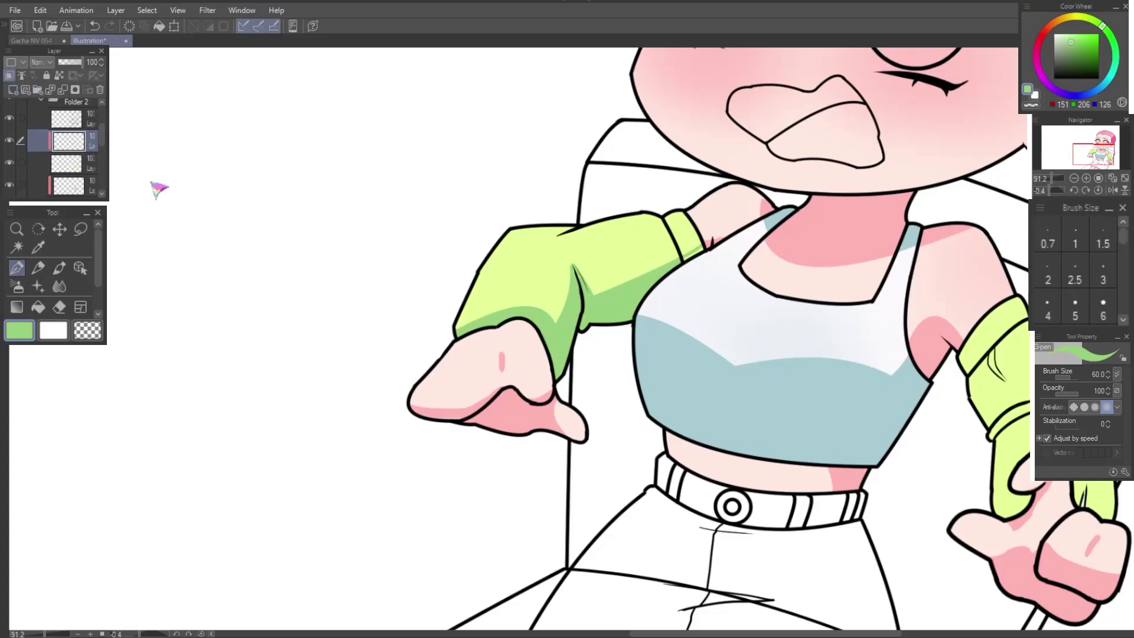
# Step: Brush darker green shading and crease lines onto the right glove with the pencil and pen
pyautogui.press('p')
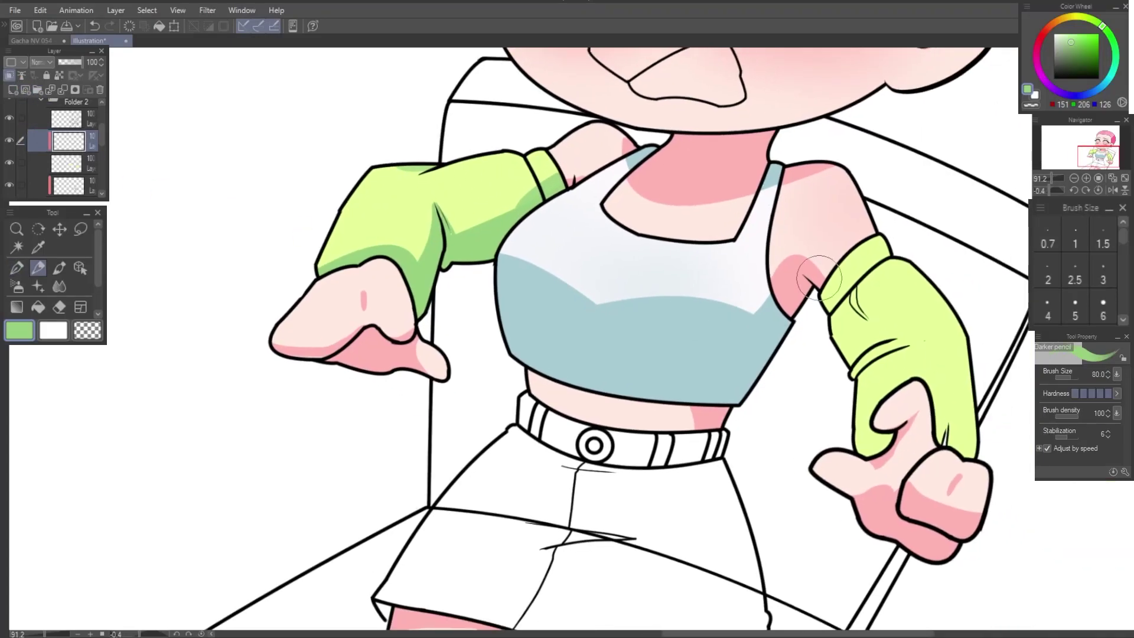
pyautogui.moveTo(833, 289)
pyautogui.mouseDown()
pyautogui.moveTo(862, 354)
pyautogui.moveTo(901, 346)
pyautogui.moveTo(843, 379)
pyautogui.moveTo(866, 423)
pyautogui.moveTo(898, 443)
pyautogui.moveTo(980, 447)
pyautogui.mouseUp()
pyautogui.press('p')
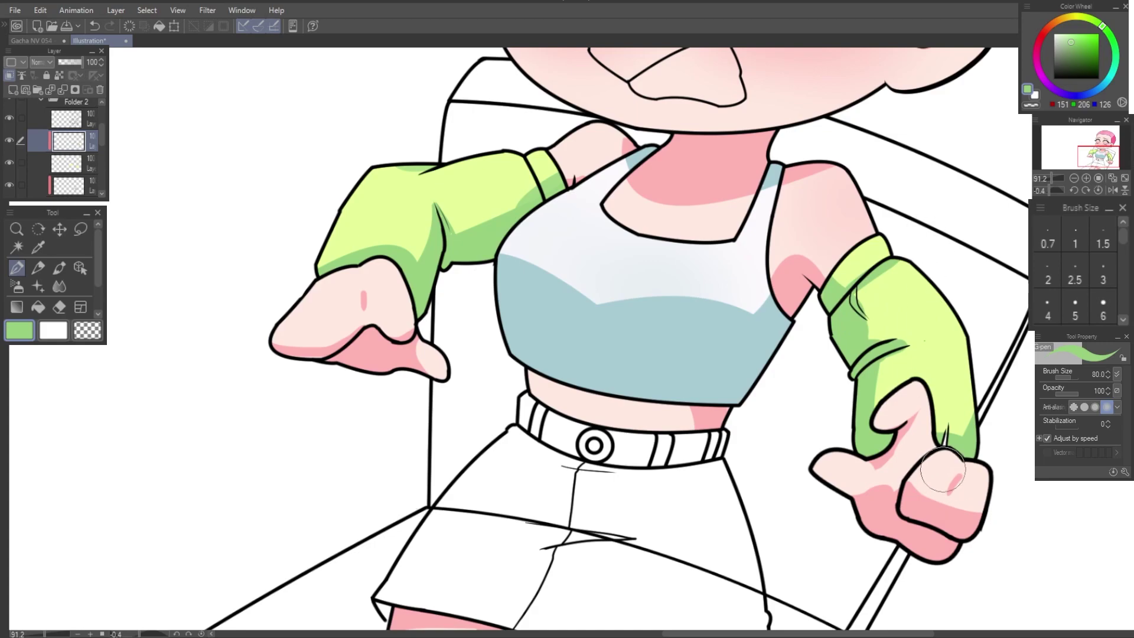
pyautogui.press('b')
pyautogui.moveTo(447, 170); pyautogui.dragTo(579, 193)
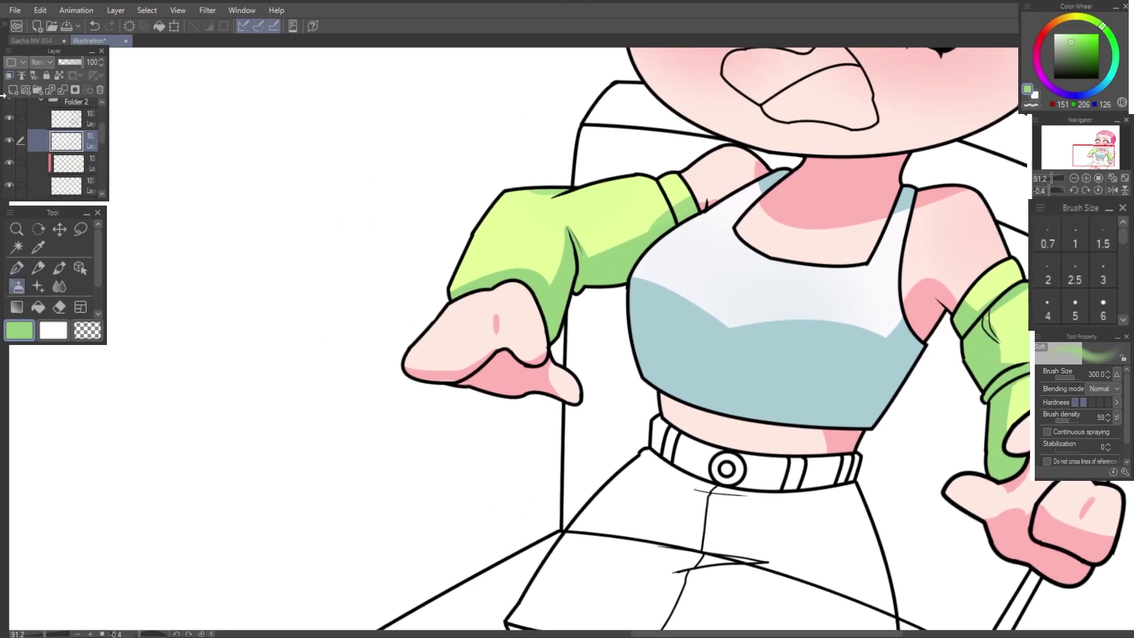
# Step: Paint white G-pen highlights on the gloves using a layer clipped to the one below
pyautogui.keyDown('alt'); pyautogui.click(519, 118); pyautogui.keyUp('alt')
pyautogui.press('p')
pyautogui.moveTo(480, 154); pyautogui.dragTo(518, 170)
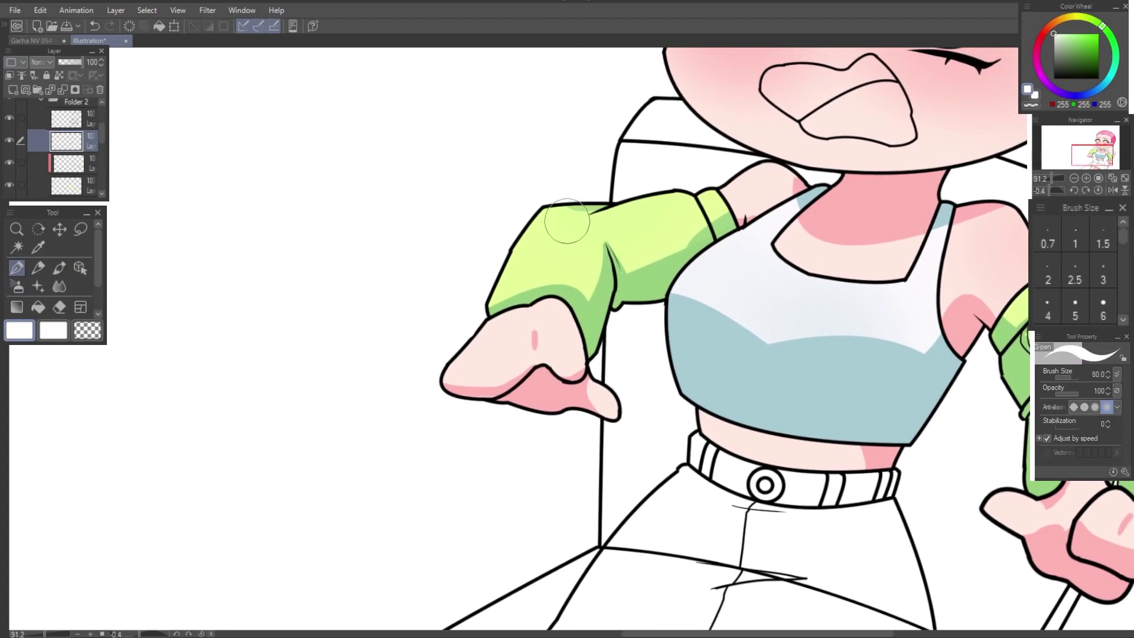
pyautogui.click(9, 75)
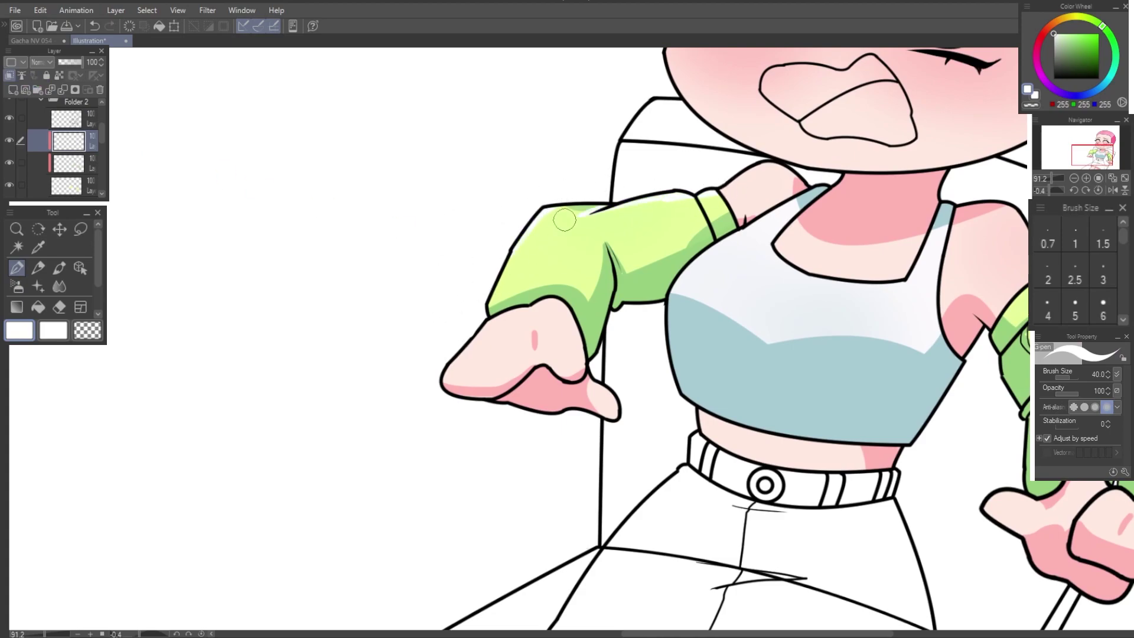
pyautogui.moveTo(737, 248)
pyautogui.mouseDown()
pyautogui.moveTo(468, 297)
pyautogui.moveTo(379, 167)
pyautogui.mouseUp()
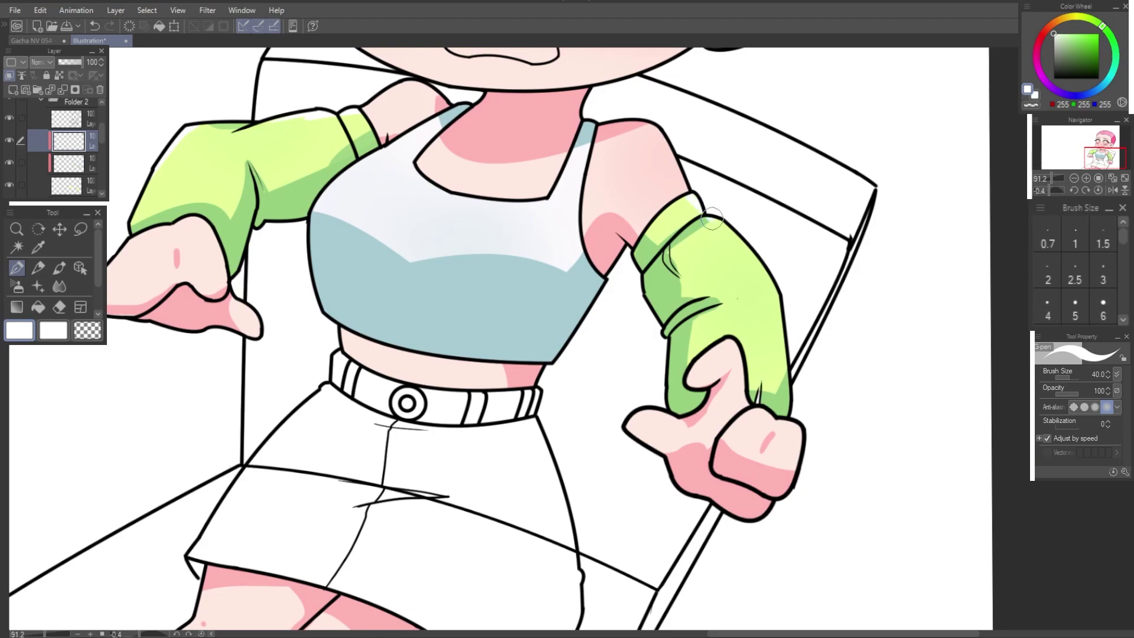
pyautogui.moveTo(783, 371); pyautogui.dragTo(844, 394)
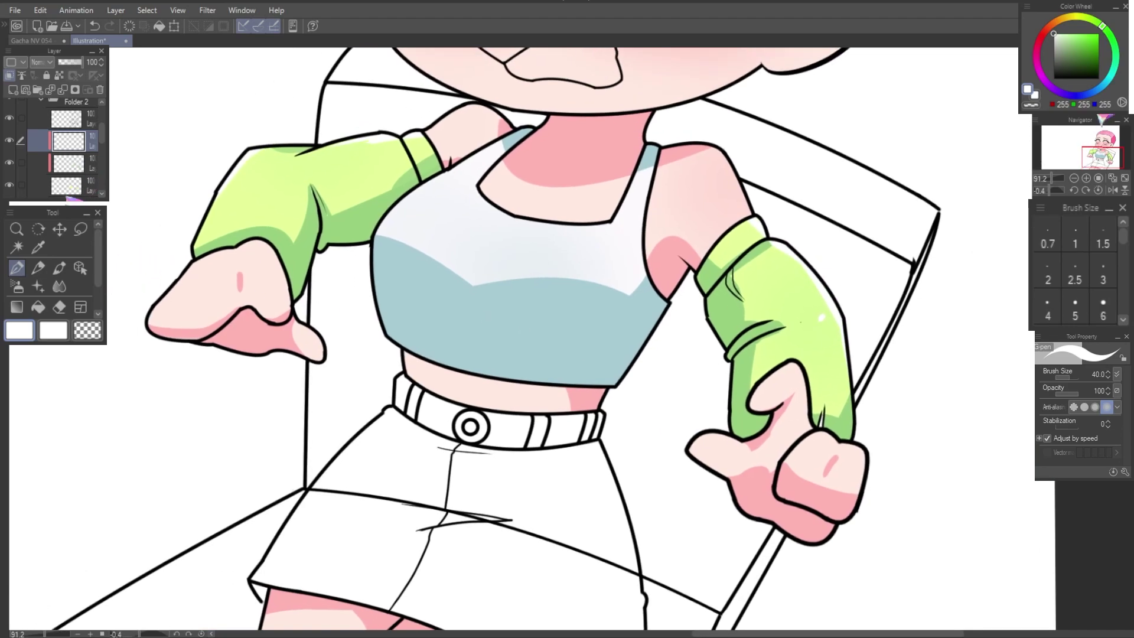
# Step: Select the bottom layer and pick a darker olive green for the pencil
pyautogui.click(68, 185)
pyautogui.keyDown('alt'); pyautogui.click(716, 248); pyautogui.keyUp('alt')
pyautogui.keyDown('alt'); pyautogui.click(760, 374); pyautogui.keyUp('alt')
pyautogui.press('p')
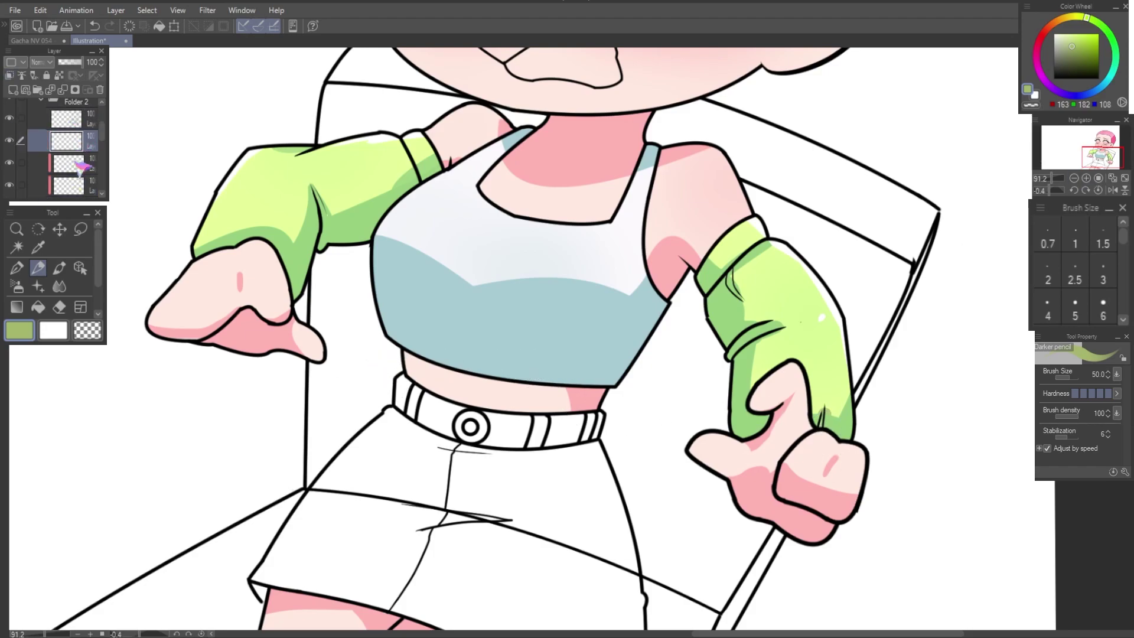
# Step: Fill the skirt and the three belt sections around the buckle with green
pyautogui.press('g')
pyautogui.click(360, 520)
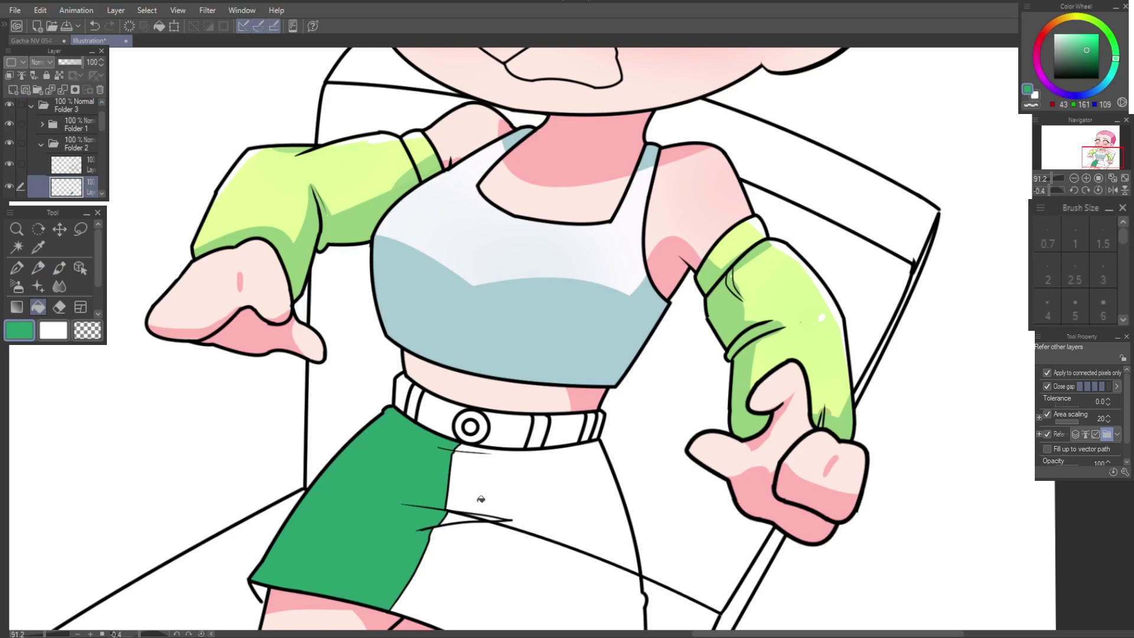
pyautogui.click(476, 485)
pyautogui.click(502, 429)
pyautogui.click(437, 424)
pyautogui.click(563, 429)
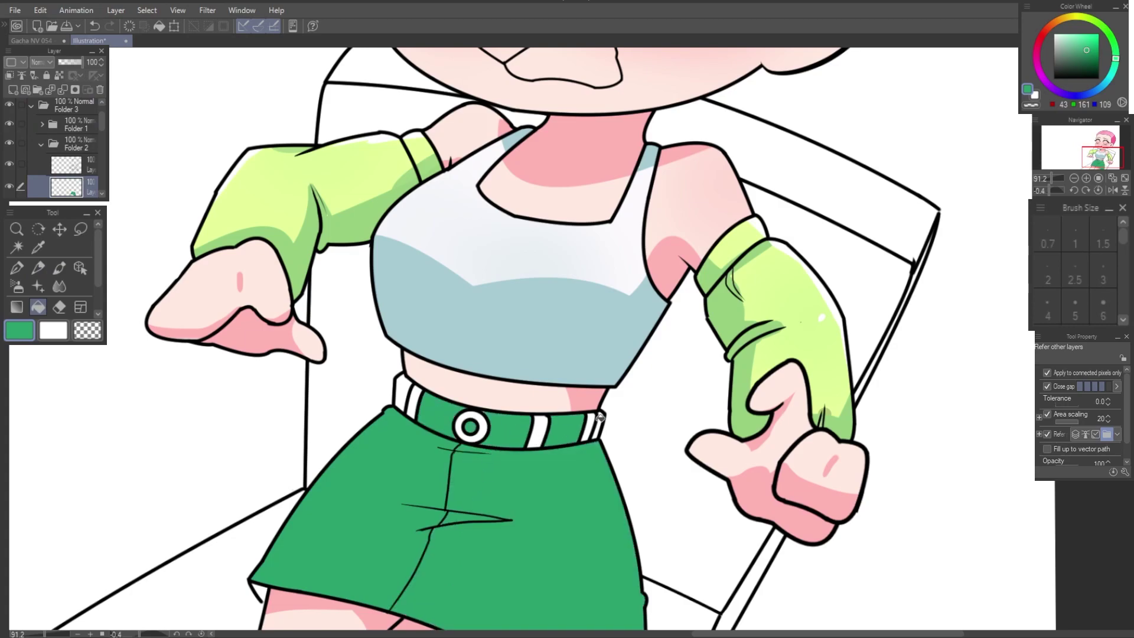
pyautogui.scroll(-5, 382, 412)
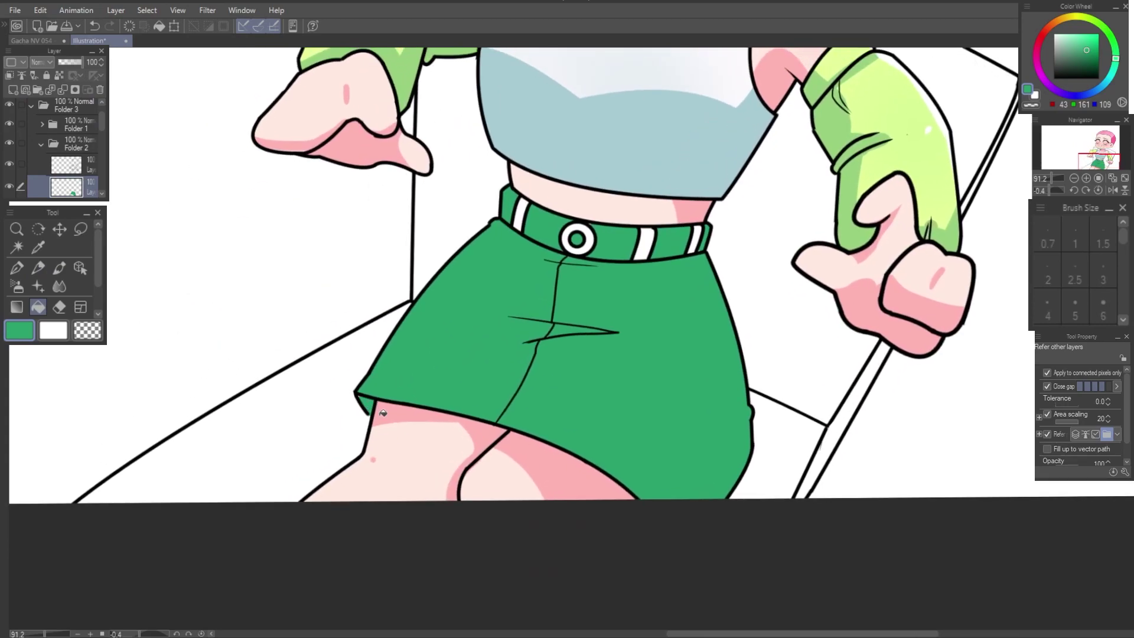
# Step: Clip a shading layer to the skirt and pick a darker shadow green
pyautogui.click(9, 75)
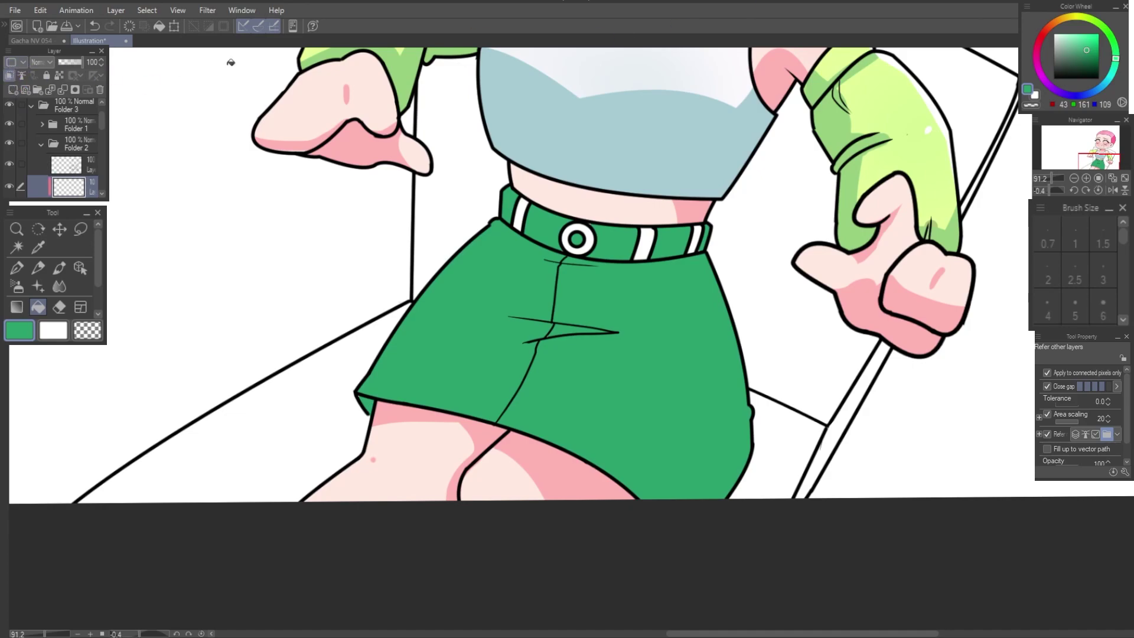
pyautogui.click(1088, 56)
pyautogui.moveTo(1089, 58); pyautogui.dragTo(1095, 65)
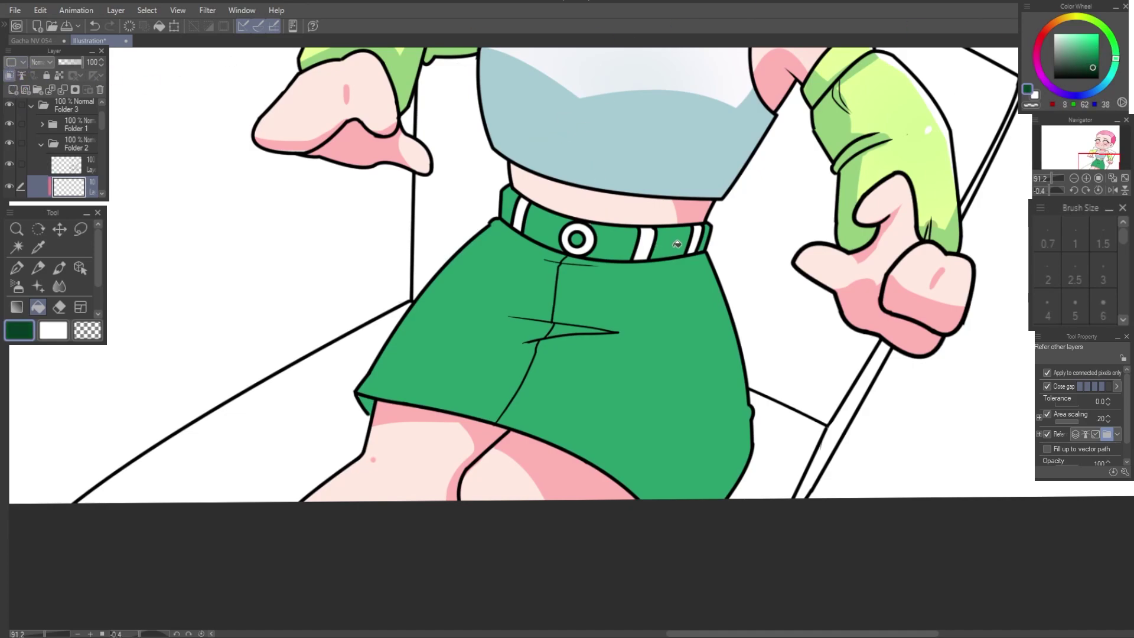
# Step: Paint dark green shadows on the belt end and skirt's right side, plus a middle crease
pyautogui.press('p')
pyautogui.moveTo(694, 239); pyautogui.dragTo(738, 475)
pyautogui.hotkey('ctrl', 'z')
pyautogui.click(1096, 62)
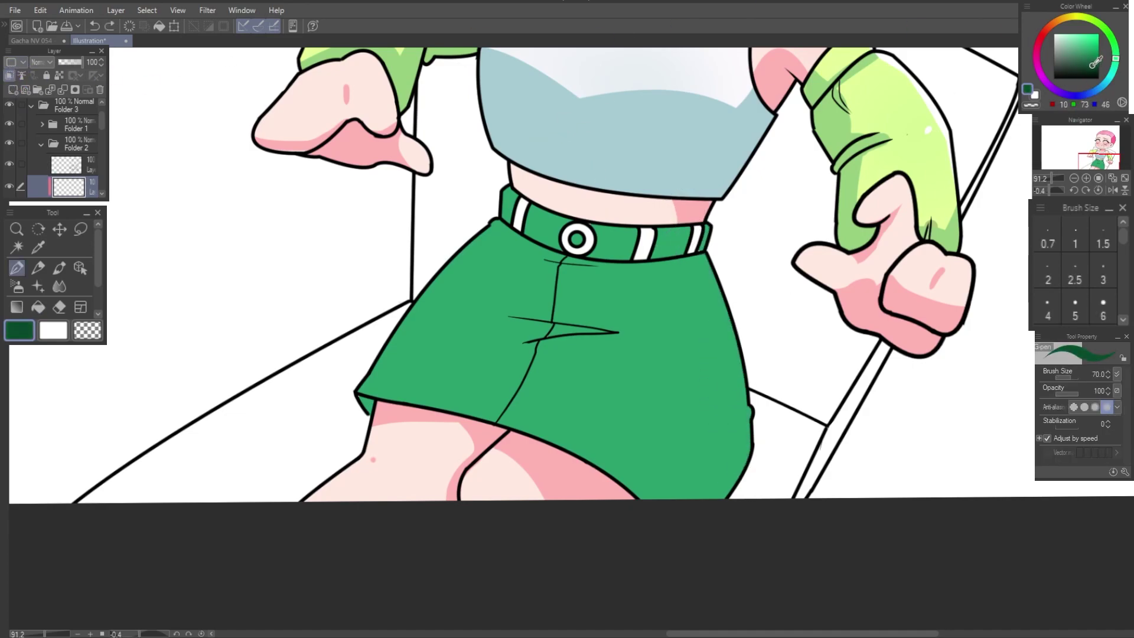
pyautogui.moveTo(682, 227)
pyautogui.mouseDown()
pyautogui.moveTo(749, 372)
pyautogui.moveTo(724, 467)
pyautogui.moveTo(787, 523)
pyautogui.mouseUp()
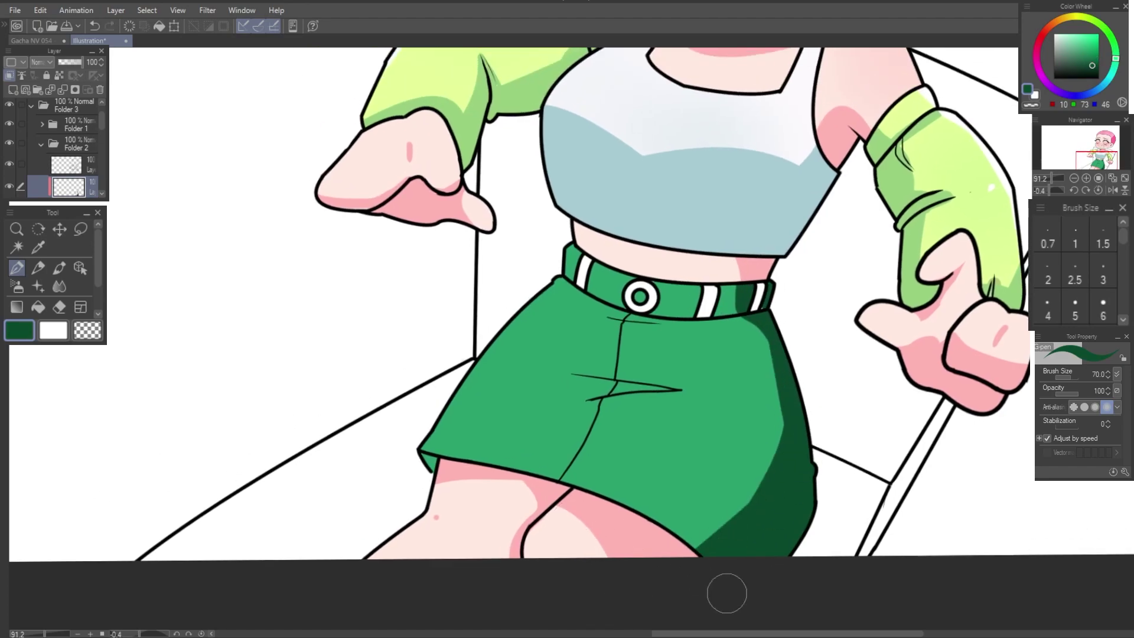
pyautogui.moveTo(545, 363); pyautogui.dragTo(680, 390)
pyautogui.hotkey('ctrl', 'z')
pyautogui.hotkey('ctrl', 'z')
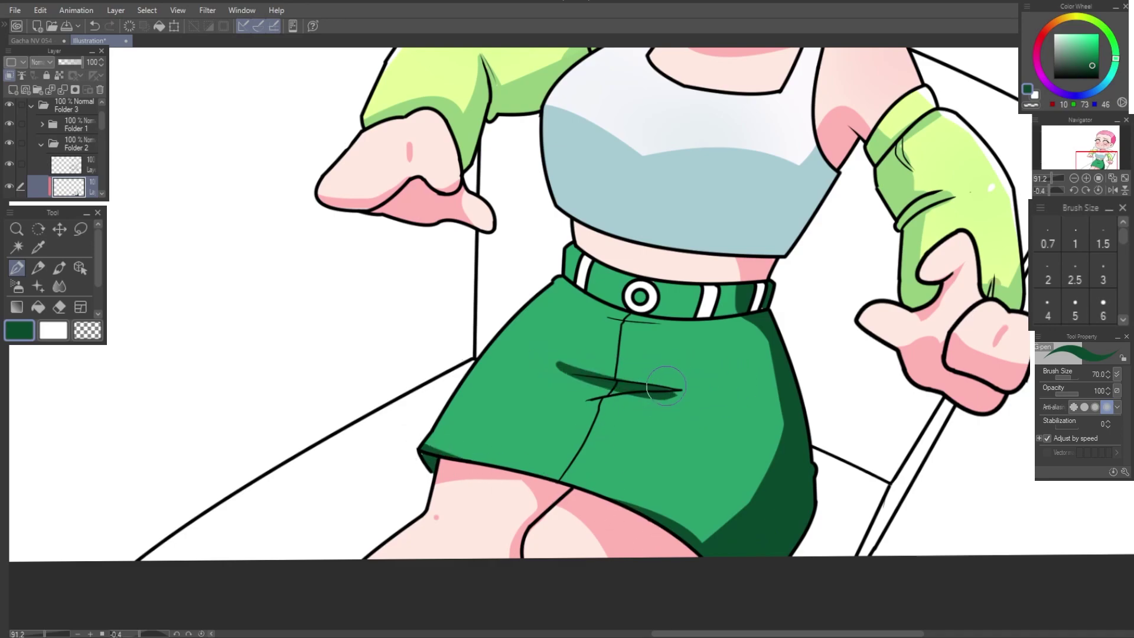
pyautogui.moveTo(570, 405); pyautogui.dragTo(673, 392)
# Step: Shape a curve near the belt's left end and draw a dark shadow under the belt
pyautogui.press('e')
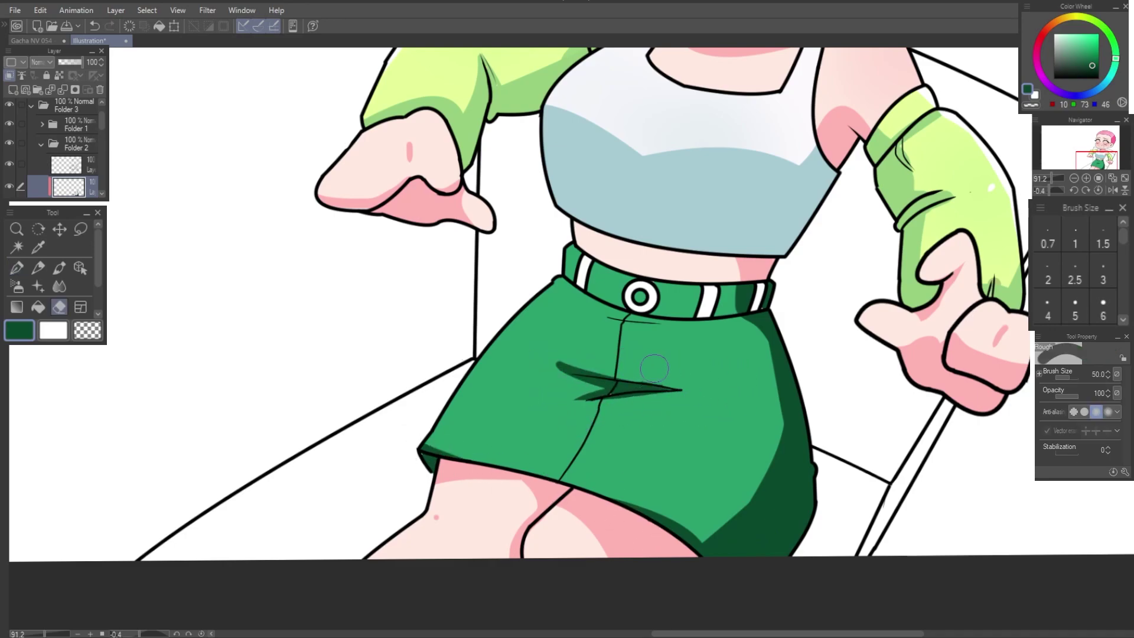
pyautogui.press('u')
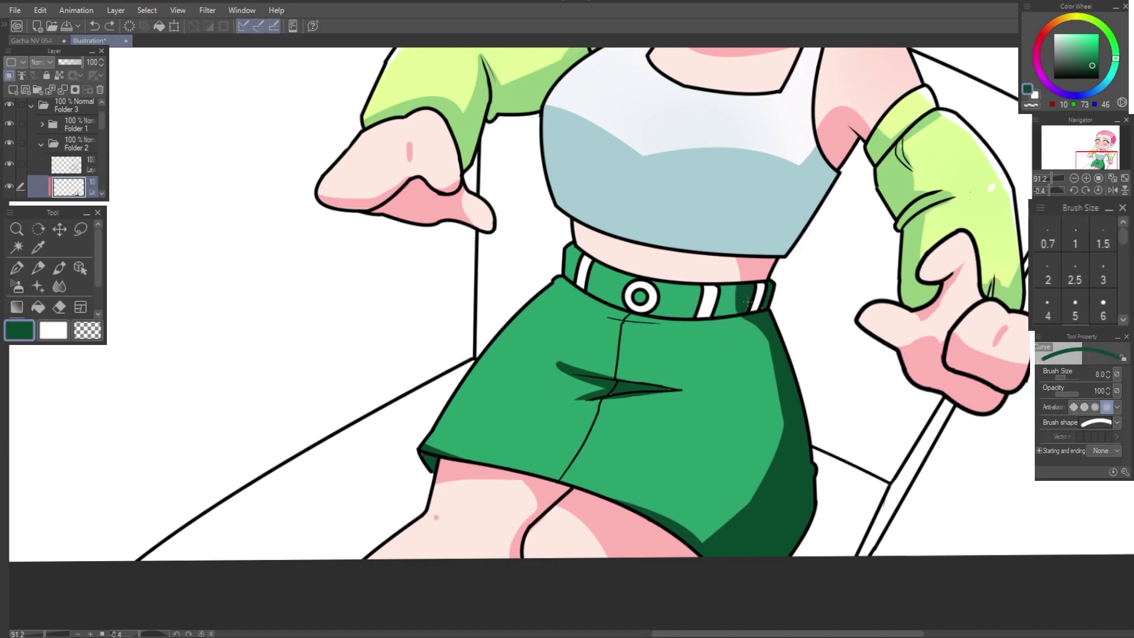
pyautogui.moveTo(751, 285); pyautogui.dragTo(745, 307)
pyautogui.press('g')
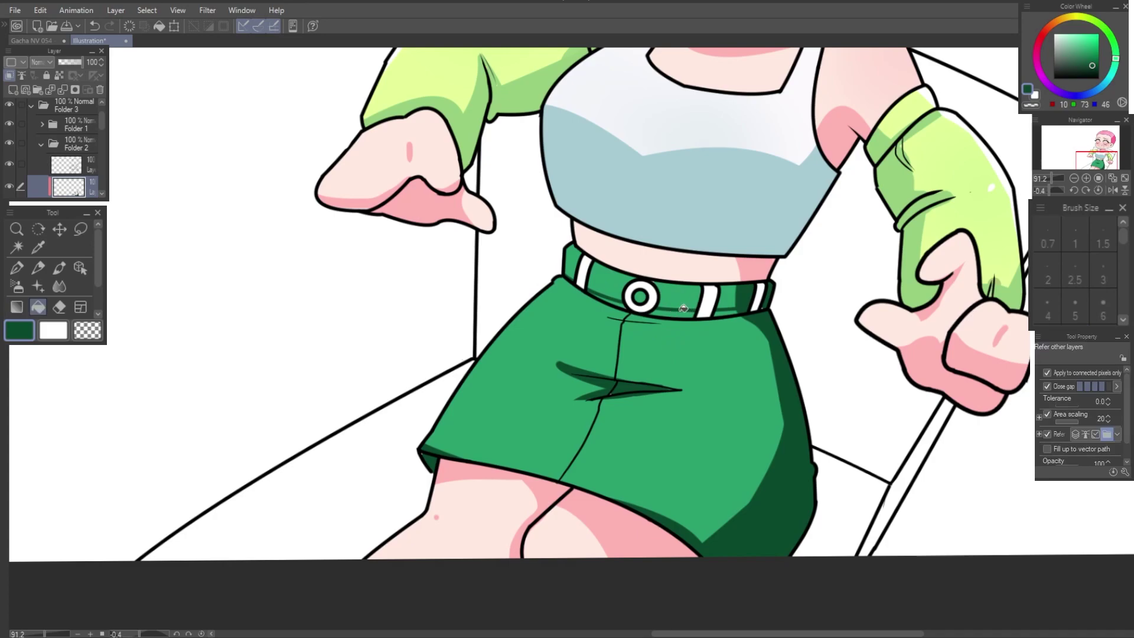
pyautogui.press('p')
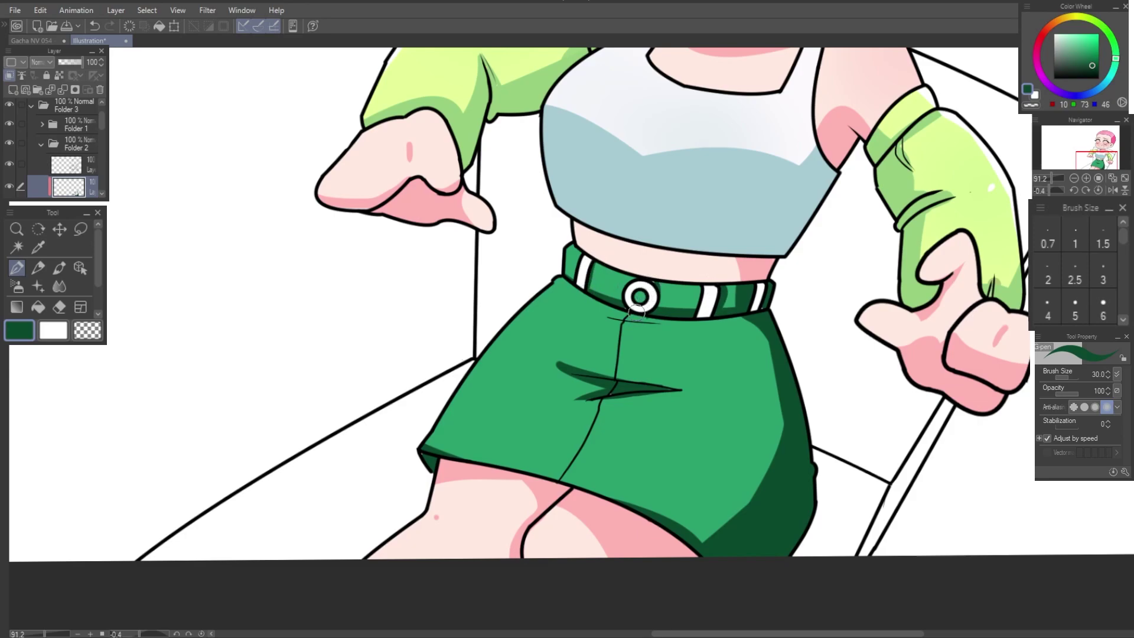
pyautogui.moveTo(606, 313); pyautogui.dragTo(683, 322)
# Step: Airbrush soft dark shading on the skirt and add light mint highlights along its left edge
pyautogui.press('b')
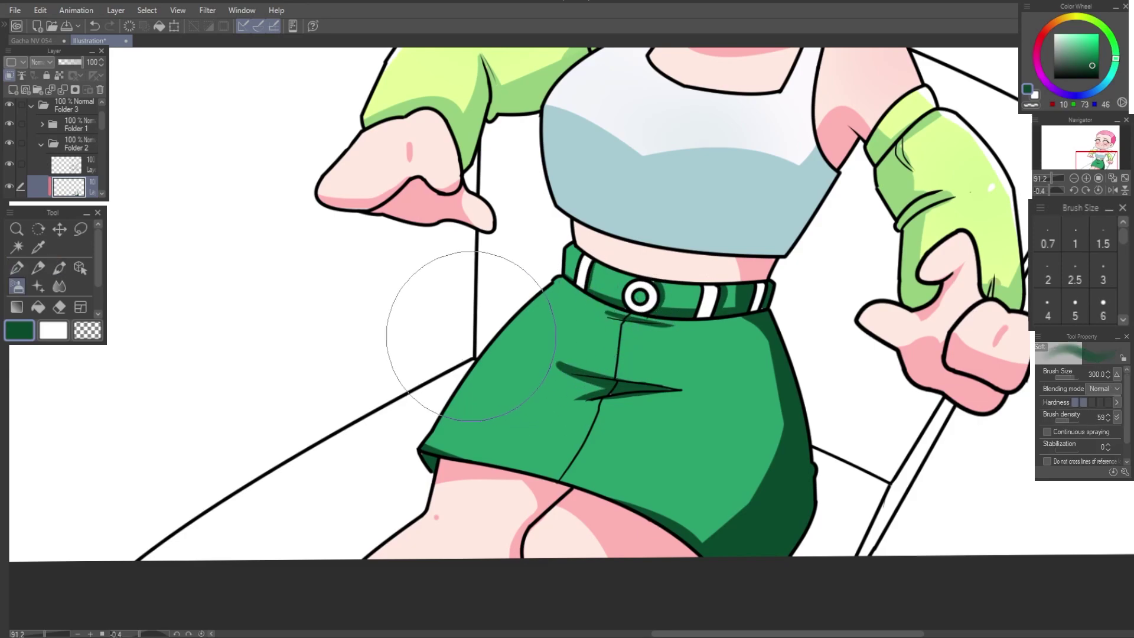
pyautogui.moveTo(662, 422); pyautogui.dragTo(720, 413)
pyautogui.click(1076, 43)
pyautogui.press('p')
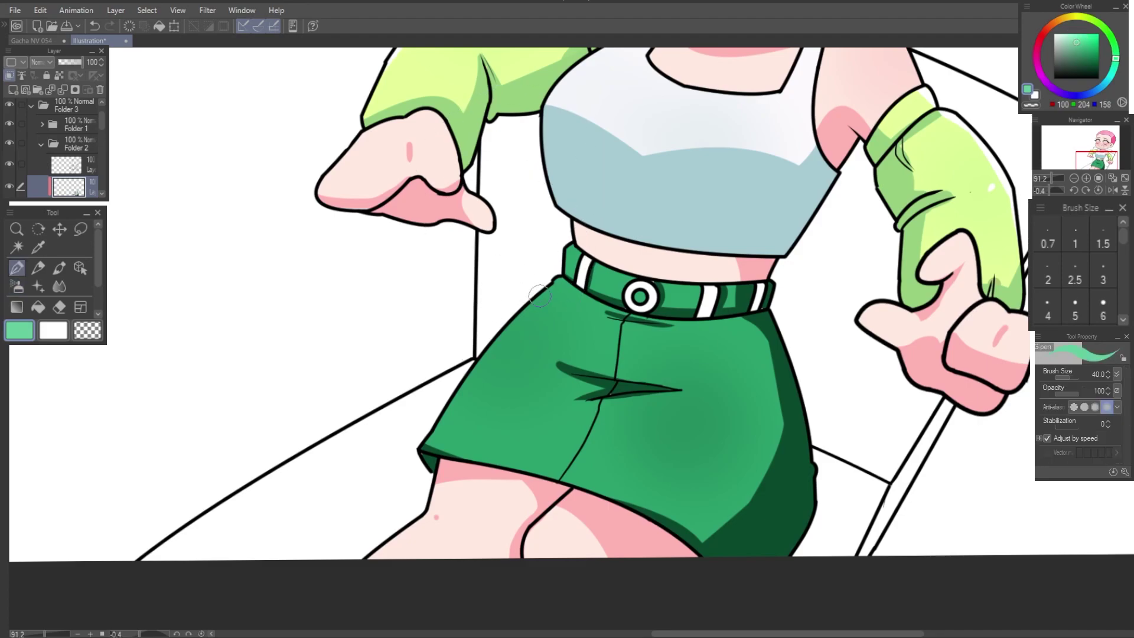
pyautogui.moveTo(560, 280); pyautogui.dragTo(440, 413)
pyautogui.click(542, 327)
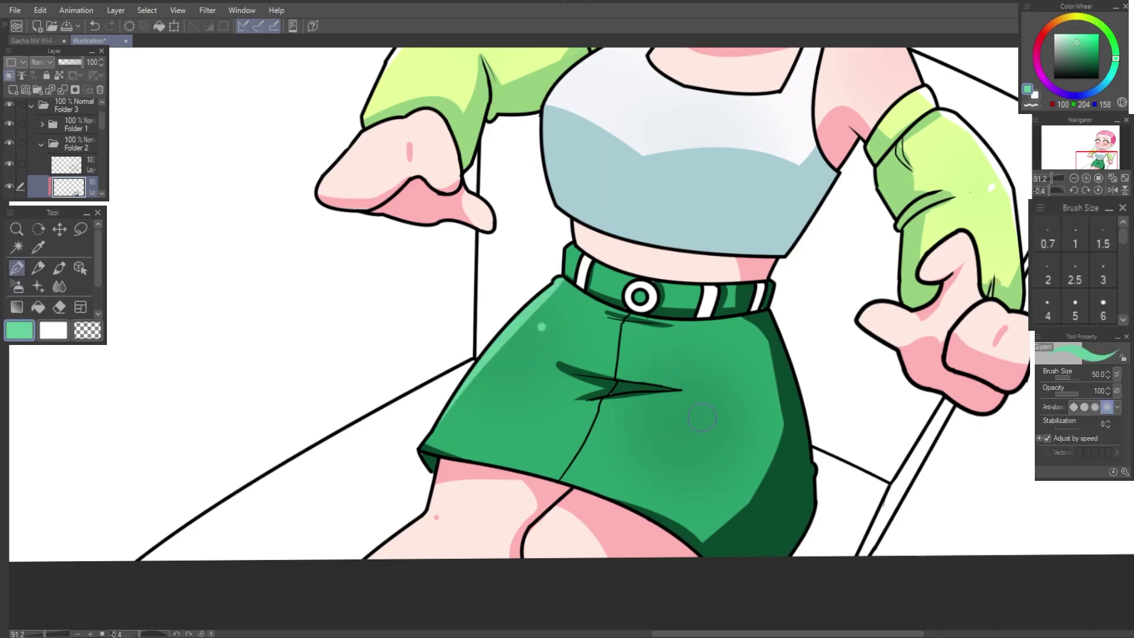
pyautogui.moveTo(644, 299); pyautogui.dragTo(316, 197)
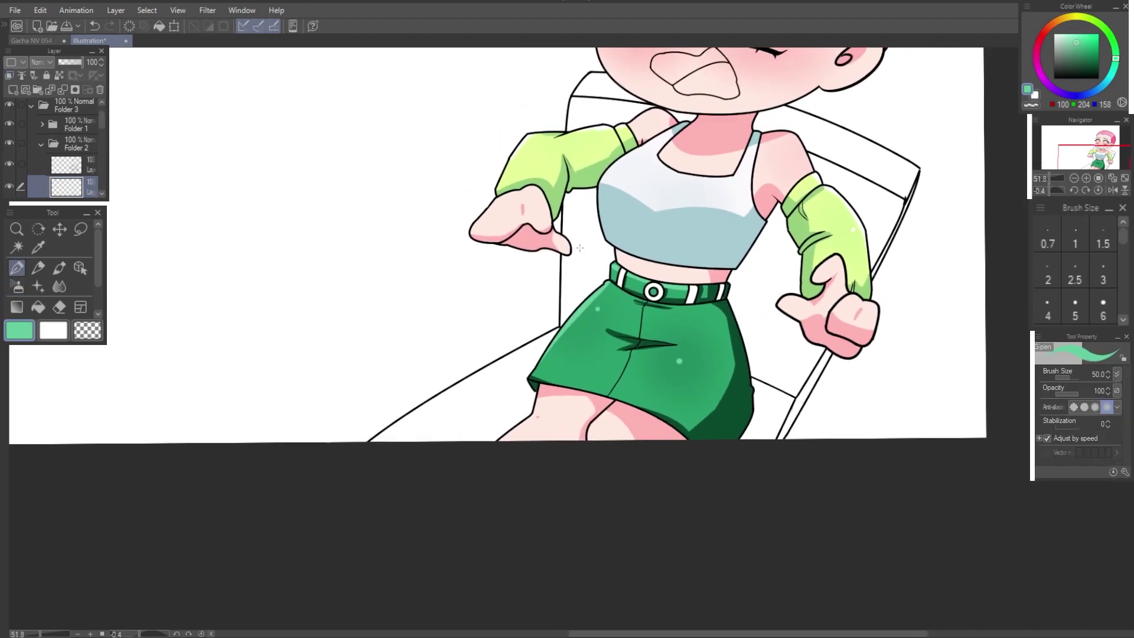
# Step: Fill the buckle ring and the three belt loops orange
pyautogui.press('g')
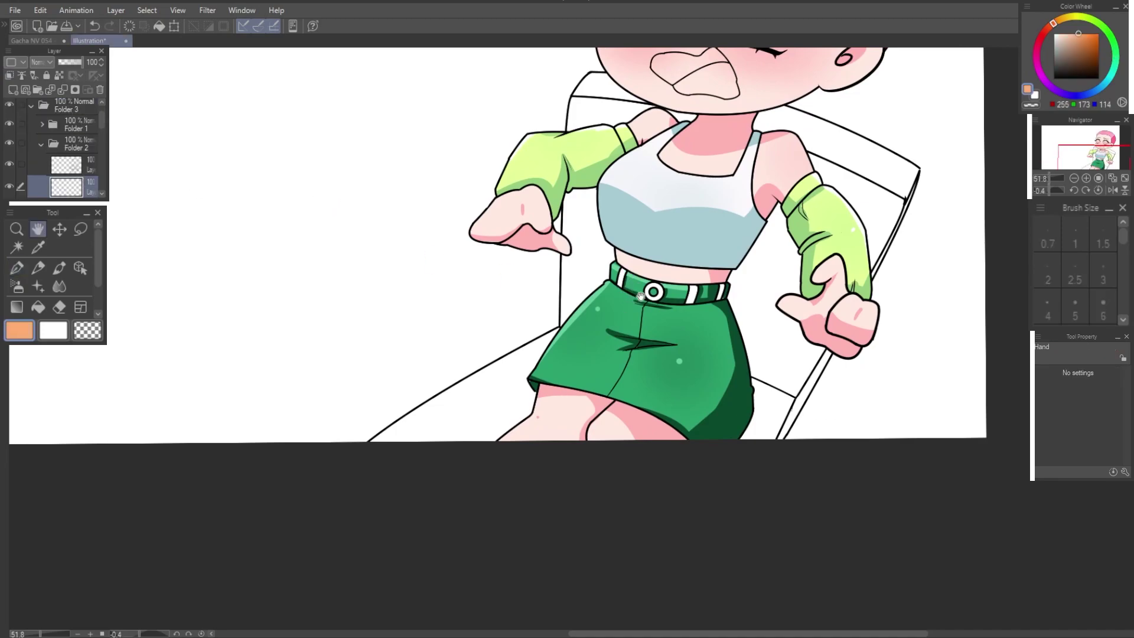
pyautogui.scroll(5, 652, 292)
pyautogui.click(678, 283)
pyautogui.click(580, 225)
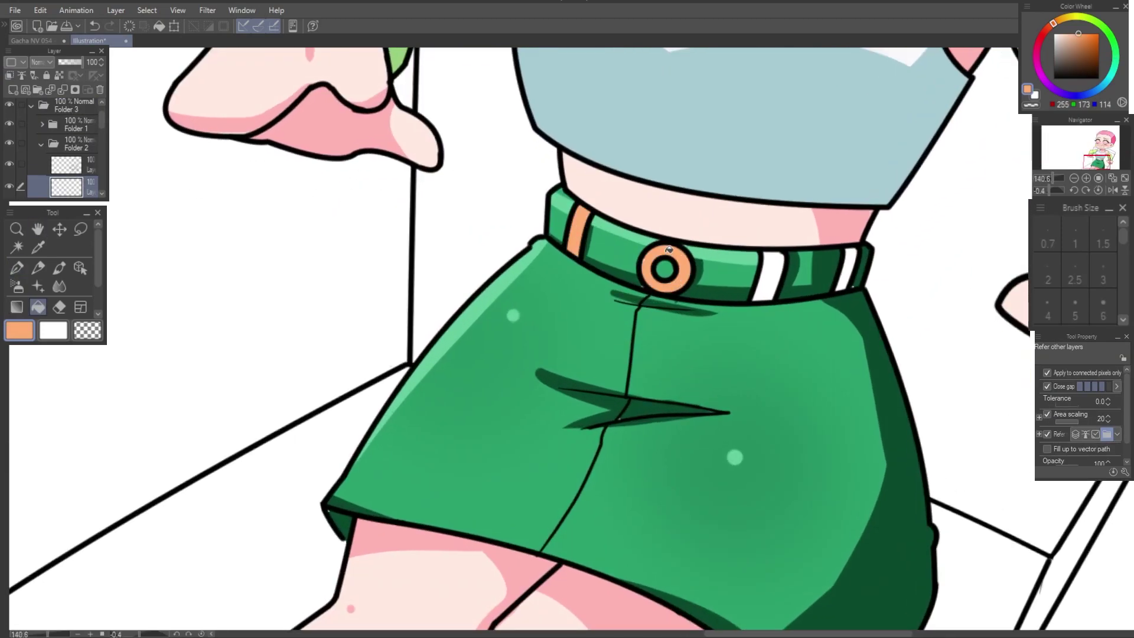
pyautogui.click(767, 273)
pyautogui.click(848, 269)
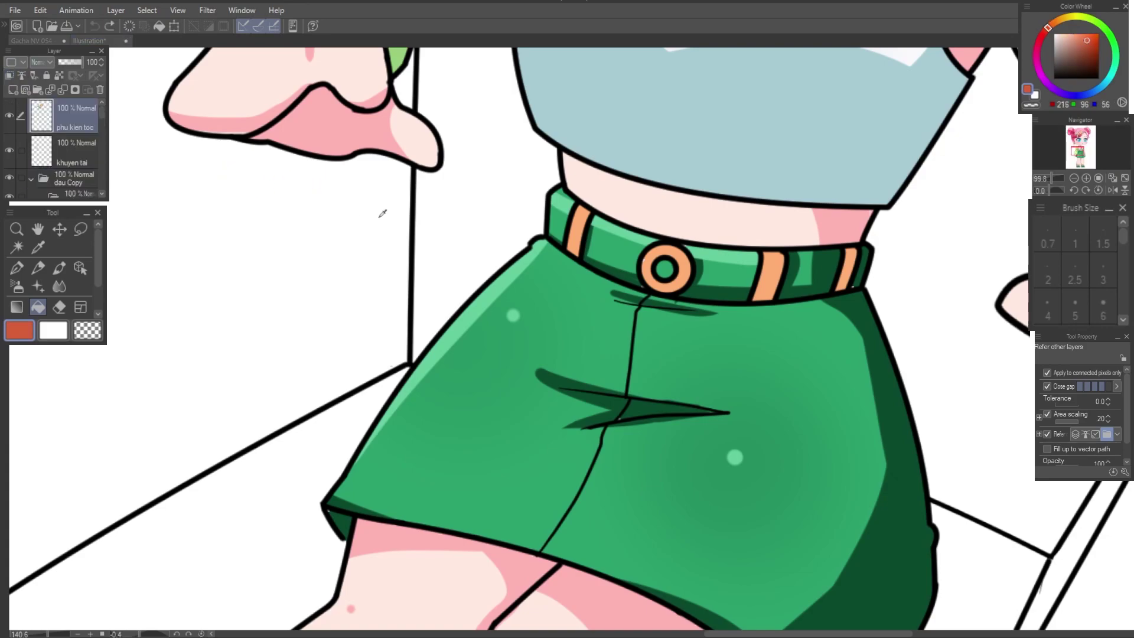
# Step: Shade the belt loops red-orange and add white highlights to the loops and buckle ring
pyautogui.press('p')
pyautogui.moveTo(851, 251); pyautogui.dragTo(845, 286)
pyautogui.moveTo(767, 278); pyautogui.dragTo(759, 300)
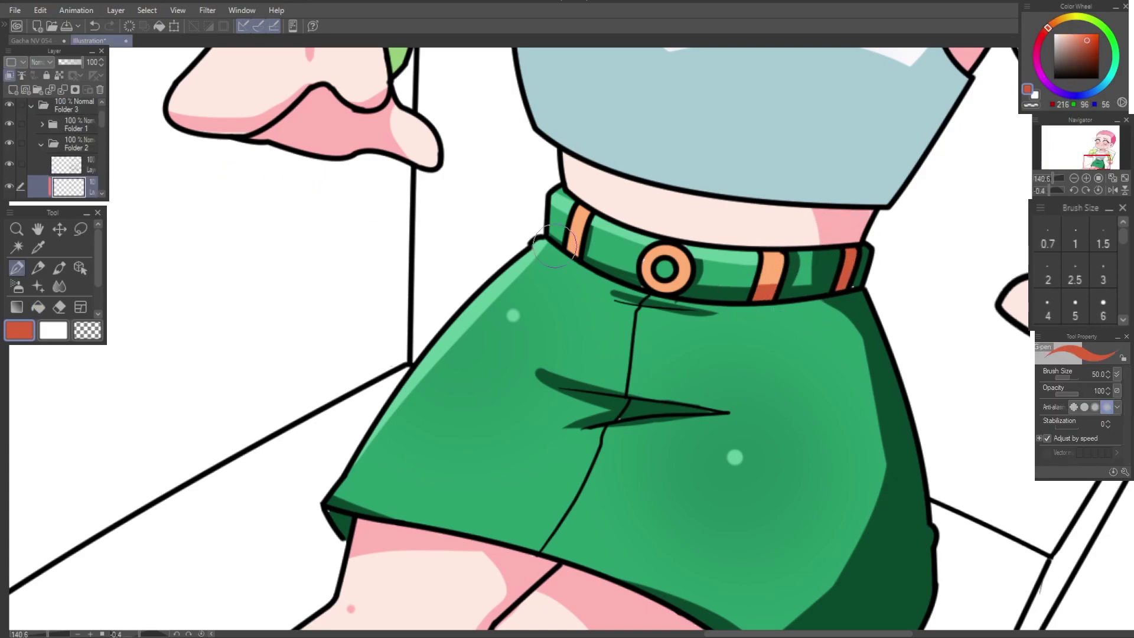
pyautogui.press('x')
pyautogui.moveTo(648, 253); pyautogui.dragTo(683, 253)
pyautogui.moveTo(574, 207); pyautogui.dragTo(586, 215)
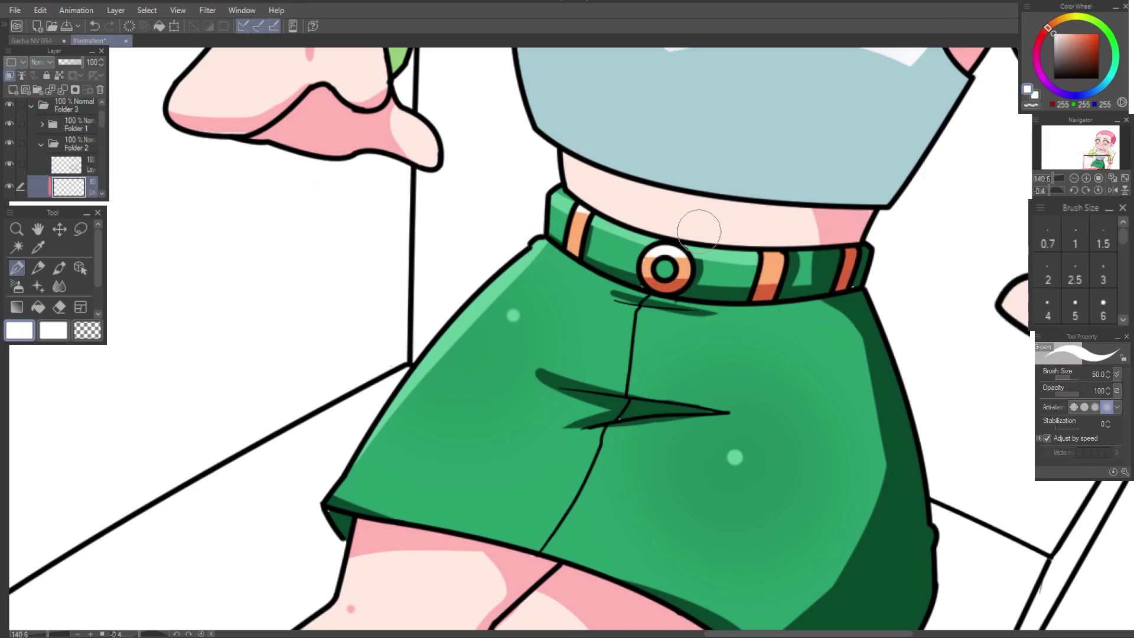
pyautogui.moveTo(765, 255); pyautogui.dragTo(779, 262)
# Step: Select the layer above and choose the Fill tool with dark maroon
pyautogui.click(68, 165)
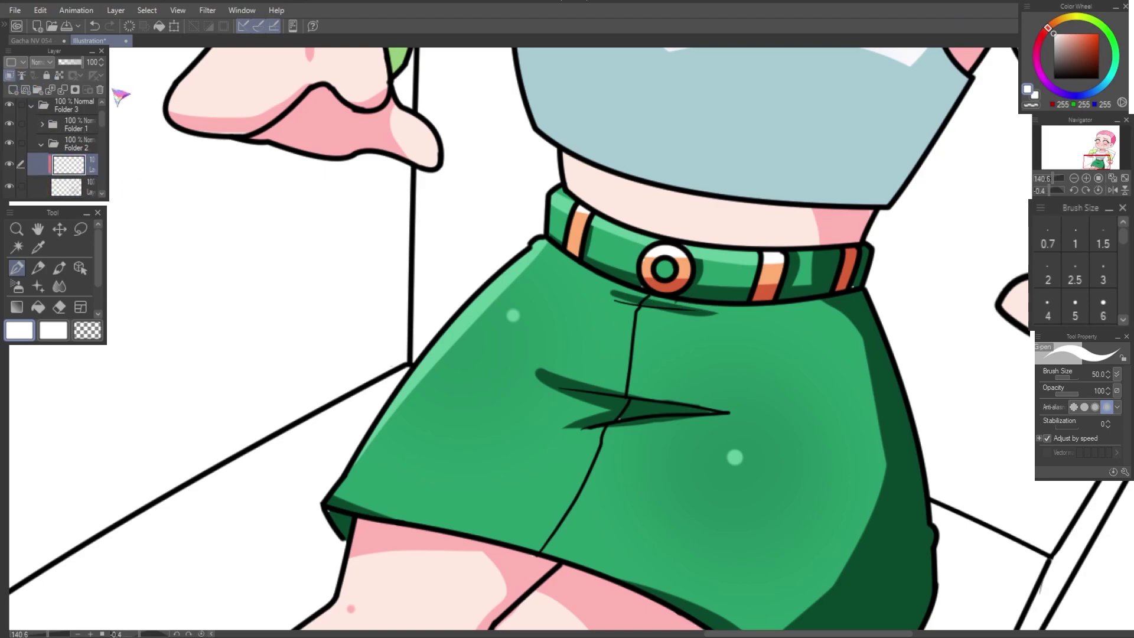
pyautogui.press('g')
pyautogui.click(1098, 65)
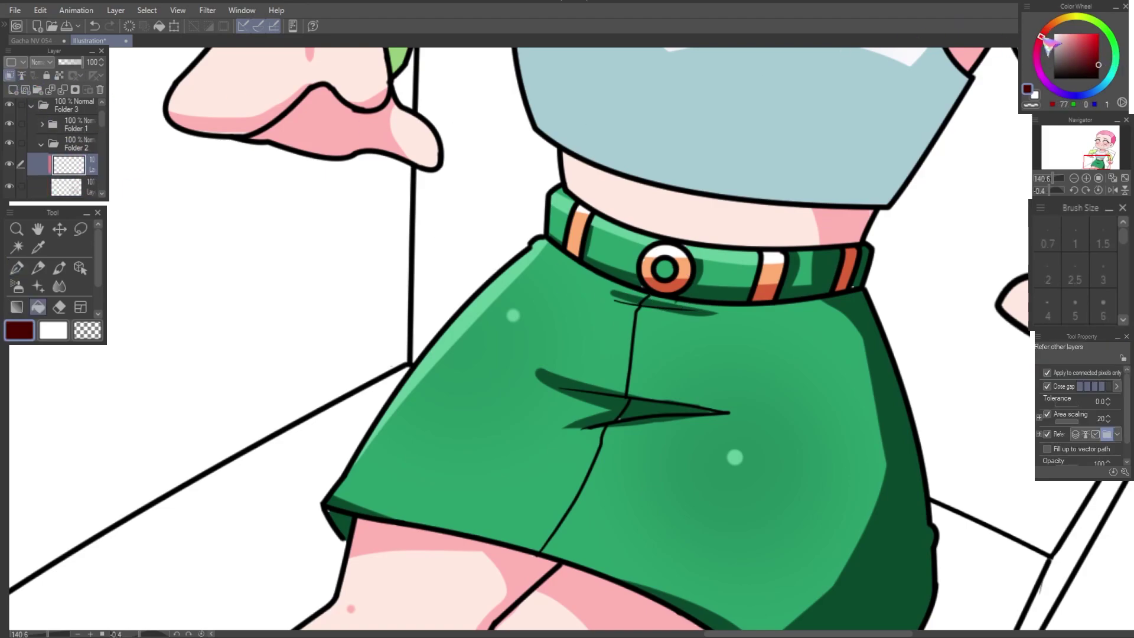
# Step: Fill the clipped layer to turn the girl's line art dark maroon
pyautogui.click(911, 217)
pyautogui.scroll(-3, 911, 217)
pyautogui.scroll(-1, 894, 218)
# Step: Airbrush dark blue into the body line art, then select and expand Folder 1
pyautogui.click(1101, 87)
pyautogui.press('b')
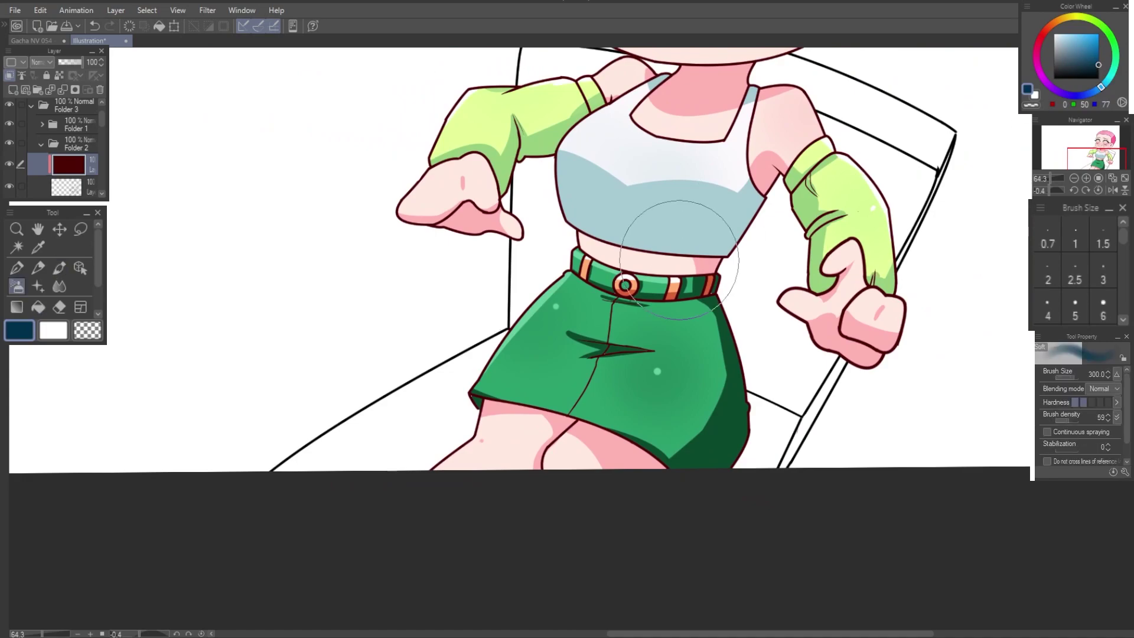
pyautogui.moveTo(719, 186)
pyautogui.mouseDown()
pyautogui.moveTo(455, 136)
pyautogui.moveTo(596, 449)
pyautogui.moveTo(865, 248)
pyautogui.mouseUp()
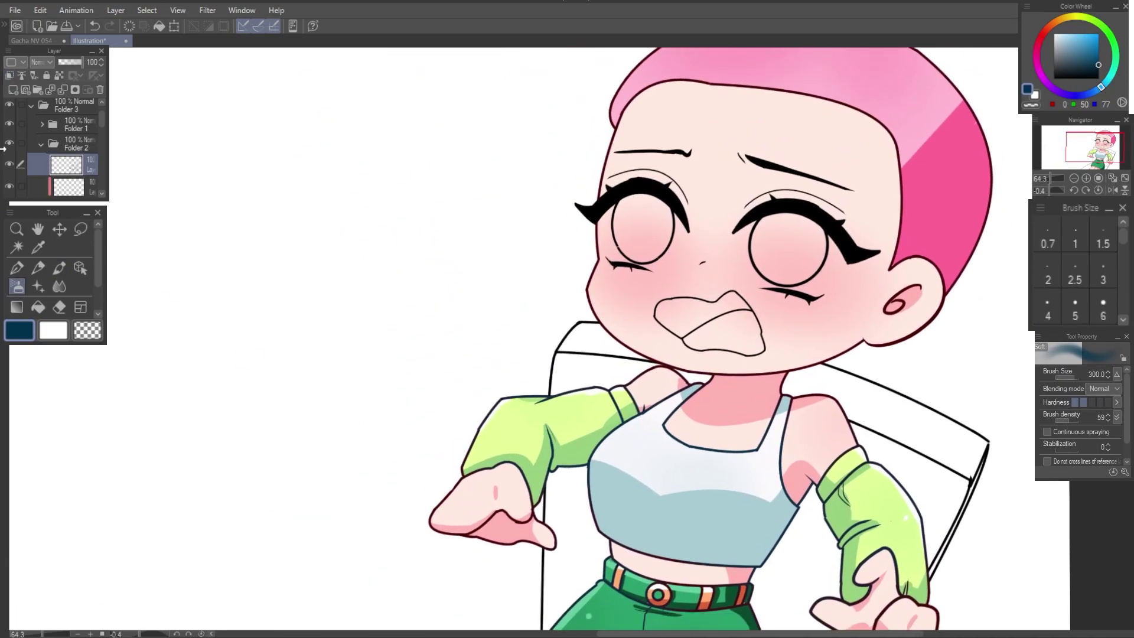
pyautogui.click(72, 125)
pyautogui.click(9, 124)
# Step: Turn off visibility of the open-circle-eyes layer inside Folder 1
pyautogui.click(42, 124)
pyautogui.click(67, 168)
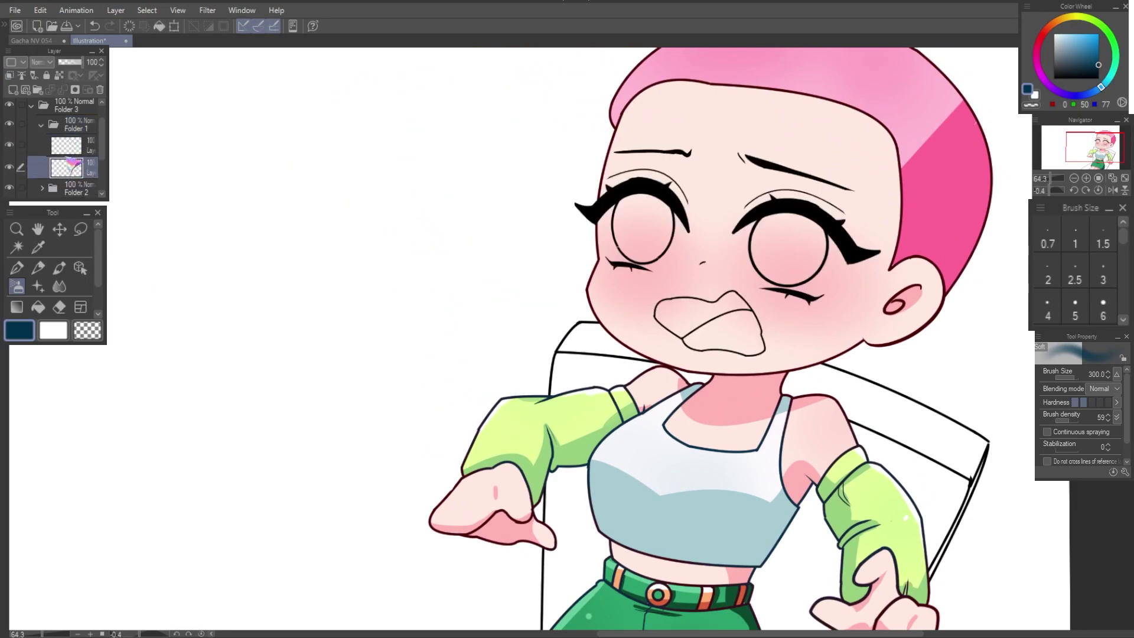
pyautogui.click(9, 148)
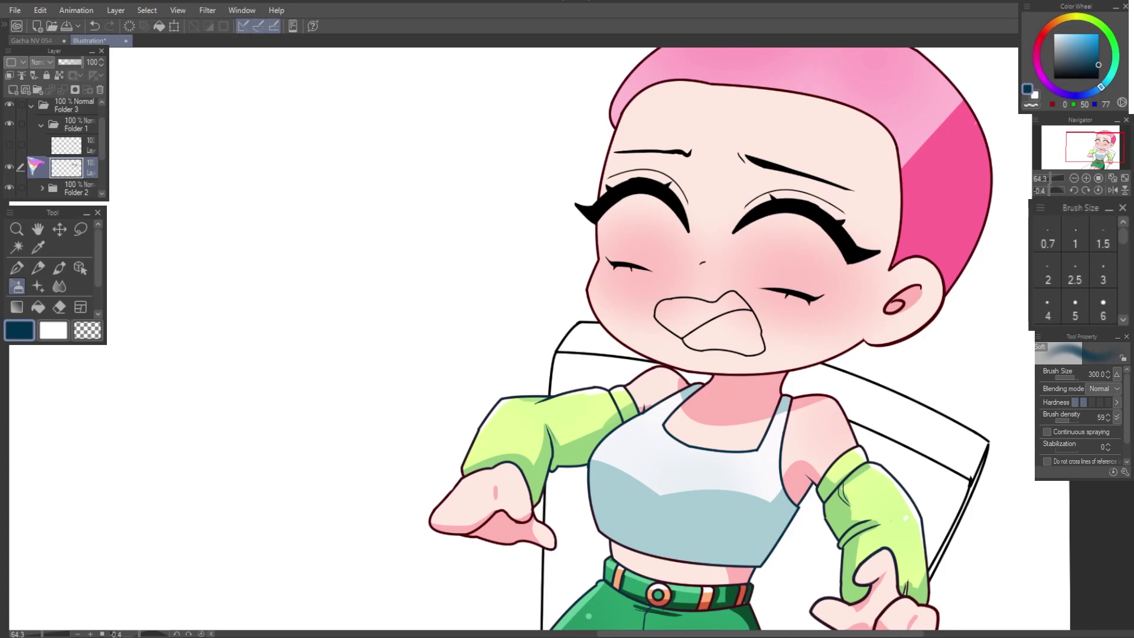
# Step: Set the colour to white, cancel a stray curve and move a layer one slot lower
pyautogui.click(1053, 35)
pyautogui.scroll(5, 646, 165)
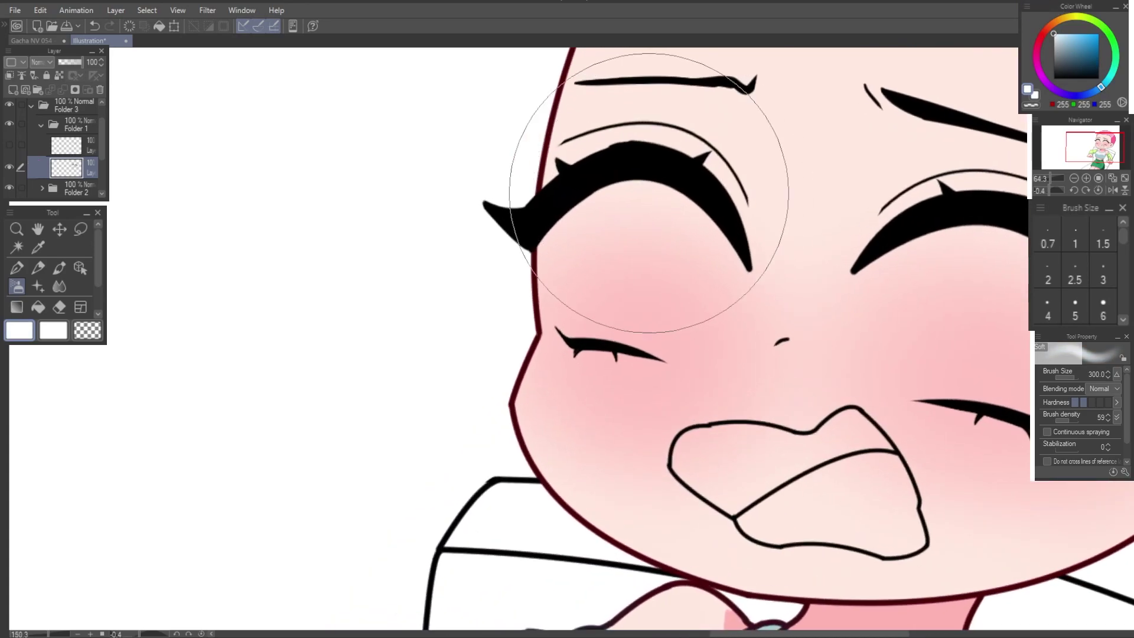
pyautogui.press('u')
pyautogui.moveTo(542, 227); pyautogui.dragTo(568, 333)
pyautogui.press('Escape')
pyautogui.moveTo(66, 168); pyautogui.dragTo(72, 178)
pyautogui.moveTo(542, 228)
pyautogui.mouseDown()
pyautogui.moveTo(568, 340)
pyautogui.moveTo(491, 318)
pyautogui.mouseUp()
# Step: Outline both eye shapes with white curves using the Curve tool
pyautogui.moveTo(602, 348); pyautogui.dragTo(676, 277)
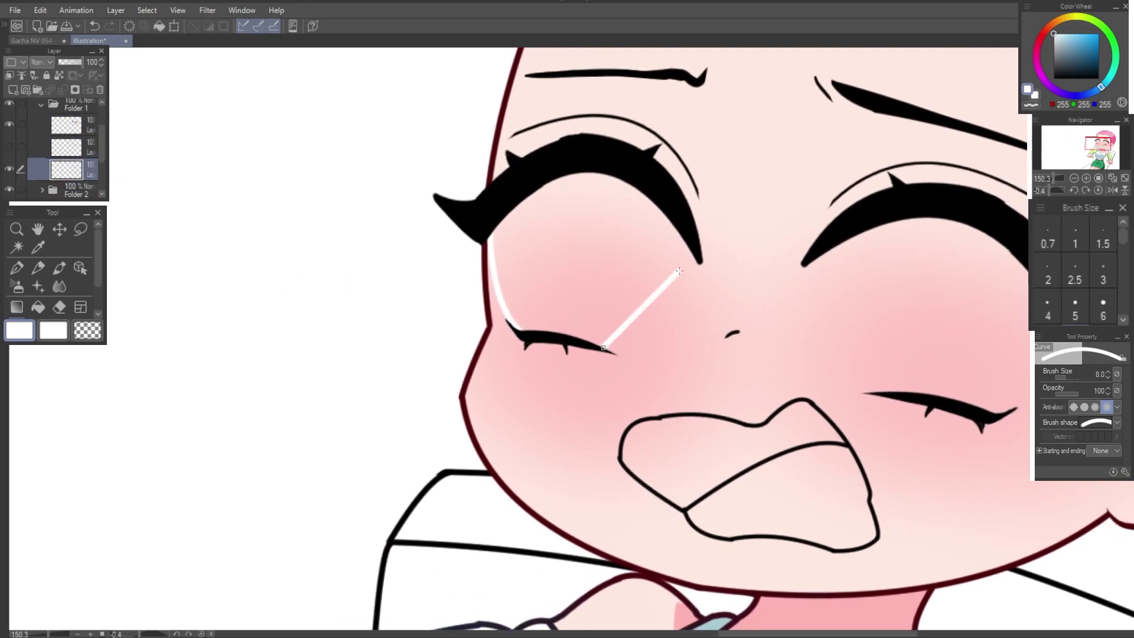
pyautogui.click(585, 345)
pyautogui.moveTo(727, 326); pyautogui.dragTo(604, 234)
pyautogui.moveTo(721, 151); pyautogui.dragTo(749, 300)
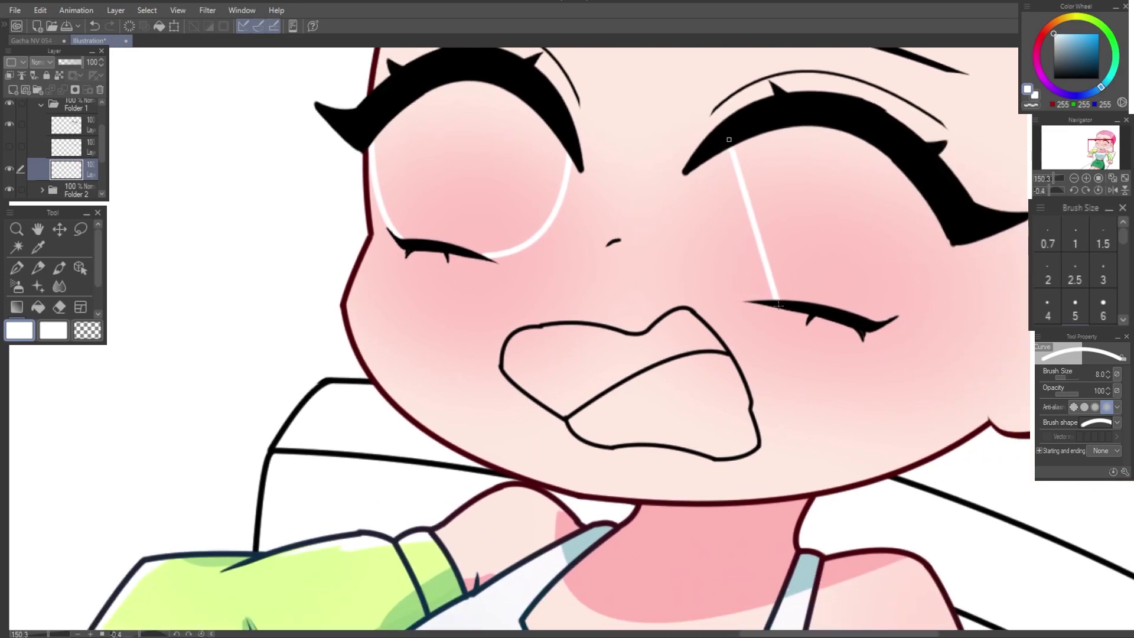
pyautogui.click(660, 237)
pyautogui.moveTo(767, 257); pyautogui.dragTo(720, 259)
pyautogui.moveTo(664, 155); pyautogui.dragTo(715, 304)
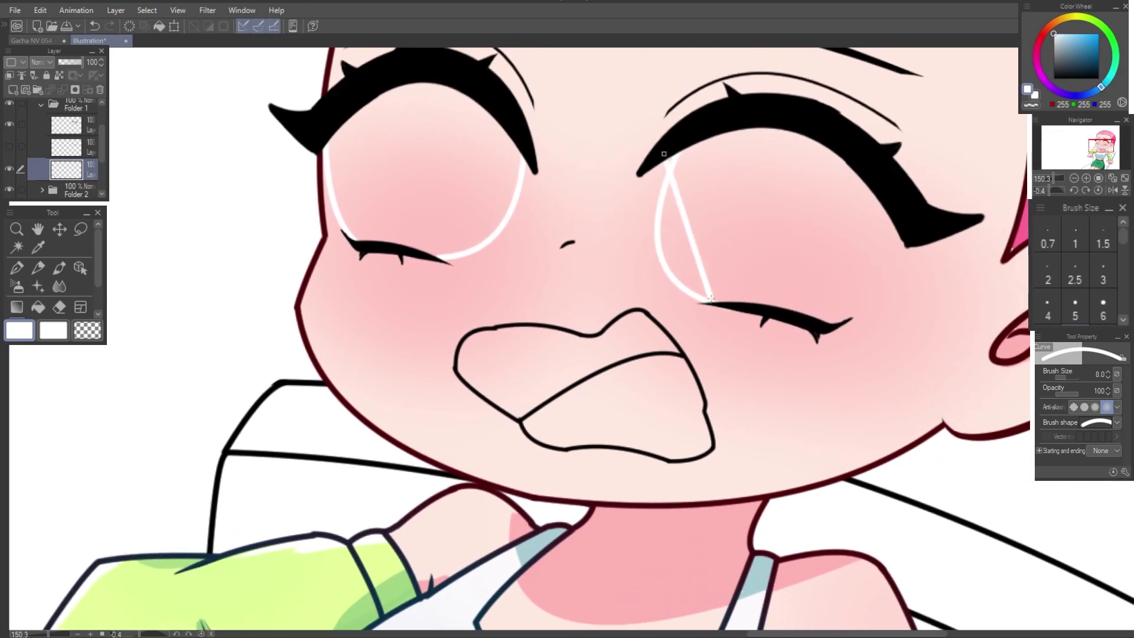
pyautogui.click(618, 282)
pyautogui.moveTo(825, 319); pyautogui.dragTo(920, 234)
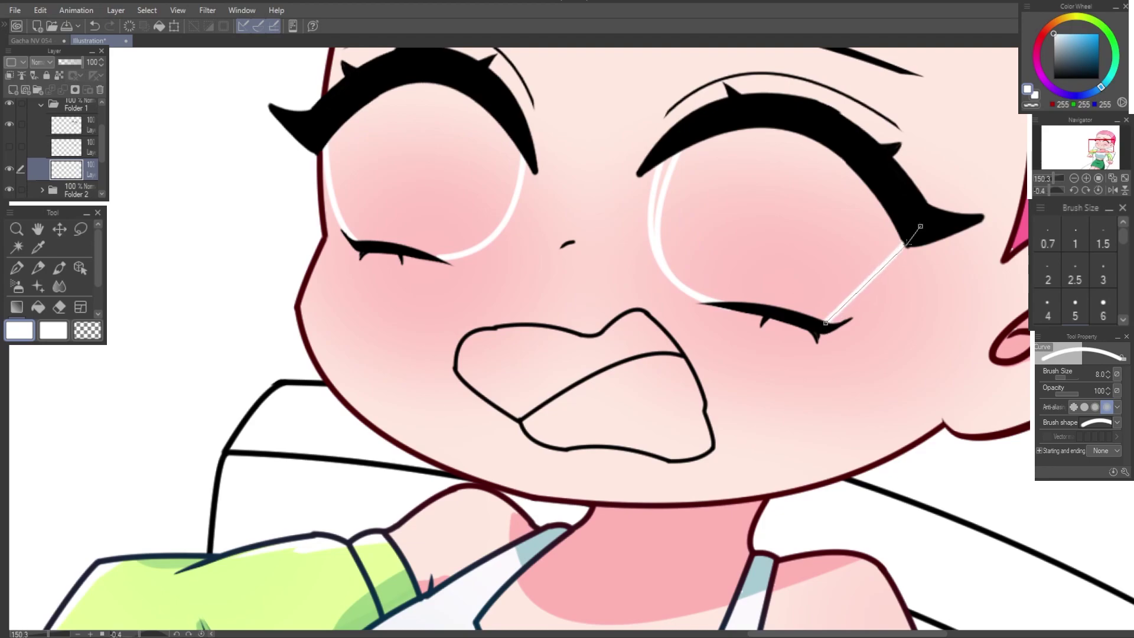
# Step: Fill the right and left eyes white
pyautogui.press('g')
pyautogui.click(654, 201)
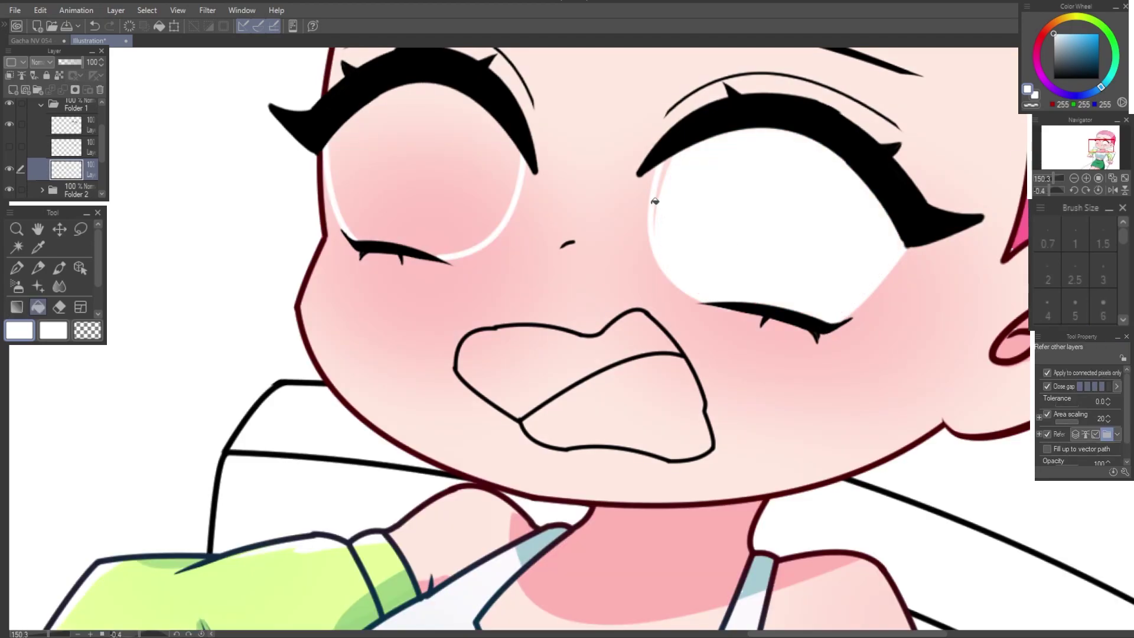
pyautogui.moveTo(663, 175); pyautogui.dragTo(840, 204)
pyautogui.click(617, 183)
# Step: Lasso the right eye on the top Folder 1 layer and shift it slightly left
pyautogui.press('p')
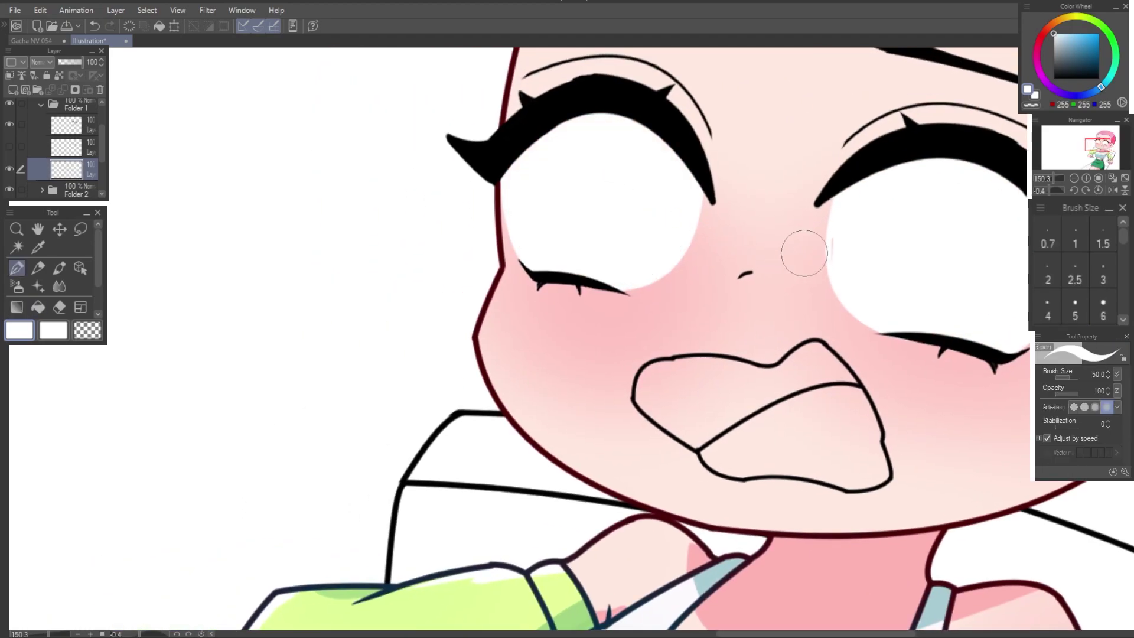
pyautogui.moveTo(687, 292); pyautogui.dragTo(619, 285)
pyautogui.click(66, 125)
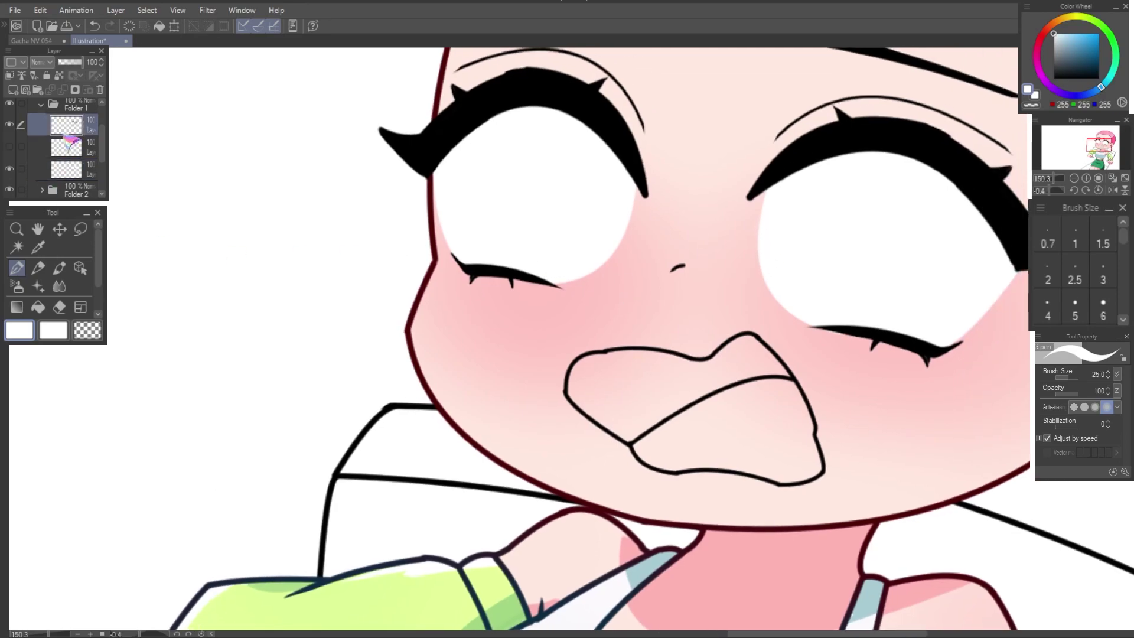
pyautogui.click(81, 228)
pyautogui.moveTo(886, 291)
pyautogui.mouseDown()
pyautogui.moveTo(759, 291)
pyautogui.moveTo(773, 276)
pyautogui.mouseUp()
pyautogui.hotkey('ctrl', 't')
pyautogui.moveTo(767, 331); pyautogui.dragTo(749, 328)
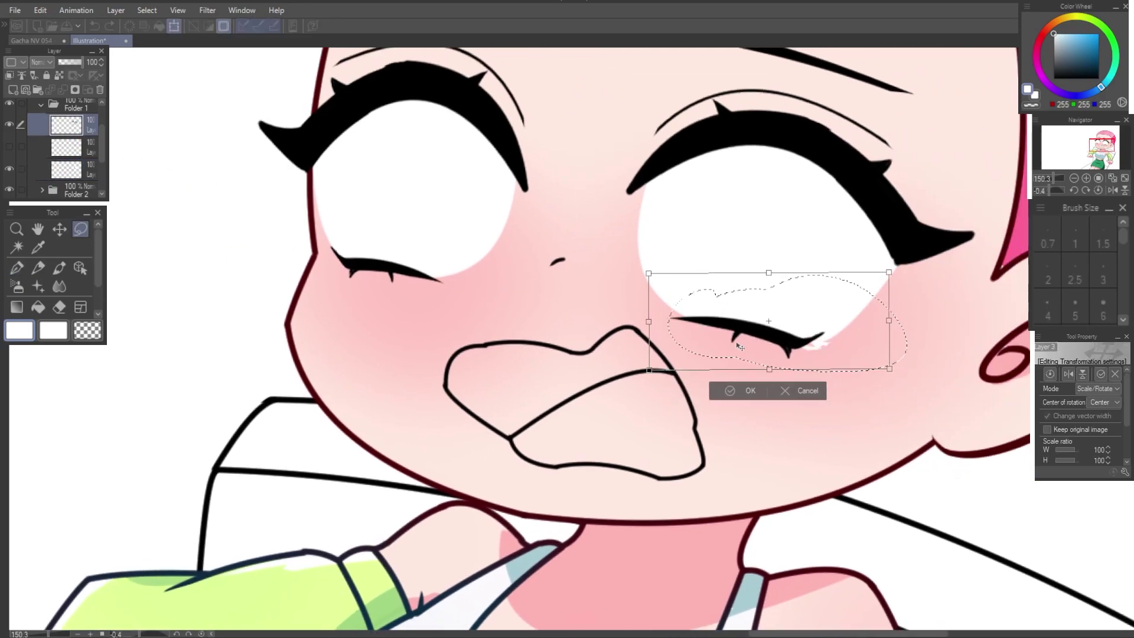
pyautogui.moveTo(738, 378); pyautogui.dragTo(731, 372)
pyautogui.click(745, 397)
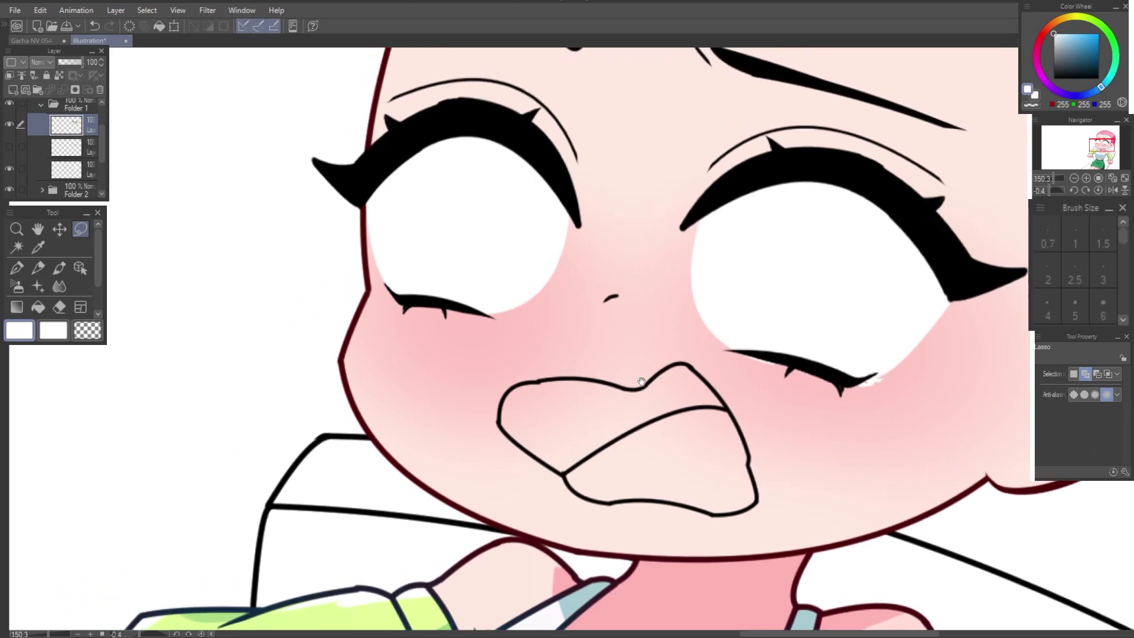
# Step: Erase the stray white below the right eye
pyautogui.moveTo(662, 356)
pyautogui.mouseDown()
pyautogui.moveTo(764, 442)
pyautogui.moveTo(600, 376)
pyautogui.mouseUp()
pyautogui.press('e')
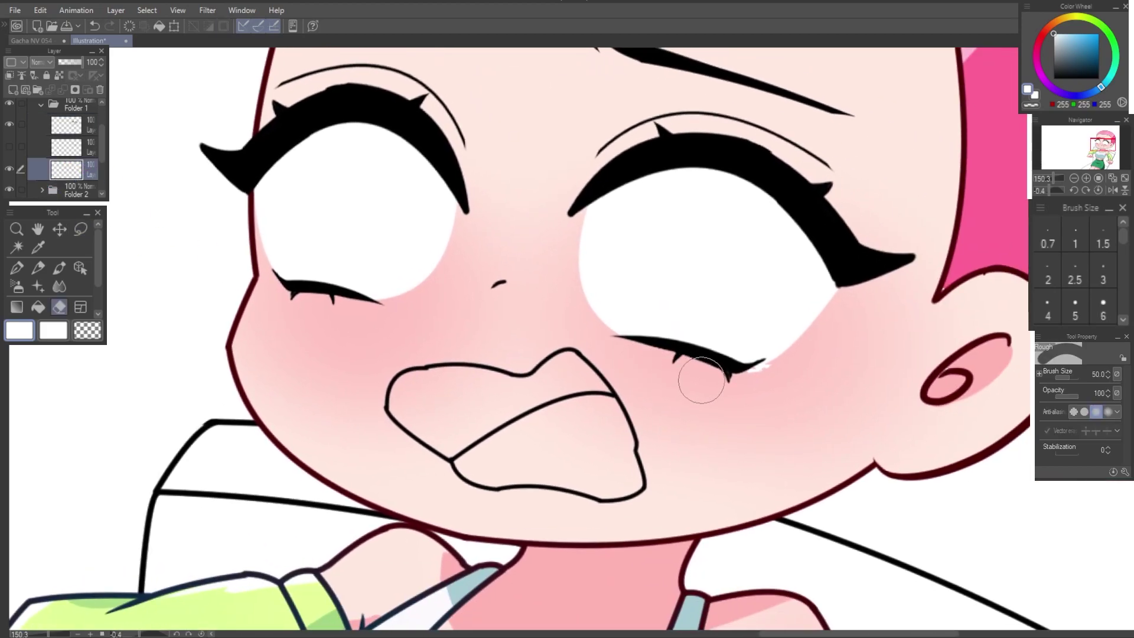
pyautogui.moveTo(767, 372); pyautogui.dragTo(809, 346)
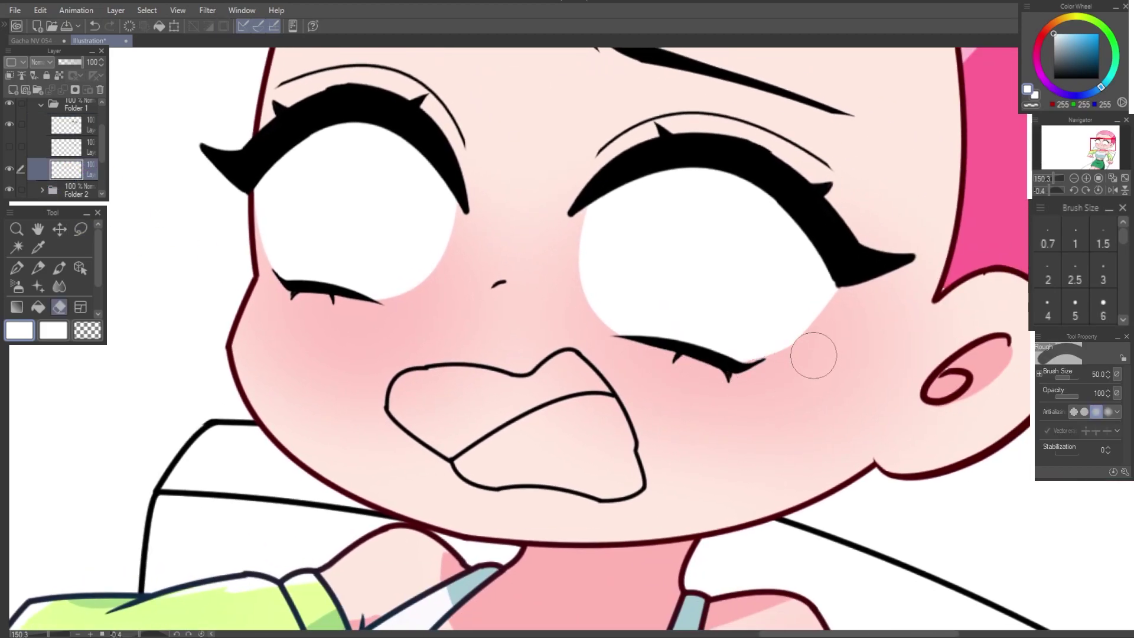
pyautogui.scroll(-5, 745, 411)
pyautogui.scroll(3, 745, 412)
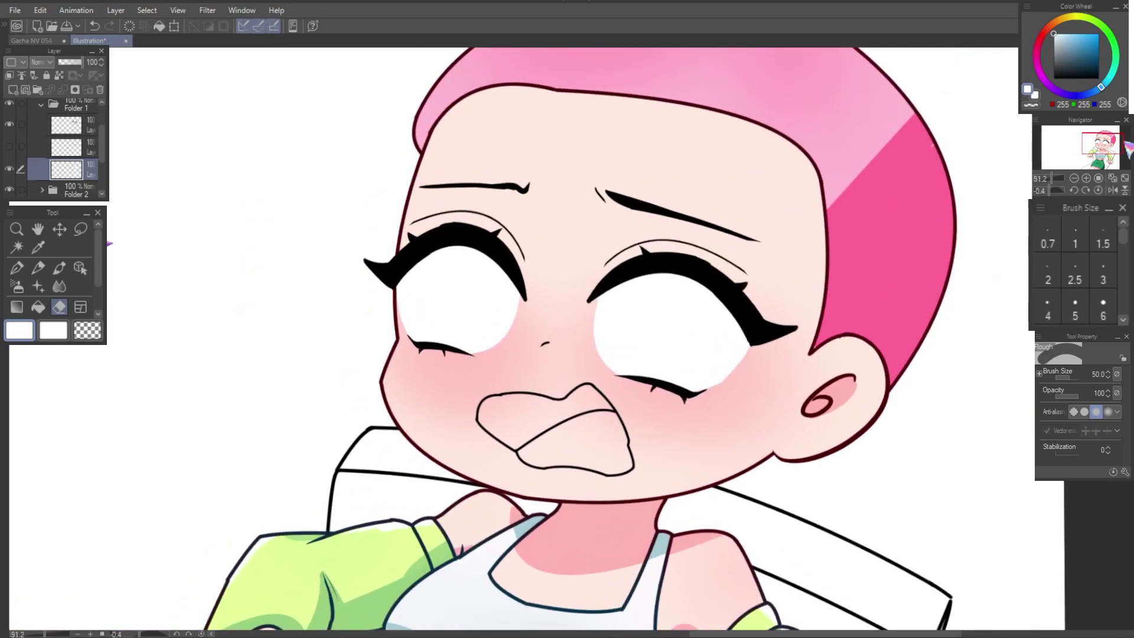
# Step: Fill the mouth with a salmon tongue and dark red interior, and show the pupil outlines layer
pyautogui.click(66, 170)
pyautogui.press('g')
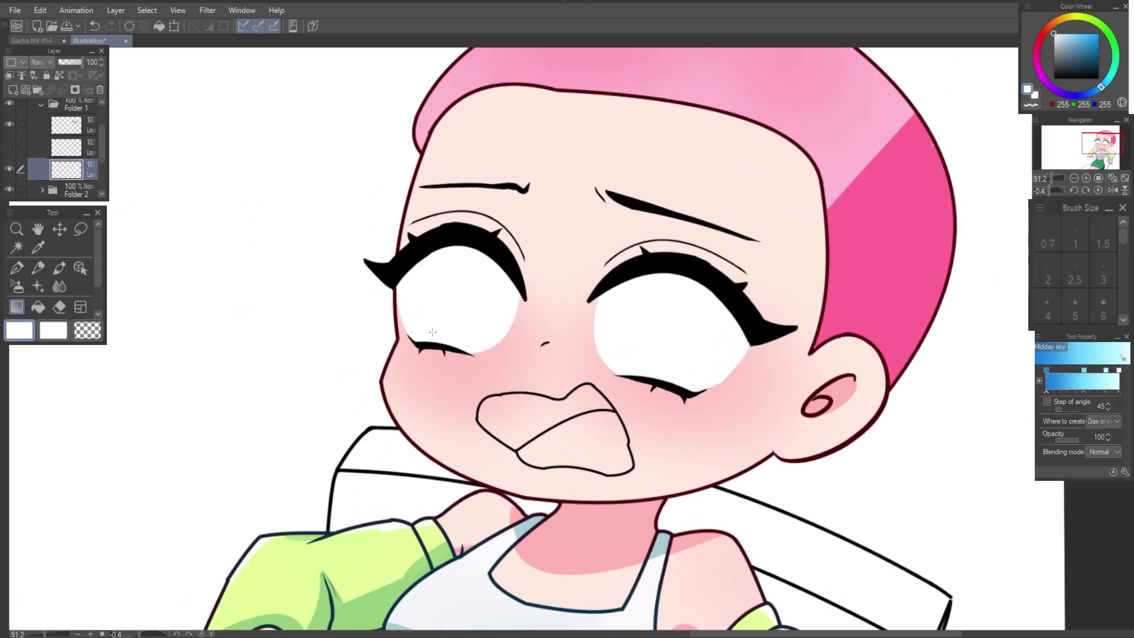
pyautogui.click(1053, 23)
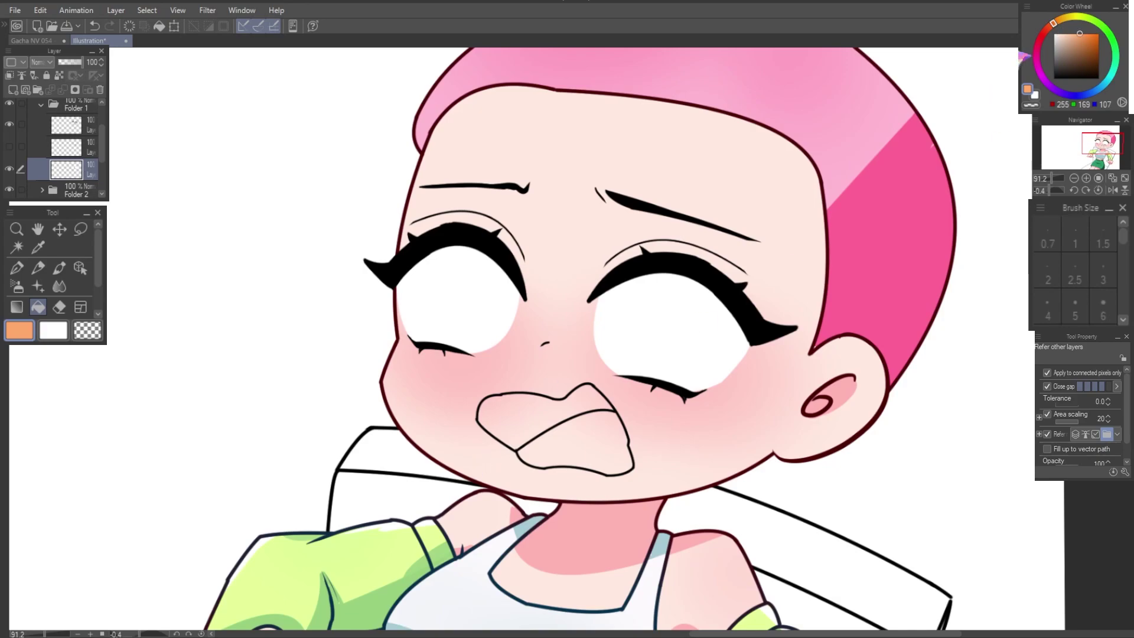
pyautogui.click(1046, 28)
pyautogui.click(593, 441)
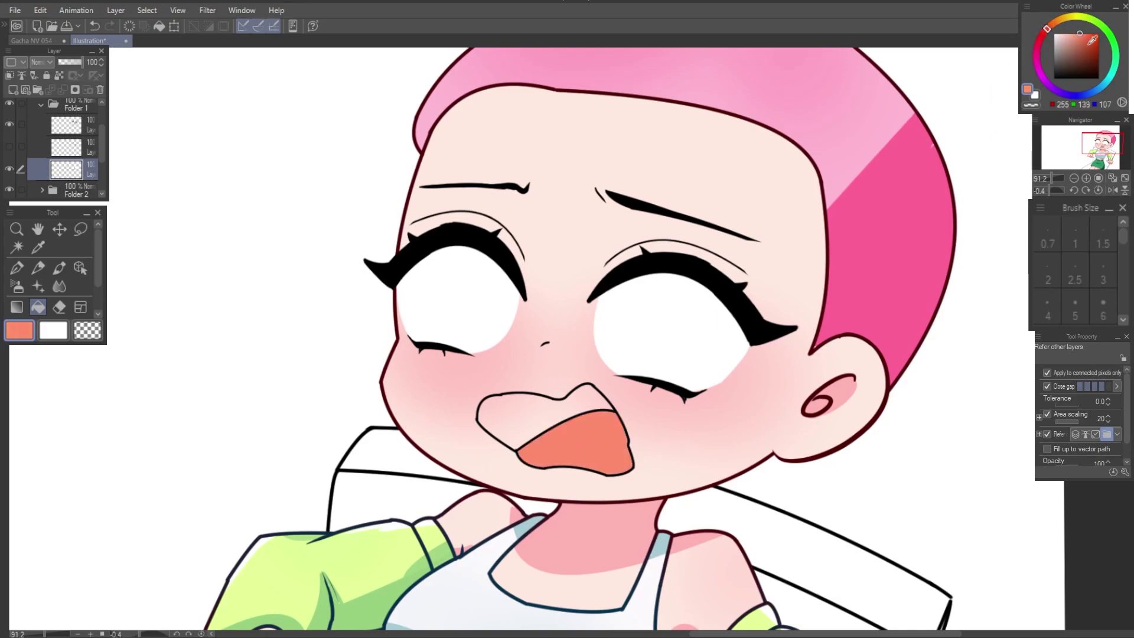
pyautogui.click(1097, 48)
pyautogui.click(1040, 39)
pyautogui.click(550, 408)
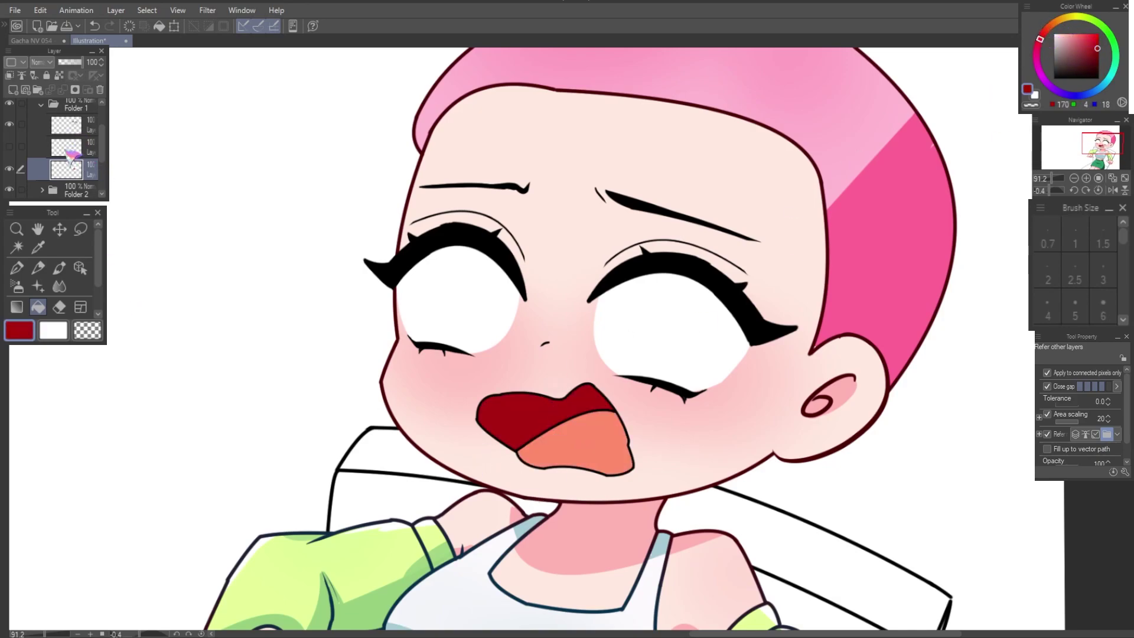
pyautogui.click(9, 147)
# Step: Select Folder 5 and fill both irises cyan in the Illustration document
pyautogui.click(37, 89)
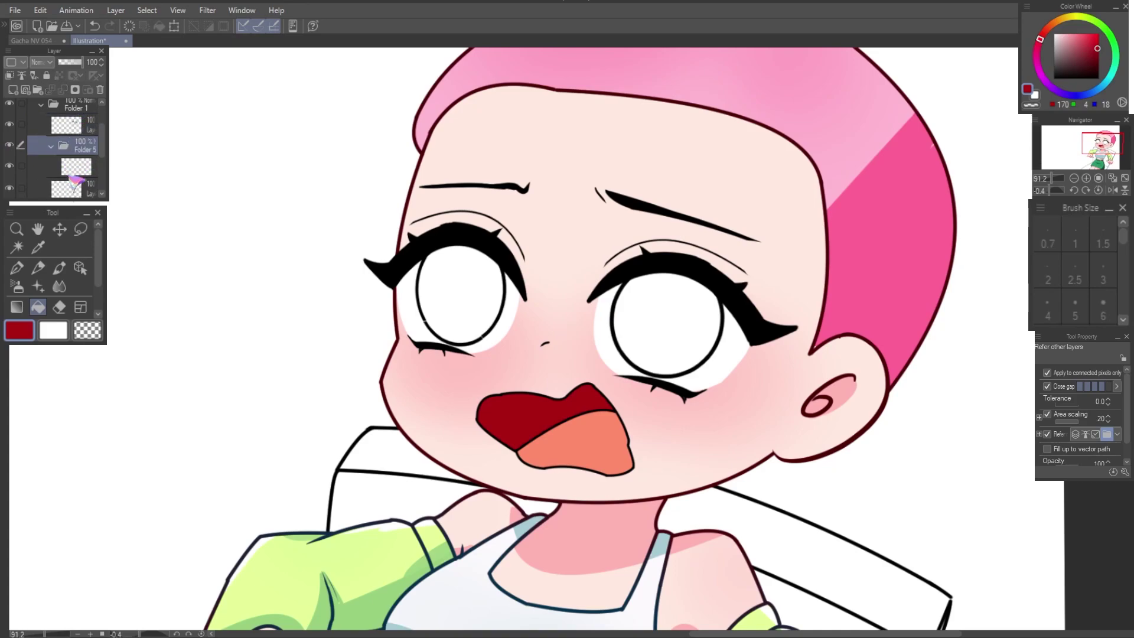
pyautogui.click(33, 41)
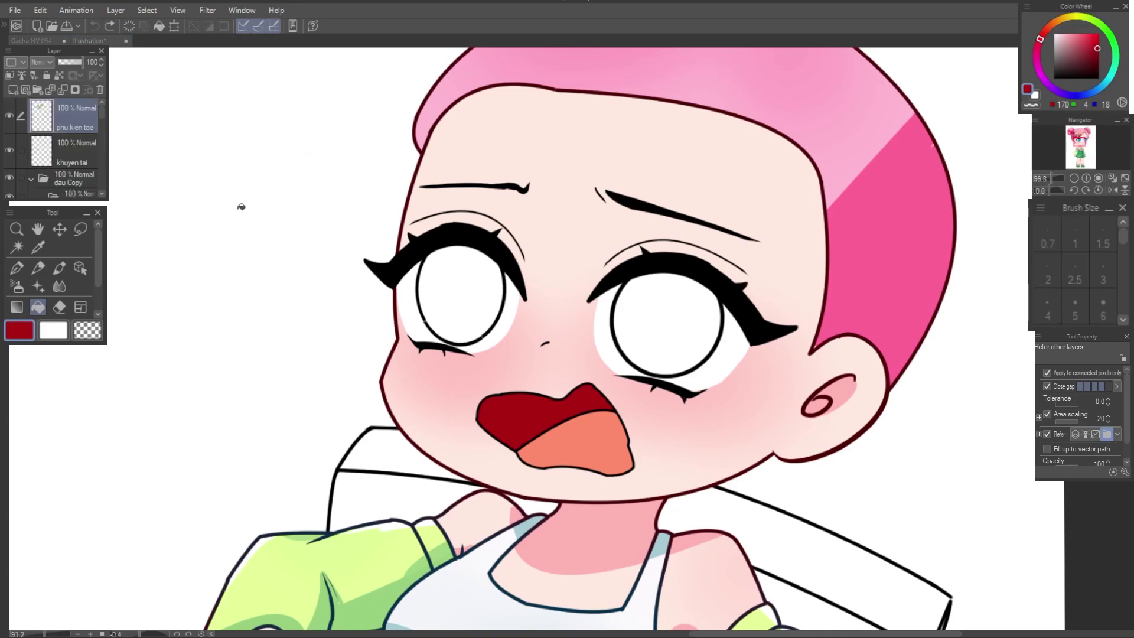
pyautogui.click(88, 40)
pyautogui.click(480, 294)
pyautogui.click(625, 317)
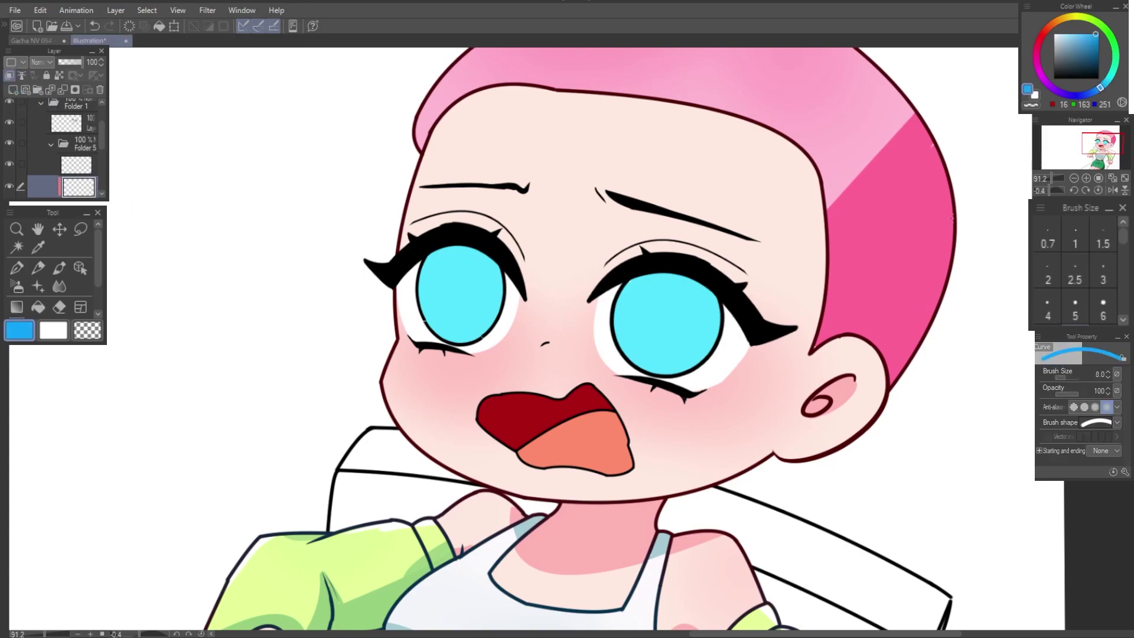
# Step: Set the Ellipse tool to filled and draw a blue ellipse in the right eye
pyautogui.hotkey('ctrl', 'z')
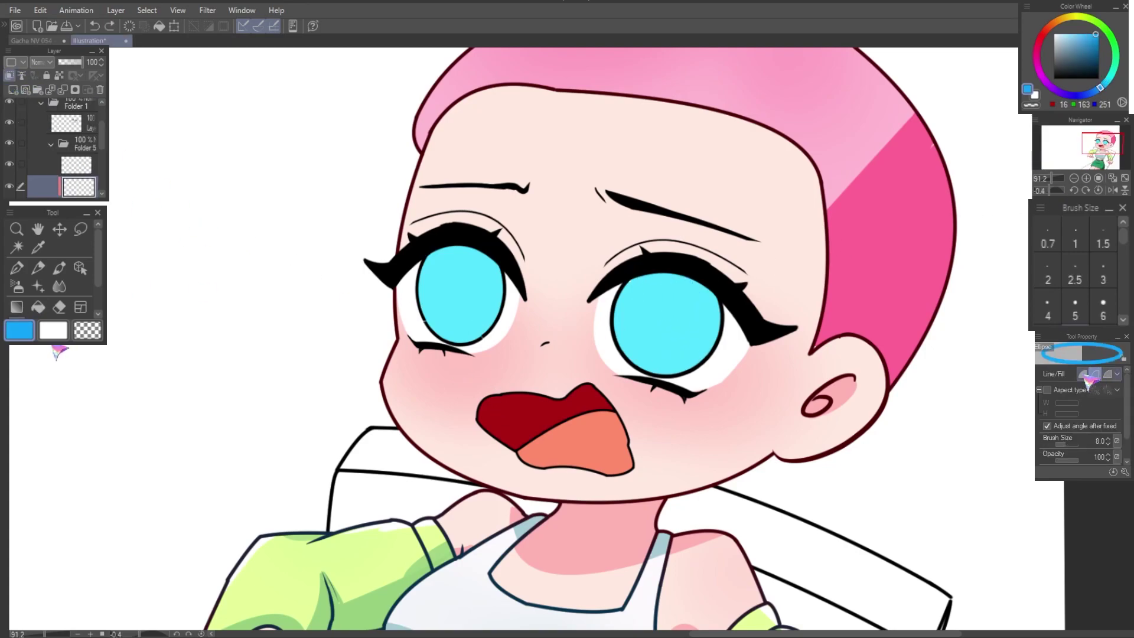
pyautogui.click(1083, 373)
pyautogui.moveTo(692, 351); pyautogui.dragTo(694, 353)
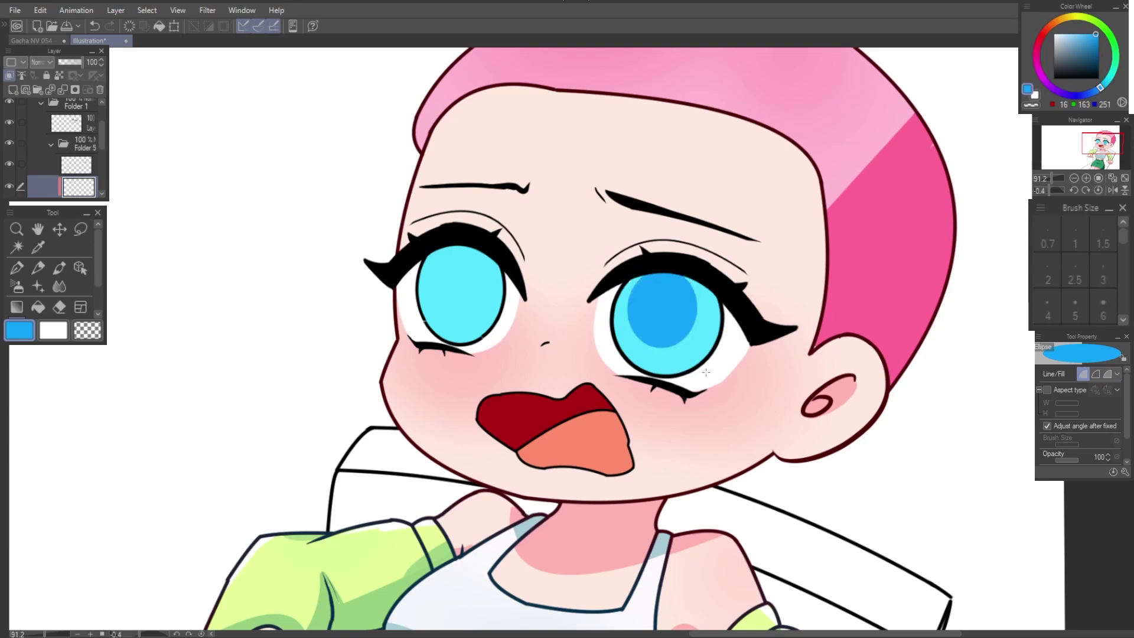
pyautogui.hotkey('ctrl', 't')
pyautogui.click(642, 377)
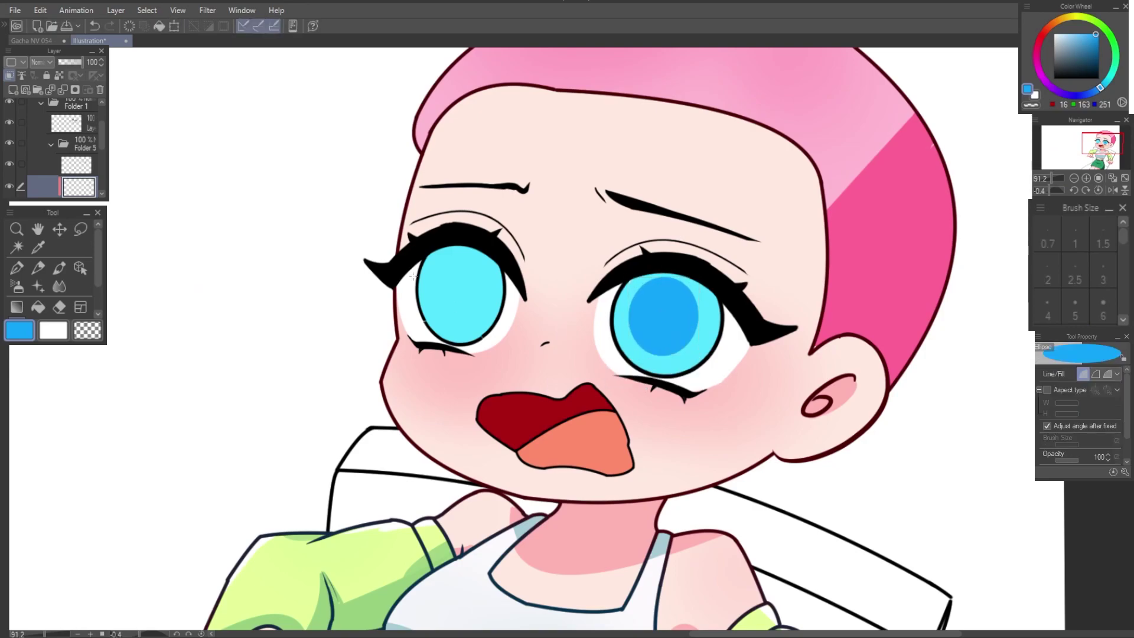
pyautogui.press('u')
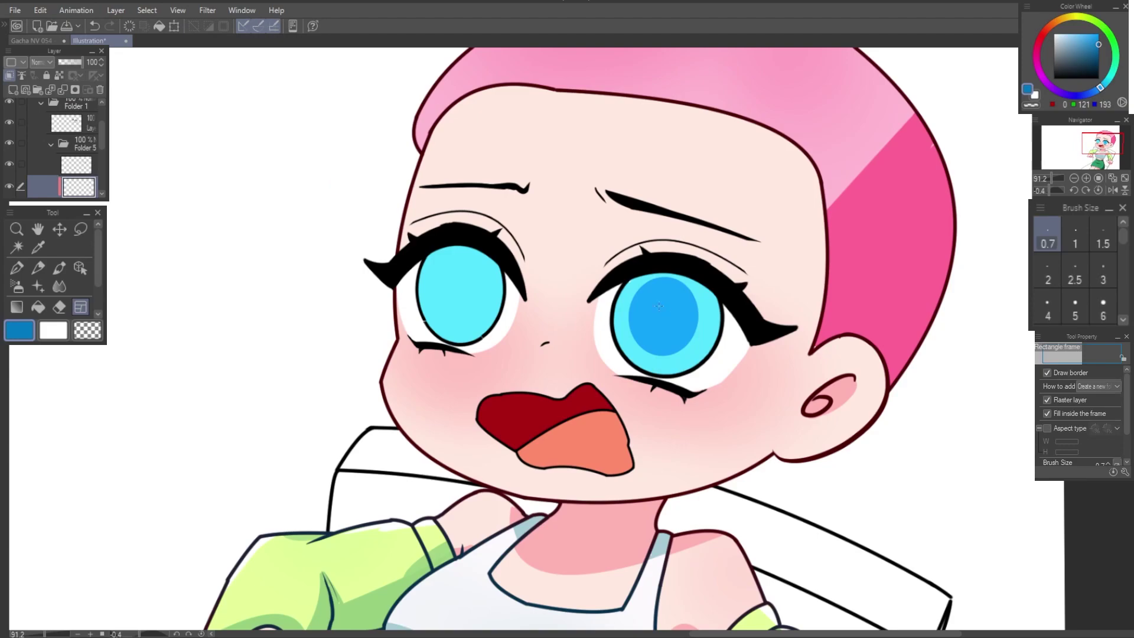
pyautogui.press('u')
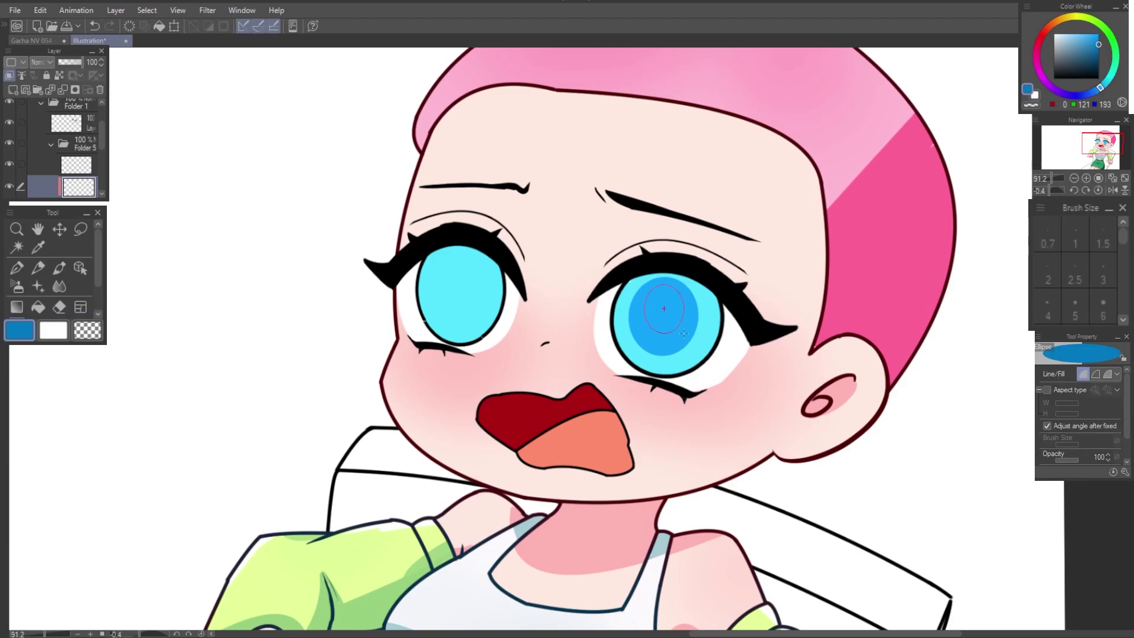
pyautogui.hotkey('ctrl', 'z')
# Step: Redraw a smaller dark-blue pupil oval inside the right iris and start resizing it
pyautogui.click(679, 349)
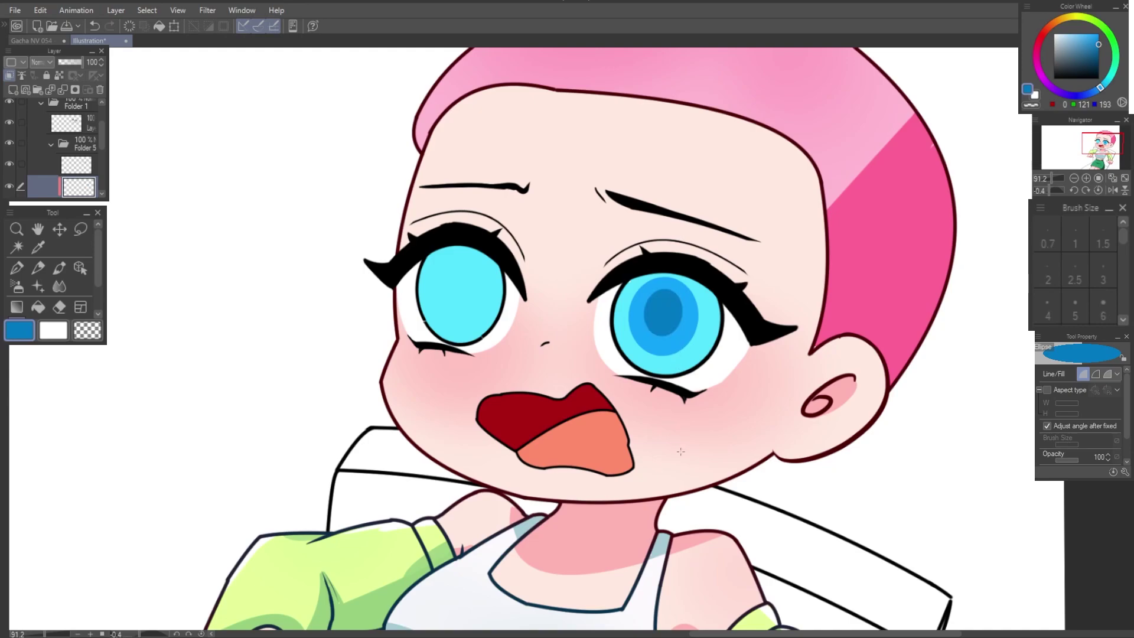
pyautogui.hotkey('ctrl', 'z')
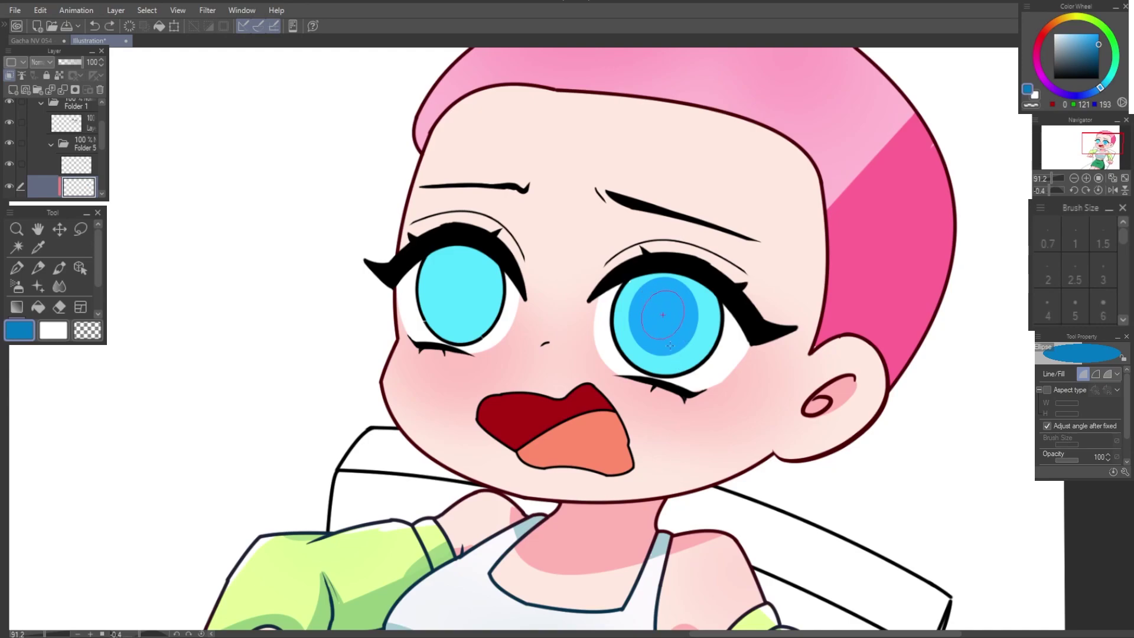
pyautogui.click(670, 345)
pyautogui.hotkey('ctrl', 'z')
pyautogui.moveTo(639, 291); pyautogui.dragTo(657, 316)
pyautogui.click(673, 346)
pyautogui.hotkey('ctrl', 't')
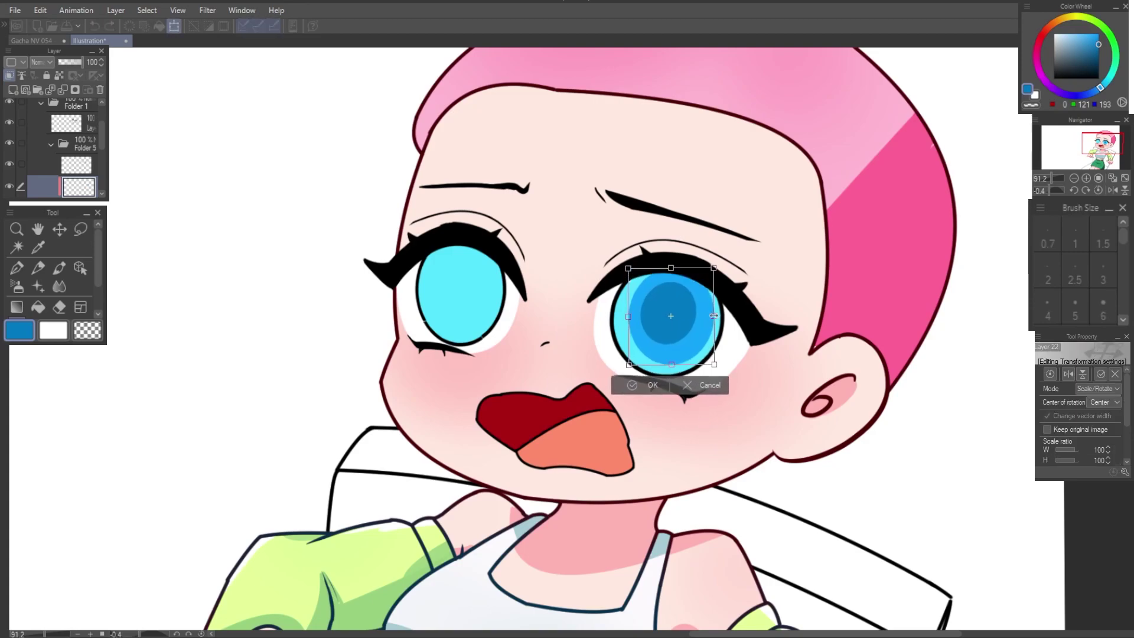
# Step: Enlarge the right iris slightly, then move a copy onto the left eye and narrow, straighten and nudge it to fit
pyautogui.moveTo(701, 354); pyautogui.dragTo(694, 342)
pyautogui.press('Return')
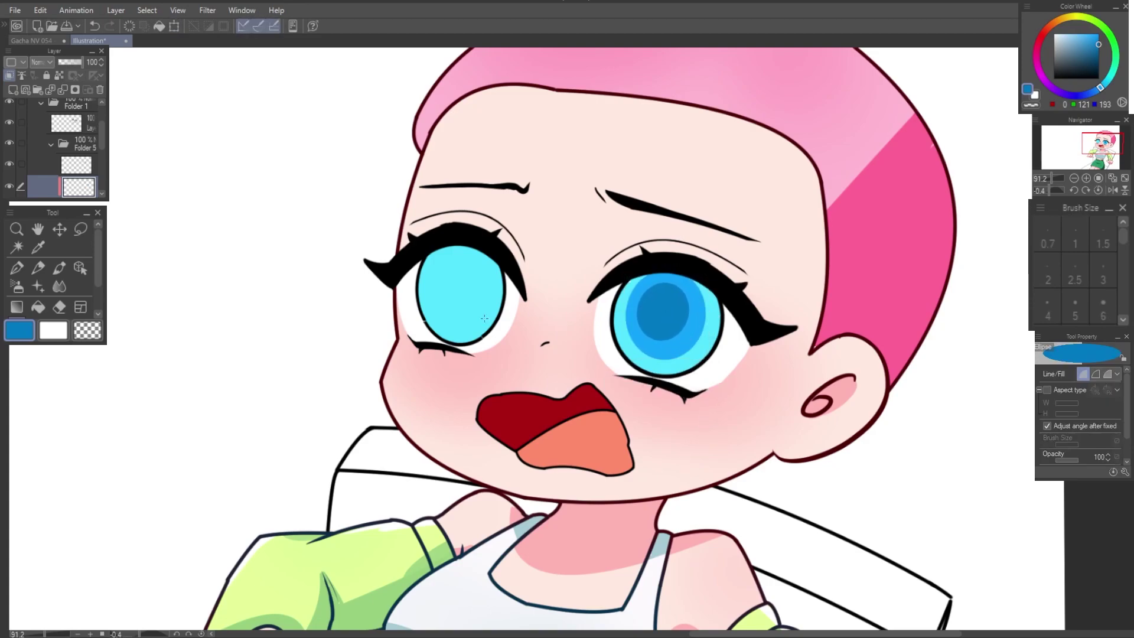
pyautogui.hotkey('ctrl', 't')
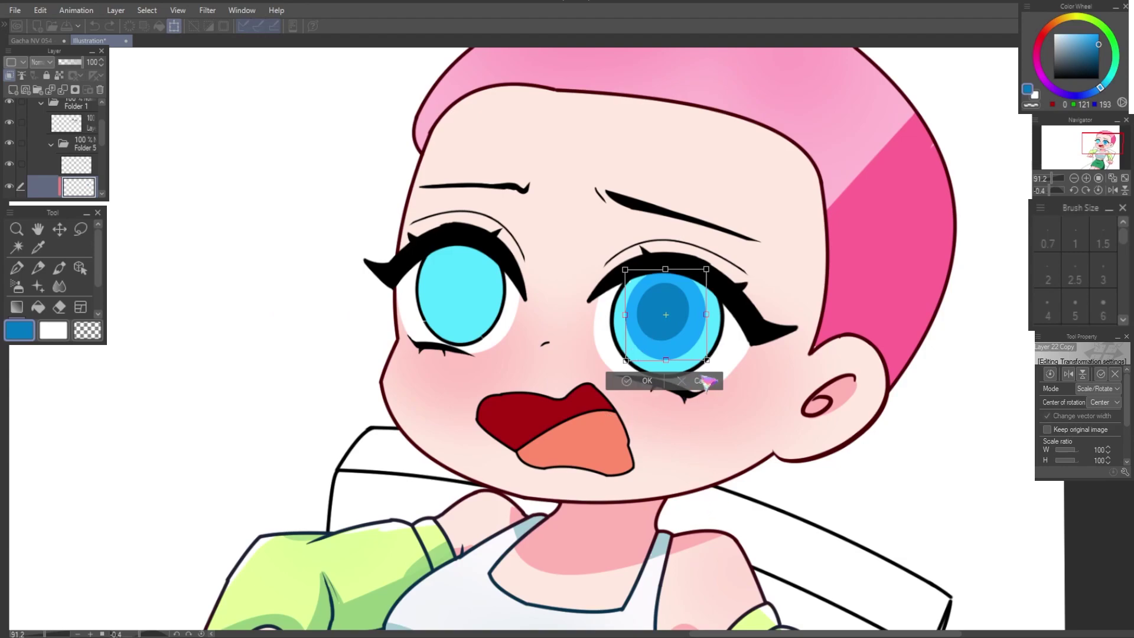
pyautogui.moveTo(679, 348); pyautogui.dragTo(549, 301)
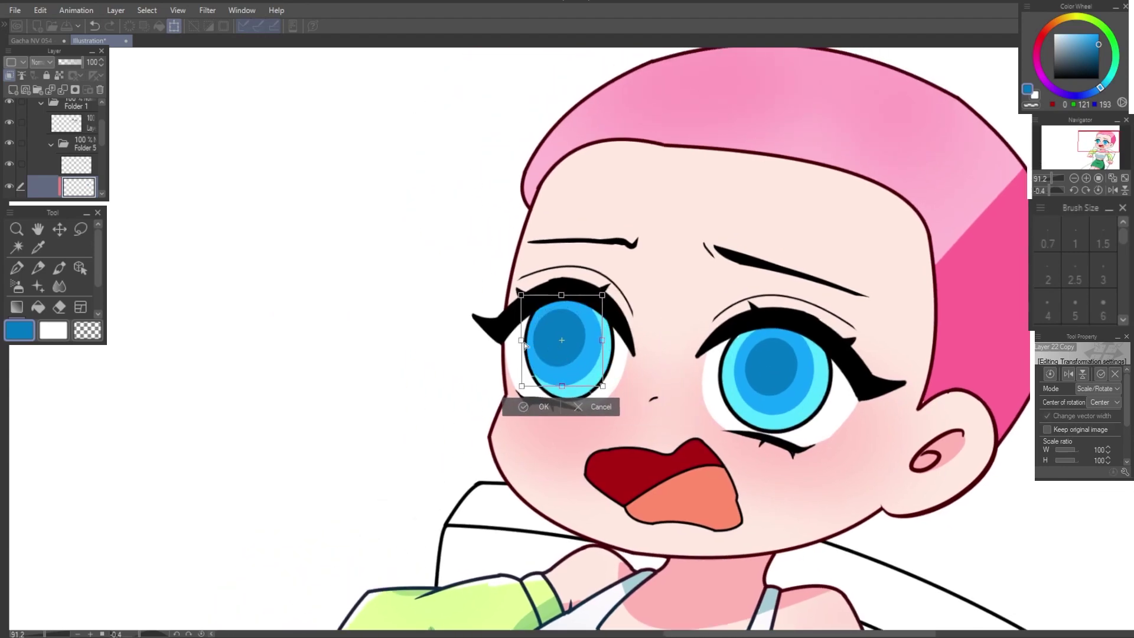
pyautogui.moveTo(524, 344); pyautogui.dragTo(601, 344)
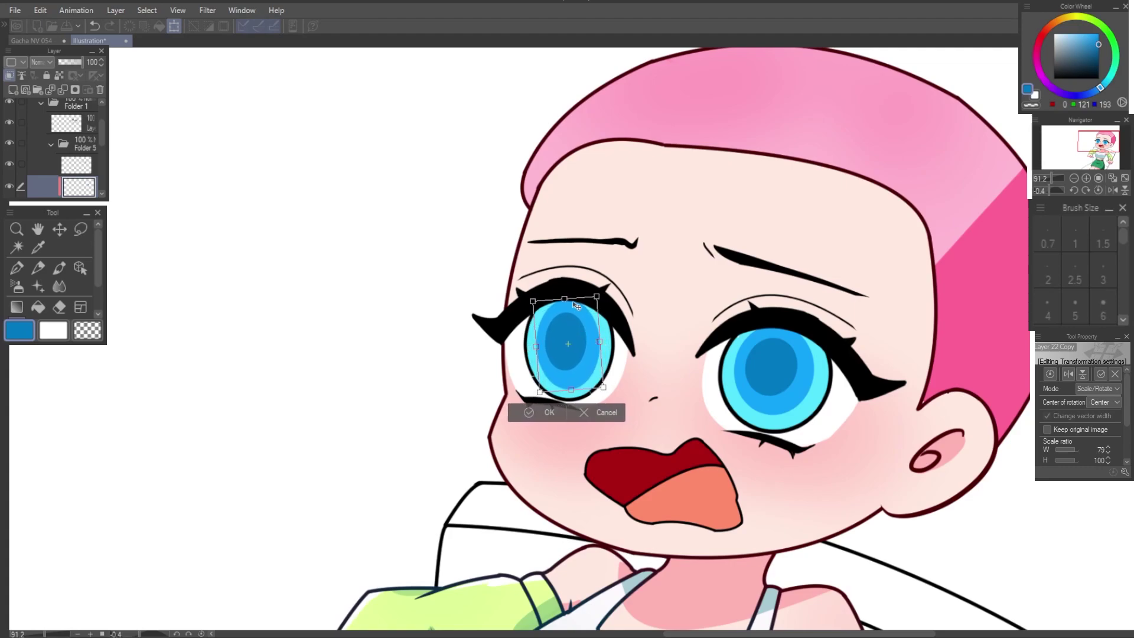
pyautogui.moveTo(577, 305); pyautogui.dragTo(570, 299)
pyautogui.moveTo(582, 377); pyautogui.dragTo(581, 376)
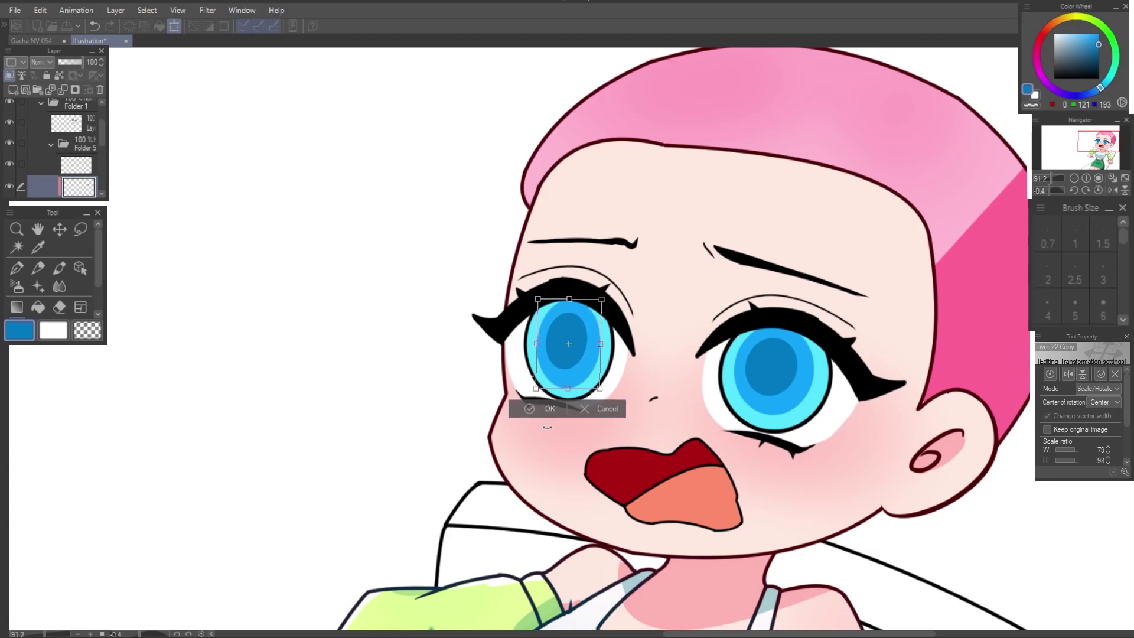
# Step: Cancel that adjustment, re-transform the left-eye iris copy and confirm its placement
pyautogui.press('Escape')
pyautogui.scroll(-5, 547, 426)
pyautogui.hotkey('ctrl', 't')
pyautogui.scroll(4, 646, 363)
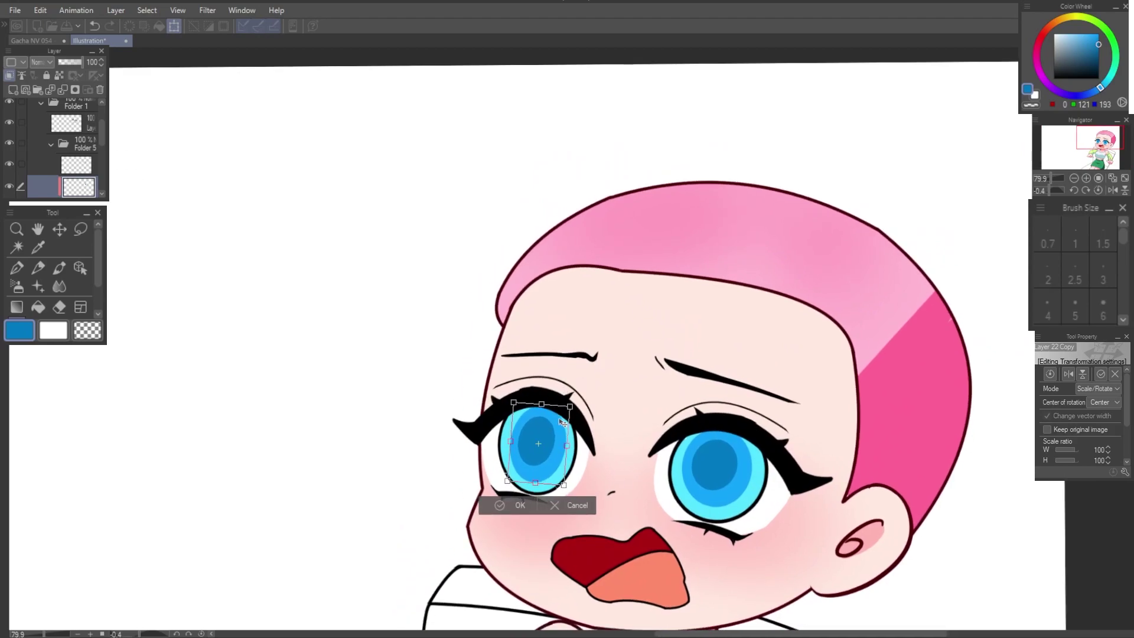
pyautogui.click(513, 506)
pyautogui.scroll(-3, 532, 521)
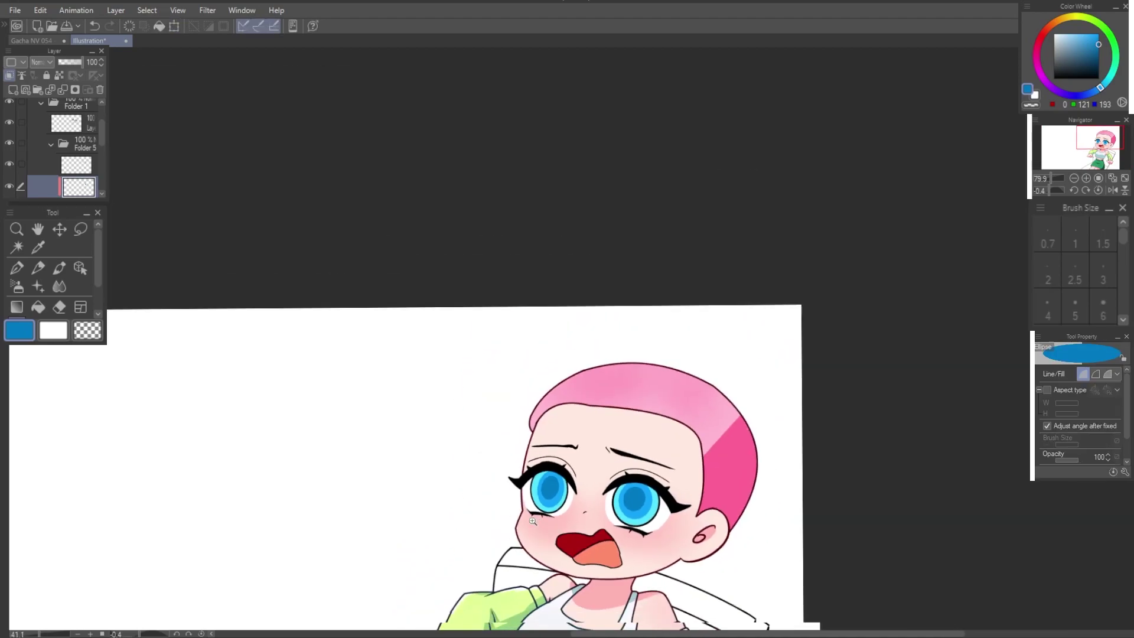
pyautogui.scroll(3, 554, 425)
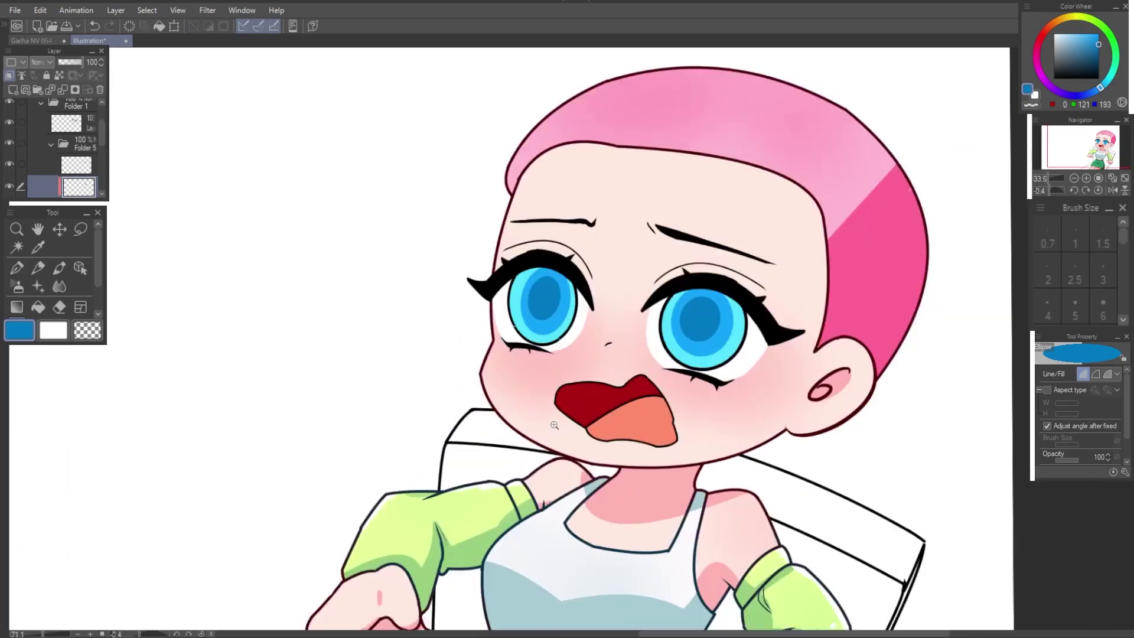
pyautogui.scroll(3, 554, 425)
# Step: Select the left eye, flip it horizontally and tilt it to mirror the right eye
pyautogui.press('m')
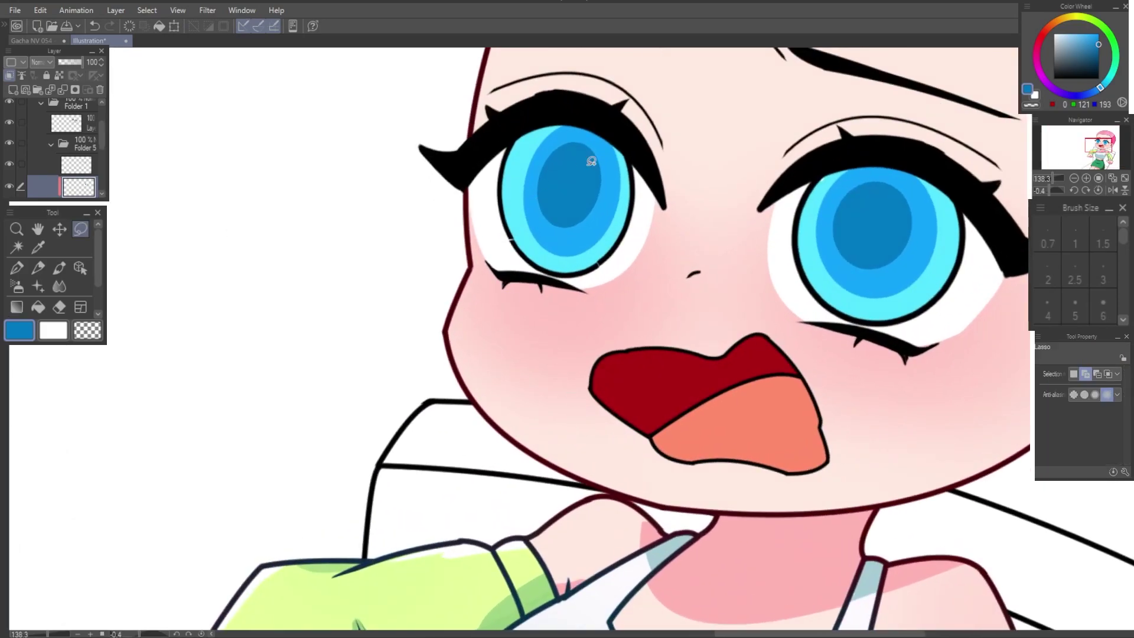
pyautogui.moveTo(472, 61); pyautogui.dragTo(664, 379)
pyautogui.hotkey('ctrl', 't')
pyautogui.moveTo(600, 251); pyautogui.dragTo(646, 265)
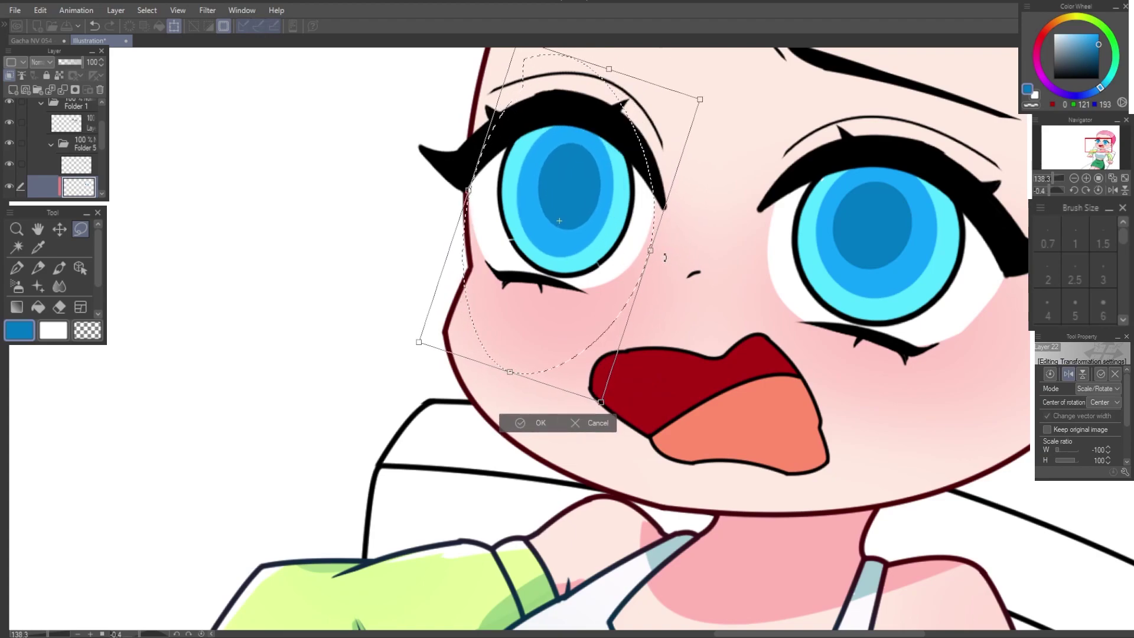
pyautogui.click(531, 424)
pyautogui.hotkey('ctrl', '0')
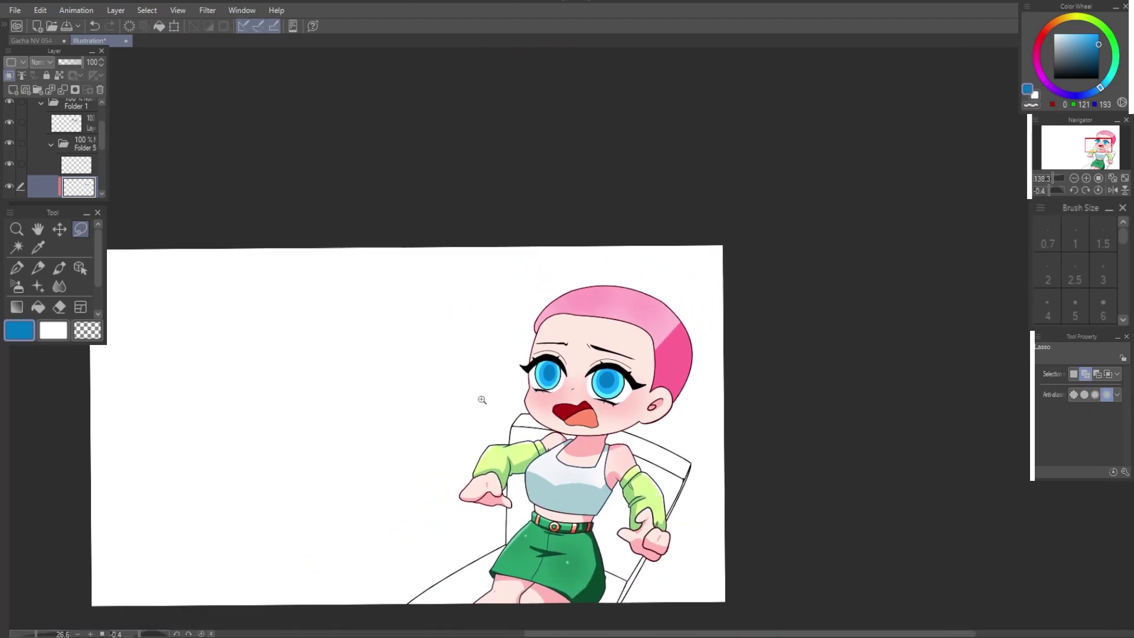
pyautogui.scroll(3, 510, 401)
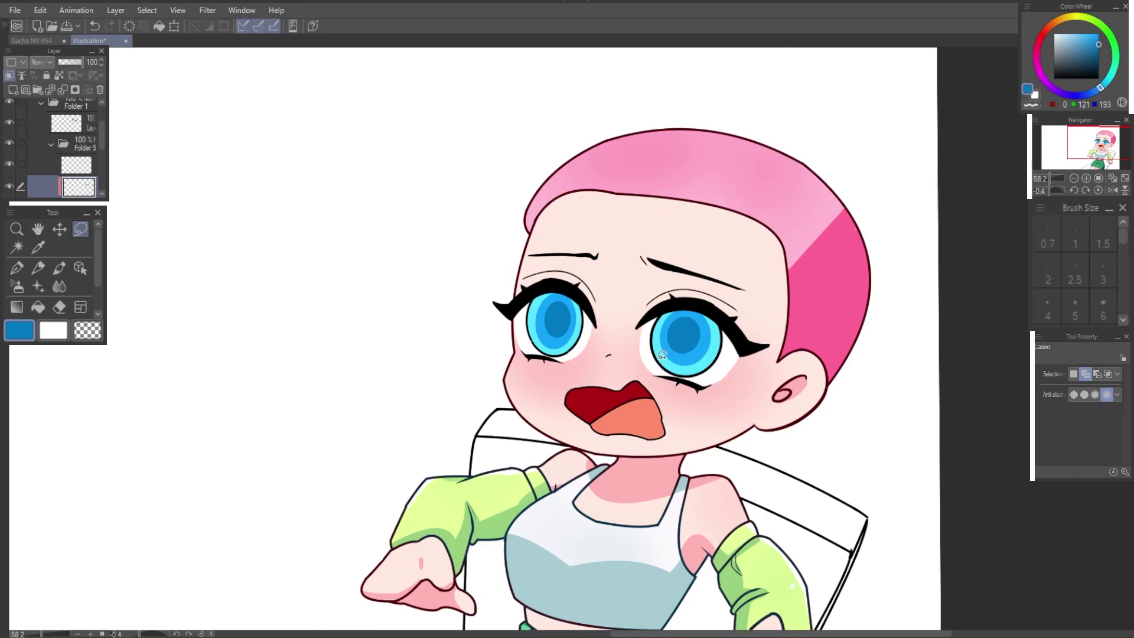
# Step: Reselect the left eye and widen it slightly
pyautogui.moveTo(596, 290); pyautogui.dragTo(593, 278)
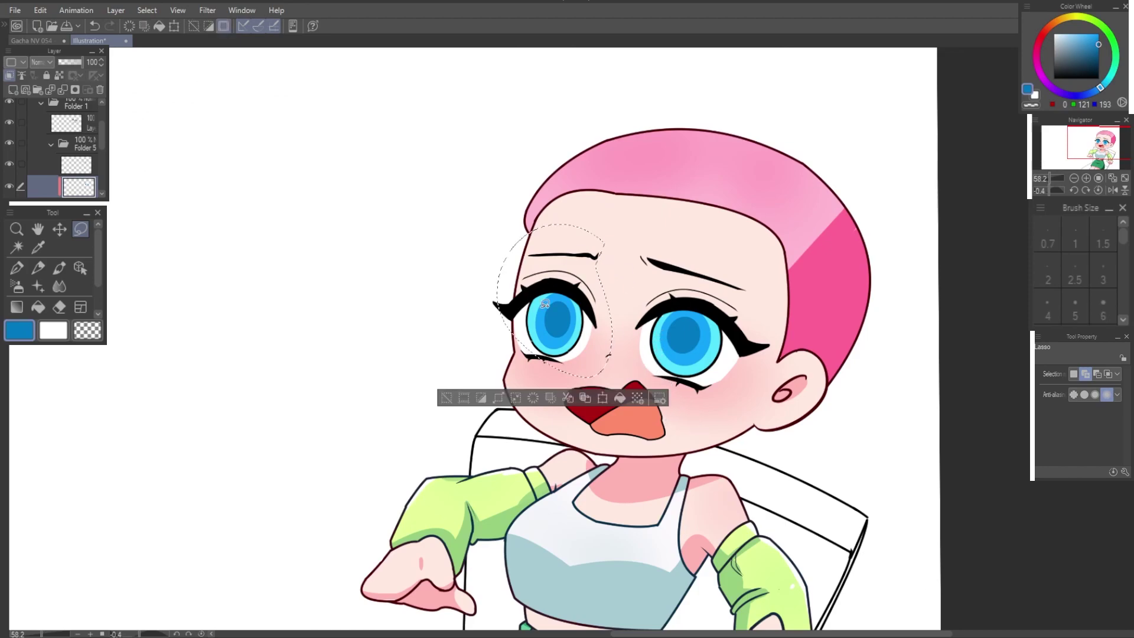
pyautogui.hotkey('ctrl', 't')
pyautogui.moveTo(497, 297); pyautogui.dragTo(490, 297)
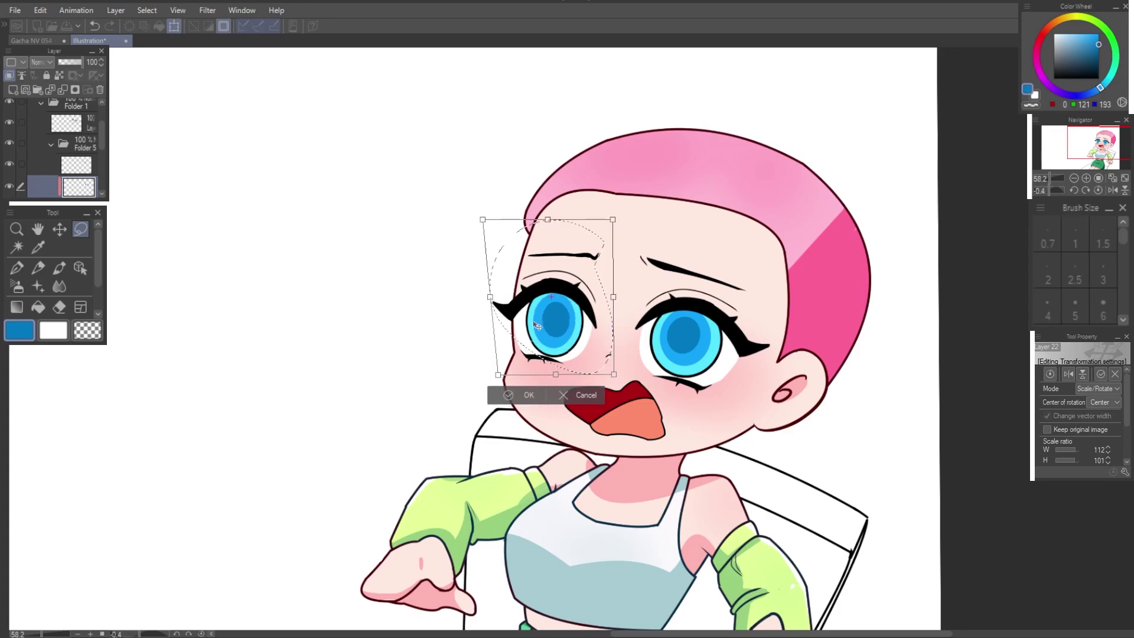
pyautogui.click(523, 395)
pyautogui.hotkey('ctrl', 'd')
pyautogui.hotkey('ctrl', 't')
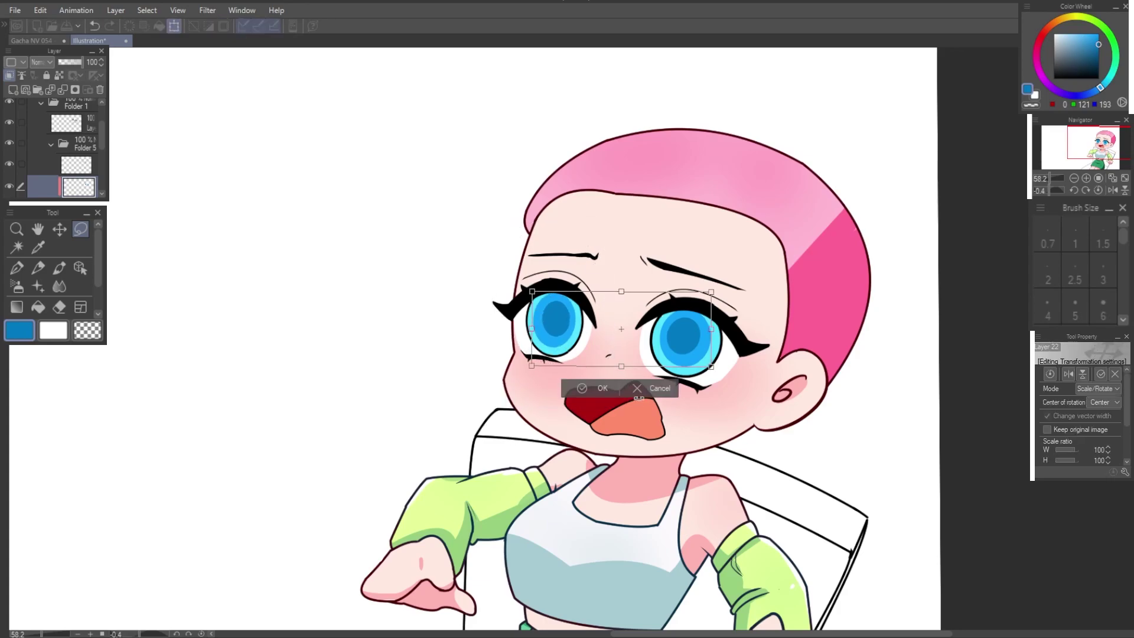
pyautogui.click(656, 387)
# Step: Tilt the left eye slightly more so both eyes sit evenly, then deselect
pyautogui.moveTo(594, 331); pyautogui.dragTo(584, 284)
pyautogui.hotkey('ctrl', 't')
pyautogui.moveTo(614, 248); pyautogui.dragTo(610, 225)
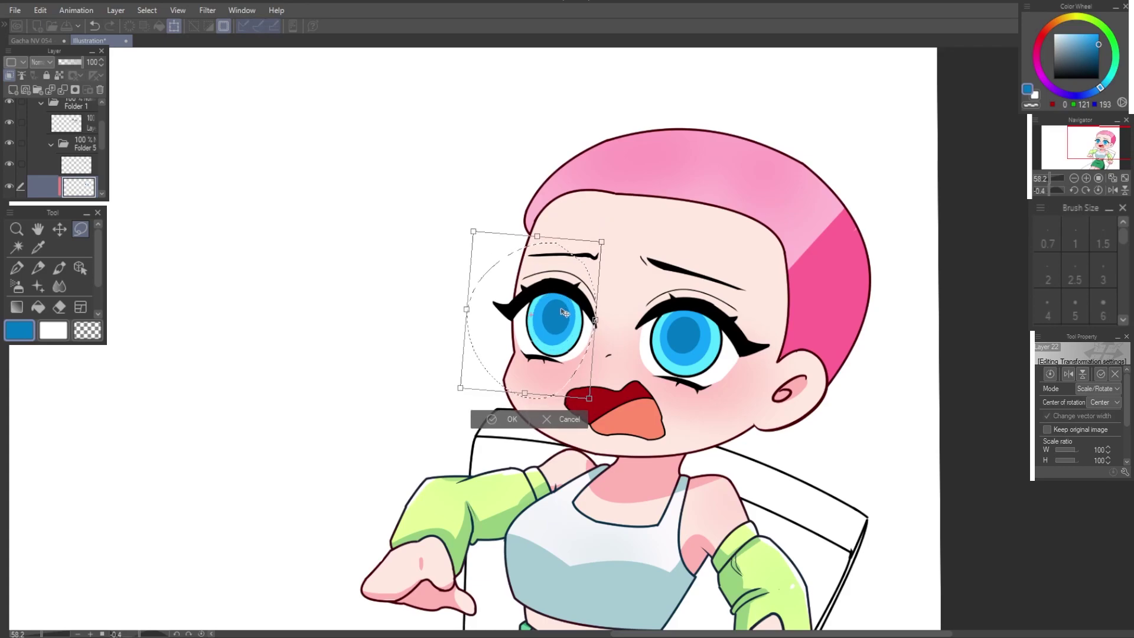
pyautogui.click(500, 423)
pyautogui.click(424, 417)
pyautogui.scroll(-5, 422, 451)
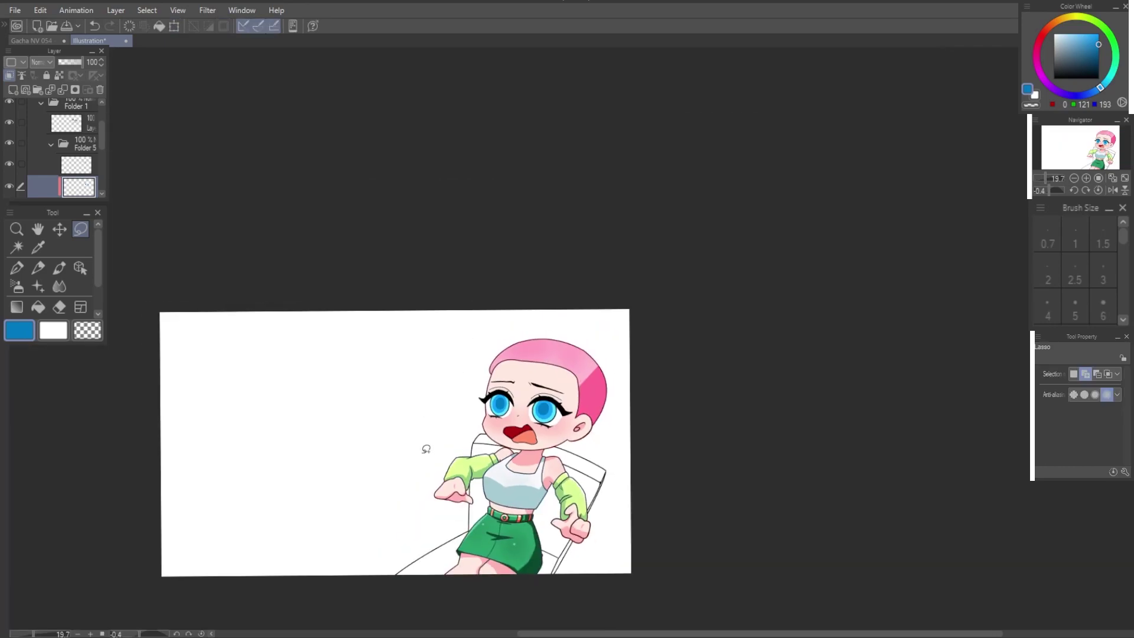
pyautogui.moveTo(423, 450)
pyautogui.mouseDown()
pyautogui.moveTo(529, 285)
pyautogui.moveTo(410, 316)
pyautogui.mouseUp()
pyautogui.moveTo(614, 262); pyautogui.dragTo(704, 220)
pyautogui.scroll(7, 704, 219)
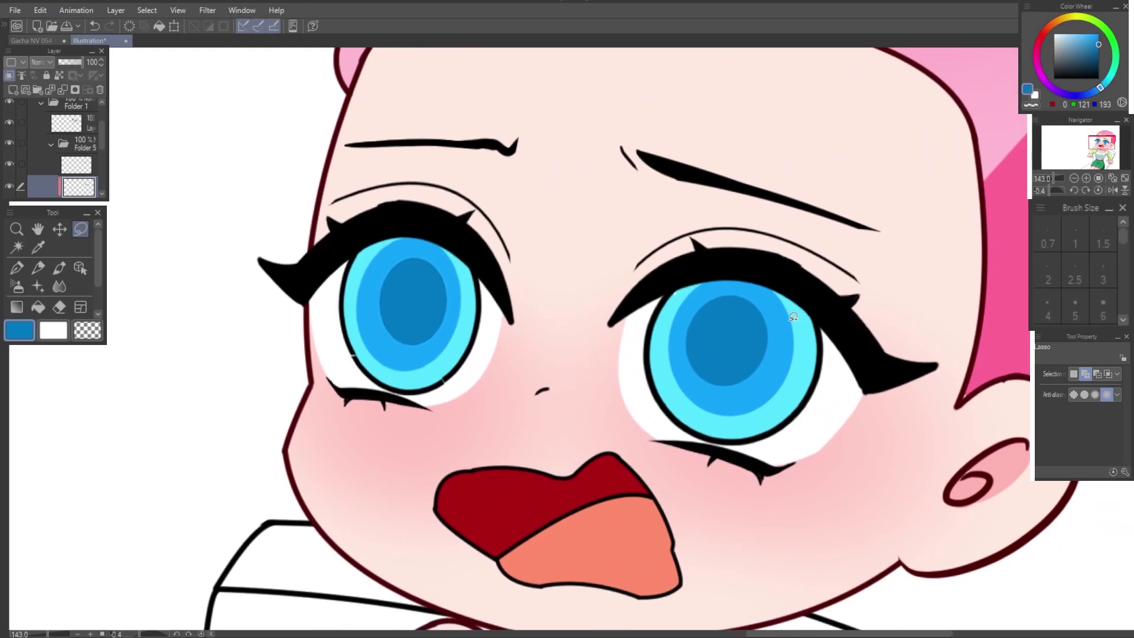
# Step: Add lighter blue shading inside the right pupil, then sample the iris blue with the G-pen
pyautogui.moveTo(768, 382); pyautogui.dragTo(752, 291)
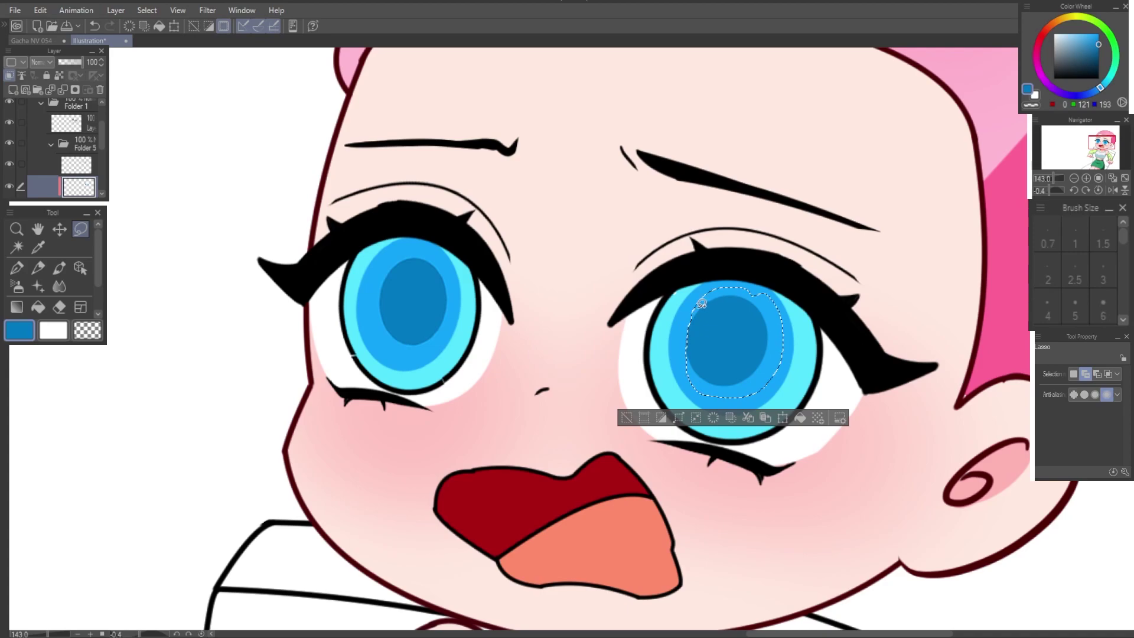
pyautogui.moveTo(677, 328)
pyautogui.mouseDown()
pyautogui.moveTo(712, 331)
pyautogui.moveTo(731, 360)
pyautogui.mouseUp()
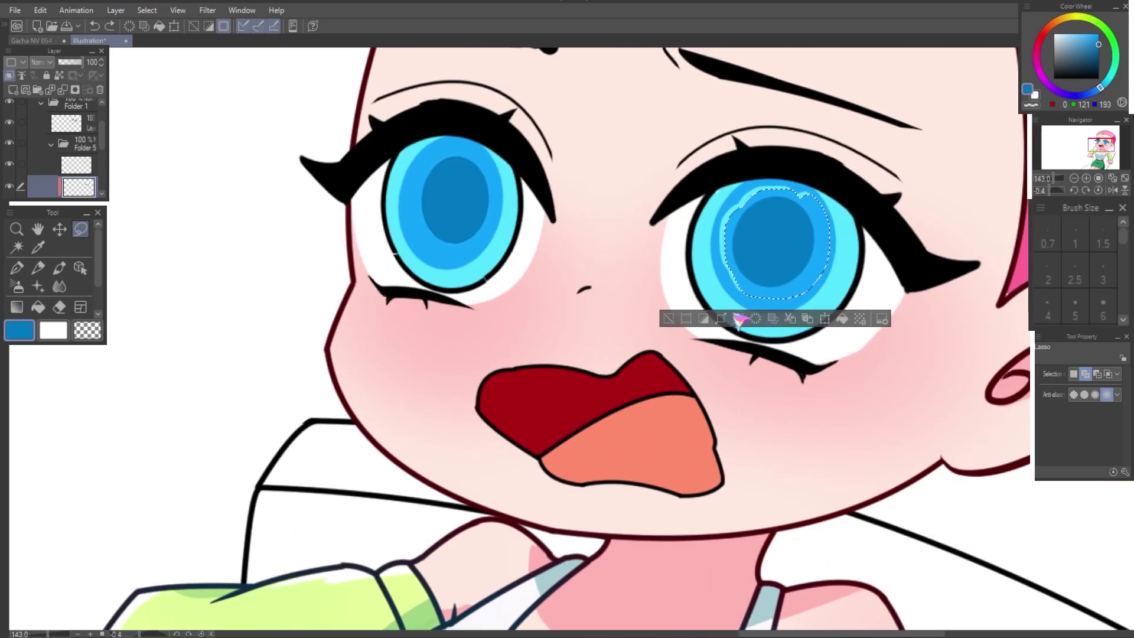
pyautogui.click(668, 319)
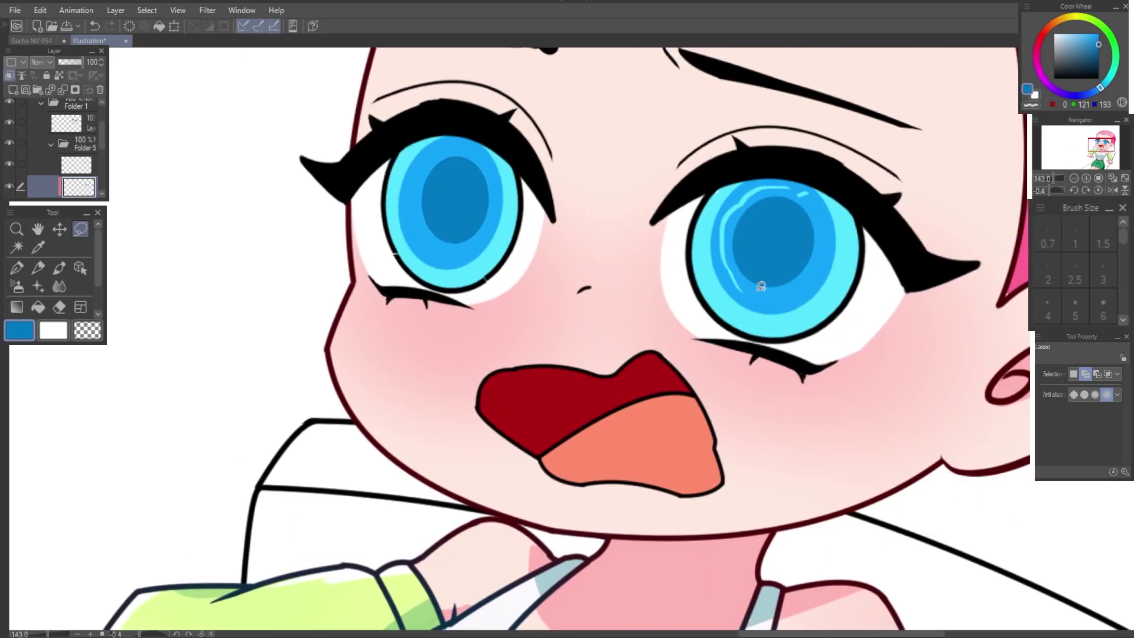
pyautogui.press('p')
pyautogui.keyDown('alt'); pyautogui.click(787, 180); pyautogui.keyUp('alt')
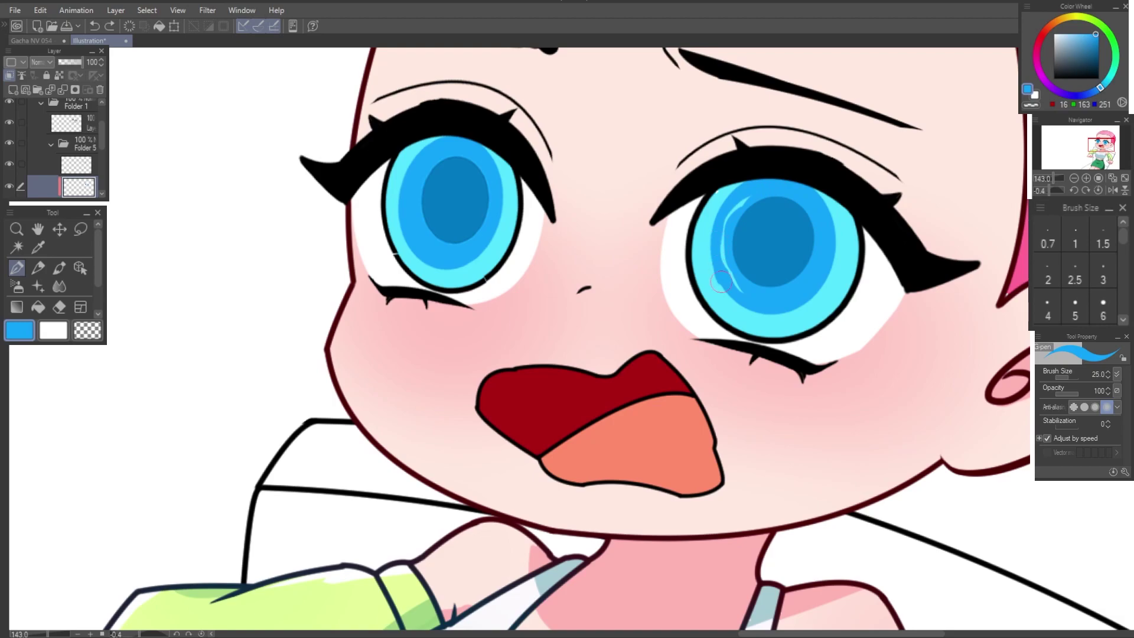
# Step: Paint a light cyan highlight along the right iris's upper-left edge, then select the empty layer under Folder 5
pyautogui.moveTo(791, 192); pyautogui.dragTo(743, 289)
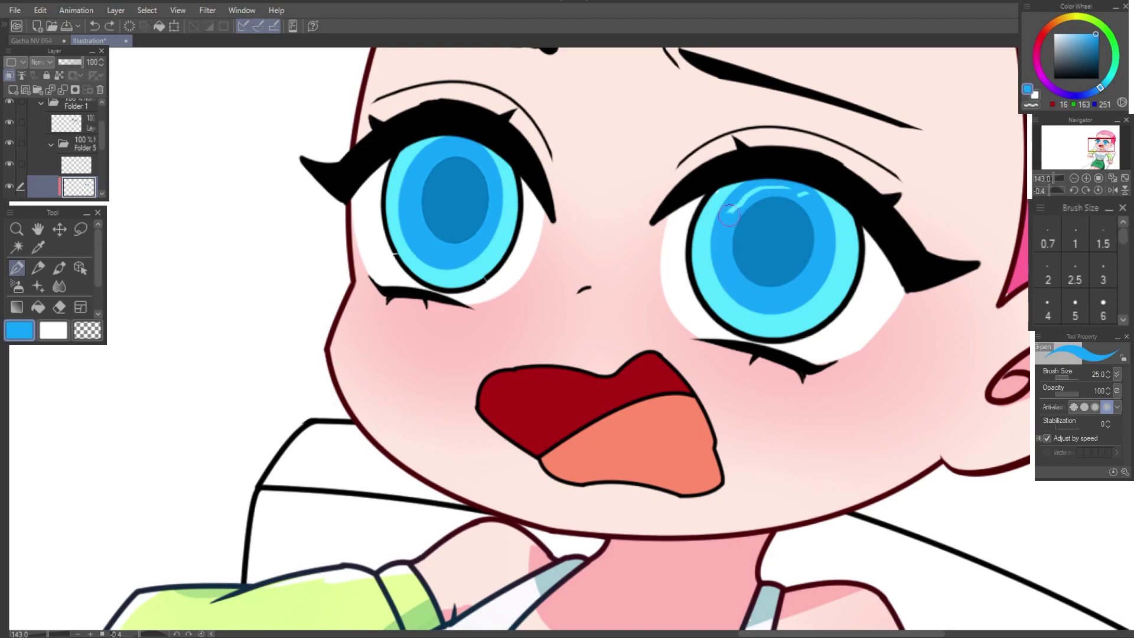
pyautogui.hotkey('ctrl', 'y')
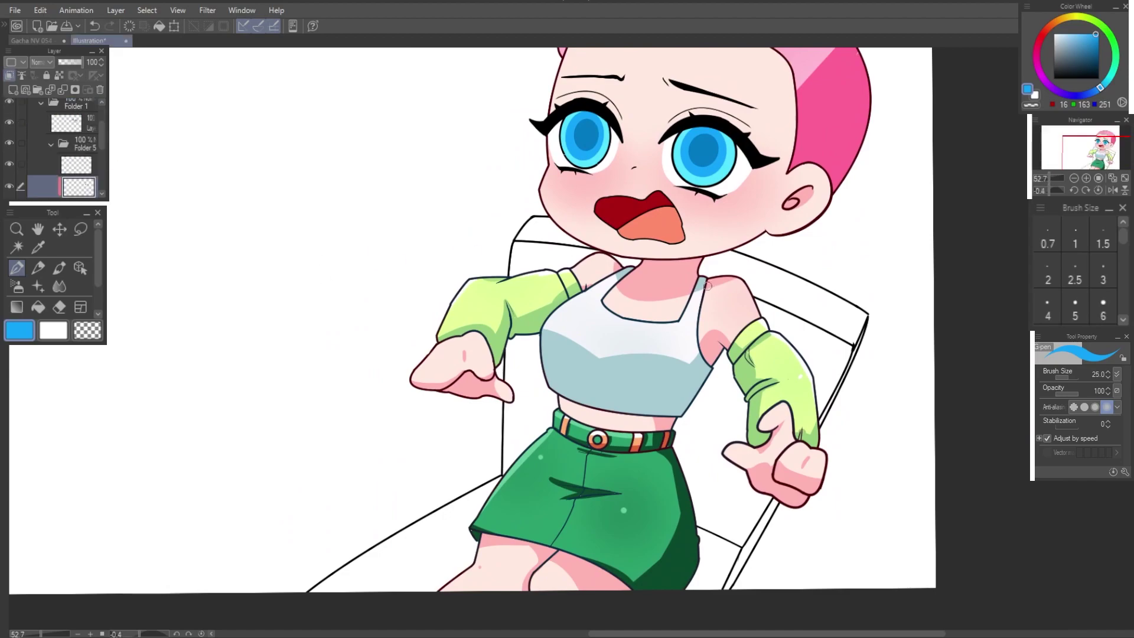
pyautogui.click(74, 167)
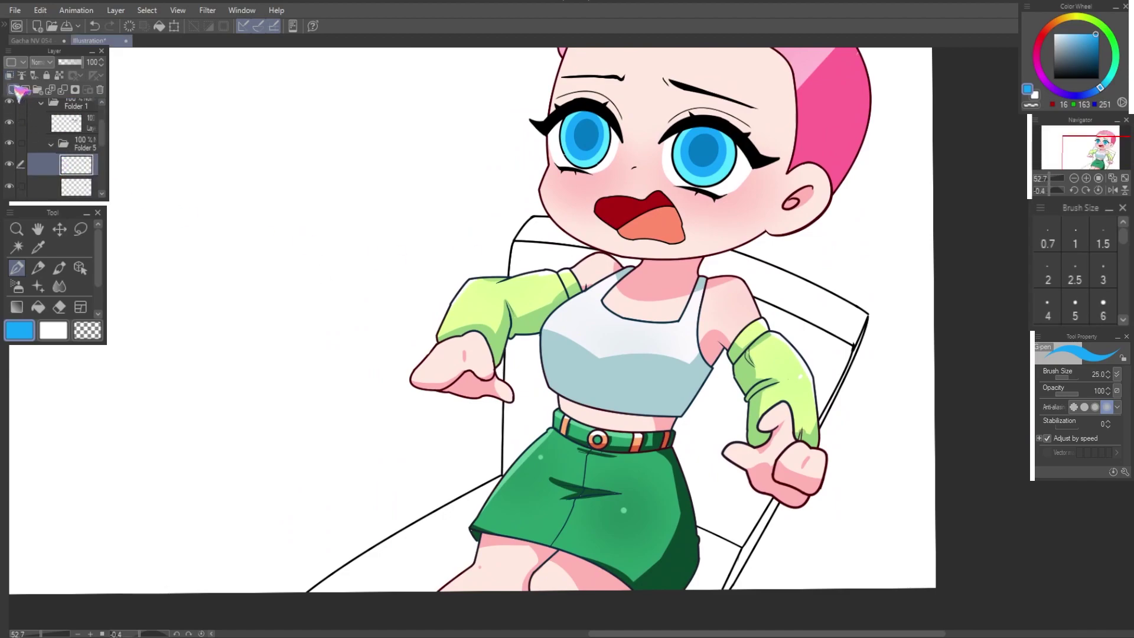
# Step: Set the Fill tool to Refer only to editing layer and fill the empty layer dark blue
pyautogui.press('g')
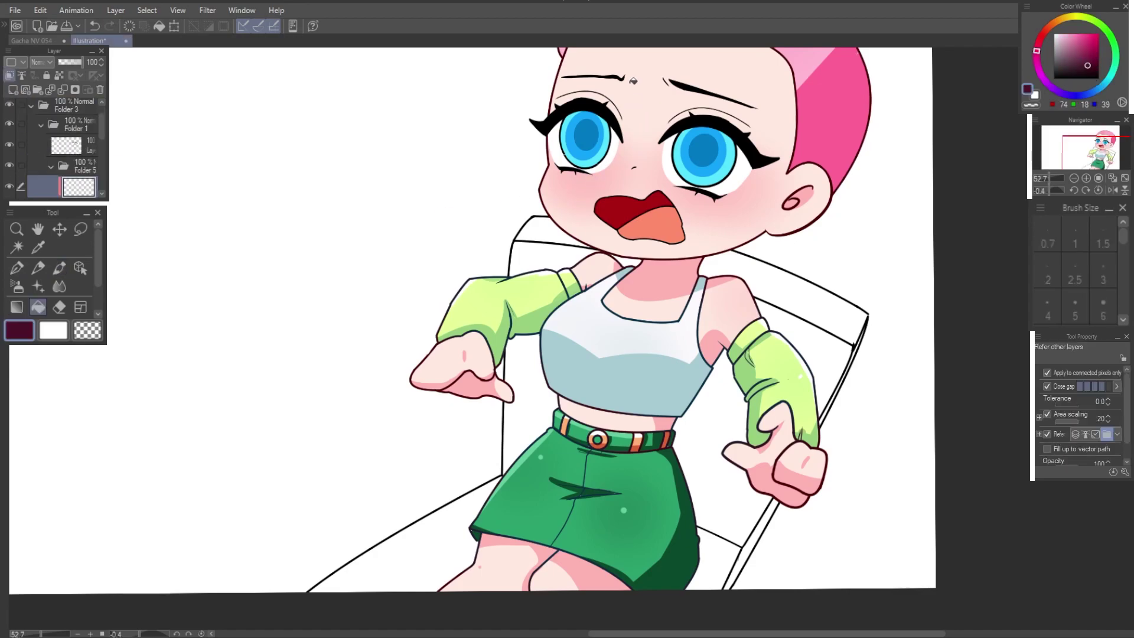
pyautogui.click(643, 88)
pyautogui.hotkey('ctrl', 'z')
pyautogui.click(702, 155)
pyautogui.hotkey('ctrl', 'z')
pyautogui.scroll(-2, 60, 154)
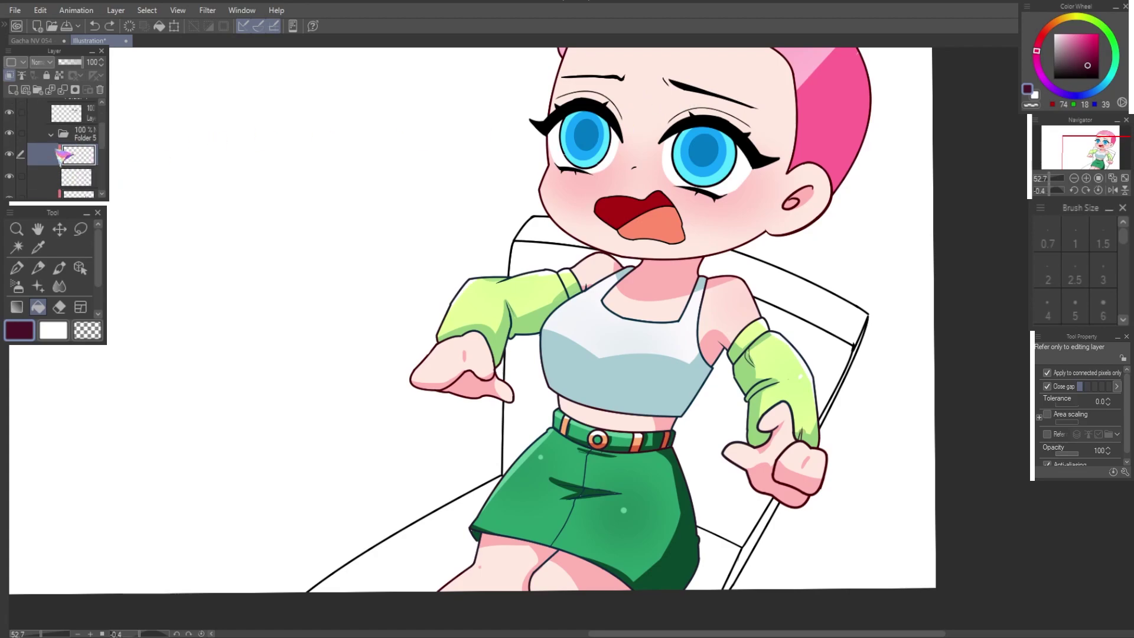
pyautogui.click(1089, 93)
pyautogui.click(630, 153)
# Step: Clip the transparent layer under Folder 1 to the eye lineart and fill it dark red
pyautogui.click(50, 134)
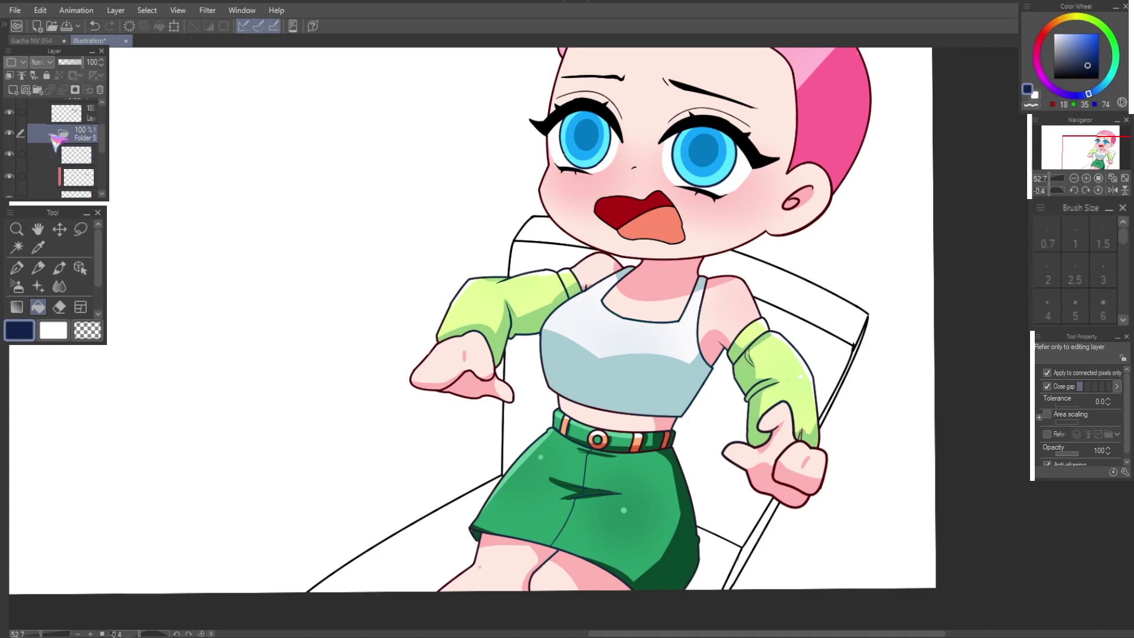
pyautogui.scroll(2, 59, 147)
pyautogui.click(25, 150)
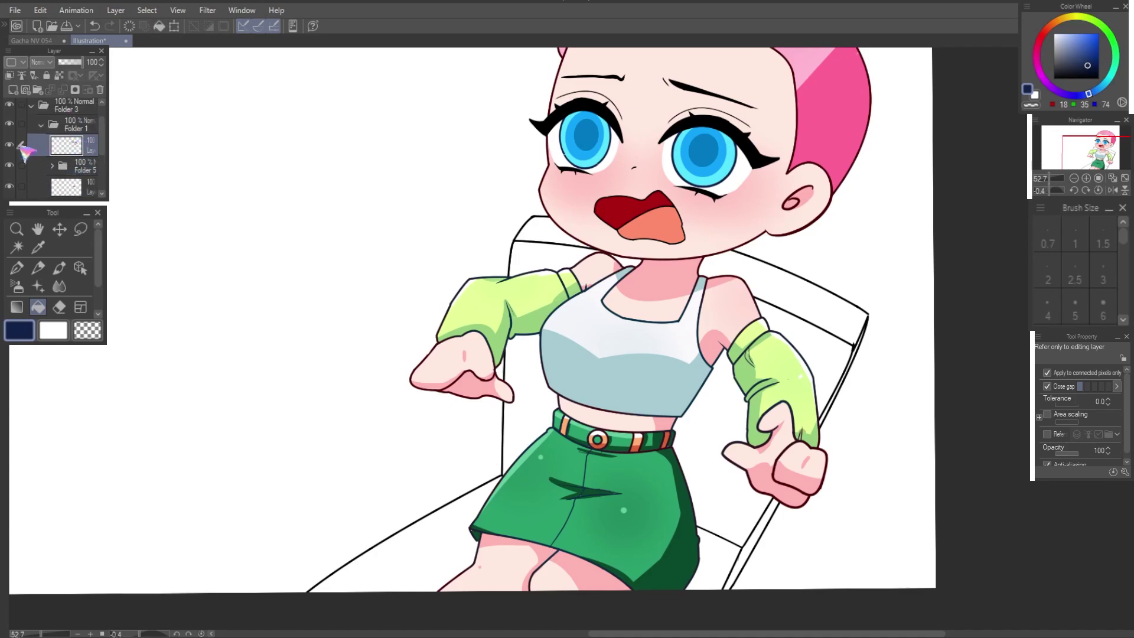
pyautogui.click(9, 75)
pyautogui.click(1040, 39)
pyautogui.click(1090, 71)
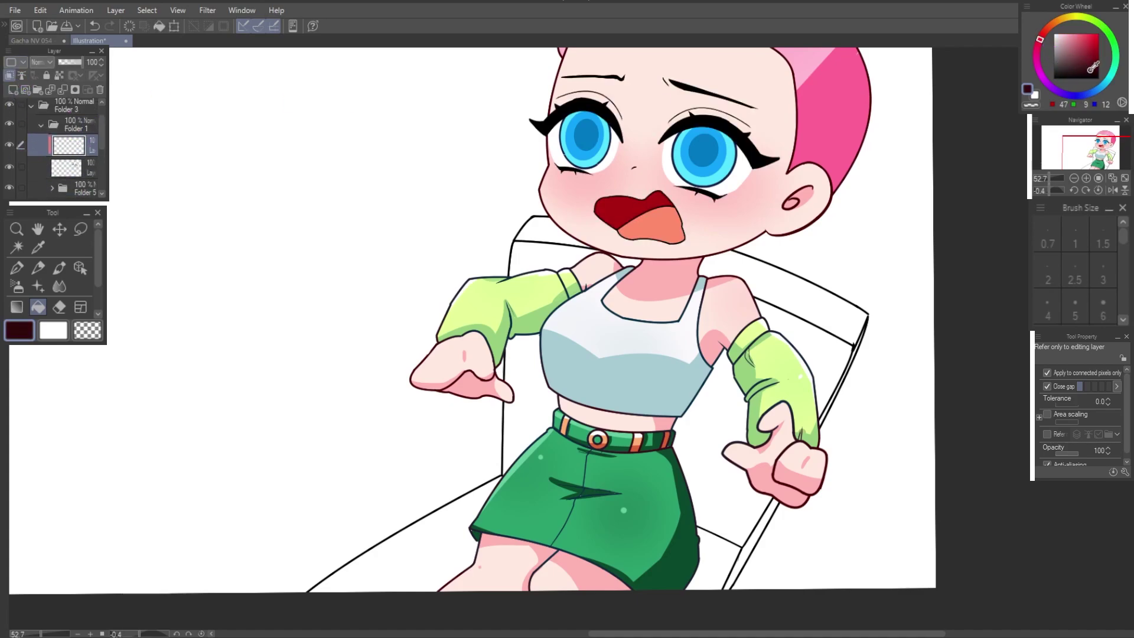
pyautogui.click(684, 164)
pyautogui.click(1095, 78)
pyautogui.press('b')
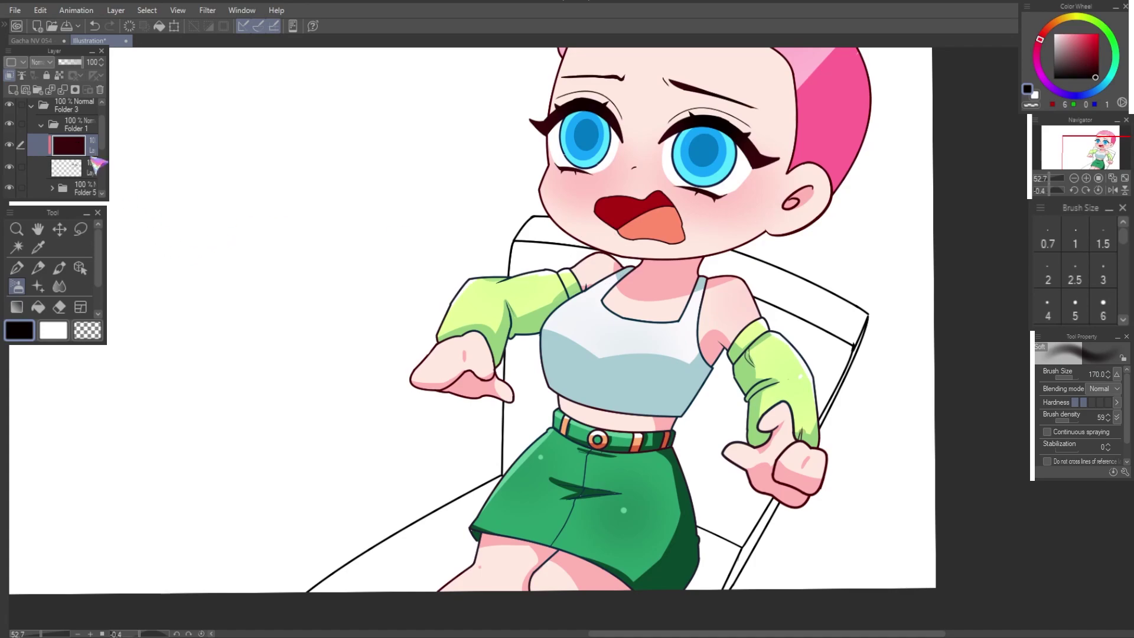
pyautogui.click(64, 146)
# Step: Draw a white oval highlight on the right eye, rotate it into place and copy it onto the left eye
pyautogui.press('u')
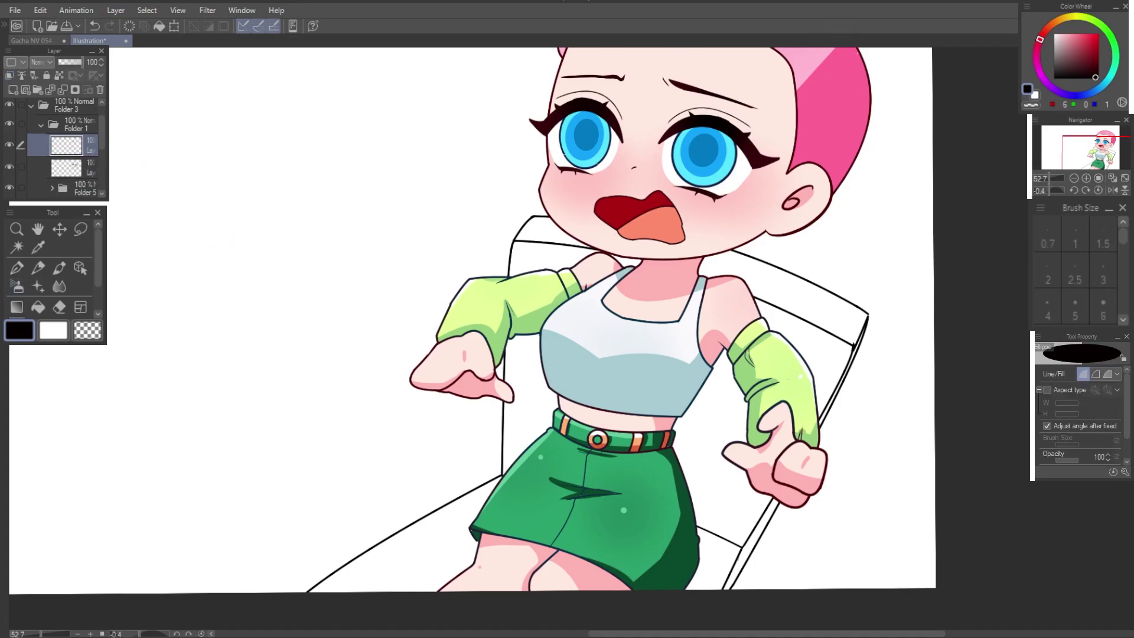
pyautogui.scroll(5, 679, 197)
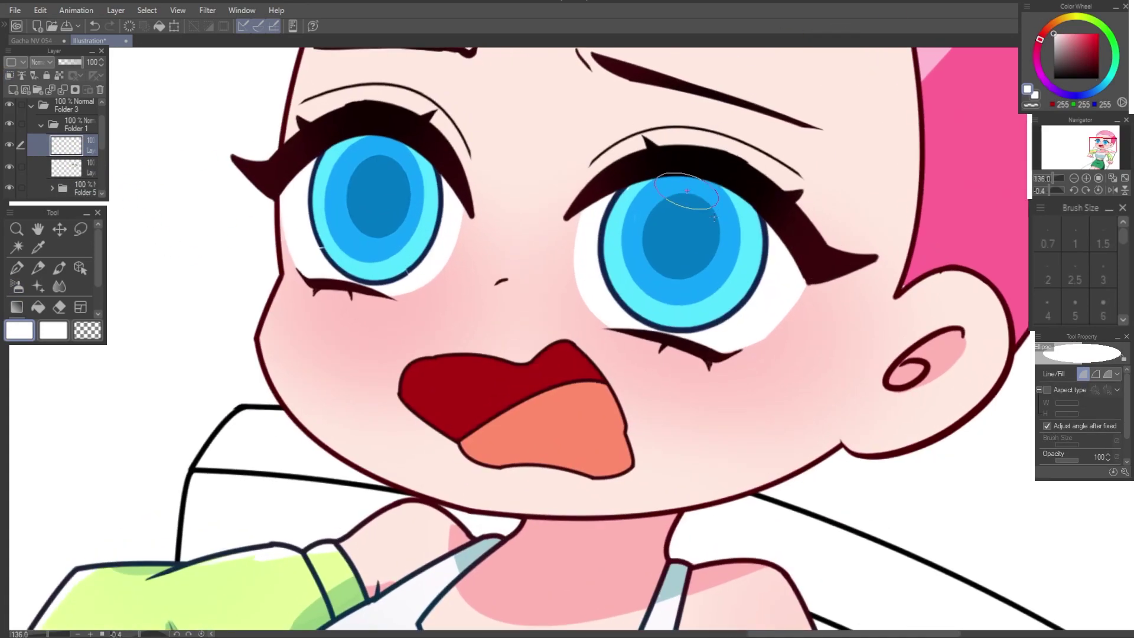
pyautogui.click(718, 192)
pyautogui.hotkey('ctrl', 't')
pyautogui.moveTo(701, 206)
pyautogui.mouseDown()
pyautogui.moveTo(679, 214)
pyautogui.moveTo(962, 244)
pyautogui.moveTo(660, 206)
pyautogui.moveTo(649, 186)
pyautogui.moveTo(617, 184)
pyautogui.mouseUp()
pyautogui.click(636, 238)
pyautogui.hotkey('ctrl', 't')
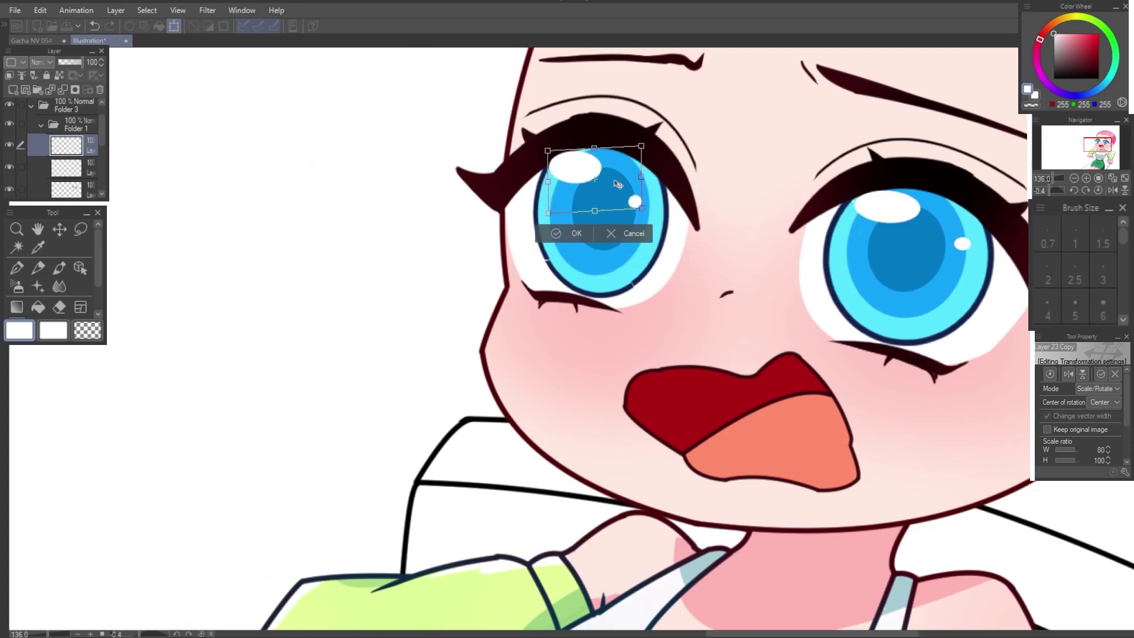
pyautogui.click(565, 233)
pyautogui.hotkey('ctrl', '0')
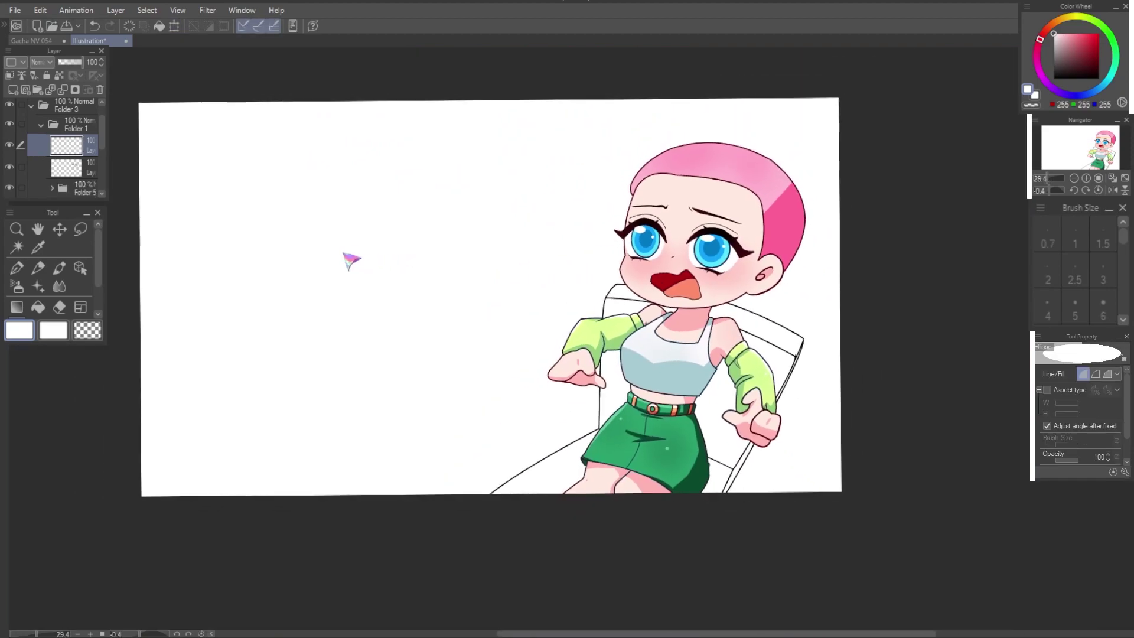
pyautogui.hotkey('ctrl', 'z')
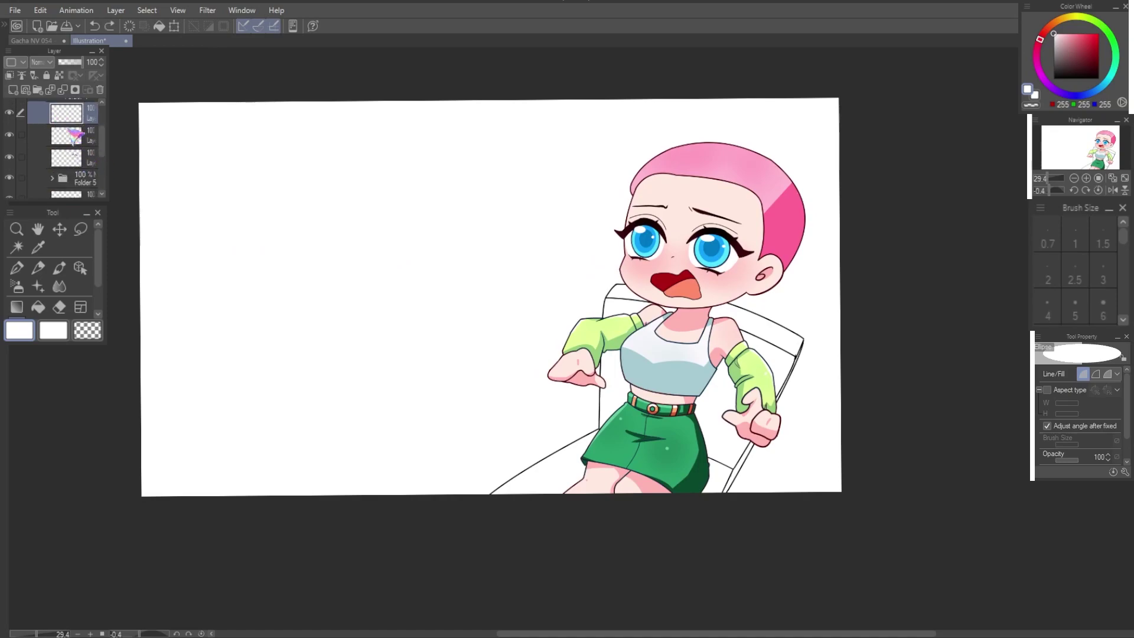
# Step: Move the bottom layer in Folder 1 up to third place in the stack
pyautogui.scroll(-1, 71, 154)
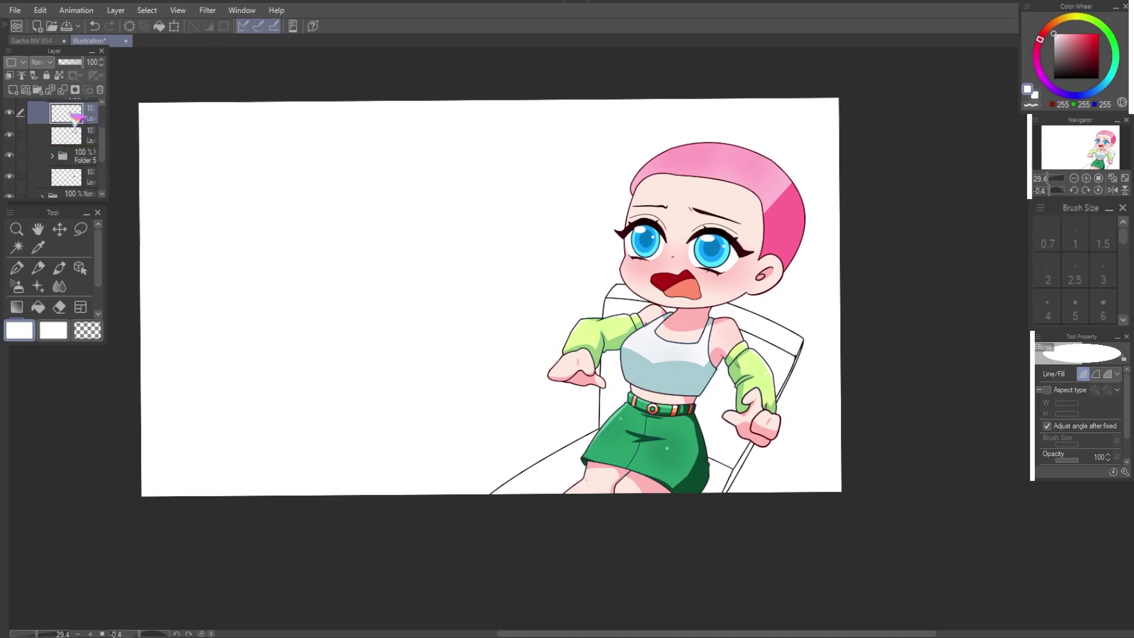
pyautogui.click(68, 137)
pyautogui.scroll(-3, 508, 218)
pyautogui.scroll(1, 517, 223)
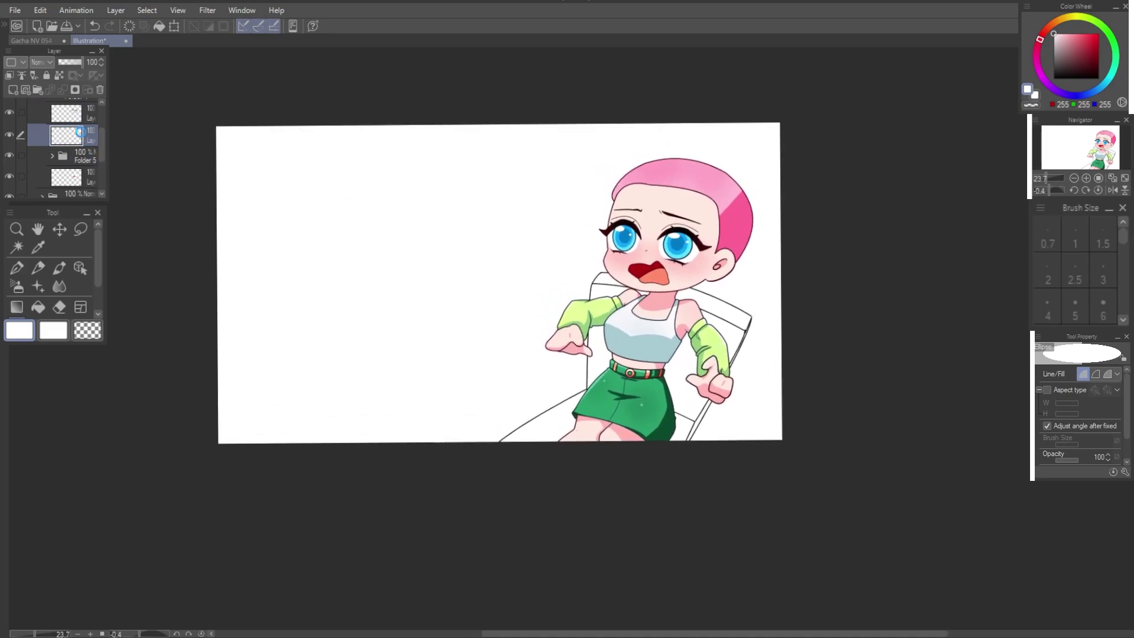
pyautogui.scroll(-2, 71, 148)
pyautogui.click(74, 141)
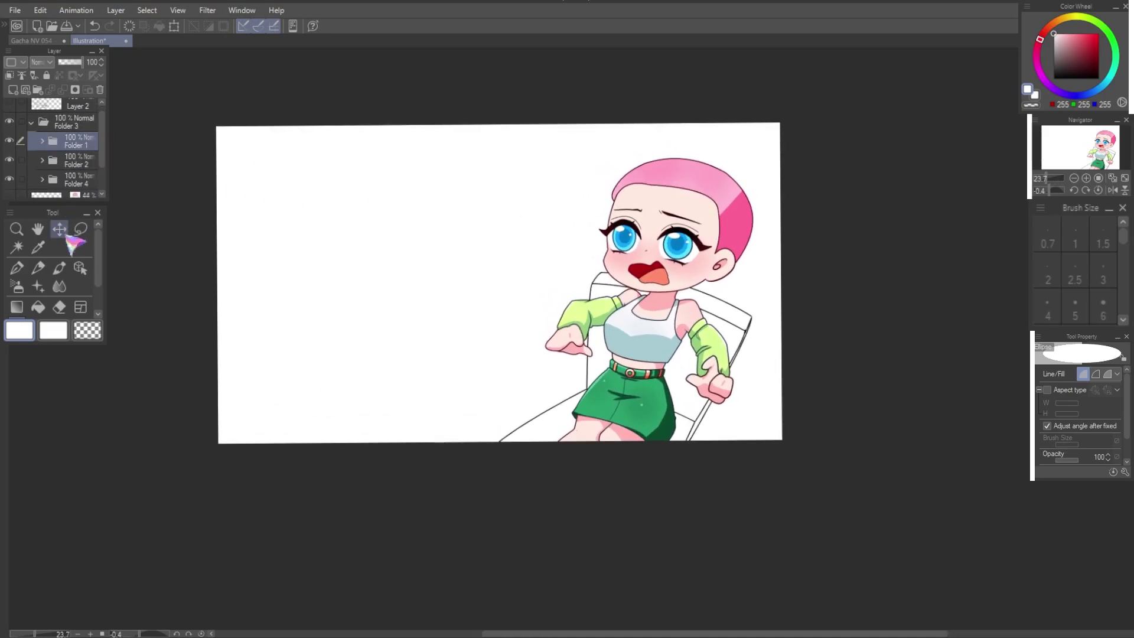
pyautogui.click(80, 267)
pyautogui.click(689, 151)
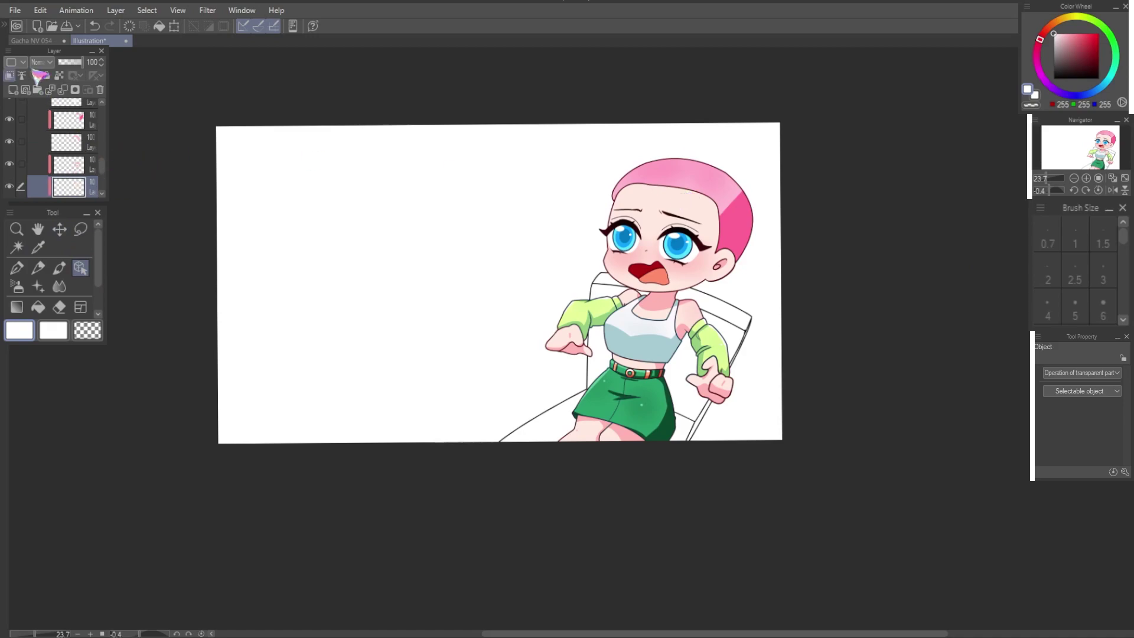
pyautogui.moveTo(75, 163); pyautogui.dragTo(73, 161)
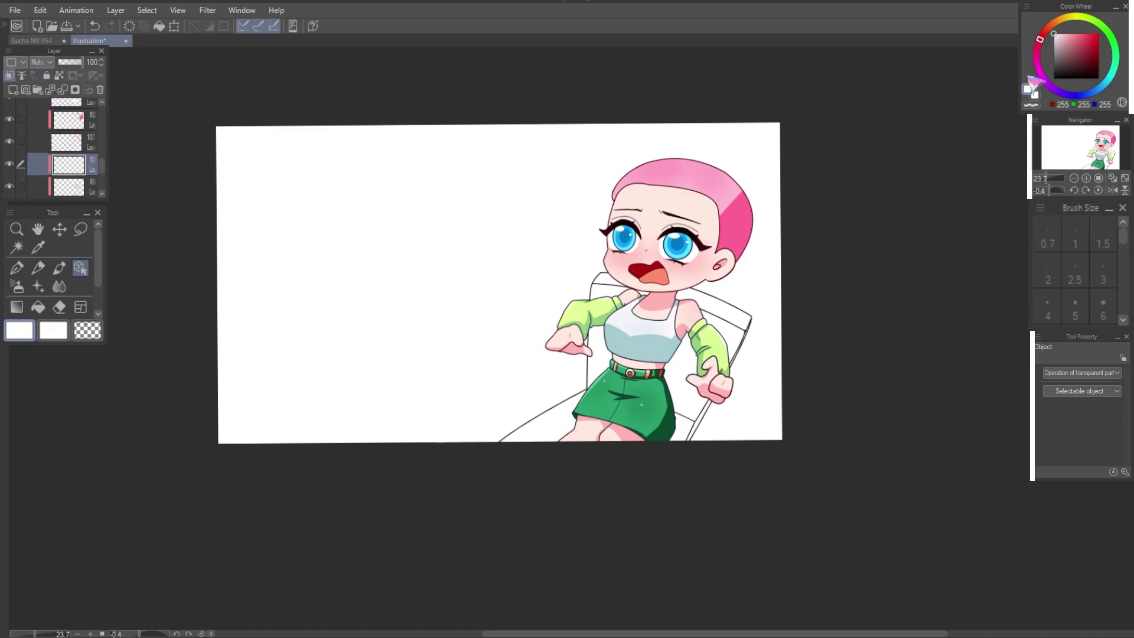
# Step: Airbrush a light purple (190,178,215) tint across the girl's forehead with the Soft airbrush at size 700
pyautogui.click(1062, 93)
pyautogui.moveTo(1063, 64); pyautogui.dragTo(1061, 41)
pyautogui.press('b')
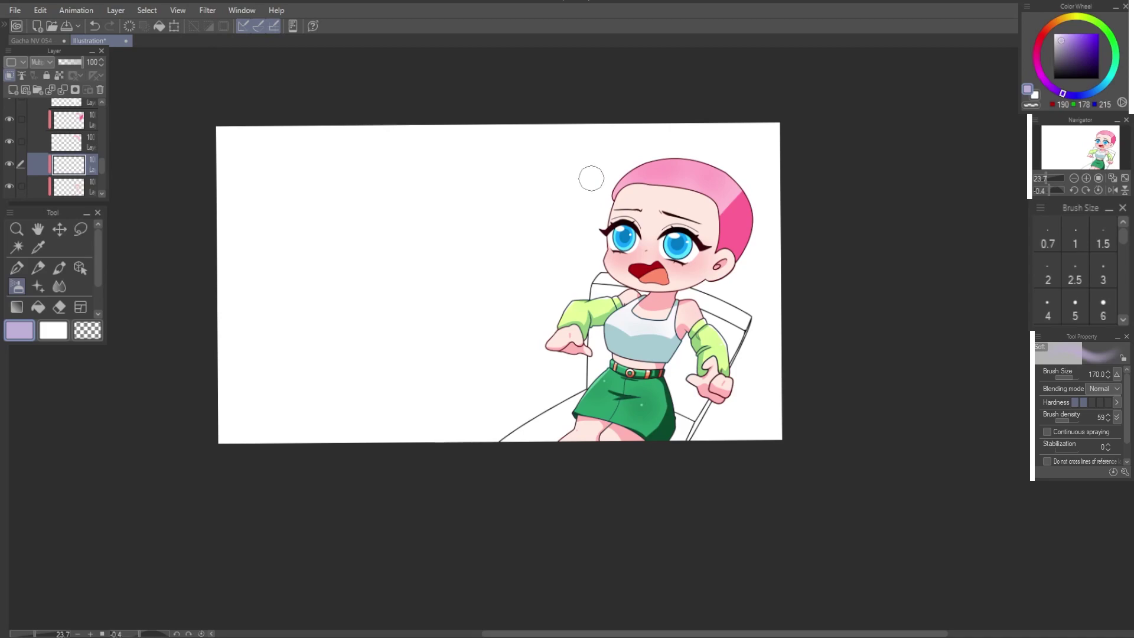
pyautogui.moveTo(557, 177); pyautogui.dragTo(835, 223)
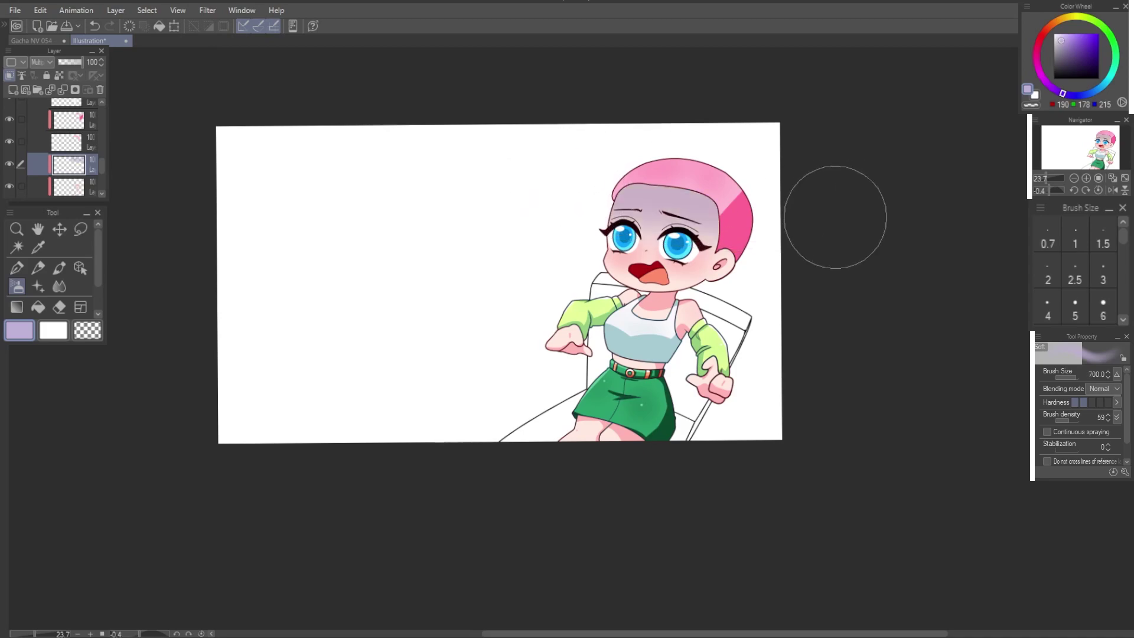
pyautogui.moveTo(542, 179); pyautogui.dragTo(823, 217)
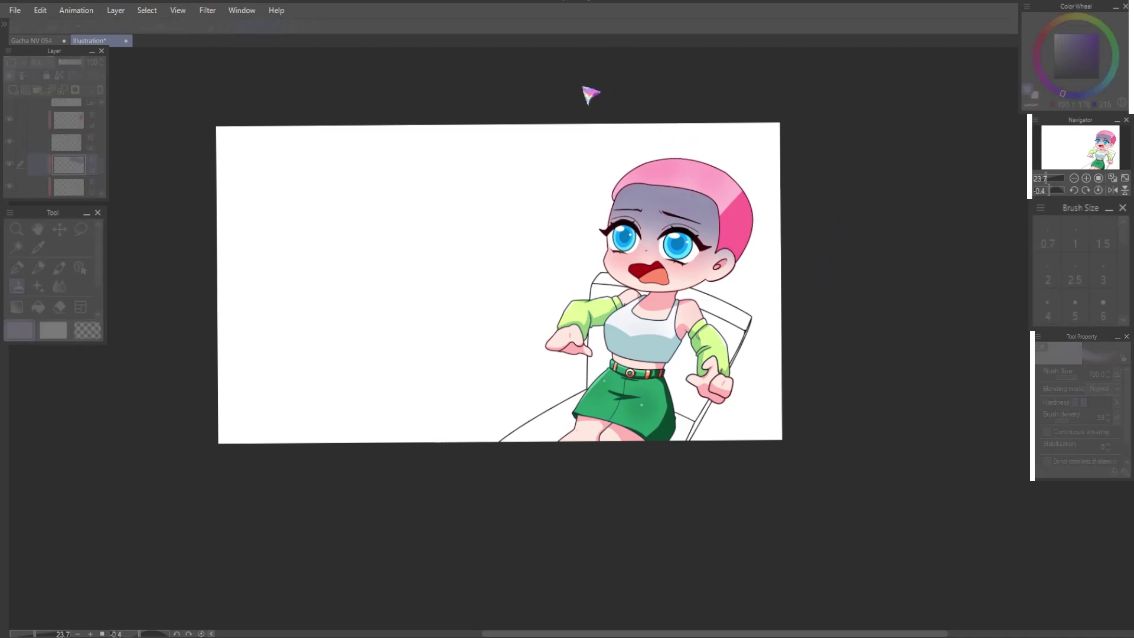
pyautogui.moveTo(626, 113)
pyautogui.mouseDown()
pyautogui.moveTo(654, 119)
pyautogui.moveTo(595, 89)
pyautogui.moveTo(623, 152)
pyautogui.mouseUp()
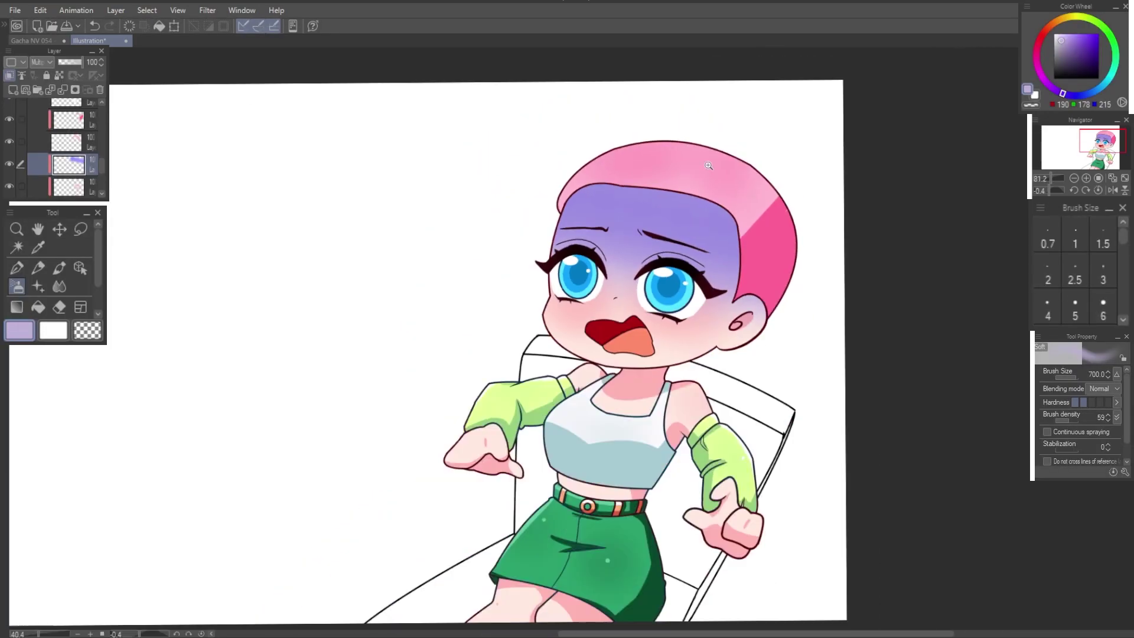
pyautogui.moveTo(708, 166); pyautogui.dragTo(680, 152)
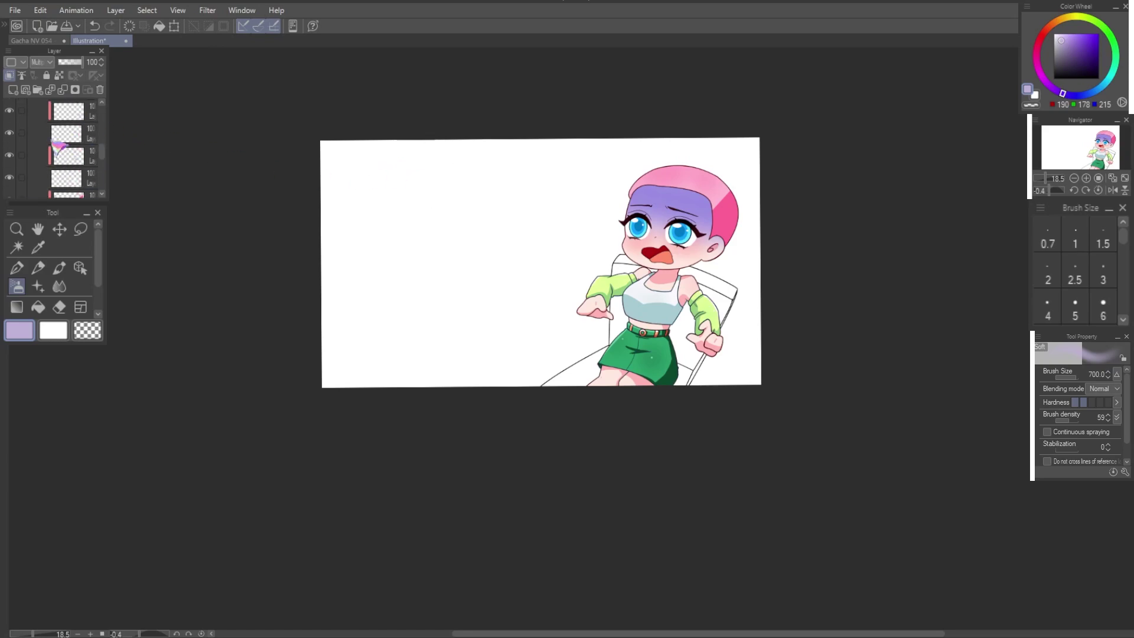
# Step: Rotate the figure in Folder 4 slightly and nudge it down
pyautogui.click(46, 170)
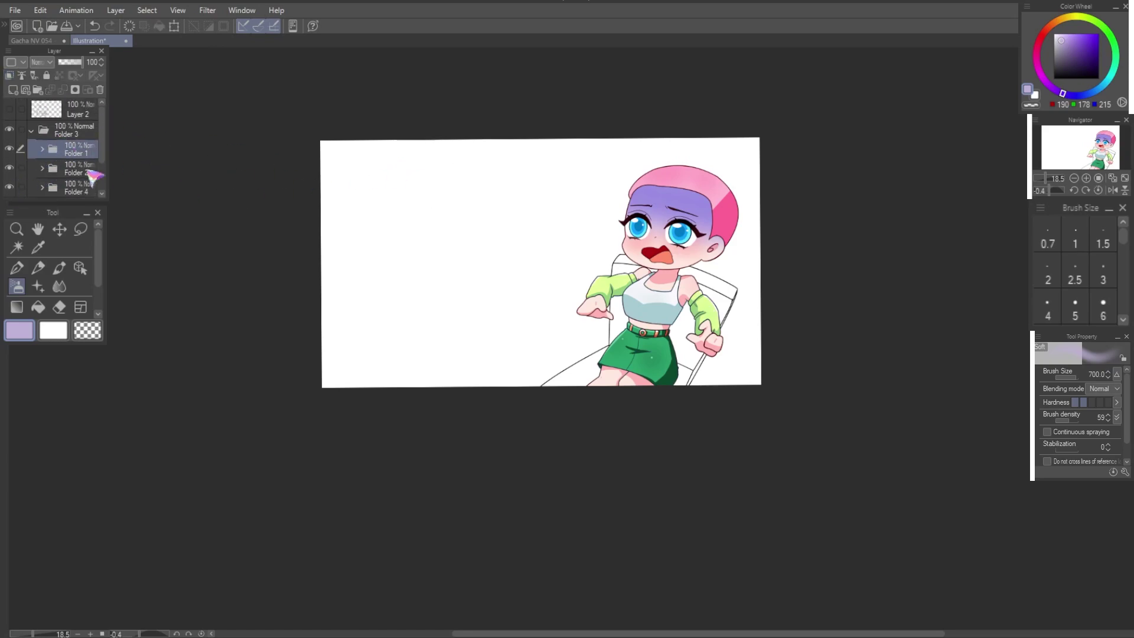
pyautogui.scroll(-2, 82, 177)
pyautogui.click(65, 148)
pyautogui.hotkey('ctrl', 't')
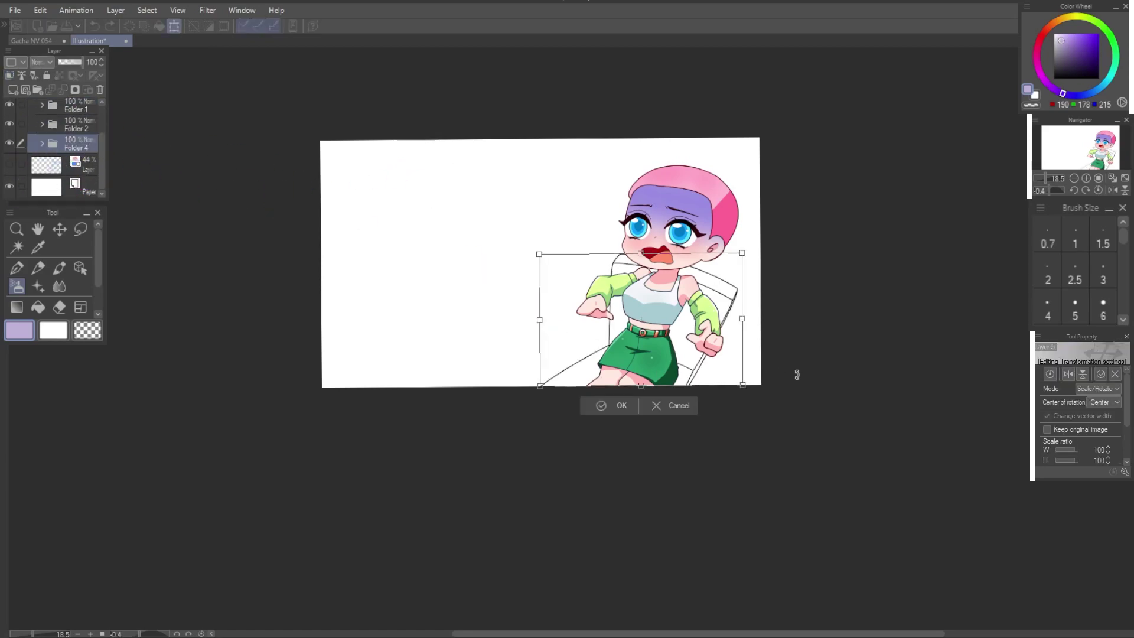
pyautogui.moveTo(797, 374); pyautogui.dragTo(775, 352)
pyautogui.moveTo(690, 353); pyautogui.dragTo(699, 363)
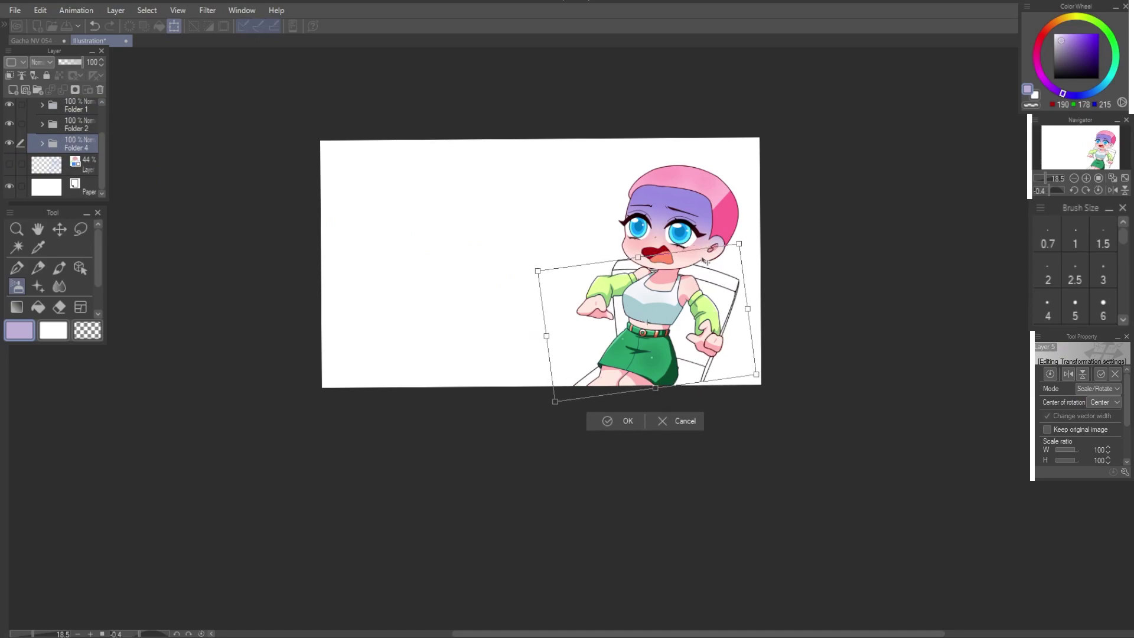
pyautogui.click(616, 420)
pyautogui.scroll(5, 637, 349)
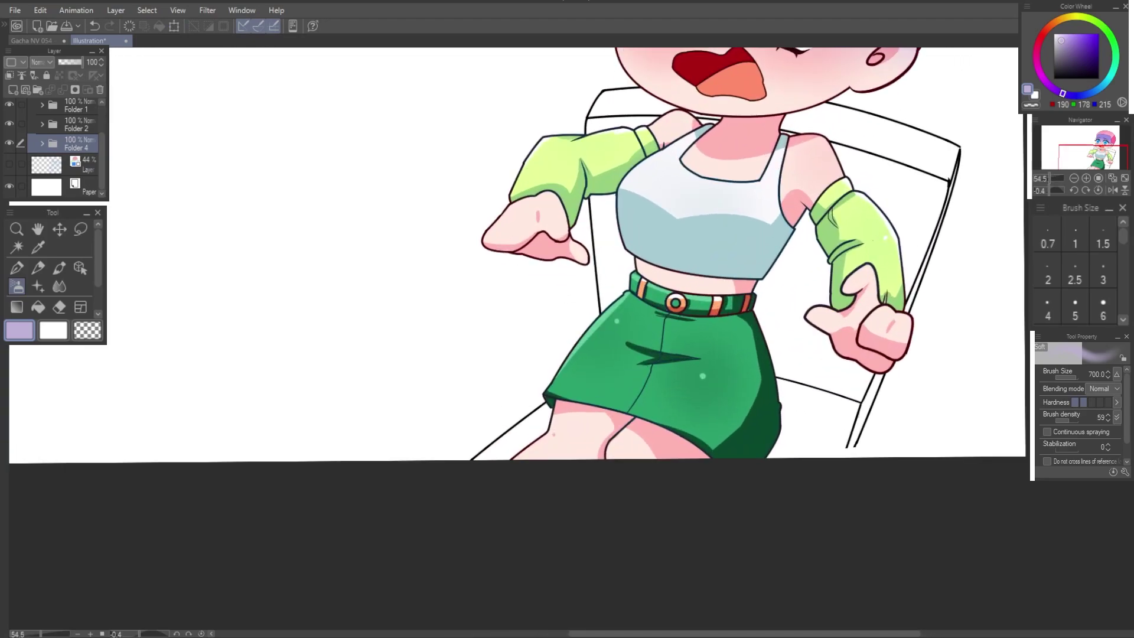
# Step: Try an ellipse and a straight line on the chair leg inside Folder 4, undoing both
pyautogui.press('u')
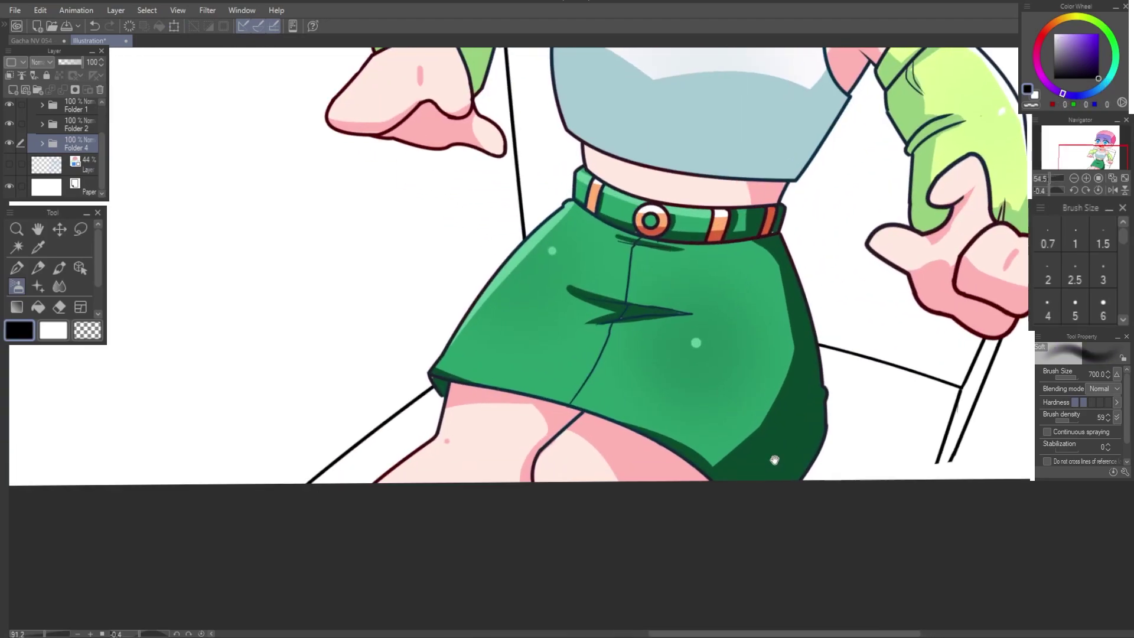
pyautogui.scroll(3, 806, 319)
pyautogui.click(41, 143)
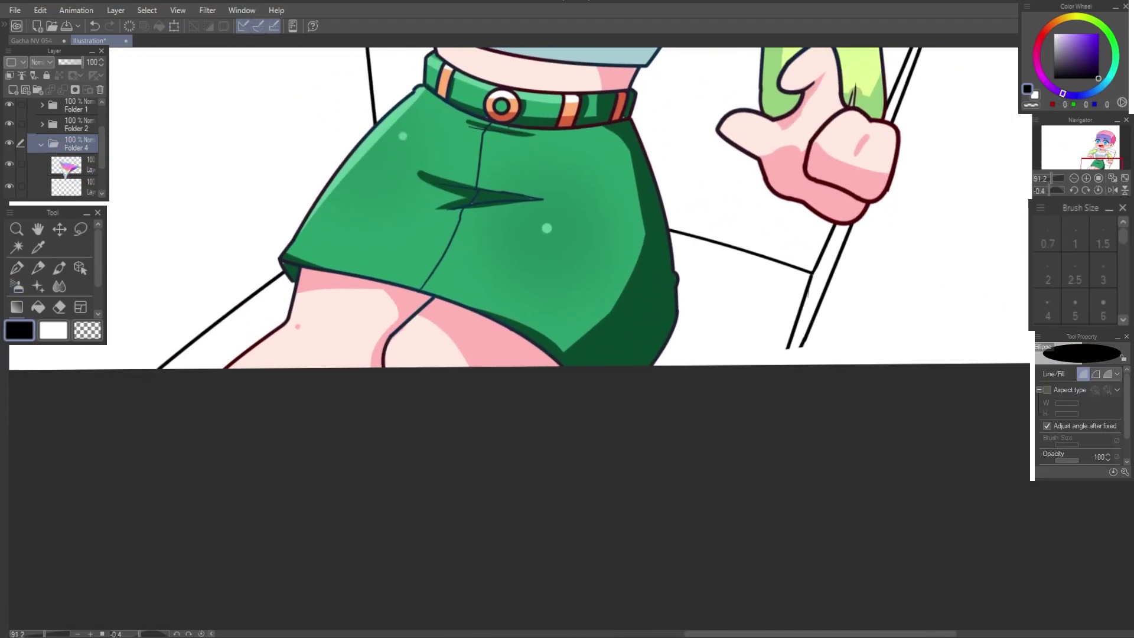
pyautogui.click(66, 164)
pyautogui.moveTo(795, 313); pyautogui.dragTo(757, 408)
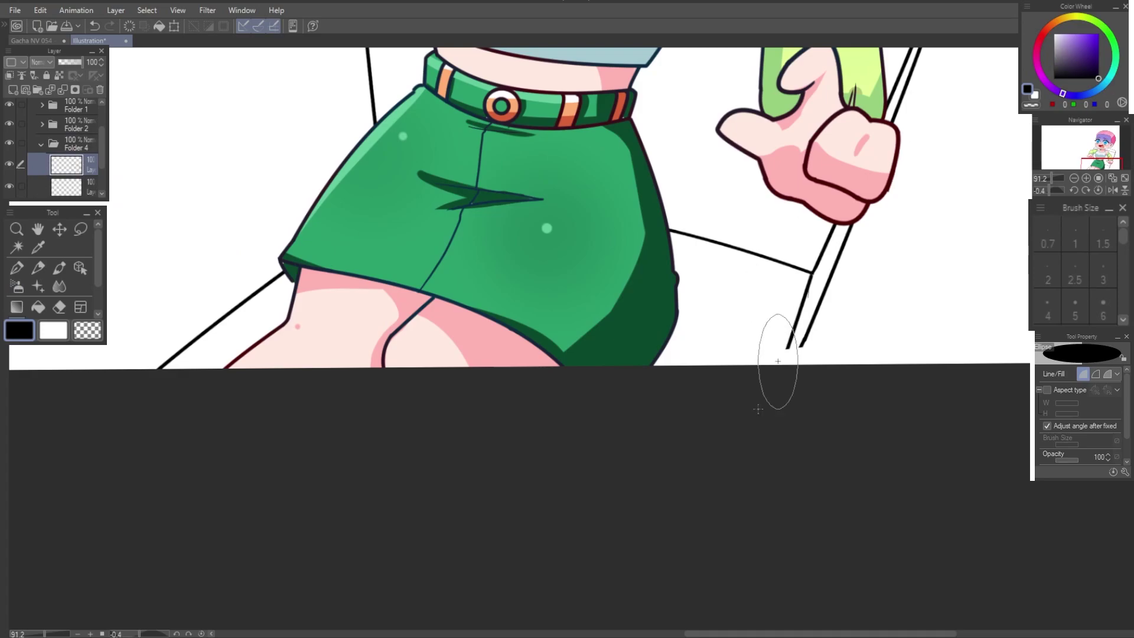
pyautogui.hotkey('ctrl', 'z')
pyautogui.press('u')
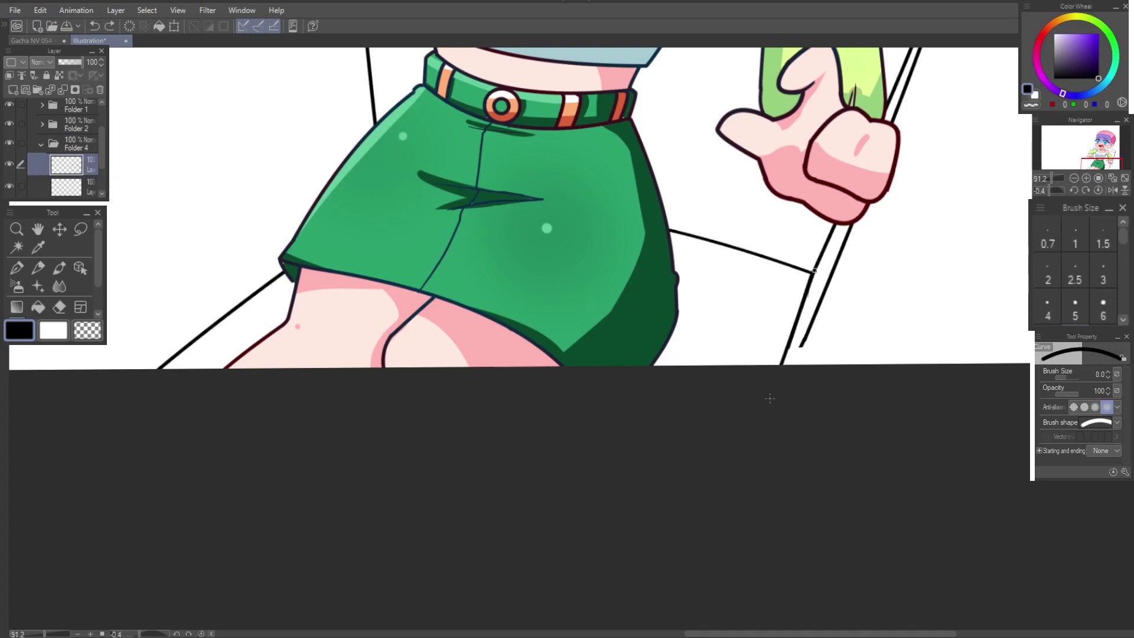
pyautogui.moveTo(814, 271); pyautogui.dragTo(783, 365)
pyautogui.hotkey('ctrl', 'z')
pyautogui.scroll(-3, 801, 380)
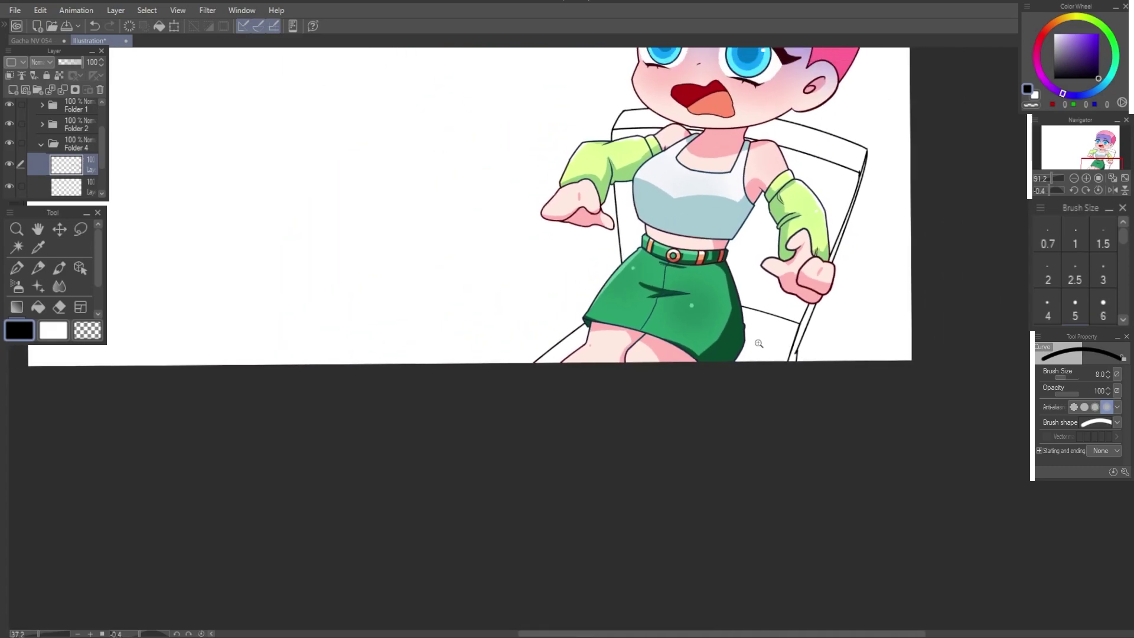
pyautogui.scroll(-2, 806, 387)
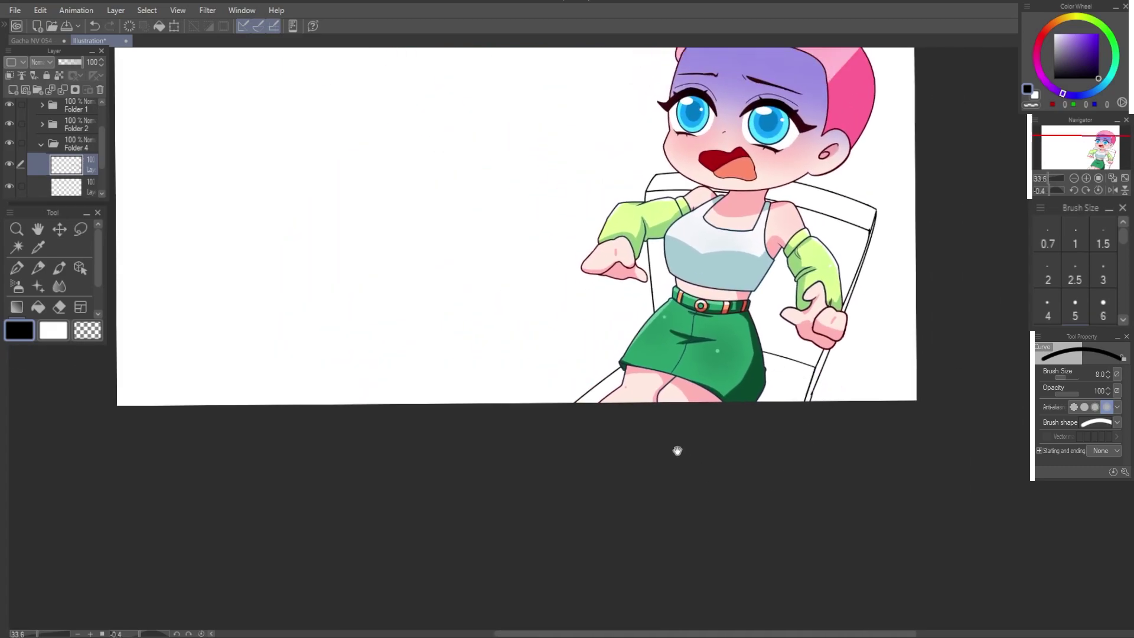
pyautogui.moveTo(677, 291); pyautogui.dragTo(597, 412)
pyautogui.scroll(3, 593, 313)
# Step: Erase the old chair-back top line, redraw it as a clean curve, and start rotating the chair lines
pyautogui.press('e')
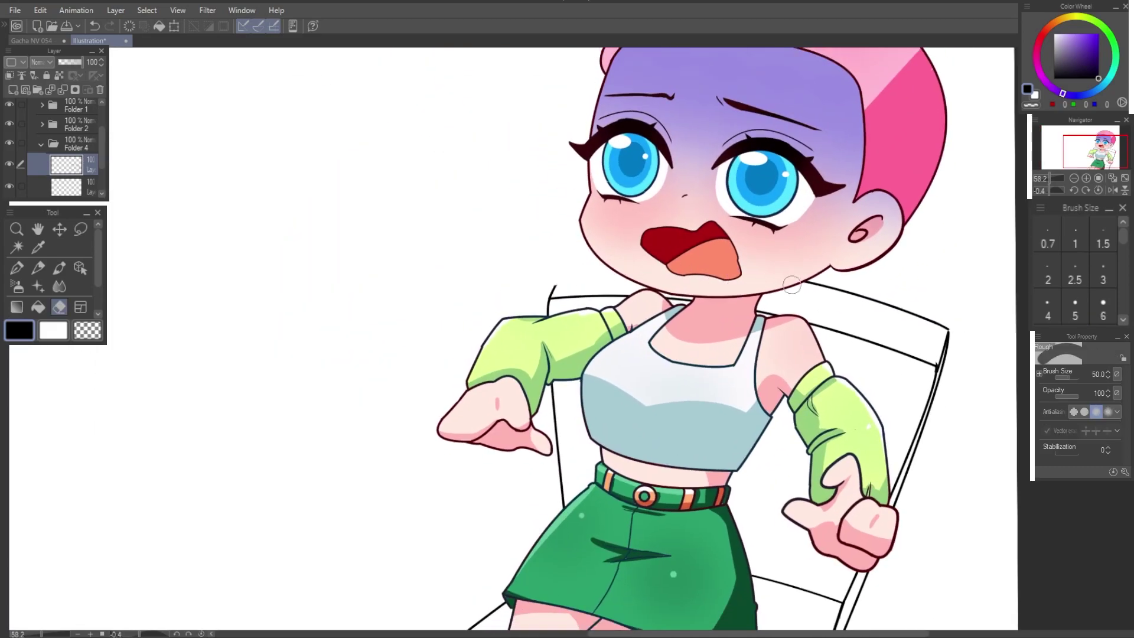
pyautogui.moveTo(792, 285); pyautogui.dragTo(940, 335)
pyautogui.press('u')
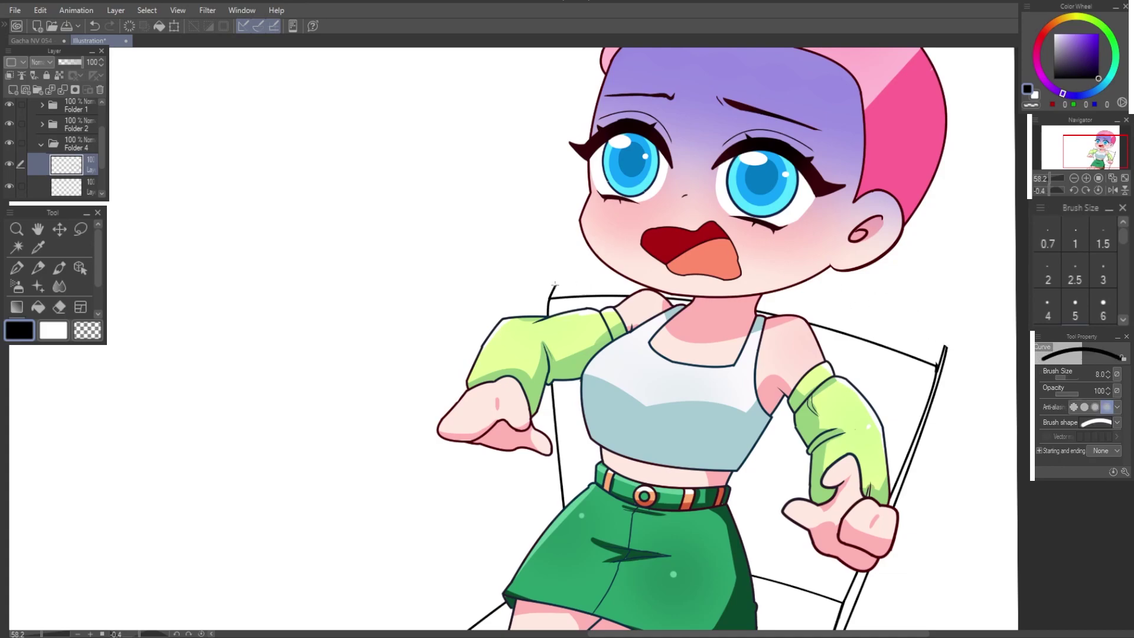
pyautogui.moveTo(553, 285); pyautogui.dragTo(940, 356)
pyautogui.click(781, 277)
pyautogui.scroll(-5, 781, 276)
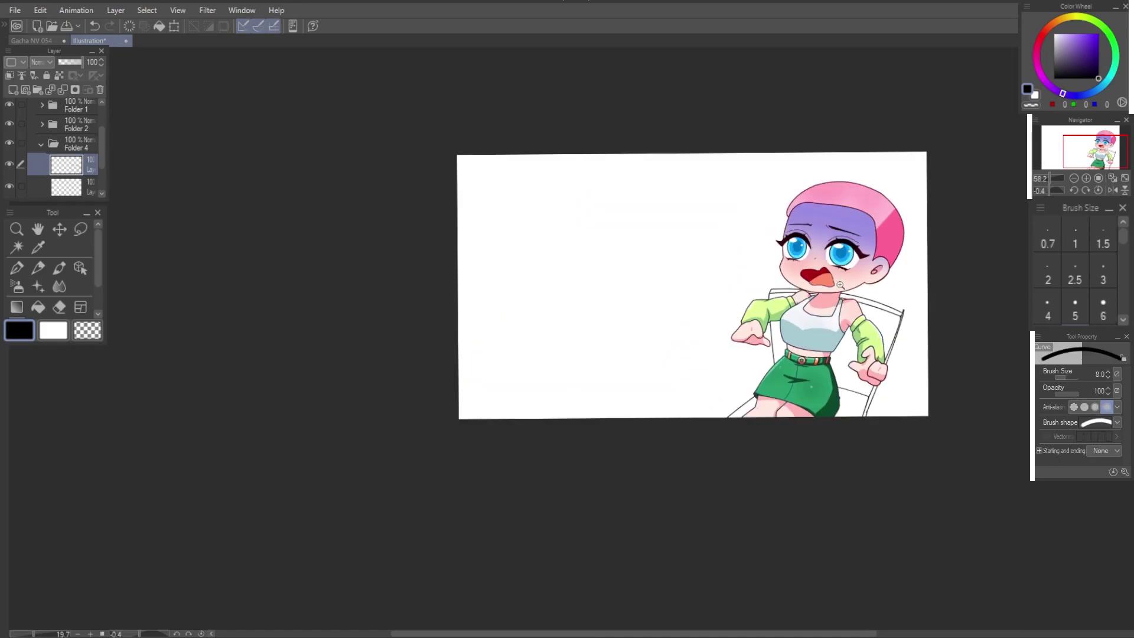
pyautogui.scroll(8, 1009, 415)
pyautogui.press('e')
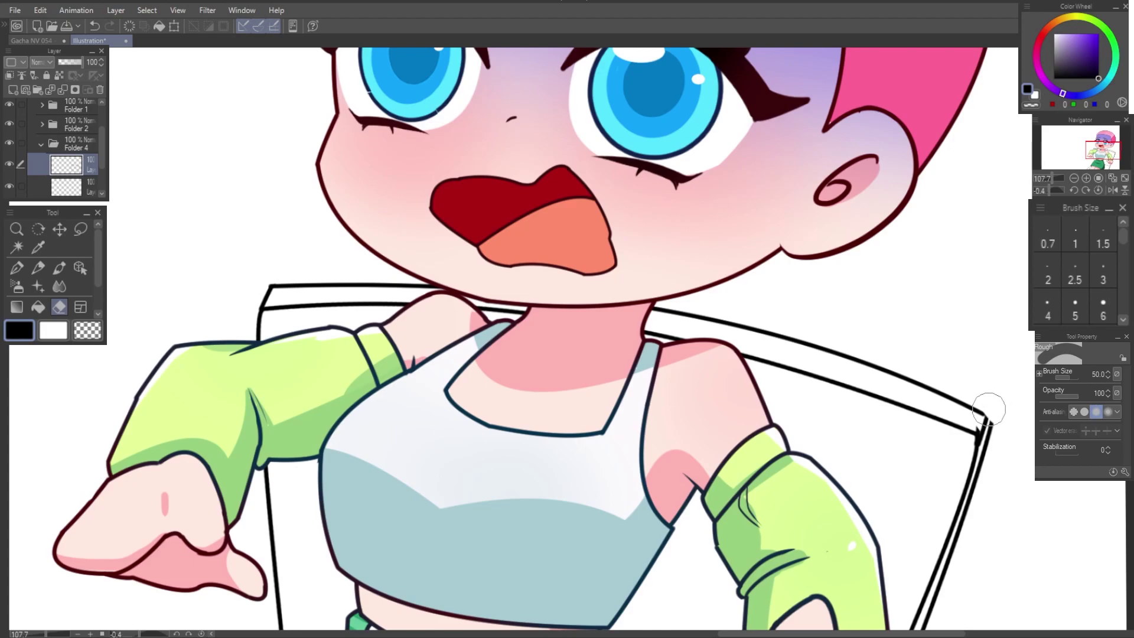
pyautogui.press('u')
pyautogui.scroll(-6, 960, 404)
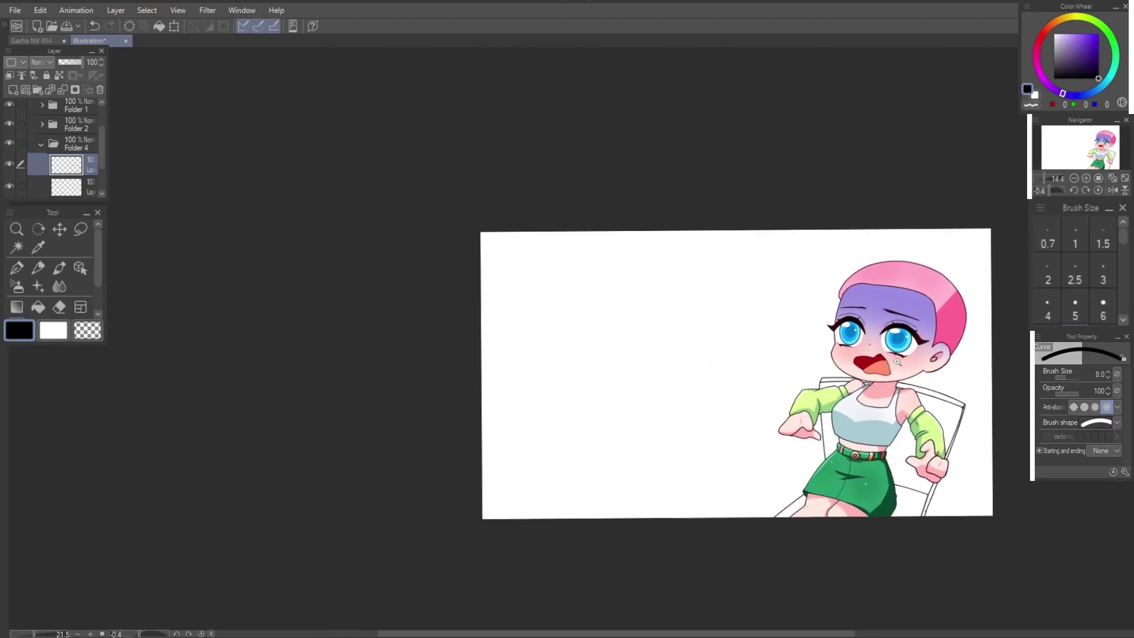
pyautogui.scroll(2, 959, 403)
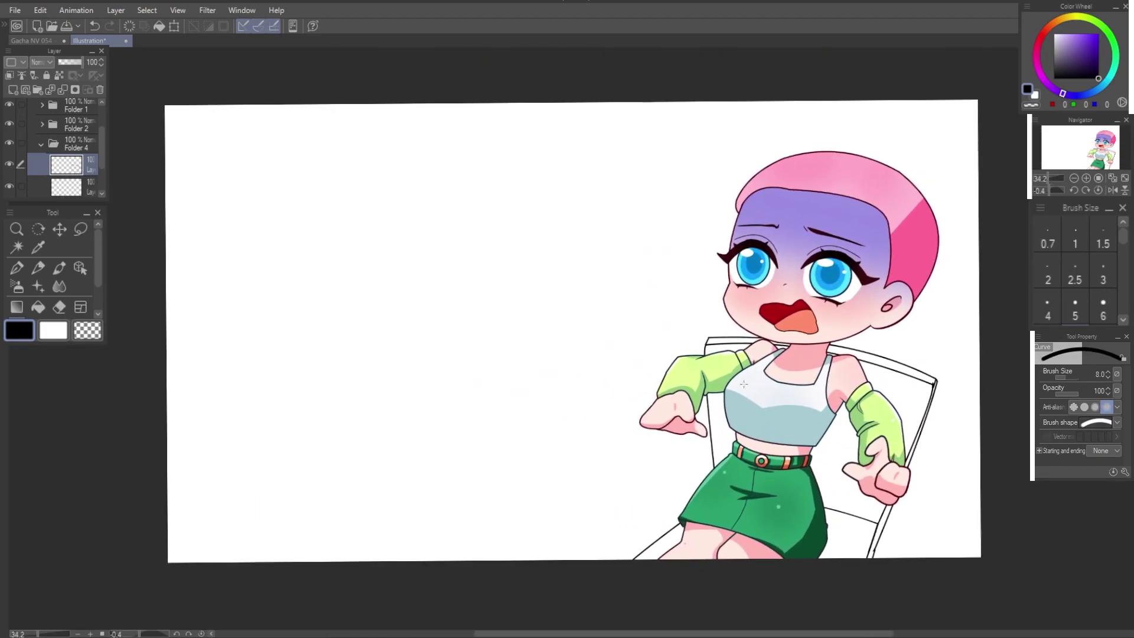
pyautogui.hotkey('ctrl', 't')
# Step: Finish tilting the chair clockwise and select the layer beneath the lines
pyautogui.moveTo(964, 239); pyautogui.dragTo(969, 248)
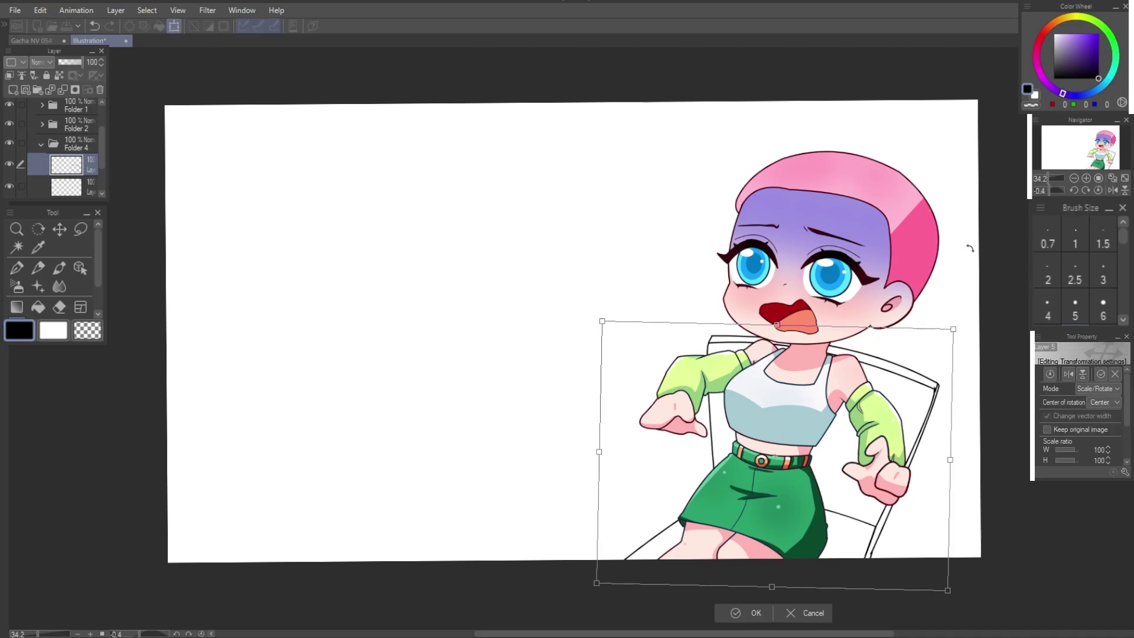
pyautogui.click(751, 613)
pyautogui.moveTo(751, 615); pyautogui.dragTo(122, 227)
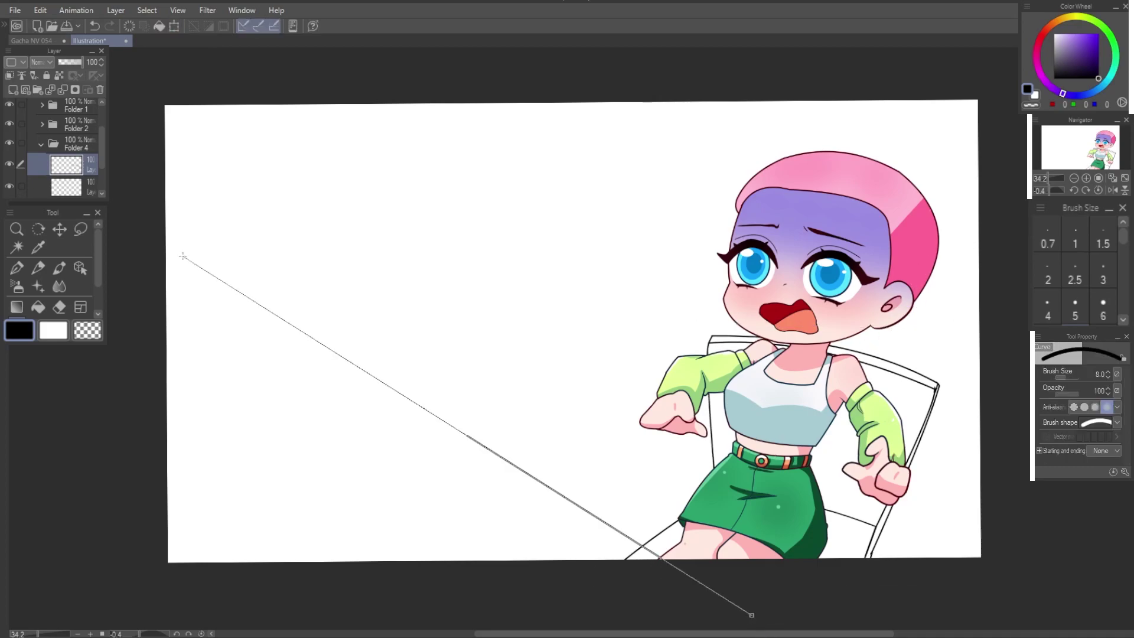
pyautogui.scroll(-1, 112, 171)
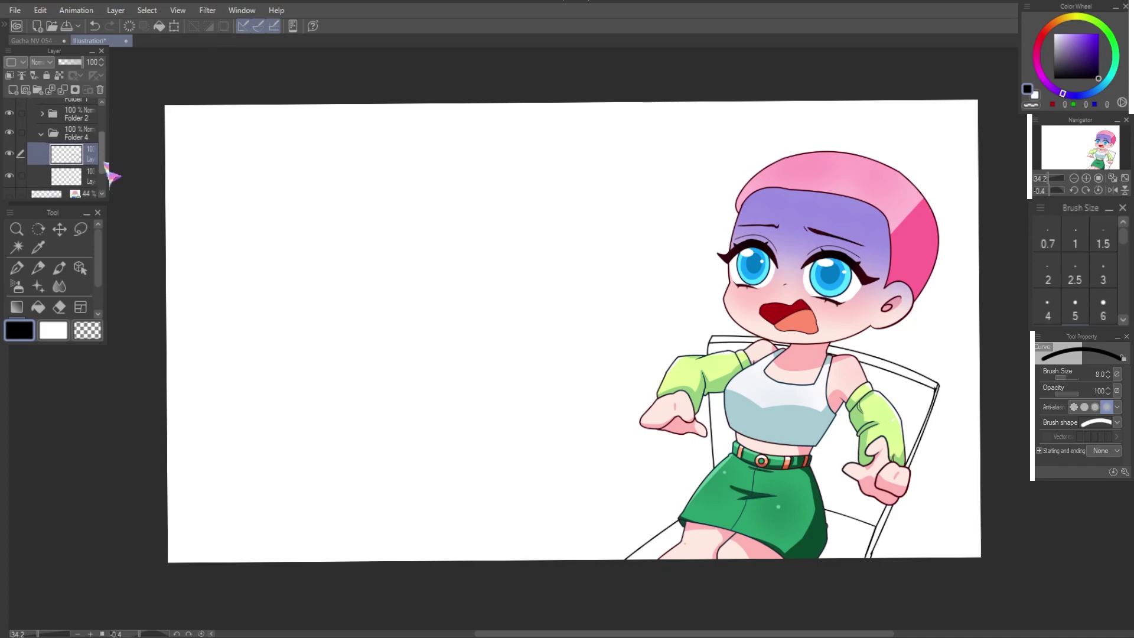
pyautogui.click(77, 157)
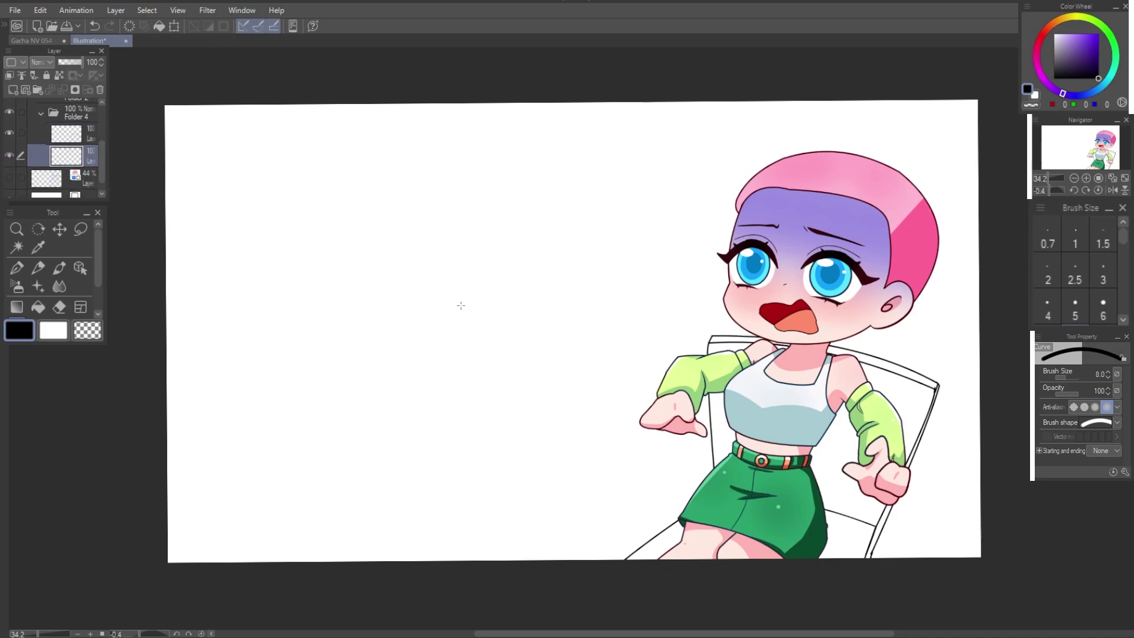
# Step: Fill the chair back and lower seat areas with a pale greyish pink
pyautogui.press('g')
pyautogui.click(1063, 42)
pyautogui.moveTo(1044, 59); pyautogui.dragTo(1039, 41)
pyautogui.click(1062, 39)
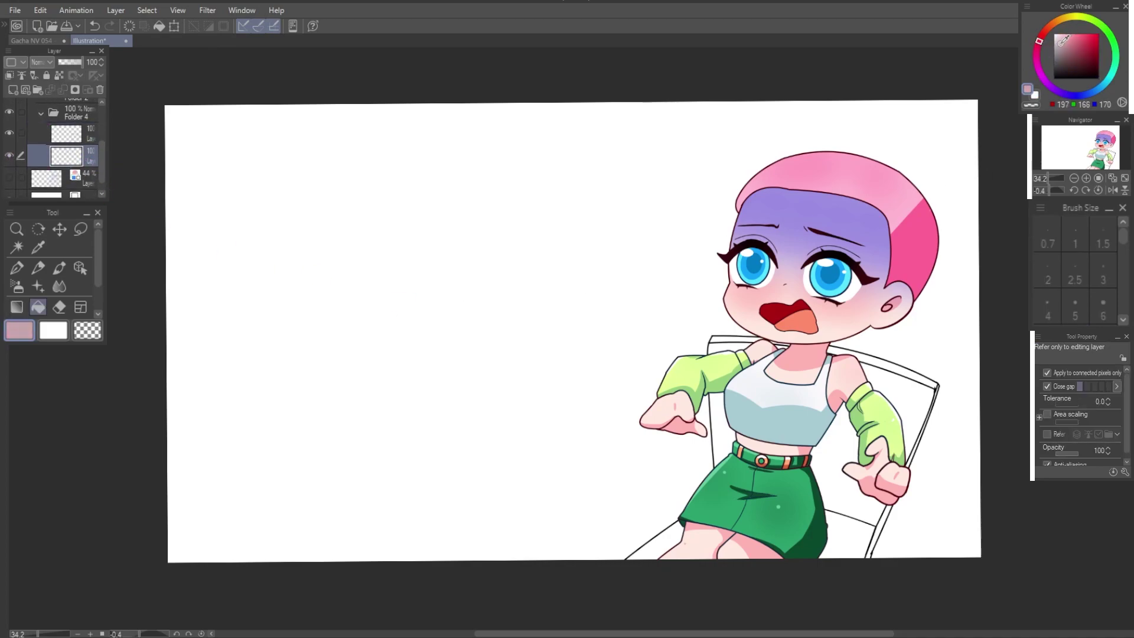
pyautogui.click(920, 391)
pyautogui.hotkey('ctrl', 'z')
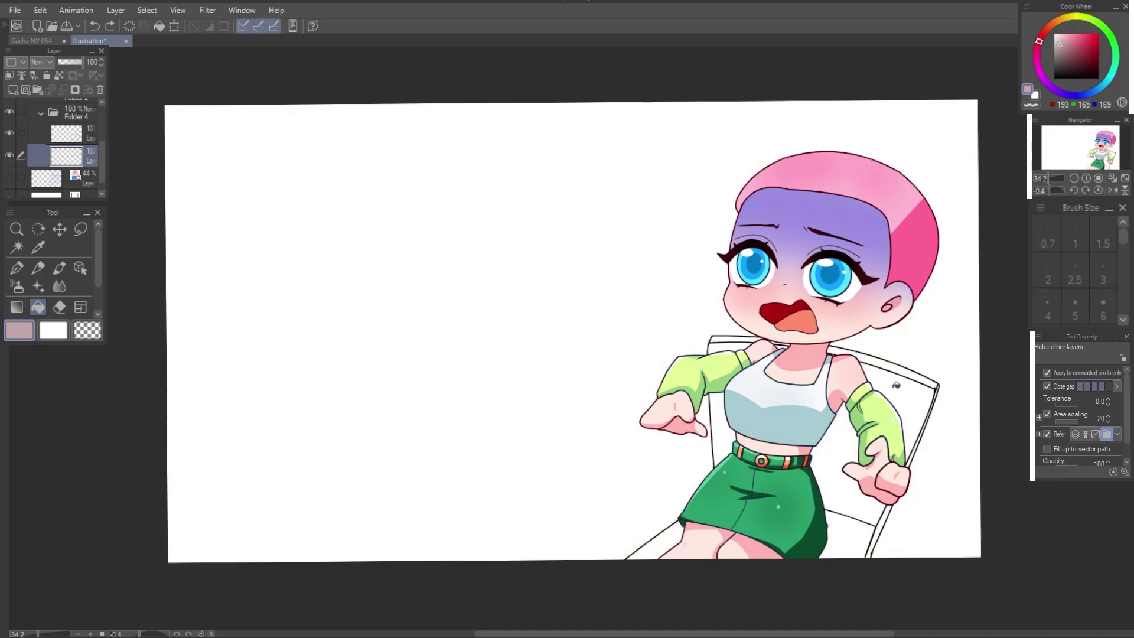
pyautogui.click(896, 385)
pyautogui.click(835, 504)
# Step: Fill the chair's top strip with a darker mauve
pyautogui.click(1070, 55)
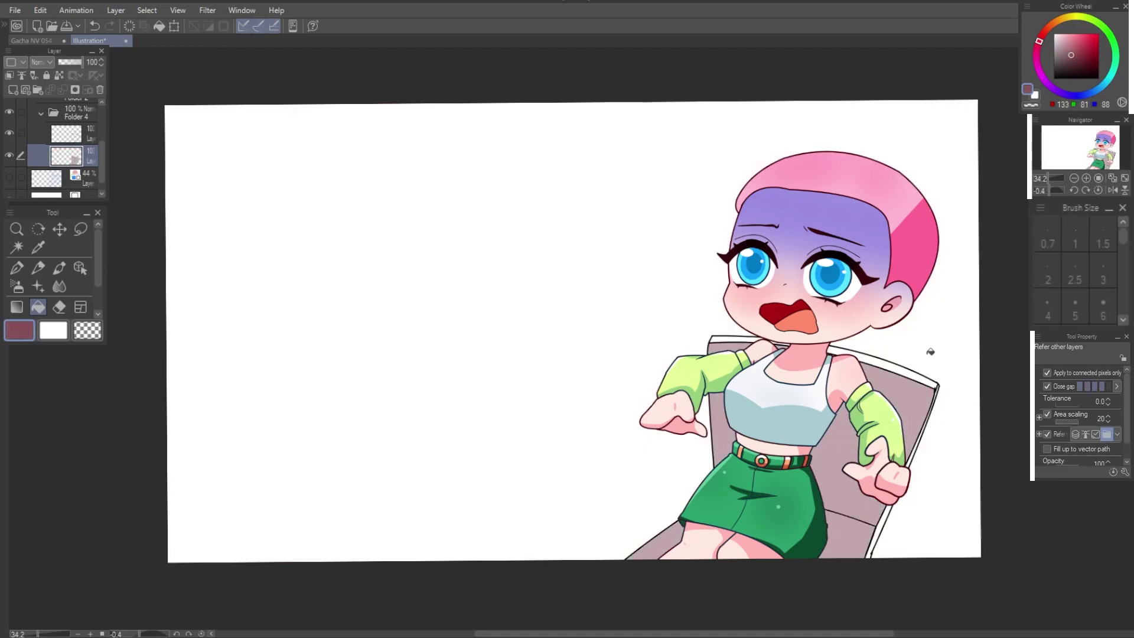
pyautogui.scroll(2, 891, 533)
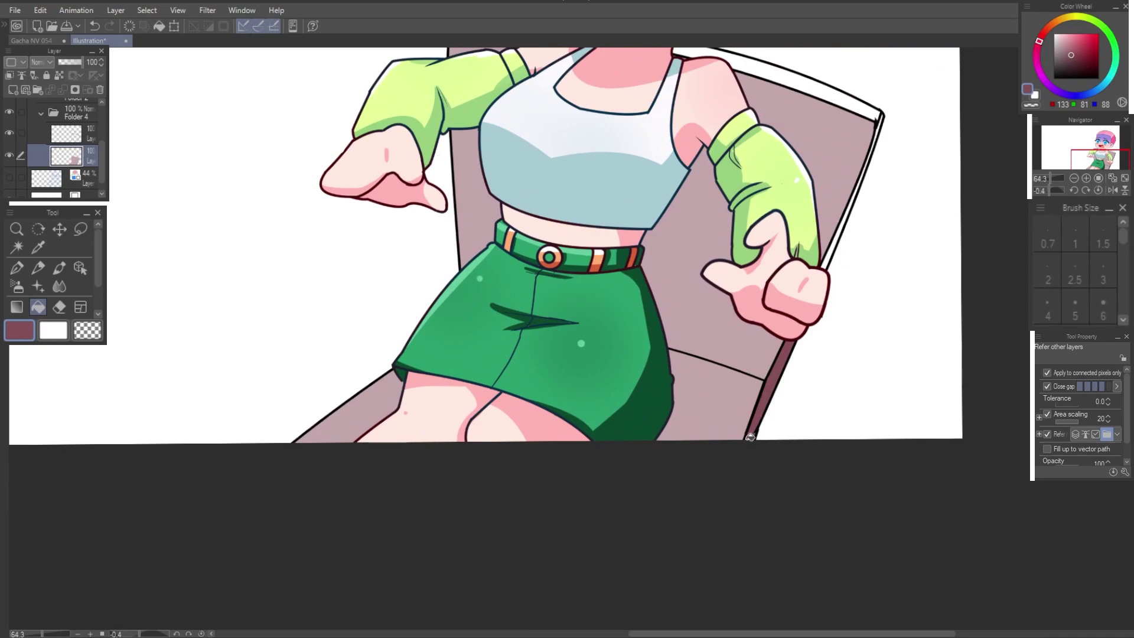
pyautogui.press('p')
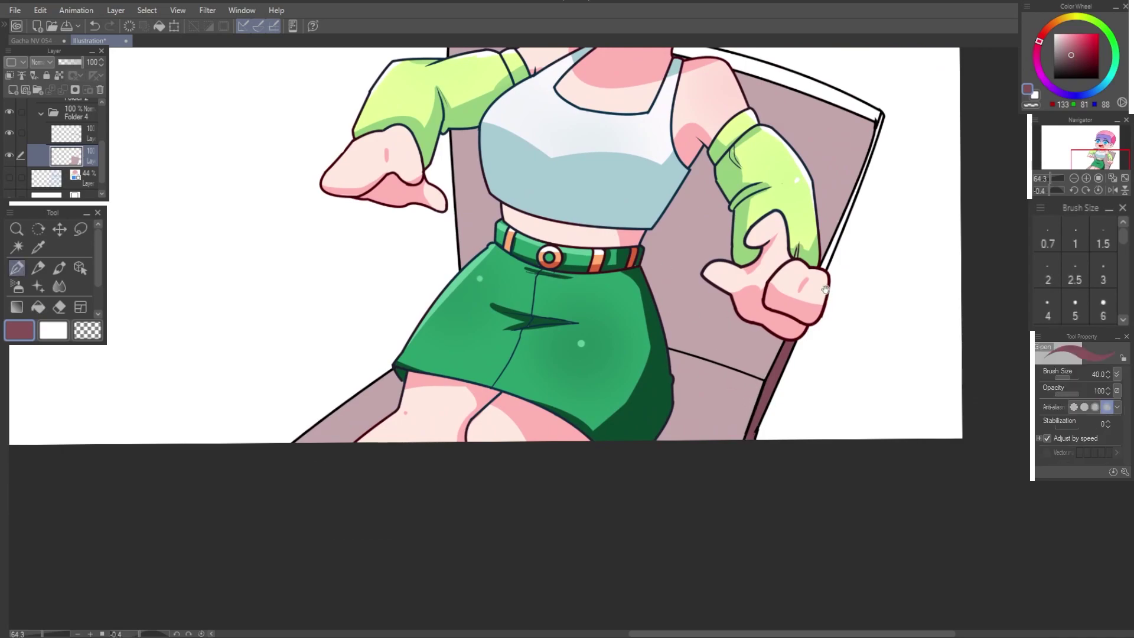
pyautogui.scroll(2, 758, 401)
pyautogui.press('g')
pyautogui.press('p')
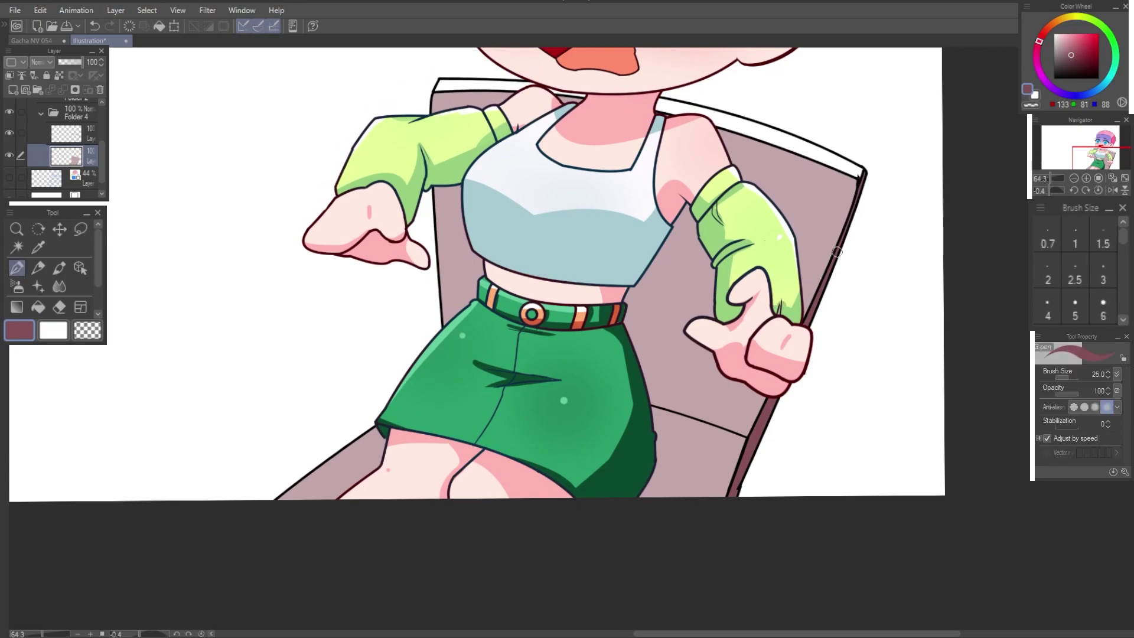
pyautogui.press('g')
pyautogui.click(827, 167)
pyautogui.scroll(-4, 827, 166)
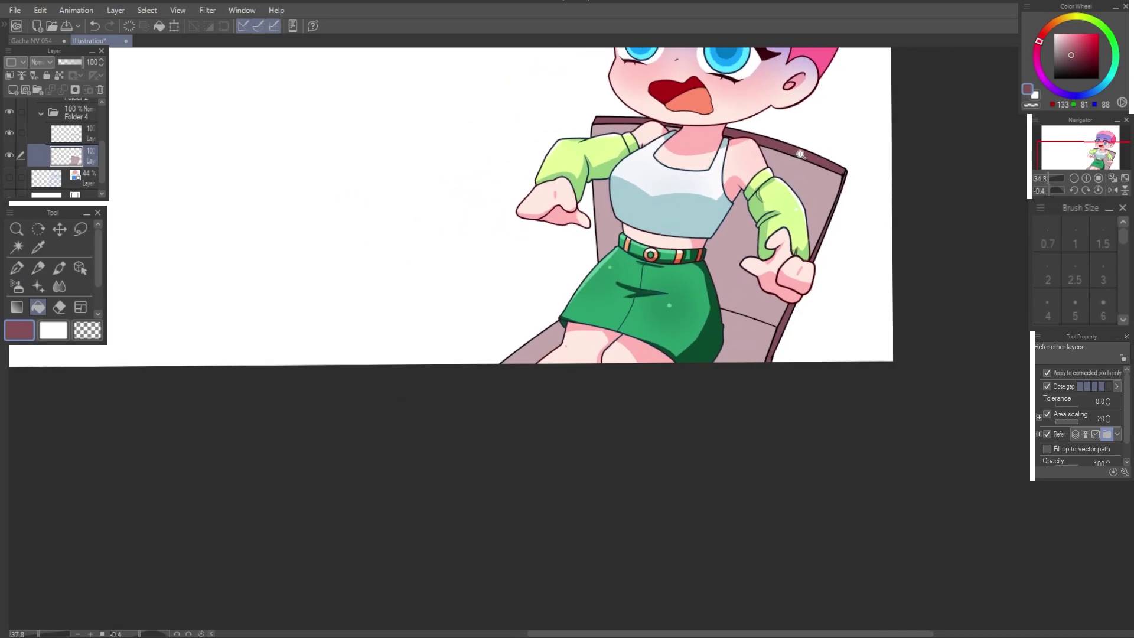
# Step: Fill the chair back and seat salmon brown and recolour its side edge dark red
pyautogui.click(1074, 39)
pyautogui.click(743, 229)
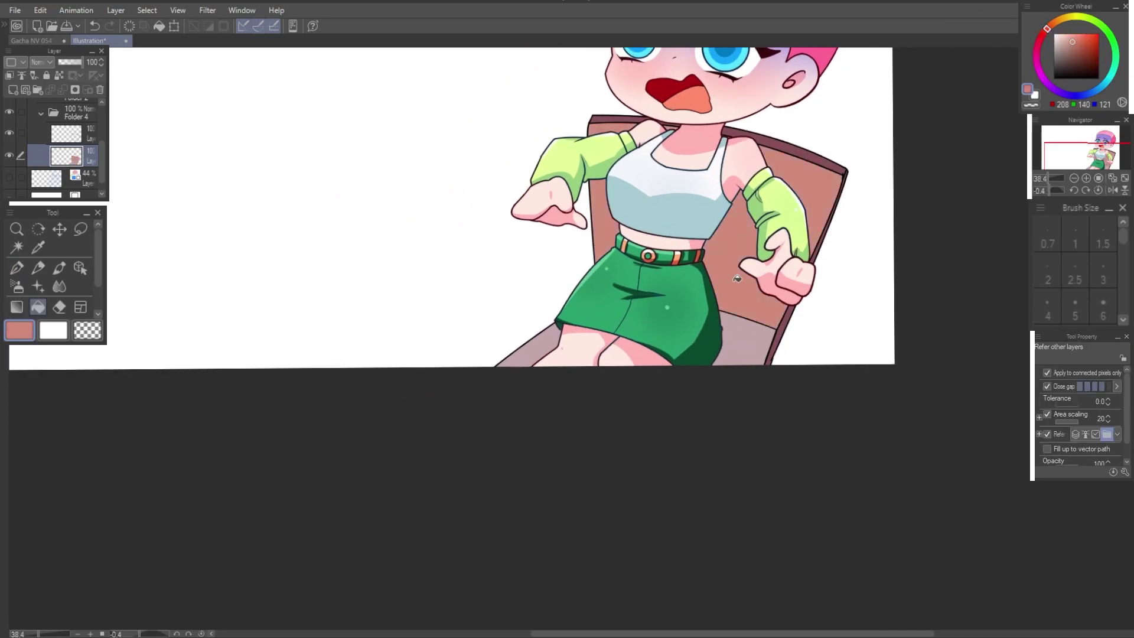
pyautogui.click(757, 356)
pyautogui.click(1081, 49)
pyautogui.click(1043, 33)
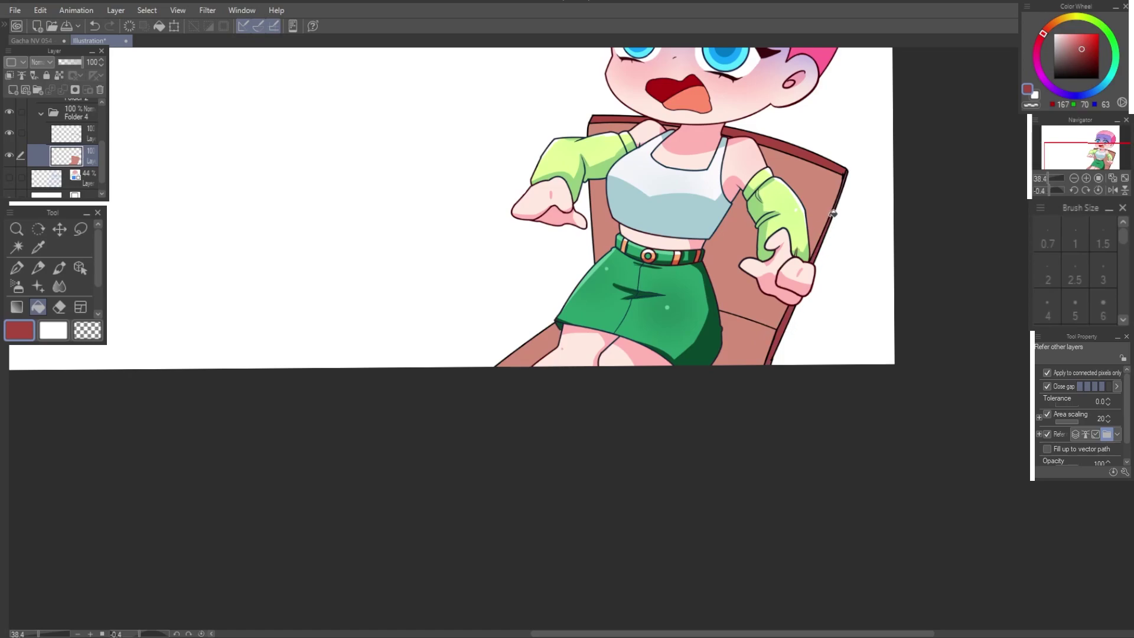
pyautogui.click(1088, 59)
pyautogui.click(815, 253)
pyautogui.click(783, 326)
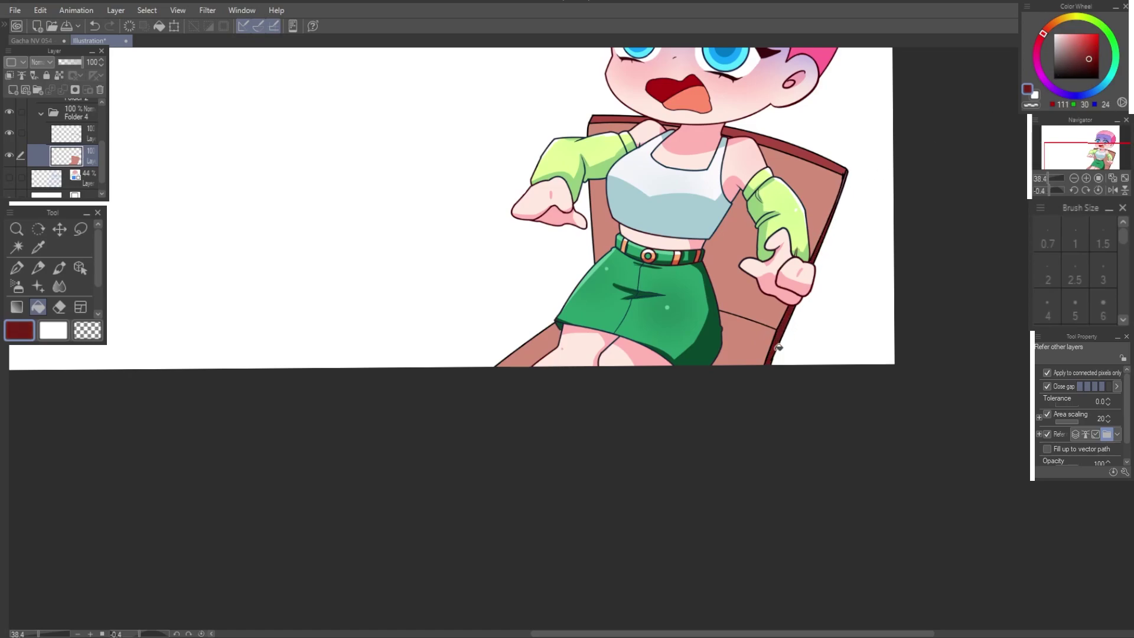
# Step: Lock transparent pixels and draw dark red curve lines along the chair edge and shoulder
pyautogui.click(59, 75)
pyautogui.click(1081, 50)
pyautogui.press('u')
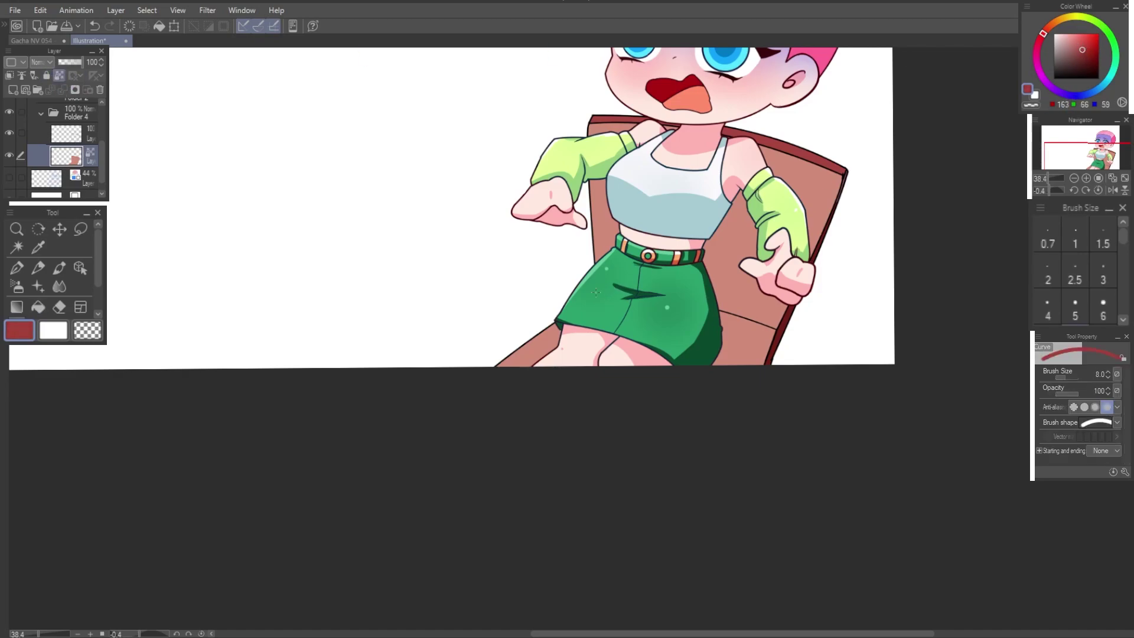
pyautogui.moveTo(718, 309); pyautogui.dragTo(779, 322)
pyautogui.click(779, 322)
pyautogui.moveTo(738, 136); pyautogui.dragTo(766, 171)
# Step: Fill the chair area beside the girl's torso with darker red shading
pyautogui.press('g')
pyautogui.click(738, 266)
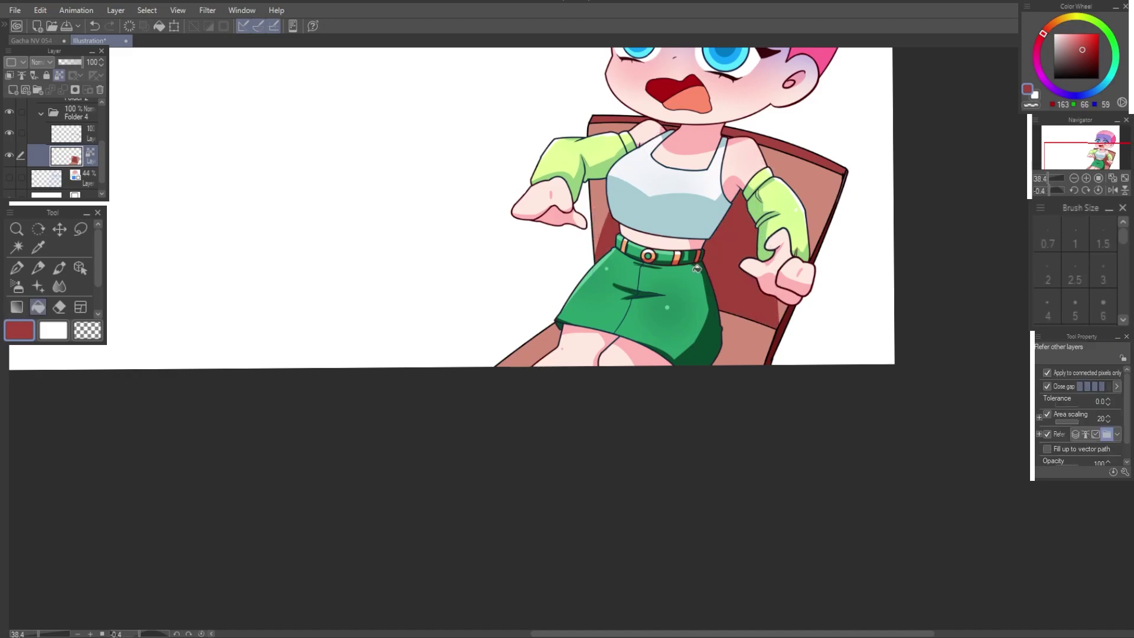
pyautogui.click(735, 364)
pyautogui.press('e')
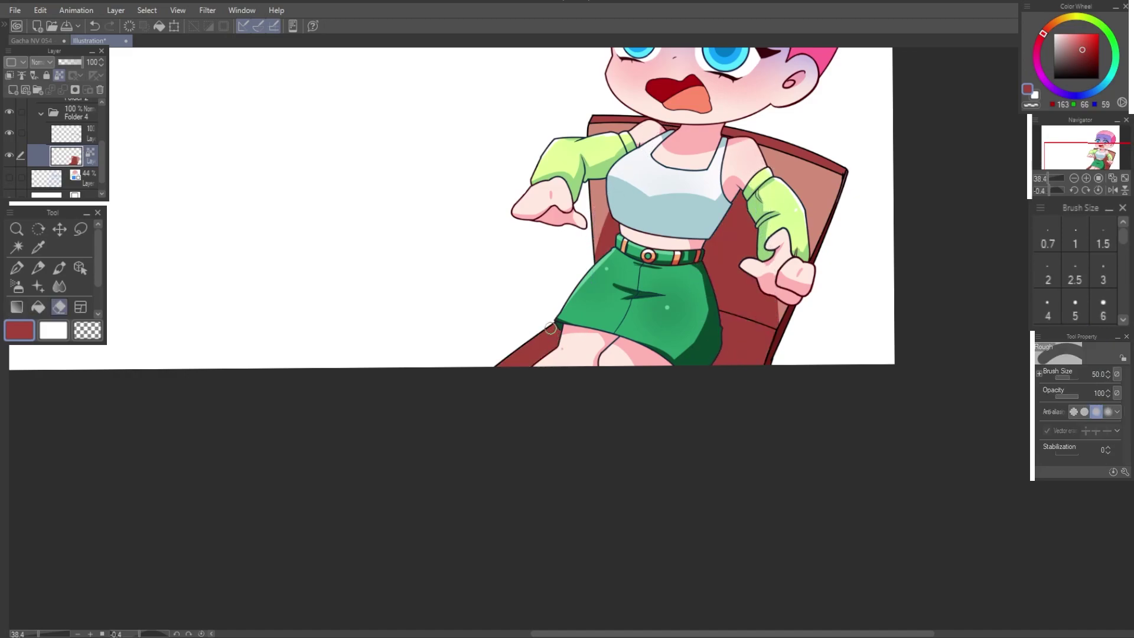
pyautogui.hotkey('ctrl', 'z')
pyautogui.press('u')
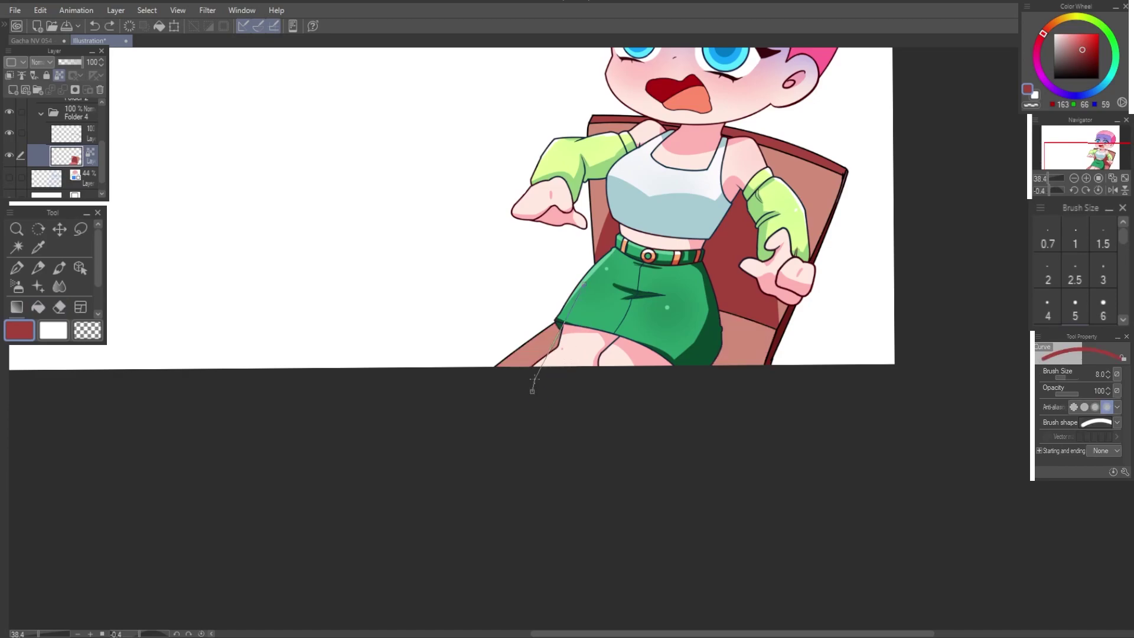
pyautogui.press('g')
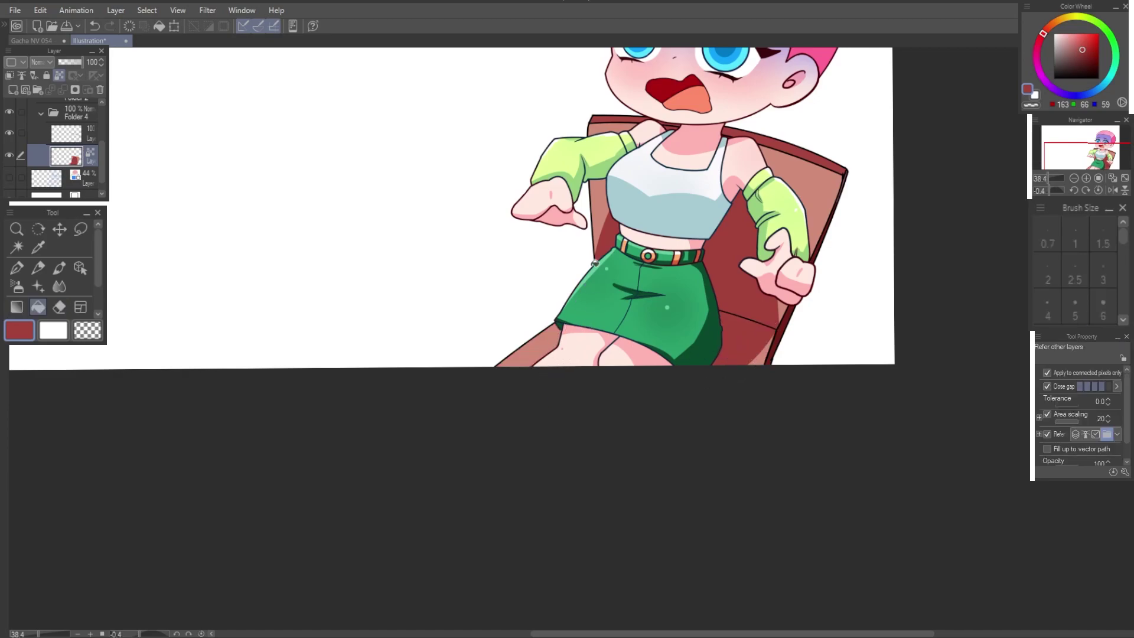
pyautogui.scroll(-5, 568, 283)
pyautogui.scroll(3, 569, 283)
# Step: Draw skin-pink curves along the chair's top edge and down toward the skirt
pyautogui.keyDown('alt'); pyautogui.click(627, 222); pyautogui.keyUp('alt')
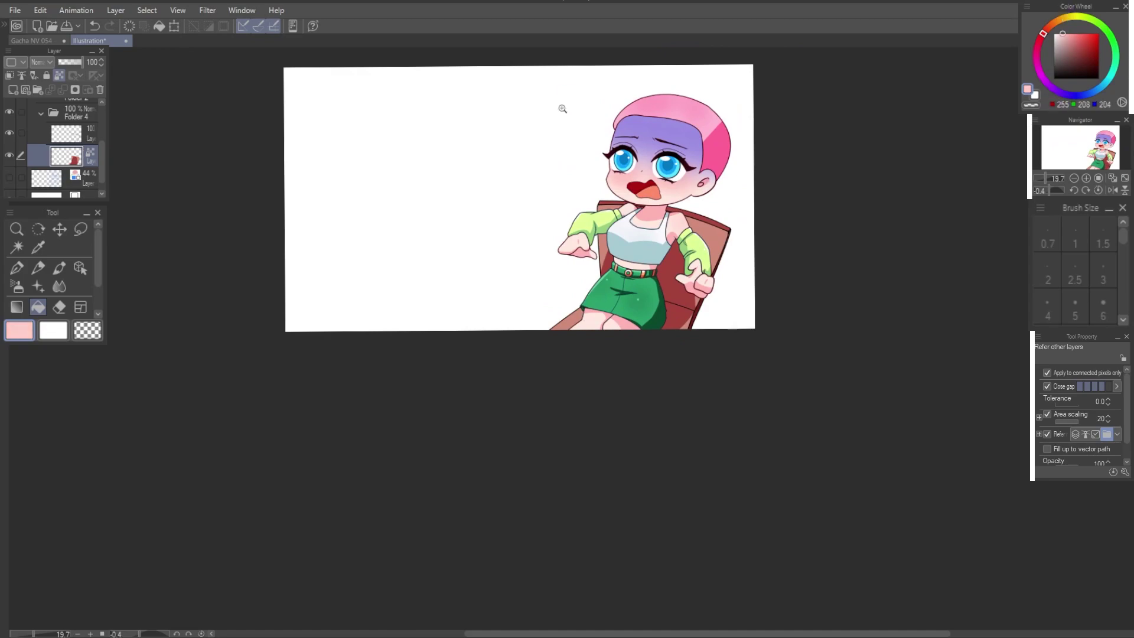
pyautogui.scroll(5, 629, 227)
pyautogui.press('u')
pyautogui.moveTo(527, 155); pyautogui.dragTo(899, 230)
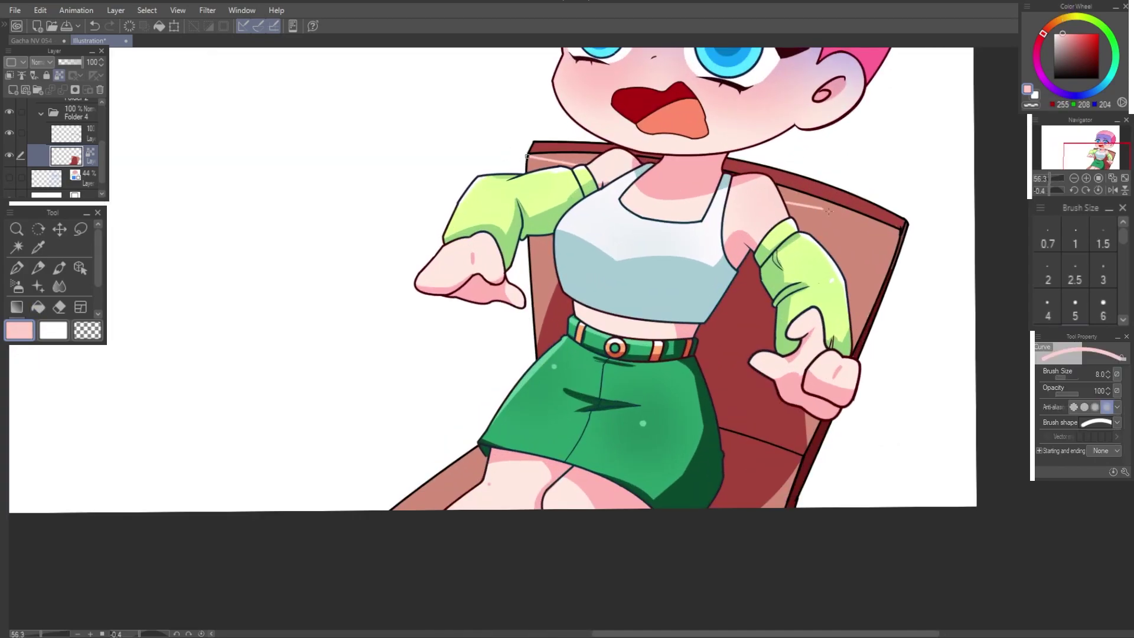
pyautogui.click(710, 142)
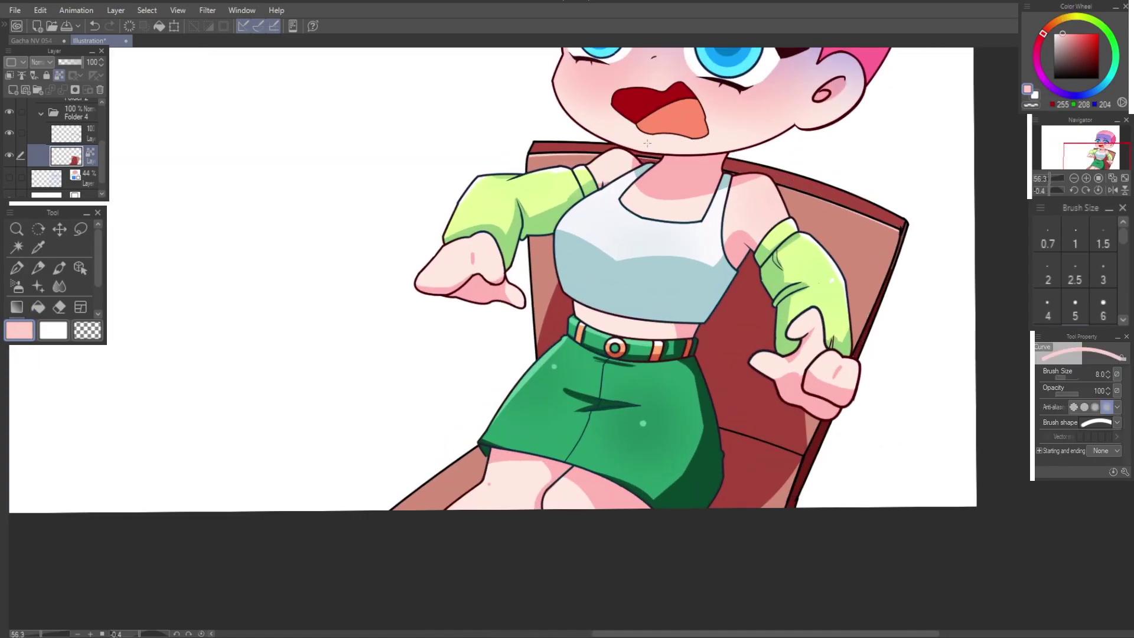
pyautogui.moveTo(528, 155); pyautogui.dragTo(538, 365)
# Step: Switch to the pen and add a new blank layer
pyautogui.moveTo(487, 456); pyautogui.dragTo(512, 349)
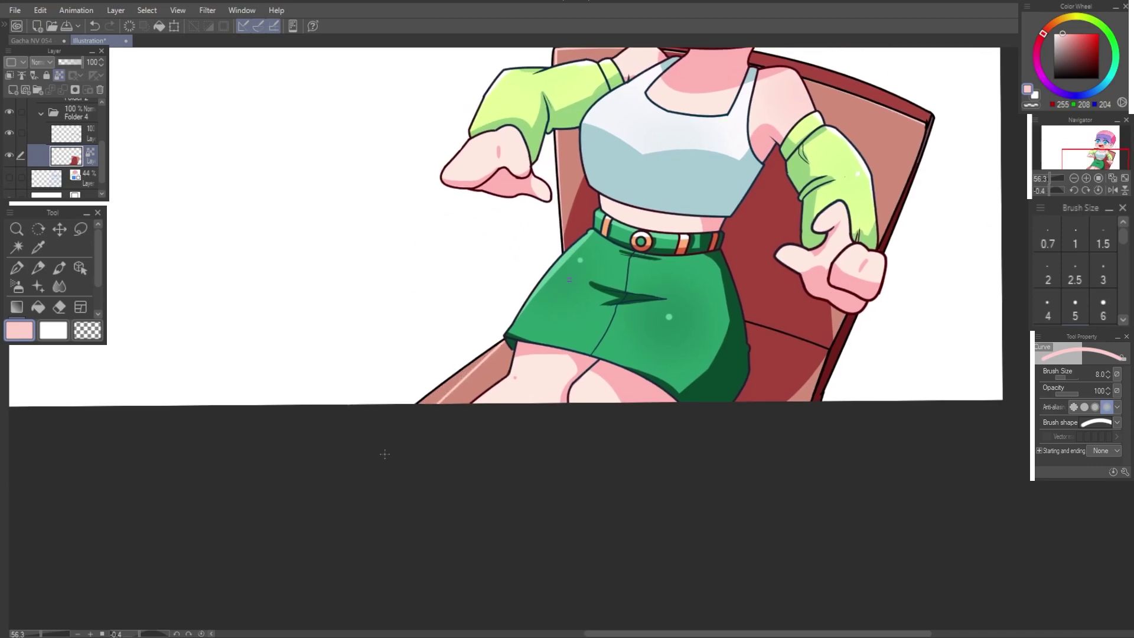
pyautogui.press('p')
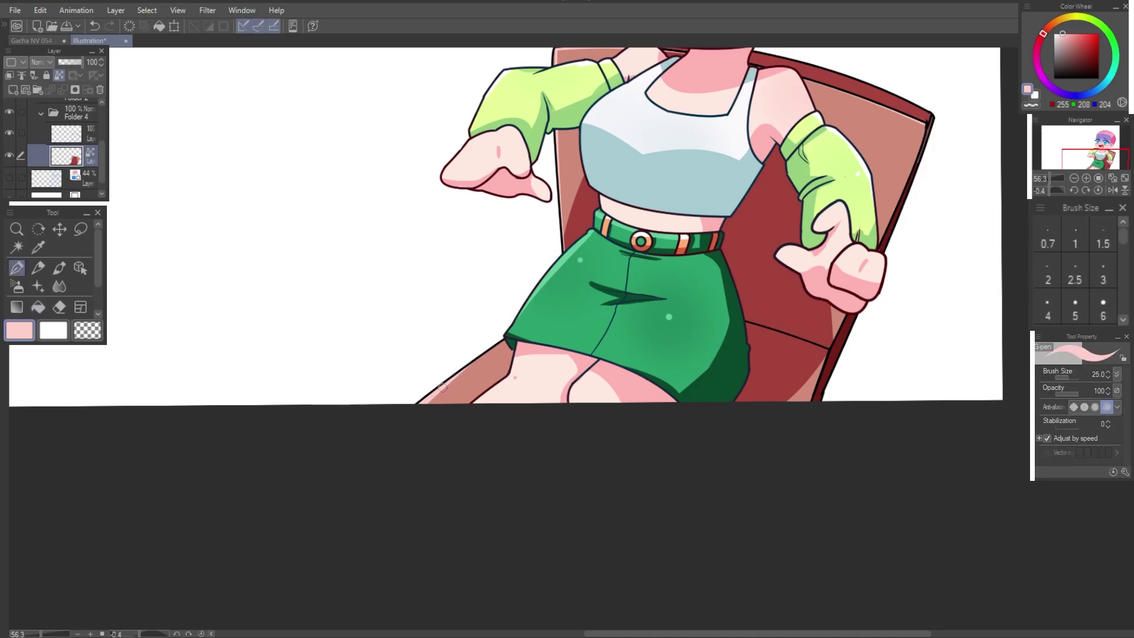
pyautogui.moveTo(814, 176); pyautogui.dragTo(774, 335)
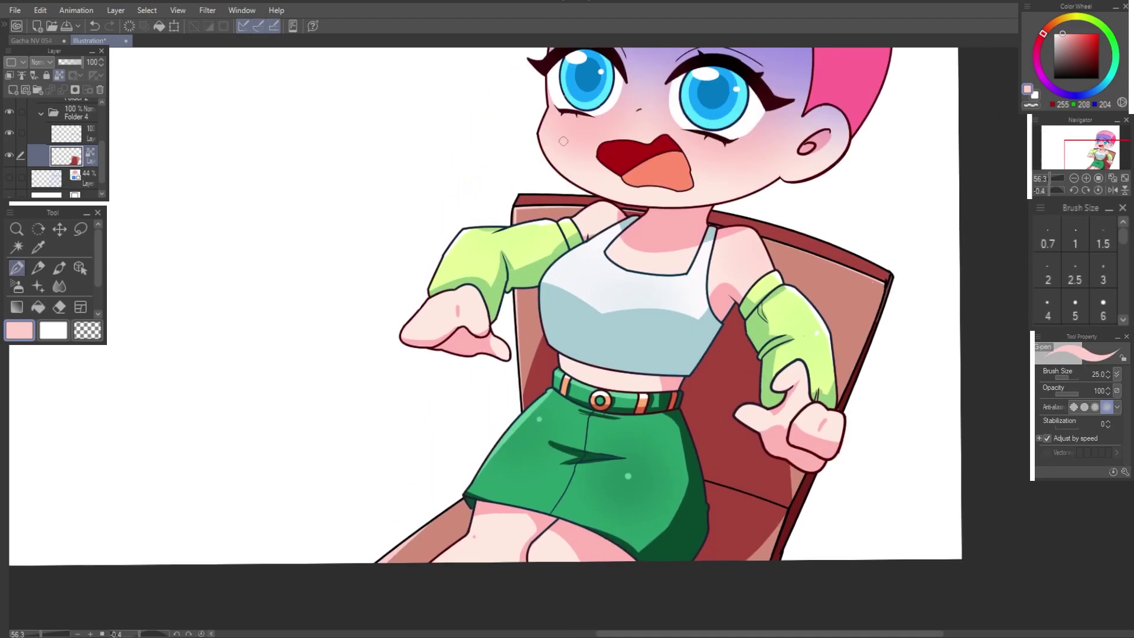
pyautogui.click(13, 90)
# Step: Pick dark maroon for filling, collapse Folder 4 and select Folder 1
pyautogui.press('g')
pyautogui.click(1098, 67)
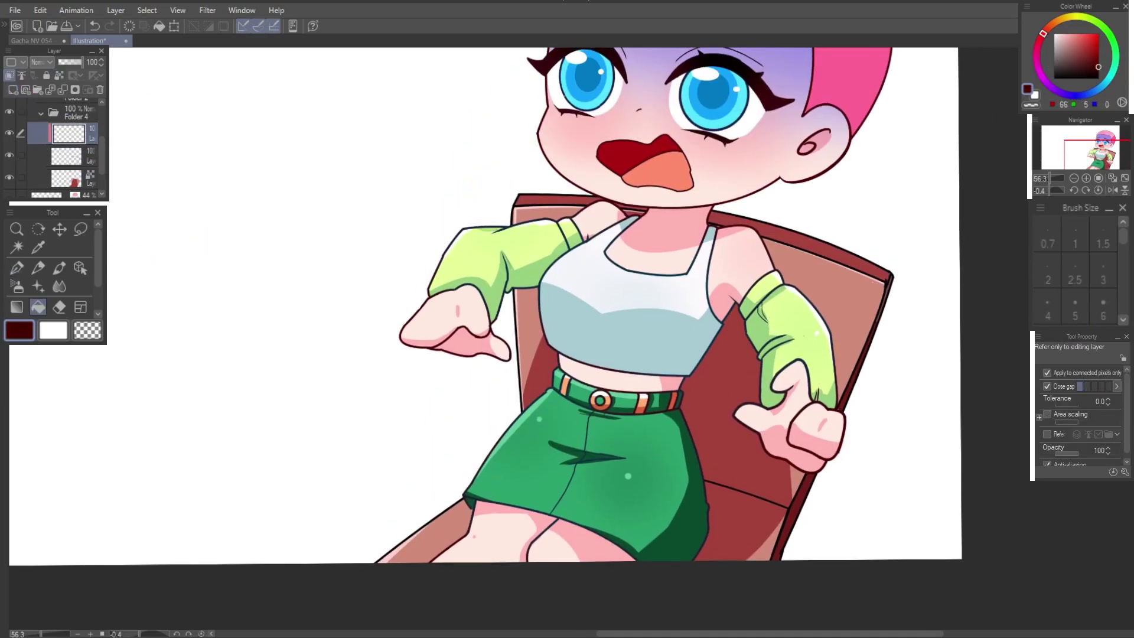
pyautogui.click(100, 90)
pyautogui.click(40, 112)
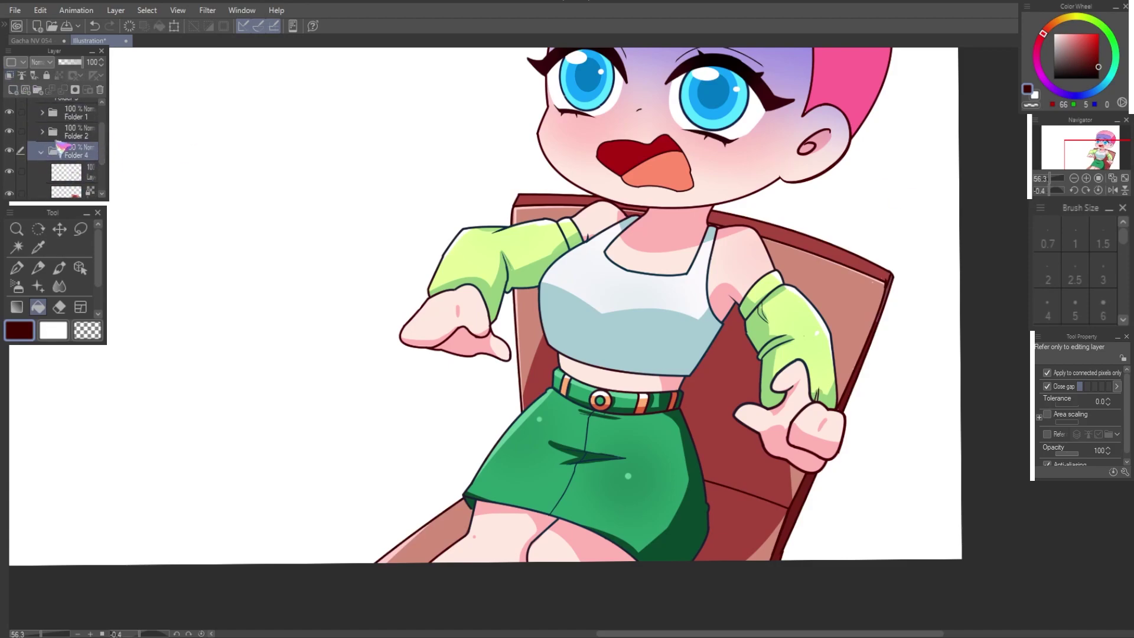
pyautogui.click(65, 150)
pyautogui.scroll(-3, 655, 108)
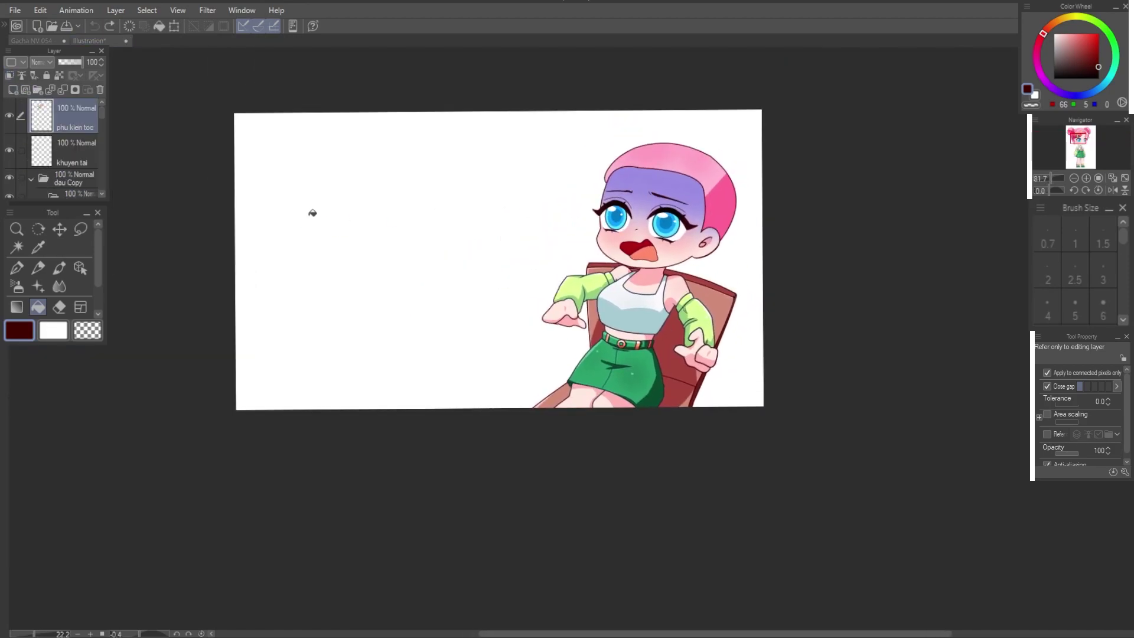
pyautogui.click(80, 268)
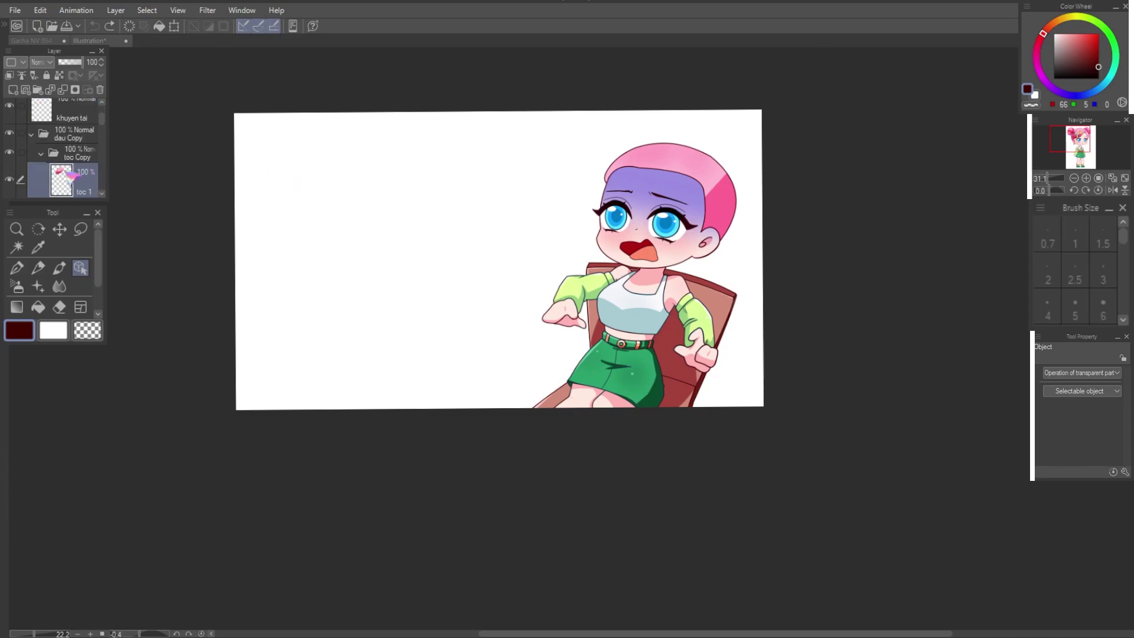
# Step: Paste a copy of the hair bun, mirror it onto the girl's head, and swap the bangs
pyautogui.hotkey('ctrl', 'v')
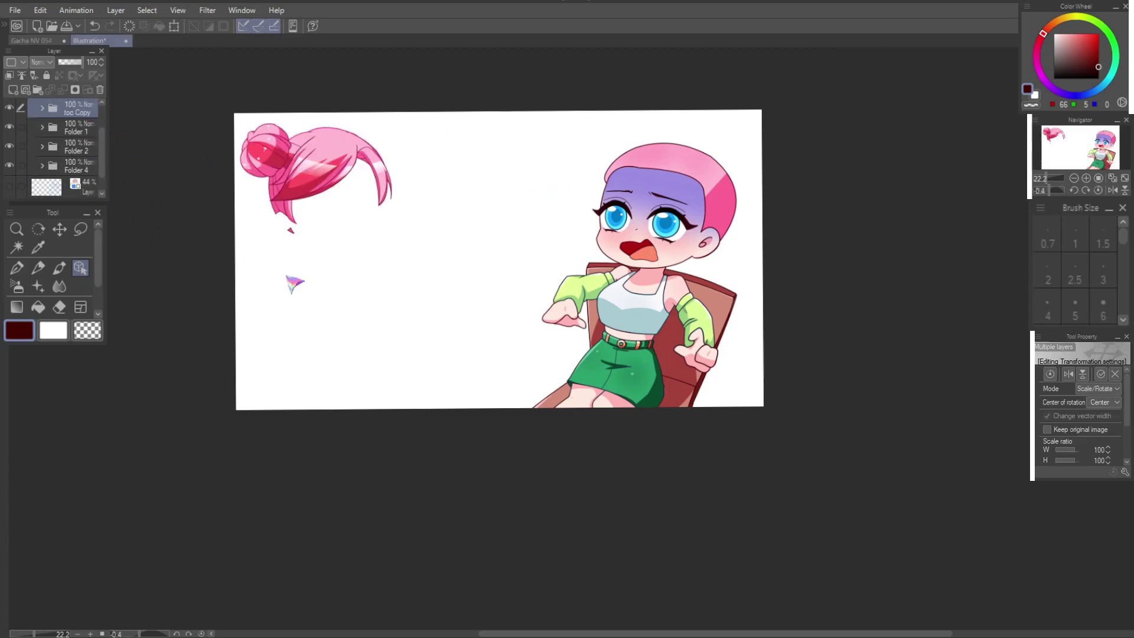
pyautogui.hotkey('ctrl', 't')
pyautogui.moveTo(443, 207)
pyautogui.mouseDown()
pyautogui.moveTo(760, 249)
pyautogui.moveTo(874, 248)
pyautogui.mouseUp()
pyautogui.click(1068, 374)
pyautogui.press('Return')
pyautogui.click(700, 201)
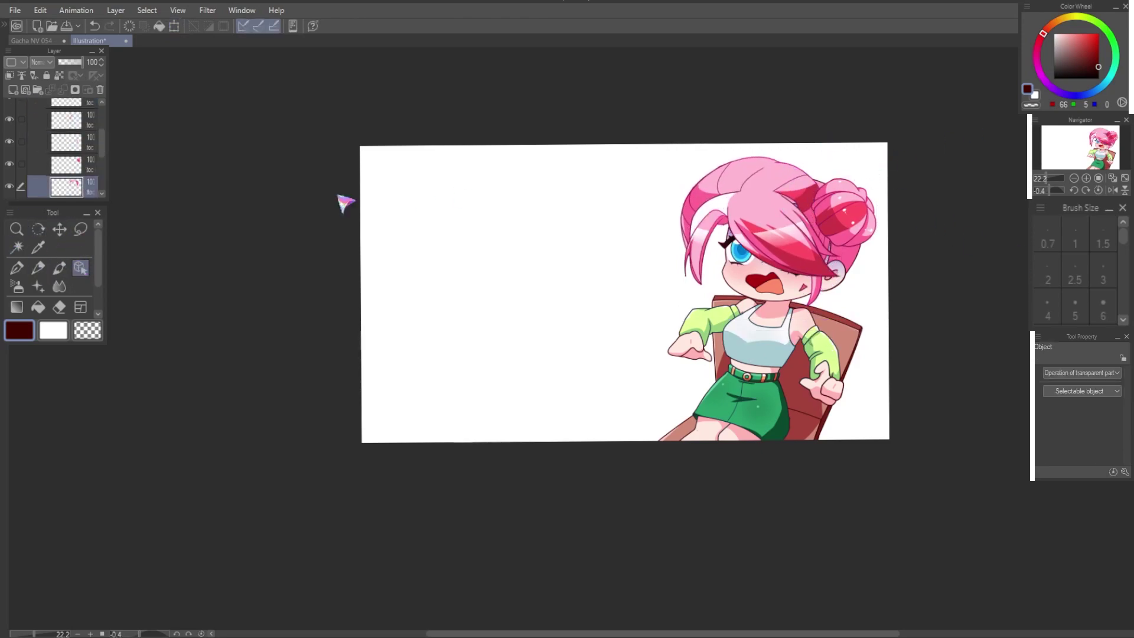
pyautogui.click(100, 90)
# Step: Tilt the whole hair folder slightly and shrink one hair piece to about 92%
pyautogui.click(41, 141)
pyautogui.hotkey('ctrl', 't')
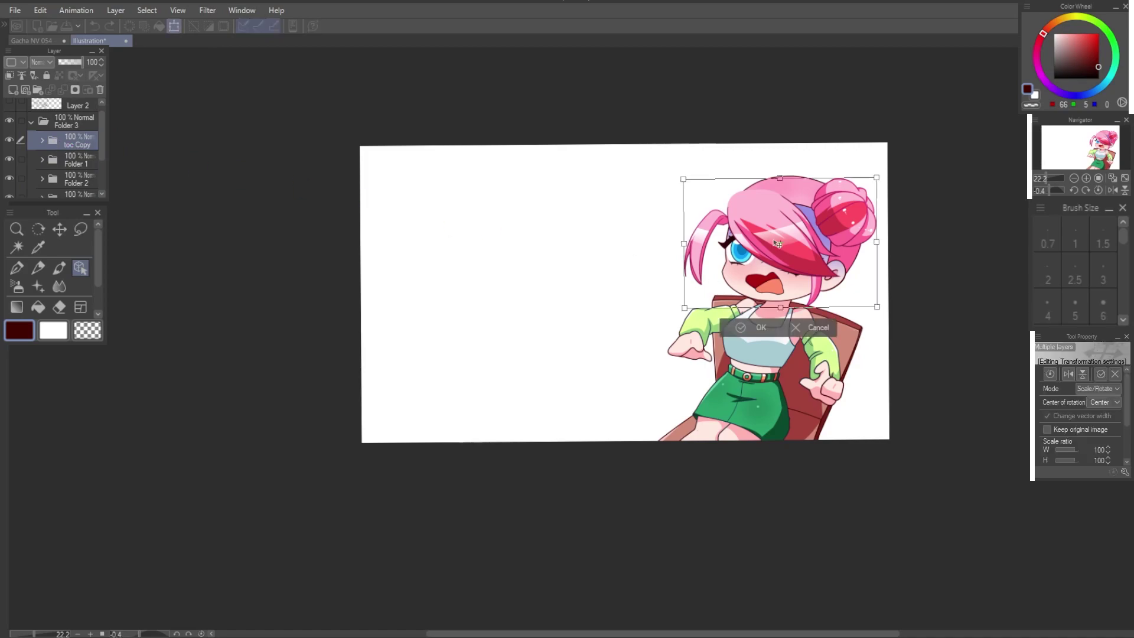
pyautogui.moveTo(883, 168)
pyautogui.mouseDown()
pyautogui.moveTo(909, 185)
pyautogui.moveTo(891, 184)
pyautogui.mouseUp()
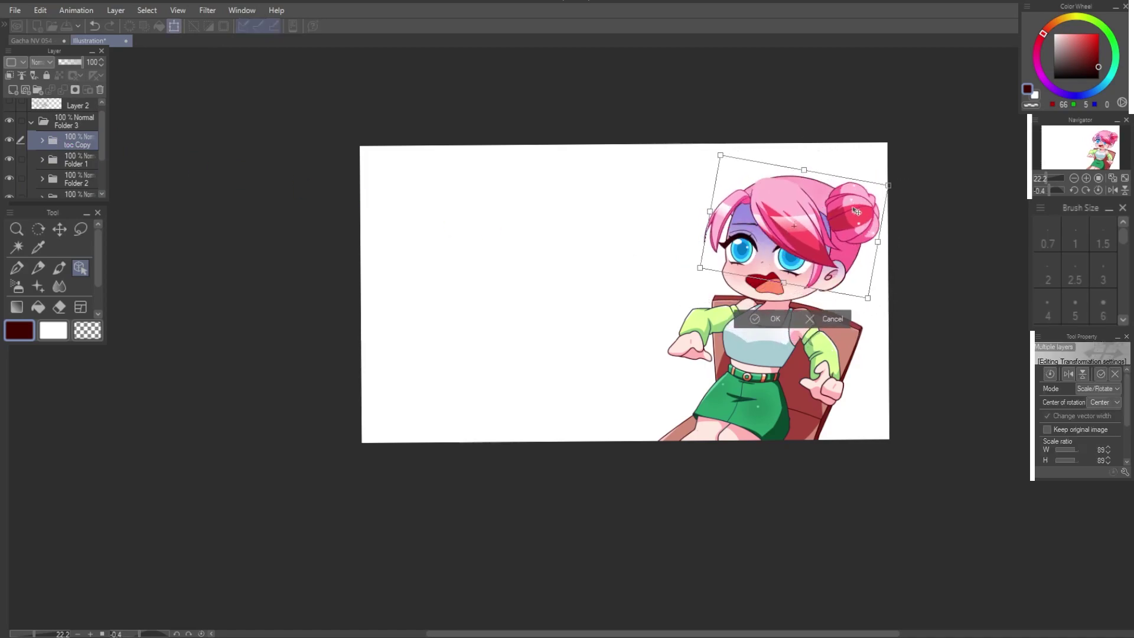
pyautogui.press('Return')
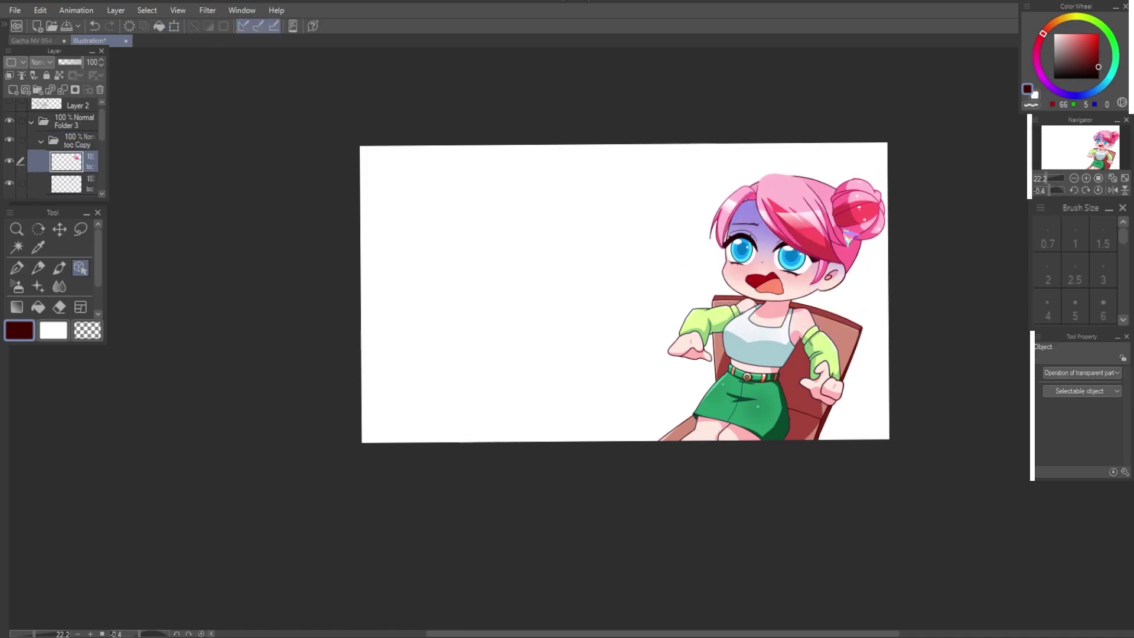
pyautogui.click(41, 142)
pyautogui.click(66, 161)
pyautogui.hotkey('ctrl', 't')
pyautogui.moveTo(862, 195); pyautogui.dragTo(836, 225)
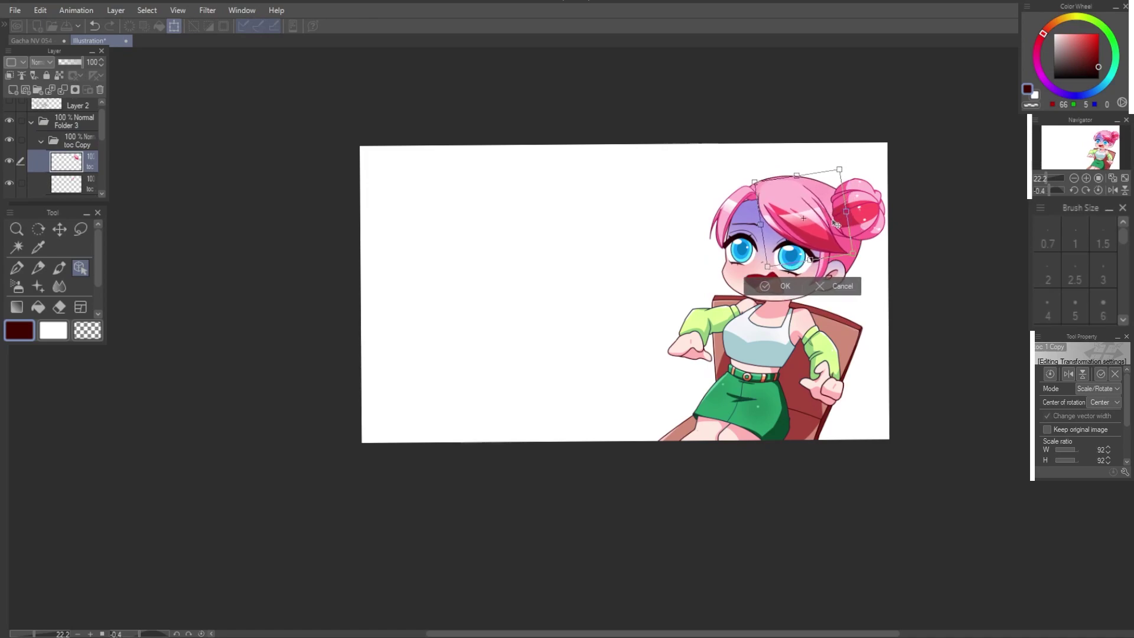
pyautogui.press('Return')
# Step: Rotate the left bangs slightly clockwise and widen the hair bun
pyautogui.click(66, 183)
pyautogui.hotkey('ctrl', 't')
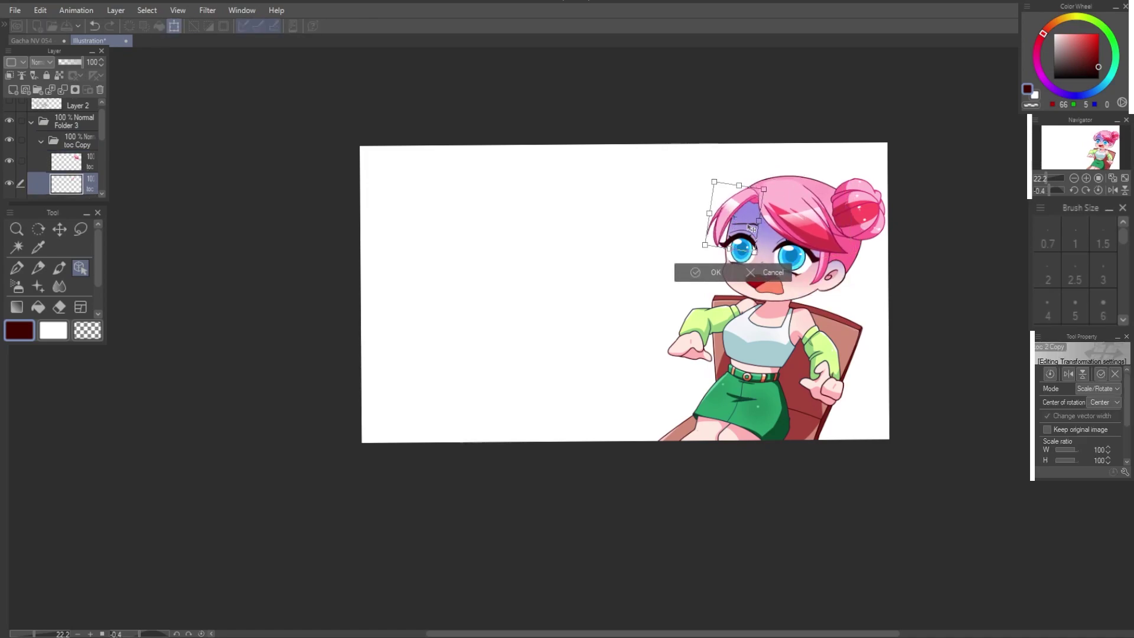
pyautogui.moveTo(772, 198); pyautogui.dragTo(774, 202)
pyautogui.click(714, 271)
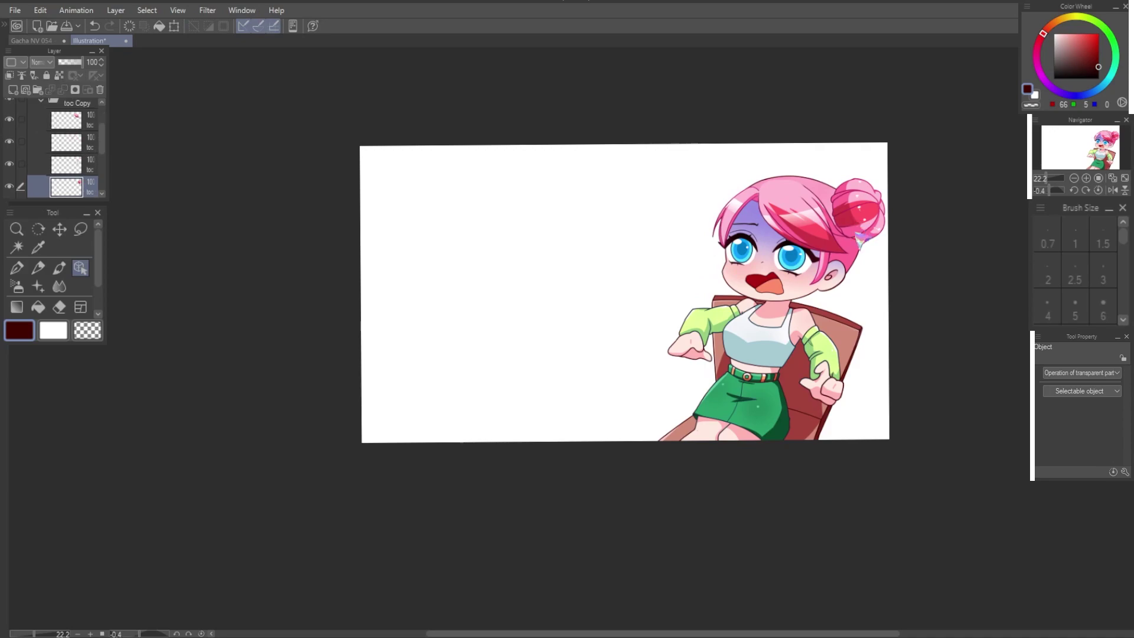
pyautogui.hotkey('ctrl', 't')
pyautogui.moveTo(880, 214); pyautogui.dragTo(878, 231)
pyautogui.press('Return')
# Step: Place the mirrored bun copy on the left side of the girl's head
pyautogui.click(385, 151)
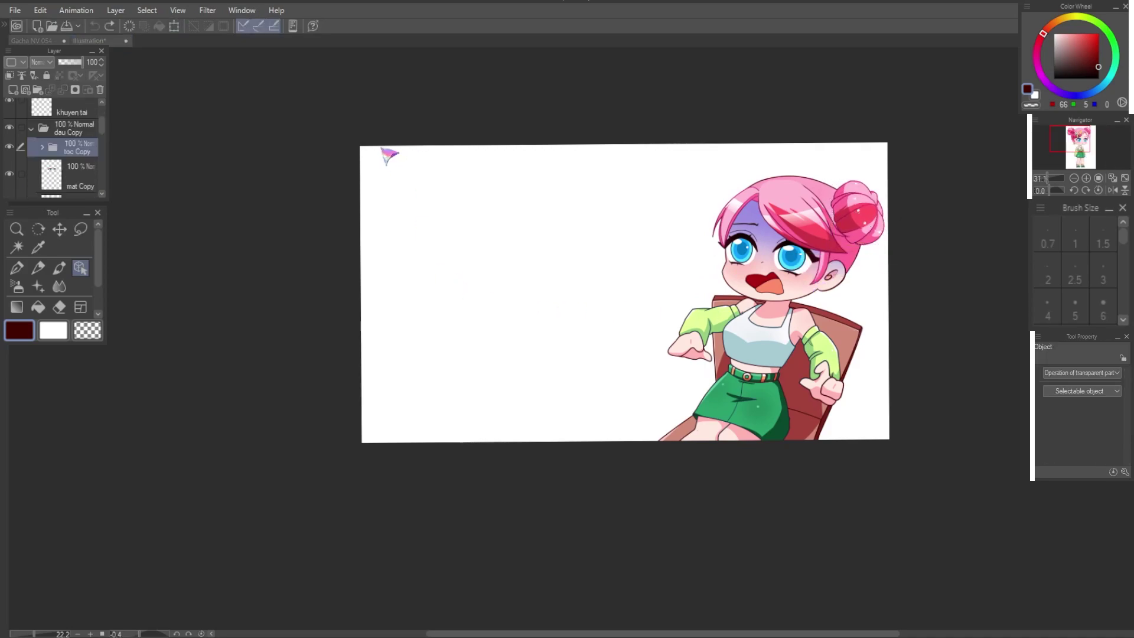
pyautogui.click(588, 258)
pyautogui.click(65, 188)
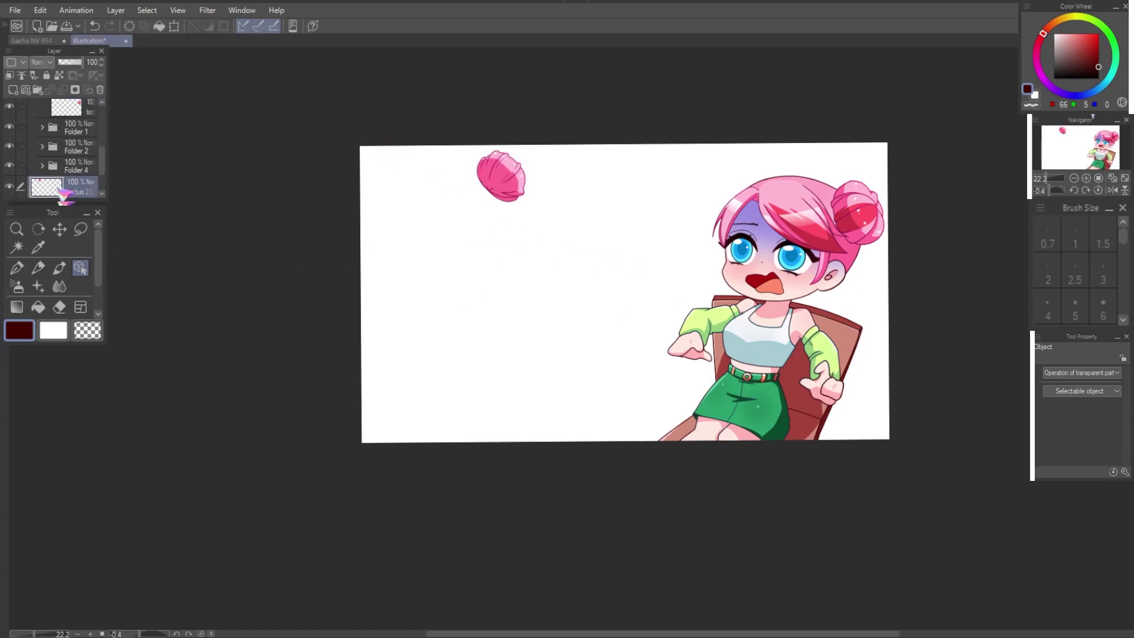
pyautogui.hotkey('ctrl', 't')
pyautogui.moveTo(505, 189); pyautogui.dragTo(749, 209)
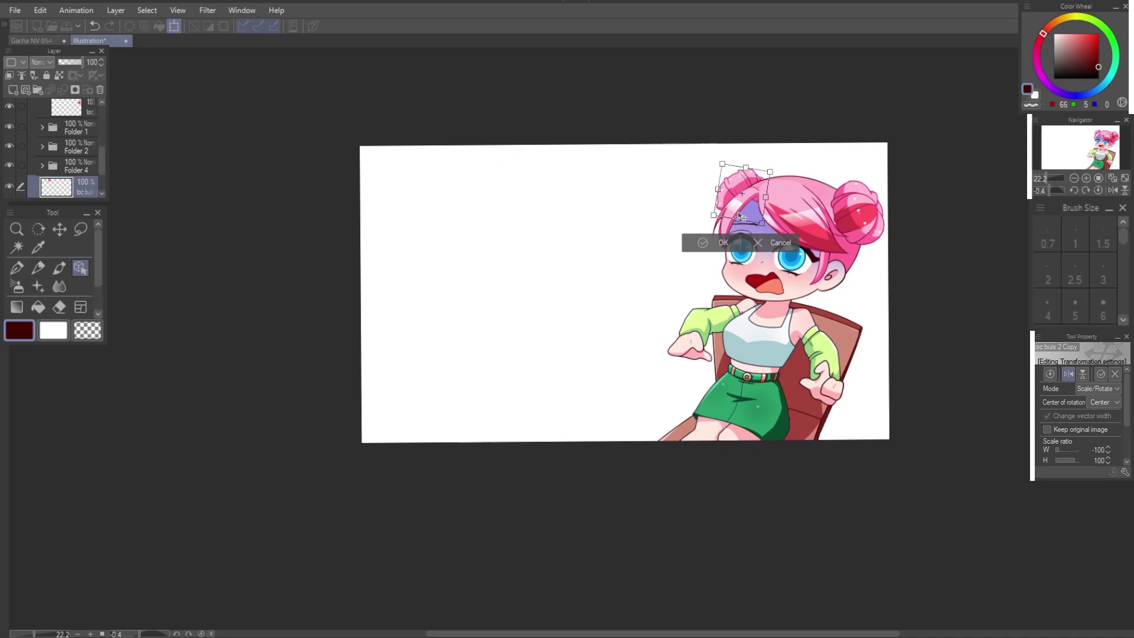
pyautogui.click(704, 243)
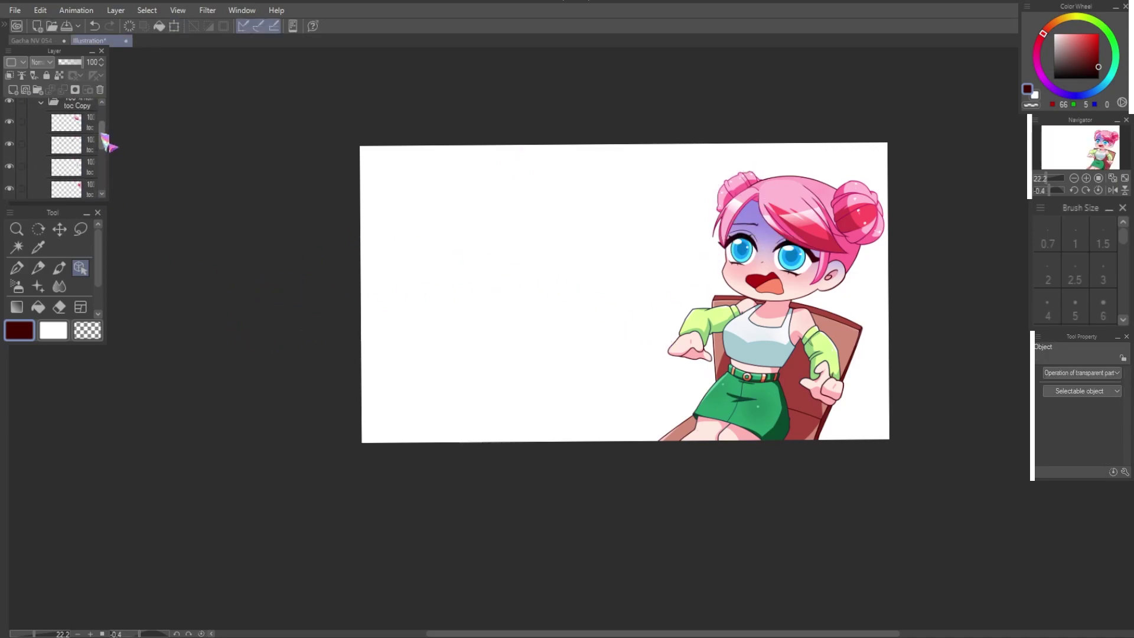
pyautogui.click(71, 131)
pyautogui.hotkey('ctrl', 't')
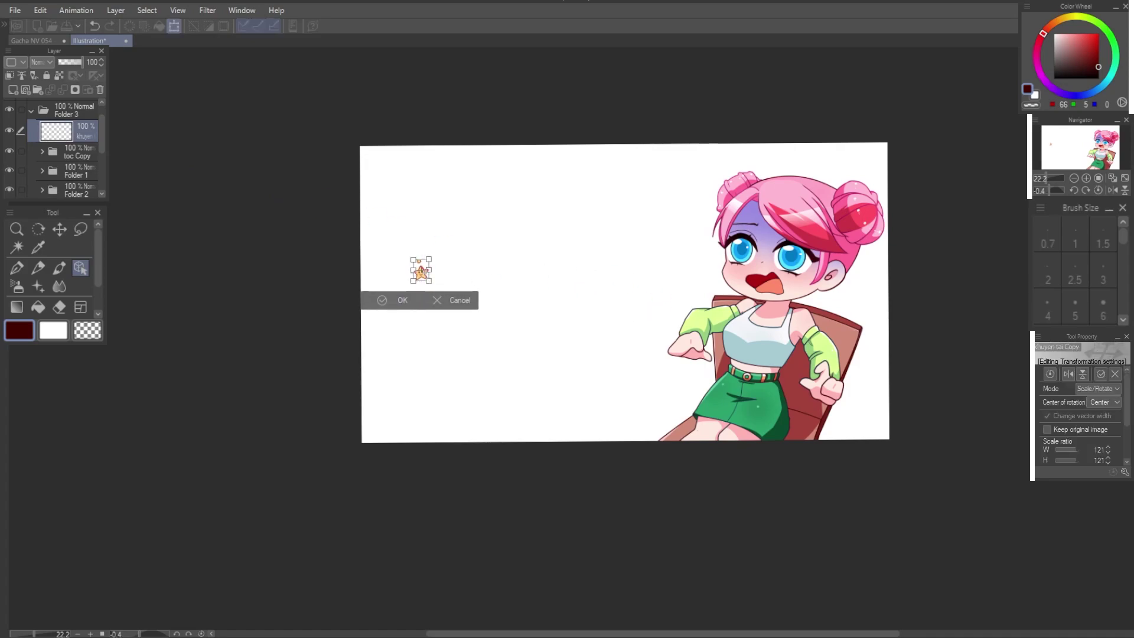
# Step: Position the star earring under the girl's ear at about 148% scale
pyautogui.moveTo(417, 280); pyautogui.dragTo(440, 288)
pyautogui.moveTo(841, 317); pyautogui.dragTo(828, 304)
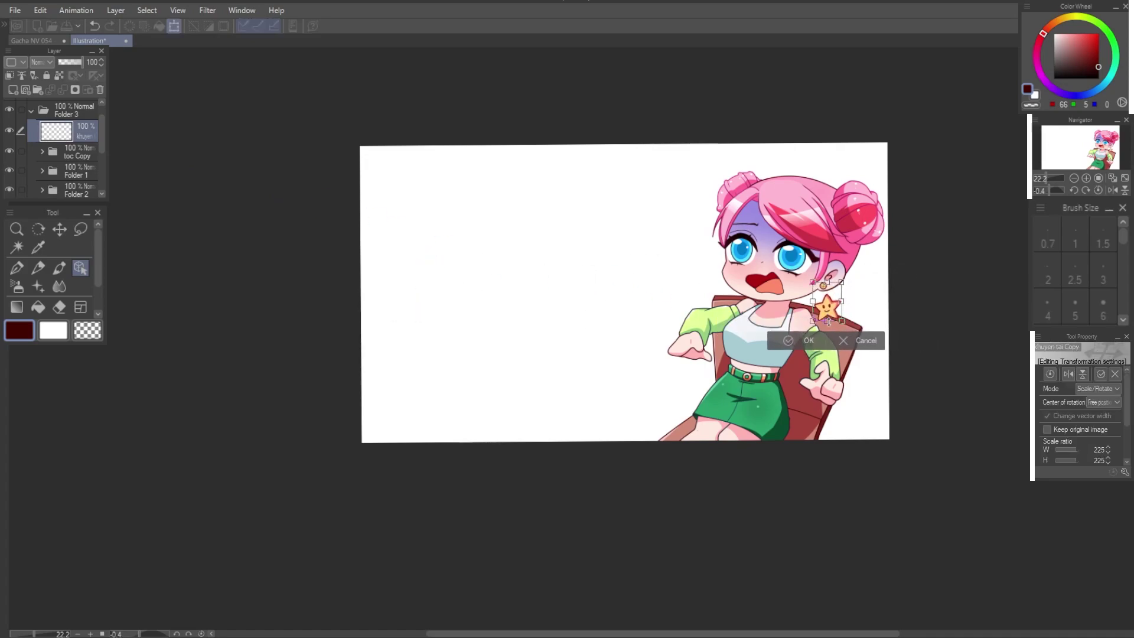
pyautogui.click(806, 329)
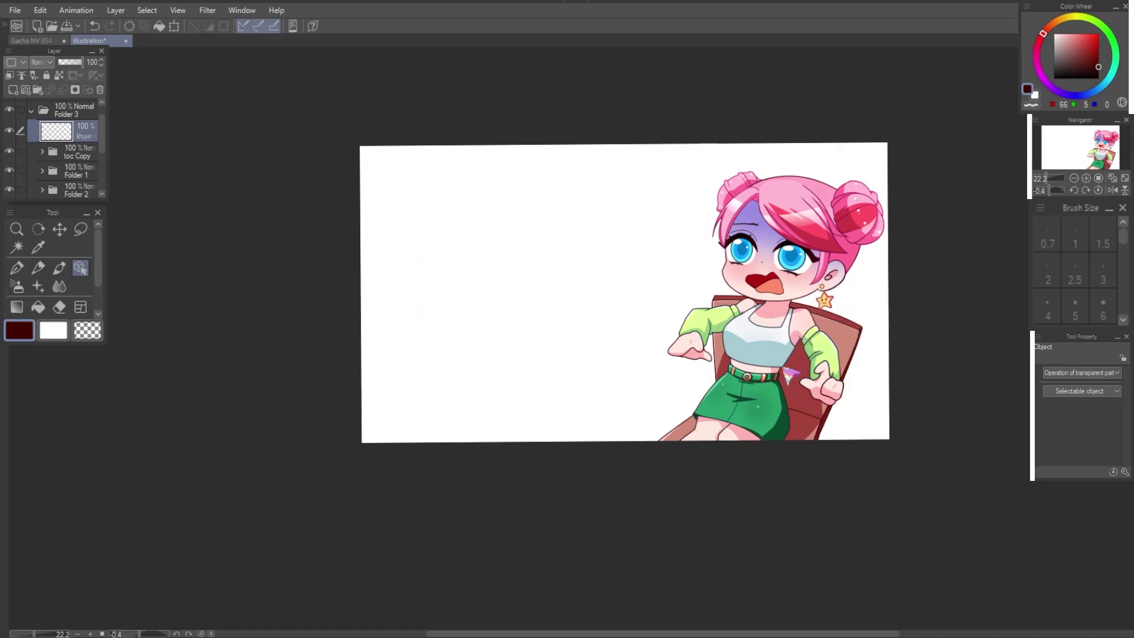
pyautogui.scroll(-3, 731, 363)
pyautogui.scroll(-2, 731, 363)
pyautogui.scroll(5, 731, 363)
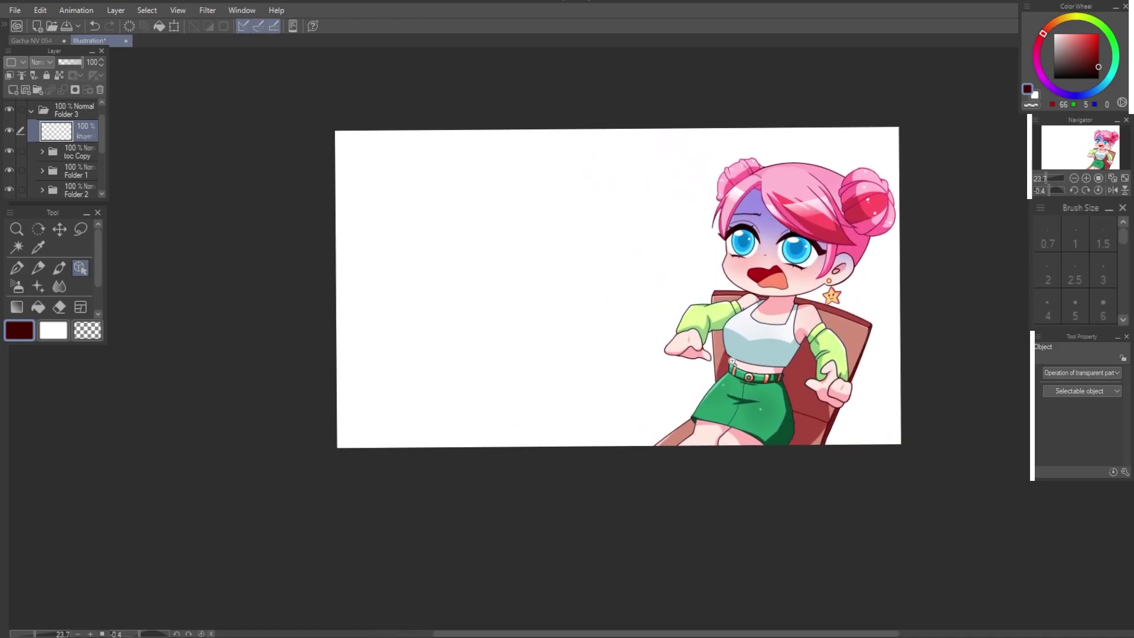
pyautogui.scroll(-1, 731, 363)
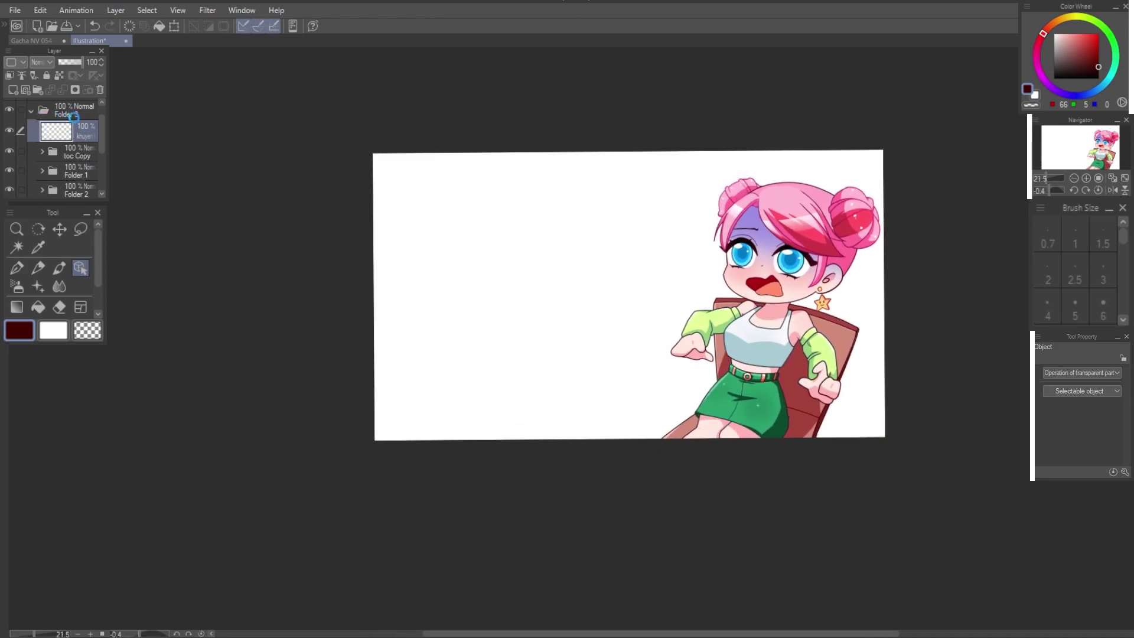
# Step: Select Folder 3, collapse the girl's folder and show the boy's sketch on Layer 2
pyautogui.click(77, 112)
pyautogui.scroll(3, 100, 133)
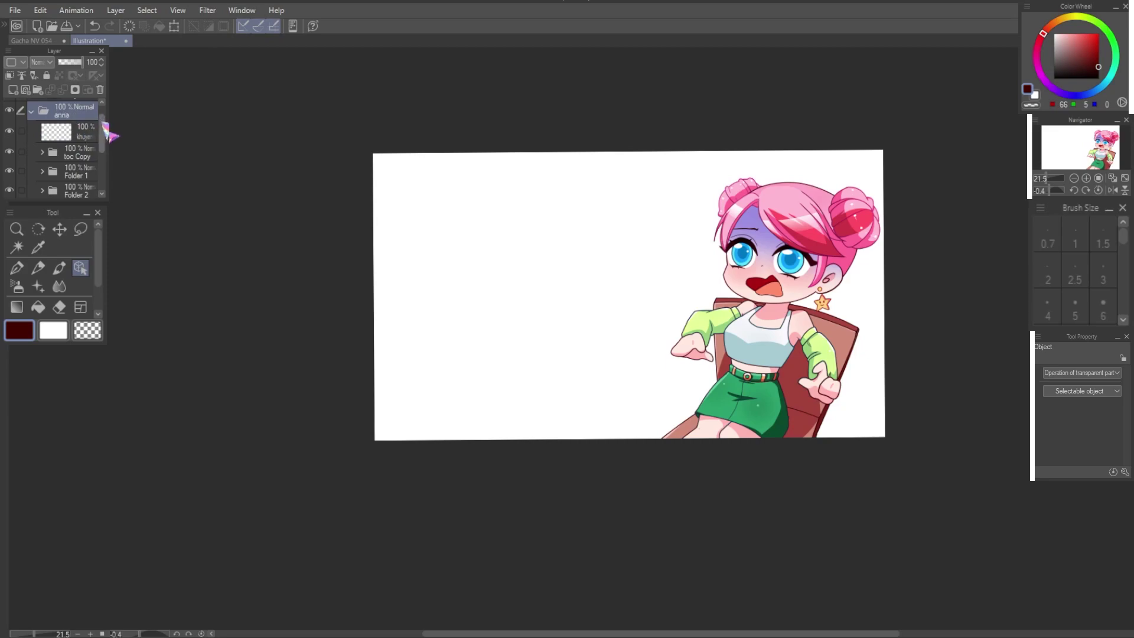
pyautogui.click(56, 110)
pyautogui.click(9, 109)
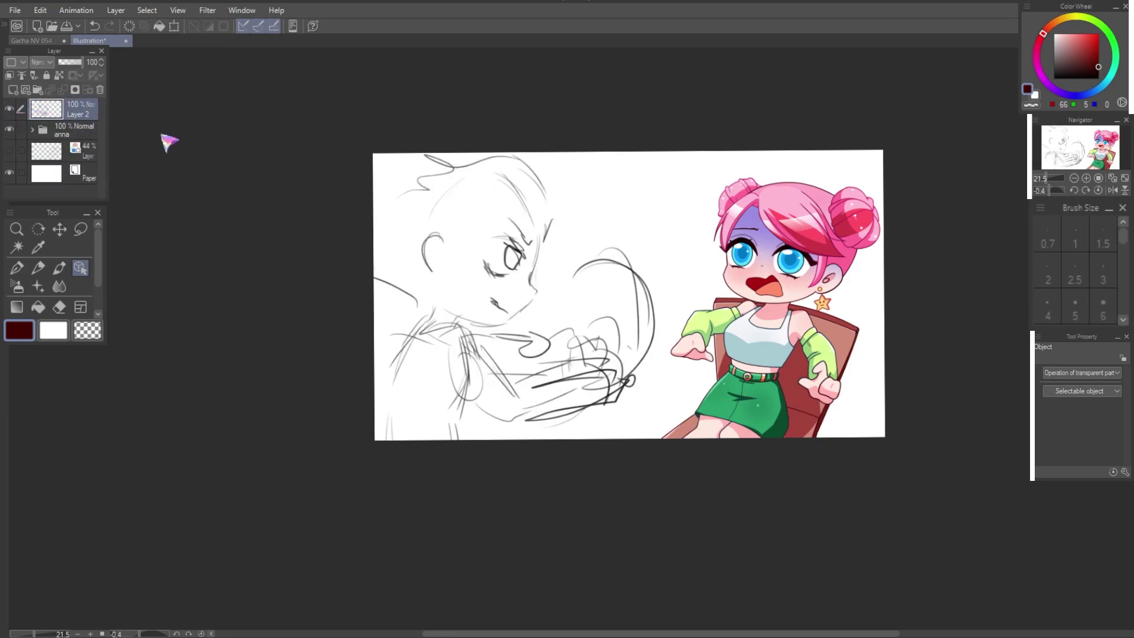
# Step: Paste the hair accessory from the other character file, flipped and enlarged onto the girl's head
pyautogui.hotkey('ctrl', 'Tab')
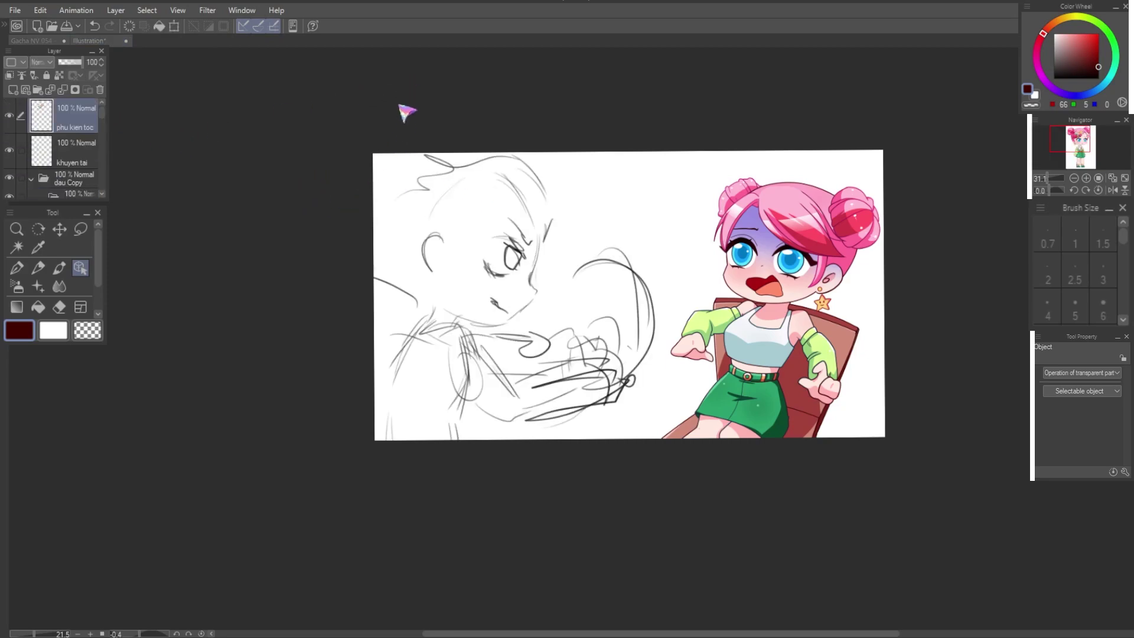
pyautogui.hotkey('ctrl', 'Tab')
pyautogui.hotkey('ctrl', 'v')
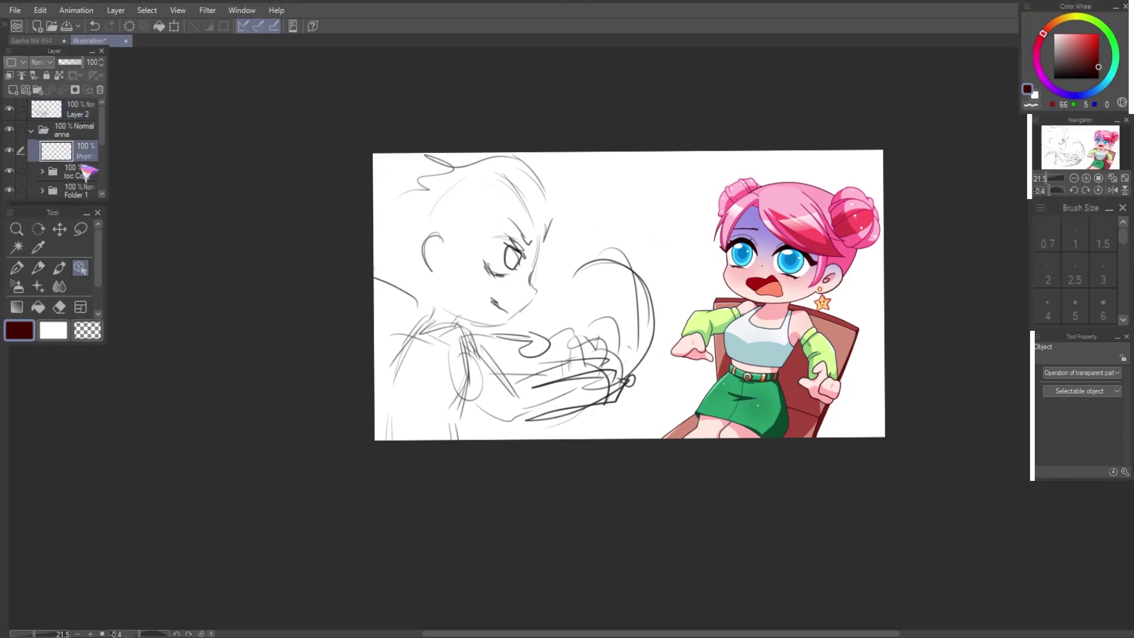
pyautogui.hotkey('ctrl', 't')
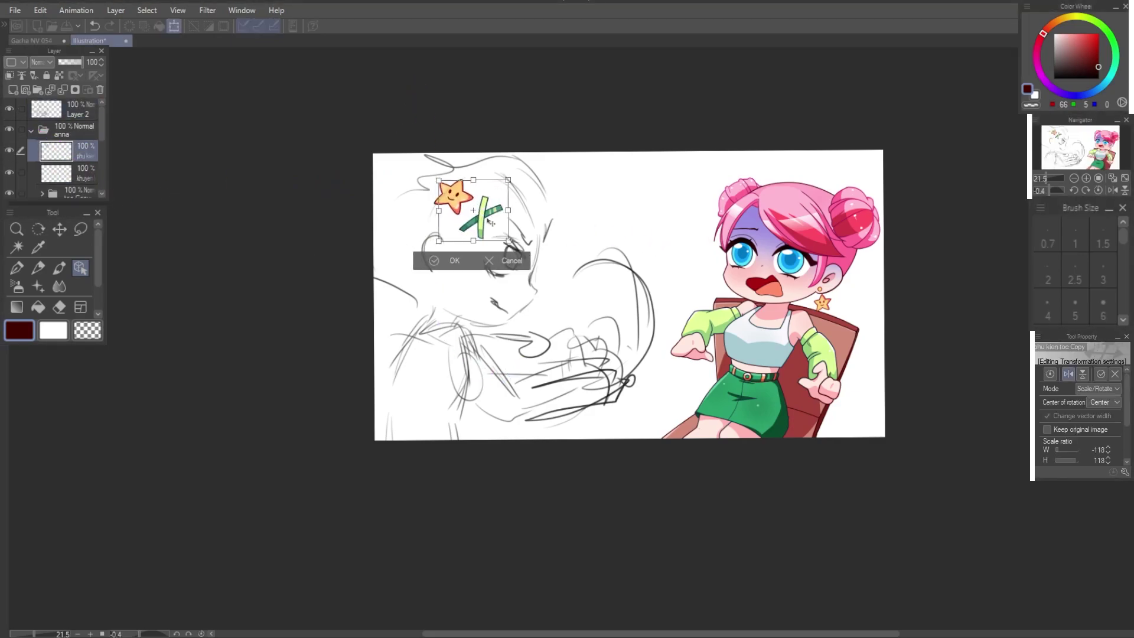
pyautogui.moveTo(466, 212)
pyautogui.mouseDown()
pyautogui.moveTo(794, 227)
pyautogui.moveTo(792, 201)
pyautogui.mouseUp()
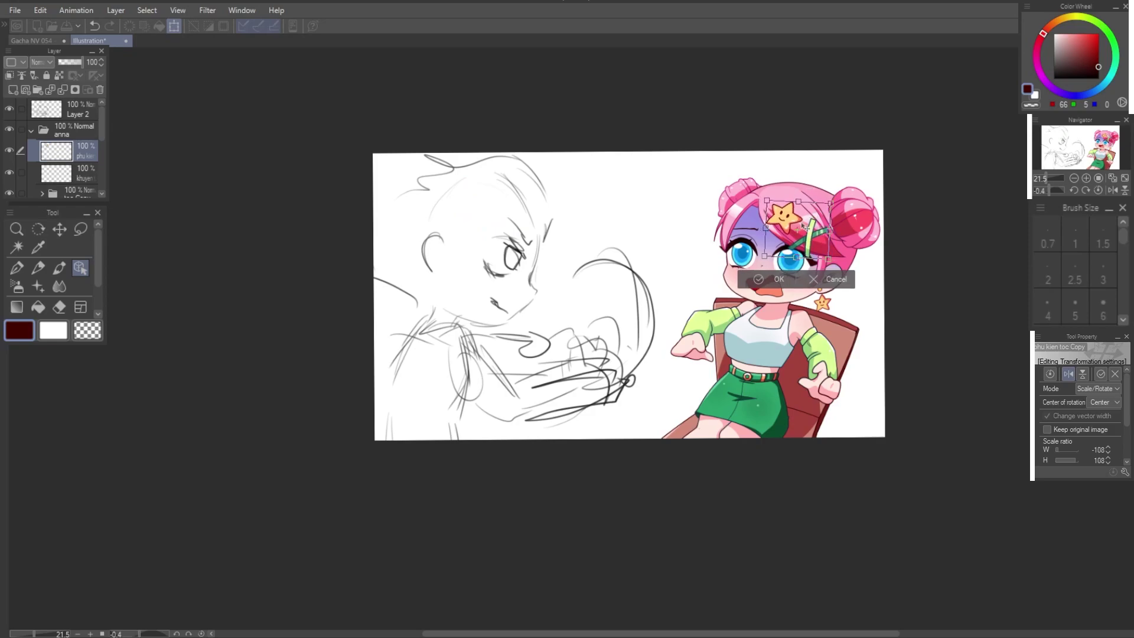
pyautogui.click(765, 277)
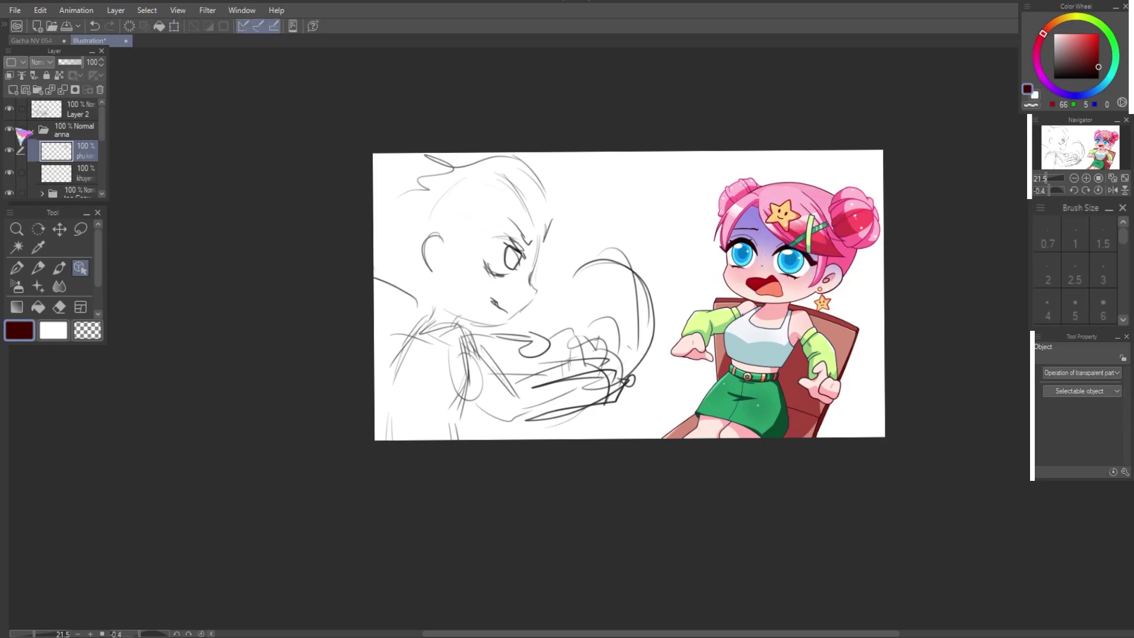
pyautogui.click(59, 109)
pyautogui.click(31, 131)
pyautogui.scroll(3, 496, 215)
# Step: Sketch the boy leaning toward the girl in loose grey pencil on Layer 2, then zoom out to about 30%
pyautogui.moveTo(496, 216); pyautogui.dragTo(320, 111)
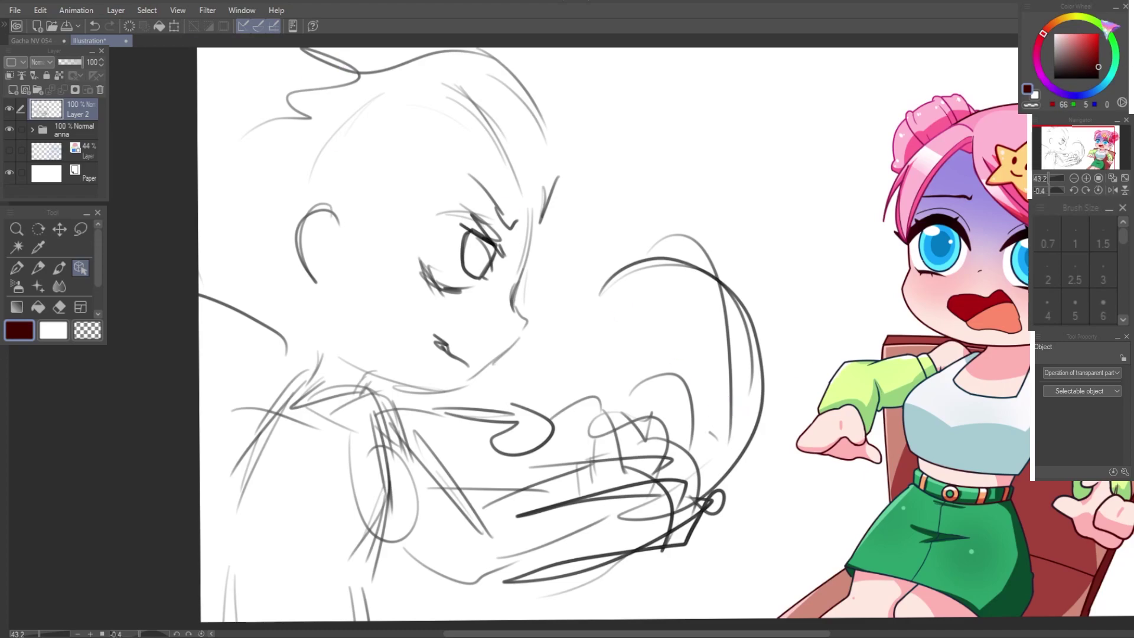
pyautogui.scroll(-2, 620, 327)
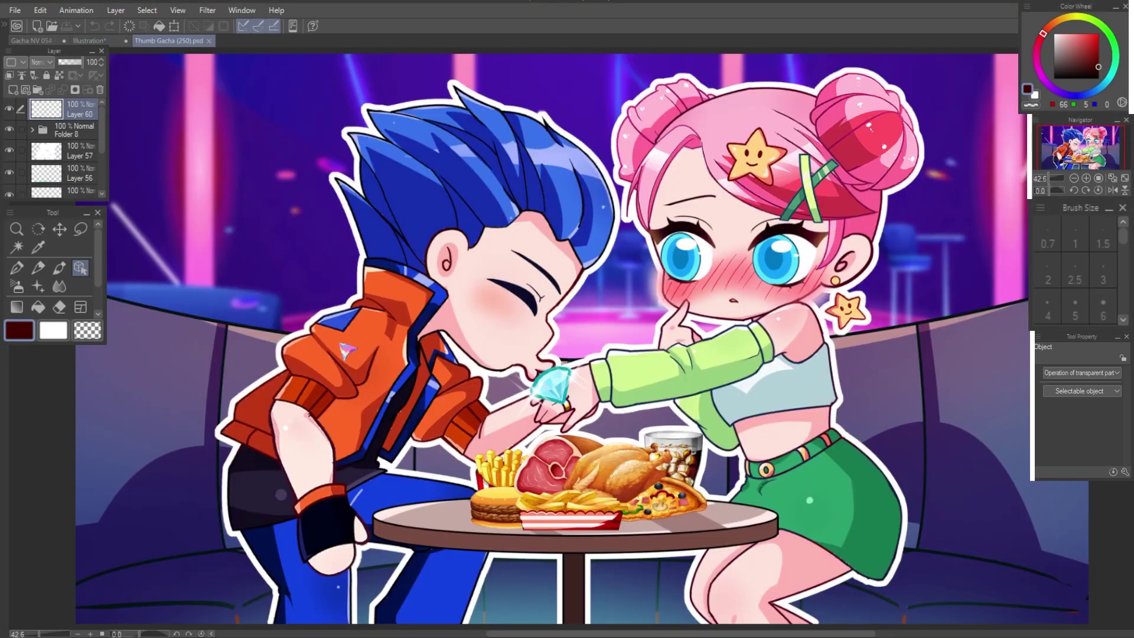
# Step: Copy the alex folder holding the blue-haired boy from the Thumb Gacha document
pyautogui.click(51, 132)
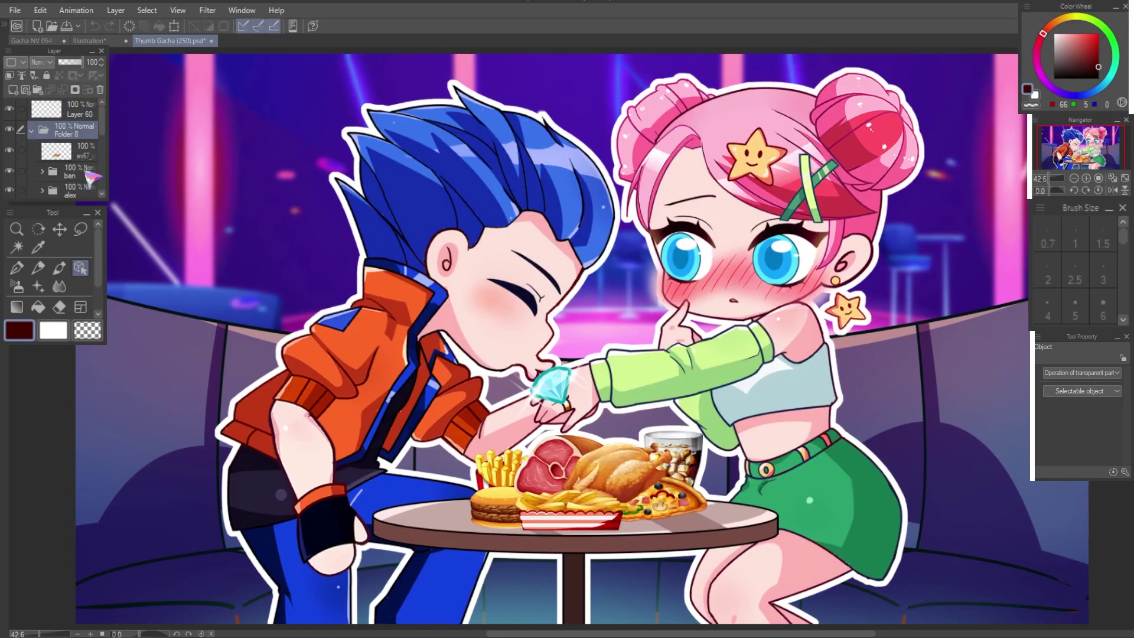
pyautogui.click(31, 132)
pyautogui.click(71, 174)
pyautogui.click(32, 42)
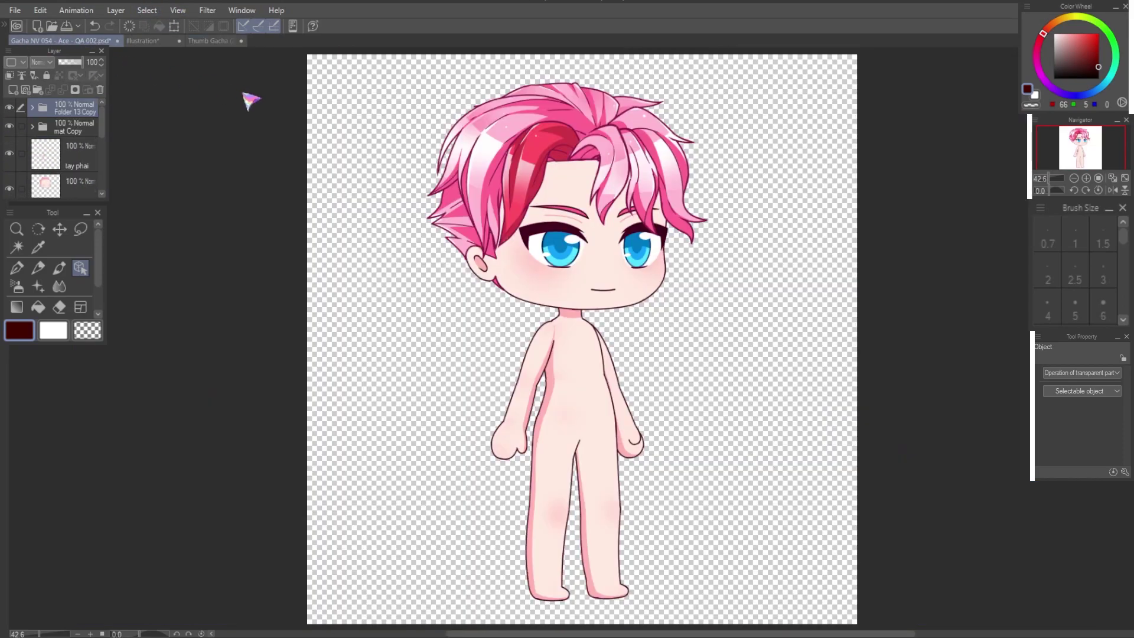
pyautogui.click(139, 43)
# Step: Paste the boy into the Illustration and tint the alex Copy folder pale blue
pyautogui.hotkey('ctrl', 'v')
pyautogui.hotkey('ctrl', 't')
pyautogui.scroll(-3, 535, 441)
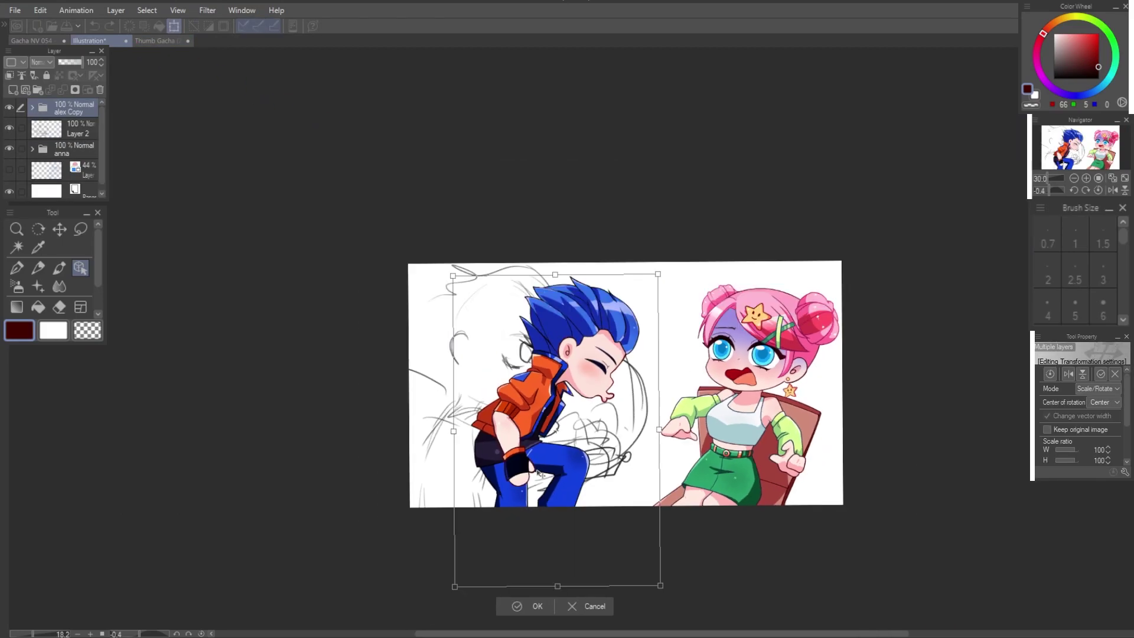
pyautogui.scroll(-2, 549, 413)
pyautogui.scroll(-2, 561, 384)
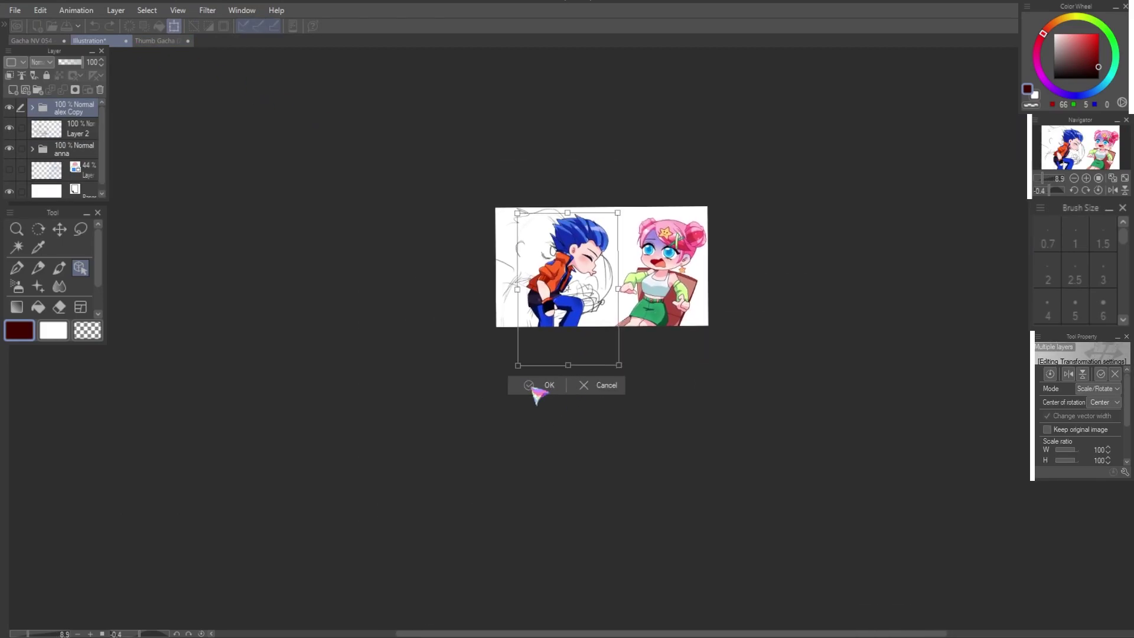
pyautogui.click(535, 390)
pyautogui.scroll(4, 508, 449)
pyautogui.scroll(4, 505, 451)
pyautogui.scroll(3, 502, 452)
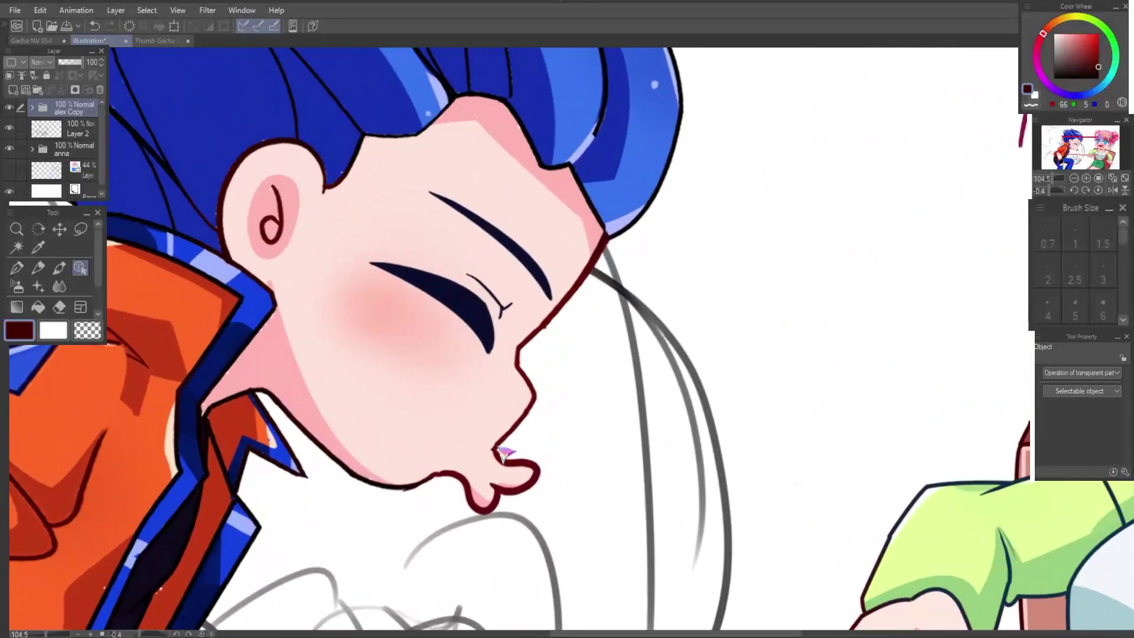
pyautogui.scroll(-5, 392, 439)
pyautogui.scroll(-2, 392, 439)
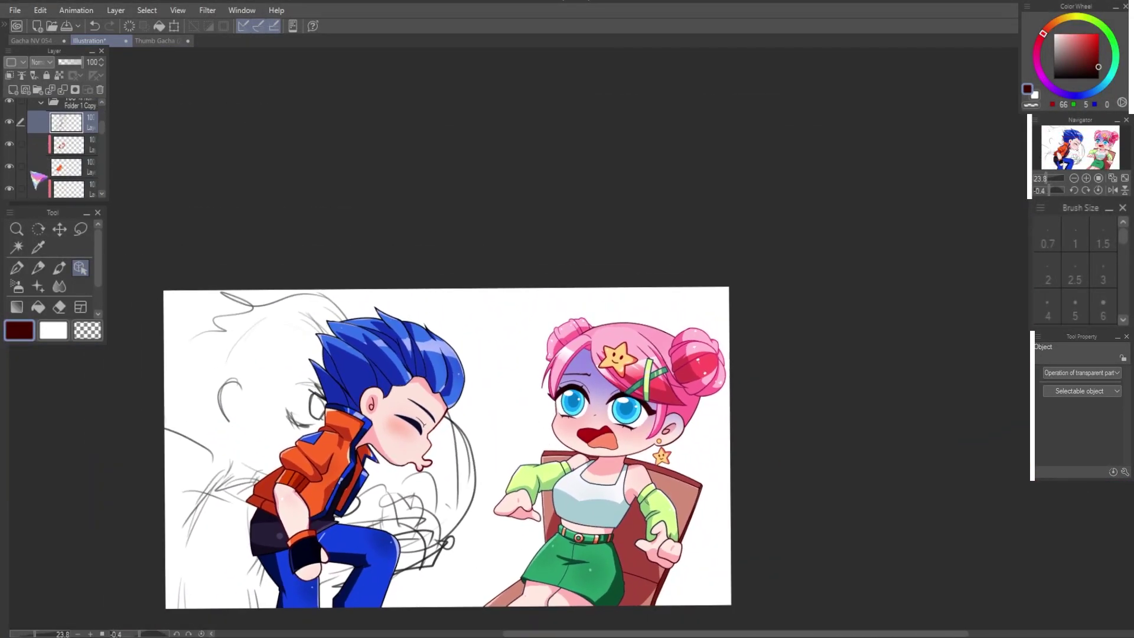
pyautogui.scroll(3, 37, 178)
pyautogui.click(59, 149)
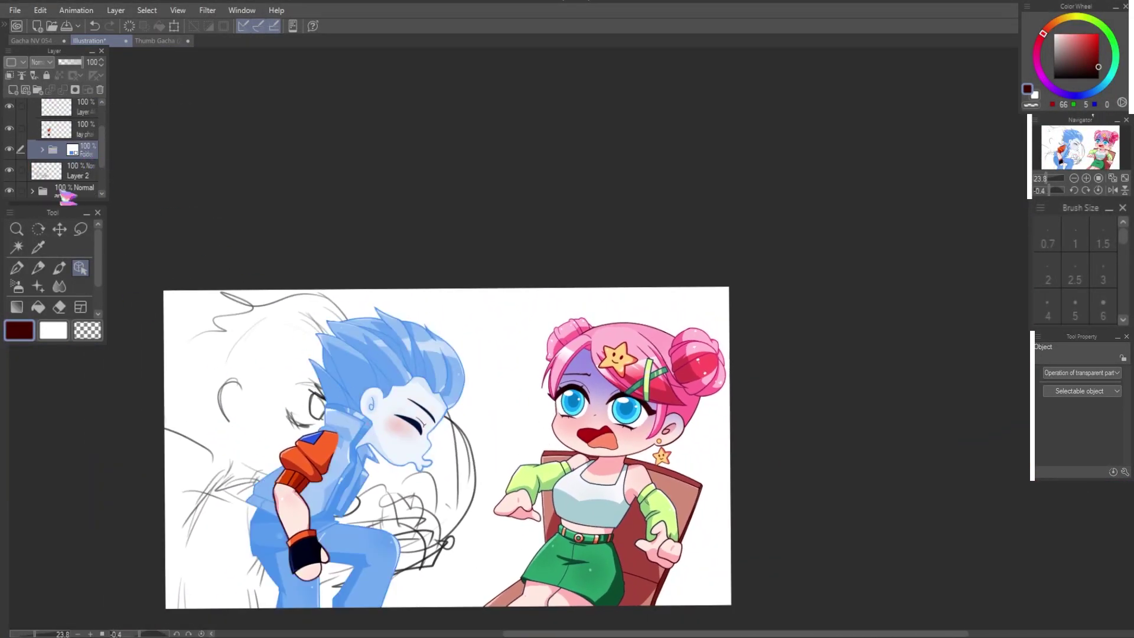
pyautogui.click(42, 149)
pyautogui.scroll(-3, 298, 286)
# Step: Scale the boy to about 141% and rotate him roughly 20° counter-clockwise
pyautogui.hotkey('ctrl', 't')
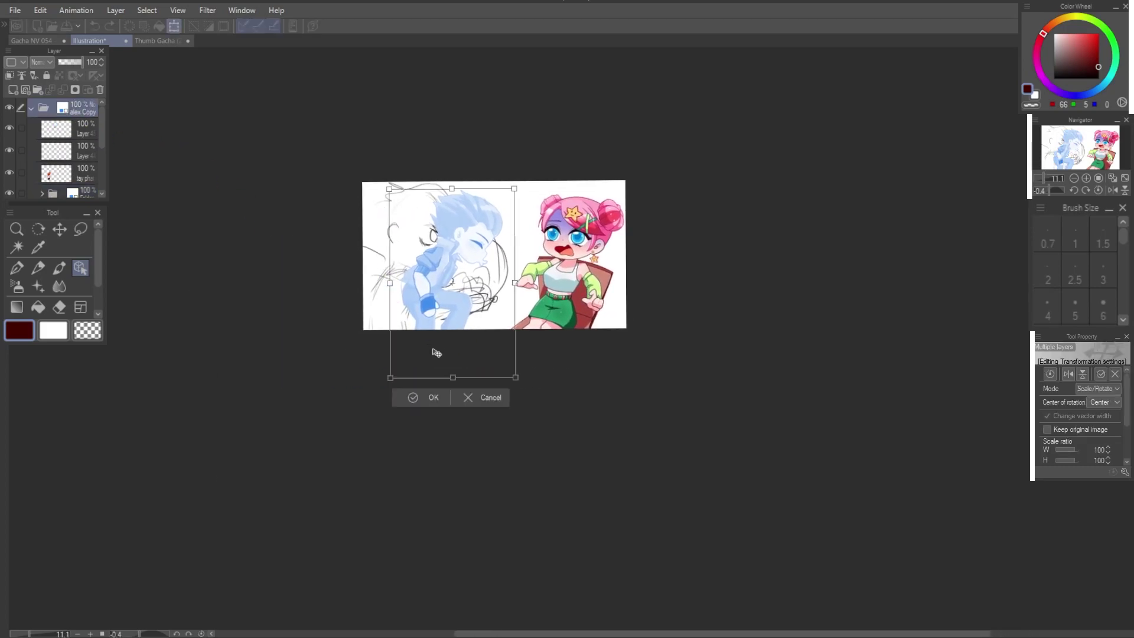
pyautogui.moveTo(489, 372); pyautogui.dragTo(525, 444)
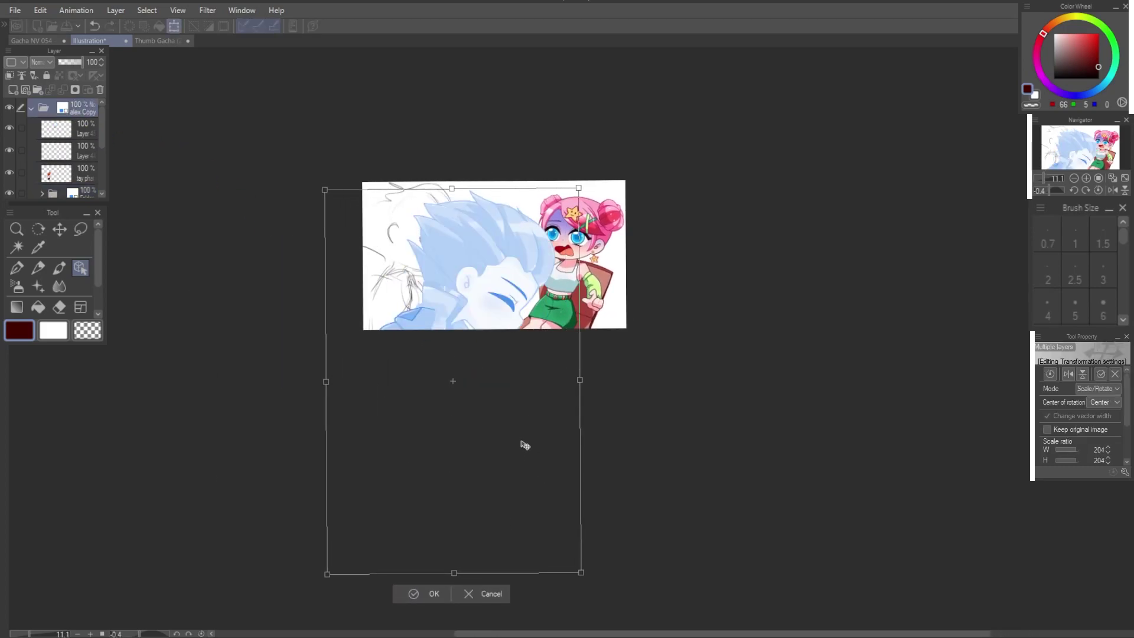
pyautogui.moveTo(543, 172); pyautogui.dragTo(462, 176)
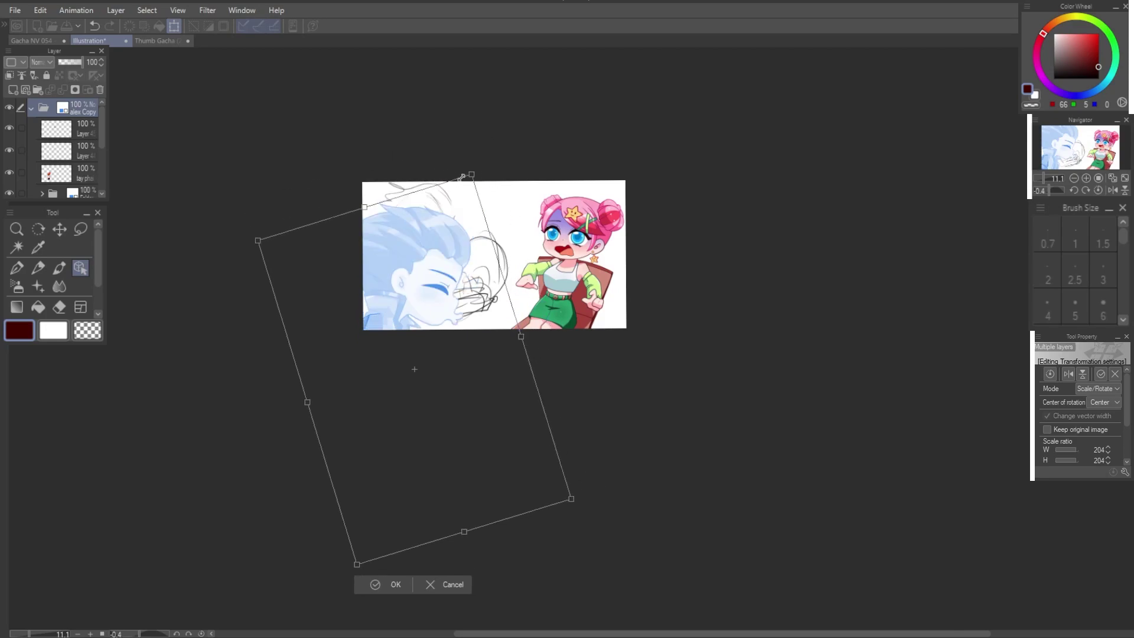
pyautogui.moveTo(357, 563); pyautogui.dragTo(361, 478)
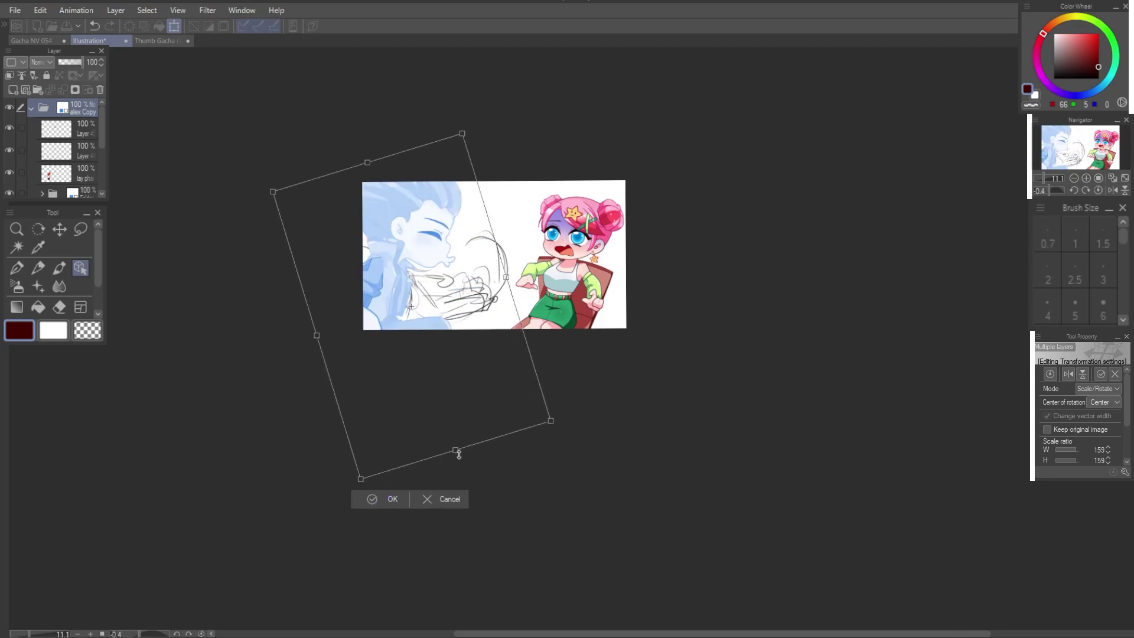
pyautogui.moveTo(459, 454); pyautogui.dragTo(440, 362)
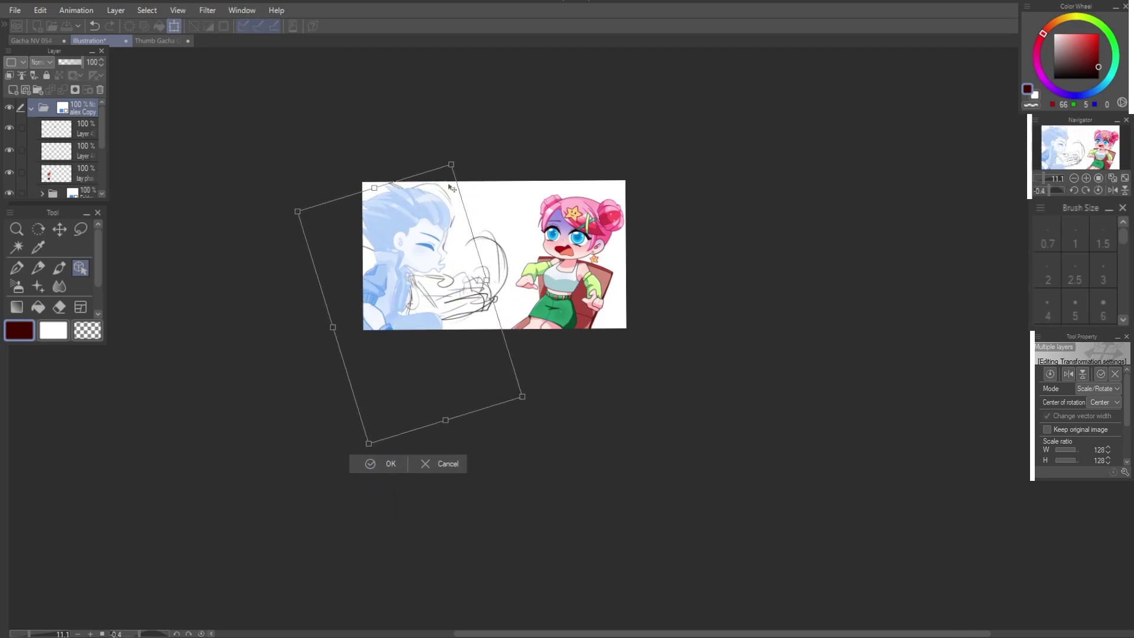
pyautogui.moveTo(451, 188); pyautogui.dragTo(435, 271)
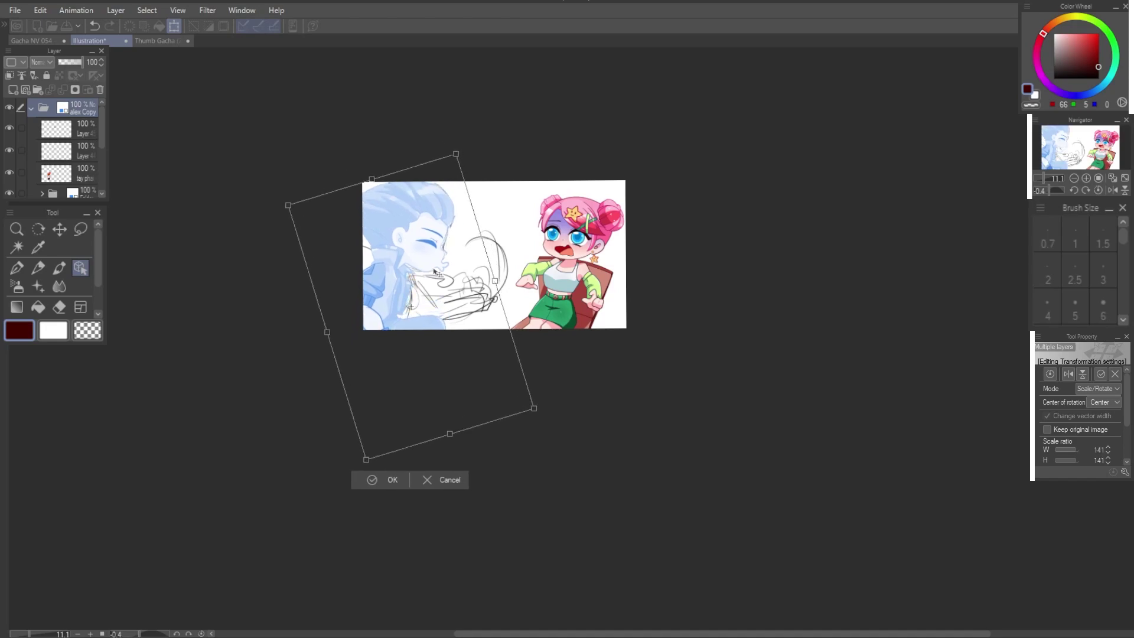
pyautogui.moveTo(450, 434); pyautogui.dragTo(448, 394)
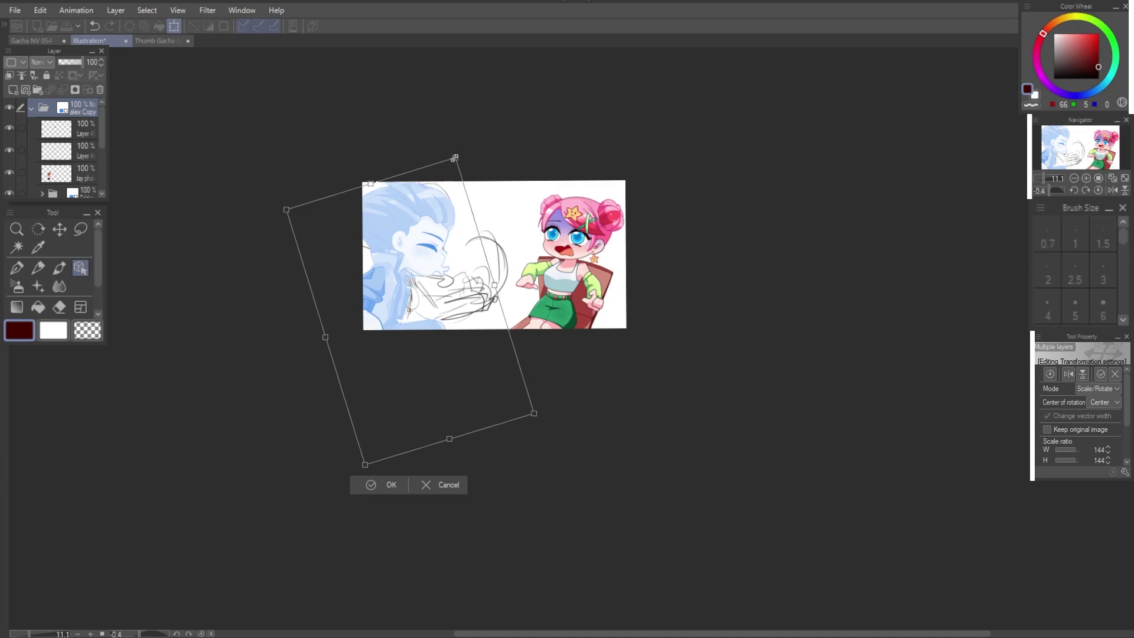
pyautogui.moveTo(463, 162); pyautogui.dragTo(456, 210)
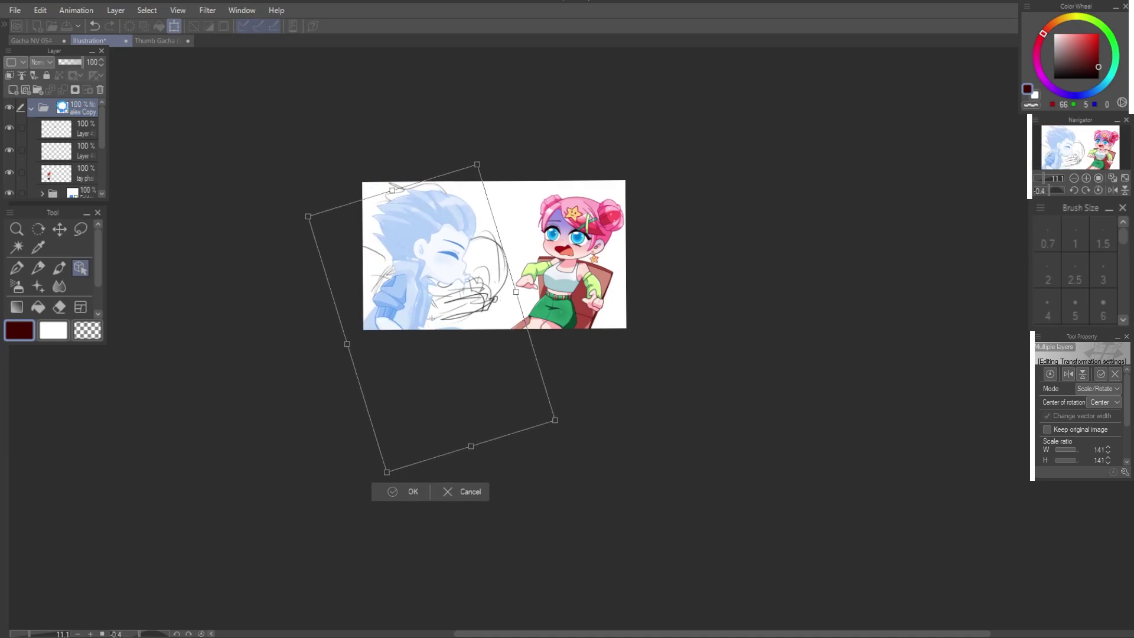
pyautogui.press('Return')
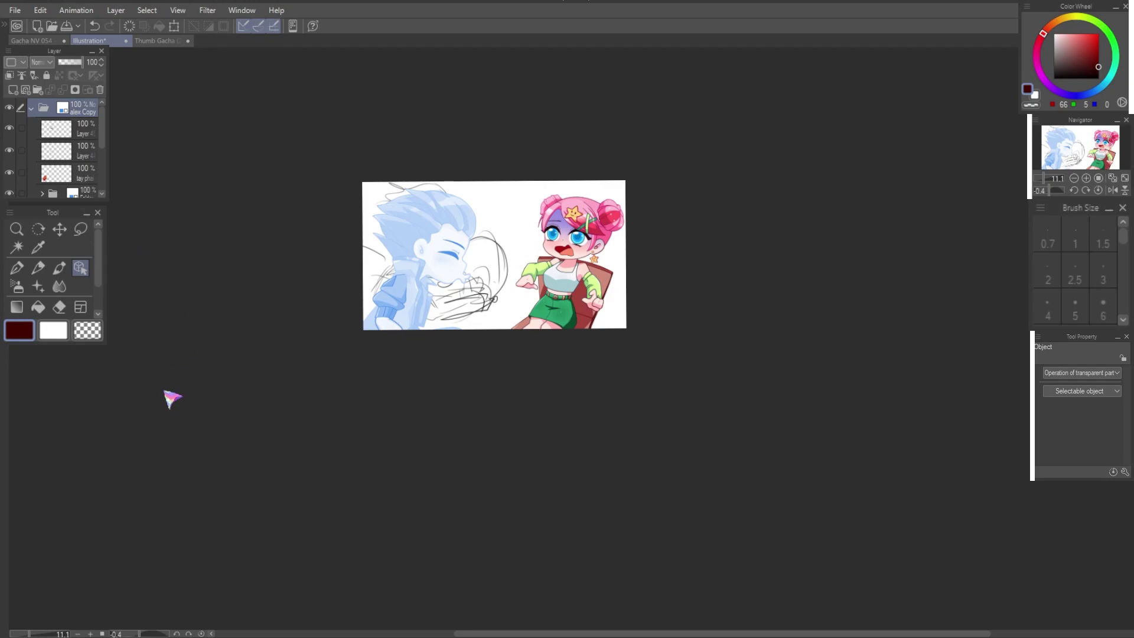
# Step: Add Layer 25 for inking and lower the boy reference opacity to 69%
pyautogui.click(25, 90)
pyautogui.click(46, 131)
pyautogui.moveTo(83, 61); pyautogui.dragTo(75, 62)
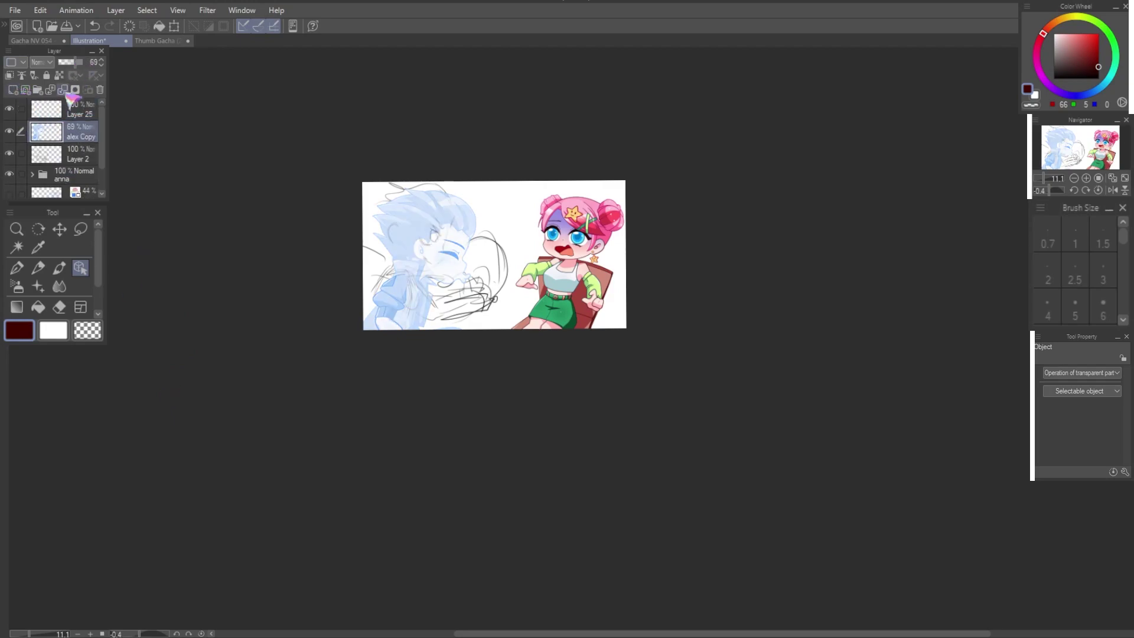
pyautogui.click(47, 109)
pyautogui.scroll(3, 425, 221)
pyautogui.scroll(1, 430, 225)
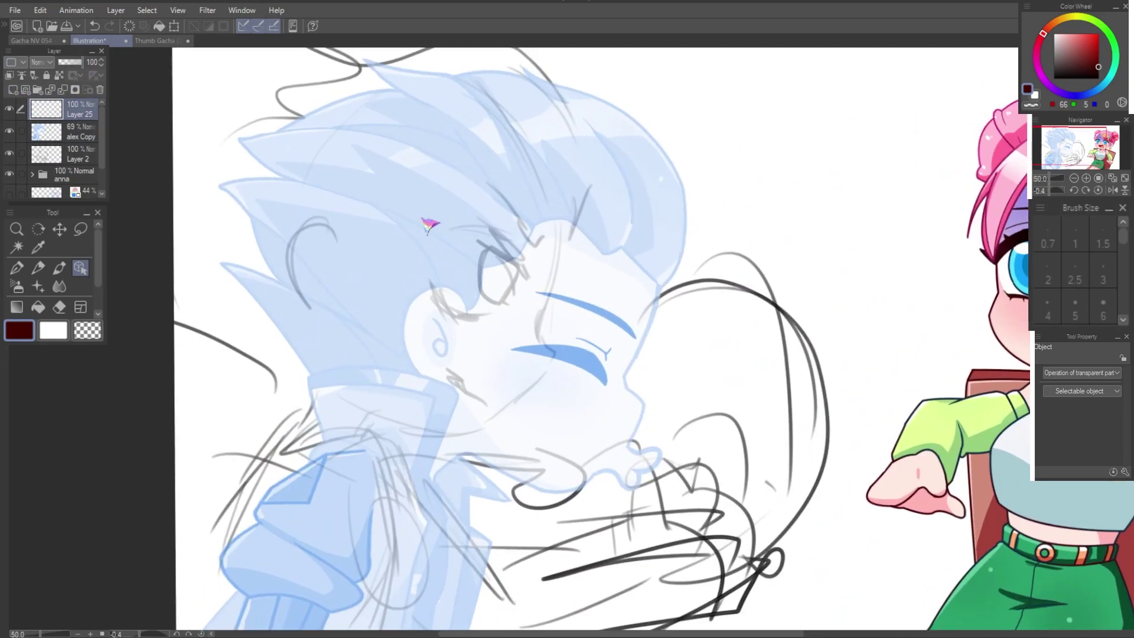
pyautogui.press('u')
pyautogui.scroll(1, 429, 225)
pyautogui.scroll(1, 590, 266)
# Step: Ink the boy's face profile in dark maroon at size 12, down toward the nose
pyautogui.moveTo(732, 200); pyautogui.dragTo(674, 346)
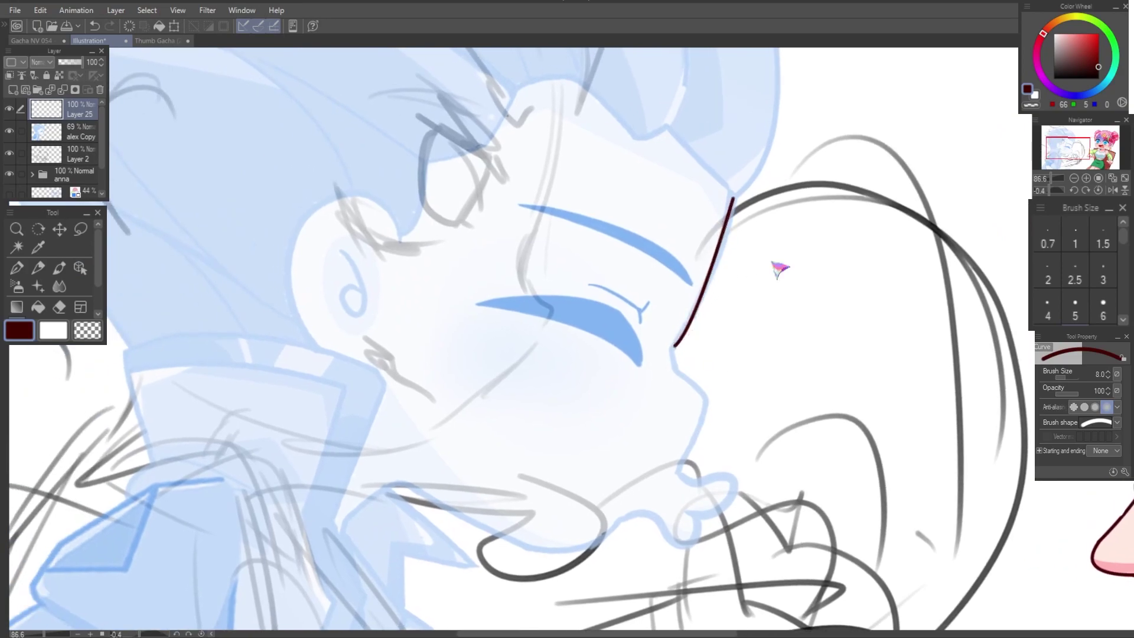
pyautogui.hotkey('ctrl', 'z')
pyautogui.press(']')
pyautogui.press(']')
pyautogui.moveTo(723, 227); pyautogui.dragTo(675, 348)
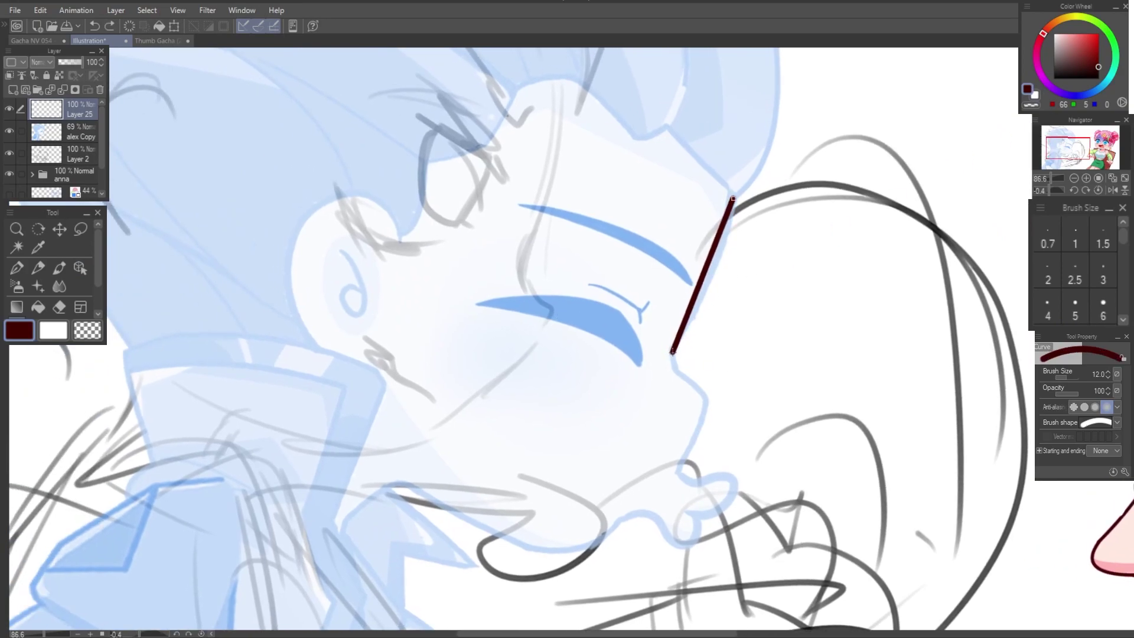
pyautogui.click(698, 317)
pyautogui.scroll(2, 673, 353)
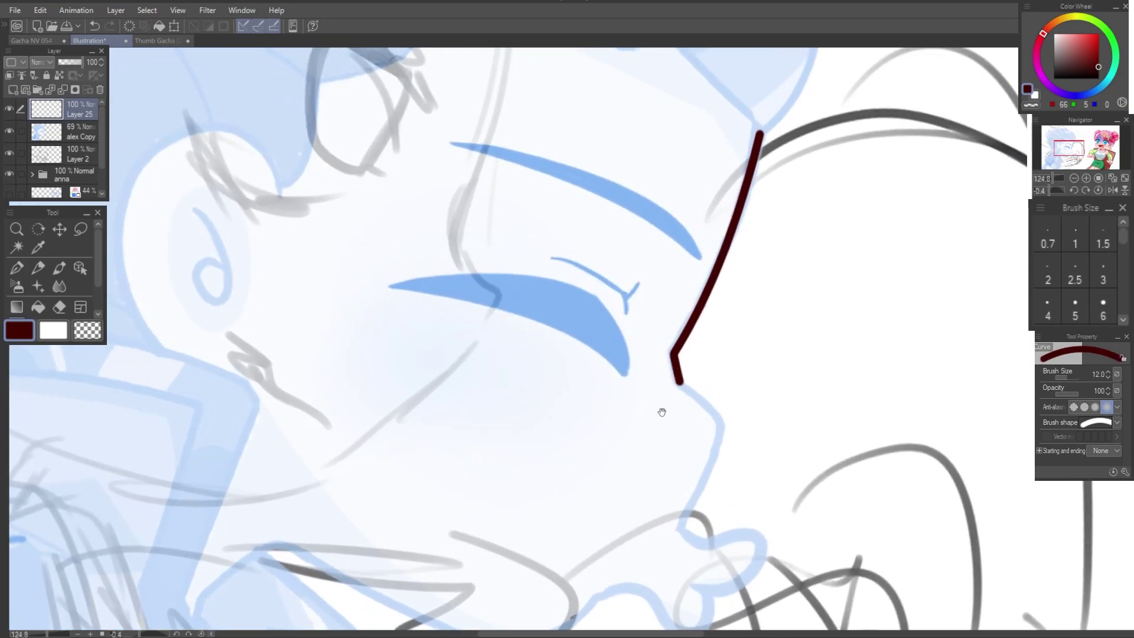
pyautogui.moveTo(661, 412); pyautogui.dragTo(690, 314)
pyautogui.click(748, 318)
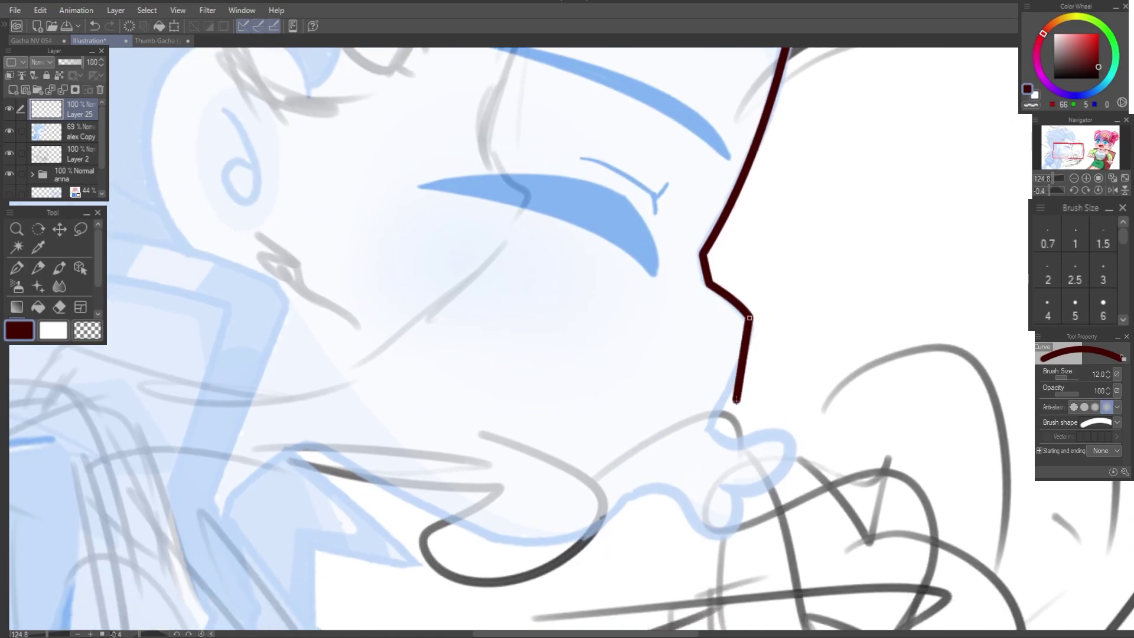
# Step: Trace the jawline and chin outline with curves down toward the collar
pyautogui.moveTo(694, 437); pyautogui.dragTo(744, 371)
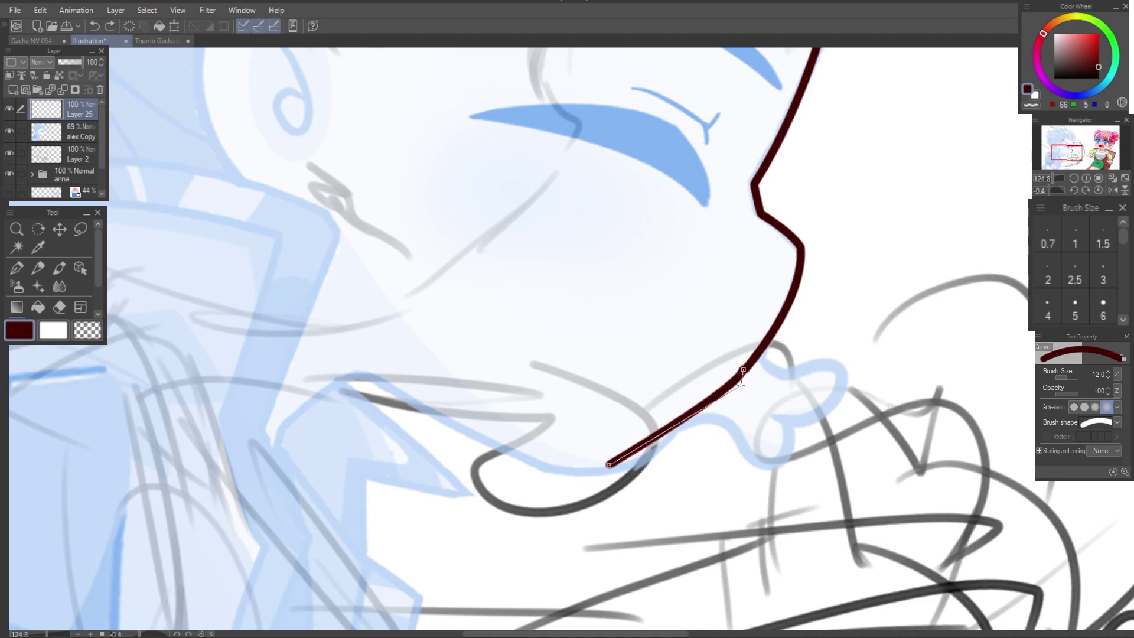
pyautogui.click(749, 367)
pyautogui.moveTo(619, 463); pyautogui.dragTo(699, 514)
pyautogui.click(699, 514)
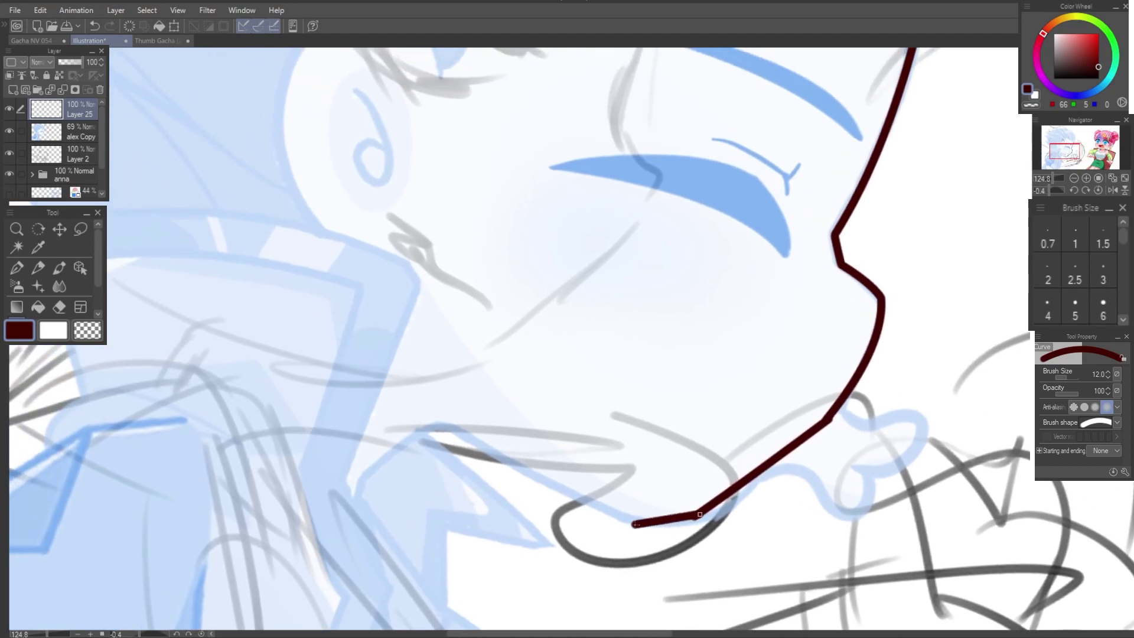
pyautogui.click(455, 431)
pyautogui.hotkey('ctrl', 'z')
pyautogui.click(502, 455)
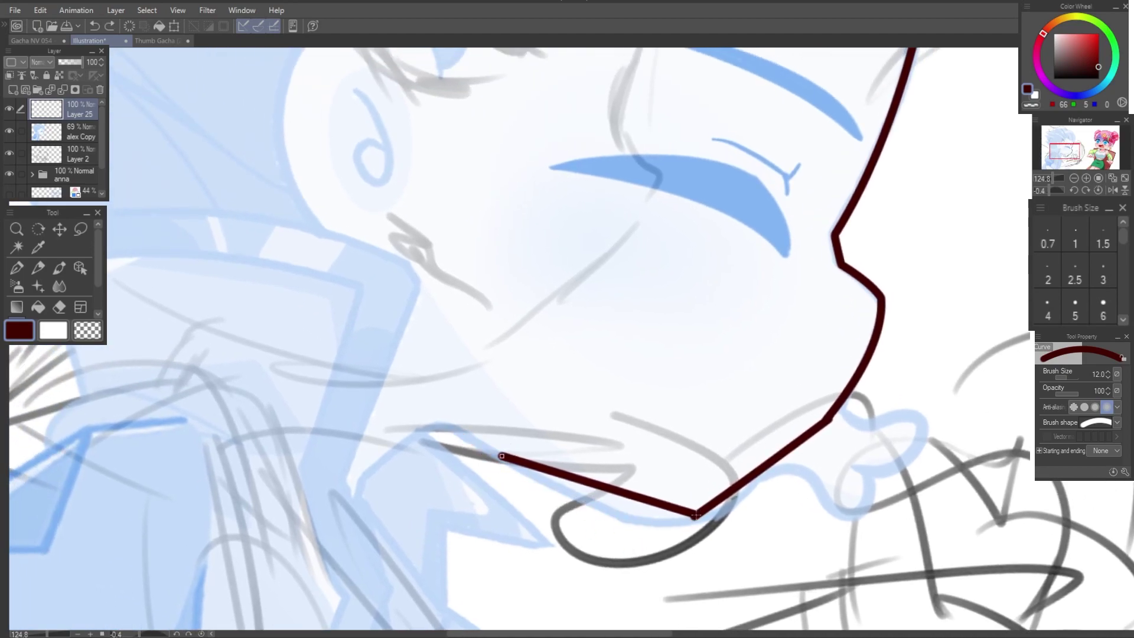
pyautogui.click(586, 555)
pyautogui.moveTo(488, 496); pyautogui.dragTo(591, 503)
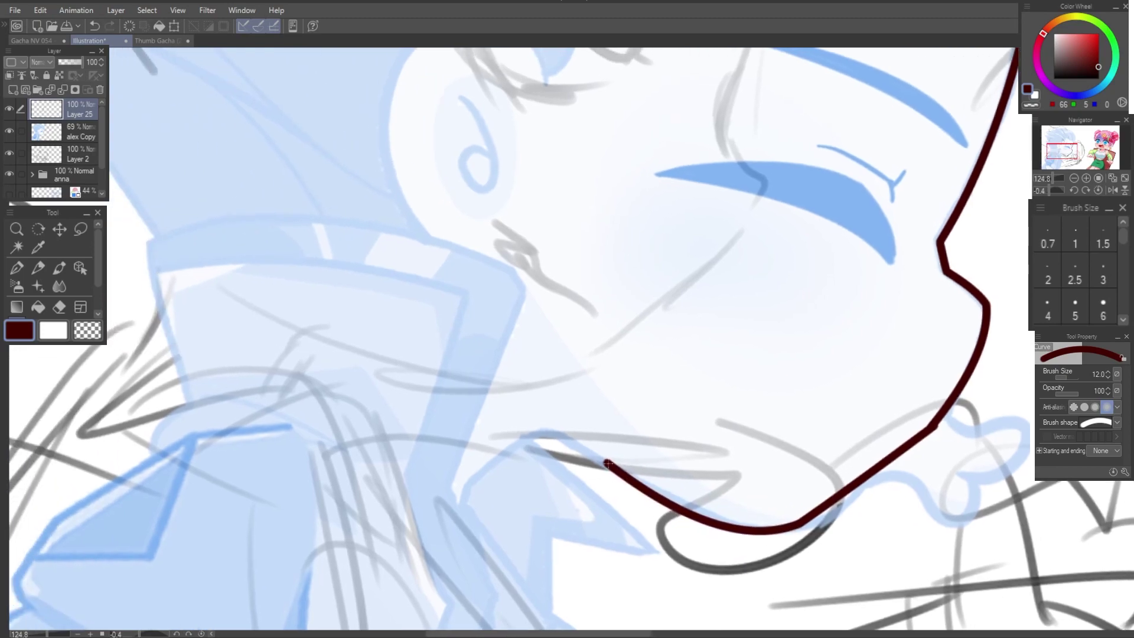
pyautogui.click(560, 429)
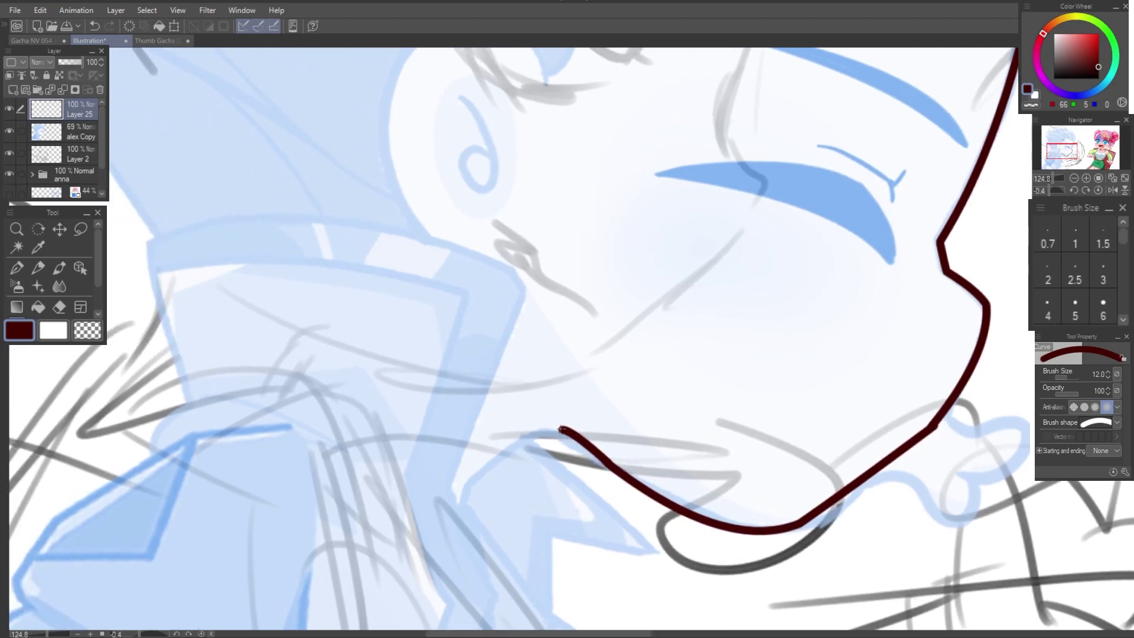
pyautogui.click(512, 449)
# Step: Trace the right outline of the hair up to its top and tip
pyautogui.moveTo(512, 448); pyautogui.dragTo(625, 337)
pyautogui.scroll(-2, 567, 429)
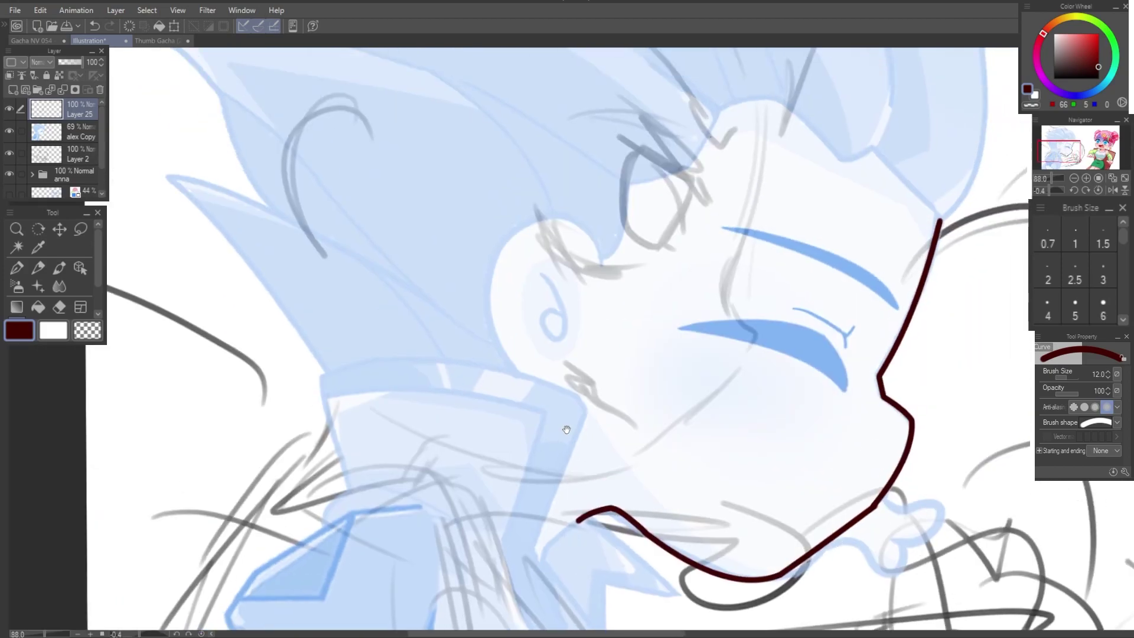
pyautogui.moveTo(566, 429); pyautogui.dragTo(425, 499)
pyautogui.moveTo(781, 237); pyautogui.dragTo(800, 460)
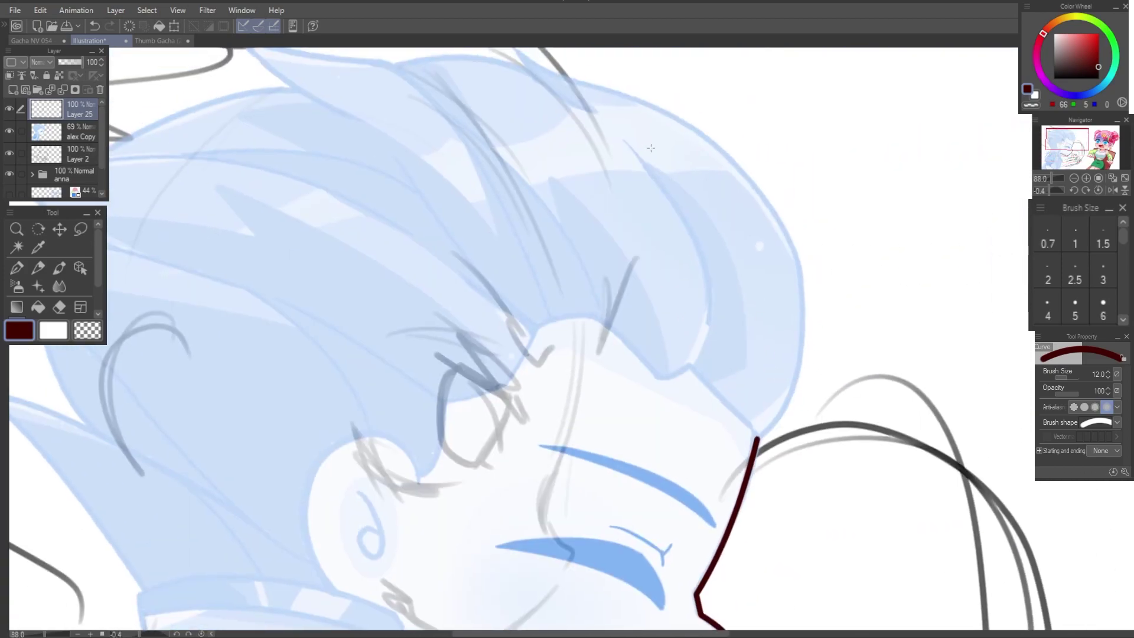
pyautogui.moveTo(637, 156); pyautogui.dragTo(941, 261)
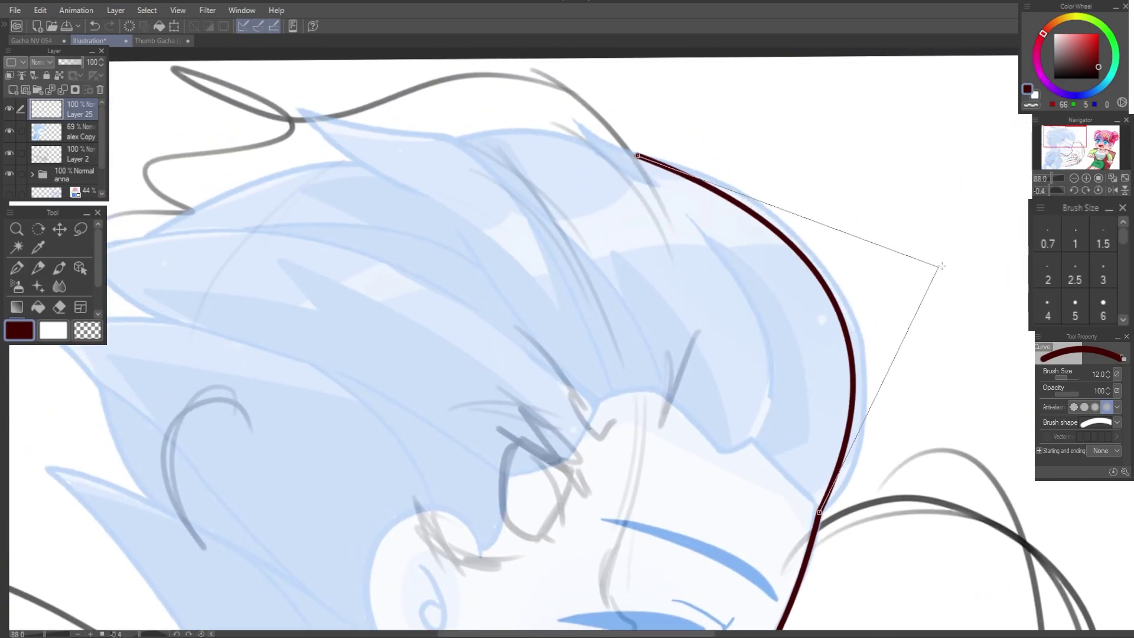
pyautogui.hotkey('ctrl', 'z')
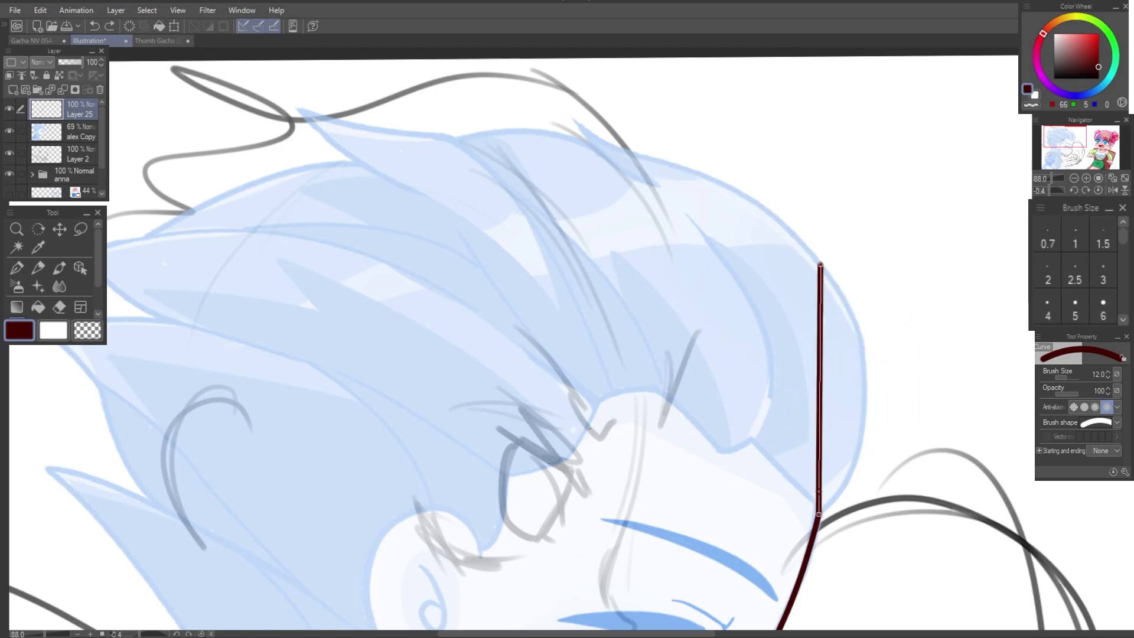
pyautogui.moveTo(819, 265); pyautogui.dragTo(895, 346)
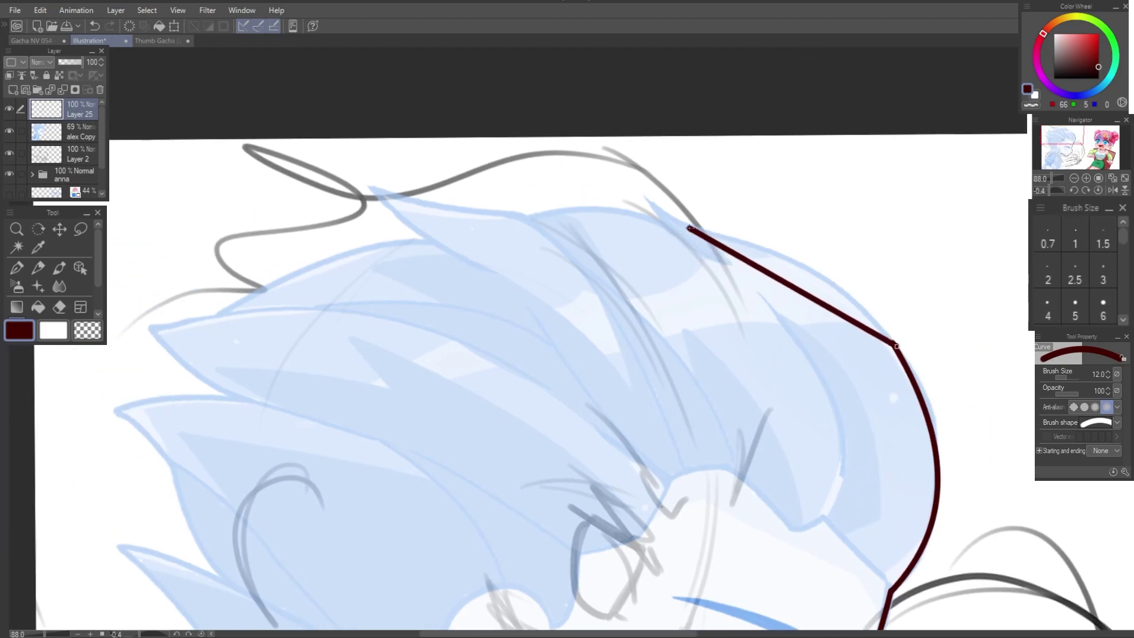
pyautogui.moveTo(688, 228); pyautogui.dragTo(762, 233)
pyautogui.hotkey('ctrl', 'z')
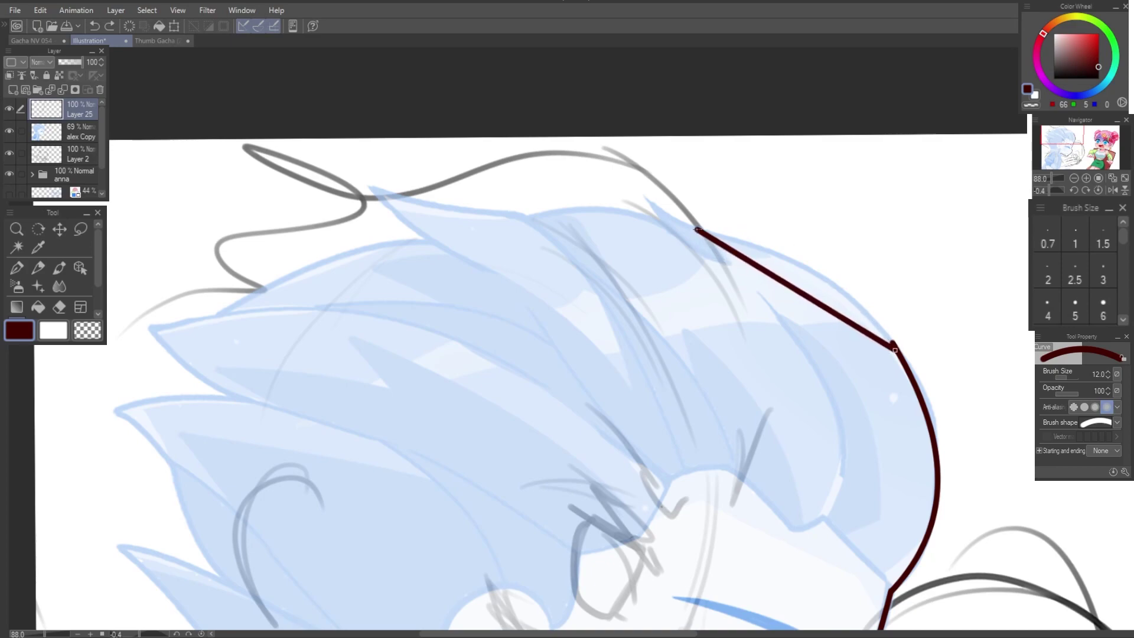
pyautogui.hotkey('ctrl', 'z')
pyautogui.moveTo(895, 347); pyautogui.dragTo(648, 198)
pyautogui.click(718, 233)
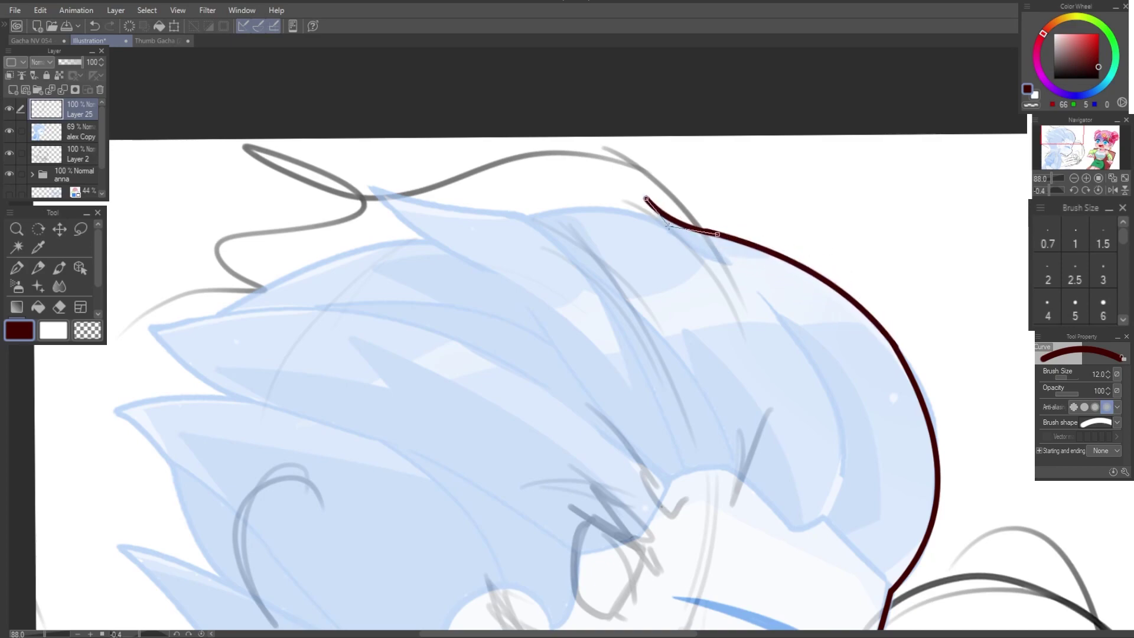
pyautogui.click(646, 204)
# Step: Curve the hair crown and spike tip, erasing the overlap at the stroke junction
pyautogui.press('e')
pyautogui.press('u')
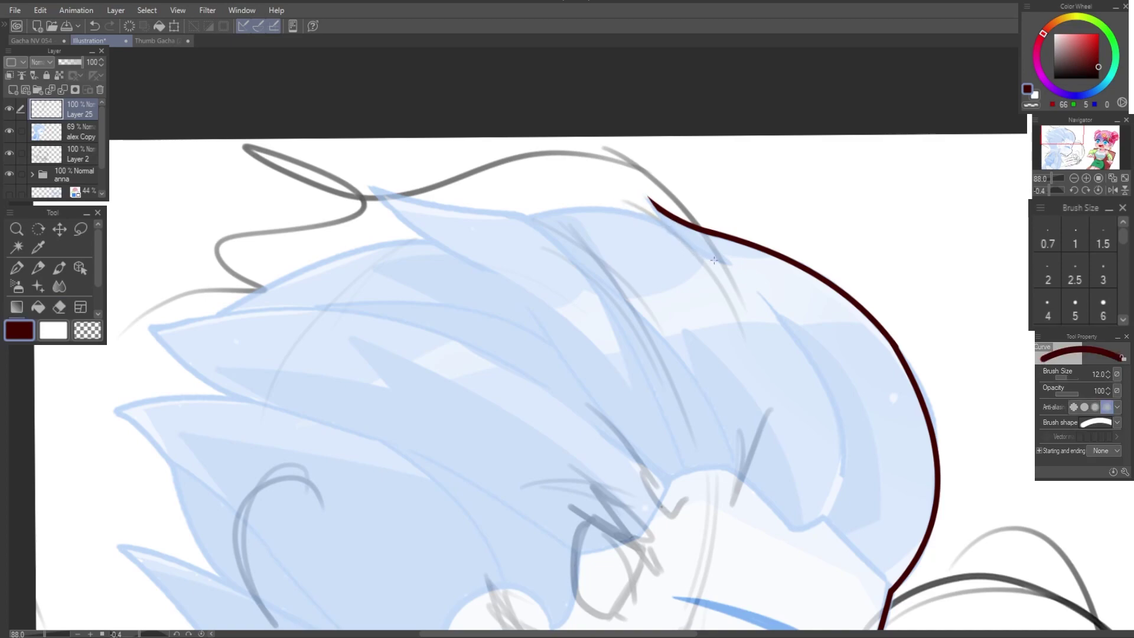
pyautogui.moveTo(720, 263)
pyautogui.mouseDown()
pyautogui.moveTo(529, 216)
pyautogui.moveTo(665, 258)
pyautogui.moveTo(514, 227)
pyautogui.moveTo(639, 313)
pyautogui.mouseUp()
pyautogui.click(628, 189)
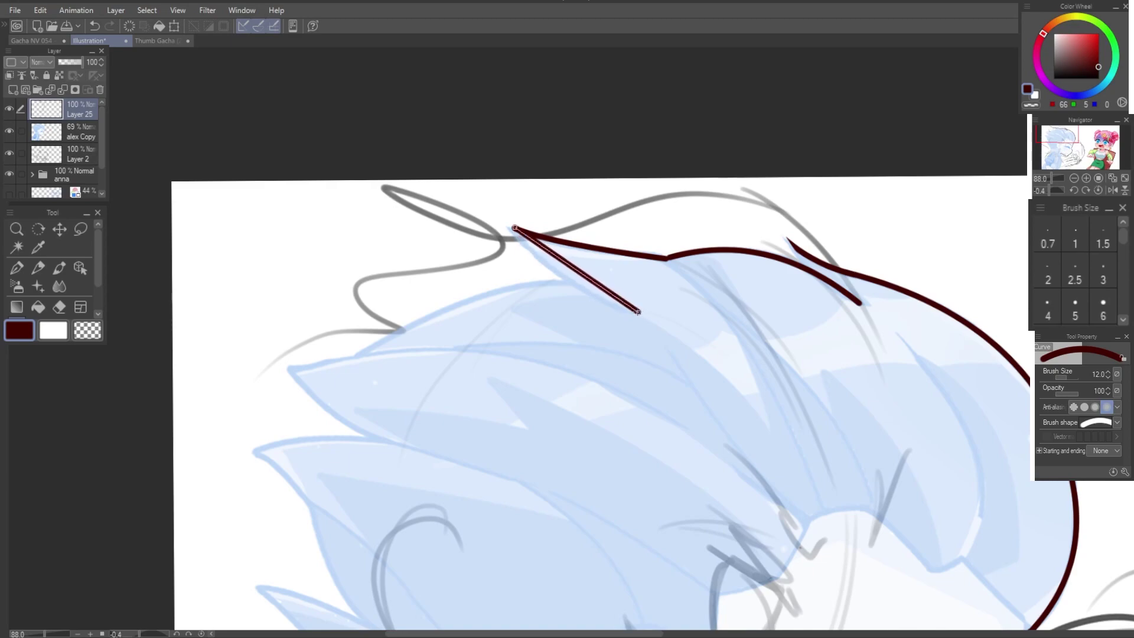
pyautogui.click(552, 280)
pyautogui.press('e')
pyautogui.click(516, 211)
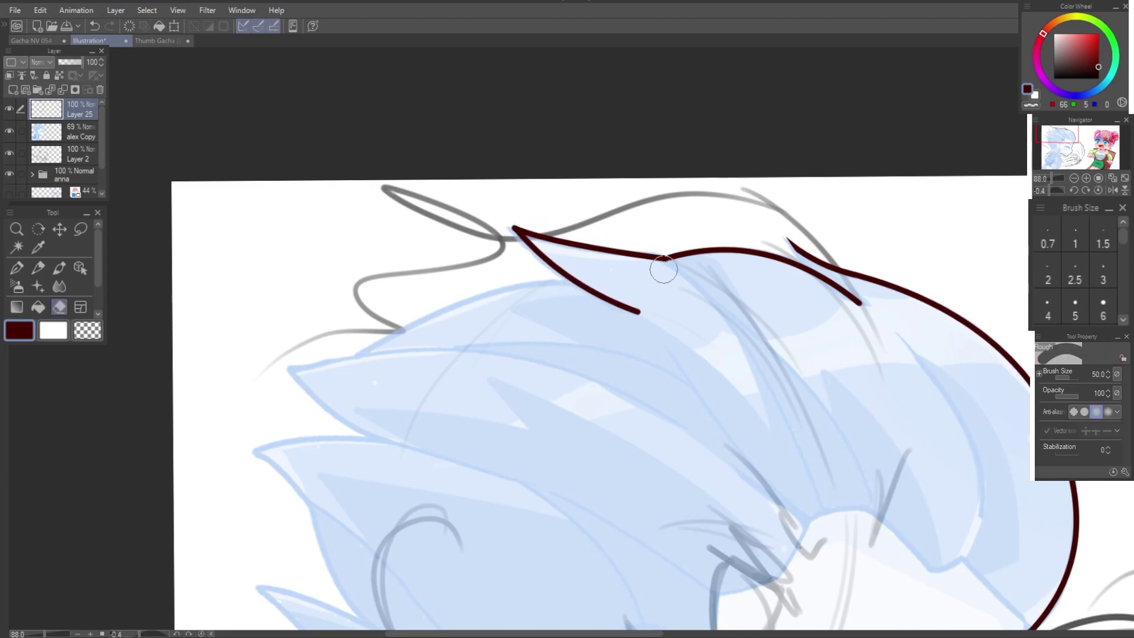
pyautogui.press('p')
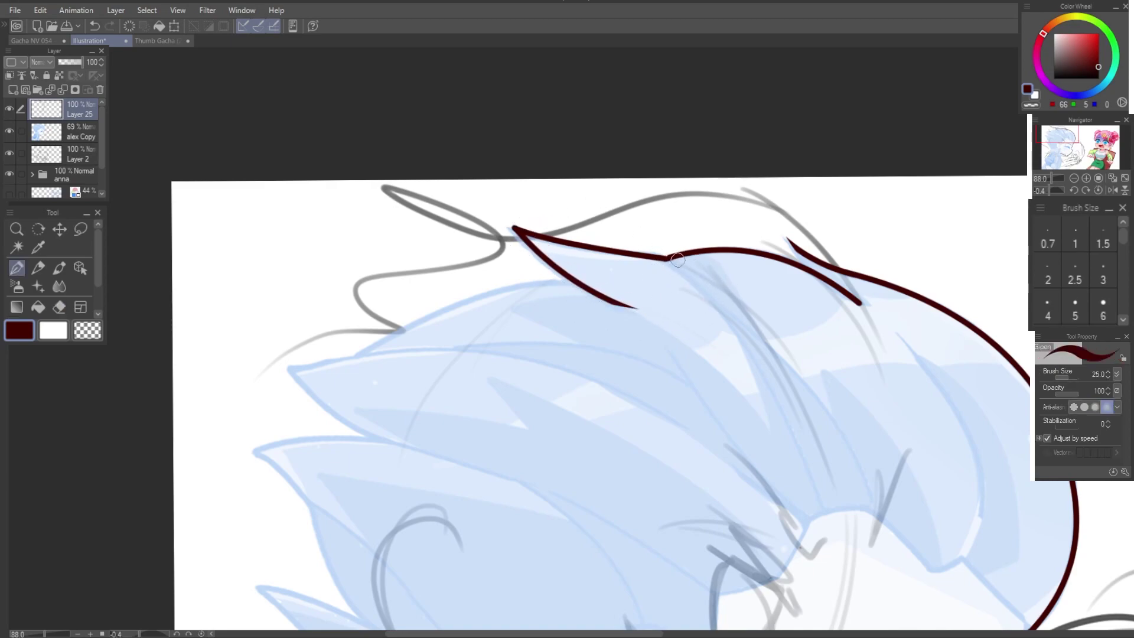
# Step: Hide the grey sketch layer and return to Layer 25 for curve inking
pyautogui.moveTo(517, 382); pyautogui.dragTo(465, 314)
pyautogui.scroll(-1, 103, 151)
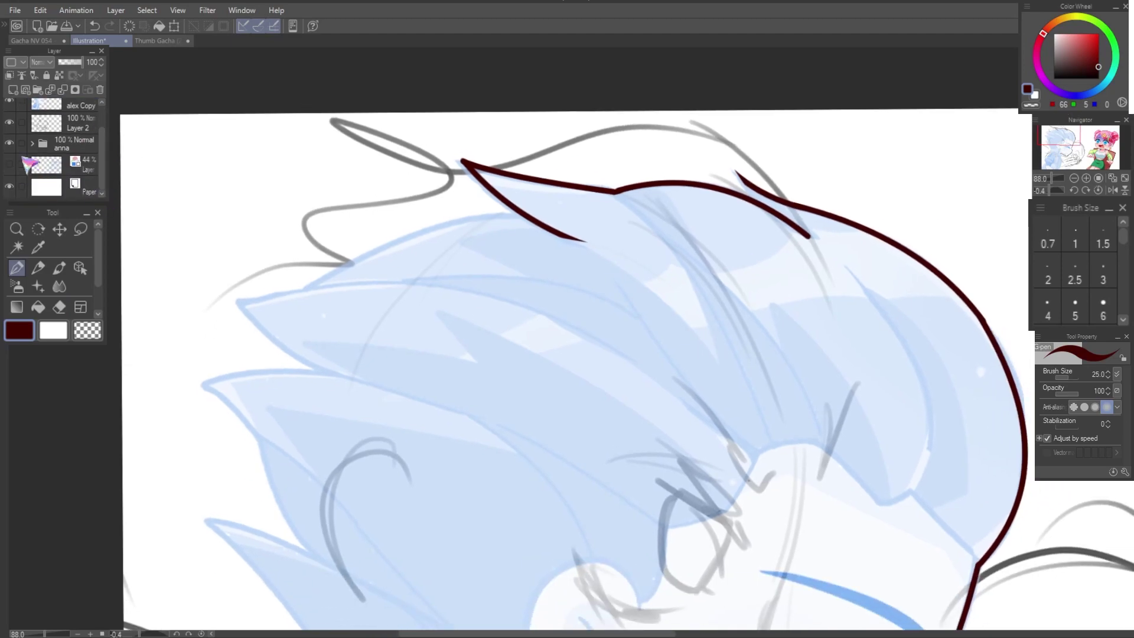
pyautogui.click(9, 123)
pyautogui.hotkey('ctrl', 'shift', 'n')
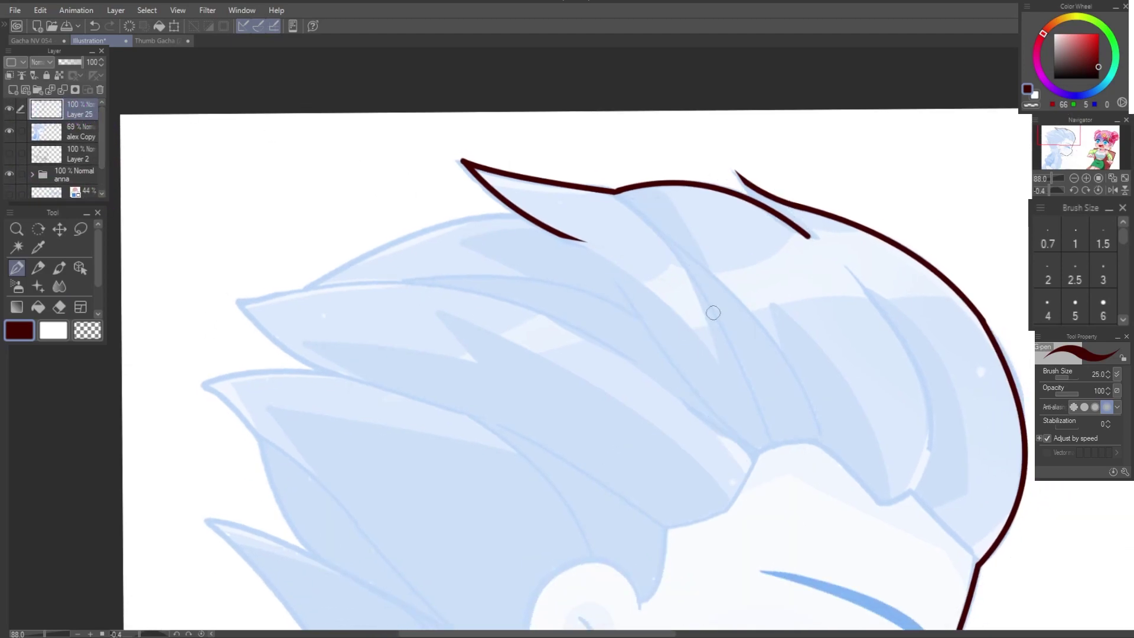
pyautogui.press('u')
pyautogui.moveTo(627, 197); pyautogui.dragTo(806, 420)
pyautogui.press('Escape')
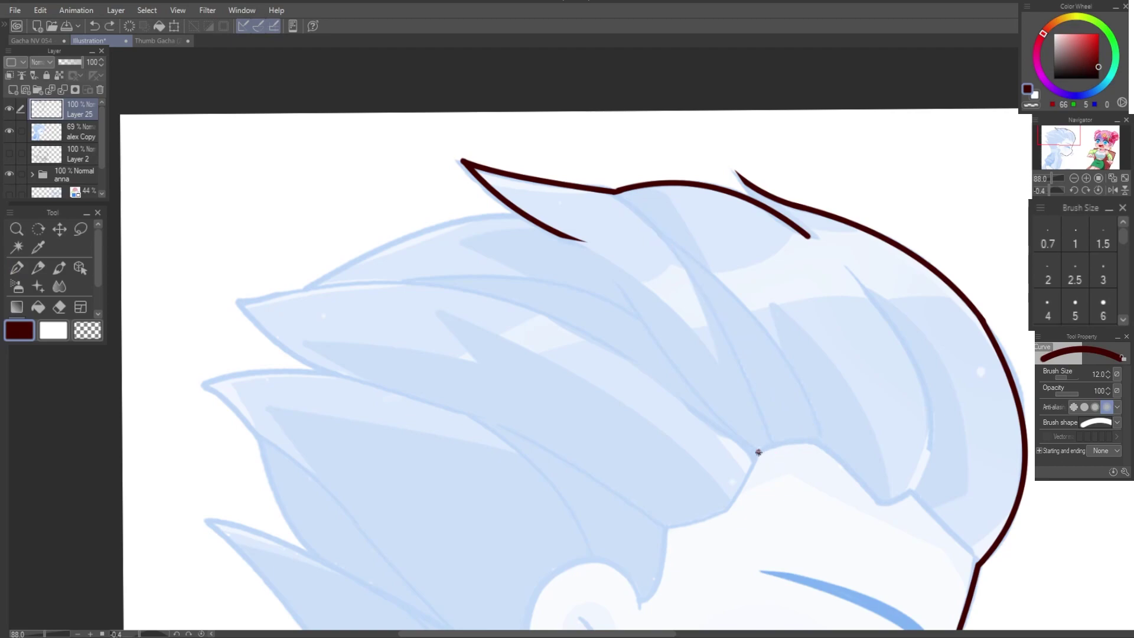
# Step: Ink the fringe outline and the hairline down to the ear
pyautogui.click(818, 444)
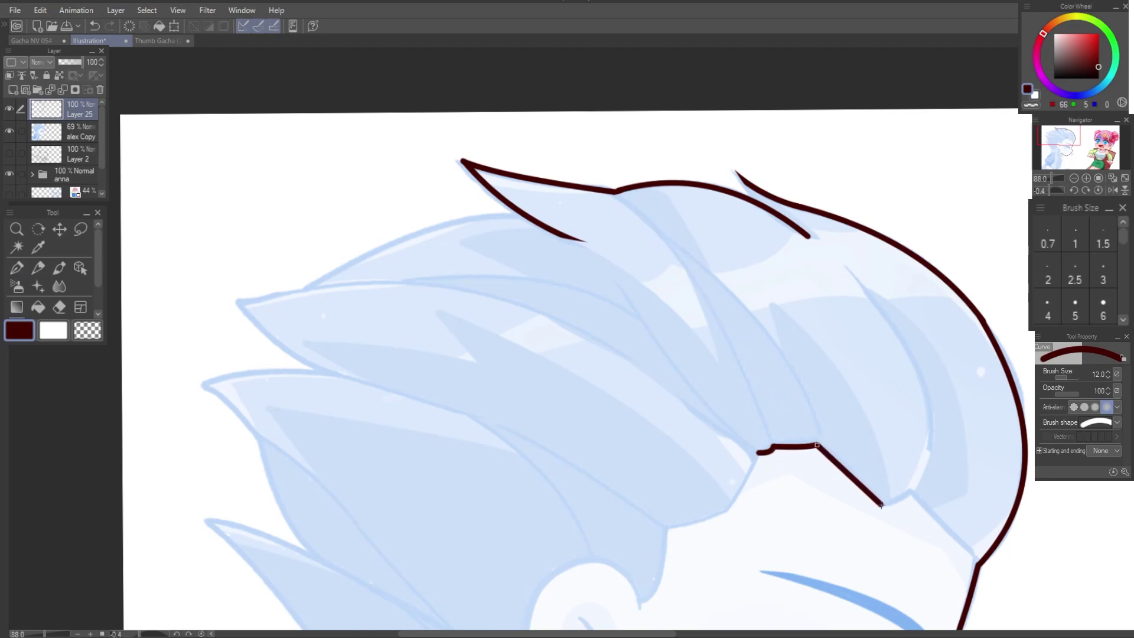
pyautogui.moveTo(880, 505); pyautogui.dragTo(837, 365)
pyautogui.click(837, 365)
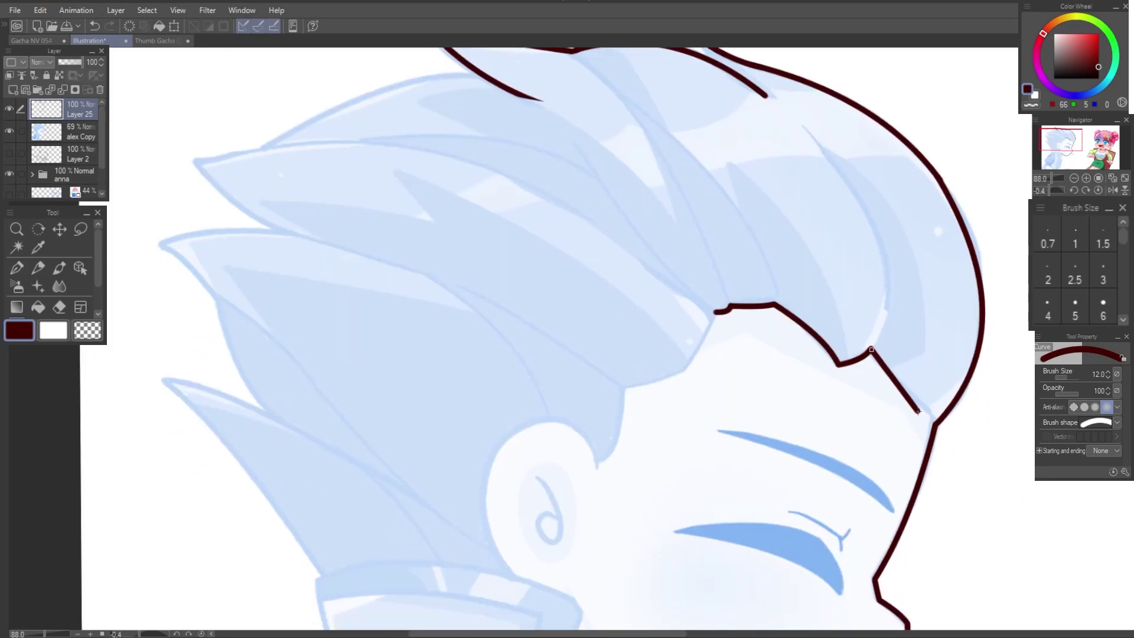
pyautogui.click(932, 424)
pyautogui.moveTo(734, 366); pyautogui.dragTo(845, 361)
pyautogui.moveTo(826, 308); pyautogui.dragTo(792, 367)
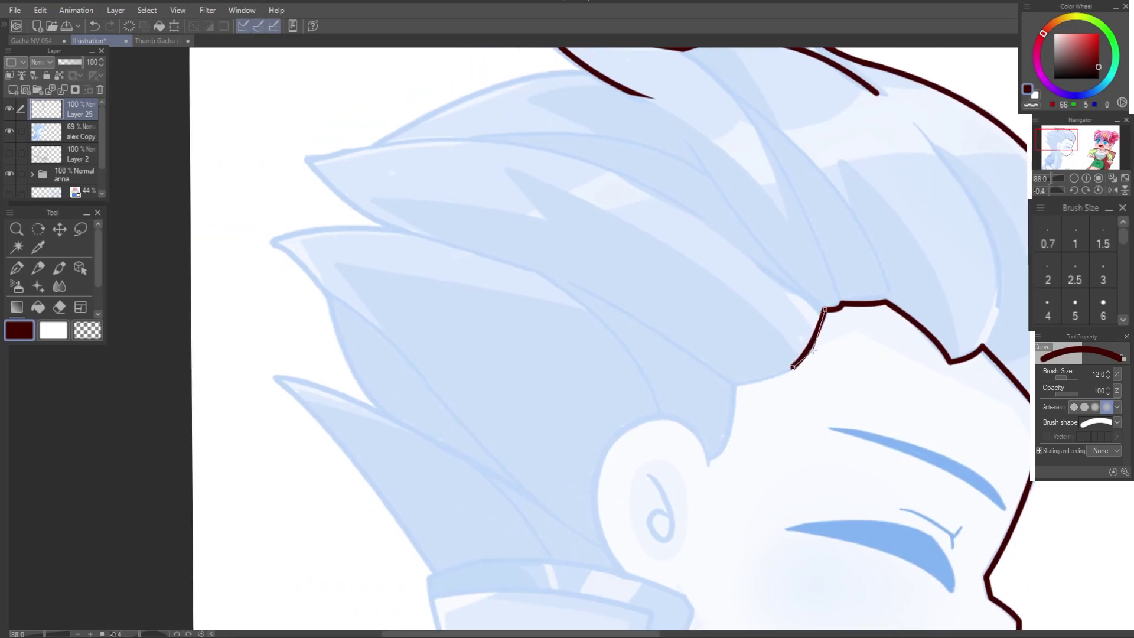
pyautogui.click(730, 385)
pyautogui.moveTo(731, 385); pyautogui.dragTo(797, 322)
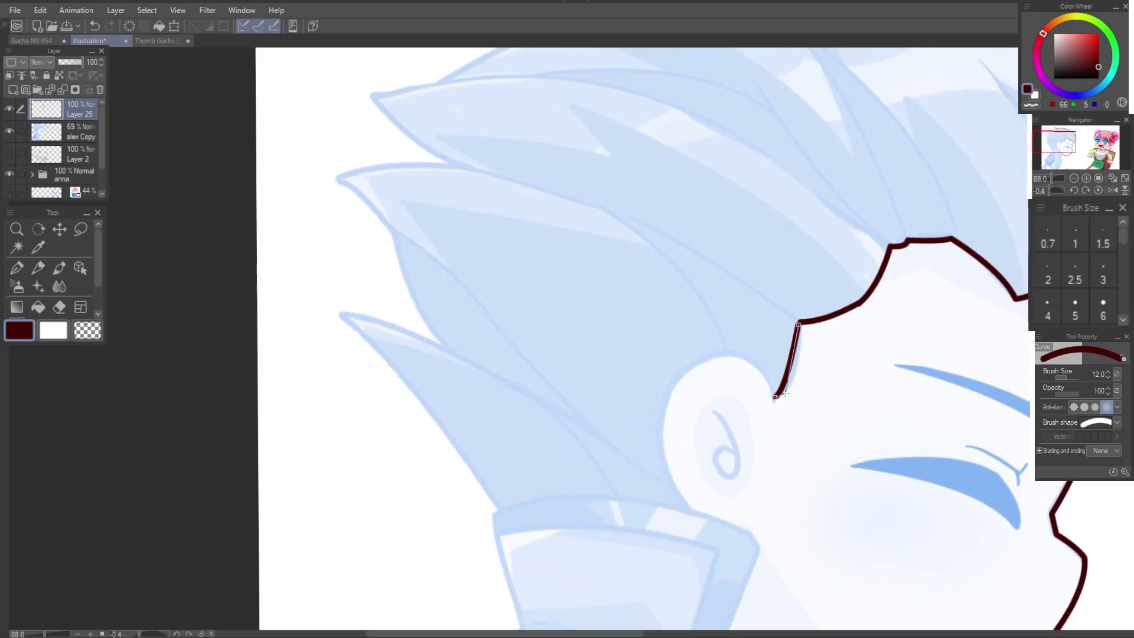
pyautogui.moveTo(774, 397)
pyautogui.mouseDown()
pyautogui.moveTo(752, 413)
pyautogui.moveTo(732, 514)
pyautogui.mouseUp()
# Step: Freehand-ink the ear's outer curve and inner swirl
pyautogui.press('p')
pyautogui.hotkey('ctrl', 'z')
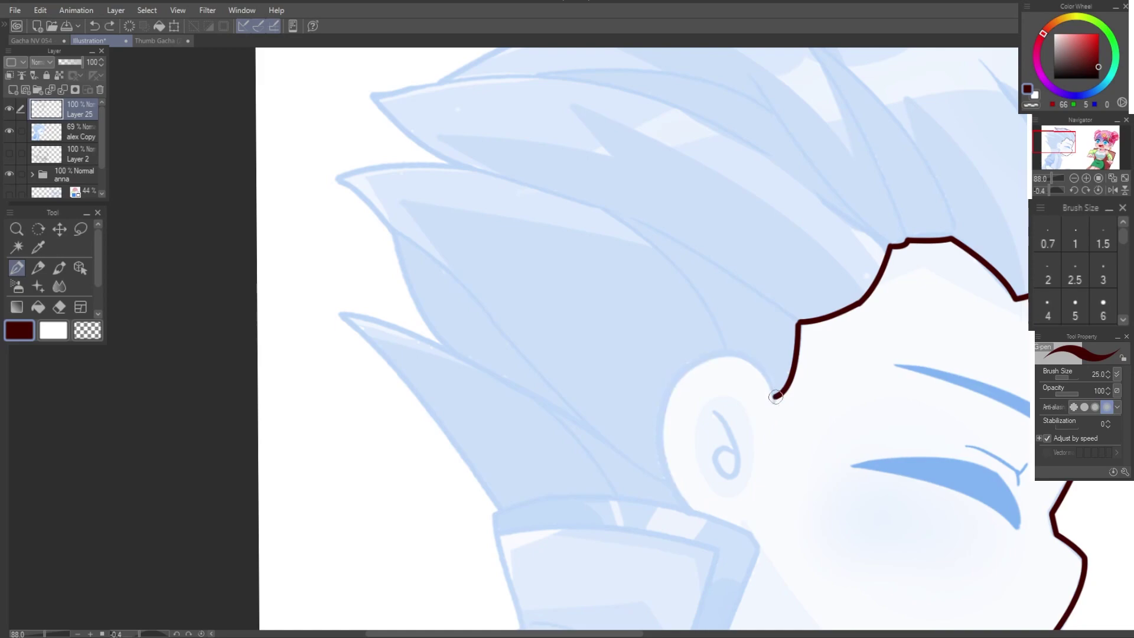
pyautogui.moveTo(774, 397); pyautogui.dragTo(762, 526)
pyautogui.moveTo(716, 405); pyautogui.dragTo(735, 437)
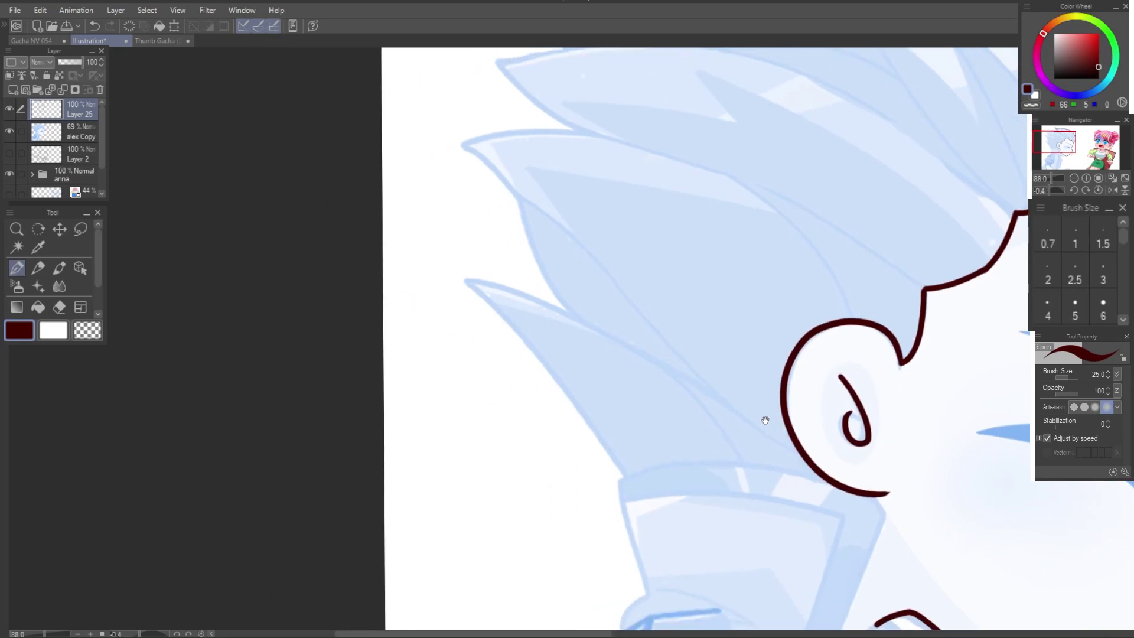
pyautogui.press('u')
# Step: Ink the edges of the back and upper hair spikes with curves
pyautogui.moveTo(468, 290); pyautogui.dragTo(625, 488)
pyautogui.click(514, 407)
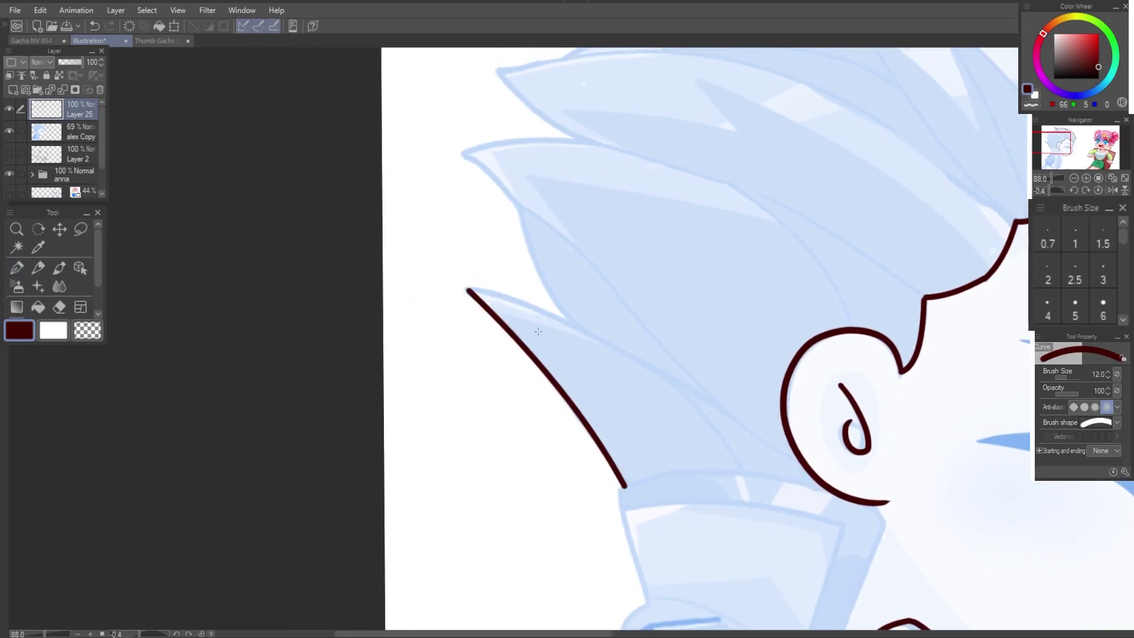
pyautogui.moveTo(469, 289); pyautogui.dragTo(744, 472)
pyautogui.click(591, 333)
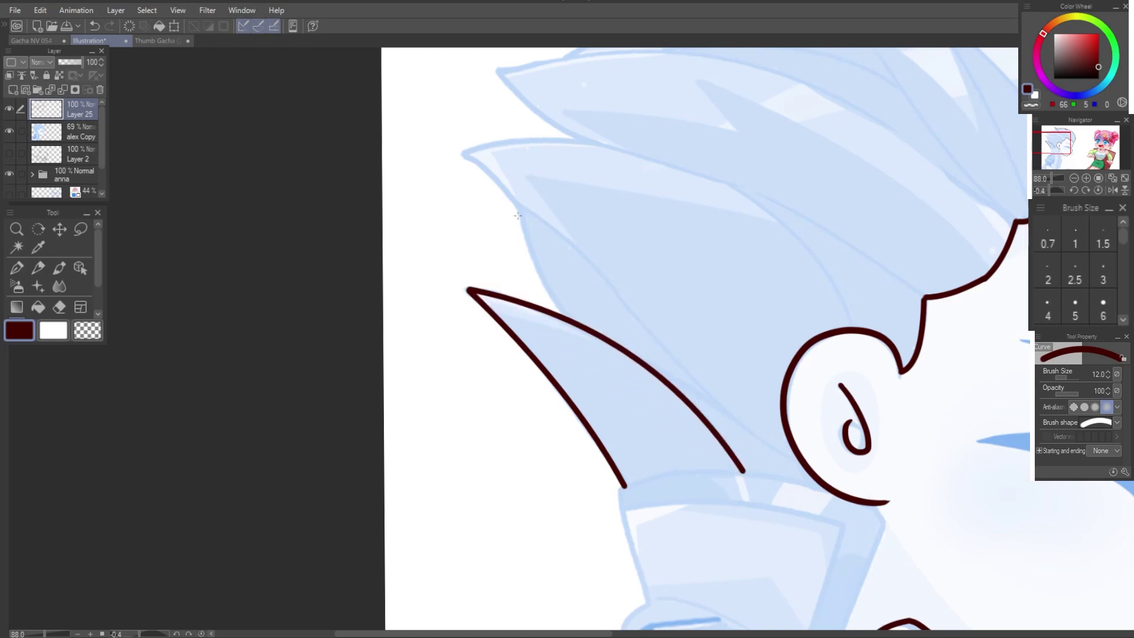
pyautogui.moveTo(521, 208); pyautogui.dragTo(583, 327)
pyautogui.click(527, 274)
pyautogui.moveTo(526, 273); pyautogui.dragTo(591, 386)
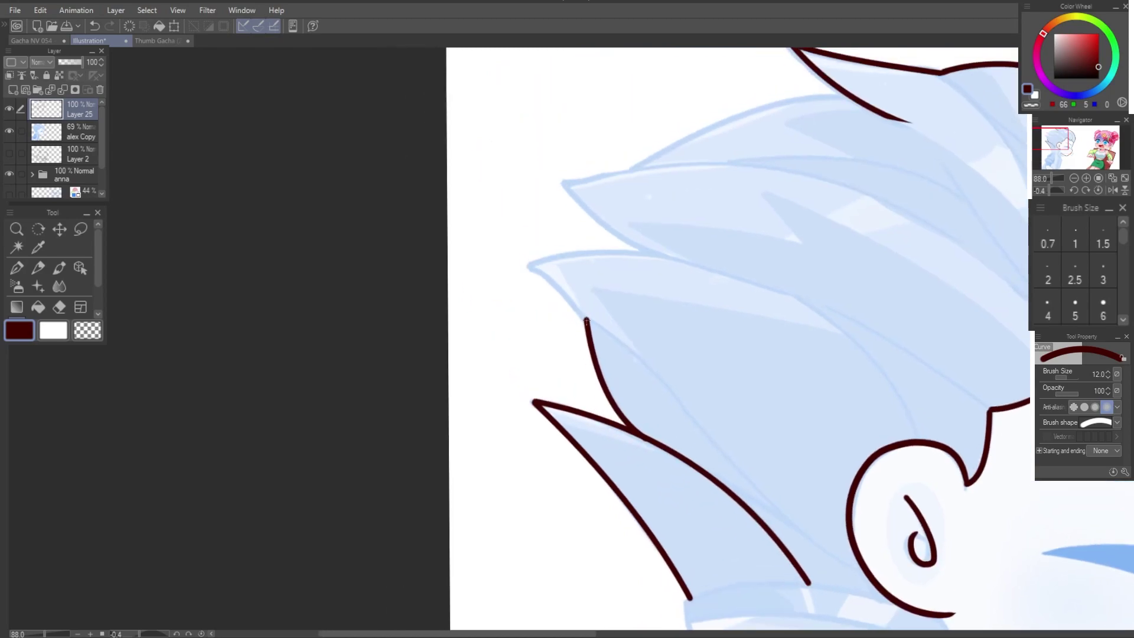
pyautogui.moveTo(588, 322)
pyautogui.mouseDown()
pyautogui.moveTo(524, 242)
pyautogui.moveTo(673, 260)
pyautogui.moveTo(715, 327)
pyautogui.mouseUp()
pyautogui.click(653, 306)
pyautogui.moveTo(581, 298); pyautogui.dragTo(742, 280)
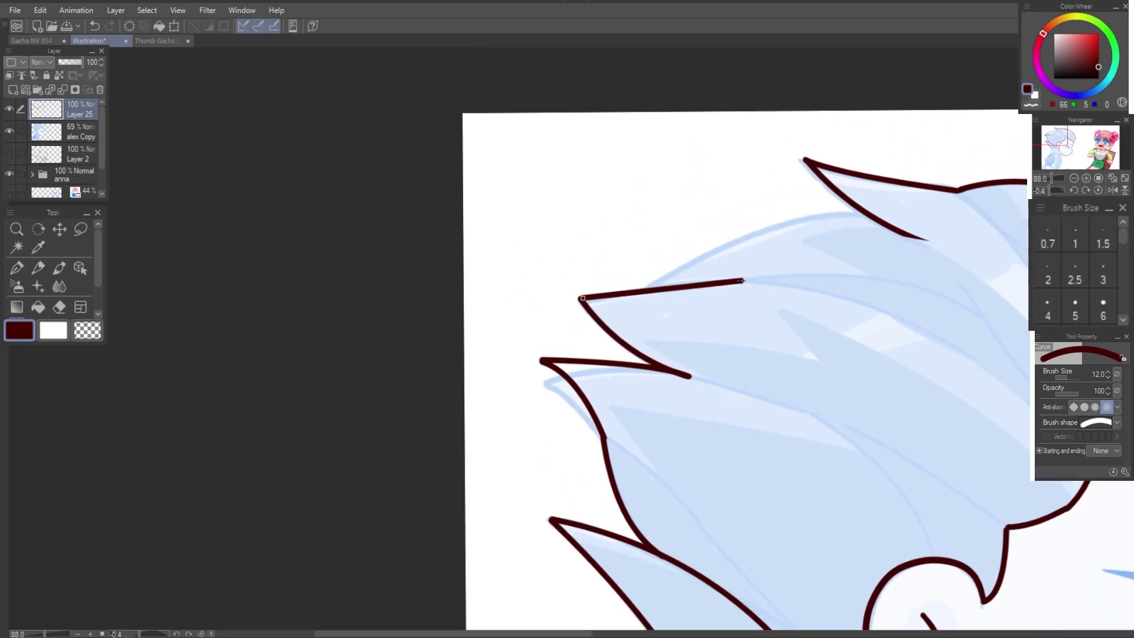
pyautogui.click(744, 221)
# Step: Erase the overshooting tail of the lower hair stroke
pyautogui.press('e')
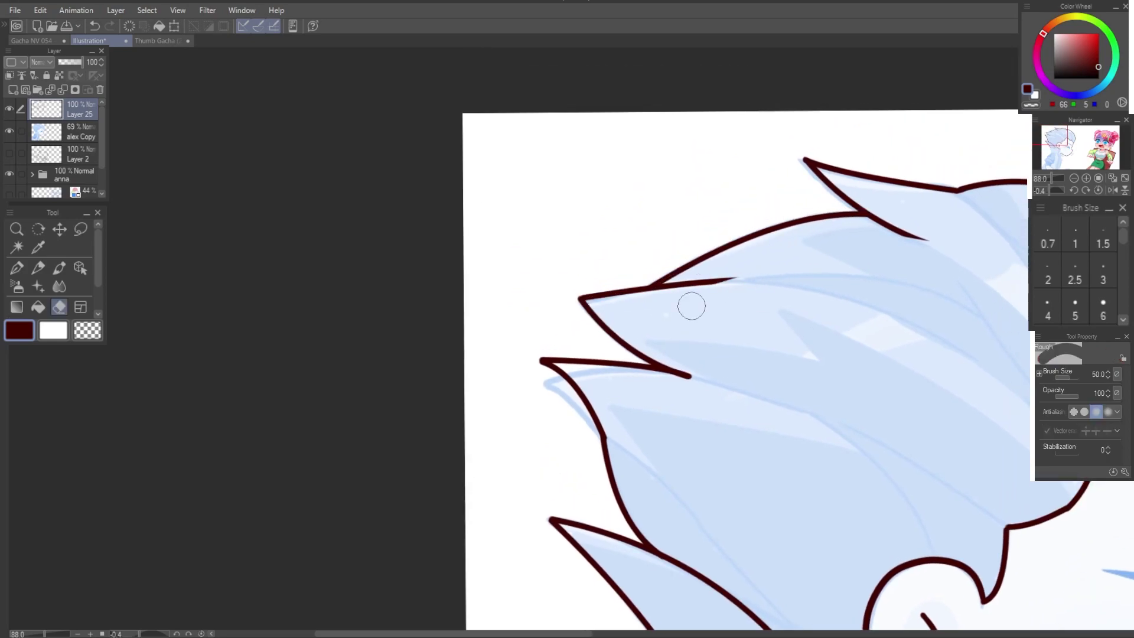
pyautogui.moveTo(702, 357); pyautogui.dragTo(610, 232)
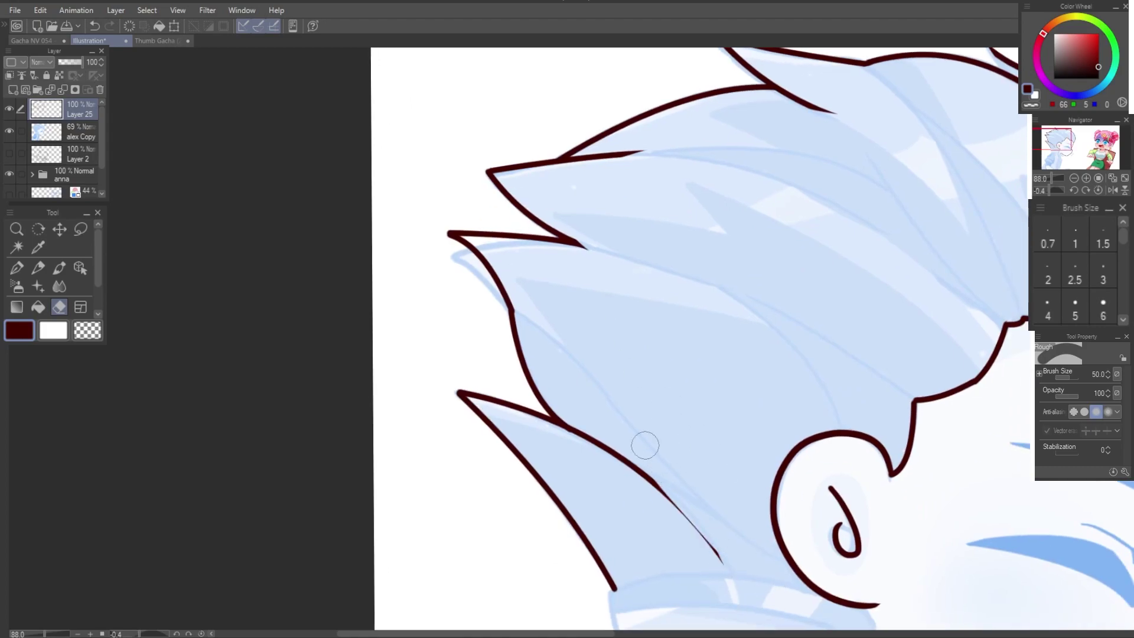
pyautogui.moveTo(620, 461); pyautogui.dragTo(567, 442)
pyautogui.press('u')
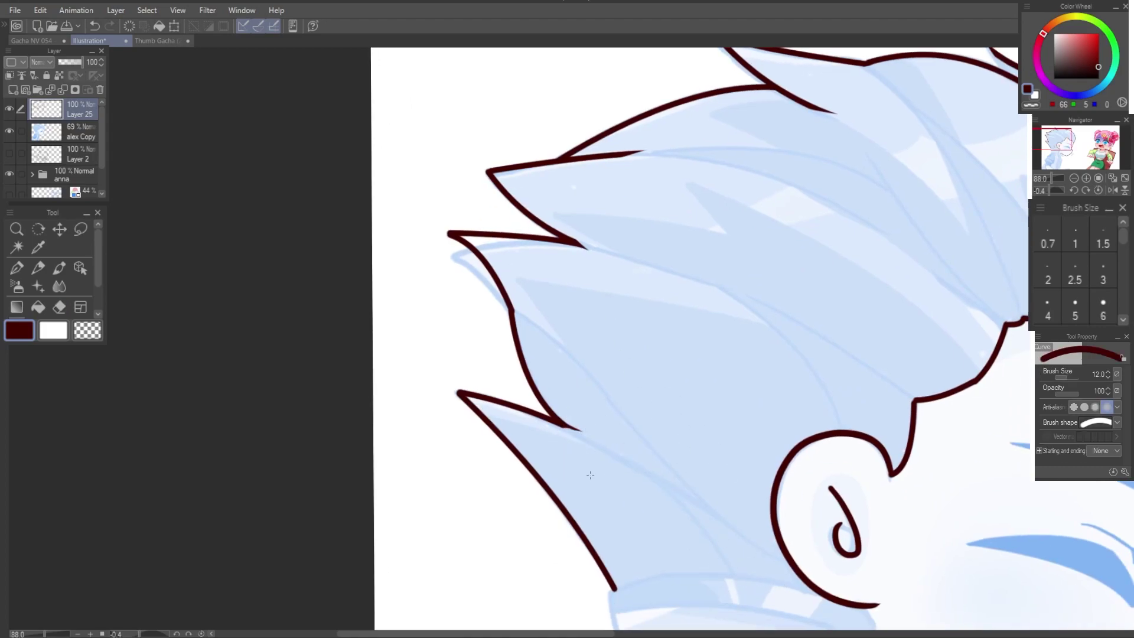
pyautogui.moveTo(811, 608); pyautogui.dragTo(713, 395)
pyautogui.scroll(-3, 631, 392)
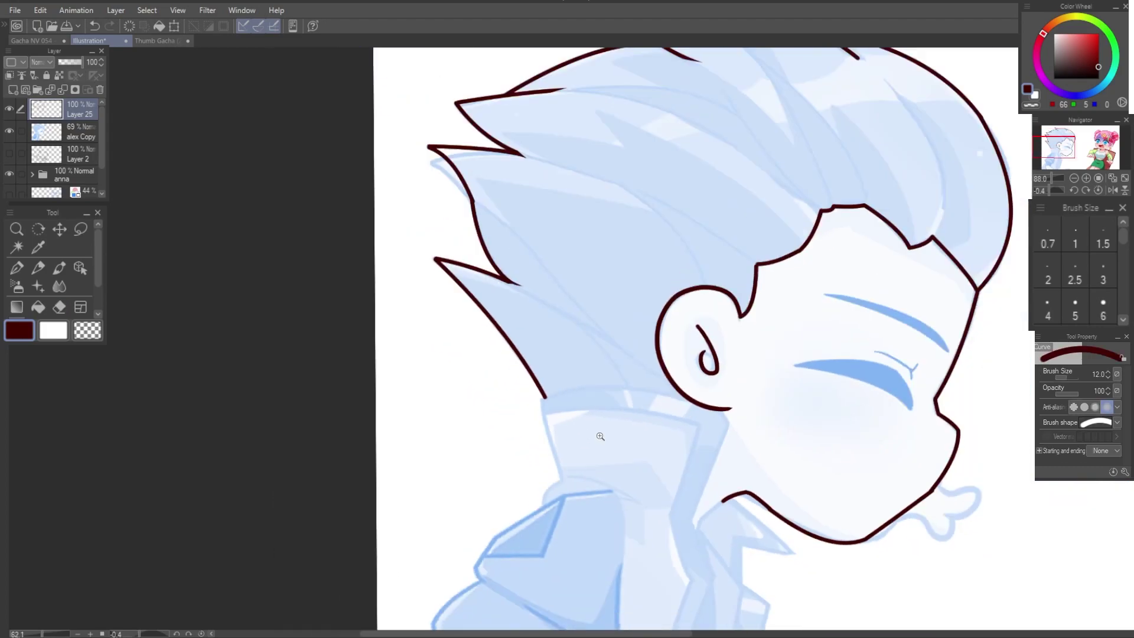
# Step: Show the grey sketch on Layer 2 and toggle the alex Copy lineart to compare
pyautogui.click(9, 153)
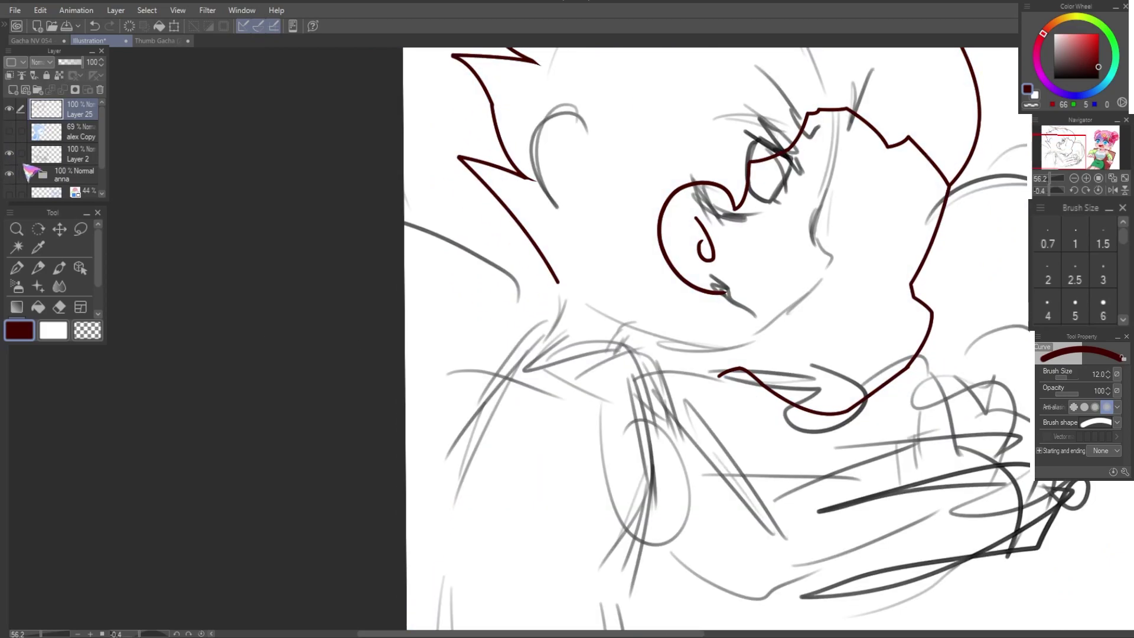
pyautogui.click(9, 131)
pyautogui.scroll(-5, 566, 232)
pyautogui.scroll(2, 566, 232)
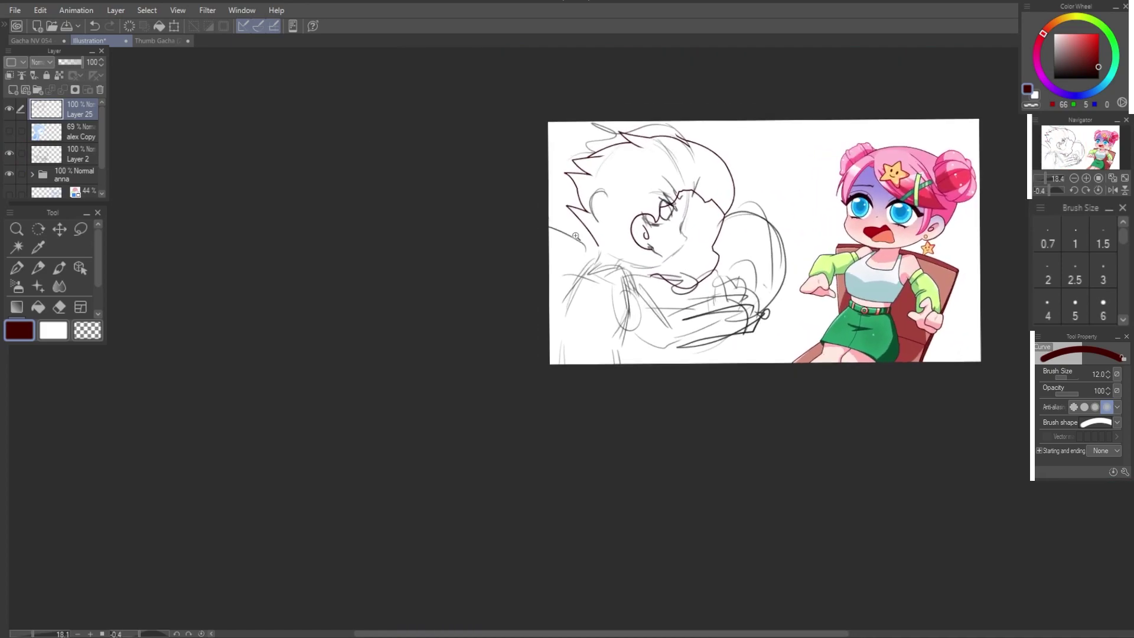
pyautogui.click(9, 132)
# Step: Scale the maroon head lineart on Layer 25 to about 91%
pyautogui.hotkey('ctrl', 't')
pyautogui.moveTo(744, 222); pyautogui.dragTo(691, 226)
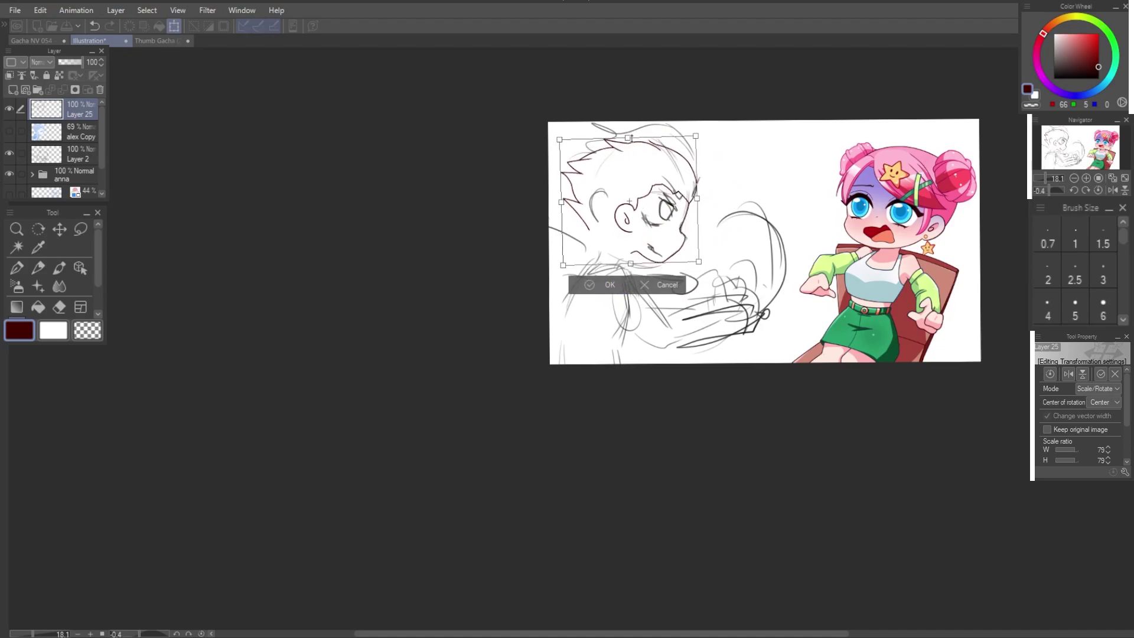
pyautogui.moveTo(559, 139); pyautogui.dragTo(542, 121)
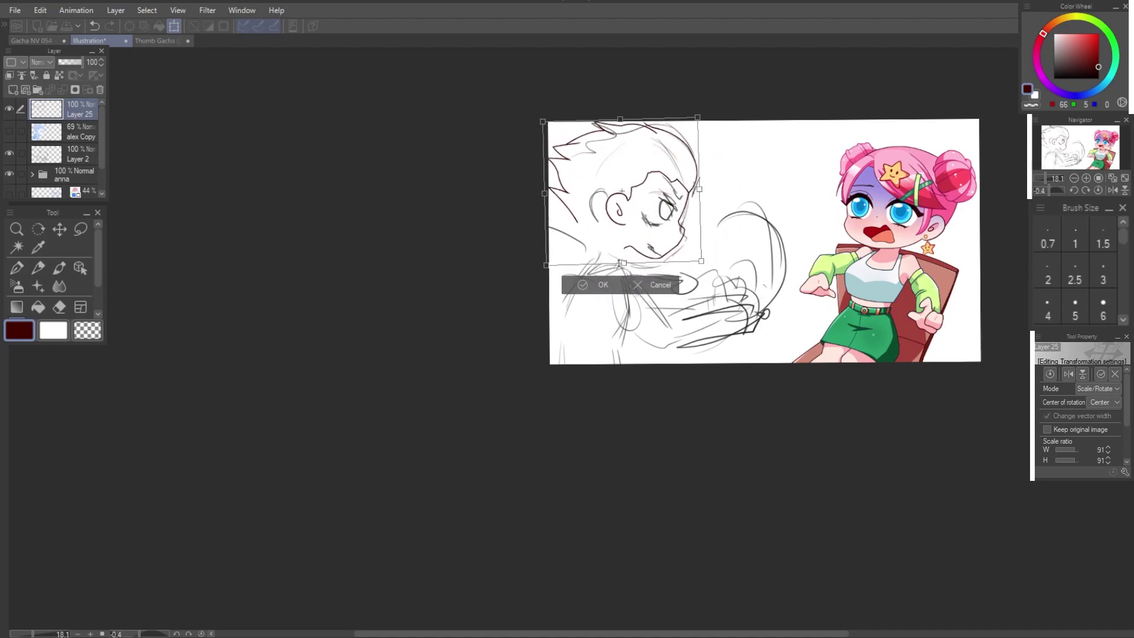
pyautogui.click(598, 286)
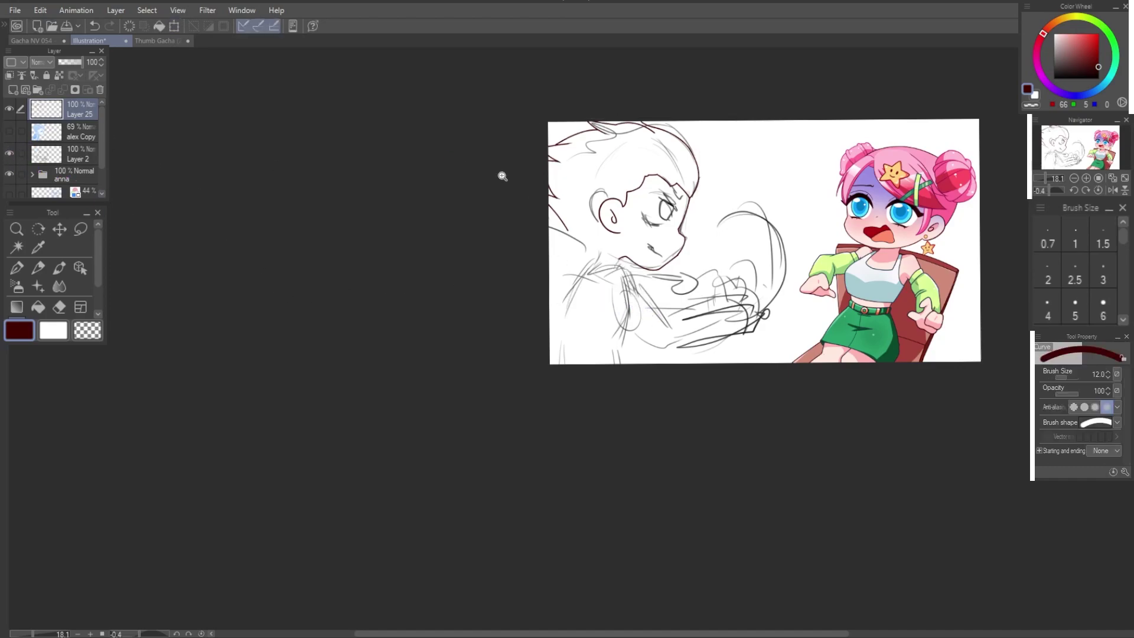
# Step: Zoom in on the boy's head and neck, trying a jaw-line curve and undoing it
pyautogui.moveTo(502, 176); pyautogui.dragTo(552, 255)
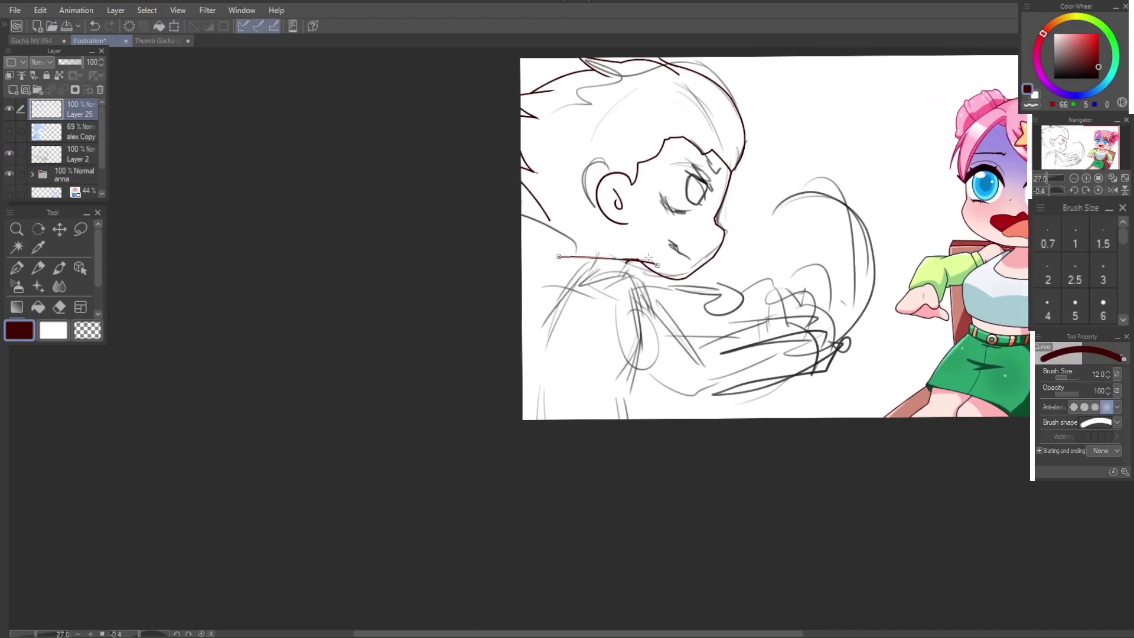
pyautogui.hotkey('ctrl', 'z')
pyautogui.scroll(3, 576, 248)
pyautogui.moveTo(529, 236); pyautogui.dragTo(776, 273)
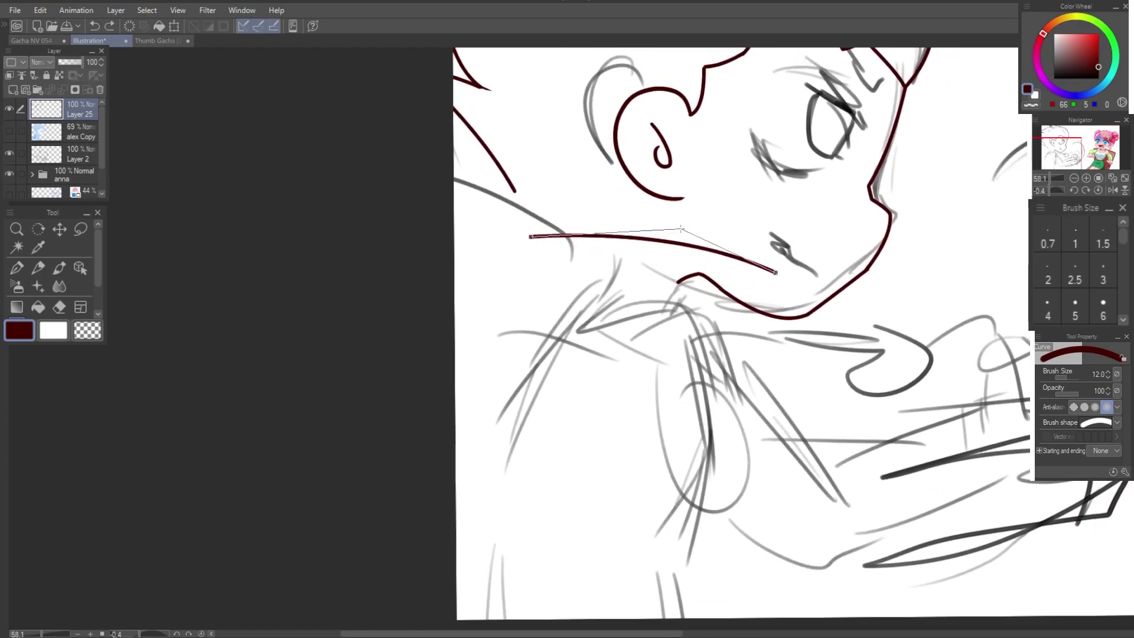
pyautogui.click(533, 242)
pyautogui.hotkey('ctrl', 'z')
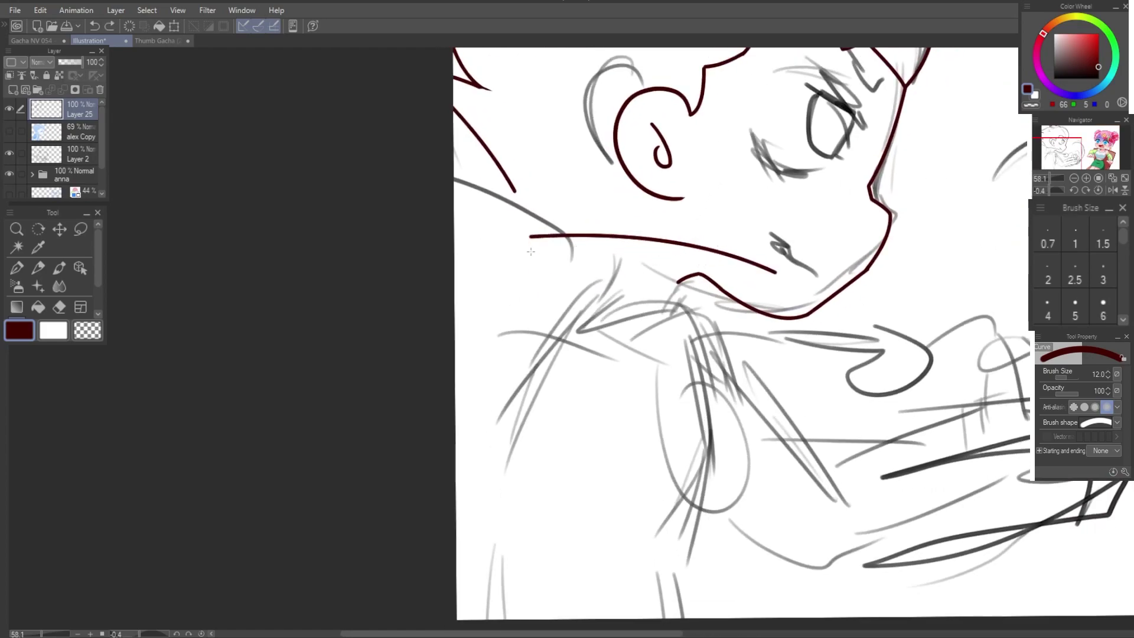
pyautogui.hotkey('ctrl', 'z')
# Step: Ink the collar's left edge and its corners below the chin in maroon curves
pyautogui.moveTo(519, 230); pyautogui.dragTo(543, 310)
pyautogui.click(518, 230)
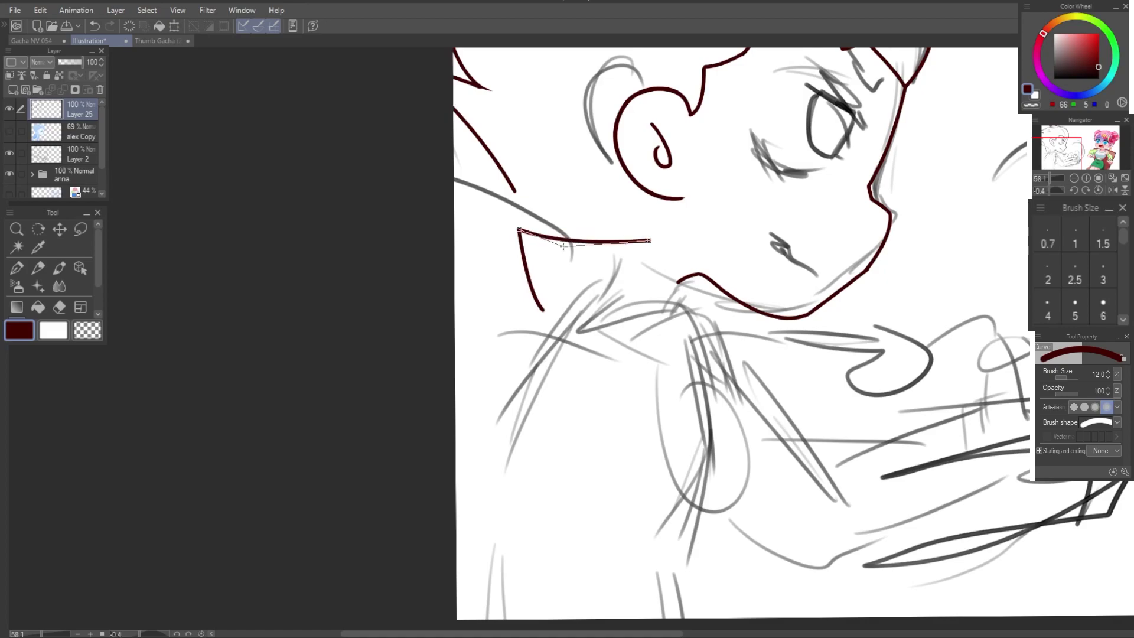
pyautogui.click(649, 240)
pyautogui.click(751, 265)
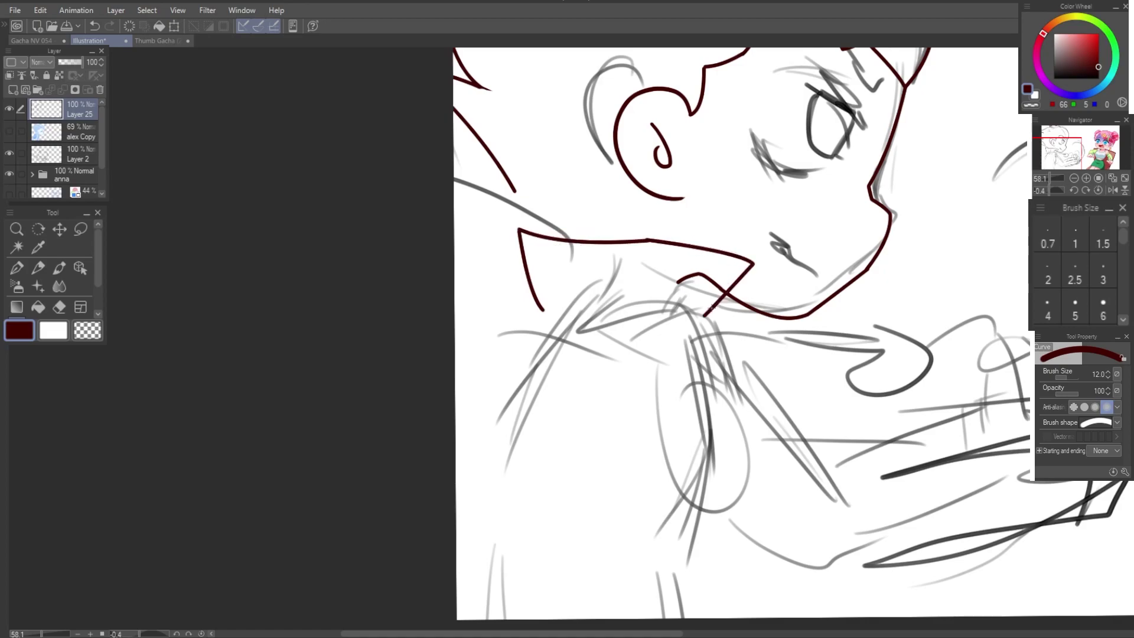
pyautogui.moveTo(703, 317); pyautogui.dragTo(679, 242)
pyautogui.hotkey('ctrl', 'z')
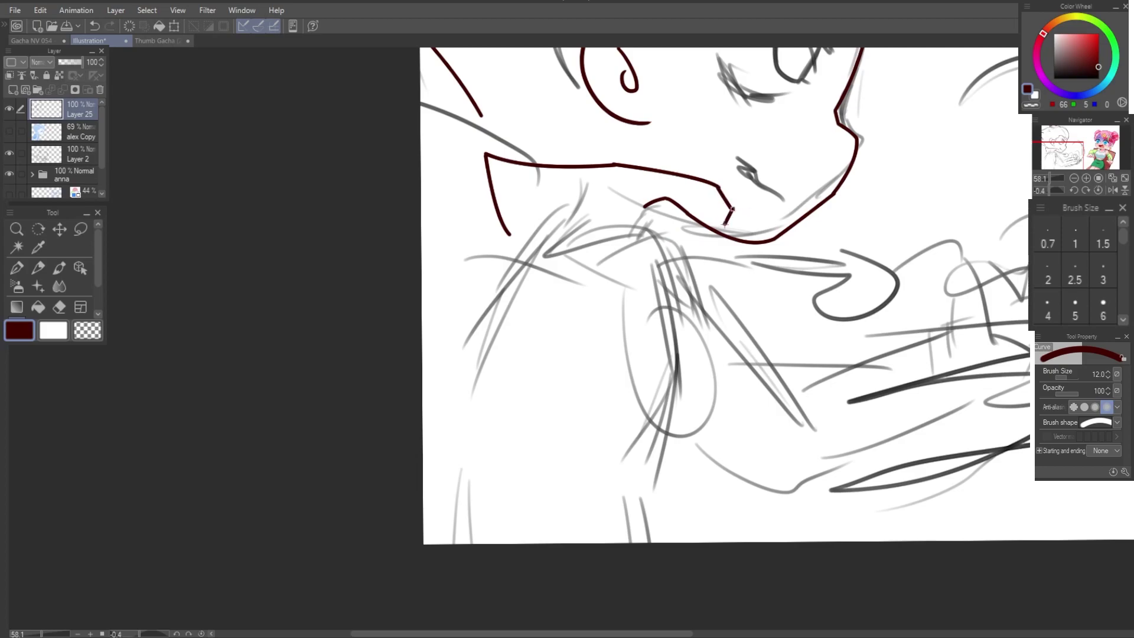
pyautogui.click(681, 258)
# Step: Erase most of the misplaced collar top line and a small leftover dash
pyautogui.press('e')
pyautogui.moveTo(624, 232); pyautogui.dragTo(686, 291)
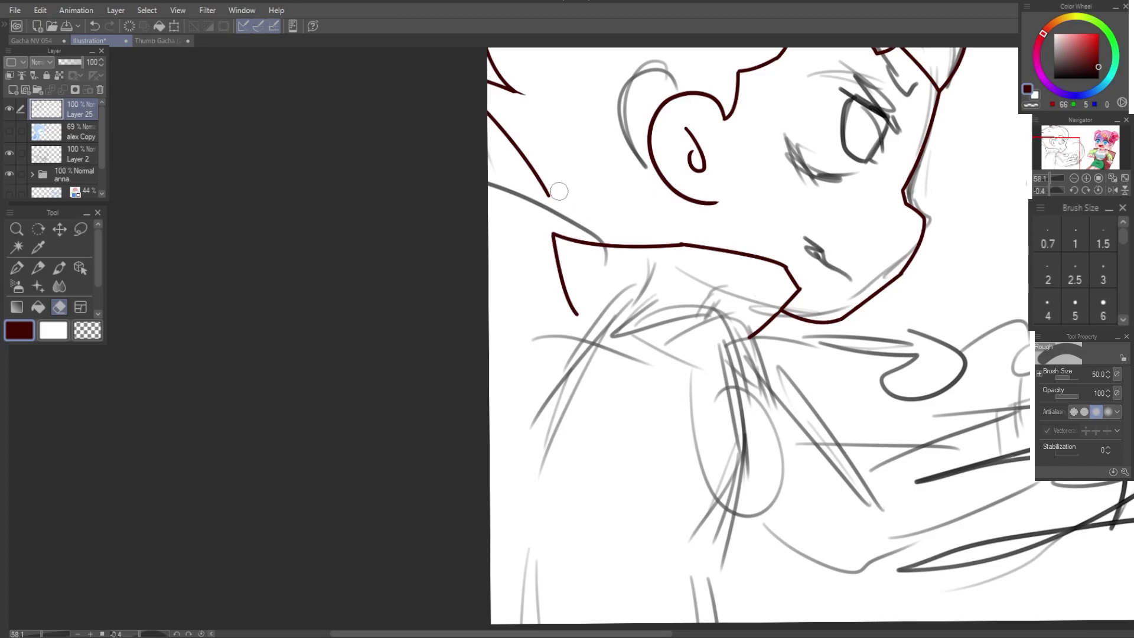
pyautogui.press('p')
pyautogui.scroll(-3, 558, 191)
pyautogui.scroll(2, 543, 266)
pyautogui.scroll(2, 542, 266)
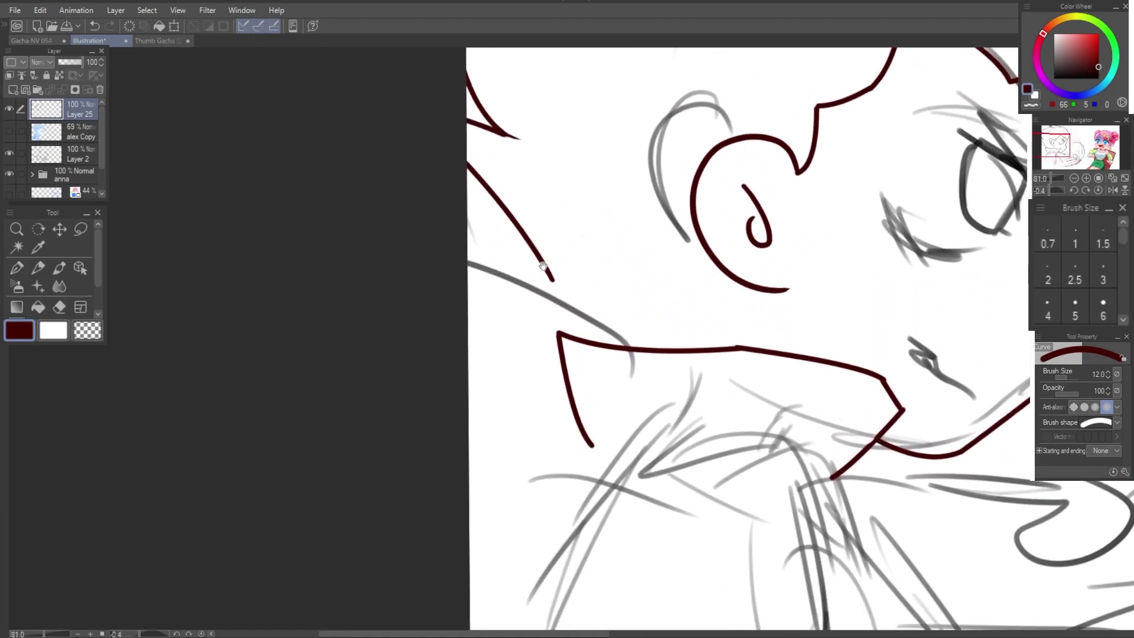
pyautogui.press('e')
pyautogui.moveTo(560, 334)
pyautogui.mouseDown()
pyautogui.moveTo(838, 367)
pyautogui.moveTo(884, 391)
pyautogui.mouseUp()
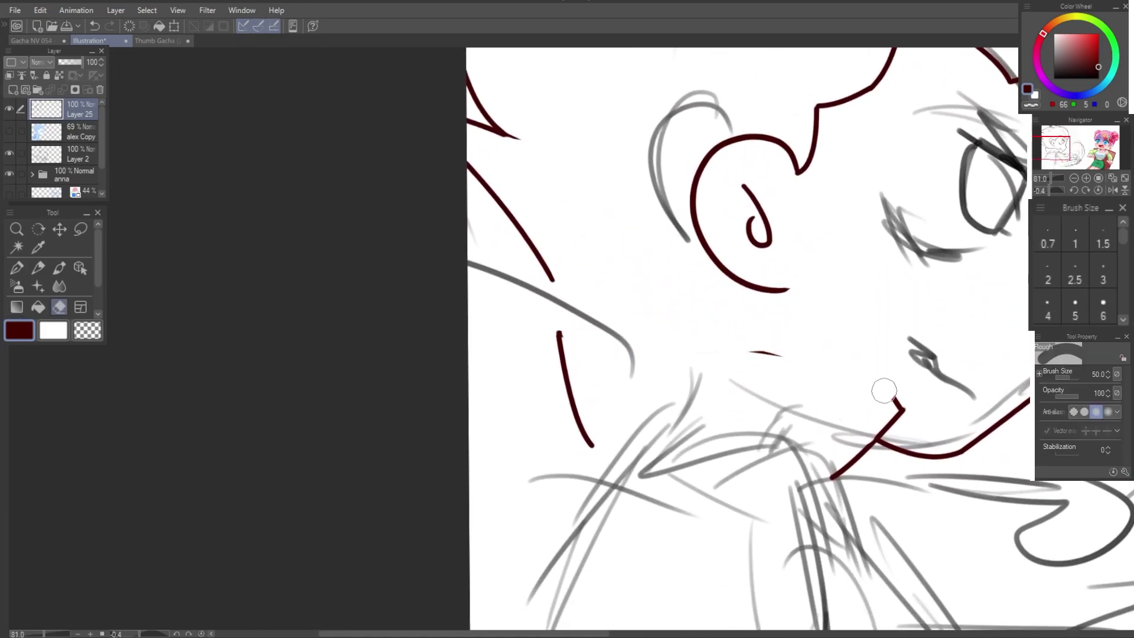
pyautogui.moveTo(785, 354); pyautogui.dragTo(741, 350)
# Step: Redraw the collar's top edge across and curve it down toward the chin
pyautogui.press('p')
pyautogui.moveTo(557, 333)
pyautogui.mouseDown()
pyautogui.moveTo(773, 323)
pyautogui.moveTo(735, 331)
pyautogui.mouseUp()
pyautogui.hotkey('ctrl', 'z')
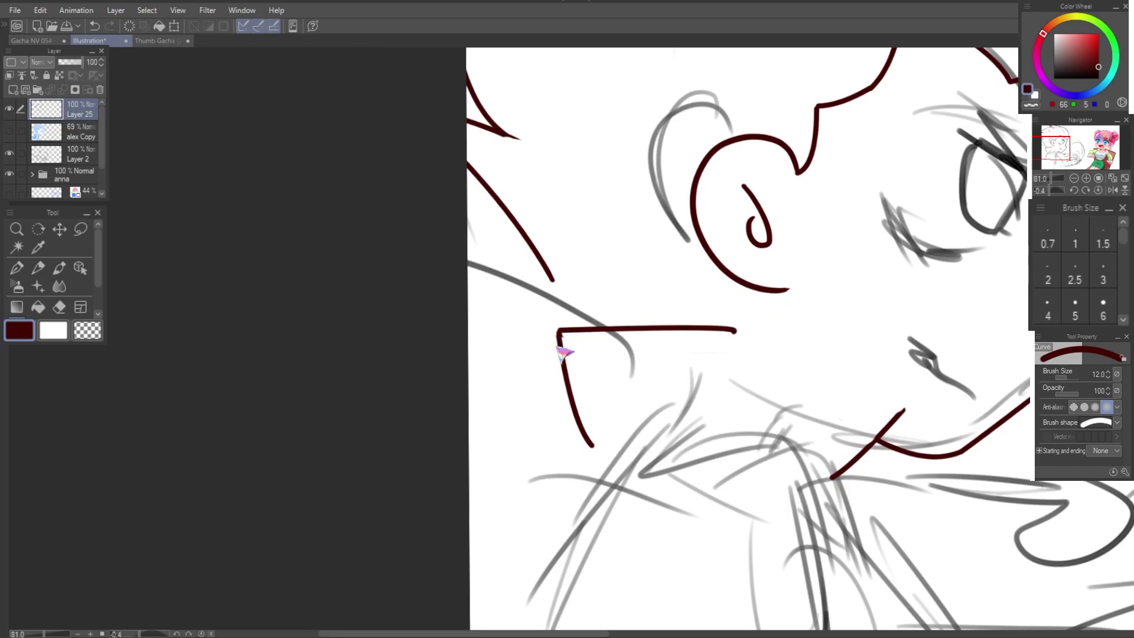
pyautogui.hotkey('ctrl', 'z')
pyautogui.moveTo(560, 335); pyautogui.dragTo(783, 341)
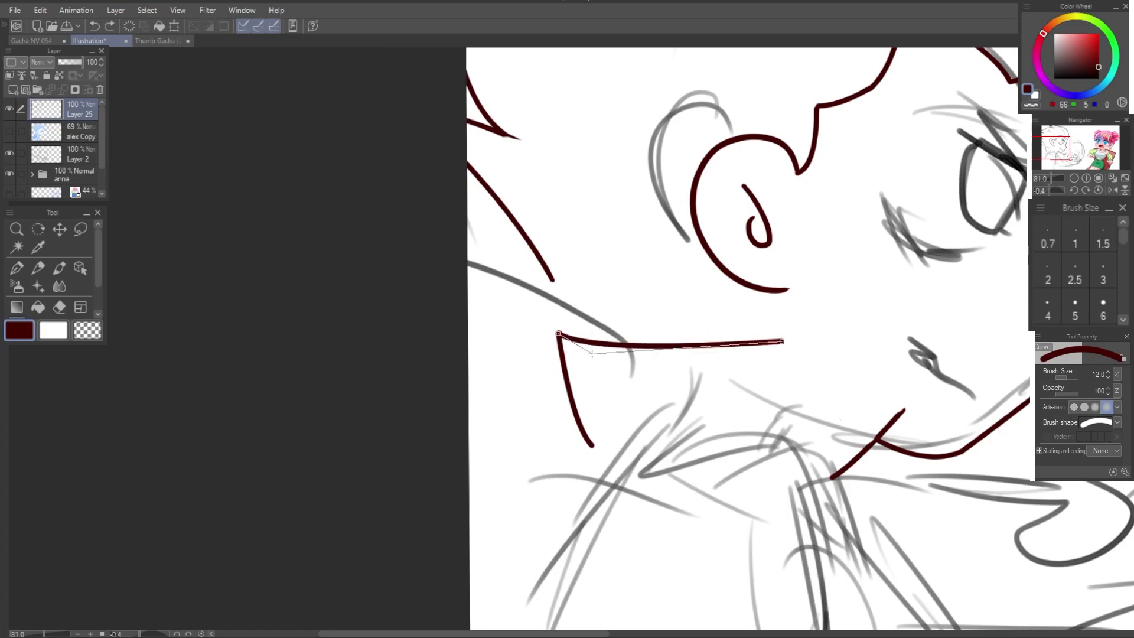
pyautogui.hotkey('ctrl', 'z')
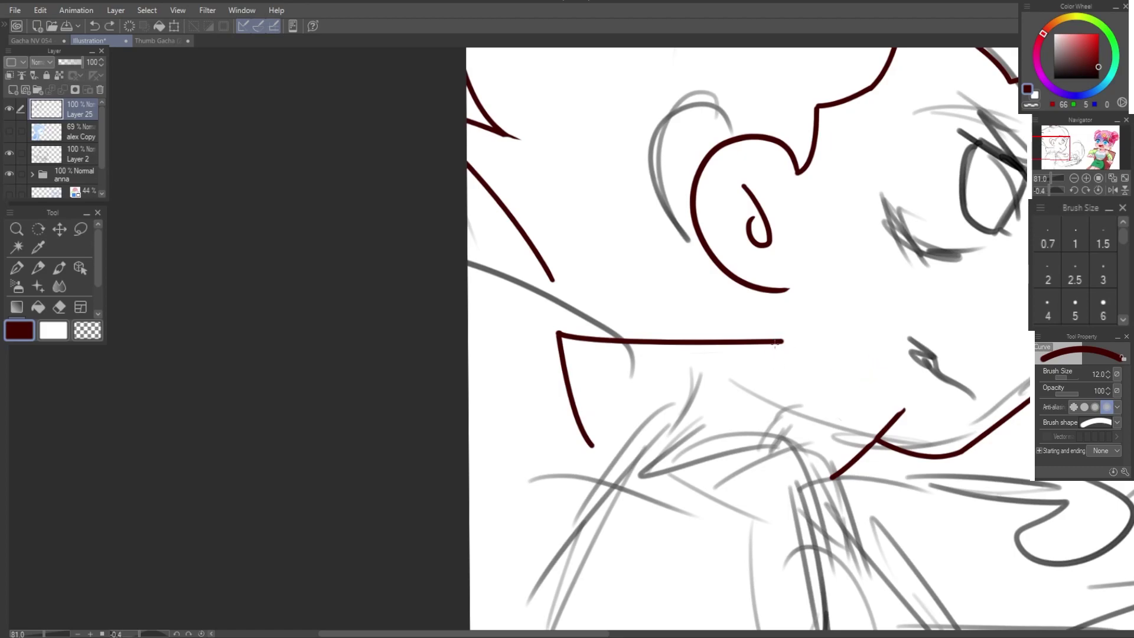
pyautogui.moveTo(779, 342)
pyautogui.mouseDown()
pyautogui.moveTo(903, 409)
pyautogui.moveTo(833, 475)
pyautogui.mouseUp()
# Step: Draw the curved collar edge running down the boy's neck
pyautogui.press('e')
pyautogui.press('u')
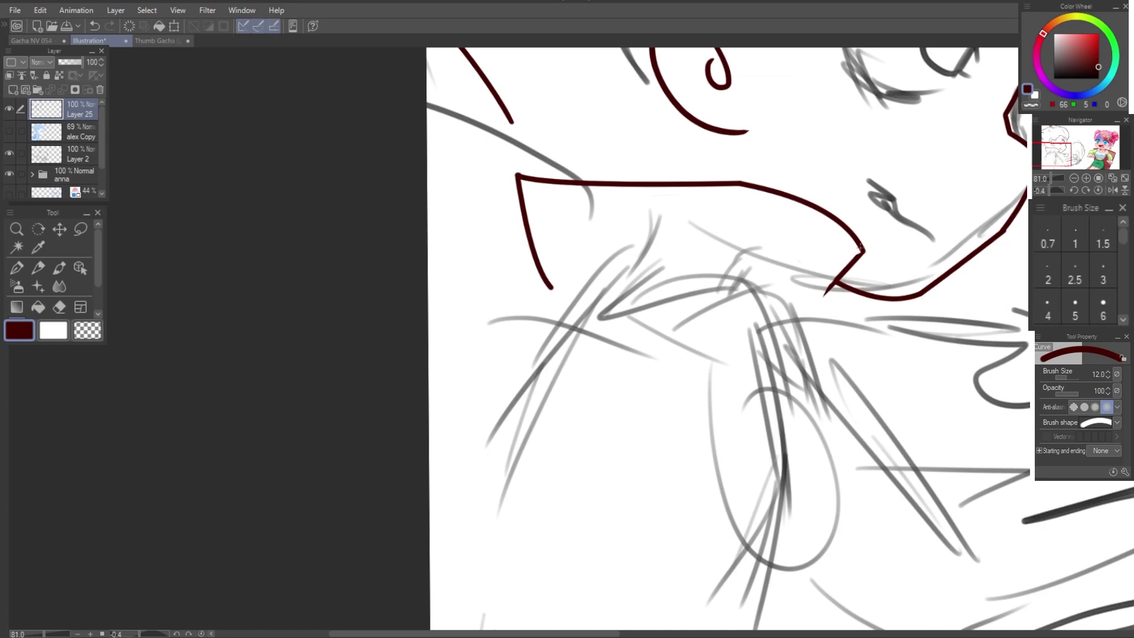
pyautogui.moveTo(862, 250)
pyautogui.mouseDown()
pyautogui.moveTo(808, 341)
pyautogui.moveTo(809, 270)
pyautogui.moveTo(825, 267)
pyautogui.moveTo(866, 304)
pyautogui.moveTo(848, 305)
pyautogui.moveTo(872, 235)
pyautogui.mouseUp()
pyautogui.click(808, 341)
pyautogui.doubleClick(785, 439)
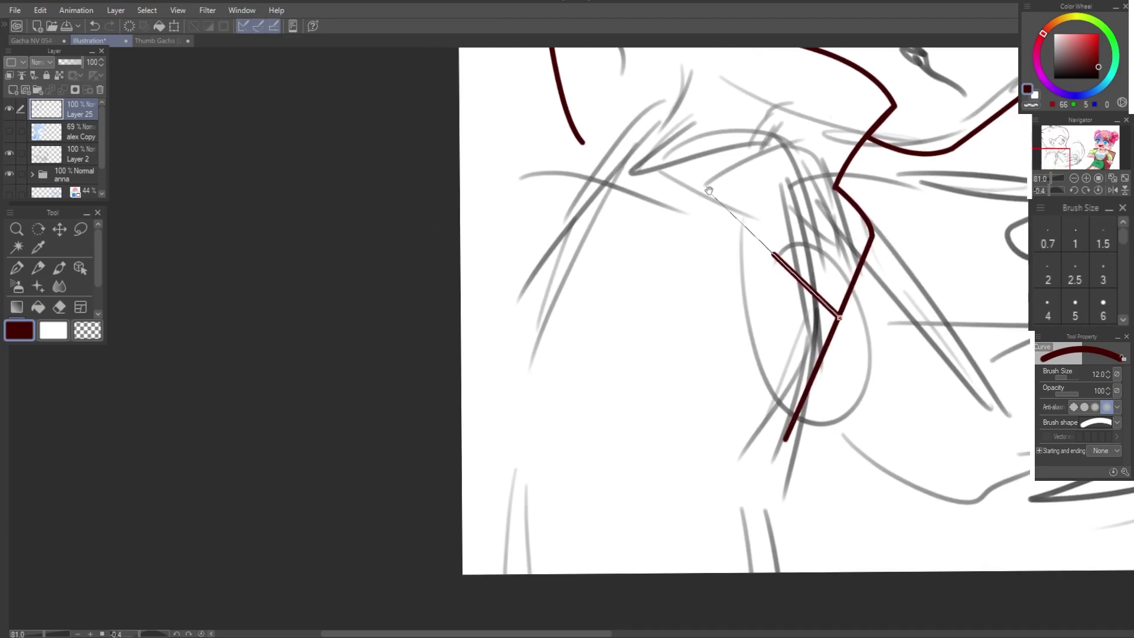
pyautogui.moveTo(807, 253); pyautogui.dragTo(861, 410)
pyautogui.moveTo(660, 295); pyautogui.dragTo(685, 376)
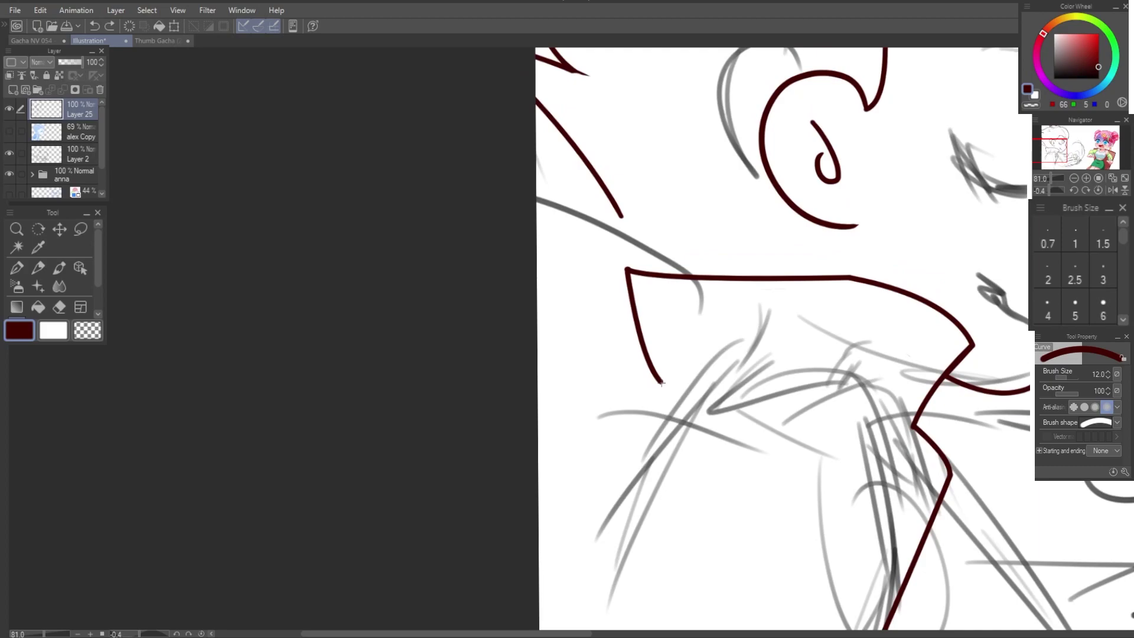
# Step: Draw the collar's curved bottom edge, then bring the ear and collar into view
pyautogui.moveTo(797, 374); pyautogui.dragTo(750, 279)
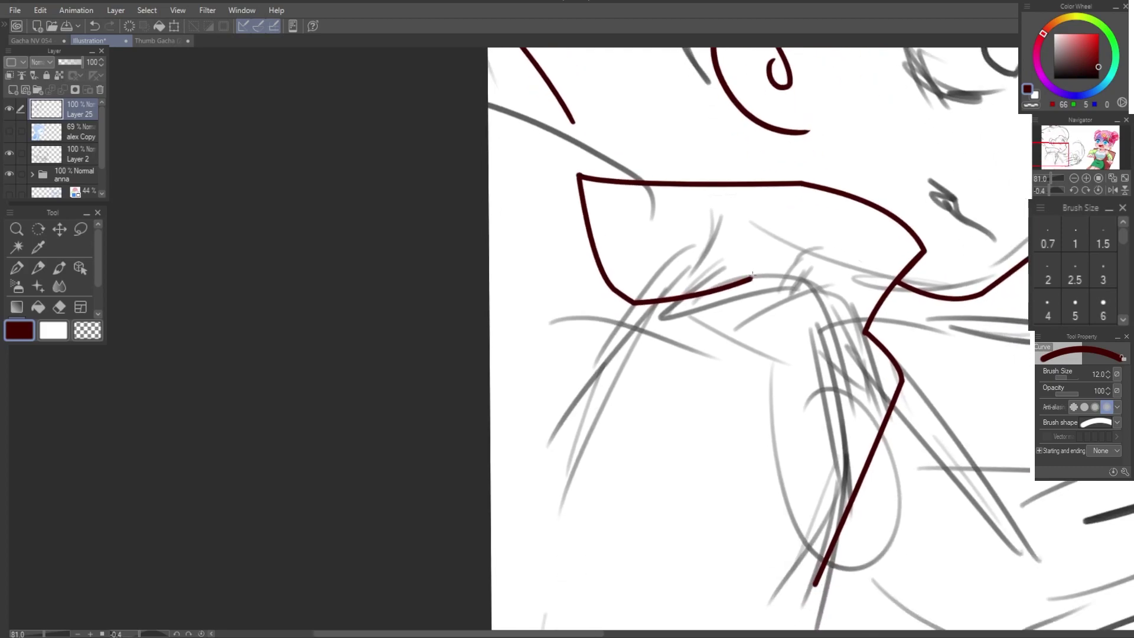
pyautogui.click(750, 279)
pyautogui.hotkey('ctrl', 'z')
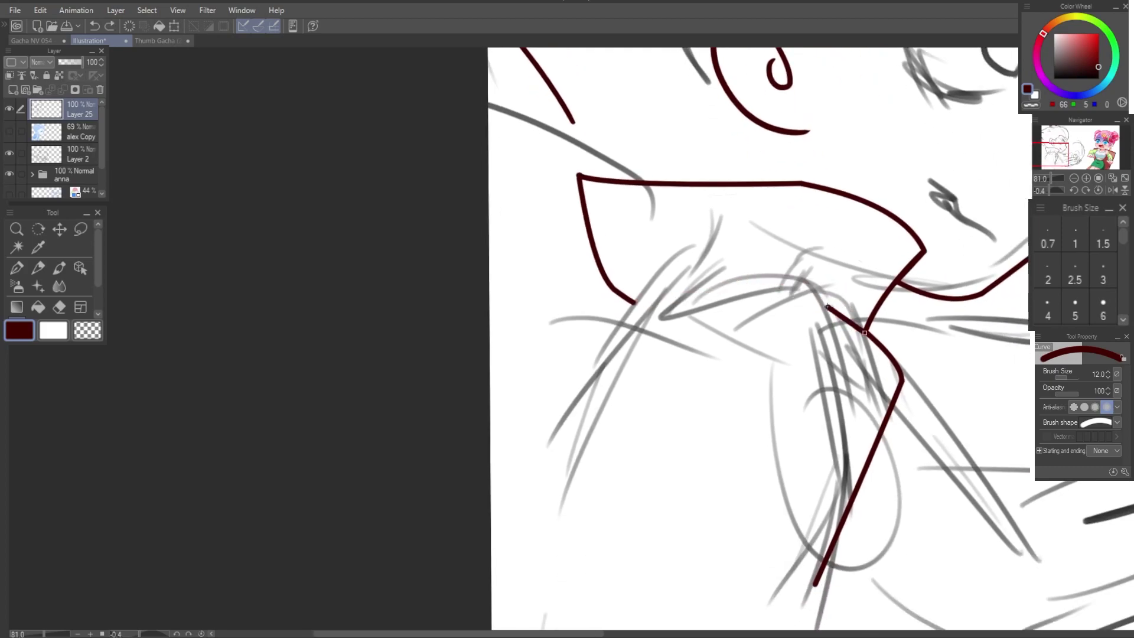
pyautogui.doubleClick(815, 295)
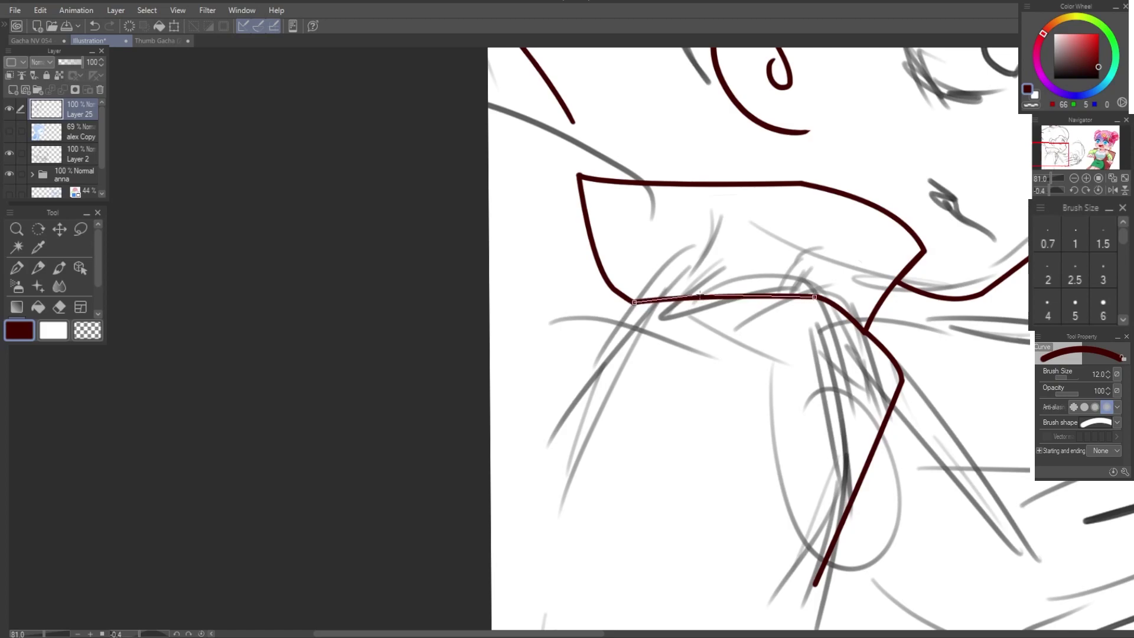
pyautogui.moveTo(623, 170); pyautogui.dragTo(703, 347)
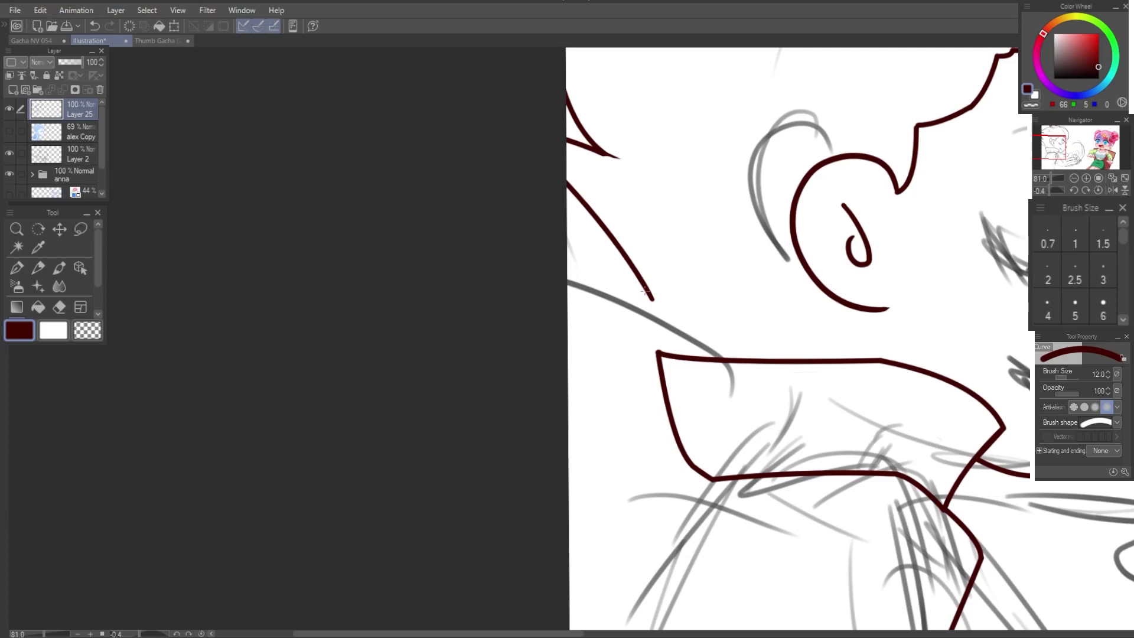
# Step: Extend the zigzag hair strand toward the collar and erase its excess part
pyautogui.moveTo(607, 247); pyautogui.dragTo(642, 316)
pyautogui.press('e')
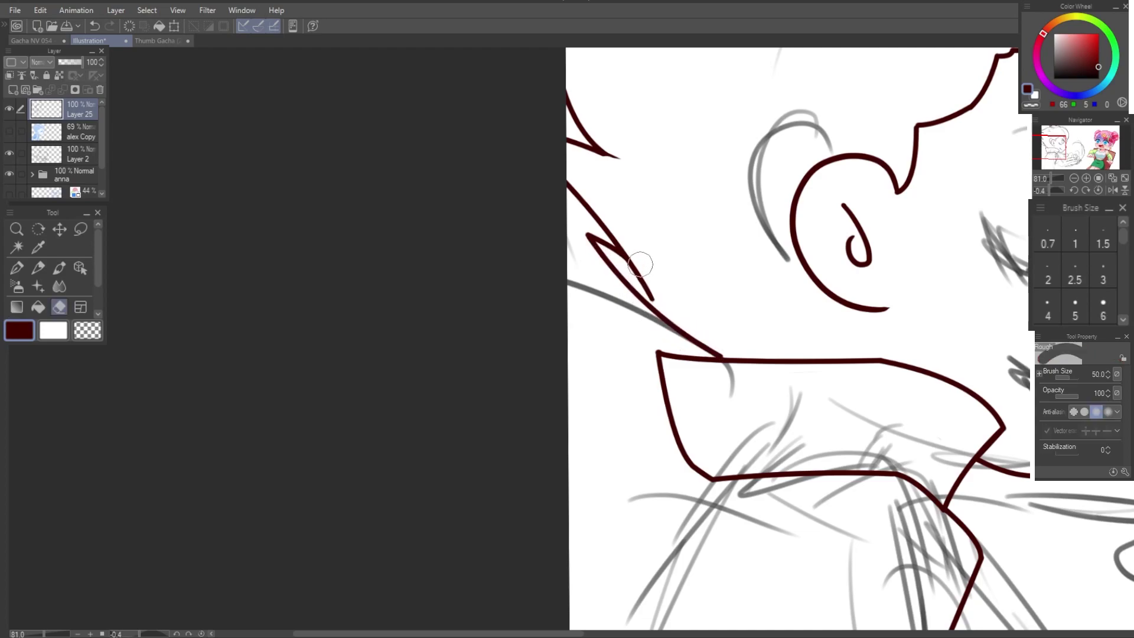
pyautogui.moveTo(629, 260); pyautogui.dragTo(654, 287)
pyautogui.moveTo(747, 324); pyautogui.dragTo(633, 262)
# Step: Draw curved strands from below the ear to the collar at size 8
pyautogui.press('u')
pyautogui.moveTo(771, 315); pyautogui.dragTo(753, 364)
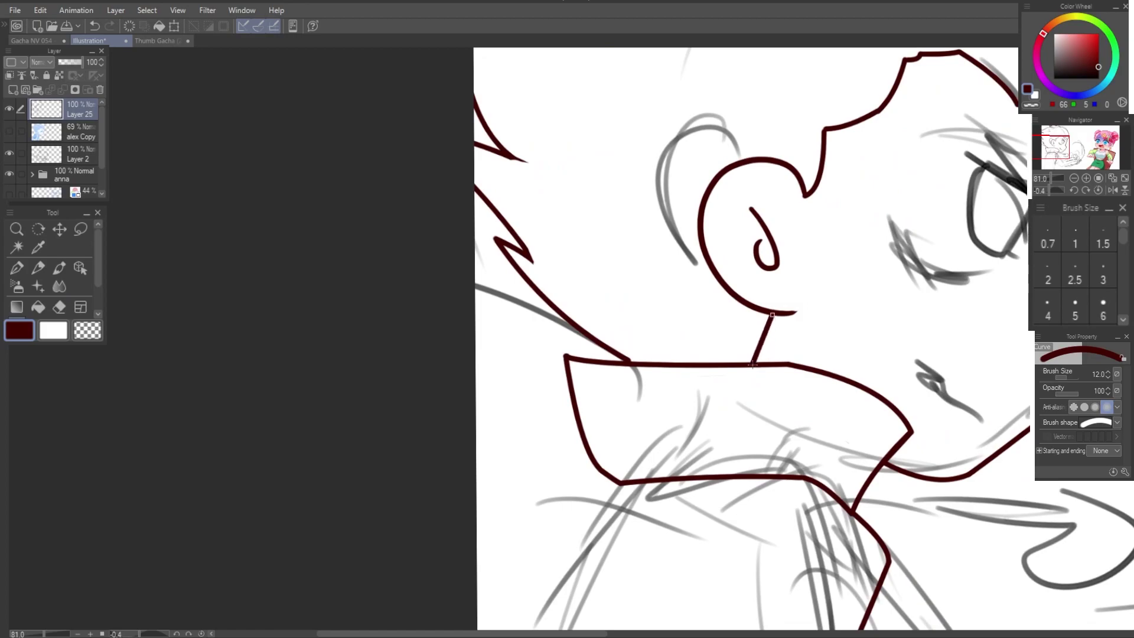
pyautogui.click(770, 348)
pyautogui.press('[')
pyautogui.press('[')
pyautogui.moveTo(539, 266); pyautogui.dragTo(694, 364)
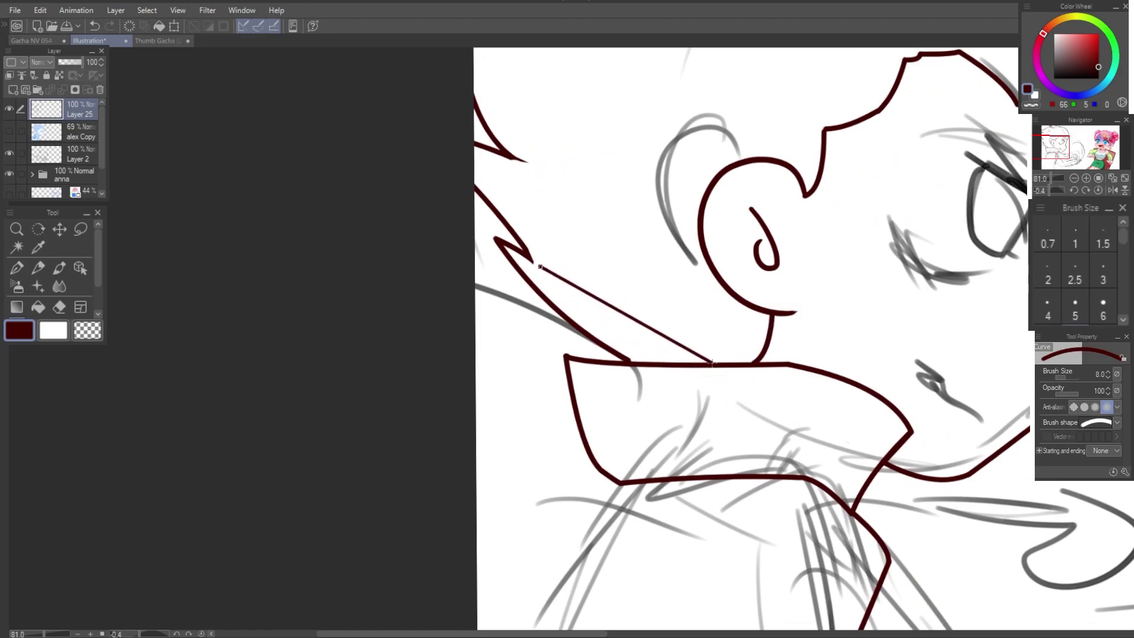
pyautogui.click(638, 307)
pyautogui.moveTo(531, 150)
pyautogui.mouseDown()
pyautogui.moveTo(563, 221)
pyautogui.moveTo(732, 292)
pyautogui.mouseUp()
# Step: Draw arched hair strands reaching the ear and down to the hair corner
pyautogui.press('e')
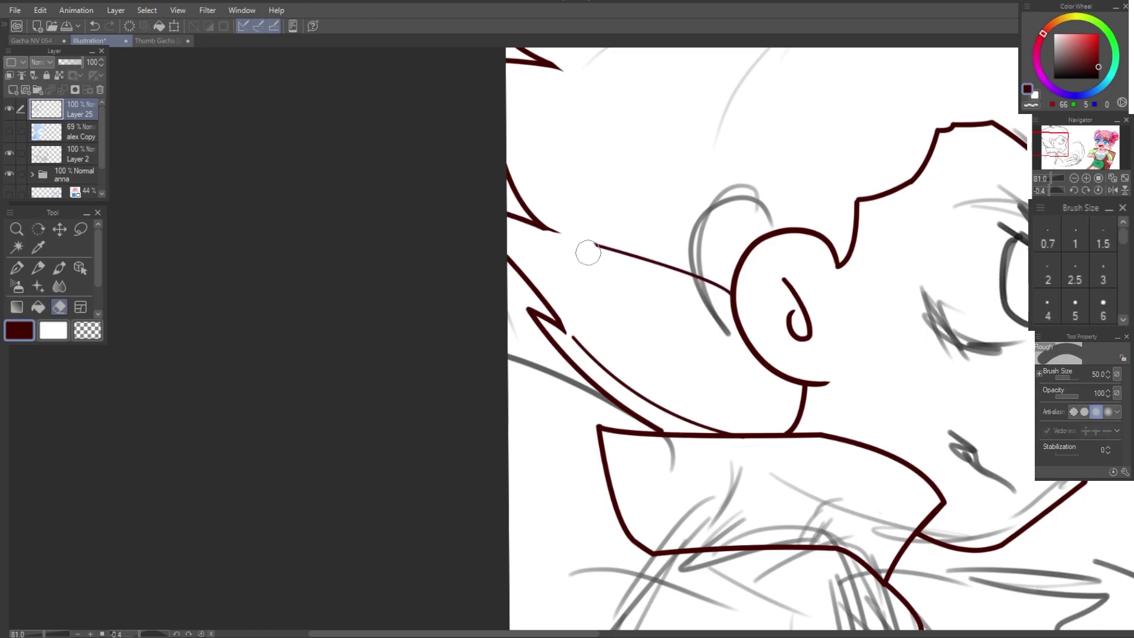
pyautogui.moveTo(587, 253); pyautogui.dragTo(511, 363)
pyautogui.press('u')
pyautogui.moveTo(489, 184); pyautogui.dragTo(694, 347)
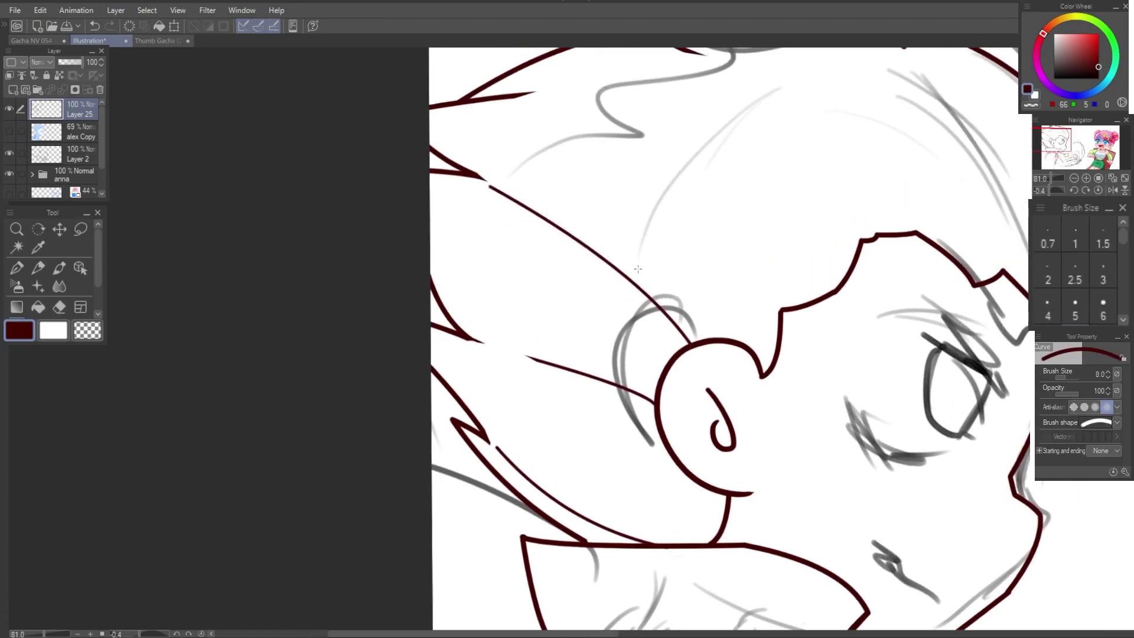
pyautogui.moveTo(539, 217)
pyautogui.mouseDown()
pyautogui.moveTo(780, 309)
pyautogui.moveTo(789, 424)
pyautogui.moveTo(857, 346)
pyautogui.mouseUp()
pyautogui.click(802, 211)
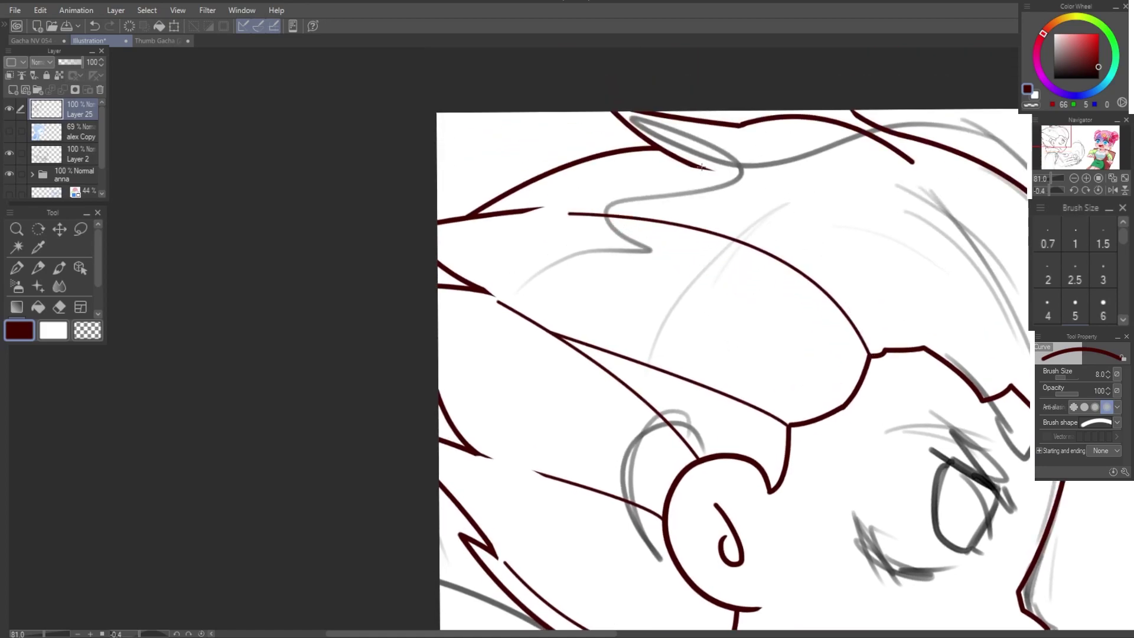
pyautogui.moveTo(702, 167); pyautogui.dragTo(883, 353)
pyautogui.click(755, 237)
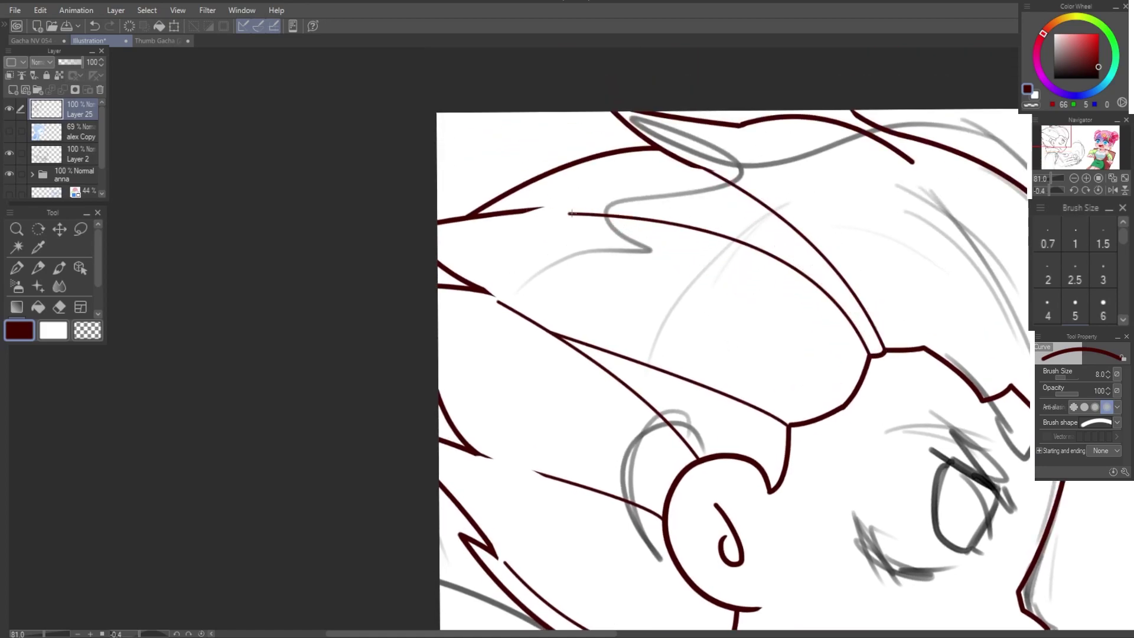
# Step: Draw curved hair strand lines across the top of the head
pyautogui.moveTo(856, 211); pyautogui.dragTo(647, 188)
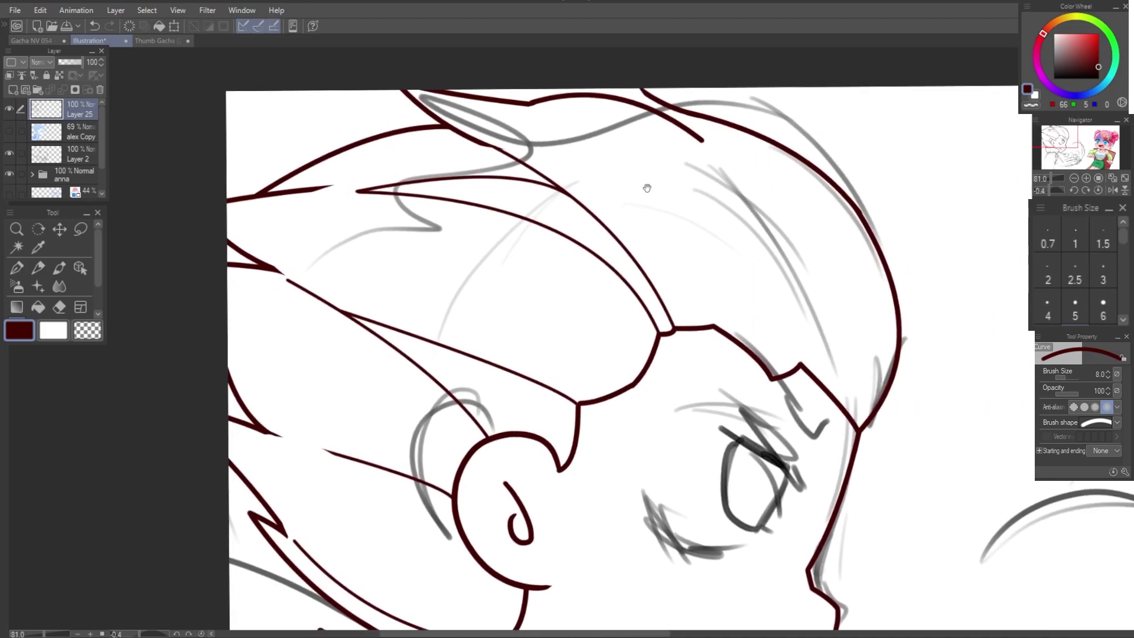
pyautogui.moveTo(683, 128)
pyautogui.mouseDown()
pyautogui.moveTo(726, 172)
pyautogui.moveTo(801, 365)
pyautogui.mouseUp()
pyautogui.click(781, 202)
pyautogui.moveTo(701, 156); pyautogui.dragTo(722, 324)
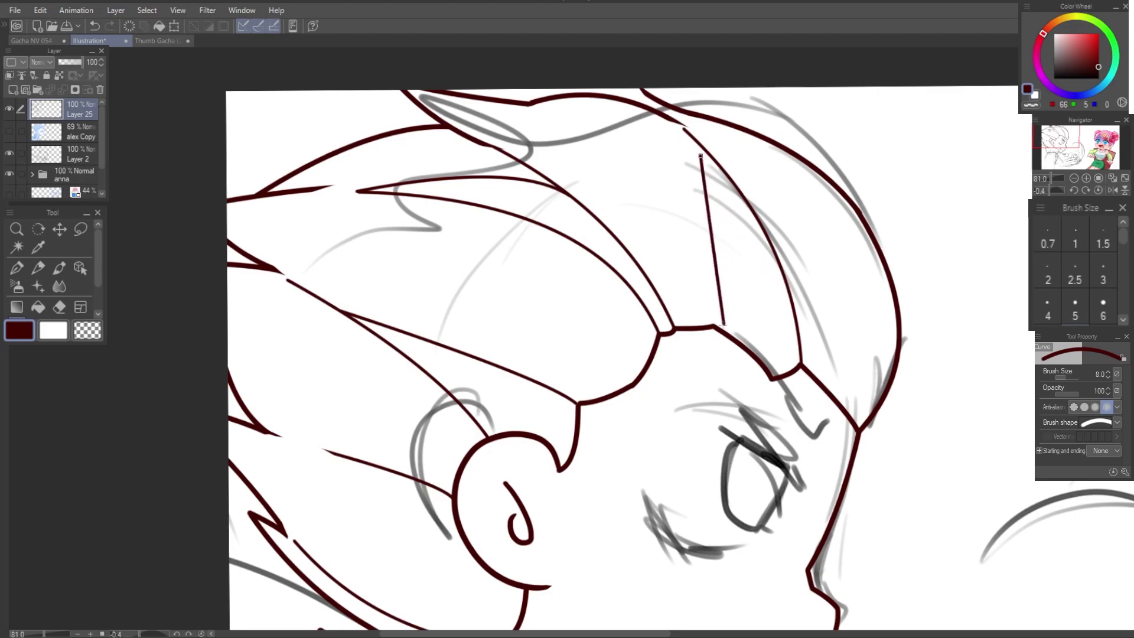
pyautogui.click(735, 234)
pyautogui.press('e')
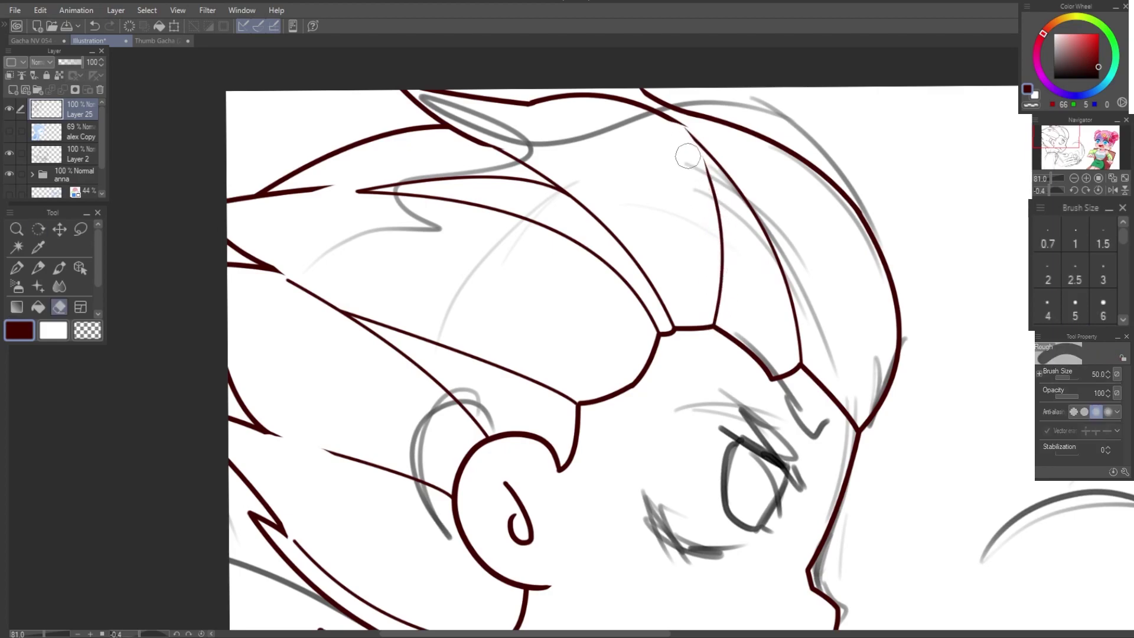
pyautogui.press('u')
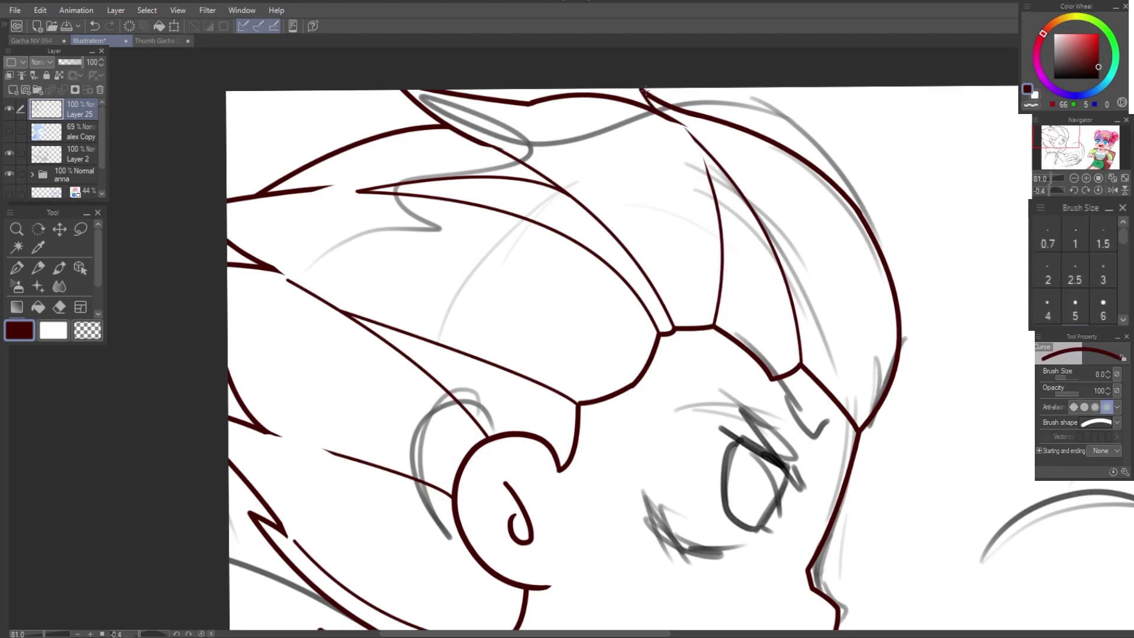
# Step: Ink a line down from the collar corner at size 12, redrawing it until right
pyautogui.scroll(-5, 662, 136)
pyautogui.scroll(4, 673, 155)
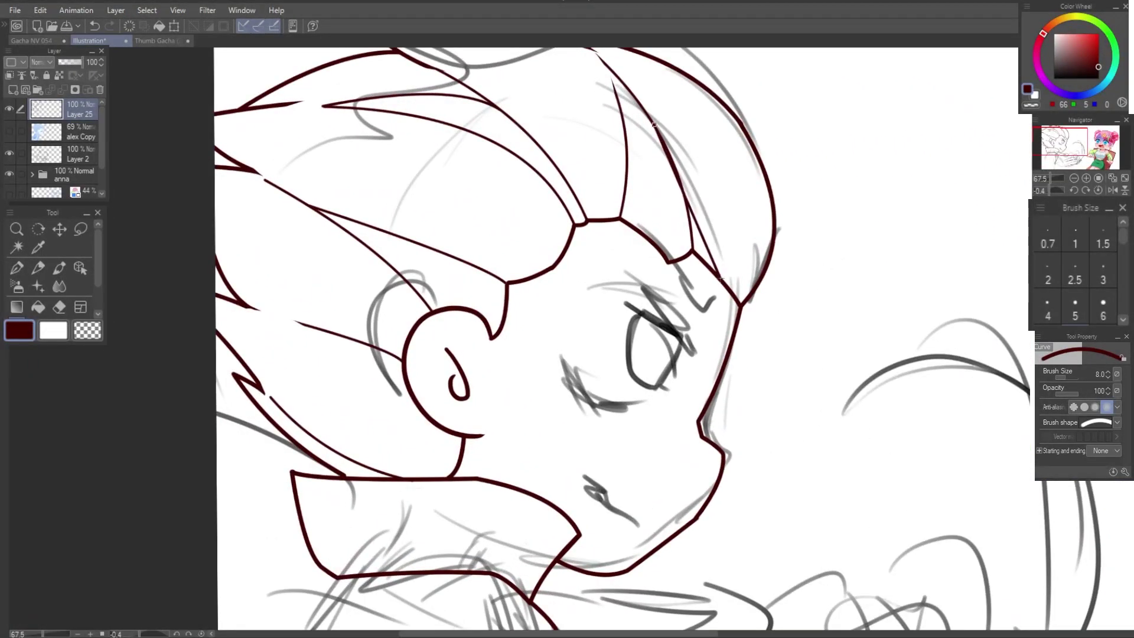
pyautogui.scroll(-3, 644, 263)
pyautogui.scroll(1, 645, 263)
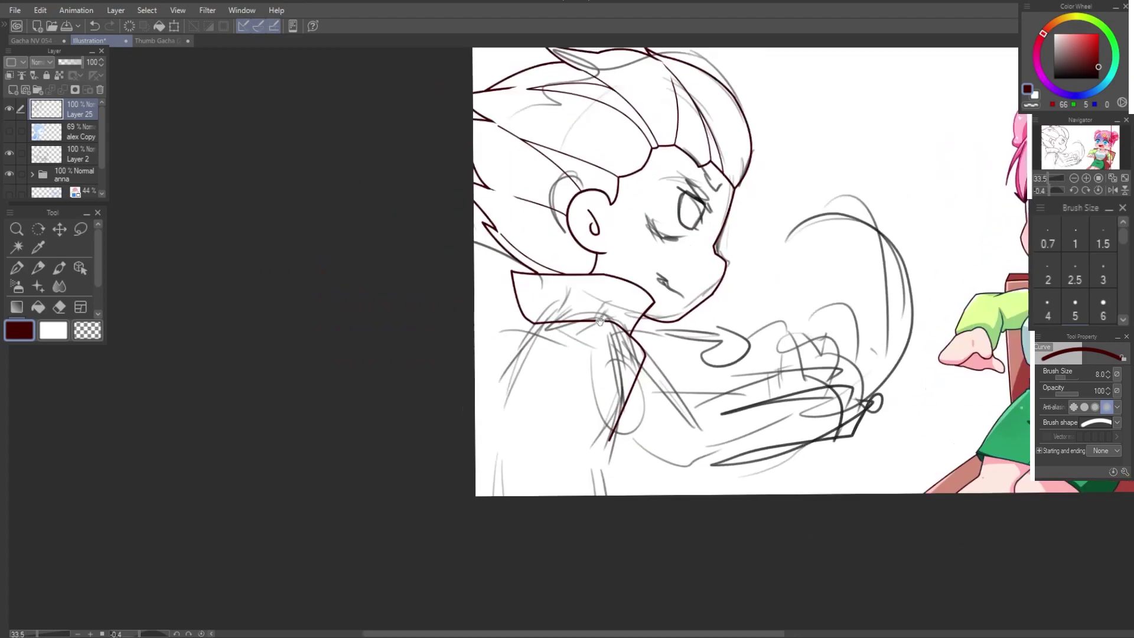
pyautogui.scroll(1, 608, 201)
pyautogui.scroll(1, 572, 140)
pyautogui.press(']')
pyautogui.press(']')
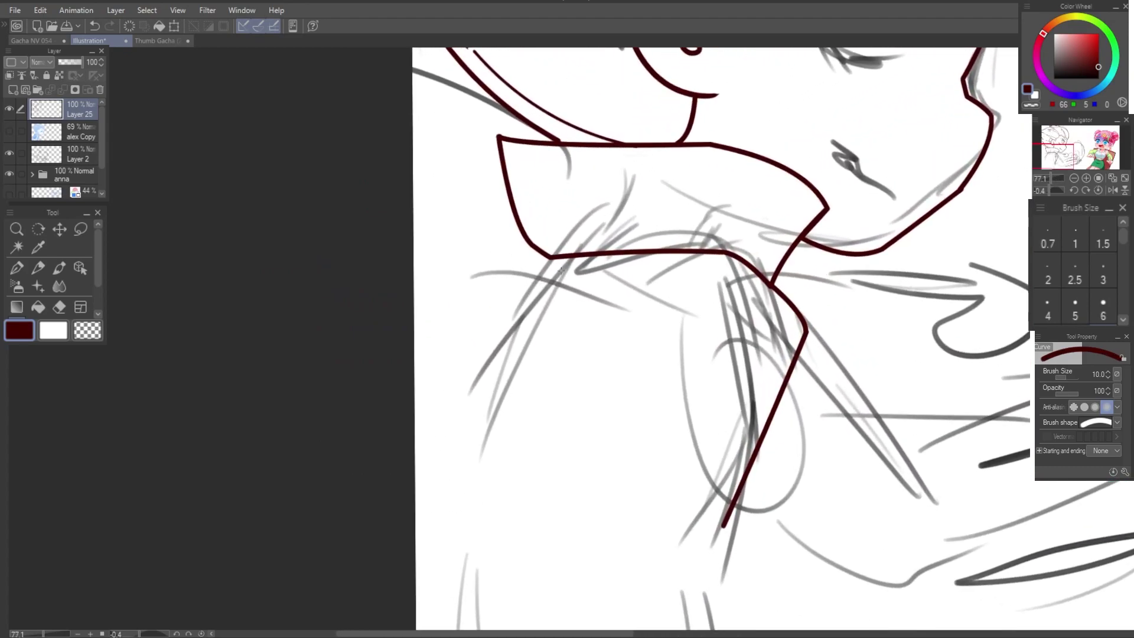
pyautogui.moveTo(525, 292)
pyautogui.mouseDown()
pyautogui.moveTo(601, 193)
pyautogui.moveTo(570, 266)
pyautogui.mouseUp()
pyautogui.hotkey('ctrl', 'z')
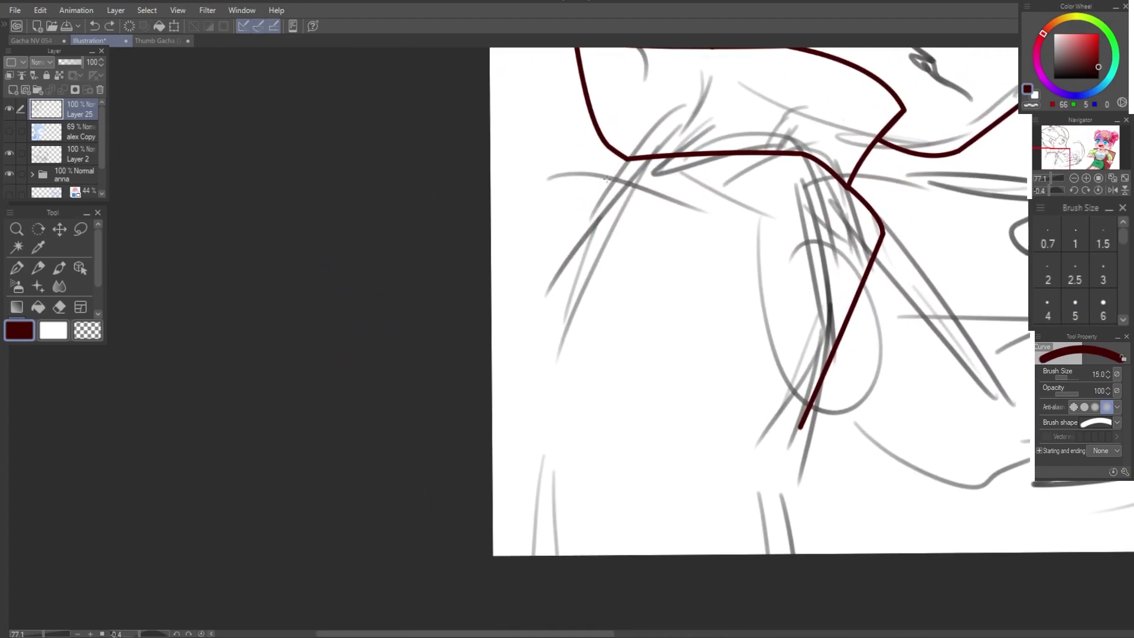
pyautogui.press('[')
pyautogui.moveTo(629, 158)
pyautogui.mouseDown()
pyautogui.moveTo(577, 238)
pyautogui.moveTo(568, 360)
pyautogui.mouseUp()
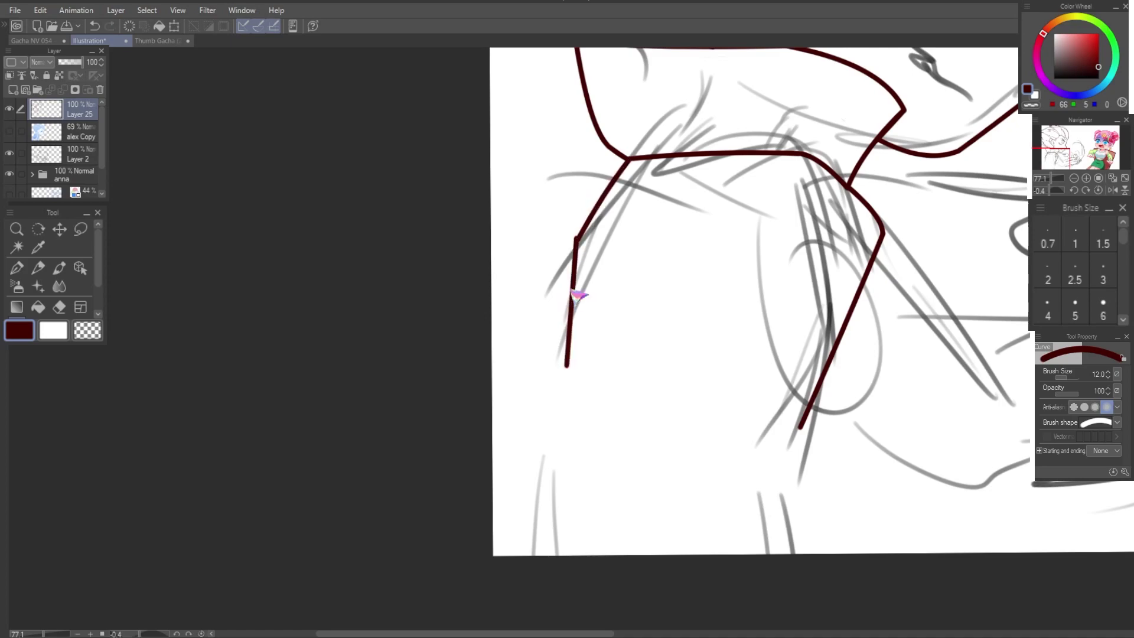
pyautogui.hotkey('ctrl', 'z')
pyautogui.moveTo(577, 238)
pyautogui.mouseDown()
pyautogui.moveTo(571, 357)
pyautogui.moveTo(558, 284)
pyautogui.mouseUp()
# Step: Erase the unwanted collar strokes along the neck
pyautogui.press('e')
pyautogui.hotkey('ctrl', 'z')
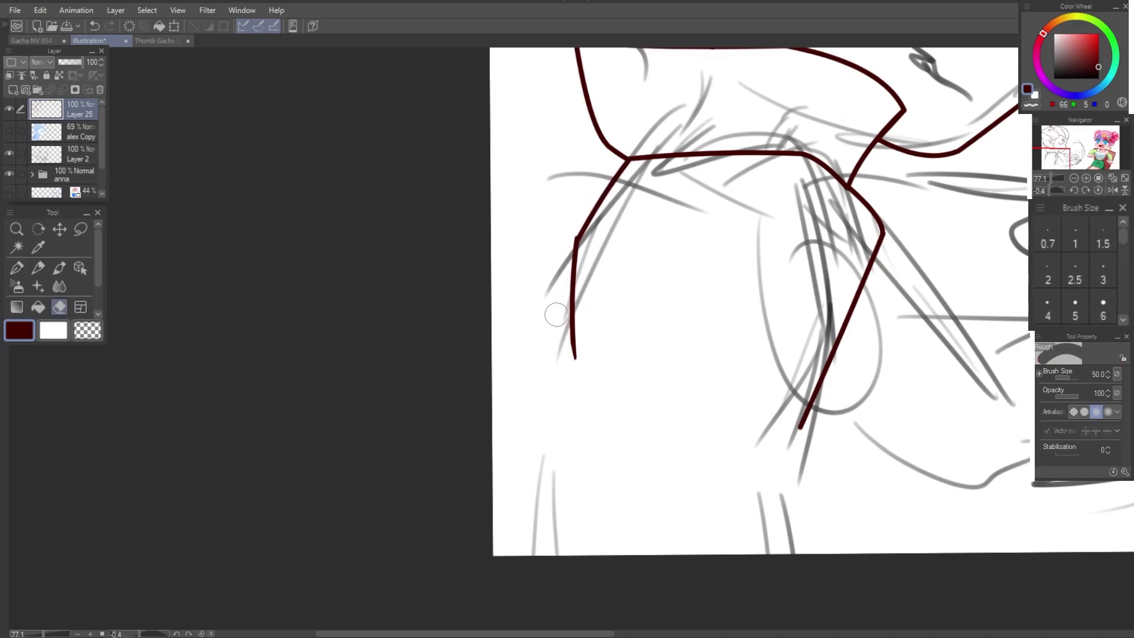
pyautogui.moveTo(570, 360)
pyautogui.mouseDown()
pyautogui.moveTo(566, 338)
pyautogui.moveTo(507, 378)
pyautogui.mouseUp()
pyautogui.press('p')
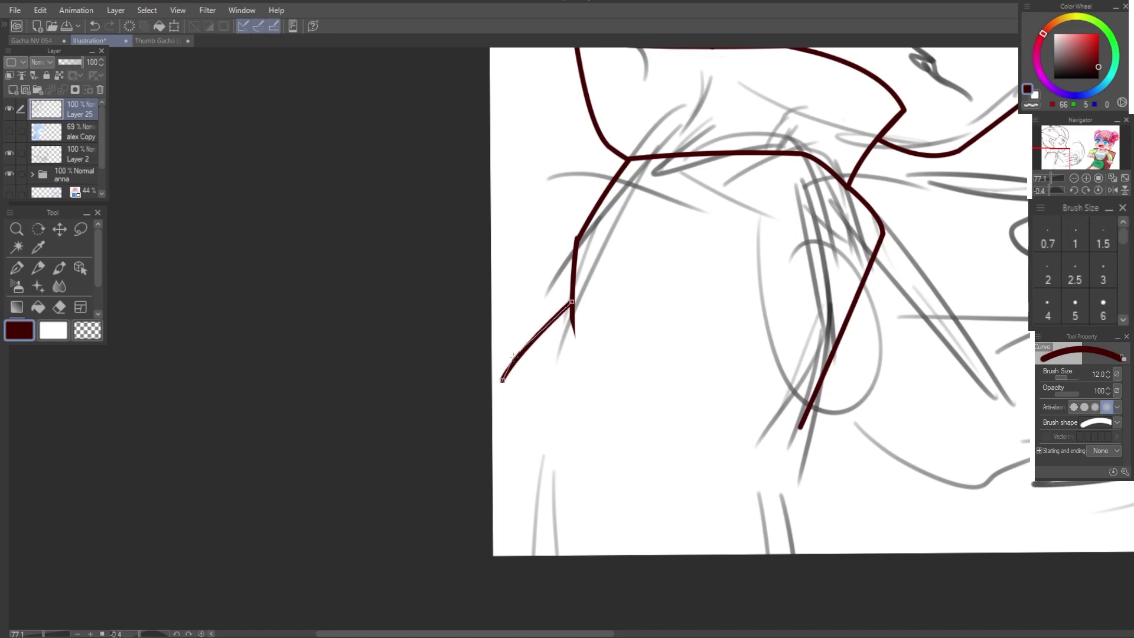
pyautogui.hotkey('ctrl', 'z')
pyautogui.press('e')
pyautogui.moveTo(572, 342)
pyautogui.mouseDown()
pyautogui.moveTo(592, 224)
pyautogui.moveTo(624, 156)
pyautogui.moveTo(596, 305)
pyautogui.mouseUp()
pyautogui.moveTo(584, 301)
pyautogui.mouseDown()
pyautogui.moveTo(557, 246)
pyautogui.moveTo(619, 195)
pyautogui.moveTo(804, 210)
pyautogui.moveTo(852, 271)
pyautogui.moveTo(850, 384)
pyautogui.moveTo(771, 576)
pyautogui.mouseUp()
pyautogui.moveTo(774, 312); pyautogui.dragTo(608, 304)
# Step: Draw curved neck lines from the jaw meeting in a V
pyautogui.press('u')
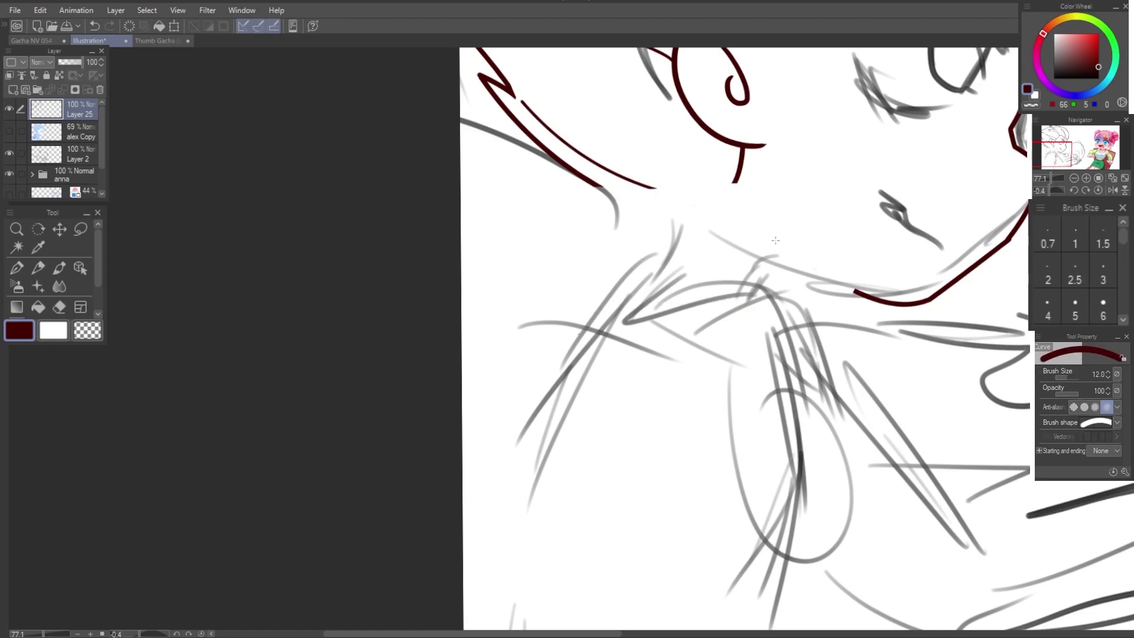
pyautogui.moveTo(855, 293); pyautogui.dragTo(792, 262)
pyautogui.moveTo(605, 186); pyautogui.dragTo(676, 224)
pyautogui.moveTo(737, 180); pyautogui.dragTo(621, 268)
pyautogui.scroll(-3, 621, 268)
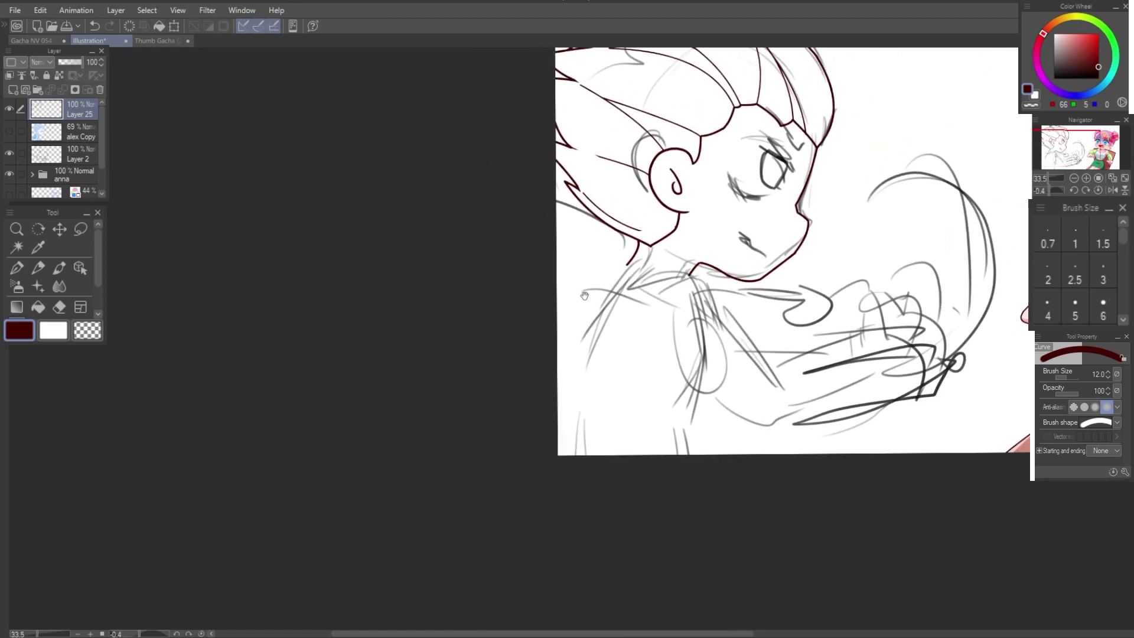
pyautogui.scroll(2, 639, 200)
pyautogui.moveTo(638, 200); pyautogui.dragTo(751, 218)
pyautogui.click(637, 215)
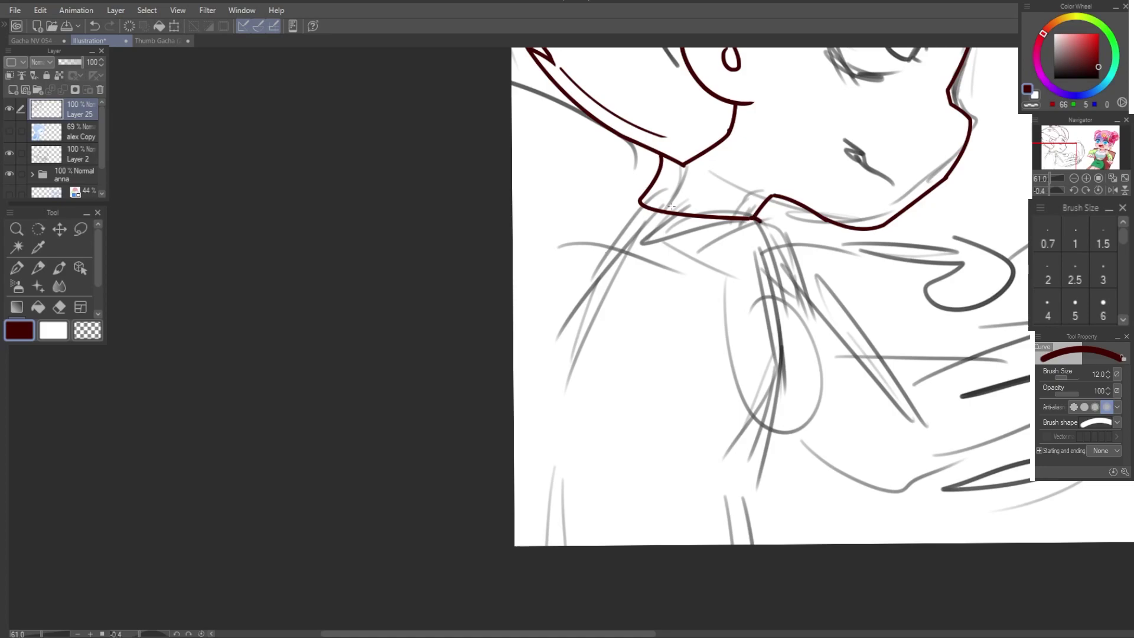
pyautogui.hotkey('ctrl', 'z')
# Step: Ink the left shoulder line and trim part of the collar line
pyautogui.moveTo(550, 291); pyautogui.dragTo(603, 209)
pyautogui.moveTo(638, 164)
pyautogui.mouseDown()
pyautogui.moveTo(592, 366)
pyautogui.moveTo(596, 325)
pyautogui.moveTo(564, 384)
pyautogui.mouseUp()
pyautogui.press('e')
pyautogui.press('p')
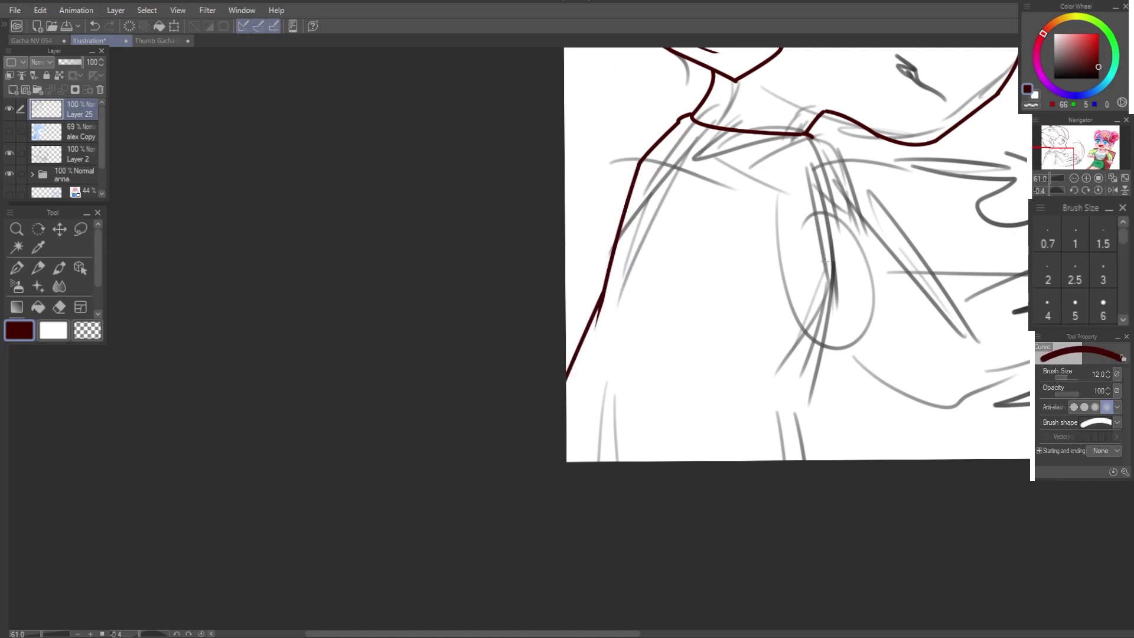
pyautogui.moveTo(828, 234); pyautogui.dragTo(764, 245)
pyautogui.press('e')
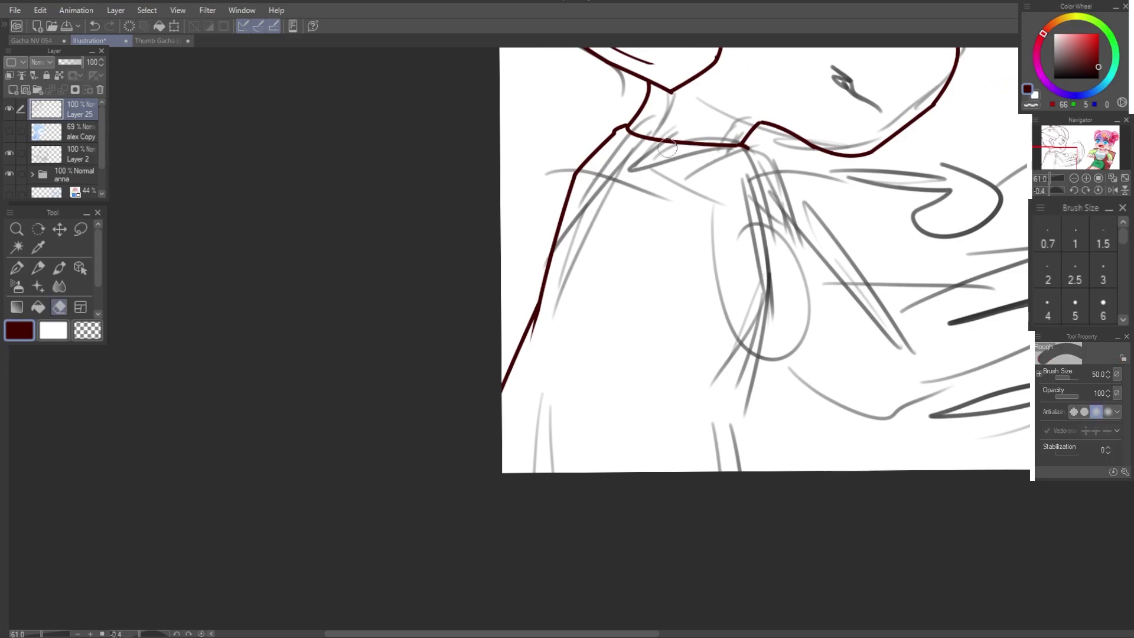
pyautogui.moveTo(661, 140); pyautogui.dragTo(743, 144)
pyautogui.press('p')
pyautogui.moveTo(792, 182)
pyautogui.mouseDown()
pyautogui.moveTo(746, 147)
pyautogui.moveTo(751, 226)
pyautogui.mouseUp()
pyautogui.hotkey('ctrl', 'z')
# Step: Draw the coat front line running down from the collar
pyautogui.moveTo(747, 148)
pyautogui.mouseDown()
pyautogui.moveTo(747, 252)
pyautogui.moveTo(724, 290)
pyautogui.mouseUp()
pyautogui.hotkey('ctrl', 'z')
pyautogui.moveTo(735, 229); pyautogui.dragTo(692, 394)
pyautogui.press('e')
pyautogui.press('u')
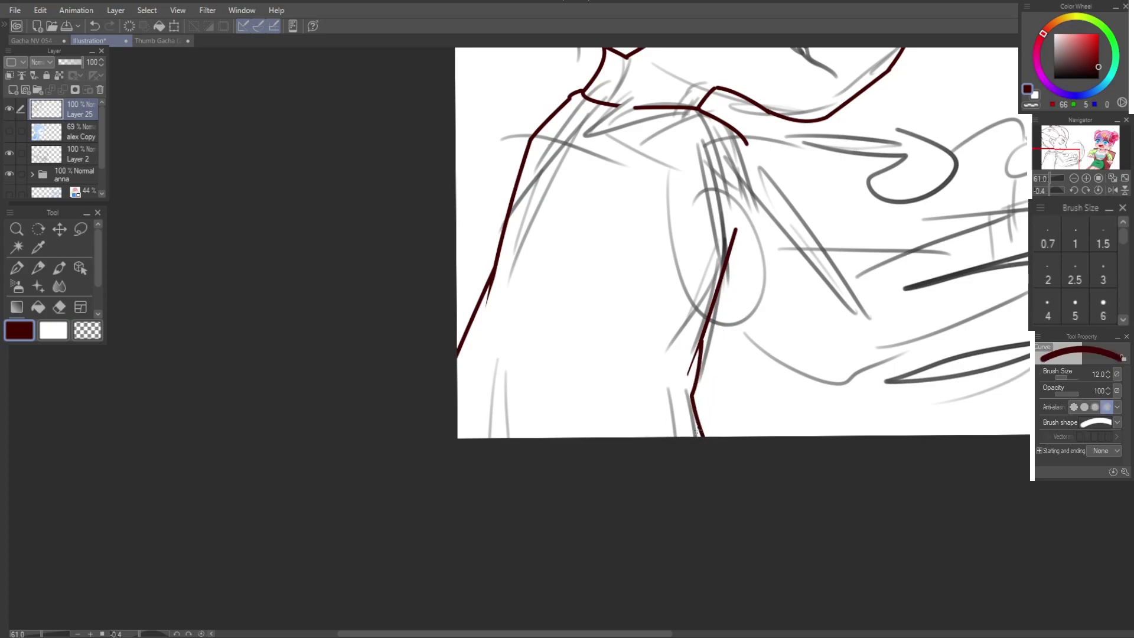
pyautogui.scroll(-3, 590, 266)
pyautogui.scroll(2, 541, 302)
# Step: Ink slanted coat lines with the G-pen, then add new raster Layer 26
pyautogui.press('p')
pyautogui.moveTo(588, 240); pyautogui.dragTo(561, 401)
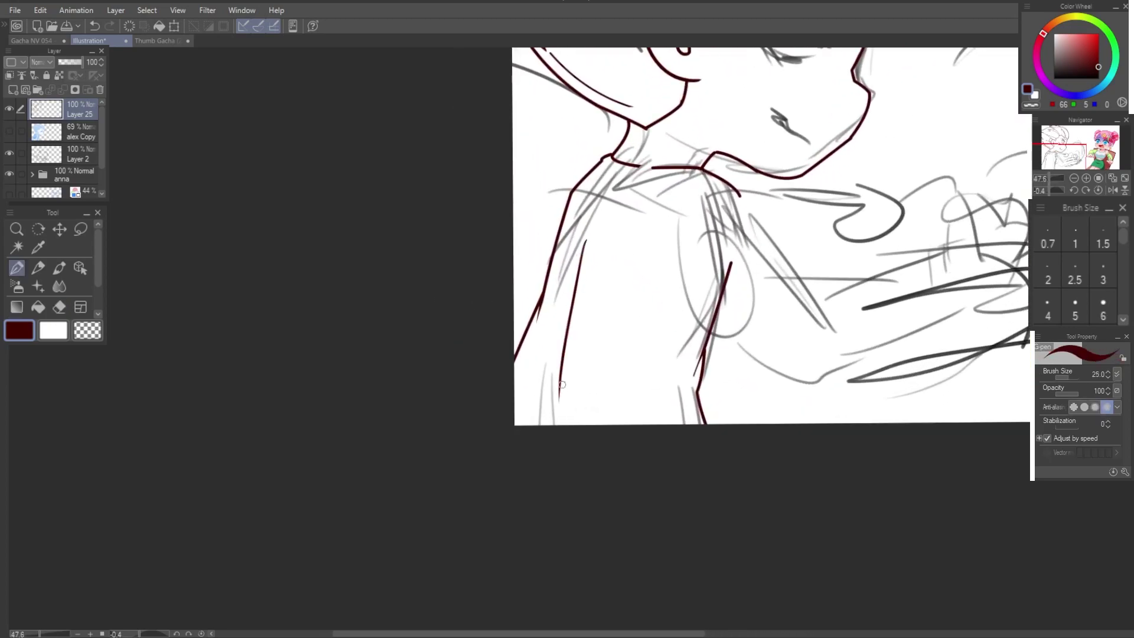
pyautogui.hotkey('ctrl', 'z')
pyautogui.moveTo(574, 259); pyautogui.dragTo(576, 411)
pyautogui.moveTo(570, 297); pyautogui.dragTo(556, 406)
pyautogui.hotkey('ctrl', 'z')
pyautogui.hotkey('ctrl', 'z')
pyautogui.hotkey('ctrl', 'z')
pyautogui.moveTo(552, 329); pyautogui.dragTo(564, 424)
pyautogui.scroll(-2, 571, 399)
pyautogui.scroll(2, 623, 210)
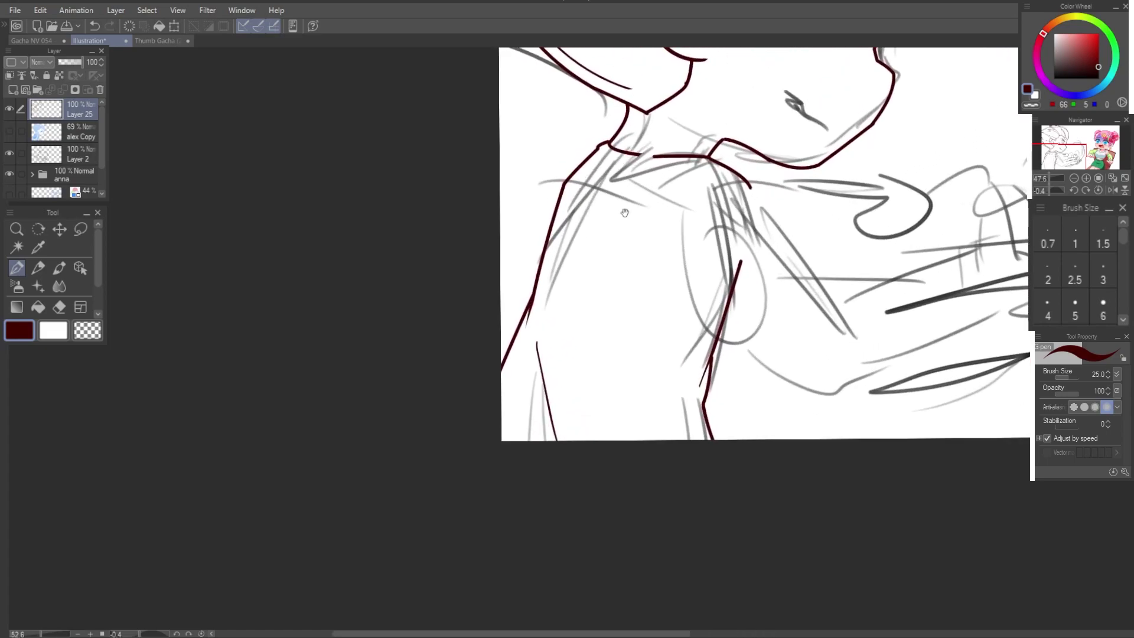
pyautogui.scroll(1, 588, 284)
pyautogui.hotkey('ctrl', 'shift', 'n')
# Step: Ink the raised collar line curving upward and its side running down beside the neck
pyautogui.press('u')
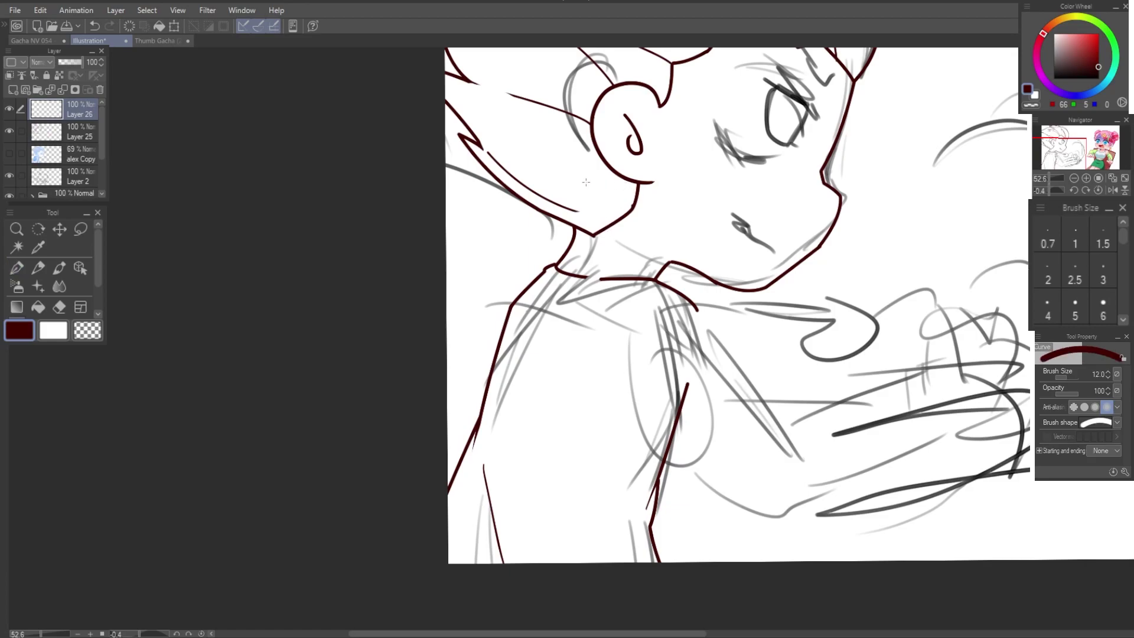
pyautogui.moveTo(573, 184); pyautogui.dragTo(735, 292)
pyautogui.hotkey('ctrl', 'z')
pyautogui.moveTo(600, 191); pyautogui.dragTo(748, 294)
pyautogui.press('Escape')
pyautogui.moveTo(486, 192); pyautogui.dragTo(715, 235)
pyautogui.click(600, 188)
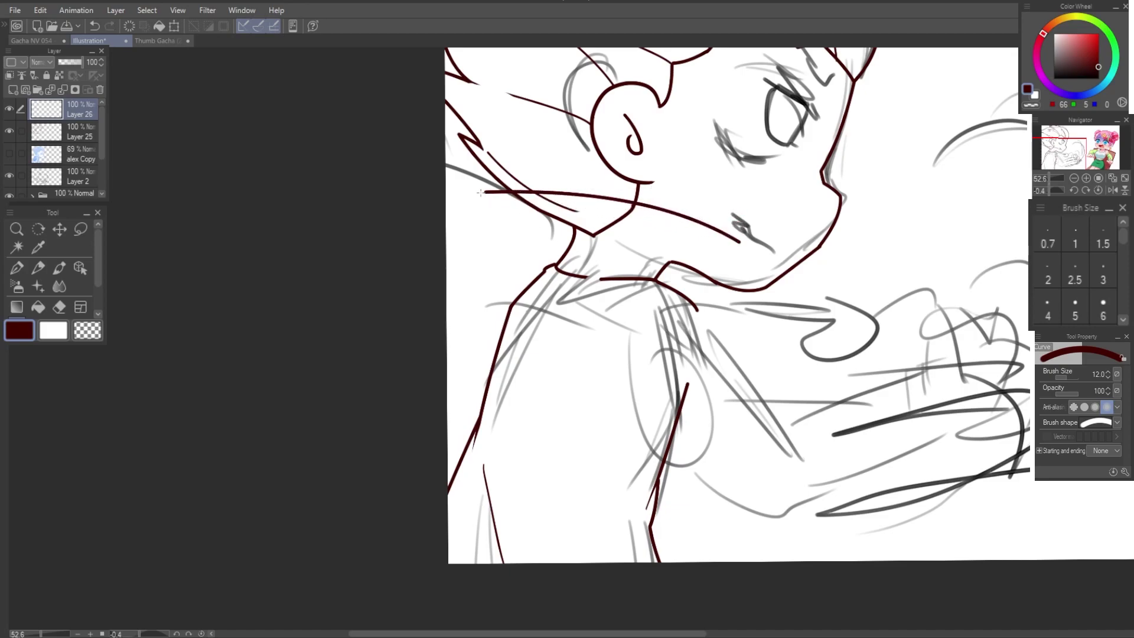
pyautogui.moveTo(480, 193)
pyautogui.mouseDown()
pyautogui.moveTo(517, 266)
pyautogui.moveTo(447, 375)
pyautogui.mouseUp()
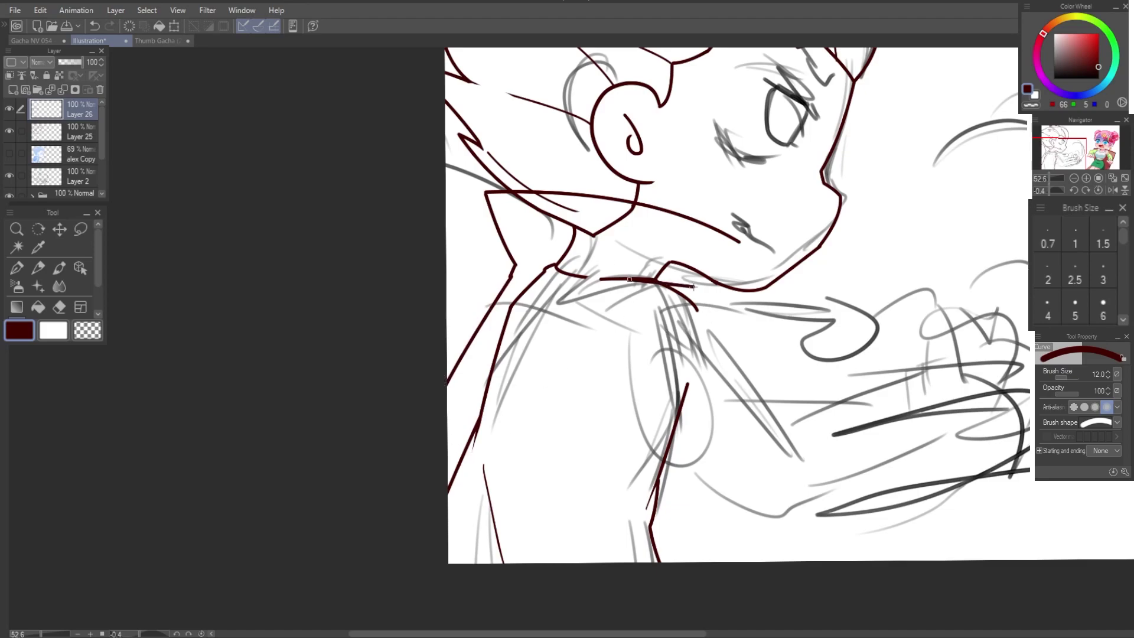
# Step: Ink the curved shoulder line running down from the boy's shoulder
pyautogui.moveTo(693, 287); pyautogui.dragTo(757, 361)
pyautogui.hotkey('ctrl', 'z')
pyautogui.moveTo(693, 286)
pyautogui.mouseDown()
pyautogui.moveTo(757, 361)
pyautogui.moveTo(776, 344)
pyautogui.moveTo(760, 466)
pyautogui.mouseUp()
pyautogui.click(760, 364)
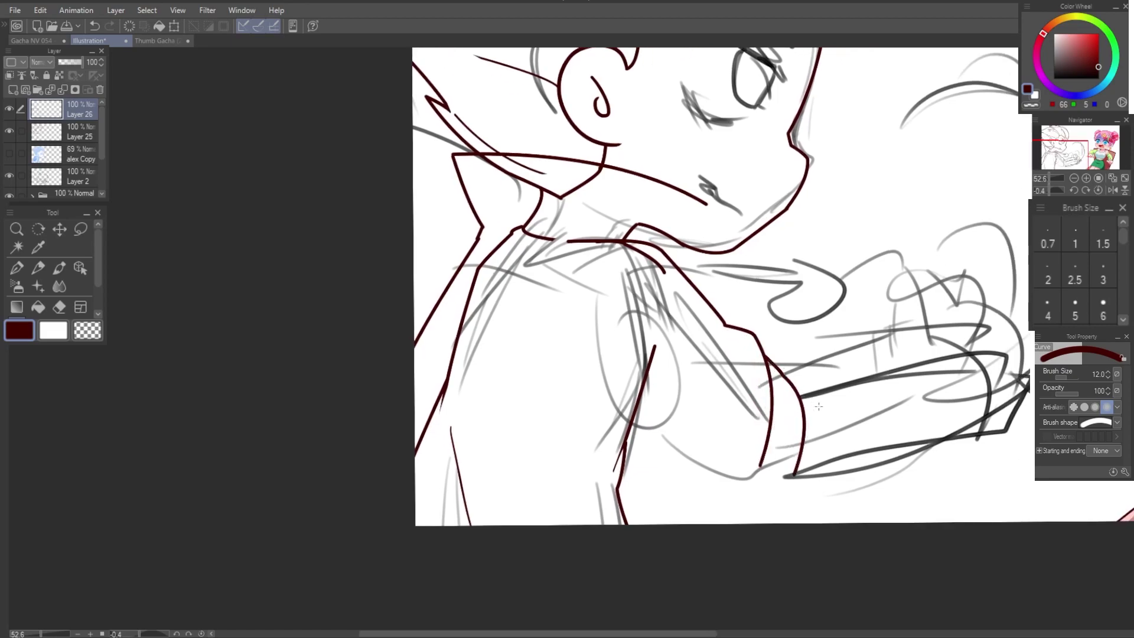
pyautogui.hotkey('ctrl', 'z')
pyautogui.hotkey('ctrl', 'z')
pyautogui.hotkey('ctrl', 'z')
pyautogui.hotkey('ctrl', 'z')
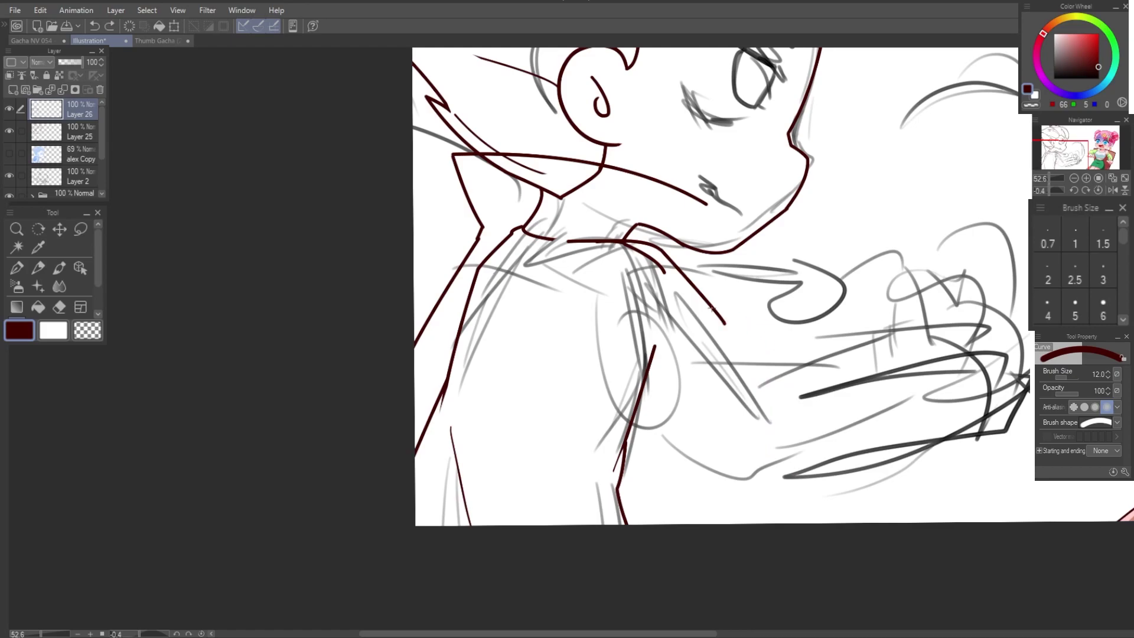
pyautogui.hotkey('ctrl', 'z')
pyautogui.click(770, 319)
pyautogui.doubleClick(779, 452)
# Step: Ink the sleeve outline down to the cuff and erase its stray part
pyautogui.click(667, 434)
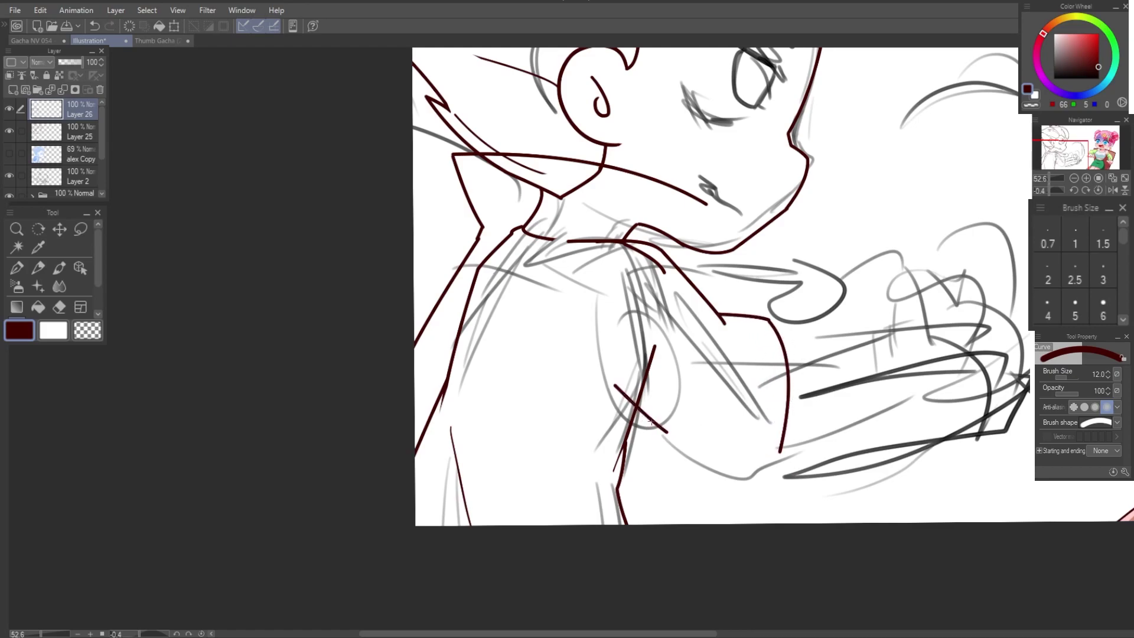
pyautogui.doubleClick(748, 506)
pyautogui.click(779, 451)
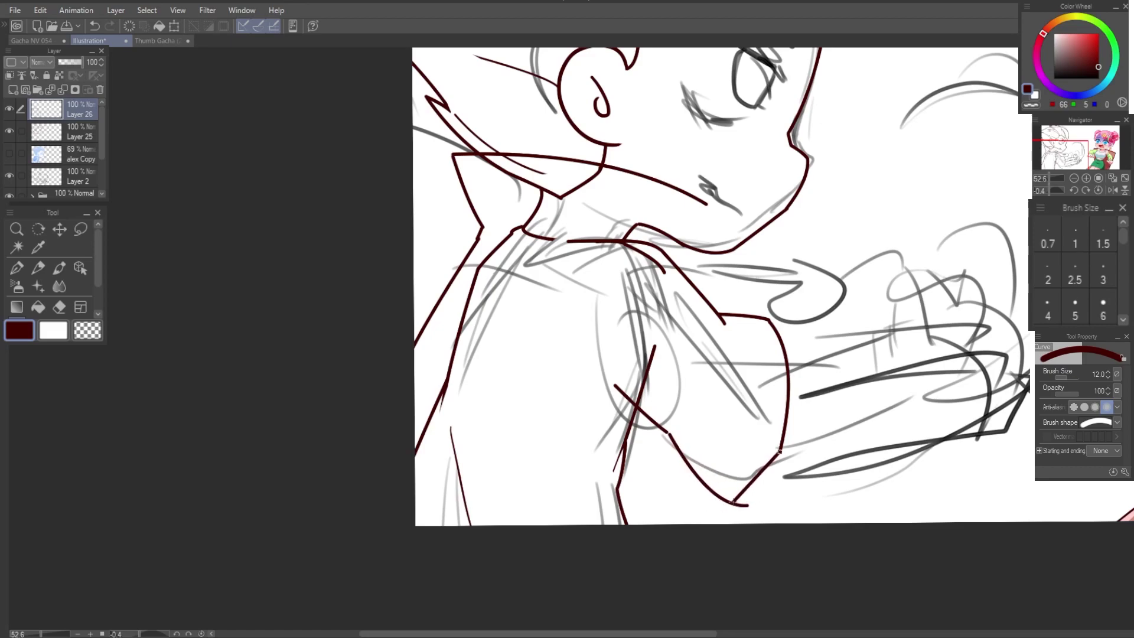
pyautogui.doubleClick(735, 503)
pyautogui.press('e')
pyautogui.moveTo(778, 343)
pyautogui.mouseDown()
pyautogui.moveTo(794, 419)
pyautogui.moveTo(772, 480)
pyautogui.mouseUp()
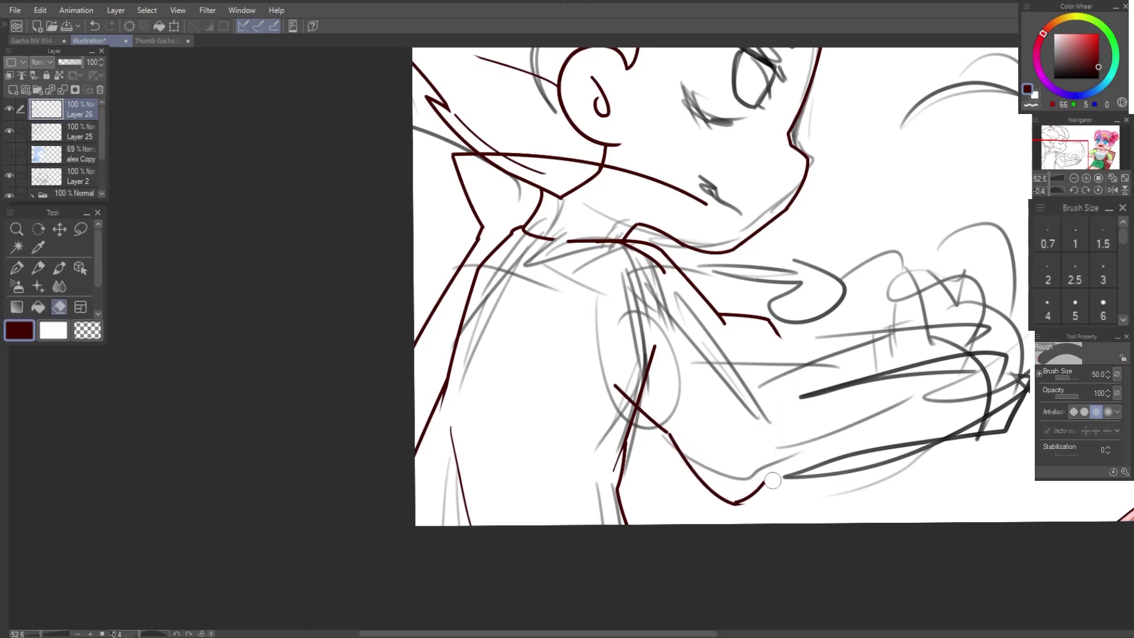
# Step: Try a curve along the sleeve edge, then undo the angular result
pyautogui.press('u')
pyautogui.click(770, 323)
pyautogui.click(797, 366)
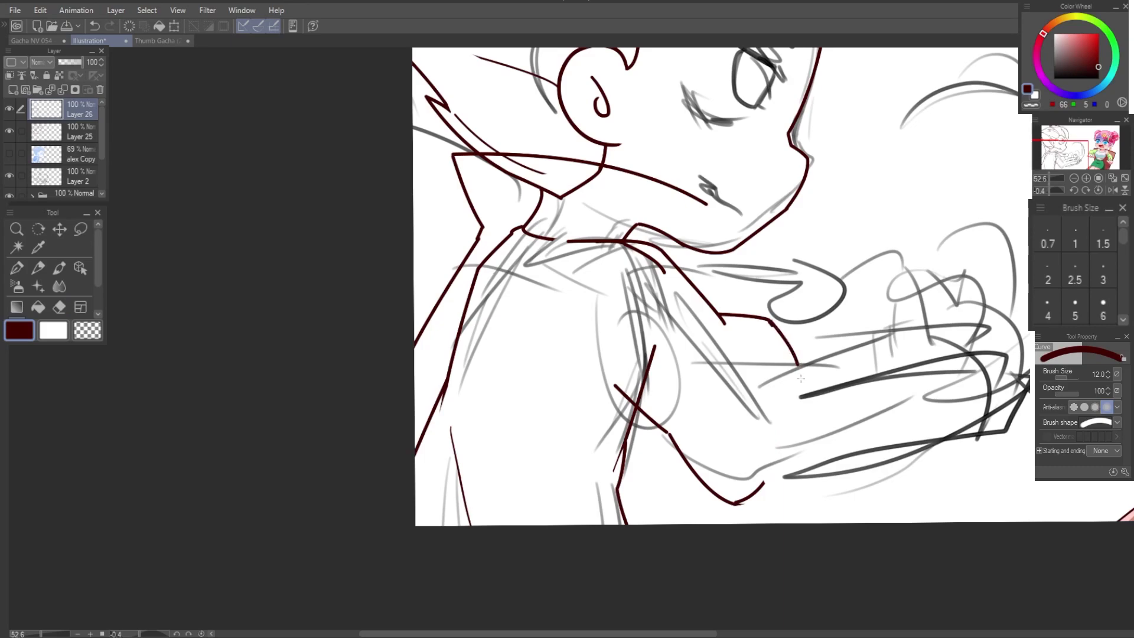
pyautogui.doubleClick(761, 481)
pyautogui.hotkey('ctrl', 'z')
pyautogui.hotkey('ctrl', 'z')
pyautogui.hotkey('ctrl', 'z')
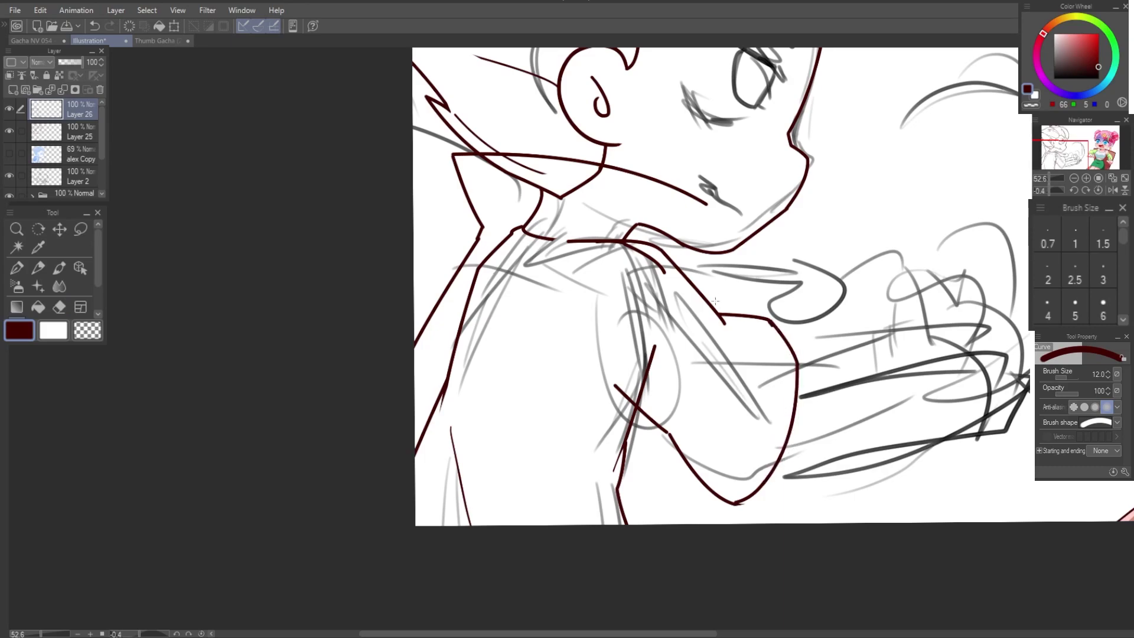
pyautogui.press('e')
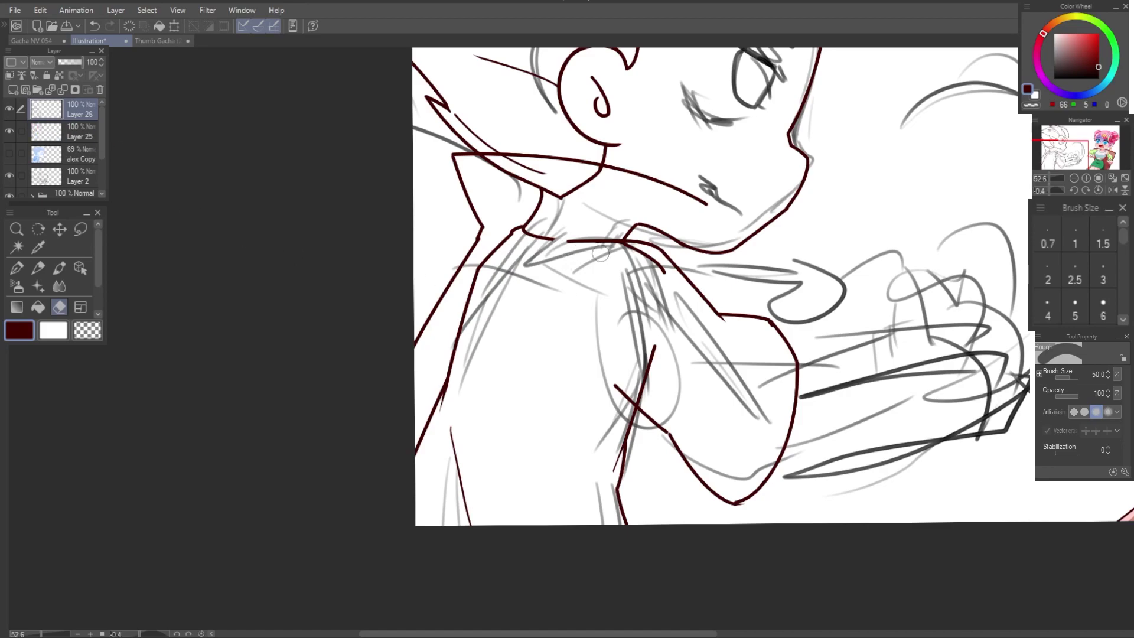
# Step: Ink the collar's inner trim line with a thinner size 8 line
pyautogui.press('u')
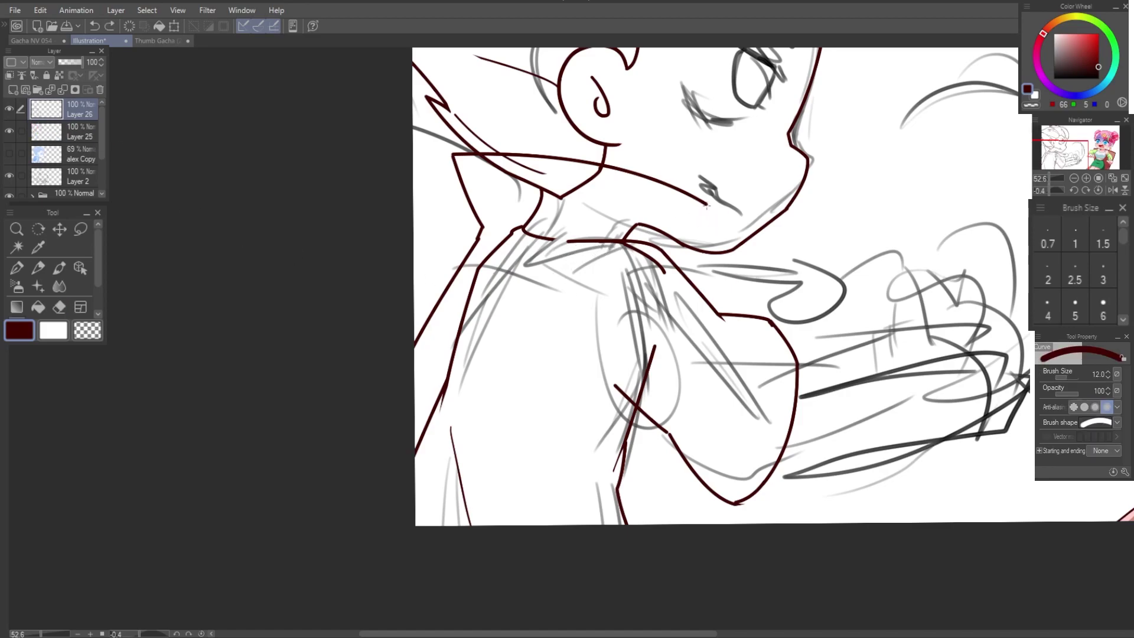
pyautogui.click(706, 205)
pyautogui.press('[')
pyautogui.press('[')
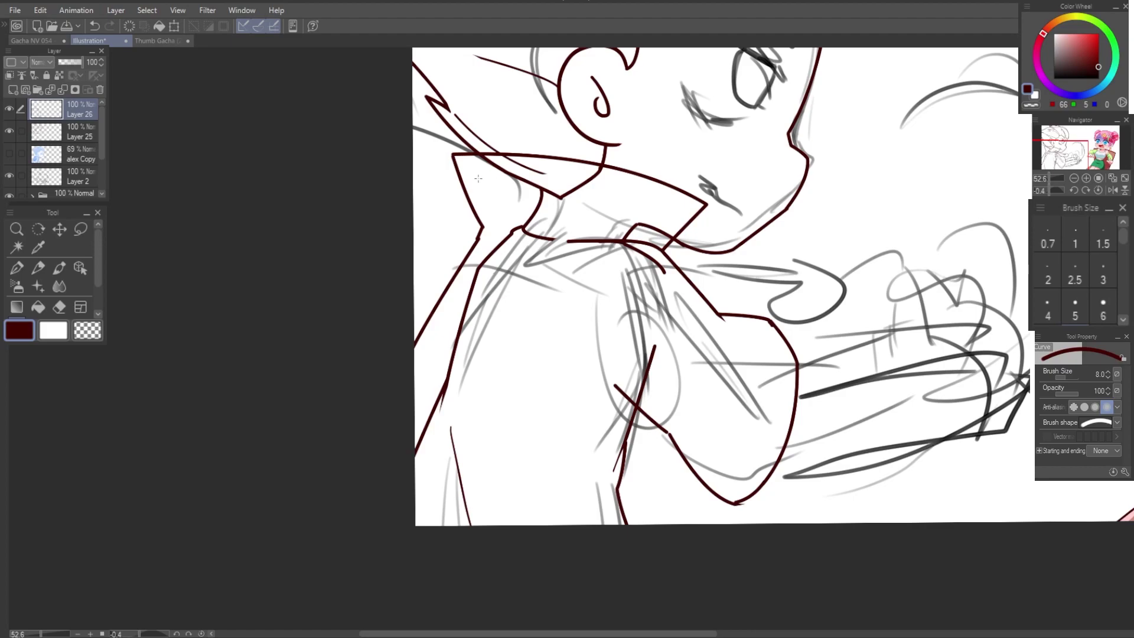
pyautogui.moveTo(454, 163); pyautogui.dragTo(562, 169)
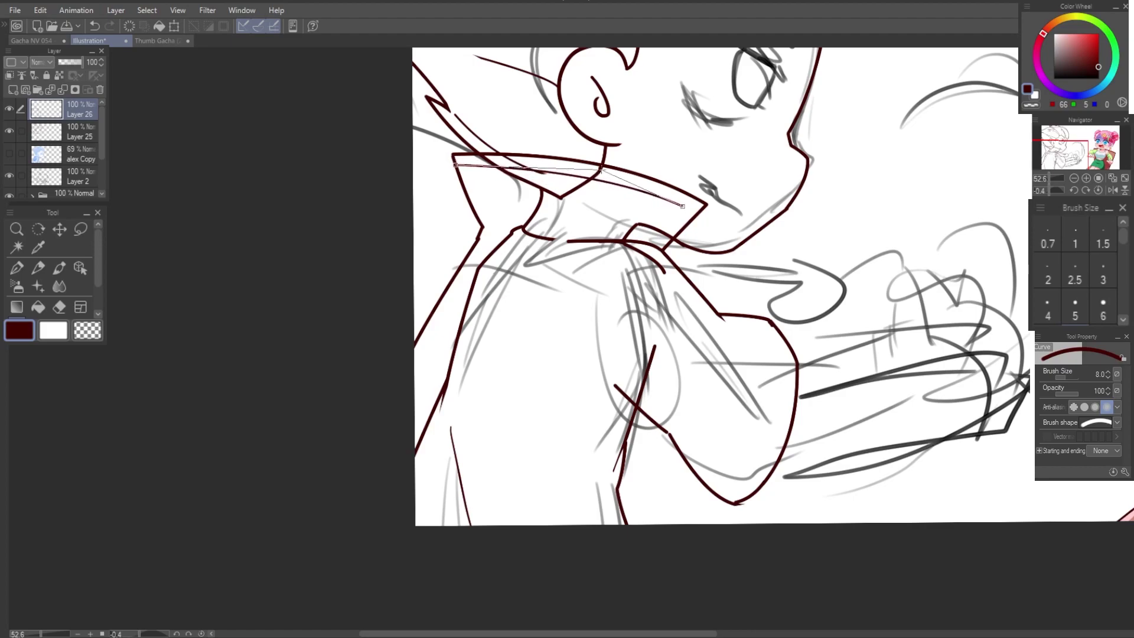
pyautogui.click(567, 160)
# Step: On Layer 25, erase the old sleeve bottom and try a size 12 cuff edge
pyautogui.hotkey('alt', '[')
pyautogui.press('e')
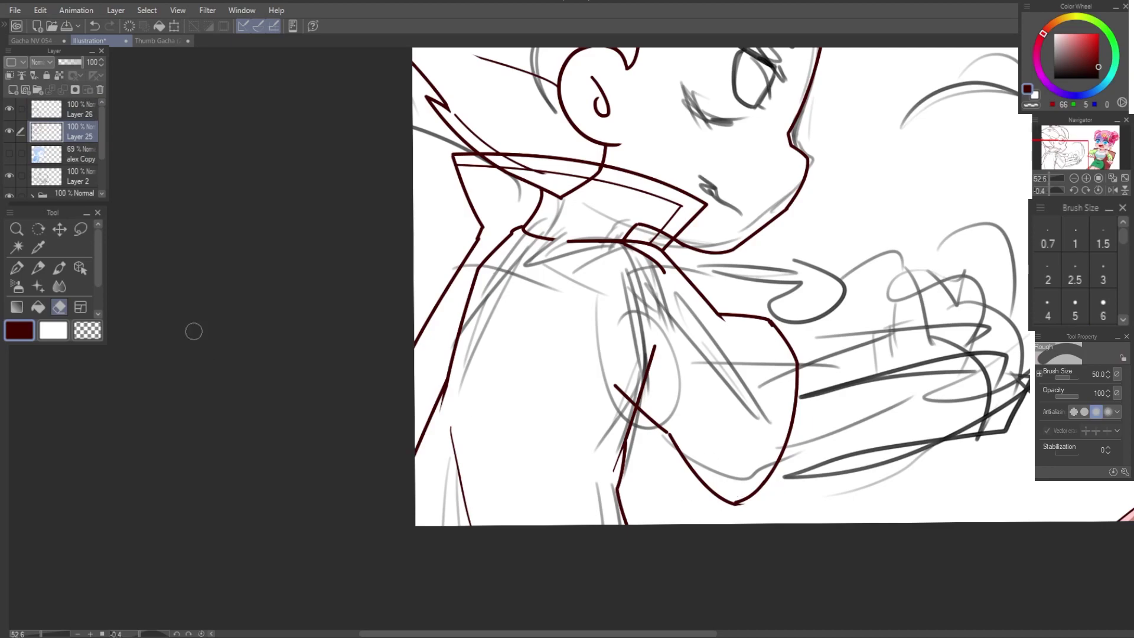
pyautogui.moveTo(47, 132); pyautogui.dragTo(52, 117)
pyautogui.moveTo(664, 490); pyautogui.dragTo(717, 485)
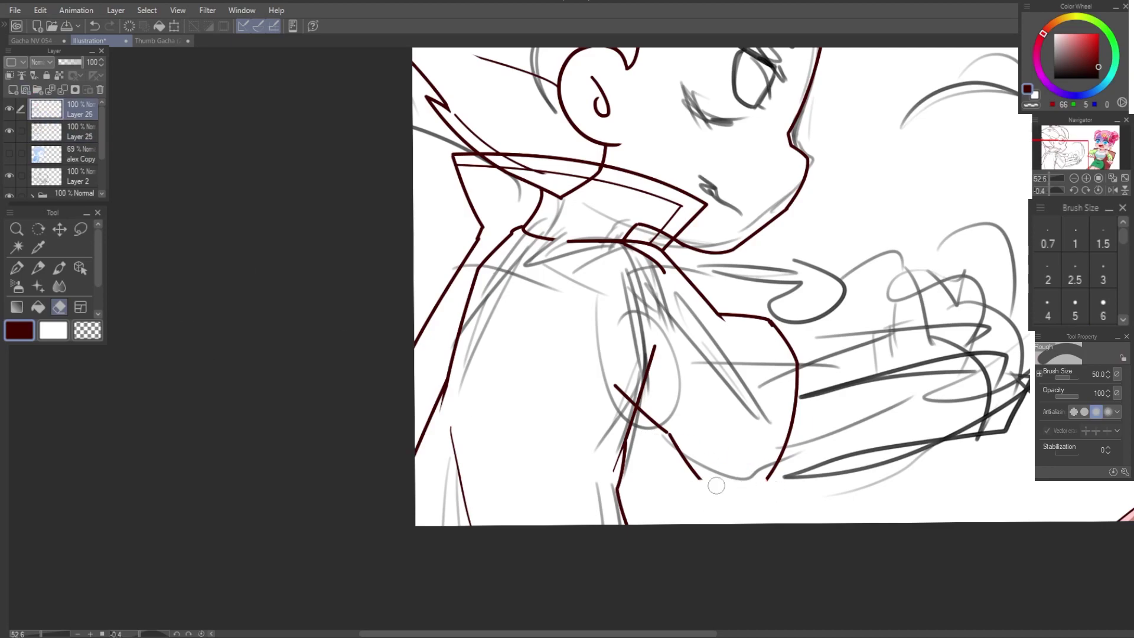
pyautogui.press('u')
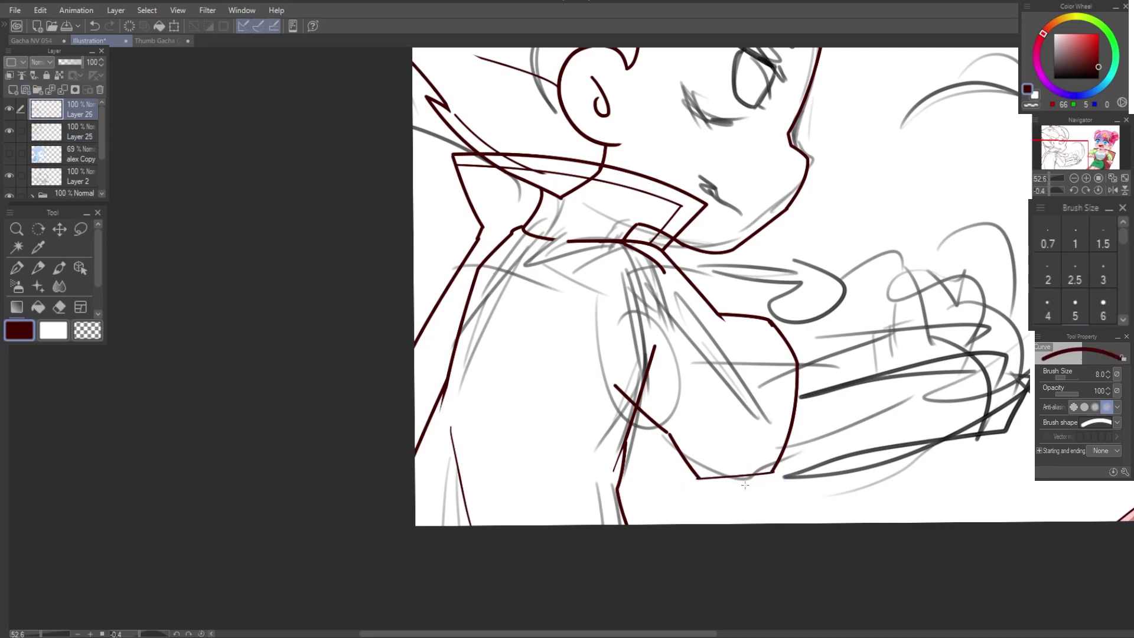
pyautogui.press(']')
pyautogui.press(']')
pyautogui.moveTo(740, 479); pyautogui.dragTo(774, 473)
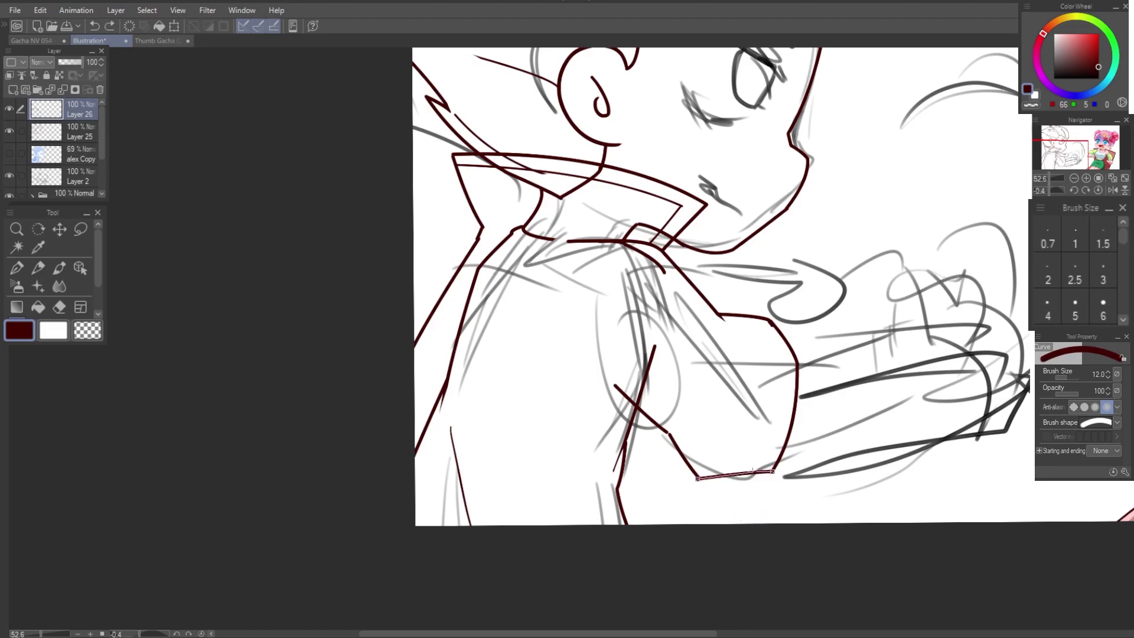
pyautogui.click(727, 492)
pyautogui.press('e')
pyautogui.hotkey('ctrl', 'z')
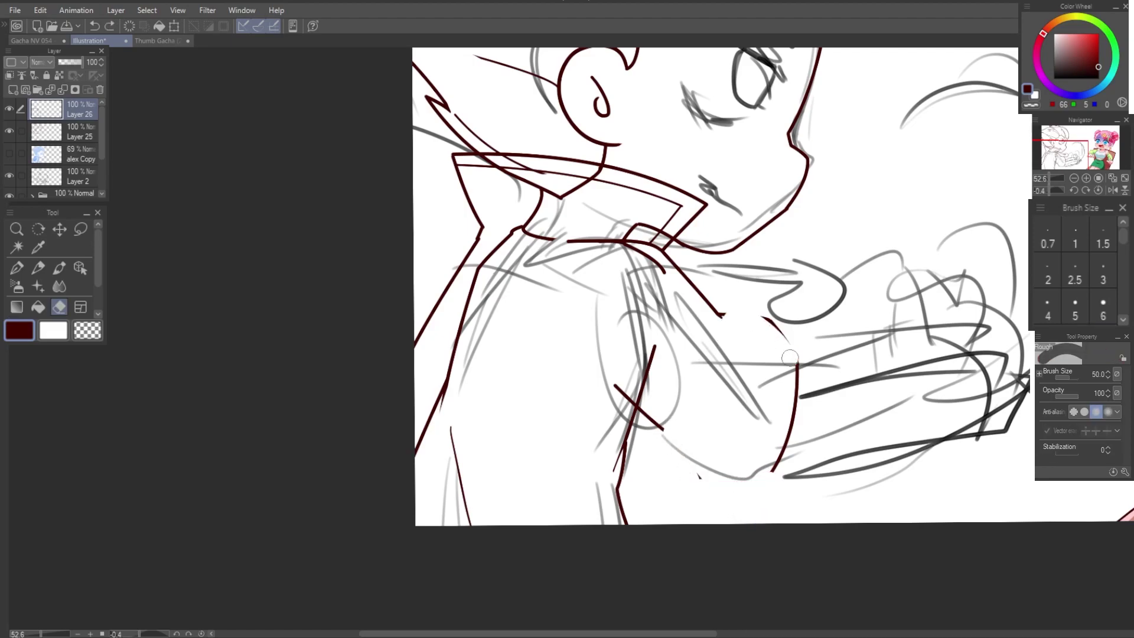
# Step: Hide Layer 25, set the Layer 2 sketch to 26% opacity, and erase old sleeve lines
pyautogui.click(9, 130)
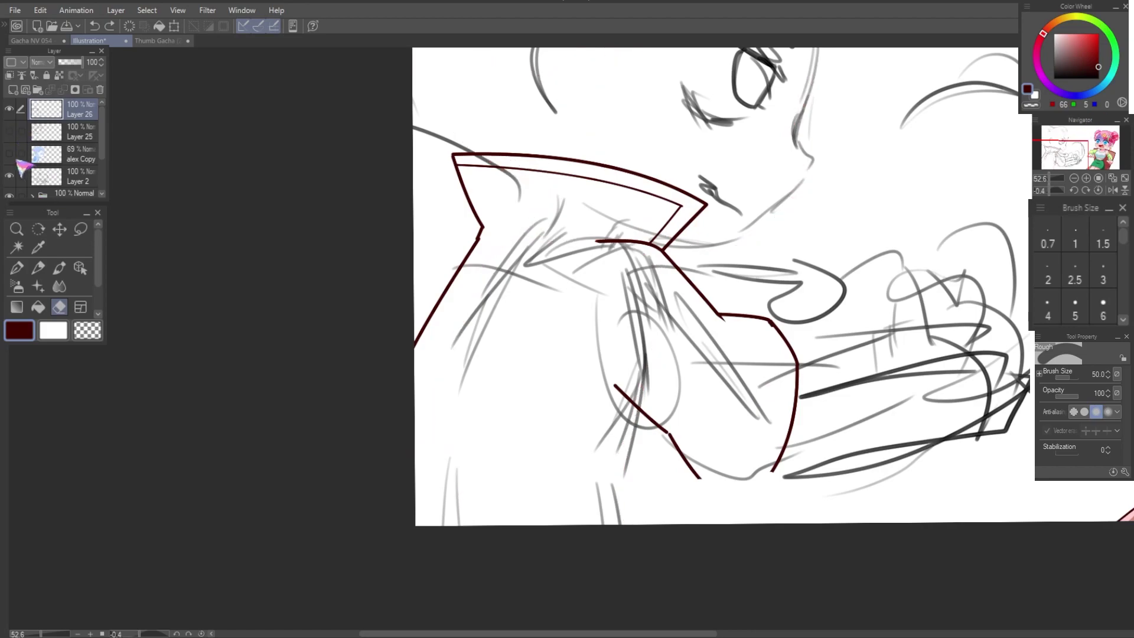
pyautogui.click(47, 176)
pyautogui.moveTo(82, 62); pyautogui.dragTo(66, 62)
pyautogui.click(48, 109)
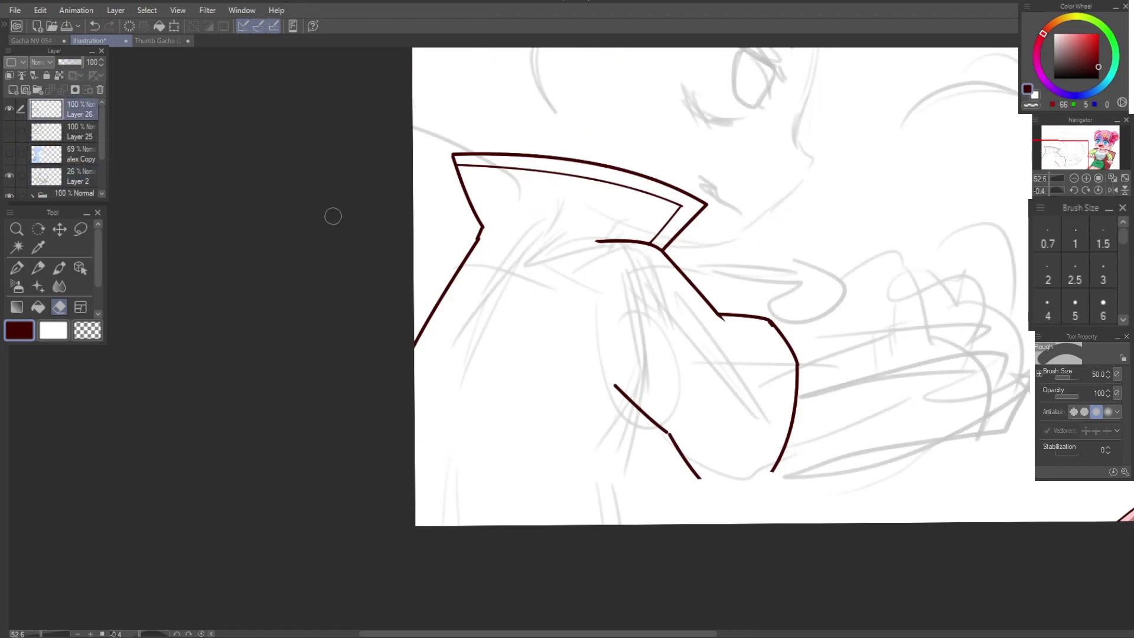
pyautogui.moveTo(614, 387); pyautogui.dragTo(699, 475)
pyautogui.moveTo(791, 348); pyautogui.dragTo(774, 466)
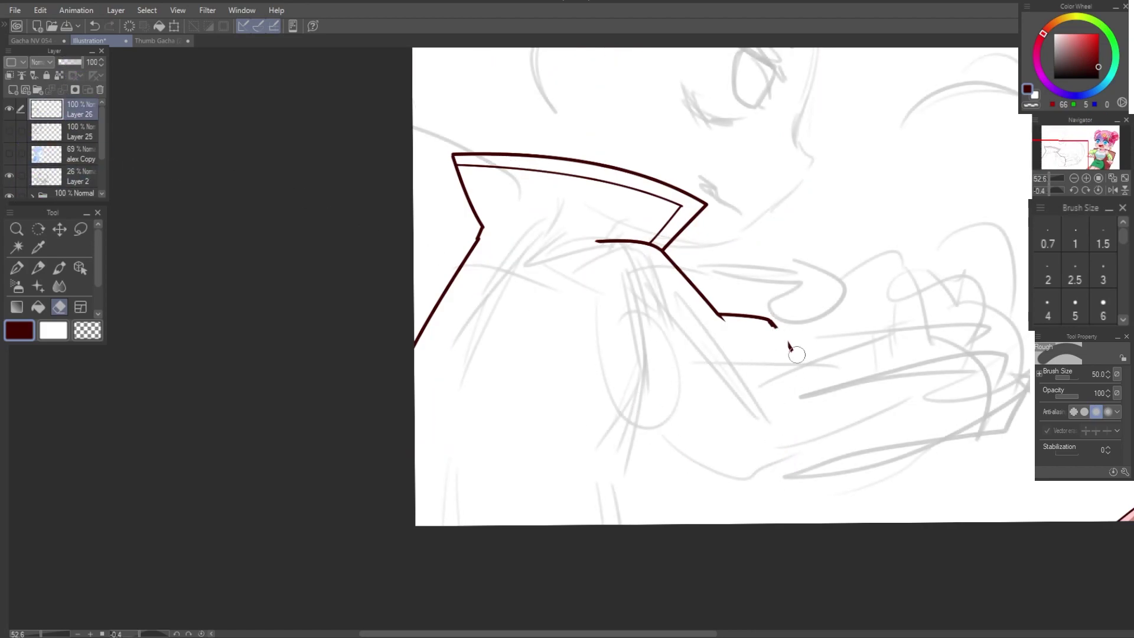
# Step: Freehand-ink the sleeve's lower outline and the tucked hand hook at the cuff
pyautogui.press('p')
pyautogui.moveTo(593, 379)
pyautogui.mouseDown()
pyautogui.moveTo(703, 484)
pyautogui.moveTo(771, 447)
pyautogui.mouseUp()
pyautogui.hotkey('ctrl', 'z')
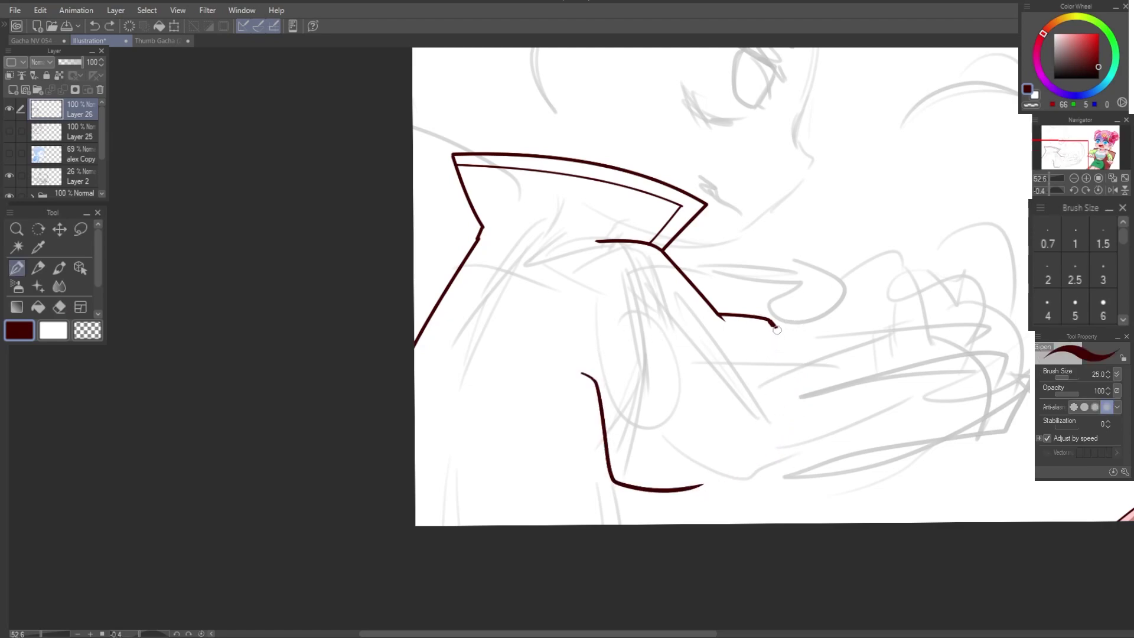
pyautogui.moveTo(776, 330)
pyautogui.mouseDown()
pyautogui.moveTo(773, 399)
pyautogui.moveTo(715, 482)
pyautogui.mouseUp()
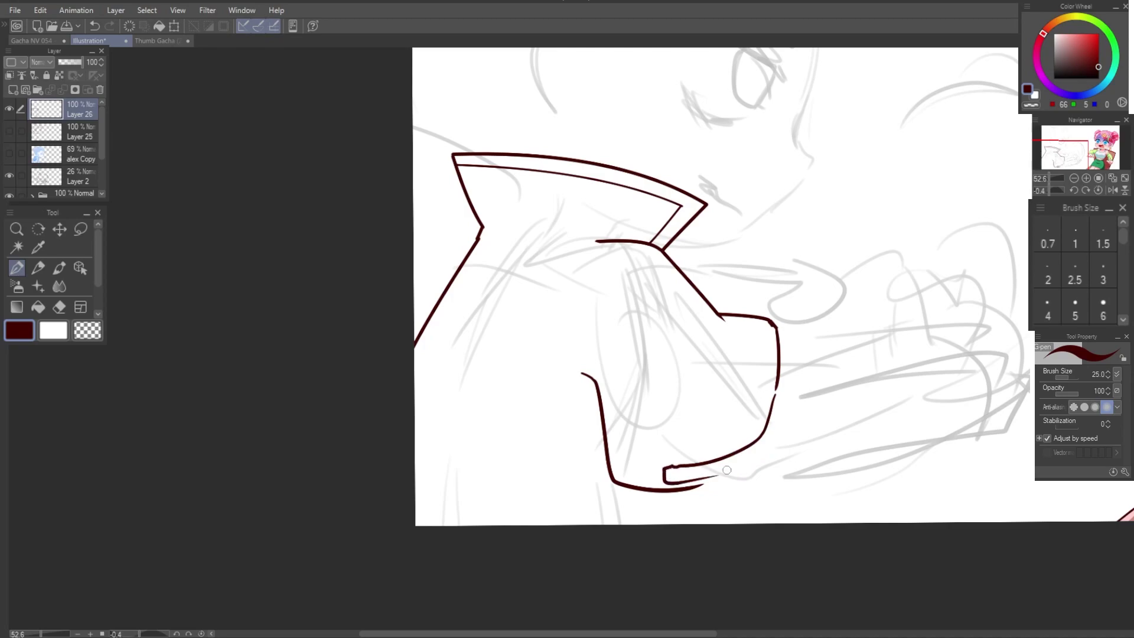
pyautogui.hotkey('ctrl', 'z')
pyautogui.moveTo(685, 434); pyautogui.dragTo(708, 483)
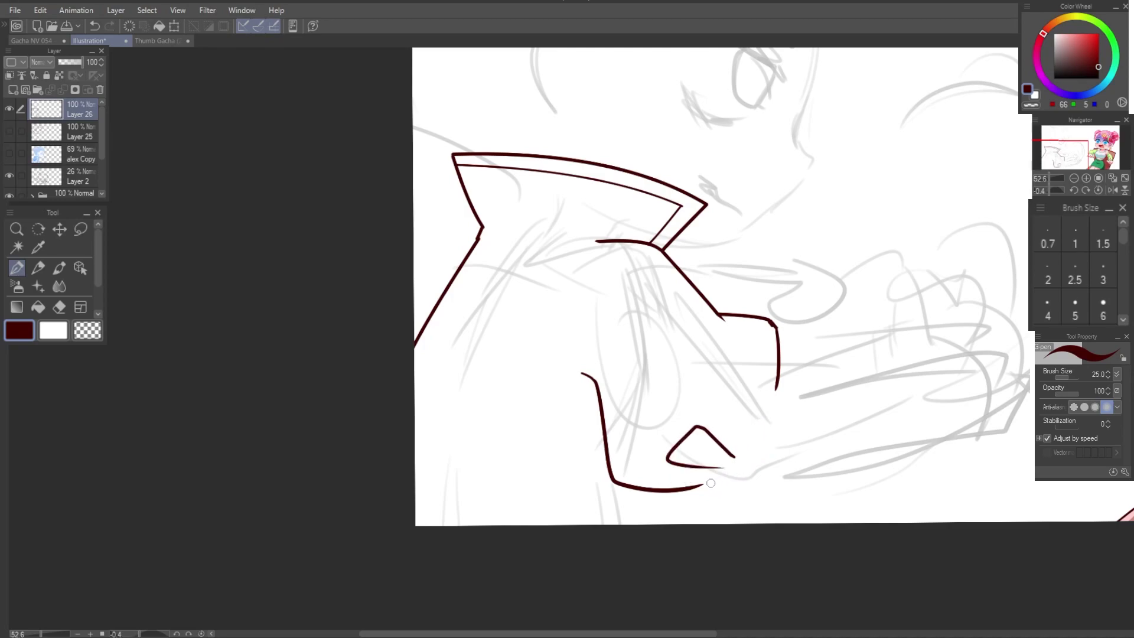
pyautogui.hotkey('ctrl', 'z')
pyautogui.moveTo(766, 409); pyautogui.dragTo(749, 443)
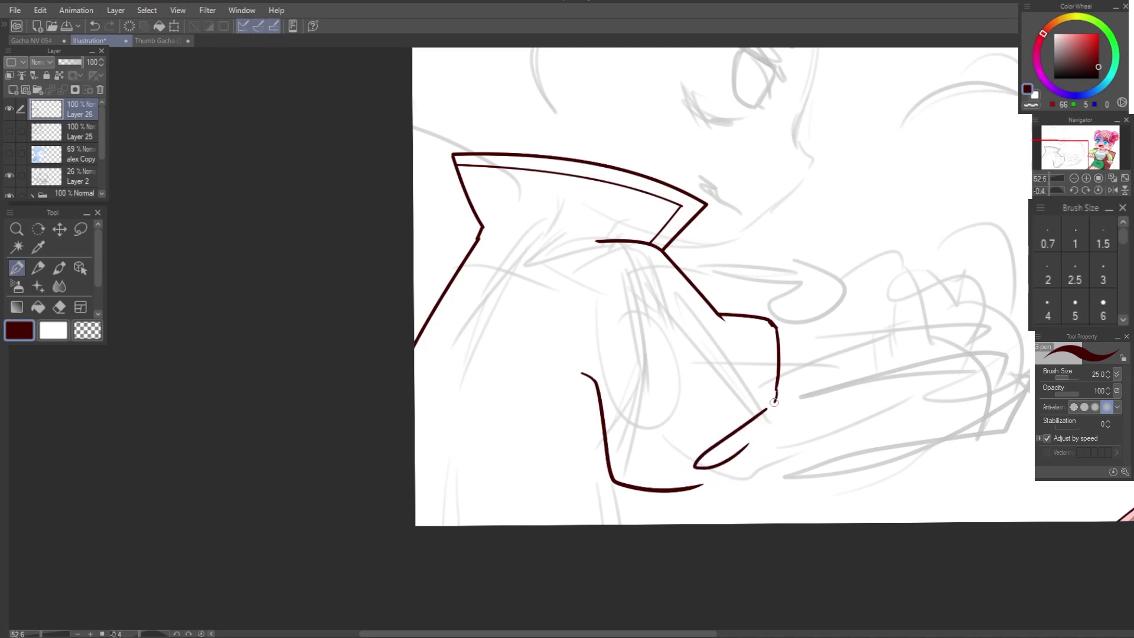
pyautogui.hotkey('ctrl', 'z')
pyautogui.moveTo(688, 490); pyautogui.dragTo(751, 440)
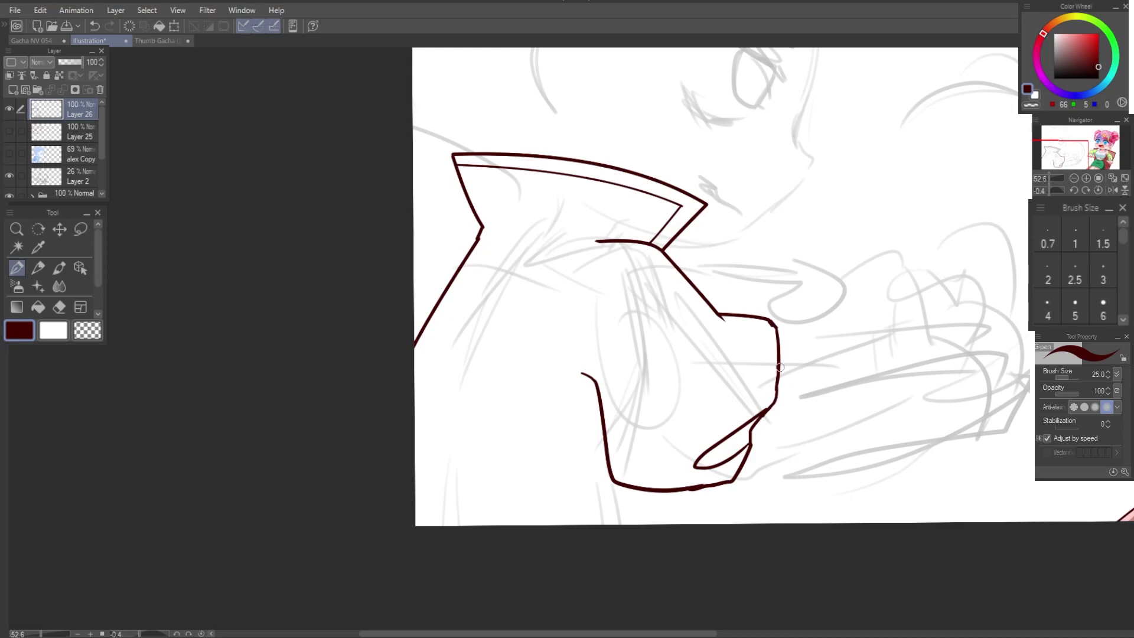
pyautogui.moveTo(789, 373); pyautogui.dragTo(794, 435)
pyautogui.hotkey('ctrl', 'z')
# Step: Ink the cuff band line beside the hand as a curve
pyautogui.press('u')
pyautogui.moveTo(795, 388); pyautogui.dragTo(761, 480)
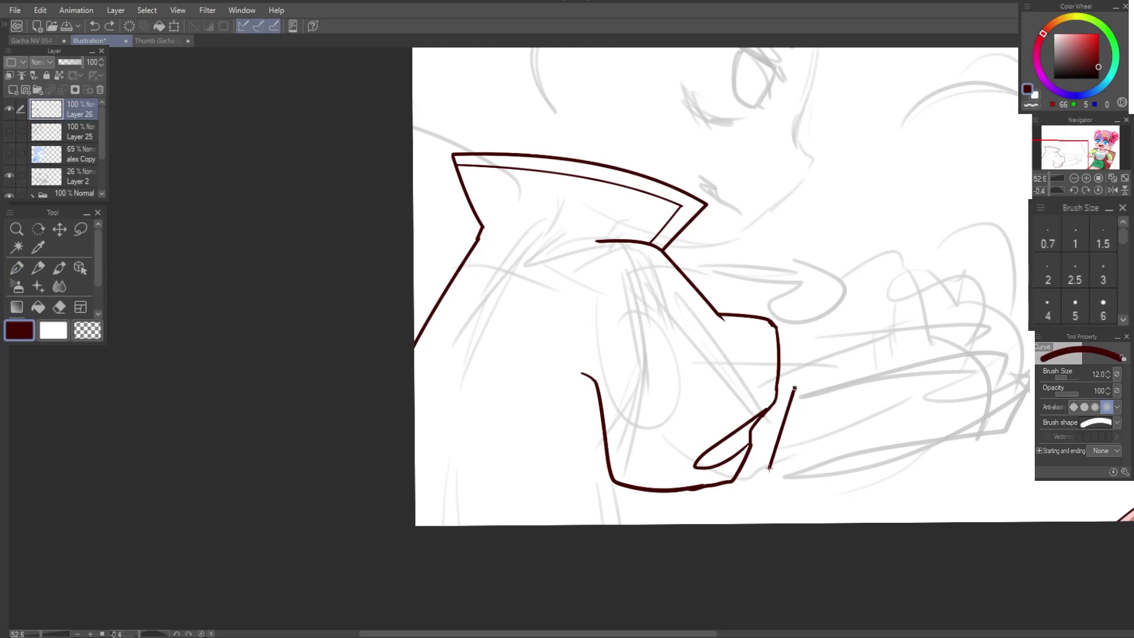
pyautogui.click(782, 456)
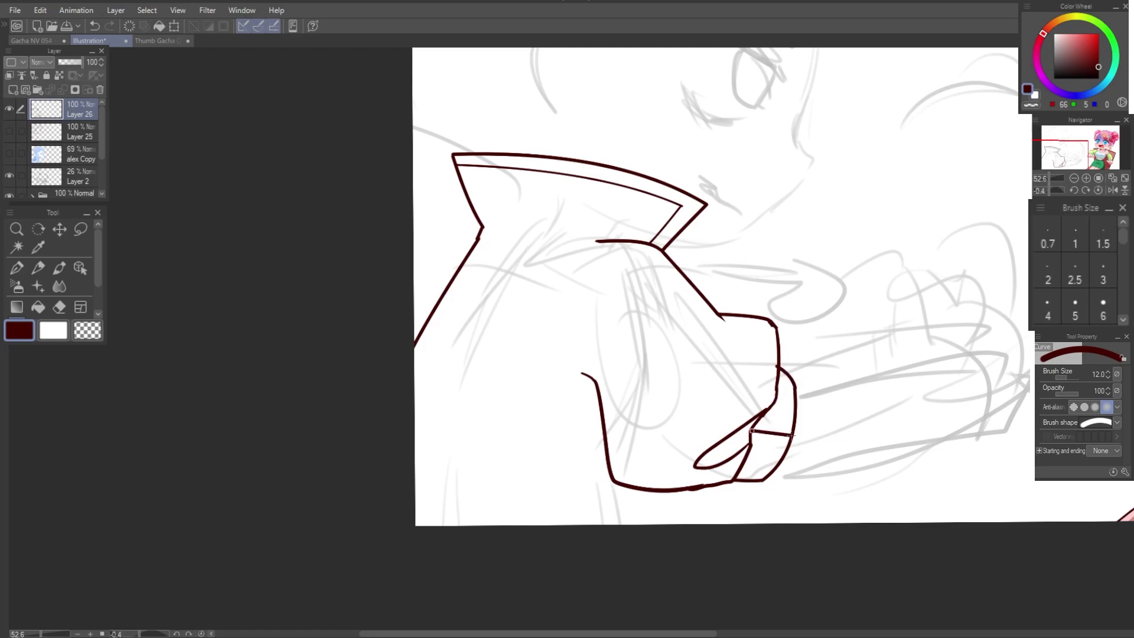
pyautogui.click(792, 436)
pyautogui.press('e')
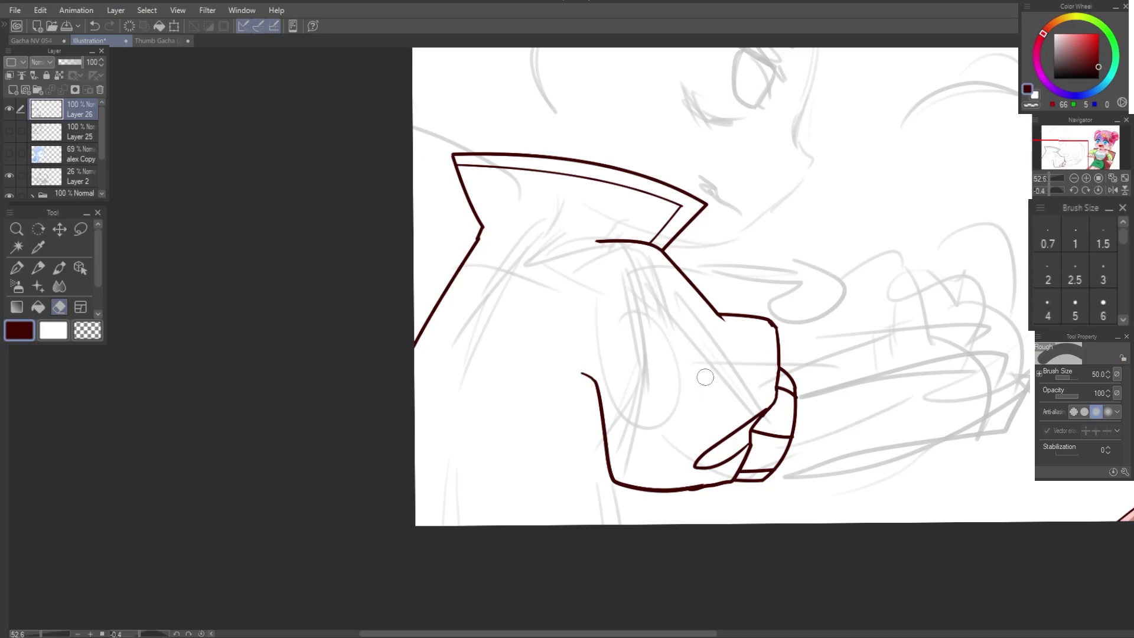
pyautogui.press('u')
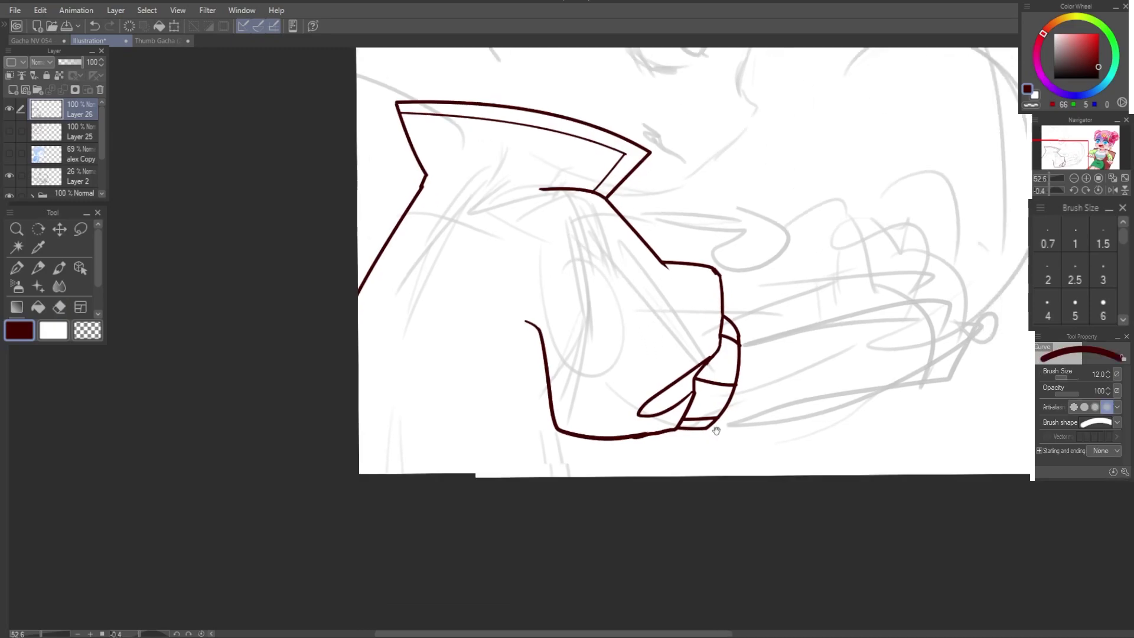
pyautogui.moveTo(663, 426); pyautogui.dragTo(850, 450)
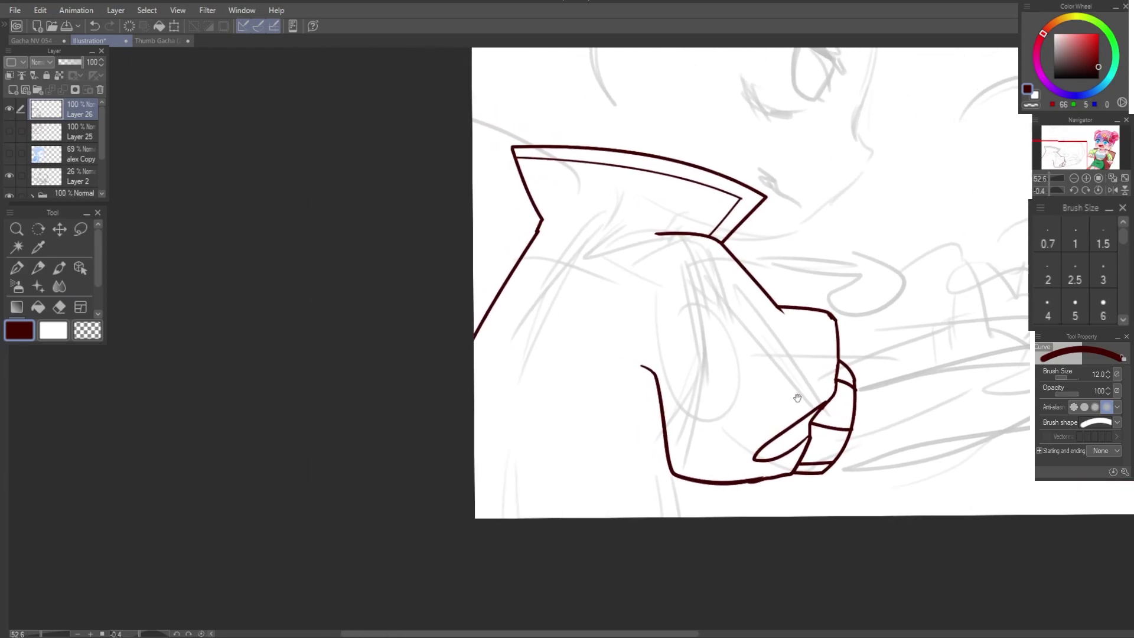
pyautogui.moveTo(727, 508); pyautogui.dragTo(701, 516)
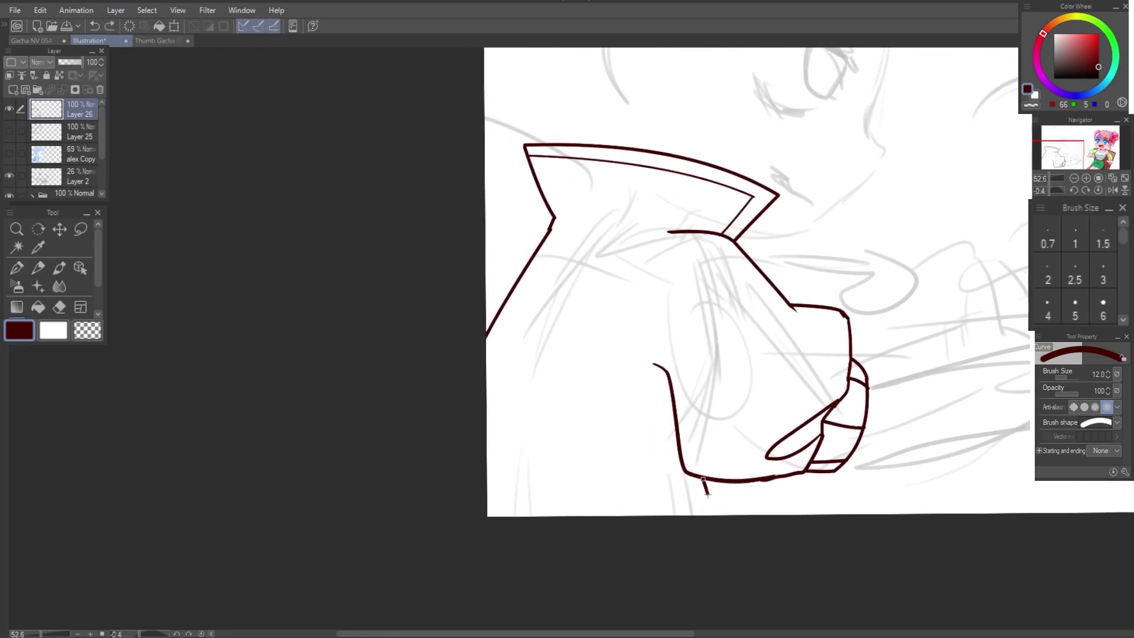
pyautogui.hotkey('ctrl', 'z')
# Step: Ink the sleeve's shoulder curve, a fold loop, and the coat's front and left fold lines
pyautogui.press('e')
pyautogui.moveTo(658, 367); pyautogui.dragTo(673, 418)
pyautogui.press('p')
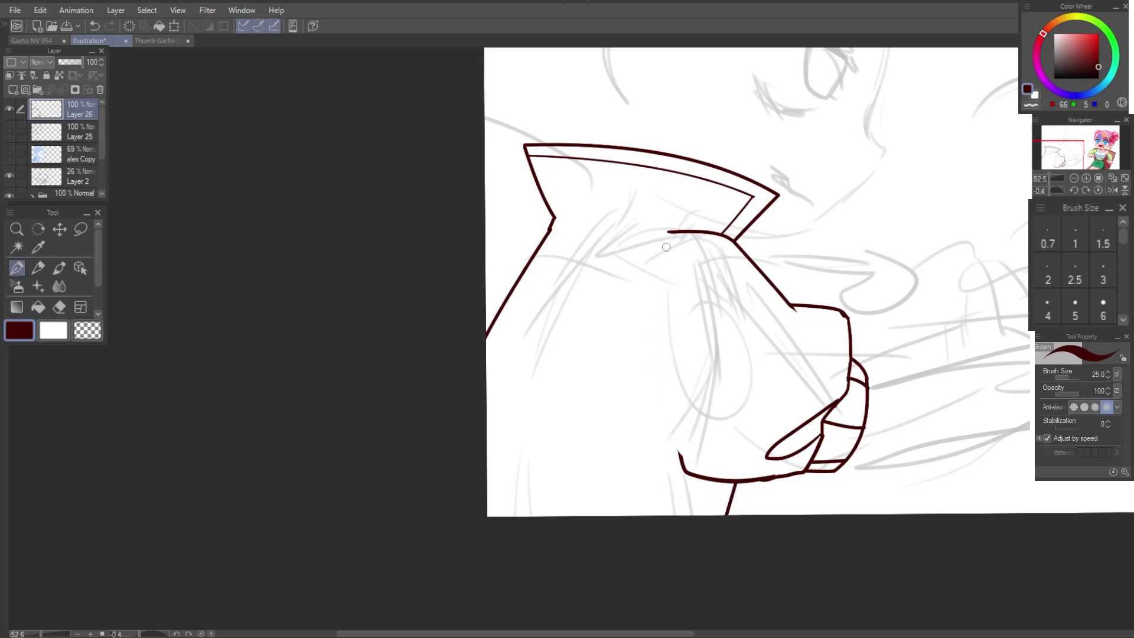
pyautogui.moveTo(662, 235)
pyautogui.mouseDown()
pyautogui.moveTo(627, 300)
pyautogui.moveTo(686, 458)
pyautogui.mouseUp()
pyautogui.press('e')
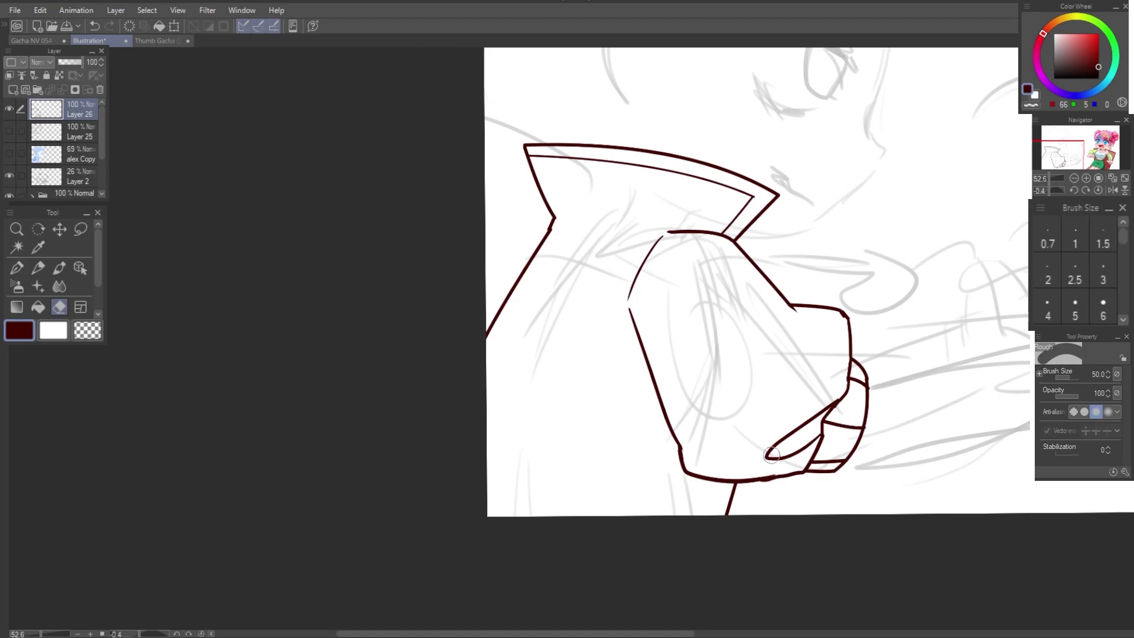
pyautogui.press('p')
pyautogui.moveTo(783, 319); pyautogui.dragTo(792, 311)
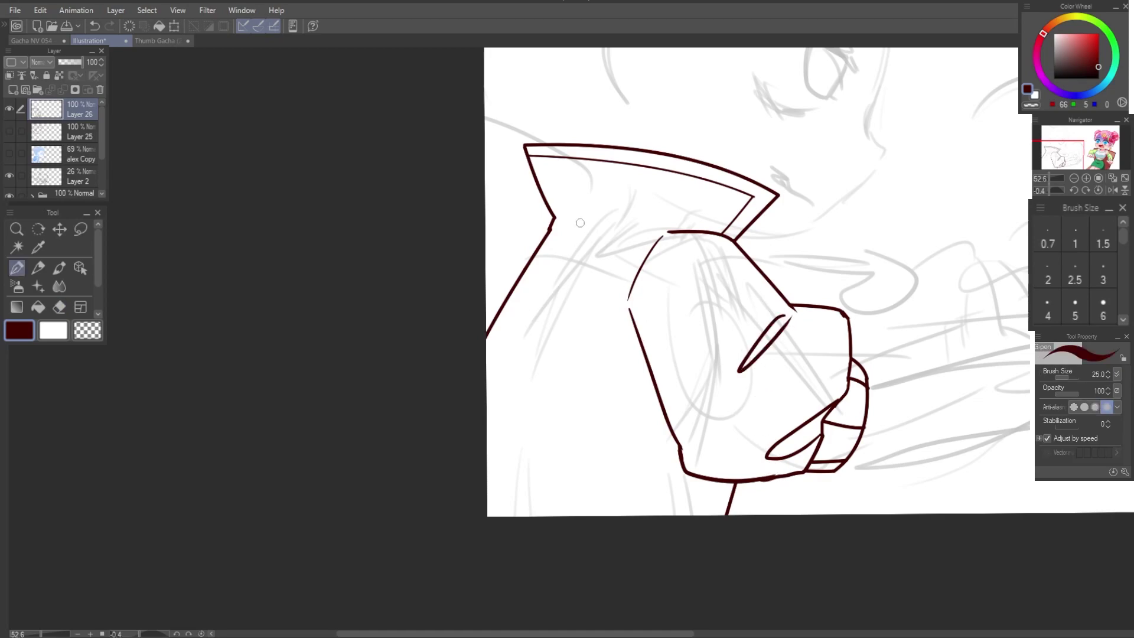
pyautogui.moveTo(550, 239); pyautogui.dragTo(627, 234)
pyautogui.moveTo(569, 332); pyautogui.dragTo(487, 448)
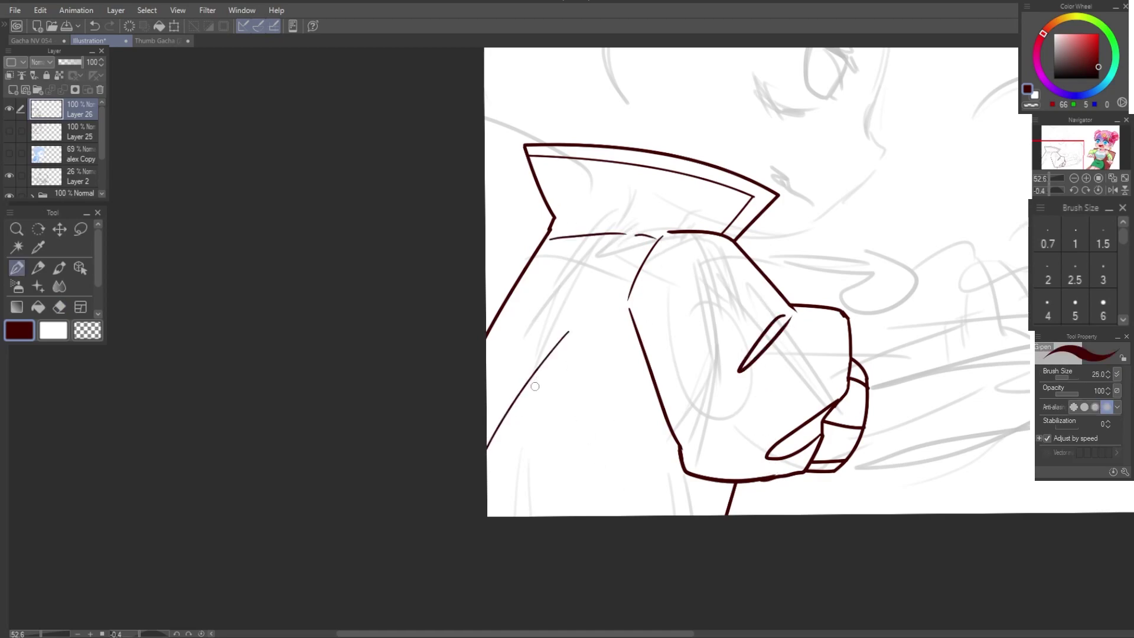
pyautogui.moveTo(726, 442); pyautogui.dragTo(702, 573)
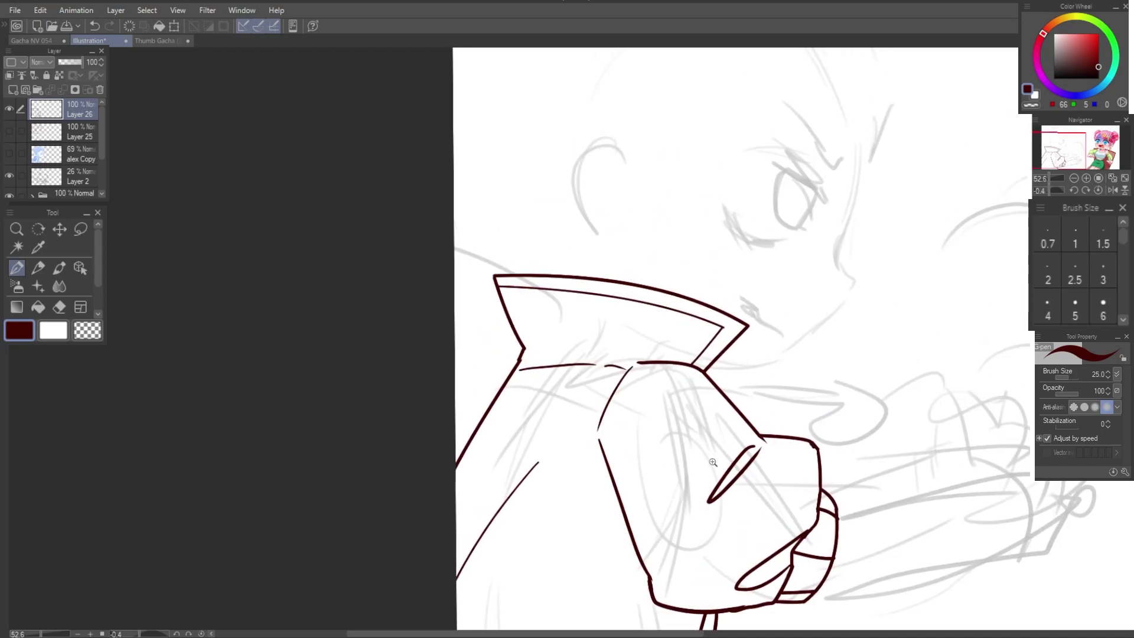
pyautogui.scroll(-2, 702, 572)
# Step: Erase the leftover inner collar and arm strokes on Layer 25, then return to Layer 26
pyautogui.click(9, 131)
pyautogui.click(47, 131)
pyautogui.press('e')
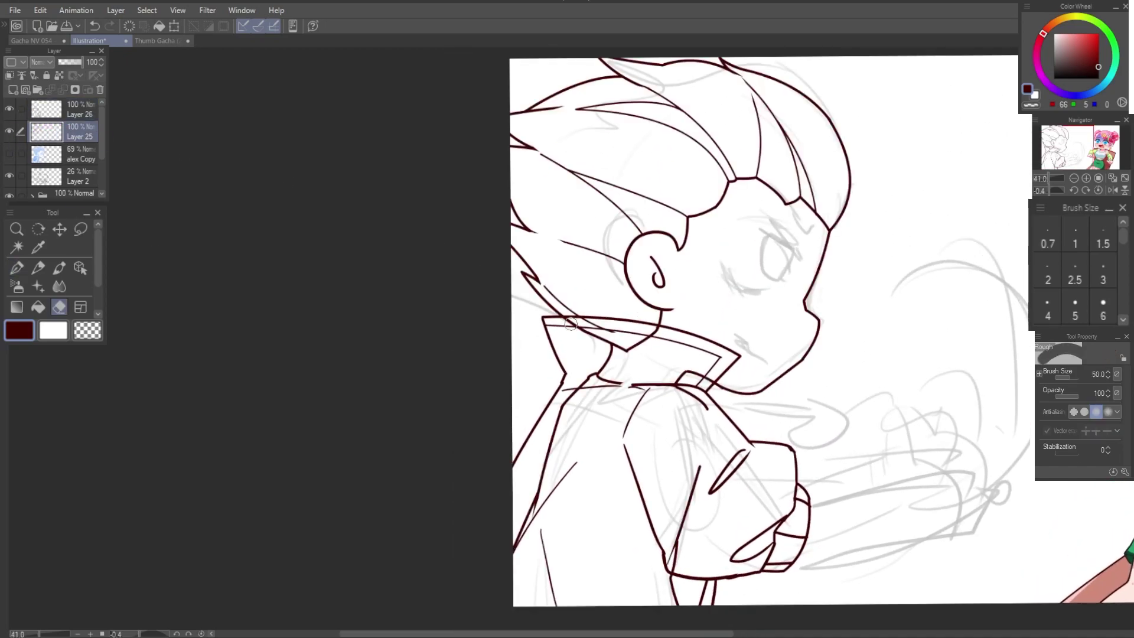
pyautogui.moveTo(581, 322)
pyautogui.mouseDown()
pyautogui.moveTo(678, 368)
pyautogui.moveTo(596, 354)
pyautogui.mouseUp()
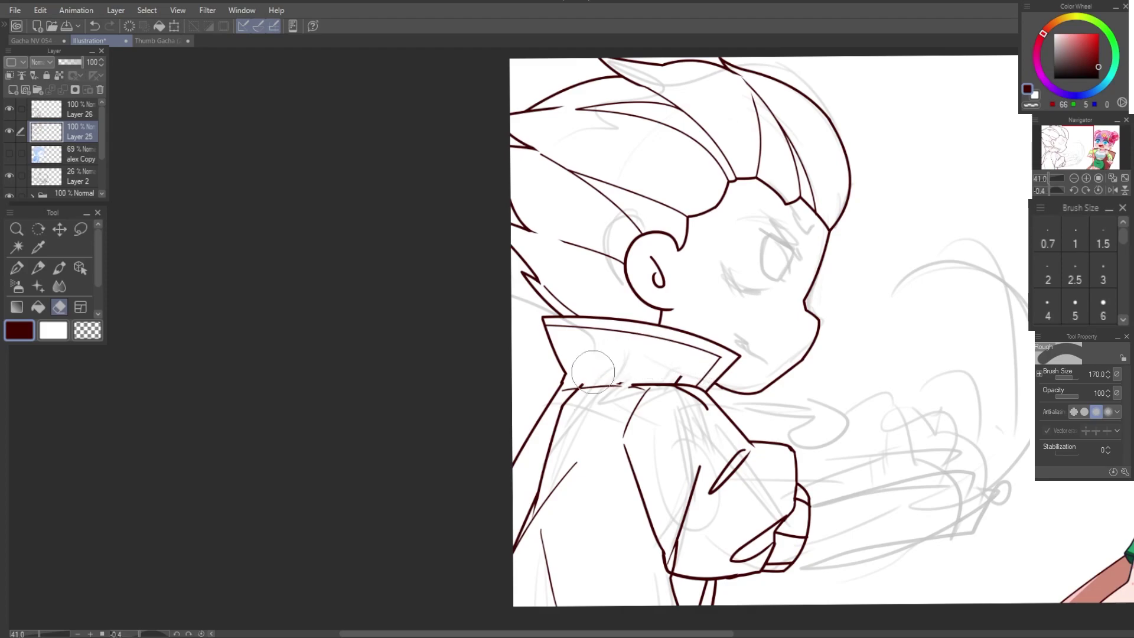
pyautogui.moveTo(696, 466); pyautogui.dragTo(710, 533)
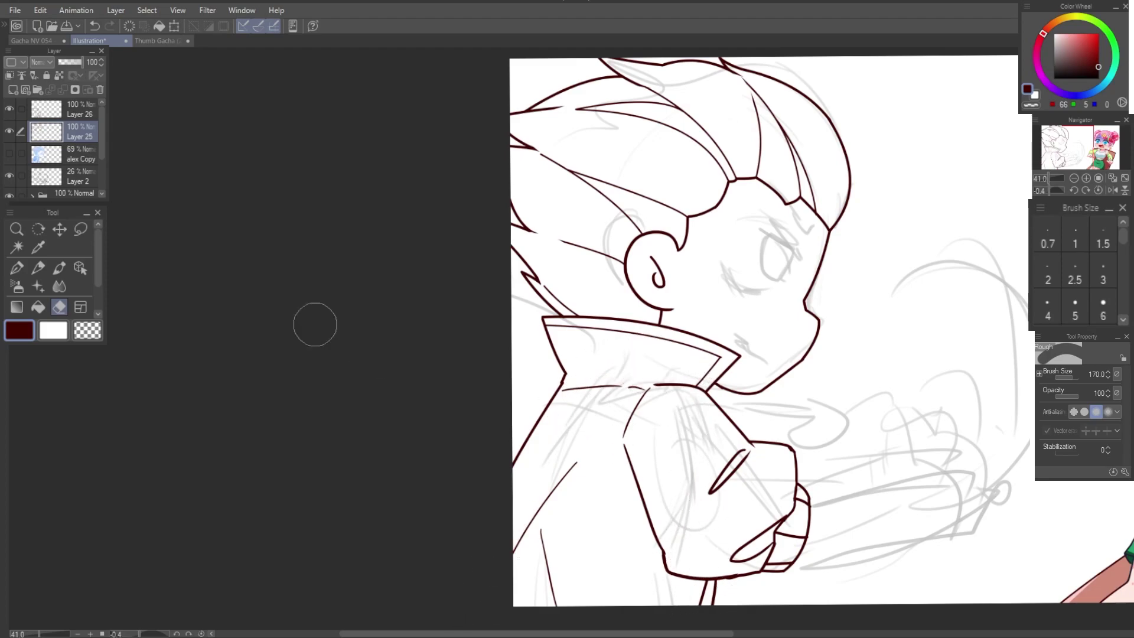
pyautogui.click(76, 109)
# Step: Ink an open hand with splayed fingers beside the folded arm using the G-pen
pyautogui.moveTo(700, 259); pyautogui.dragTo(708, 290)
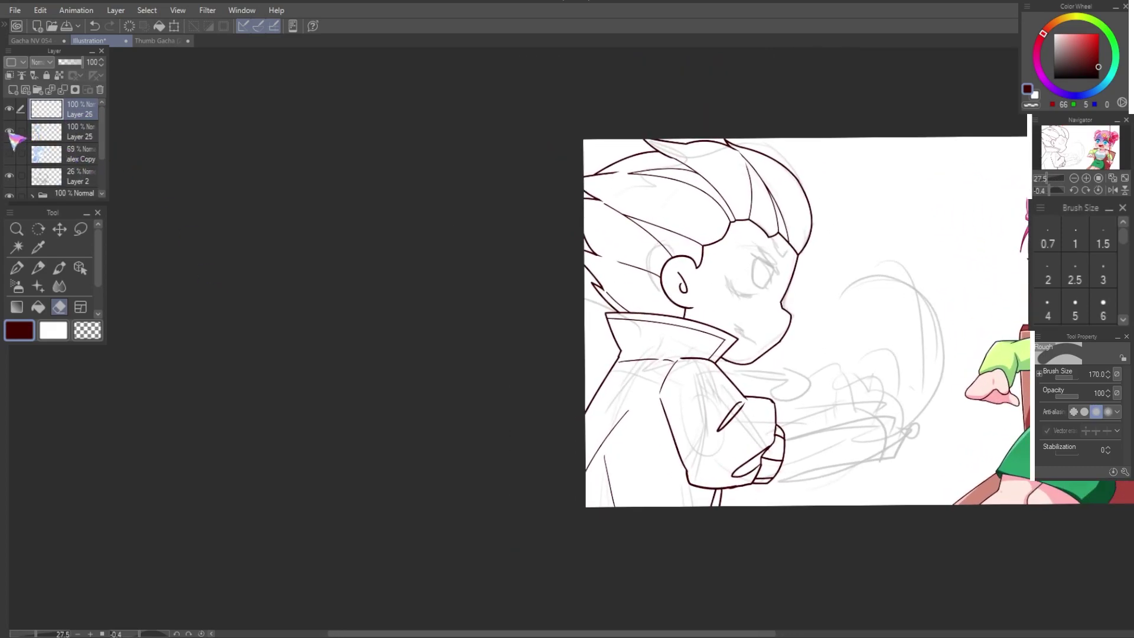
pyautogui.click(886, 290)
pyautogui.click(641, 355)
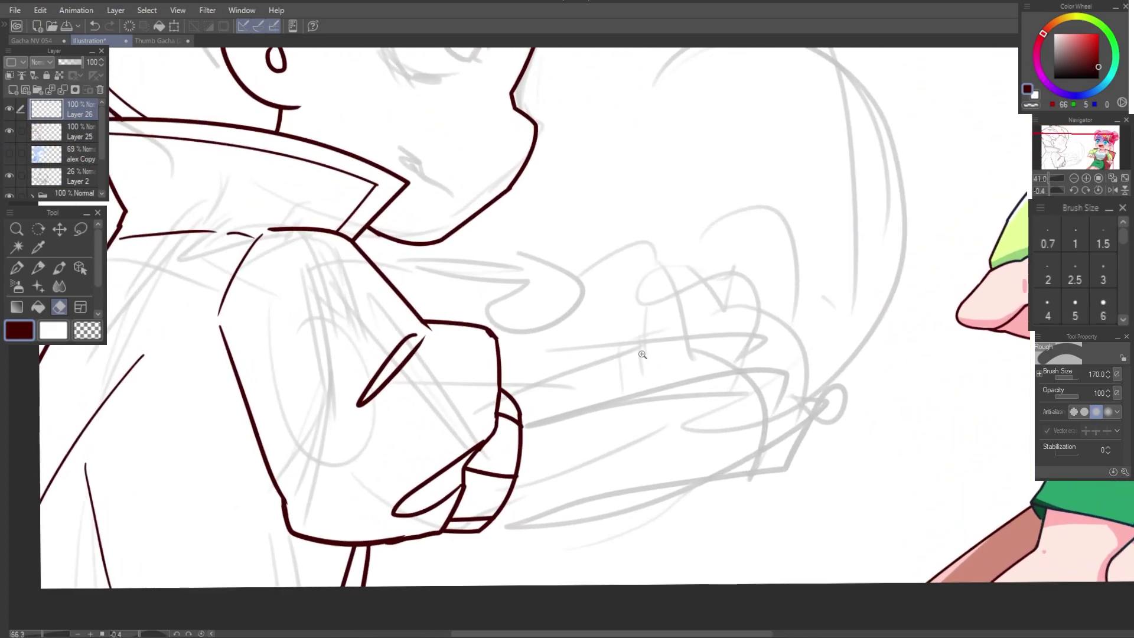
pyautogui.press('u')
pyautogui.moveTo(518, 434)
pyautogui.mouseDown()
pyautogui.moveTo(822, 359)
pyautogui.moveTo(757, 456)
pyautogui.mouseUp()
pyautogui.hotkey('ctrl', 'z')
pyautogui.press('p')
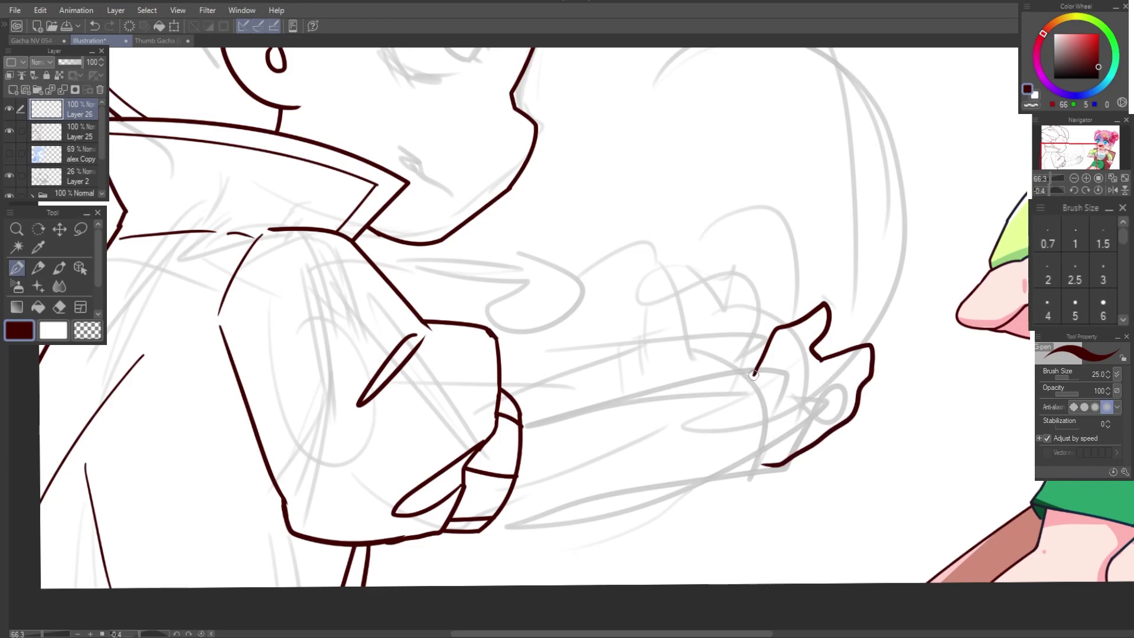
pyautogui.hotkey('ctrl', 'z')
# Step: Lasso-select the newly drawn hand
pyautogui.press('b')
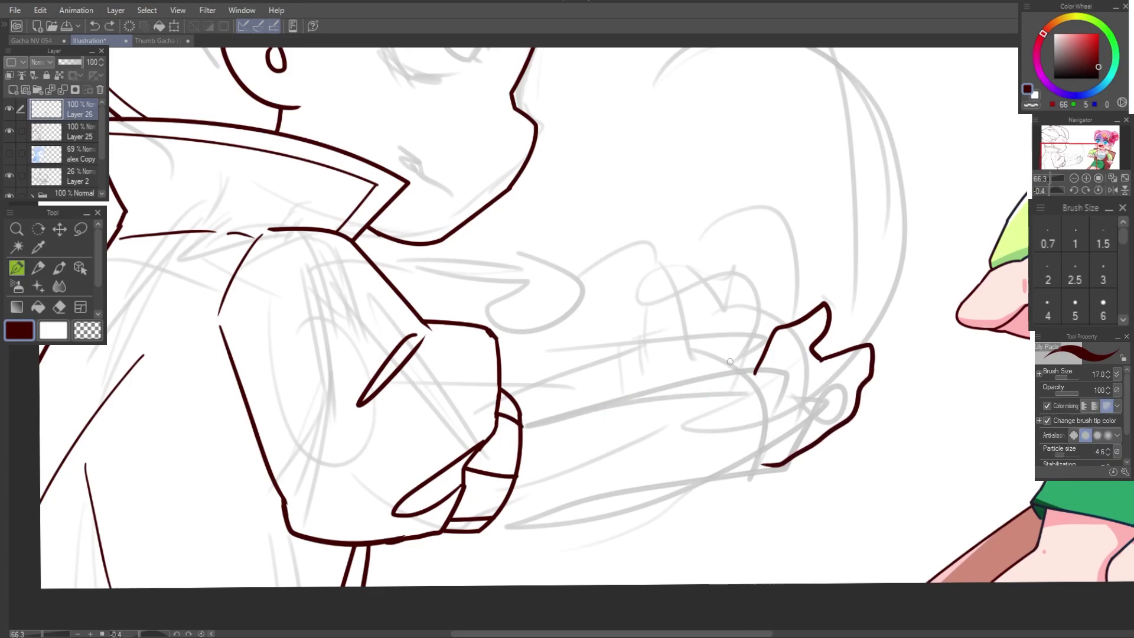
pyautogui.press('m')
pyautogui.moveTo(832, 201); pyautogui.dragTo(856, 198)
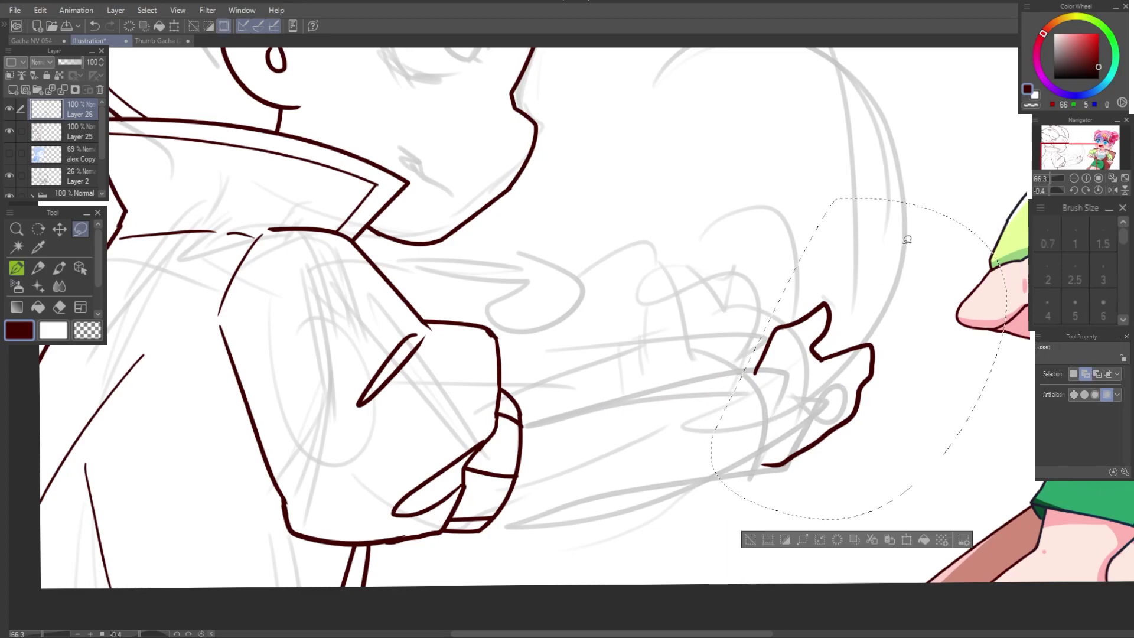
# Step: Enlarge the lassoed hand up and to the right, then clear the selection
pyautogui.hotkey('ctrl', 't')
pyautogui.moveTo(1006, 197); pyautogui.dragTo(1027, 140)
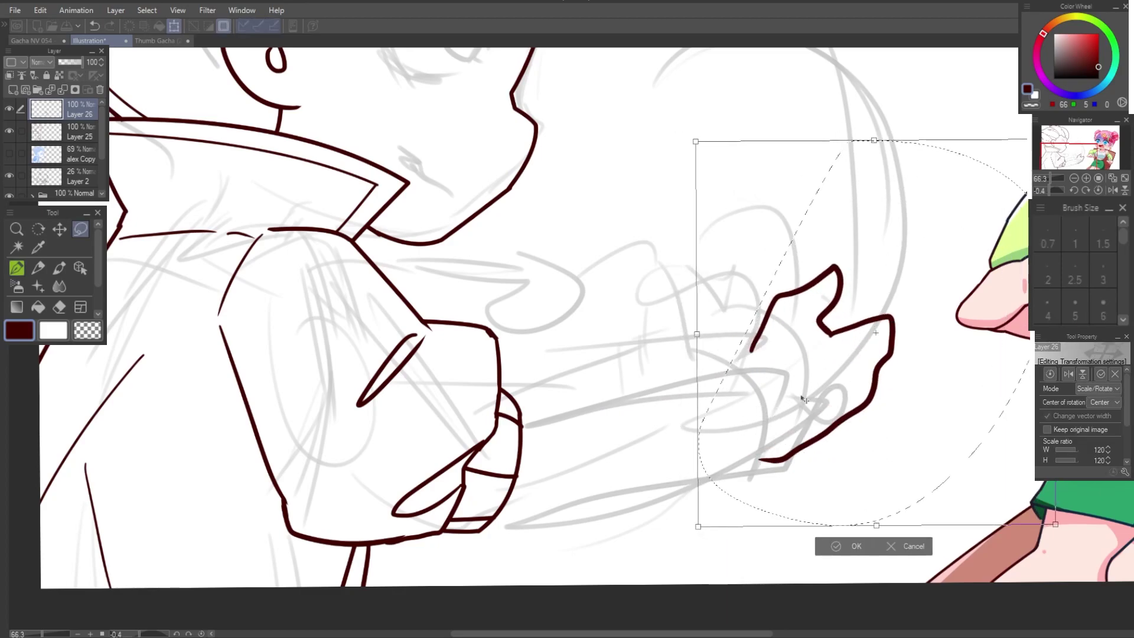
pyautogui.press('Return')
pyautogui.scroll(-3, 804, 500)
pyautogui.click(758, 530)
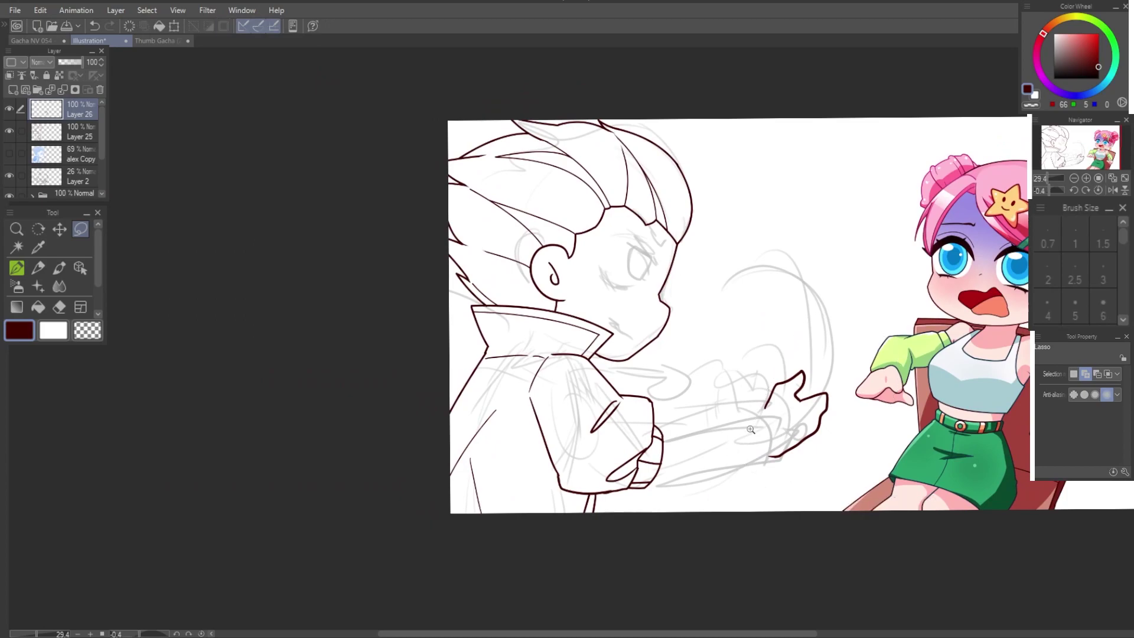
pyautogui.scroll(5, 721, 358)
# Step: Ink curved upper and lower edges of the forearm running from the hand
pyautogui.press('u')
pyautogui.moveTo(800, 354)
pyautogui.mouseDown()
pyautogui.moveTo(755, 383)
pyautogui.moveTo(522, 384)
pyautogui.moveTo(456, 449)
pyautogui.mouseUp()
pyautogui.click(583, 381)
pyautogui.moveTo(591, 413); pyautogui.dragTo(608, 308)
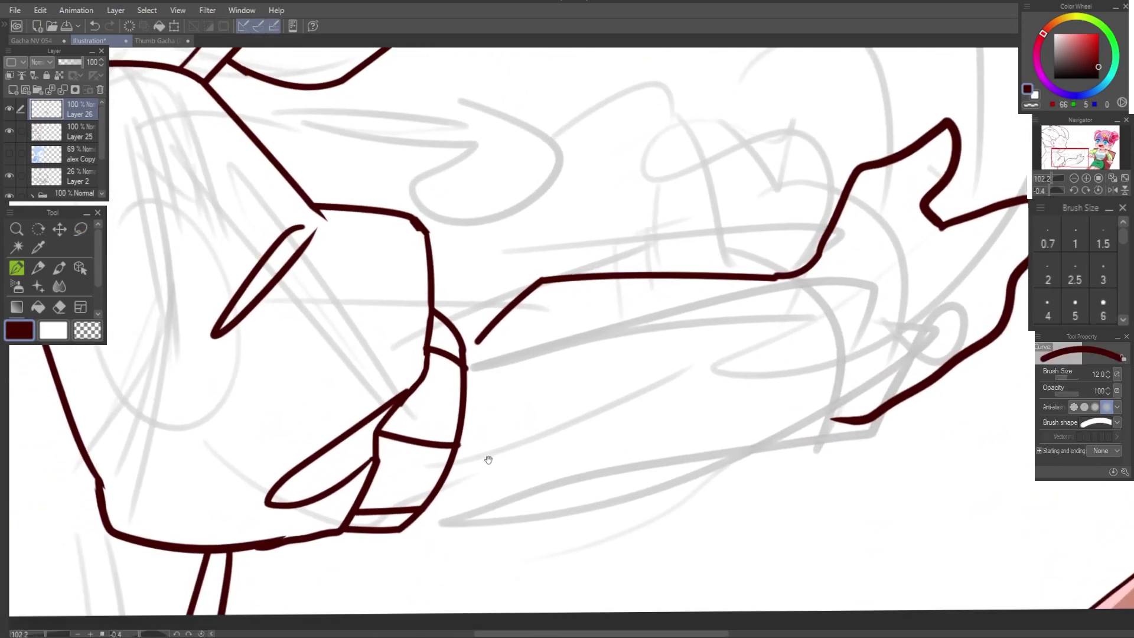
pyautogui.moveTo(467, 478); pyautogui.dragTo(811, 430)
pyautogui.click(508, 496)
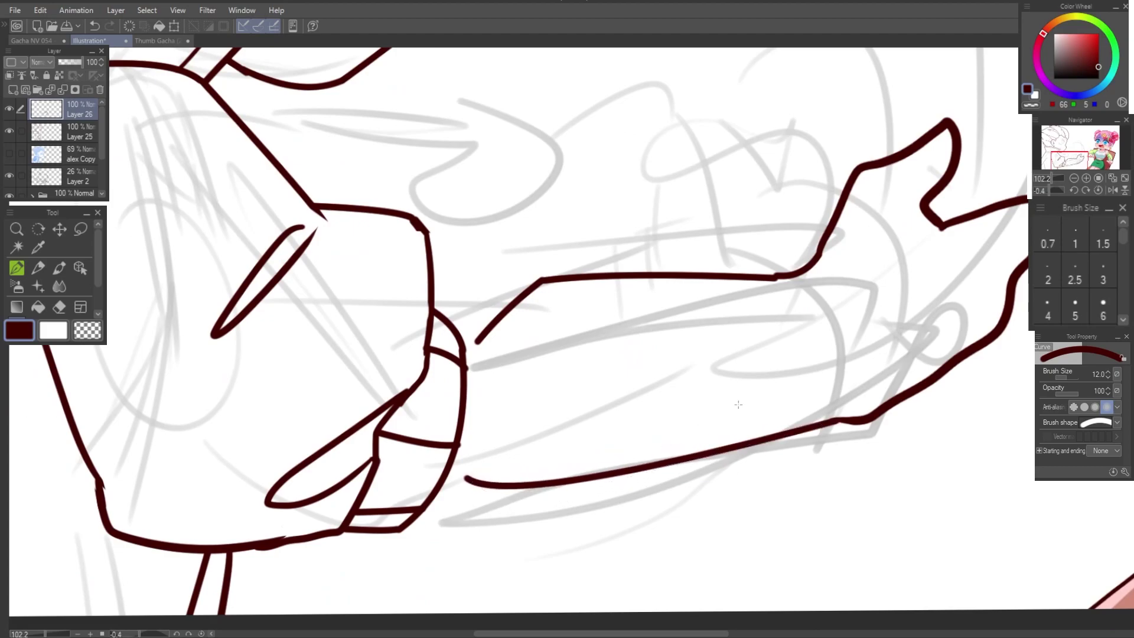
# Step: Draw two curved cuff bands at the wrist, plus a wrist line and palm-top line
pyautogui.moveTo(788, 279)
pyautogui.mouseDown()
pyautogui.moveTo(710, 332)
pyautogui.moveTo(759, 470)
pyautogui.mouseUp()
pyautogui.hotkey('ctrl', 'z')
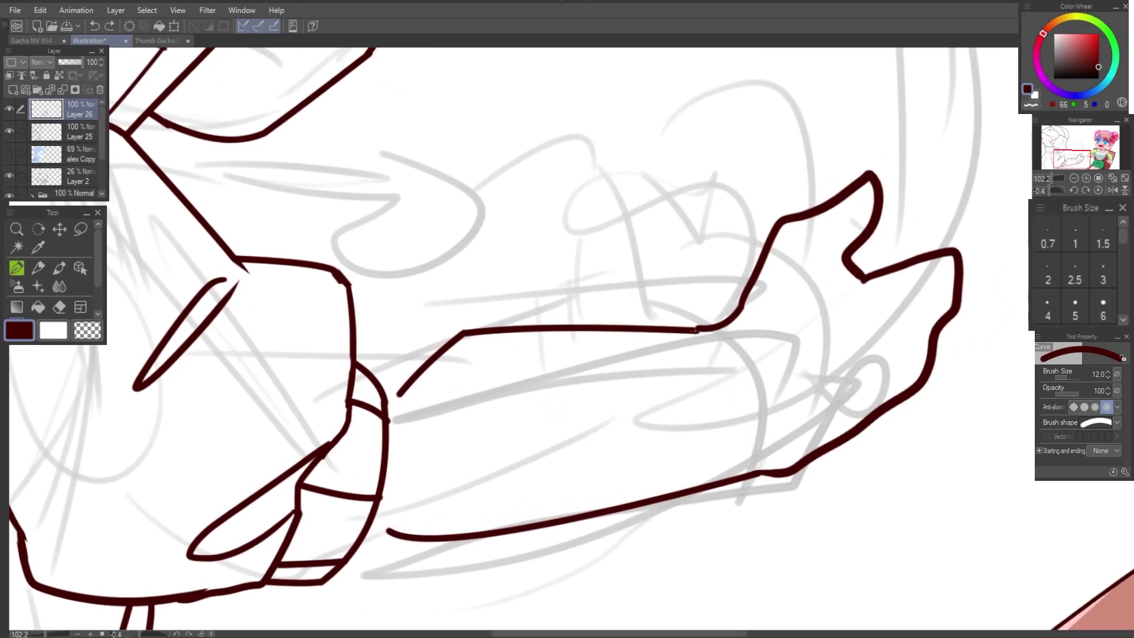
pyautogui.moveTo(695, 329); pyautogui.dragTo(717, 484)
pyautogui.click(731, 407)
pyautogui.moveTo(732, 322); pyautogui.dragTo(761, 472)
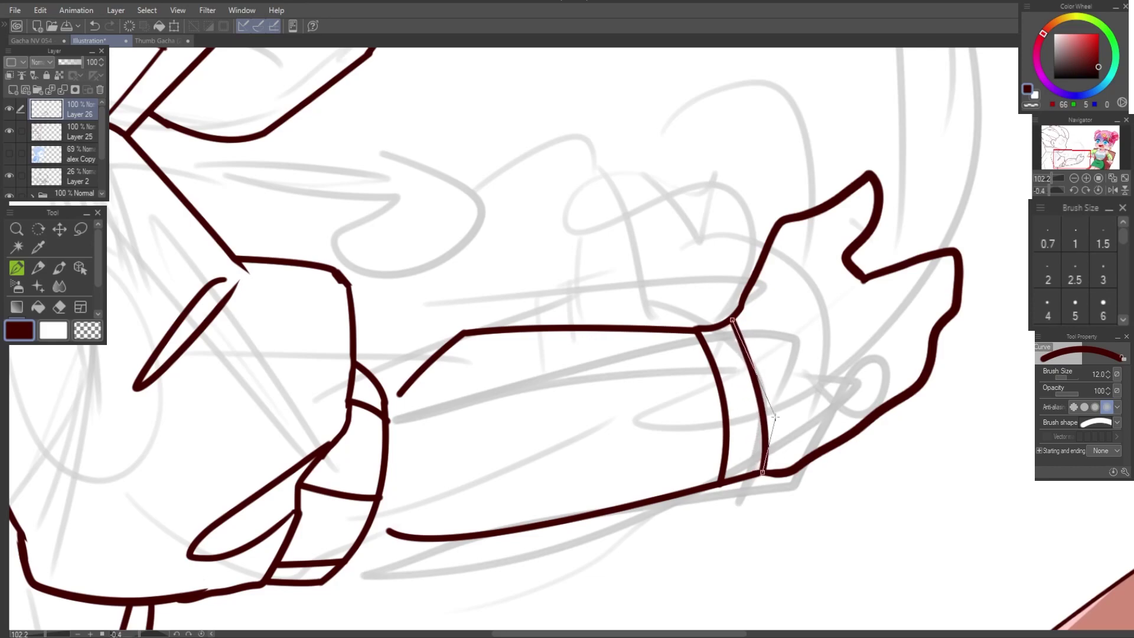
pyautogui.click(773, 395)
pyautogui.moveTo(861, 280); pyautogui.dragTo(865, 422)
pyautogui.click(880, 354)
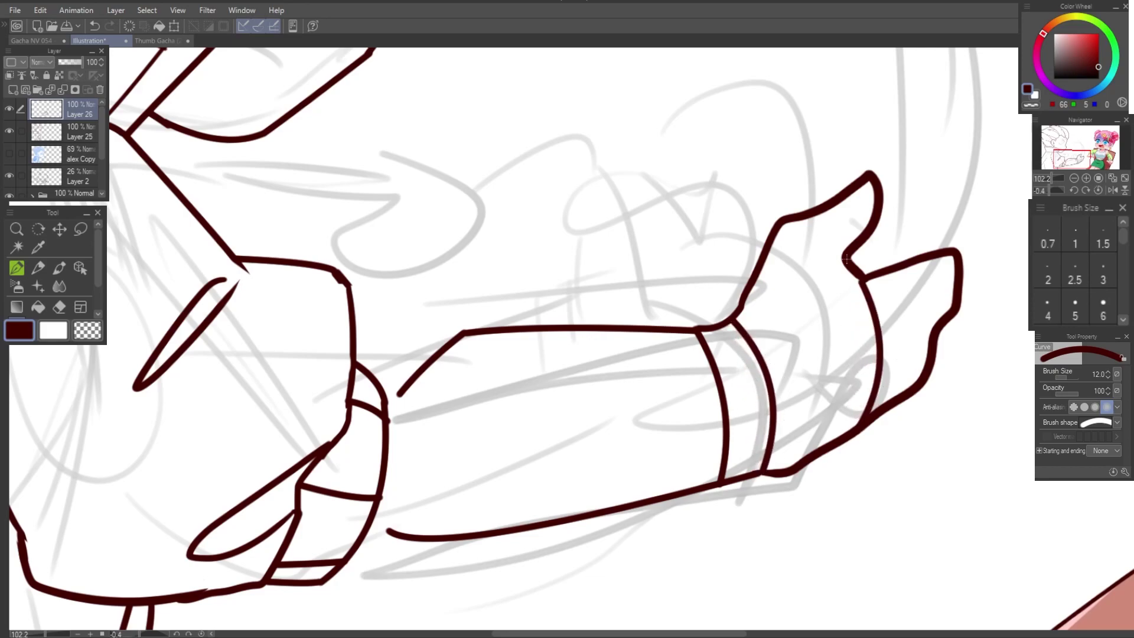
pyautogui.moveTo(845, 260); pyautogui.dragTo(762, 255)
pyautogui.click(855, 270)
# Step: Ink the forearm edge near the elbow and the curved sleeve opening
pyautogui.scroll(-5, 855, 270)
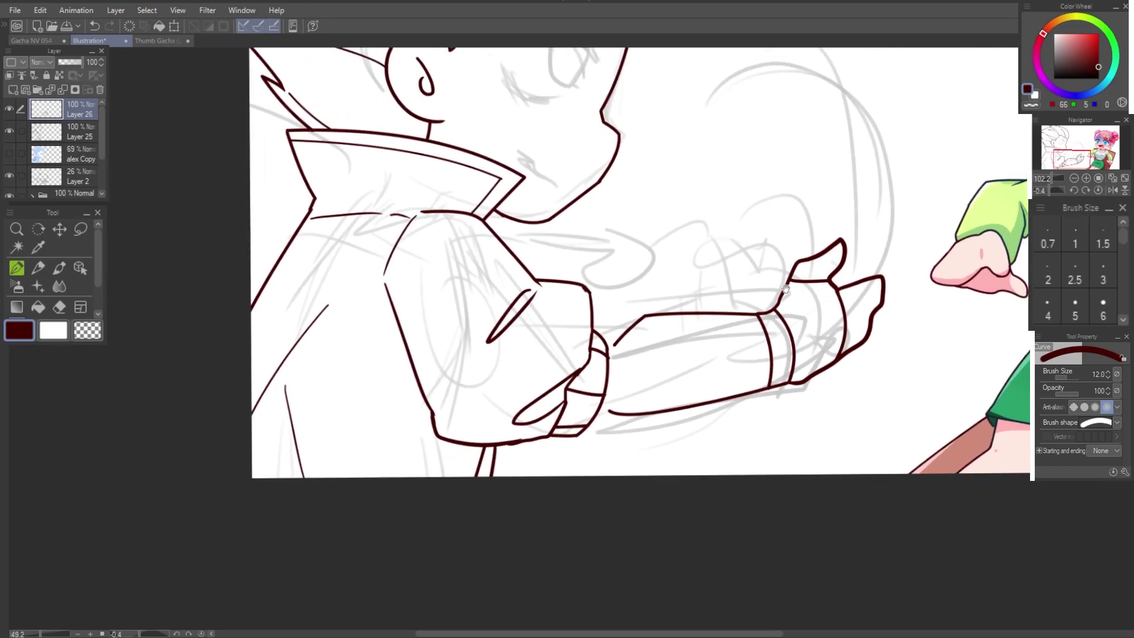
pyautogui.scroll(5, 567, 343)
pyautogui.moveTo(583, 303); pyautogui.dragTo(565, 385)
pyautogui.doubleClick(566, 452)
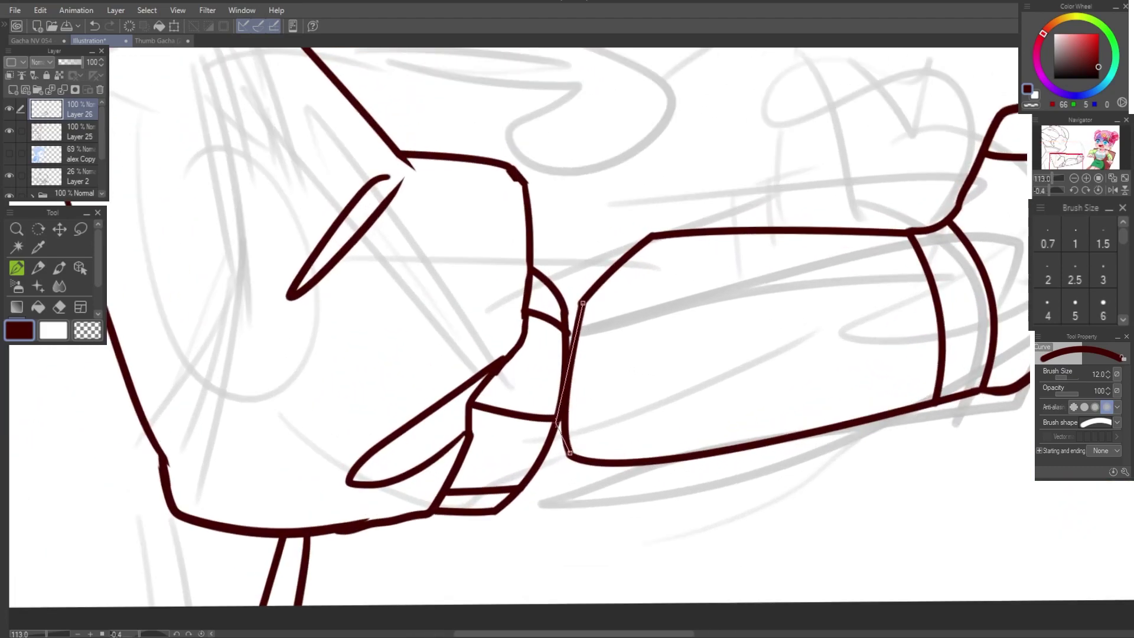
pyautogui.click(646, 239)
pyautogui.click(586, 209)
pyautogui.doubleClick(551, 421)
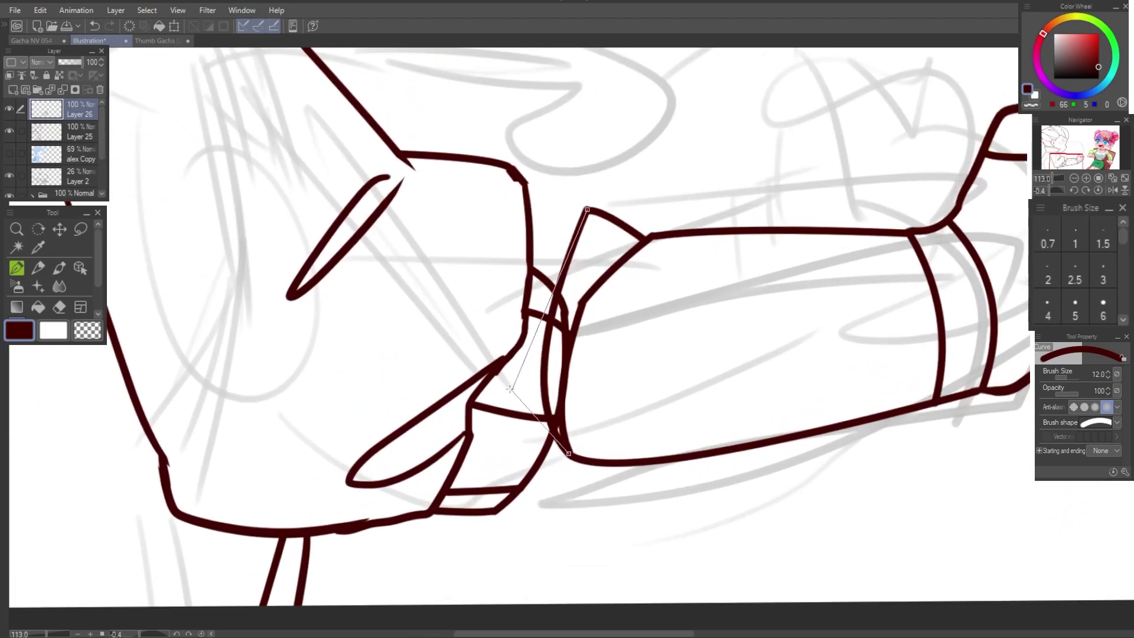
# Step: Move the forearm and hand left, tilt them slightly and shrink to 96%
pyautogui.scroll(-4, 555, 384)
pyautogui.press('e')
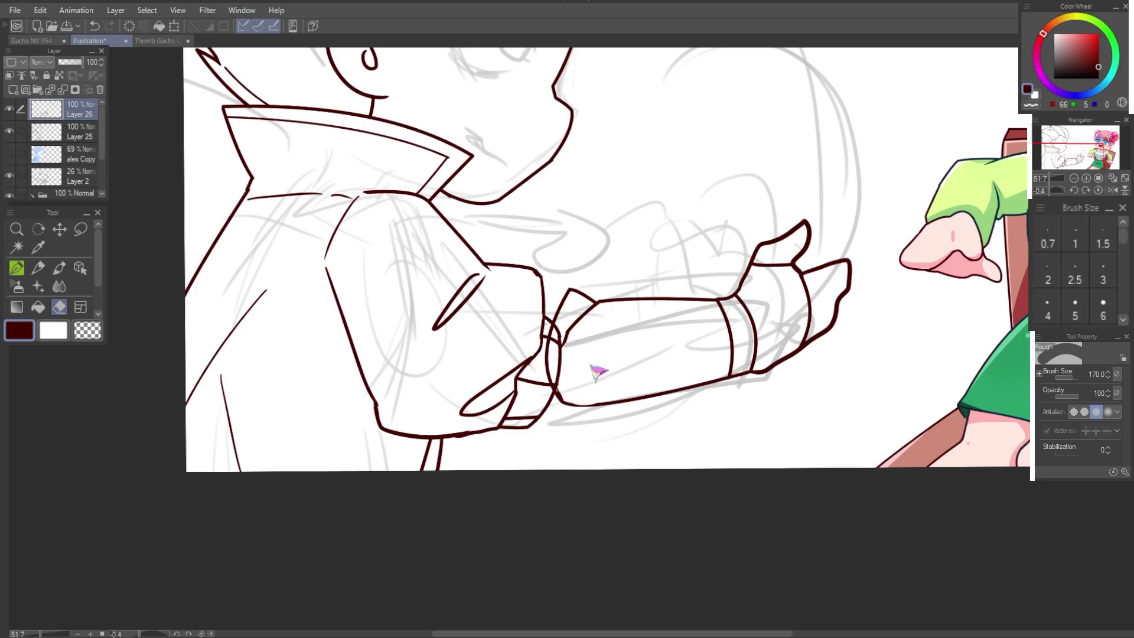
pyautogui.hotkey('ctrl', 't')
pyautogui.moveTo(609, 346); pyautogui.dragTo(582, 385)
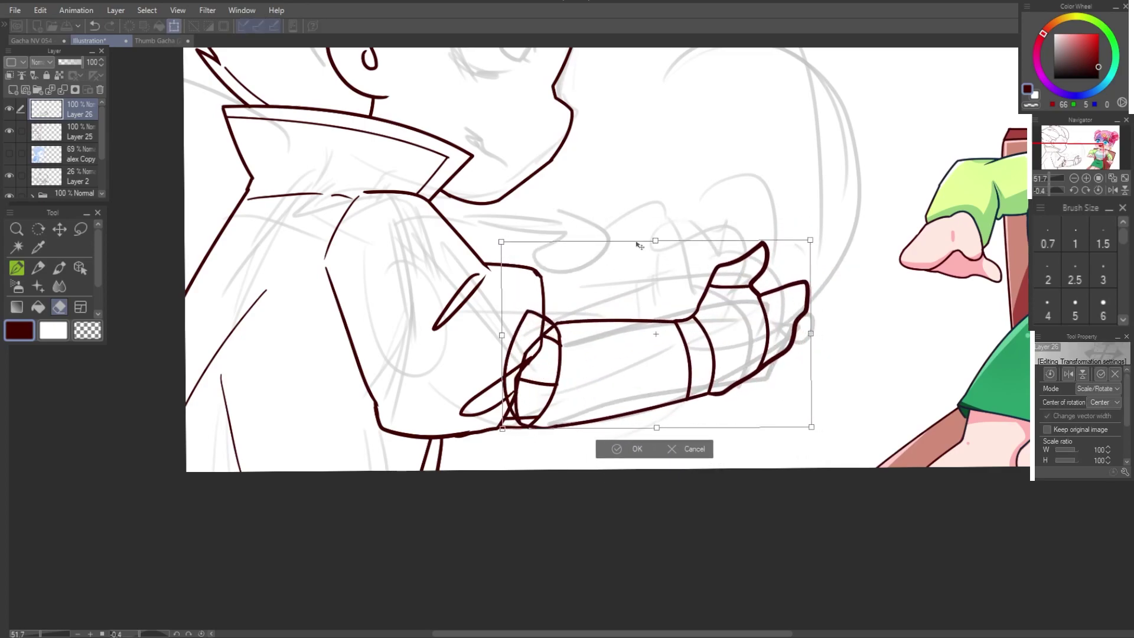
pyautogui.moveTo(664, 251); pyautogui.dragTo(681, 254)
pyautogui.moveTo(878, 224)
pyautogui.mouseDown()
pyautogui.moveTo(742, 321)
pyautogui.moveTo(751, 327)
pyautogui.mouseUp()
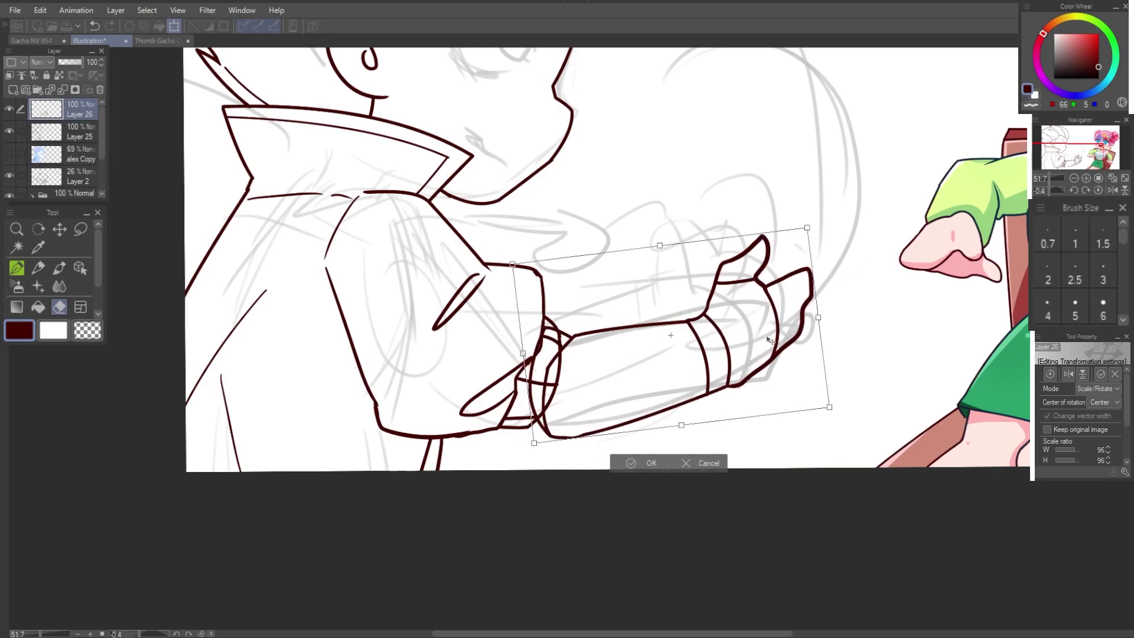
pyautogui.click(646, 459)
# Step: Erase overlaps where forearm meets sleeve and redraw the sleeve's curved edges
pyautogui.scroll(-3, 646, 337)
pyautogui.scroll(2, 645, 337)
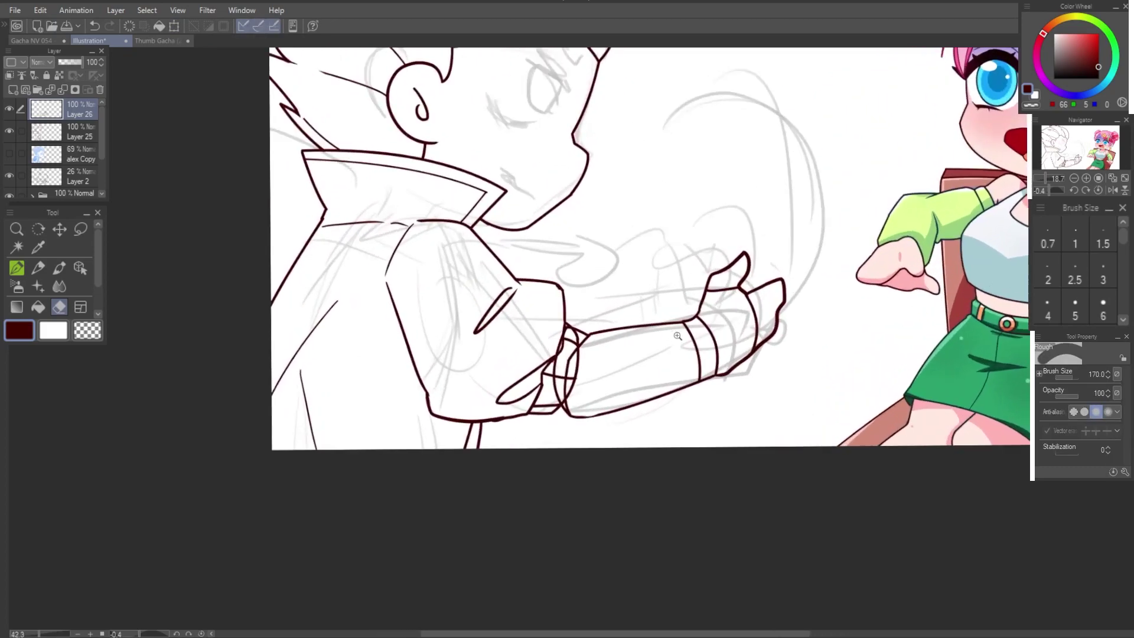
pyautogui.scroll(3, 476, 356)
pyautogui.moveTo(476, 357)
pyautogui.mouseDown()
pyautogui.moveTo(455, 401)
pyautogui.moveTo(449, 472)
pyautogui.moveTo(402, 413)
pyautogui.moveTo(414, 336)
pyautogui.mouseUp()
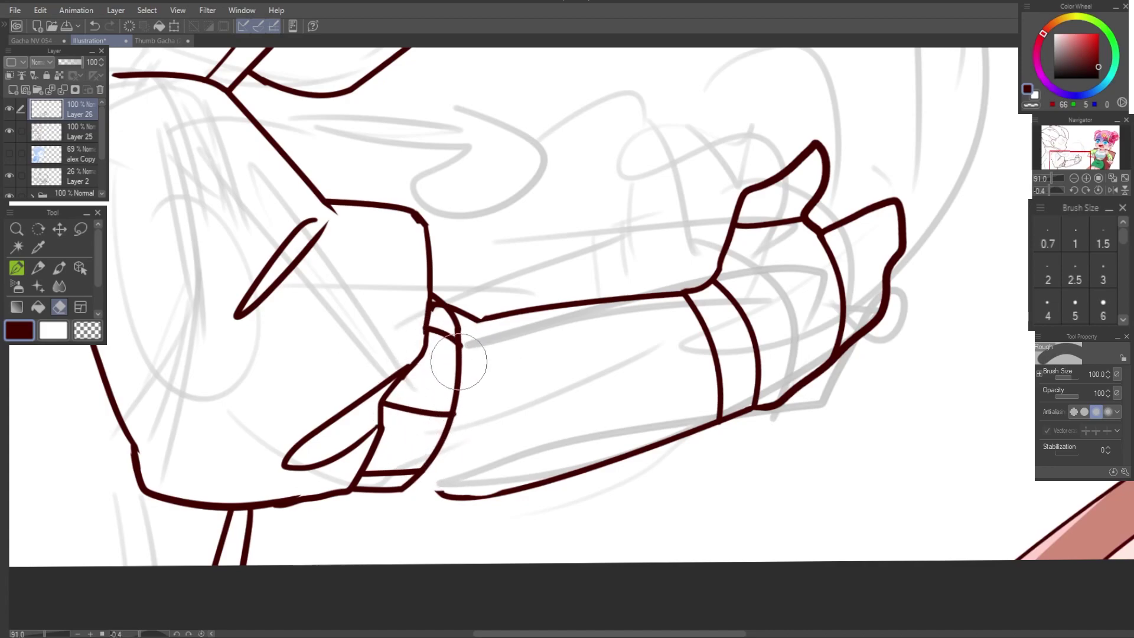
pyautogui.press('u')
pyautogui.moveTo(326, 424); pyautogui.dragTo(454, 496)
pyautogui.click(416, 485)
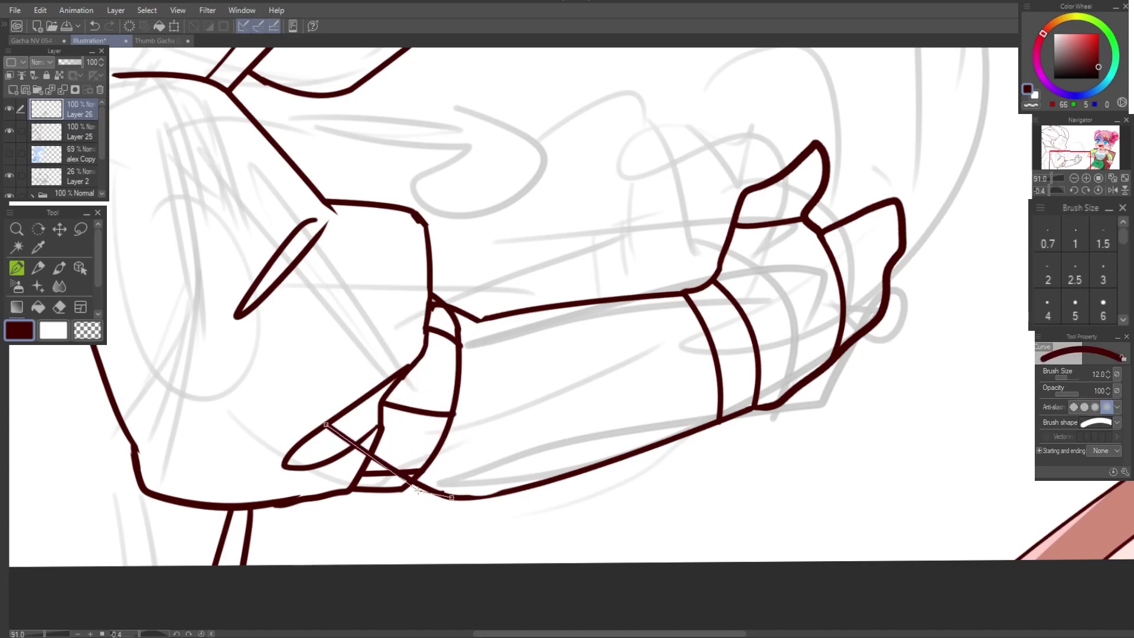
pyautogui.moveTo(434, 306); pyautogui.dragTo(323, 422)
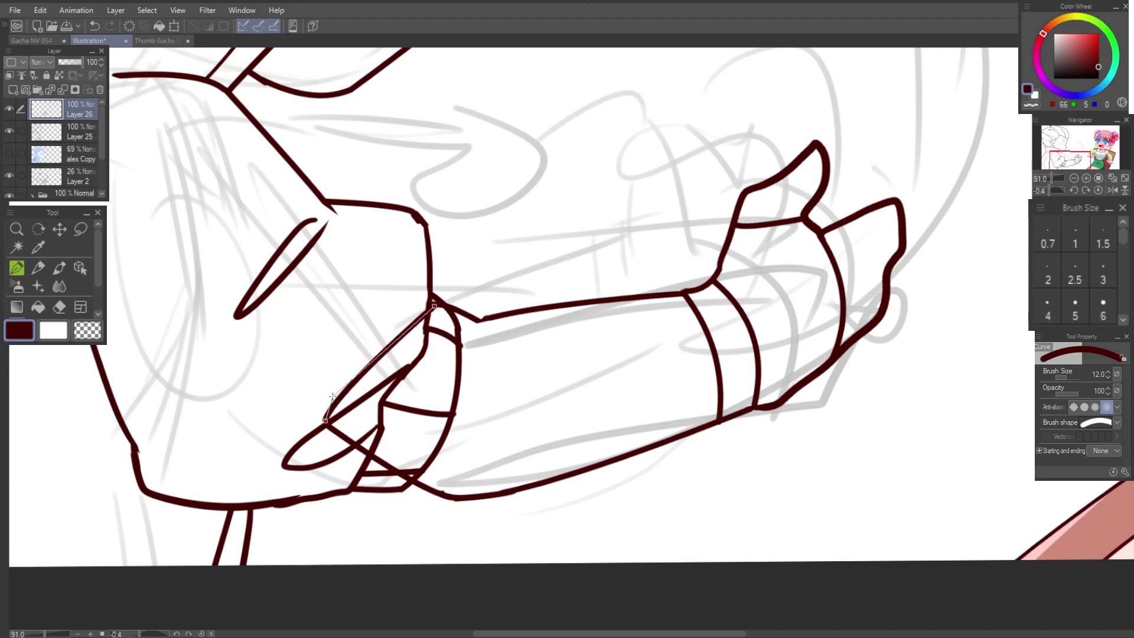
pyautogui.click(360, 324)
pyautogui.press('b')
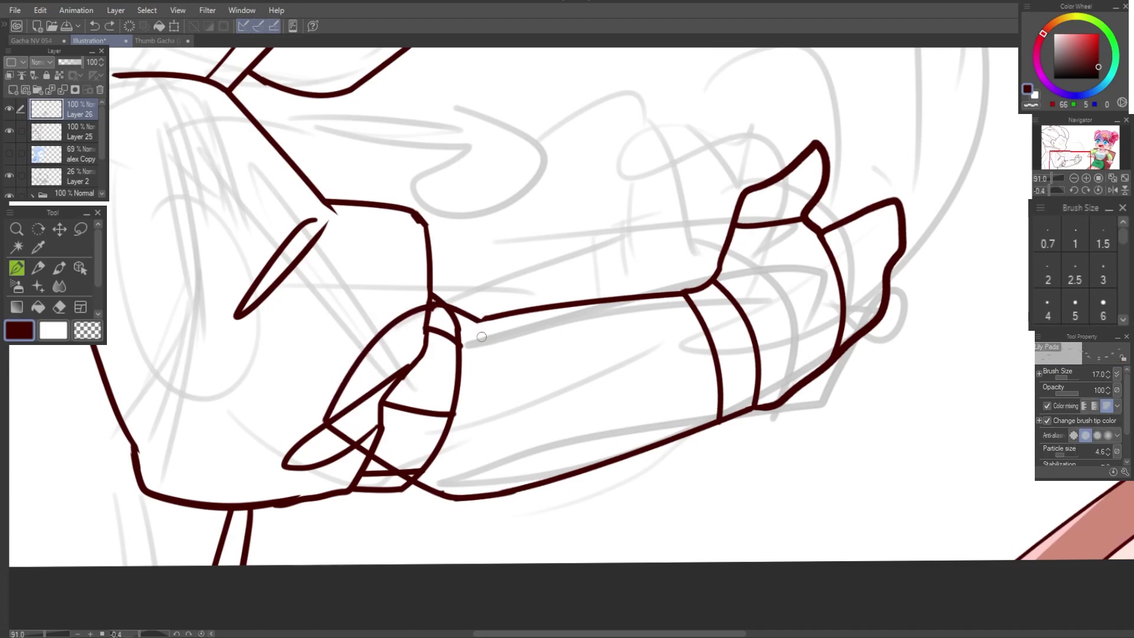
pyautogui.hotkey('alt', 'space')
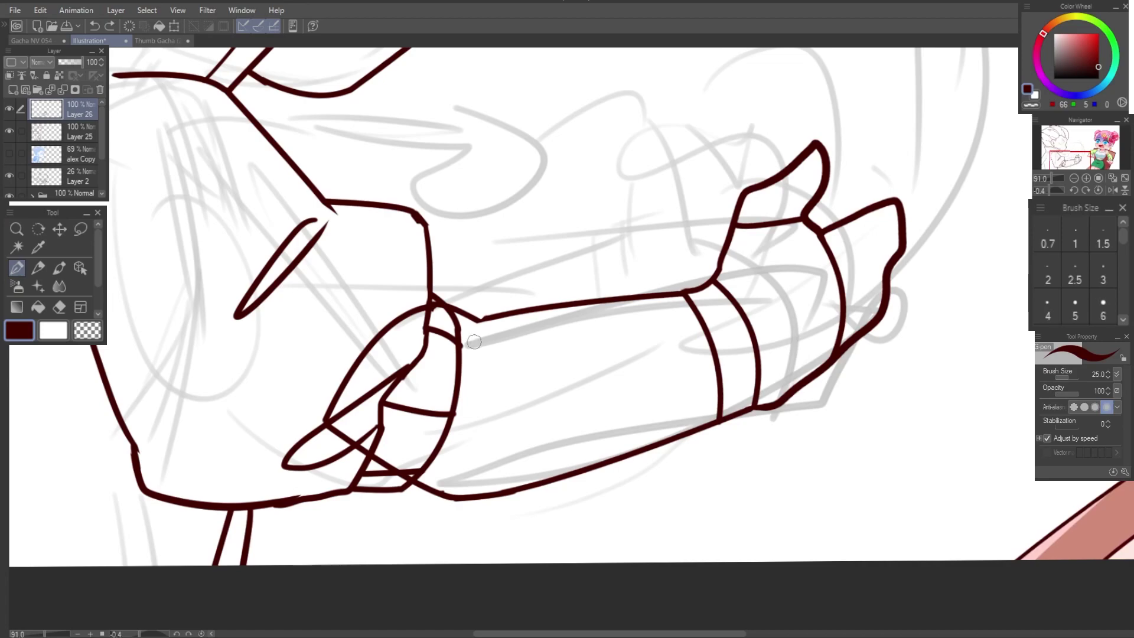
# Step: Zoom to fit the canvas and nudge the inked arm slightly into place
pyautogui.hotkey('ctrl', '0')
pyautogui.hotkey('ctrl', 't')
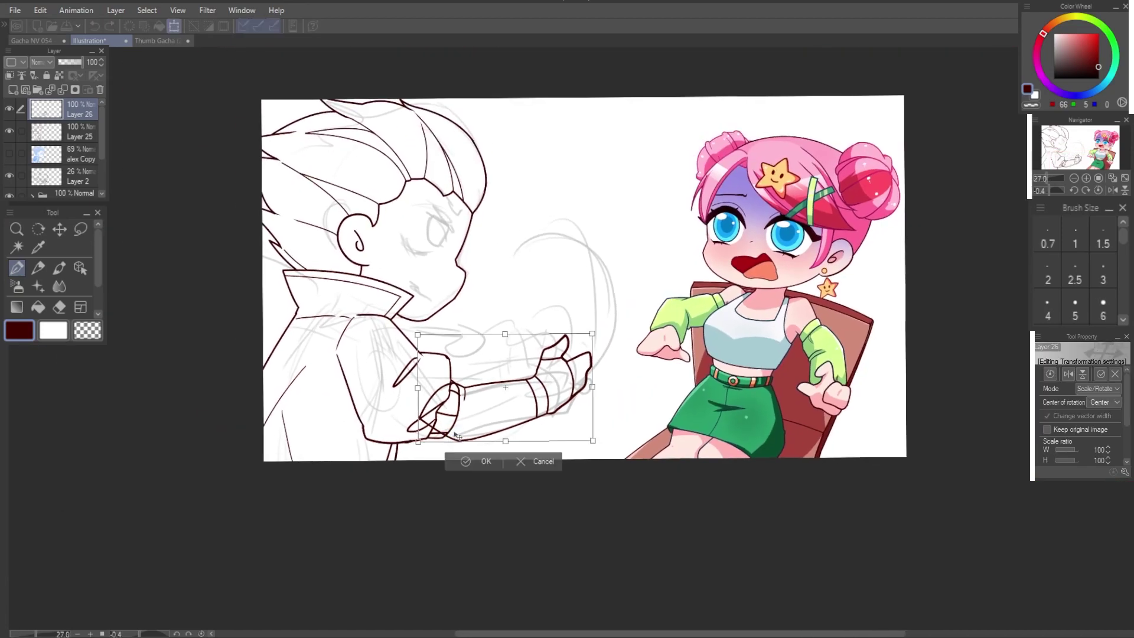
pyautogui.moveTo(456, 431); pyautogui.dragTo(449, 438)
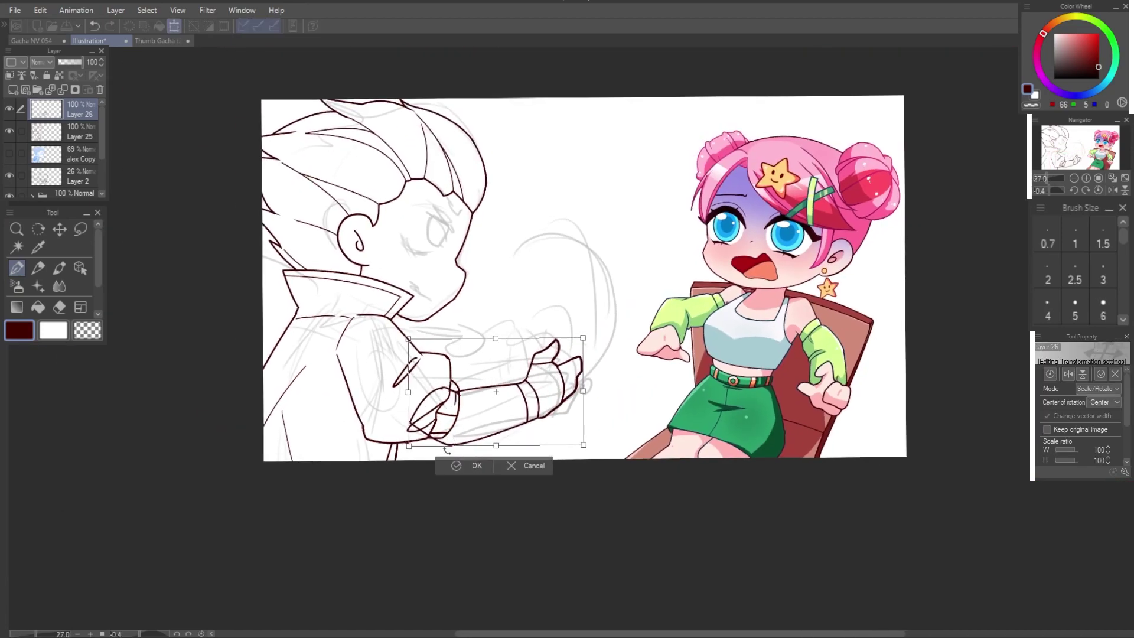
pyautogui.press('Return')
# Step: On the earlier lineart layer, draw a curved line along the forearm cuff
pyautogui.hotkey('alt', '[')
pyautogui.click(505, 402)
pyautogui.press('e')
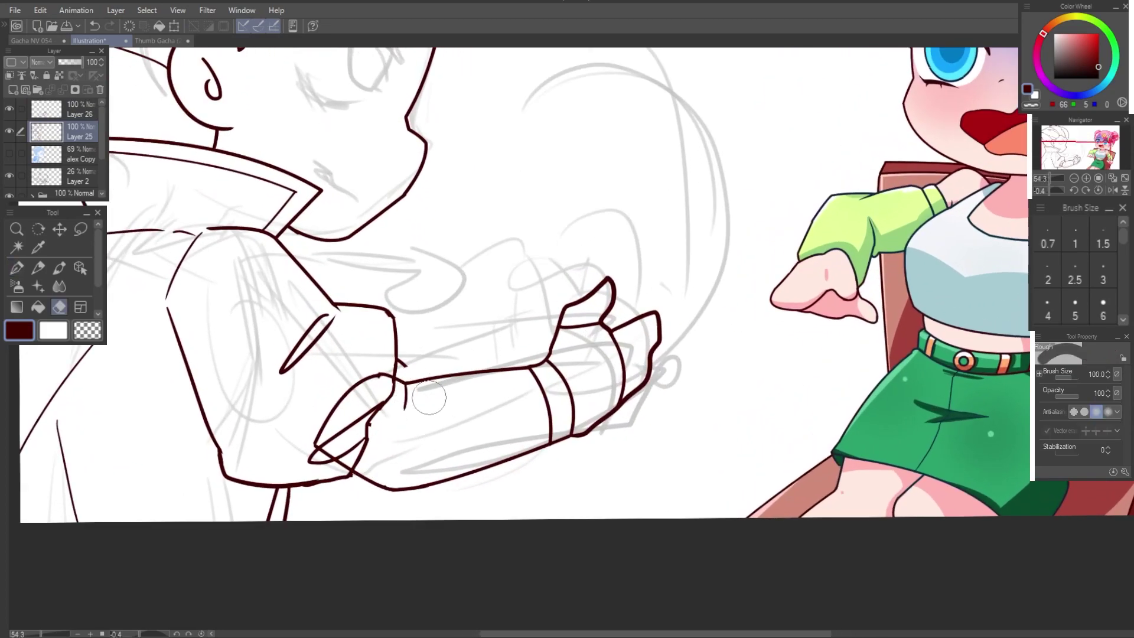
pyautogui.press('p')
pyautogui.moveTo(414, 381); pyautogui.dragTo(365, 485)
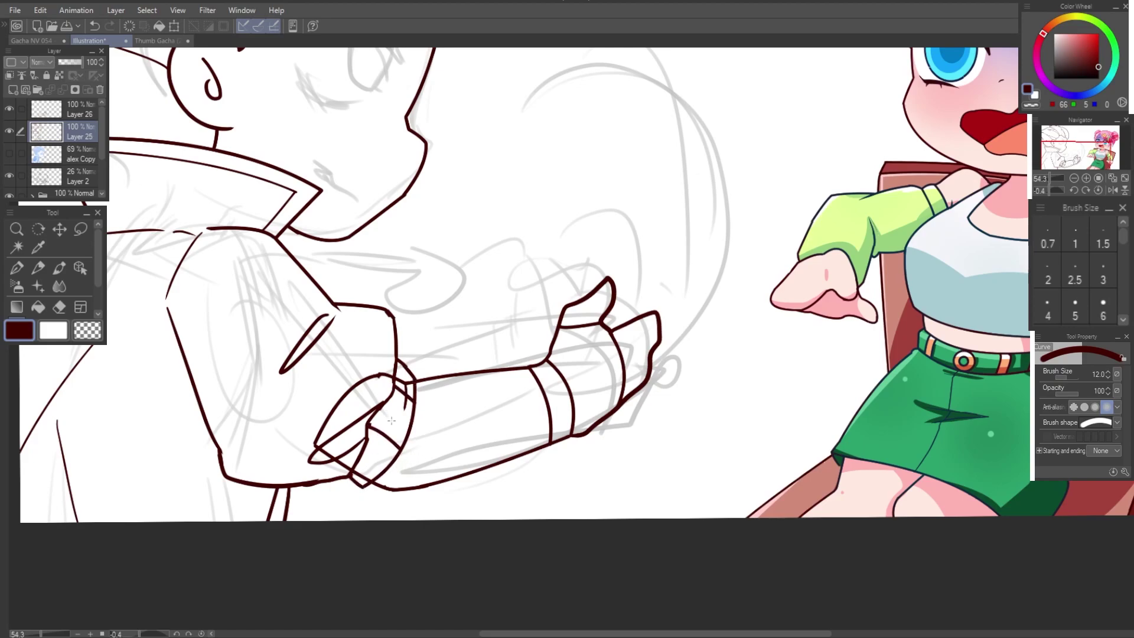
pyautogui.scroll(-3, 383, 492)
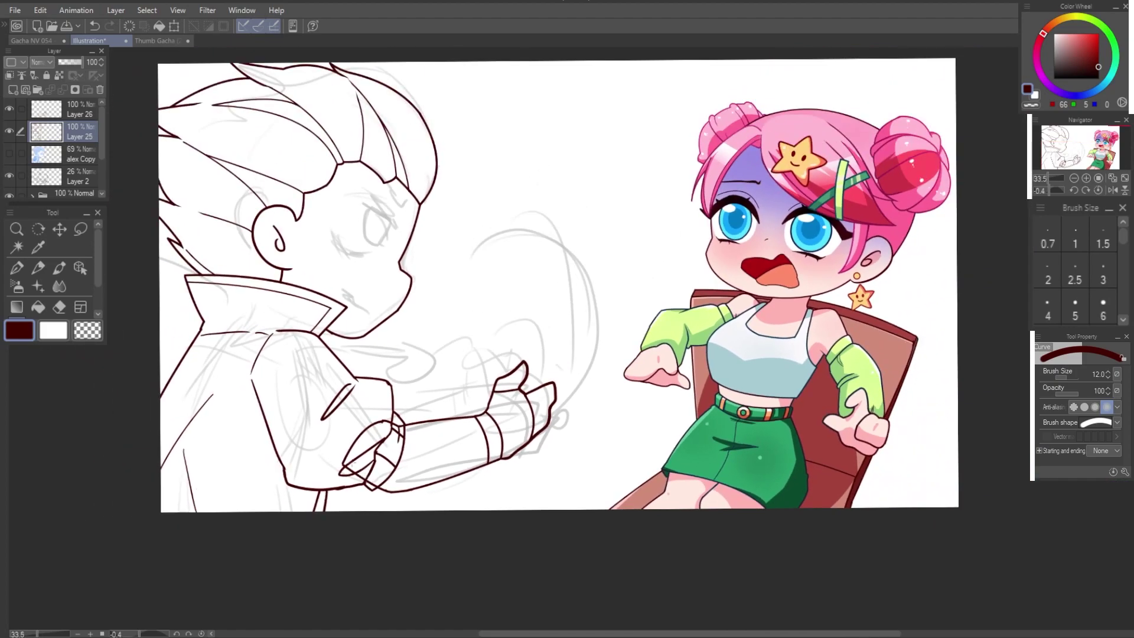
pyautogui.moveTo(463, 295); pyautogui.dragTo(499, 253)
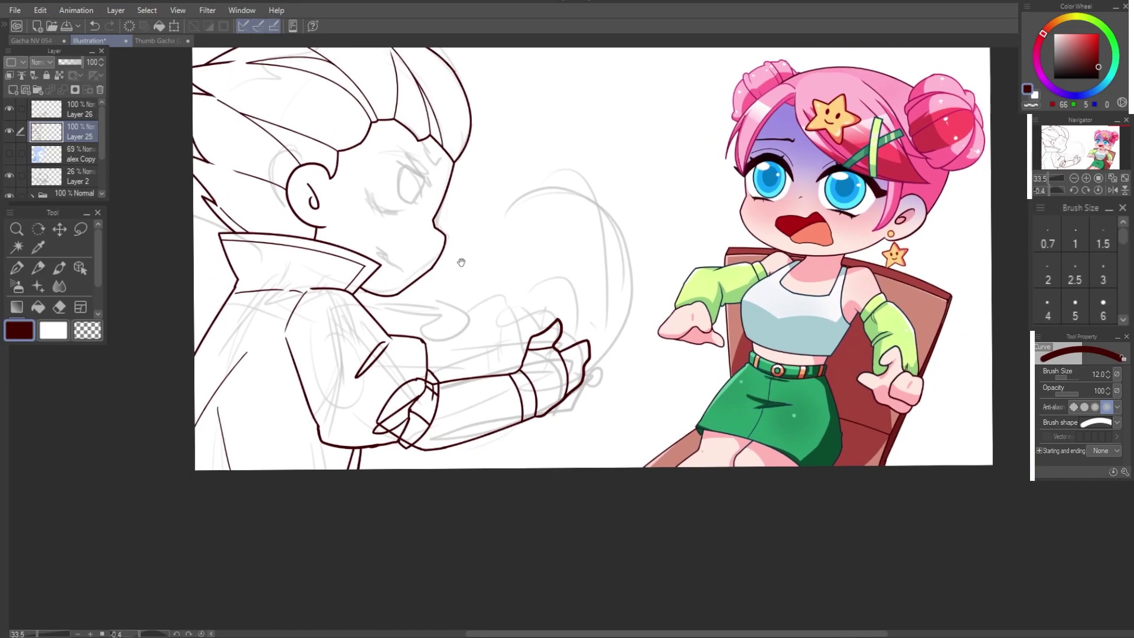
# Step: Tilt Layer 26's arm, widen it to W 111, and add a new raster layer
pyautogui.click(48, 110)
pyautogui.hotkey('ctrl', 't')
pyautogui.moveTo(596, 389)
pyautogui.mouseDown()
pyautogui.moveTo(584, 409)
pyautogui.moveTo(647, 366)
pyautogui.moveTo(592, 410)
pyautogui.mouseUp()
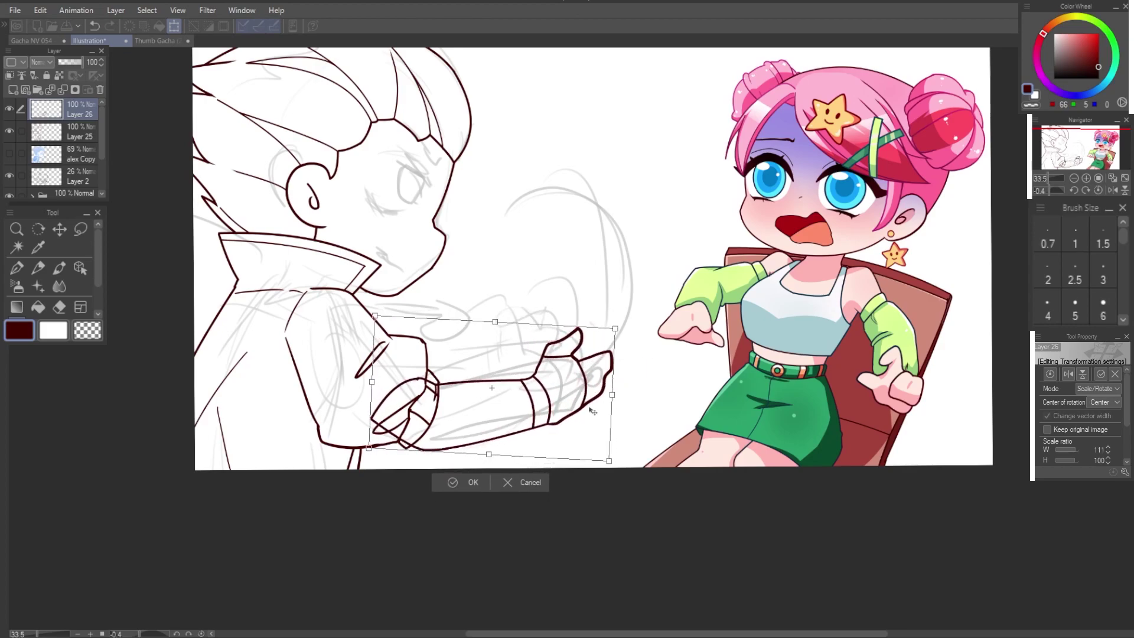
pyautogui.click(472, 483)
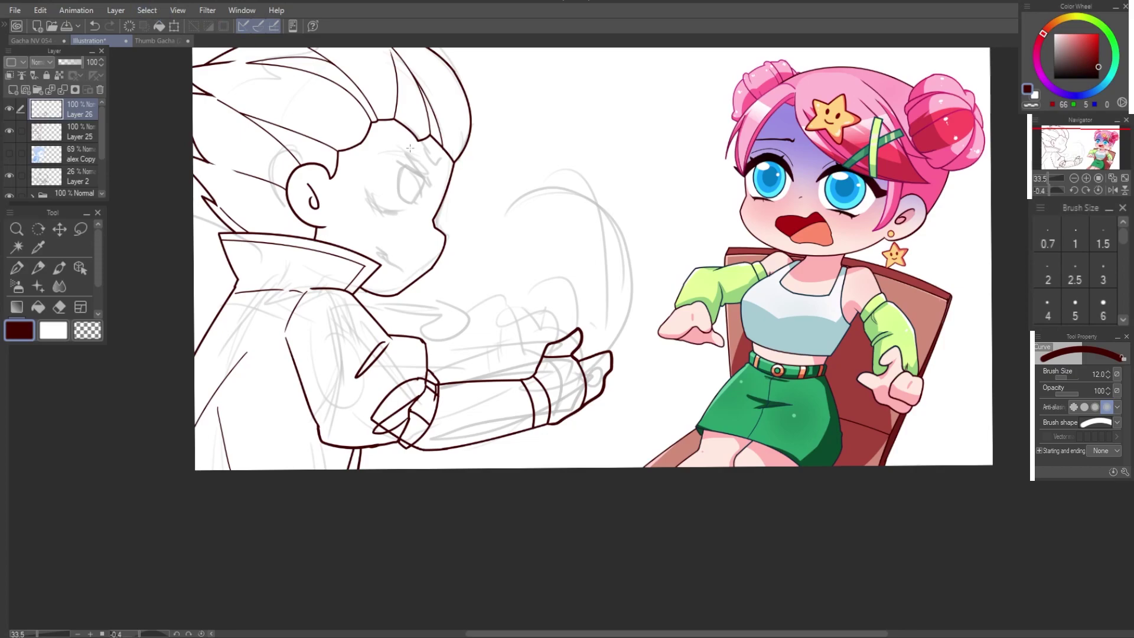
pyautogui.hotkey('ctrl', 'shift', 'n')
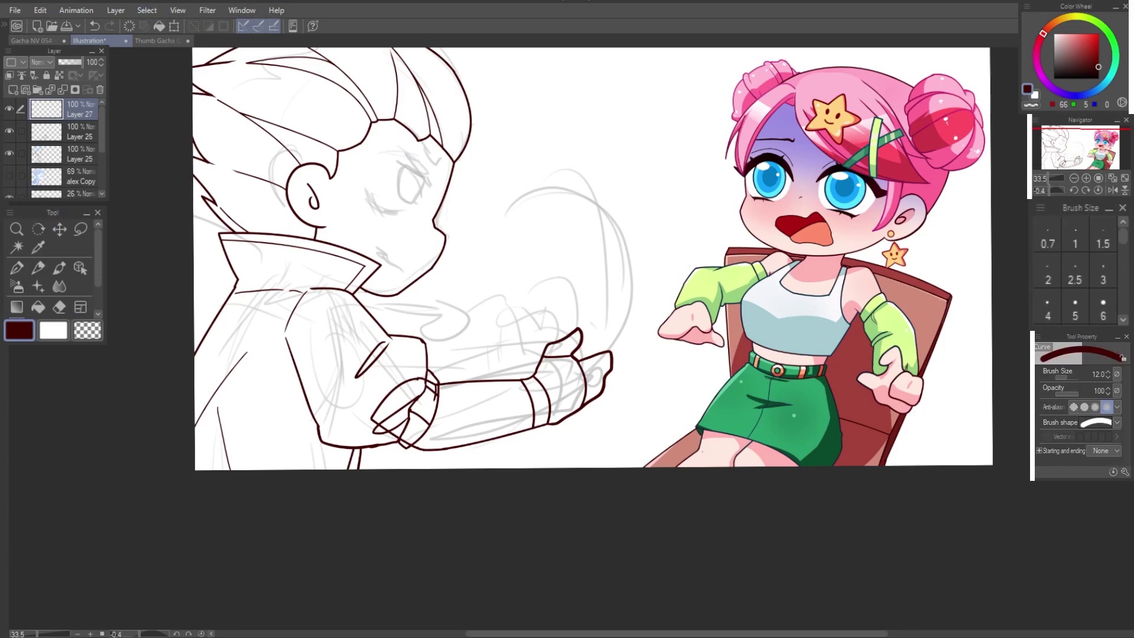
# Step: On Layer 27, draw a large ellipse between boy and girl, narrowed to W 89
pyautogui.press('u')
pyautogui.moveTo(378, 89); pyautogui.dragTo(537, 254)
pyautogui.hotkey('ctrl', 'z')
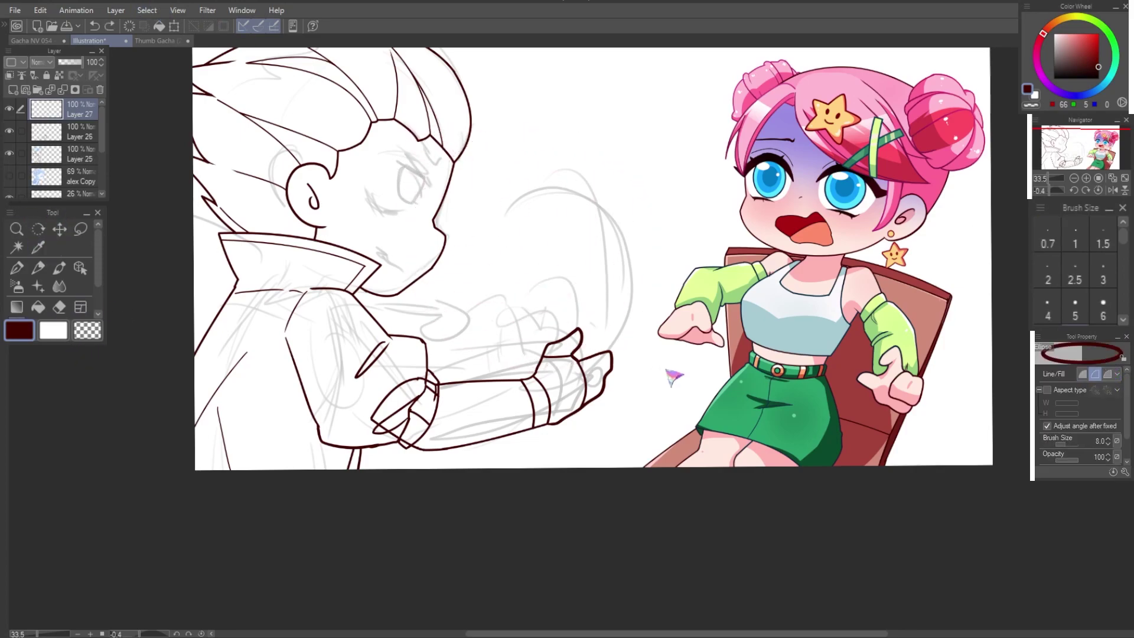
pyautogui.moveTo(432, 147); pyautogui.dragTo(685, 395)
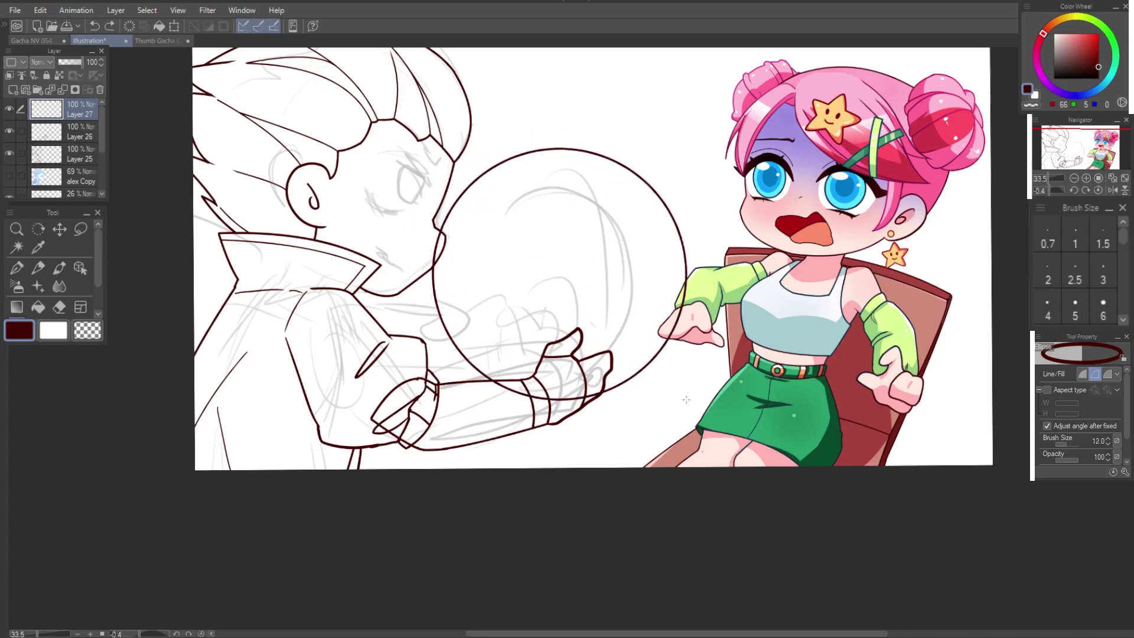
pyautogui.click(659, 434)
pyautogui.hotkey('ctrl', 't')
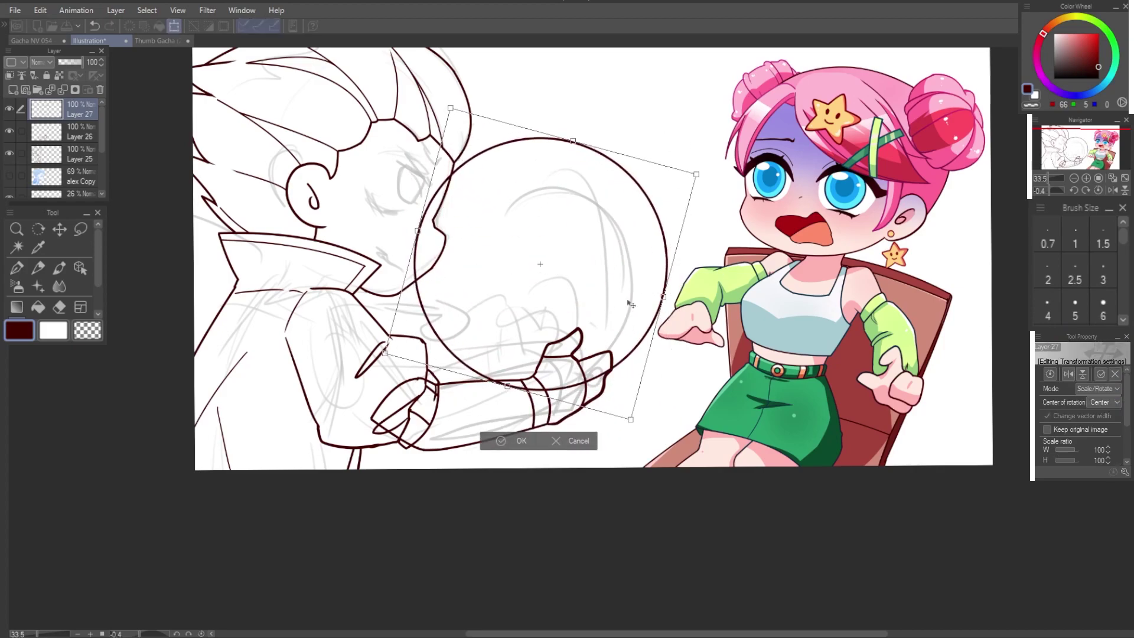
pyautogui.moveTo(637, 320); pyautogui.dragTo(612, 306)
pyautogui.moveTo(409, 225); pyautogui.dragTo(444, 242)
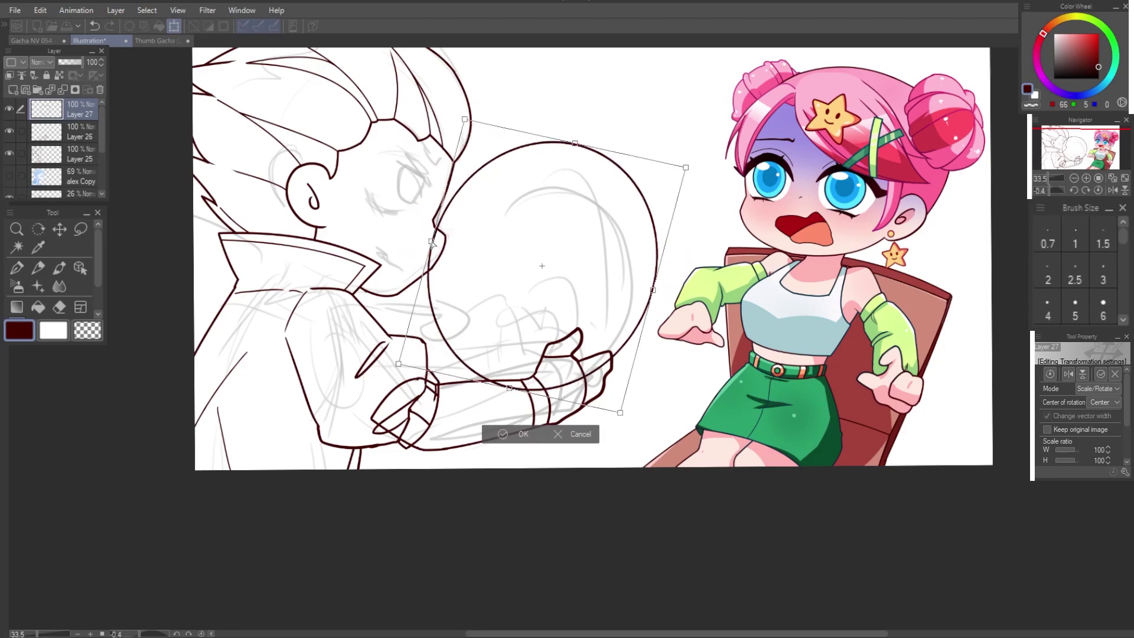
pyautogui.moveTo(599, 284); pyautogui.dragTo(615, 287)
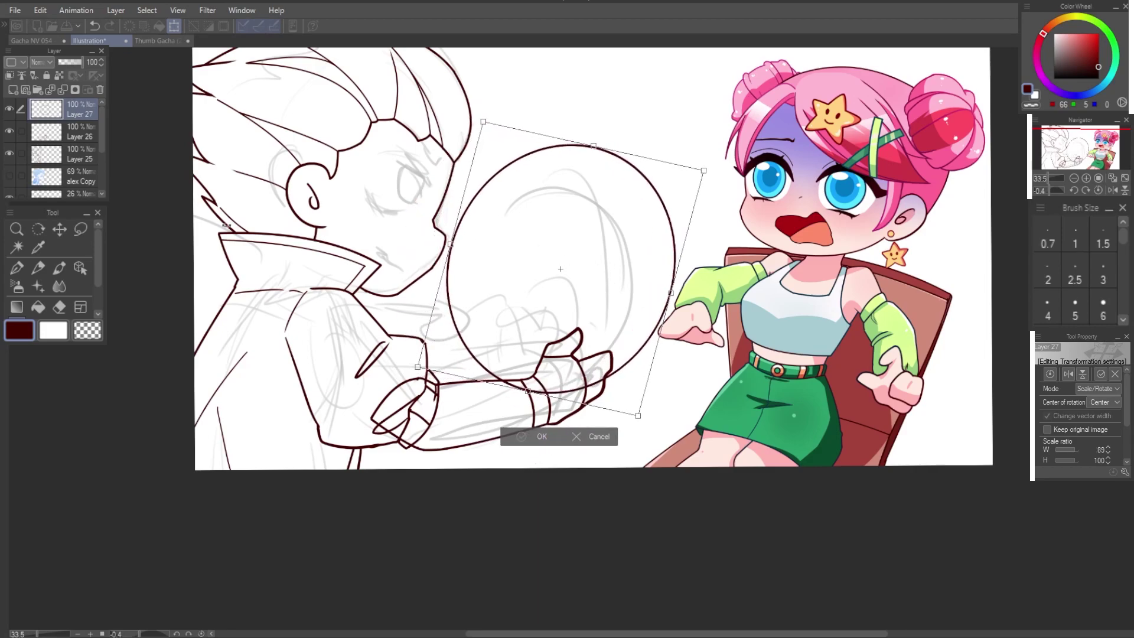
pyautogui.press('Return')
# Step: Shift Layer 26's outstretched arm right, beneath the oval
pyautogui.click(65, 131)
pyautogui.hotkey('ctrl', 't')
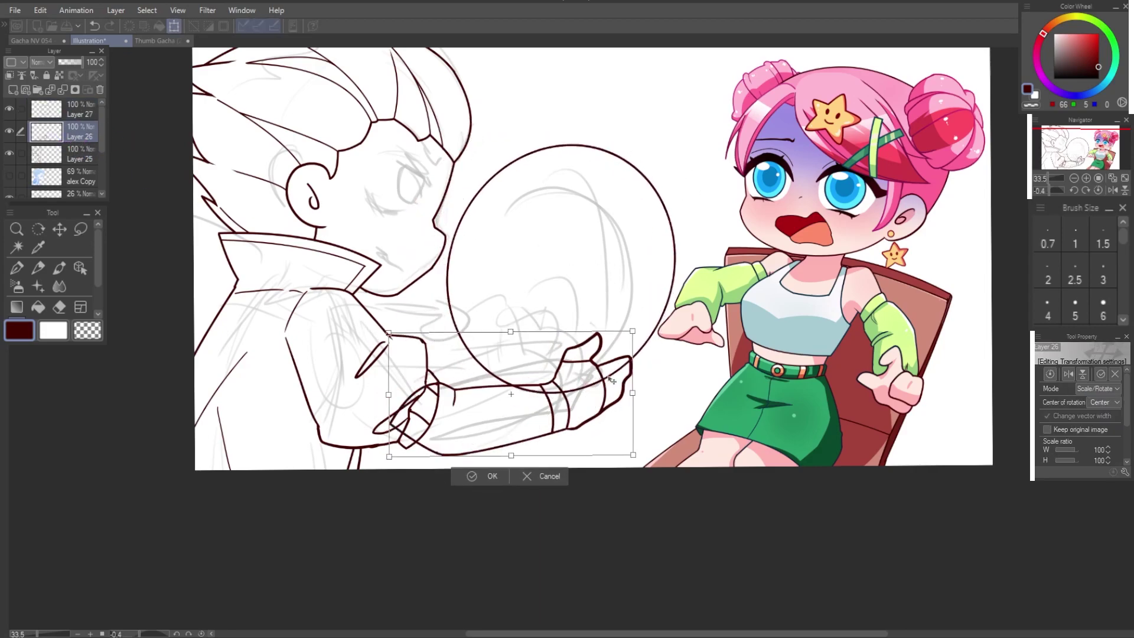
pyautogui.moveTo(612, 381); pyautogui.dragTo(632, 380)
pyautogui.click(500, 477)
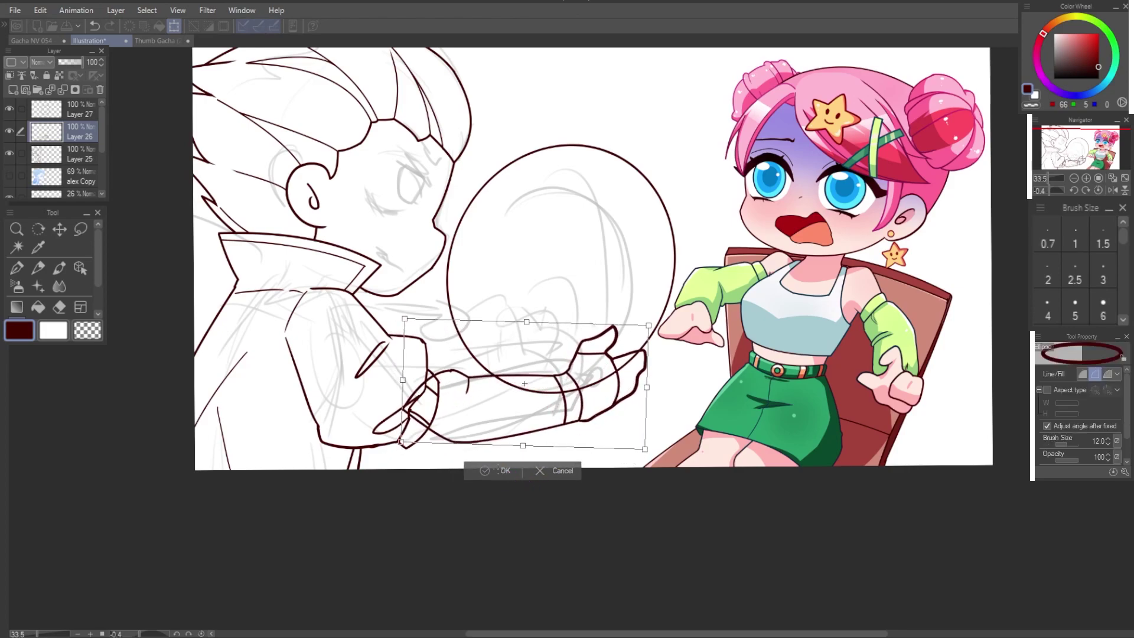
# Step: Lasso the bent arm area on the boy's body lineart layer
pyautogui.click(65, 154)
pyautogui.press('m')
pyautogui.moveTo(441, 349)
pyautogui.mouseDown()
pyautogui.moveTo(382, 456)
pyautogui.moveTo(273, 334)
pyautogui.mouseUp()
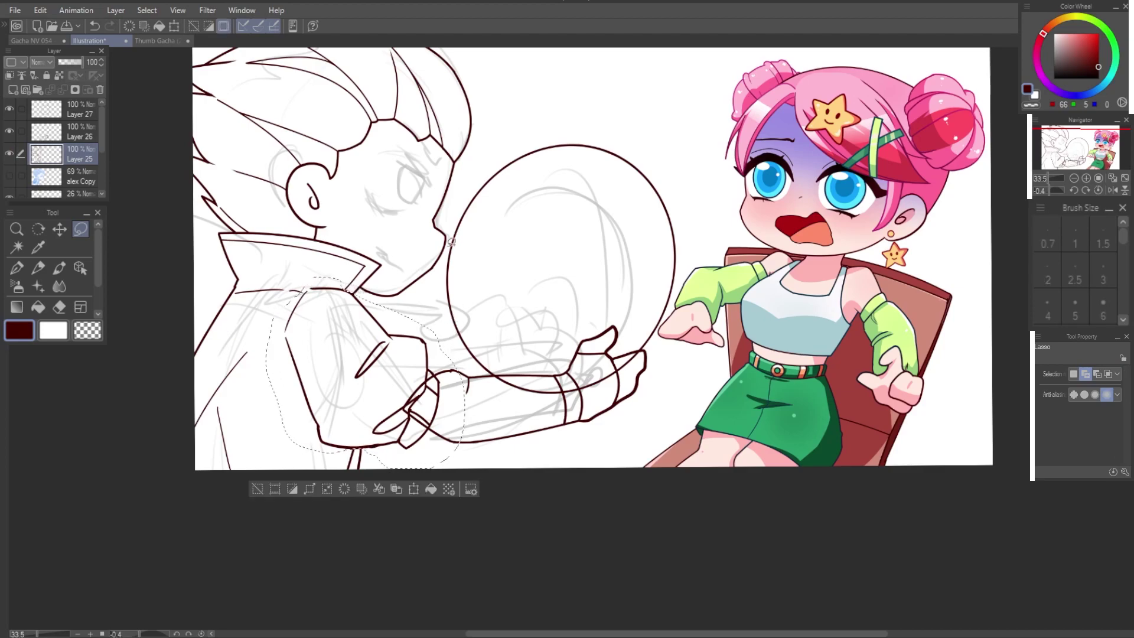
# Step: Cut the bent arm onto its own hidden layer and reselect the body lineart
pyautogui.press('Delete')
pyautogui.hotkey('ctrl', 'd')
pyautogui.hotkey('ctrl', 'v')
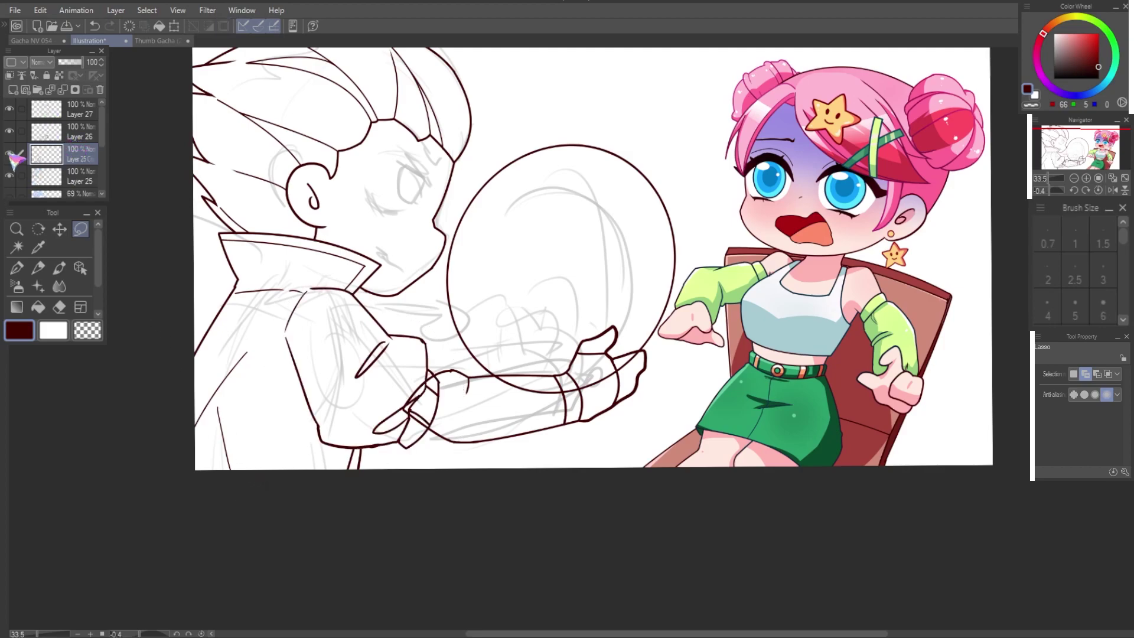
pyautogui.click(9, 154)
pyautogui.click(46, 177)
# Step: At line width 12, ink the coat's front edge from the collar down the chest
pyautogui.scroll(2, 296, 403)
pyautogui.press('u')
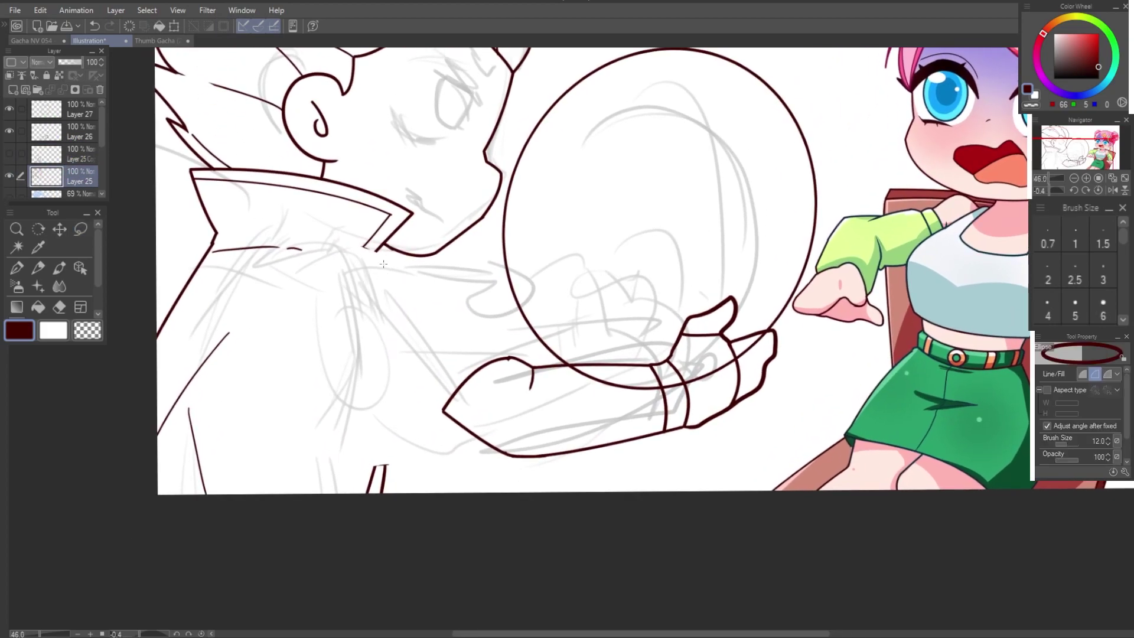
pyautogui.hotkey('ctrl', 'z')
pyautogui.press('u')
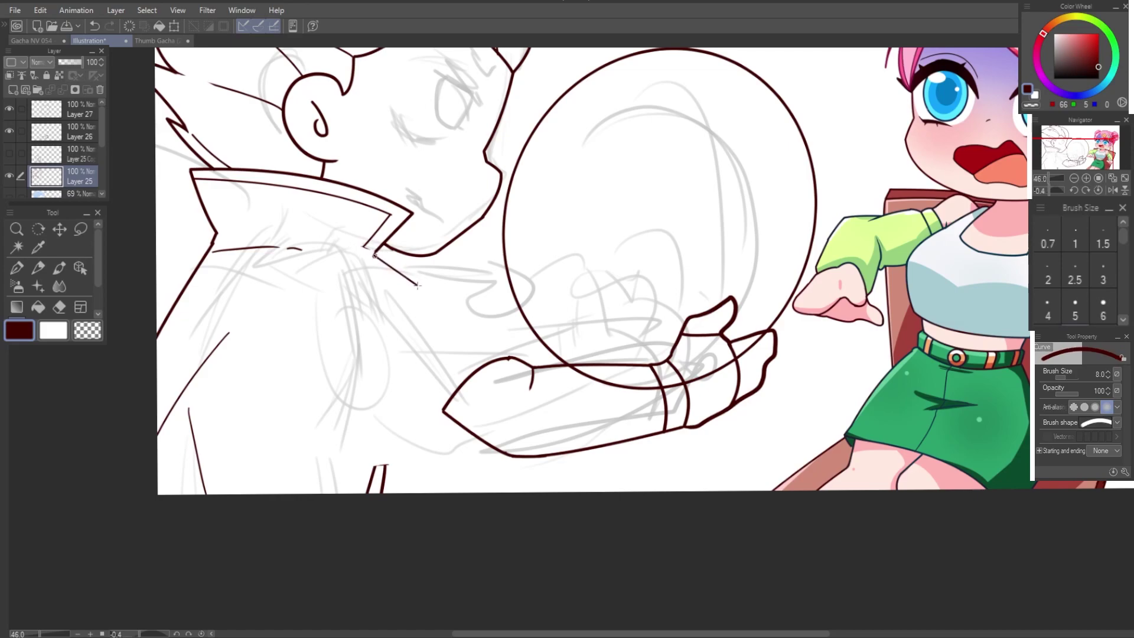
pyautogui.hotkey('ctrl', 'z')
pyautogui.press(']')
pyautogui.press(']')
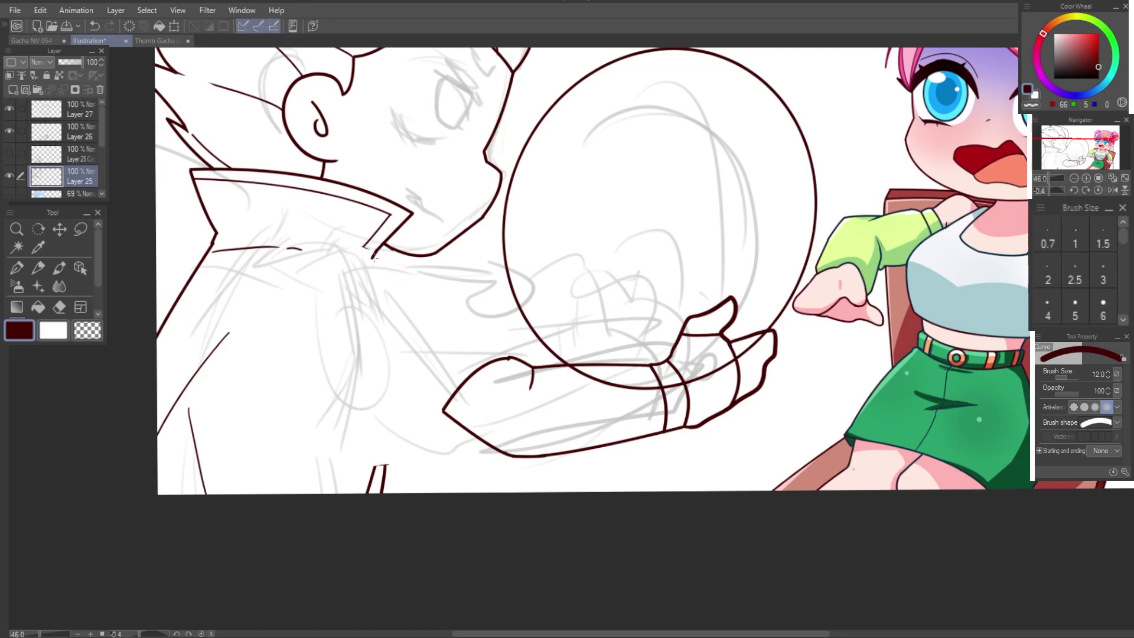
pyautogui.click(373, 257)
pyautogui.click(420, 295)
pyautogui.doubleClick(382, 467)
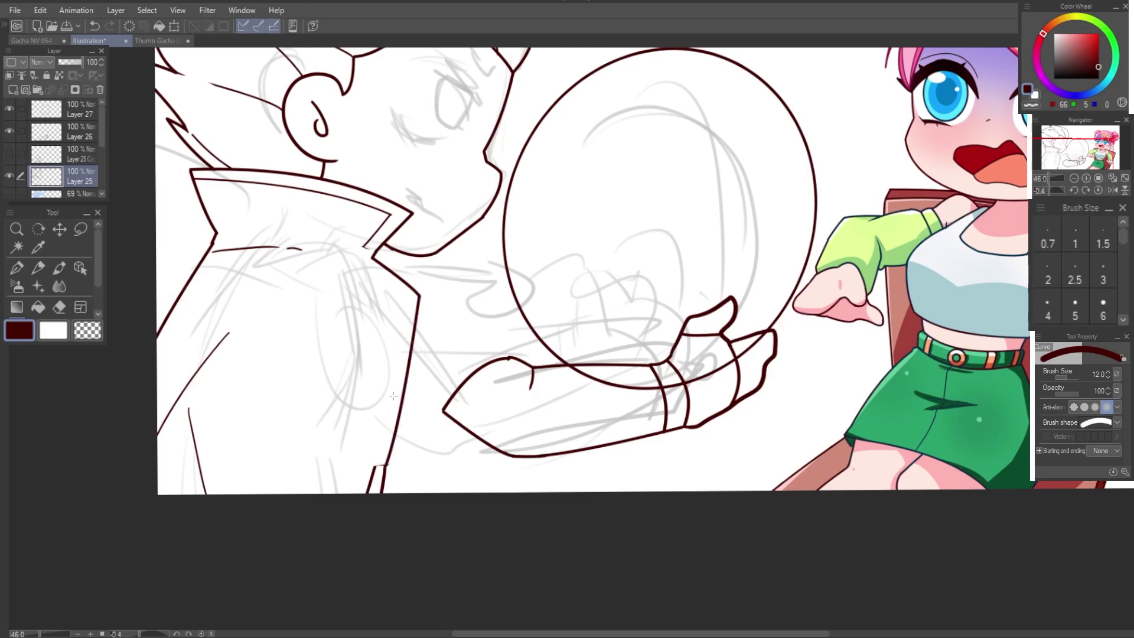
# Step: Add inner collar and inner coat-edge lines beside the front edge, removing a stray stroke
pyautogui.click(404, 299)
pyautogui.doubleClick(377, 465)
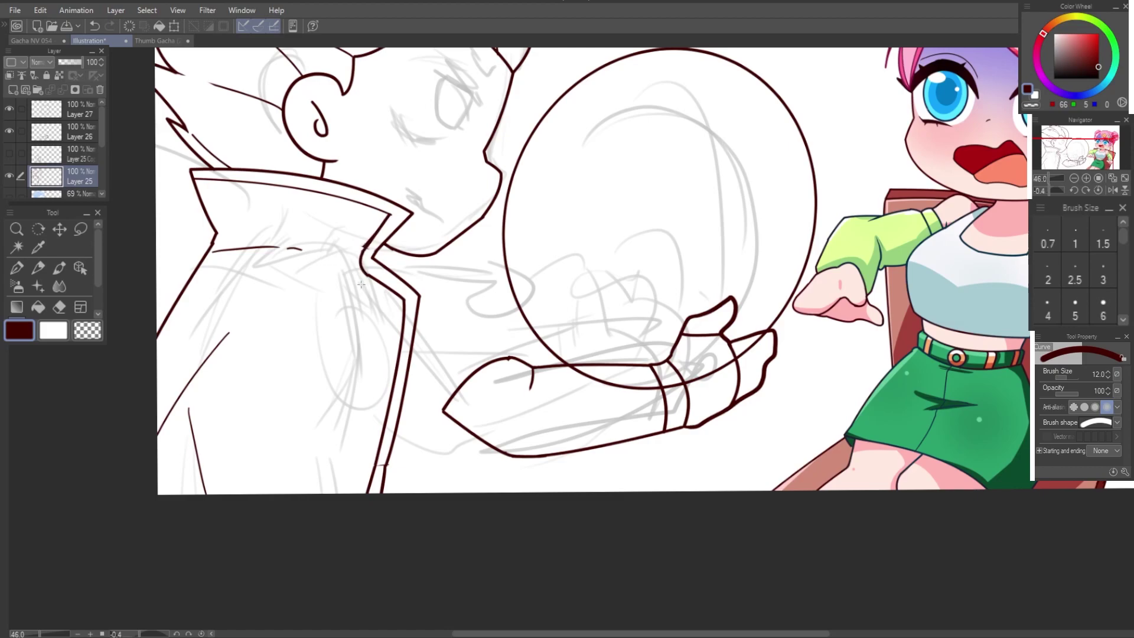
pyautogui.click(364, 273)
pyautogui.doubleClick(345, 447)
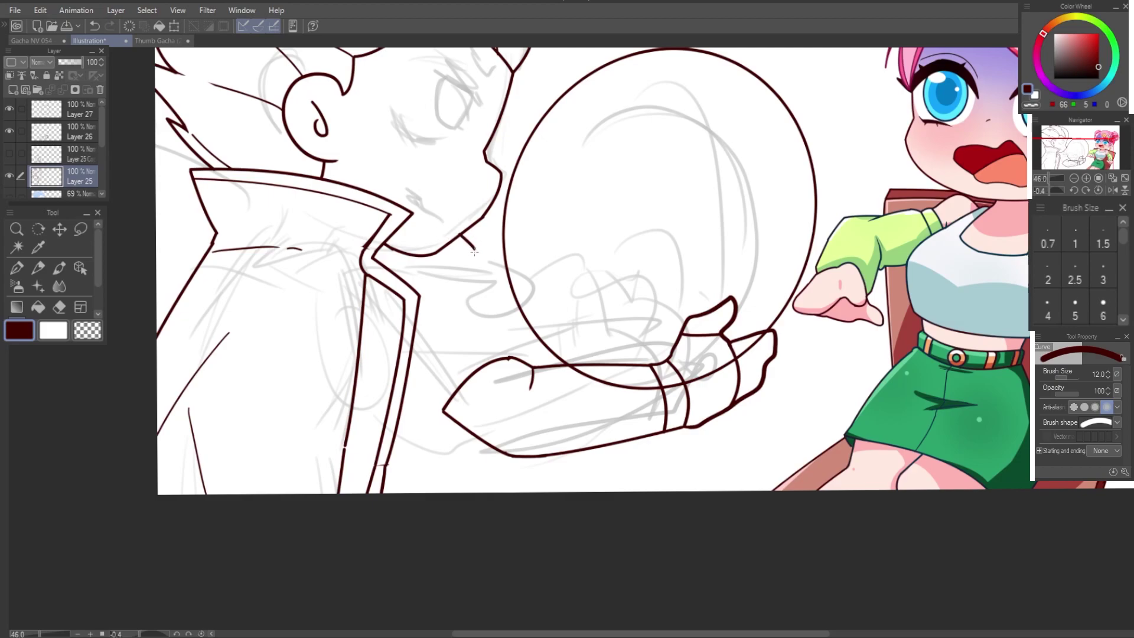
pyautogui.hotkey('ctrl', 'z')
pyautogui.hotkey('ctrl', 't')
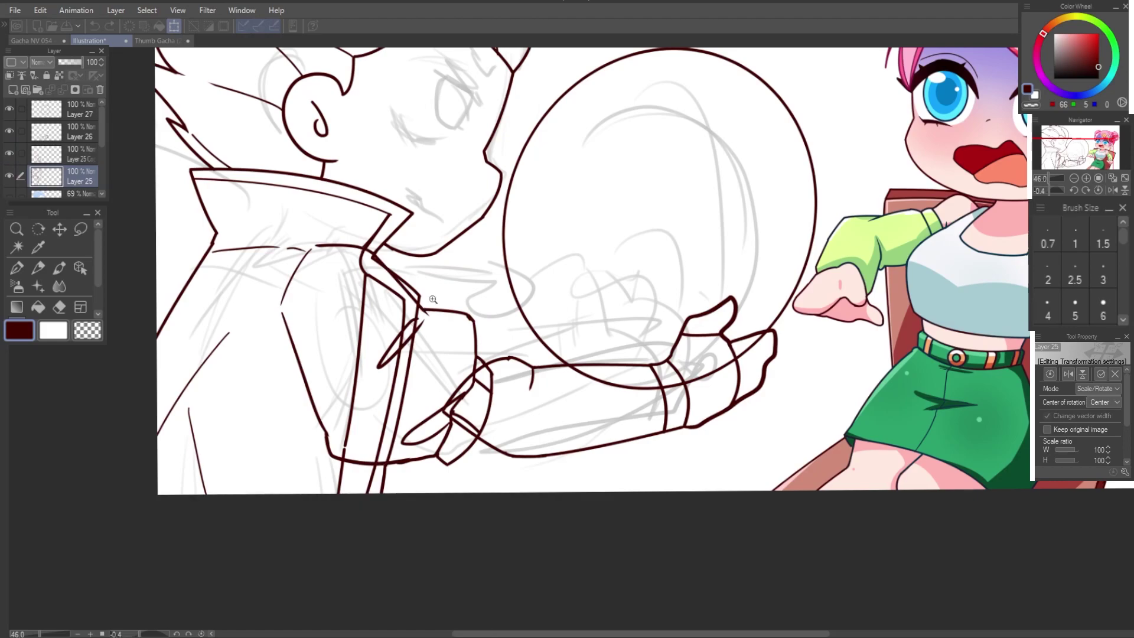
# Step: Cancel the body lineart move and scale the bent arm to W 105 / H 95
pyautogui.scroll(-3, 409, 293)
pyautogui.moveTo(409, 293)
pyautogui.mouseDown()
pyautogui.moveTo(428, 328)
pyautogui.moveTo(463, 336)
pyautogui.moveTo(494, 314)
pyautogui.mouseUp()
pyautogui.press('Escape')
pyautogui.hotkey('alt', ']')
pyautogui.hotkey('ctrl', 't')
pyautogui.moveTo(411, 266); pyautogui.dragTo(424, 291)
pyautogui.moveTo(488, 370); pyautogui.dragTo(486, 374)
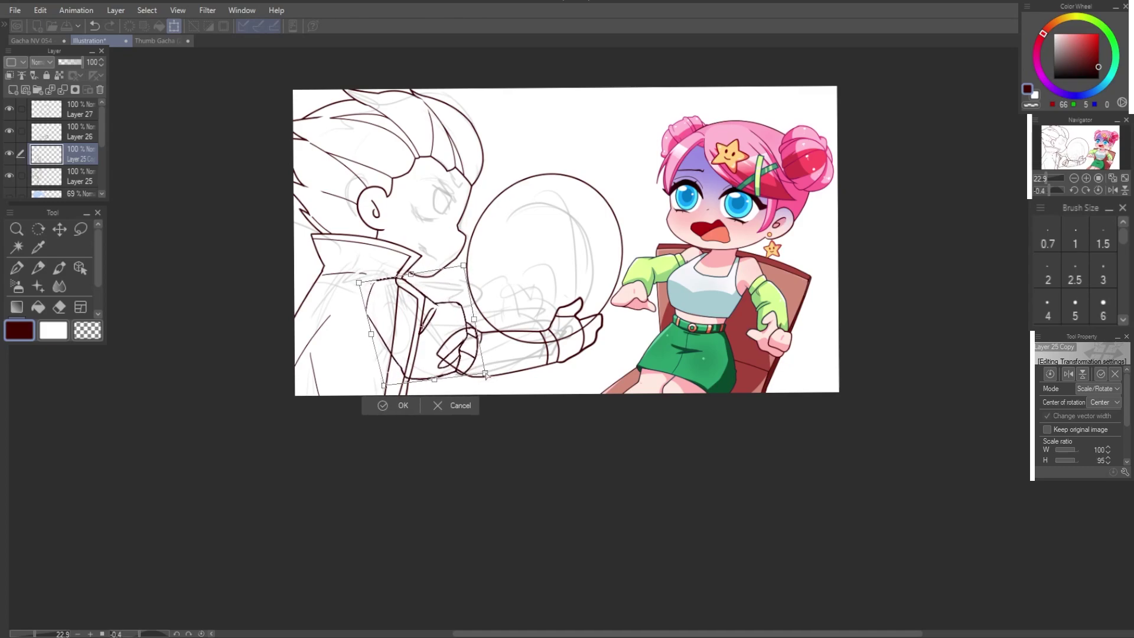
pyautogui.moveTo(476, 321)
pyautogui.mouseDown()
pyautogui.moveTo(462, 294)
pyautogui.moveTo(458, 309)
pyautogui.mouseUp()
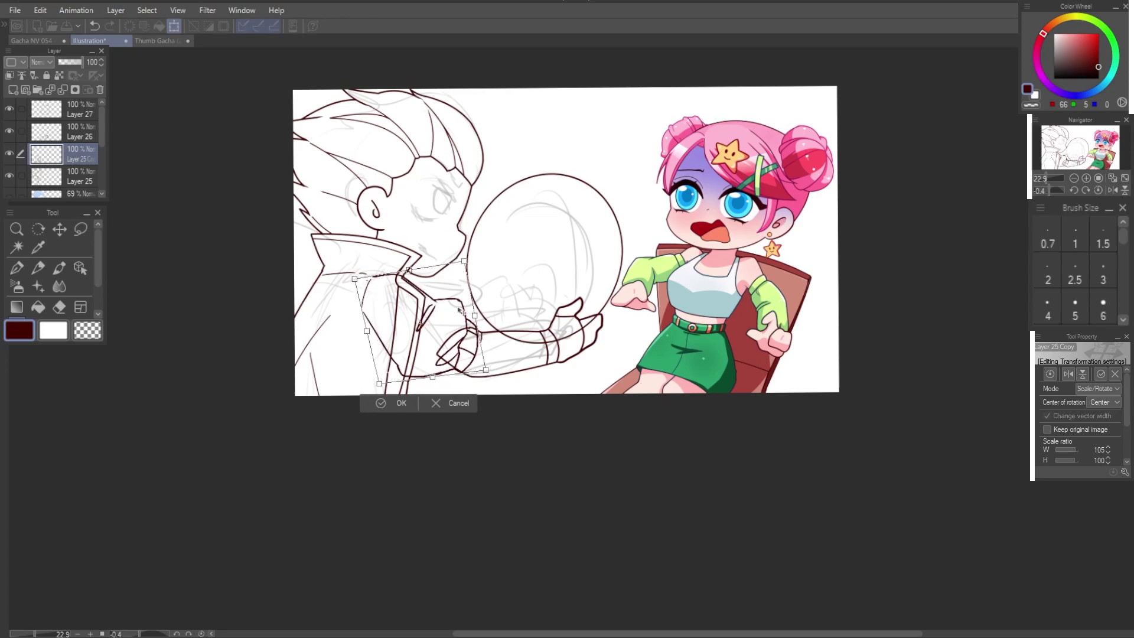
pyautogui.click(390, 406)
# Step: Nudge the bent arm into place, compare against the body lineart, and select the outstretched arm layer
pyautogui.scroll(2, 464, 342)
pyautogui.hotkey('ctrl', 't')
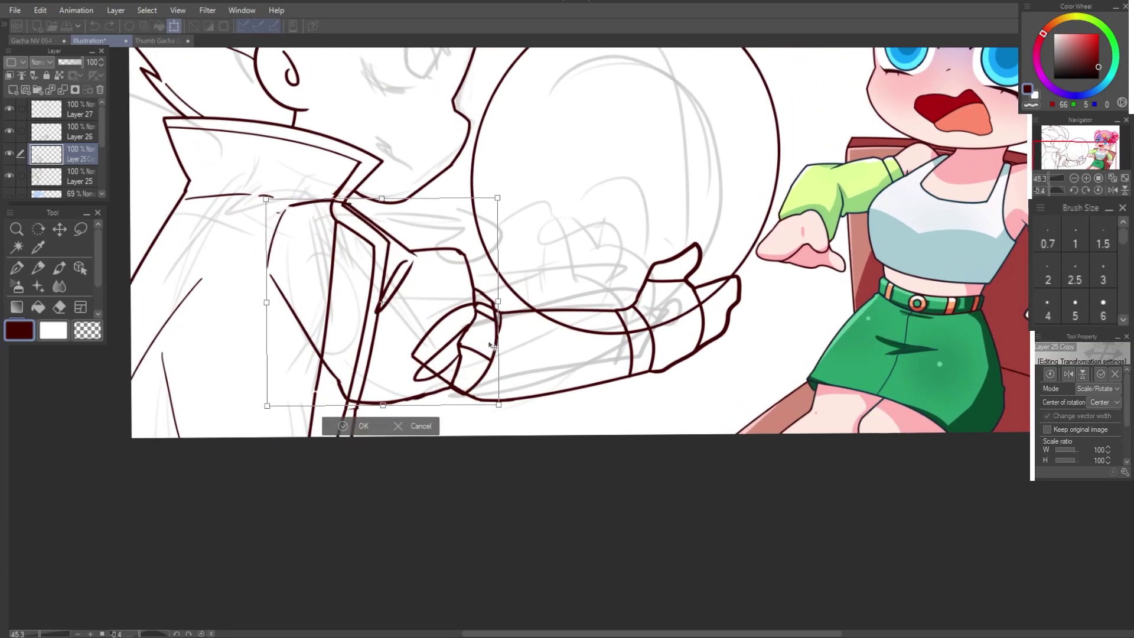
pyautogui.moveTo(499, 339); pyautogui.dragTo(485, 335)
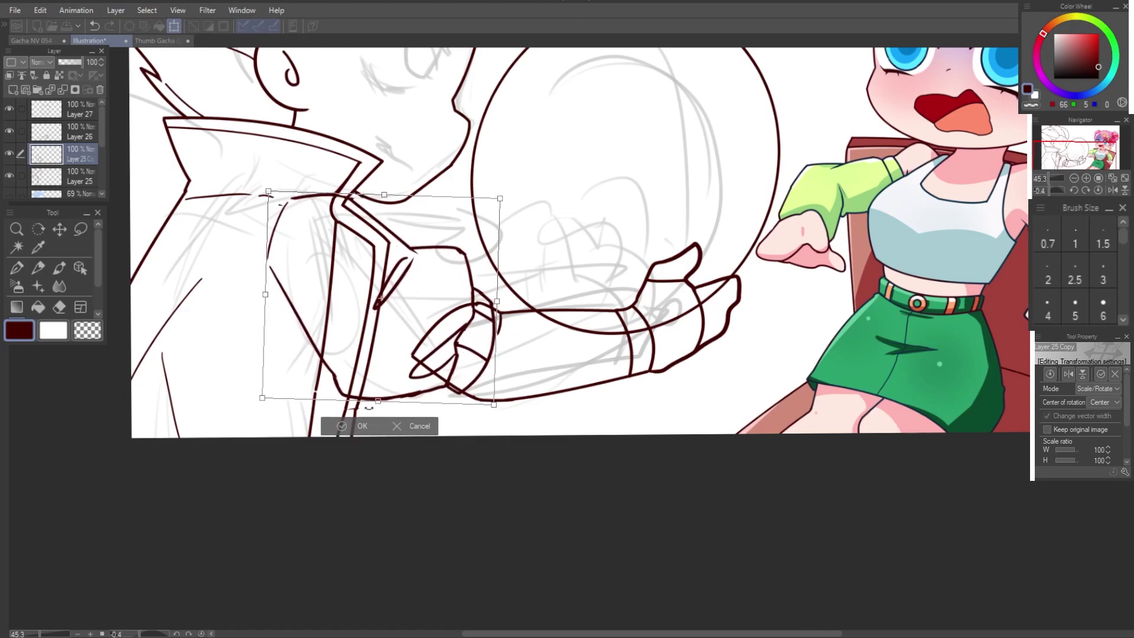
pyautogui.click(342, 427)
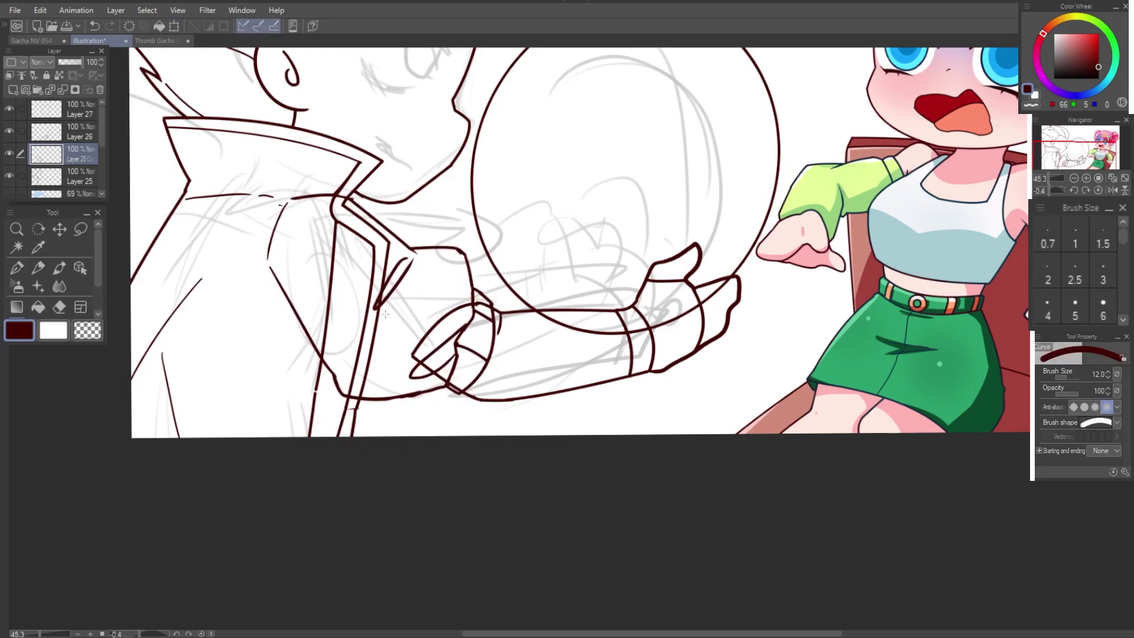
pyautogui.click(9, 175)
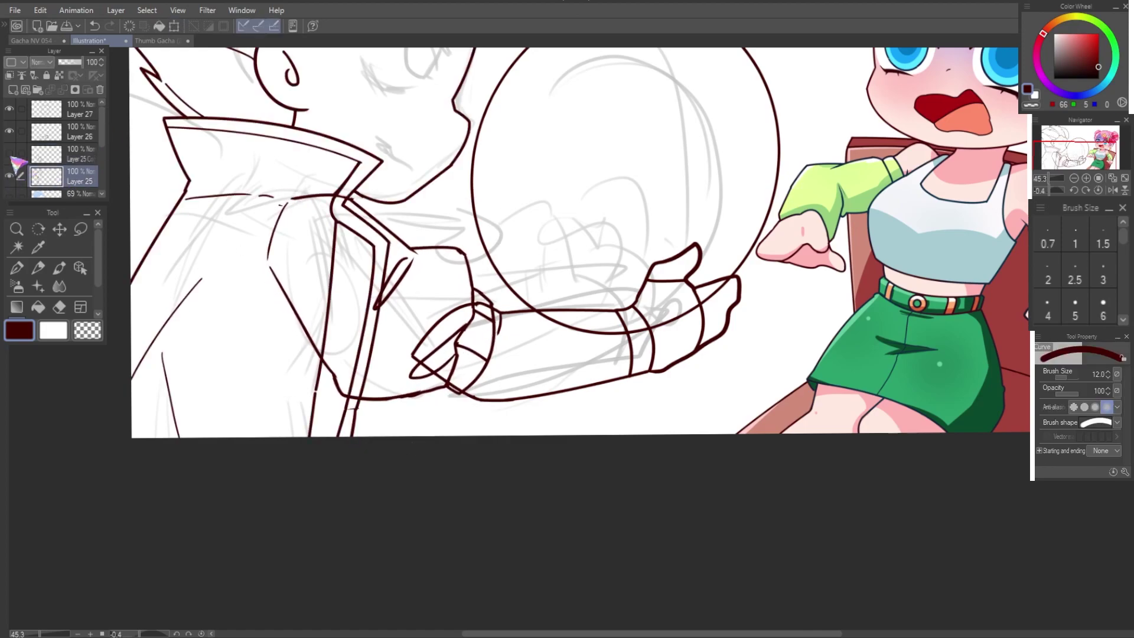
pyautogui.click(16, 131)
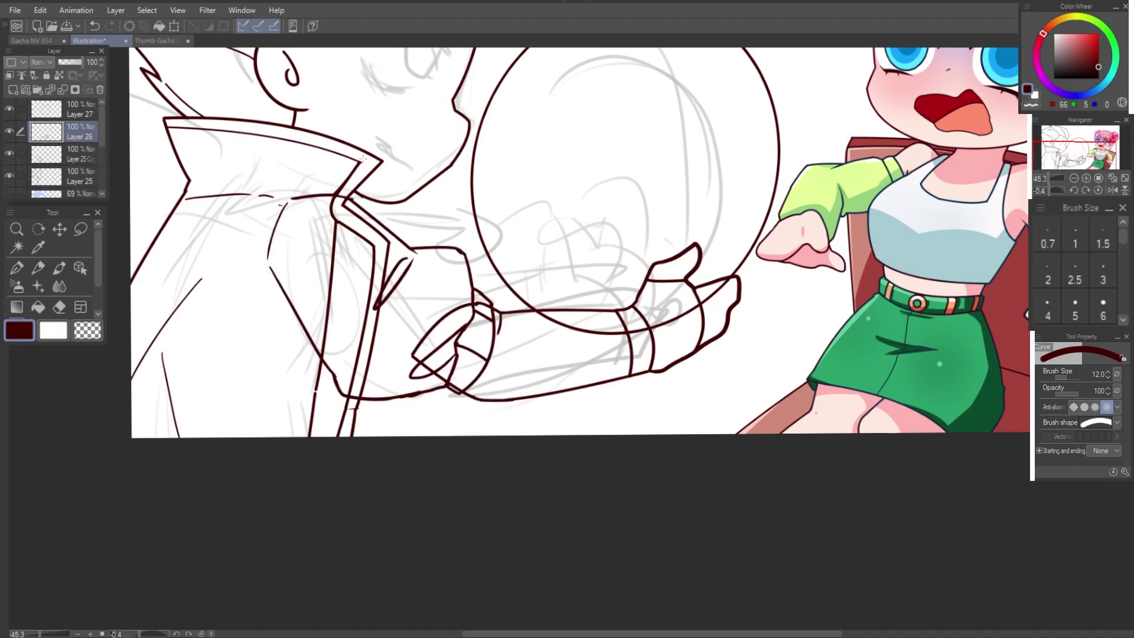
pyautogui.scroll(-3, 659, 264)
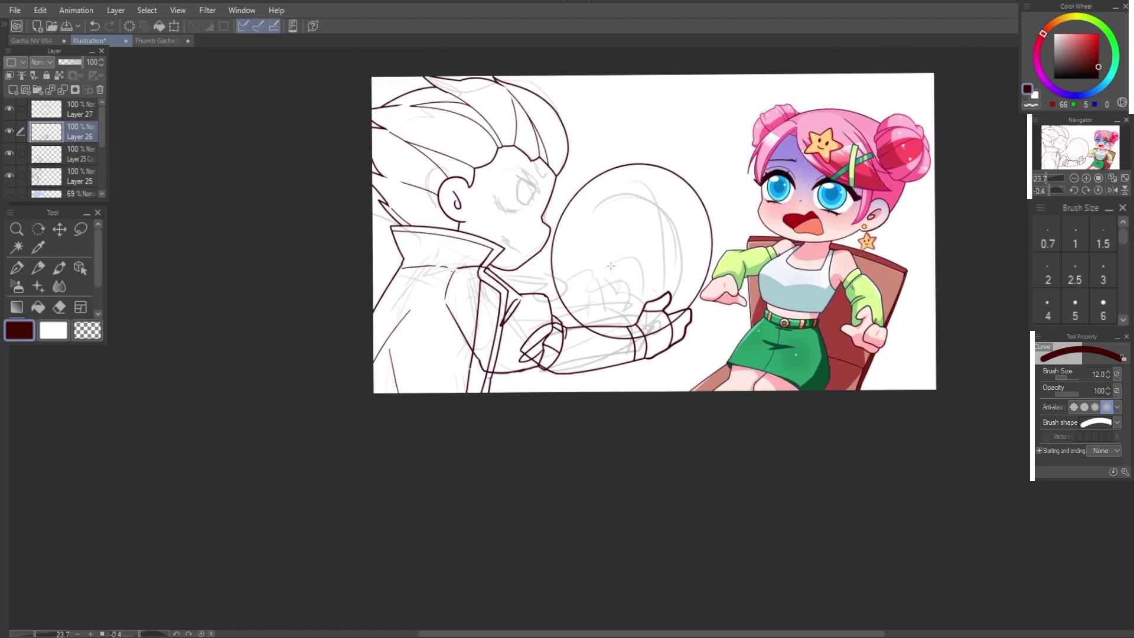
# Step: Commit the circle layer's transform and undo the last stroke
pyautogui.click(79, 109)
pyautogui.scroll(1, 669, 266)
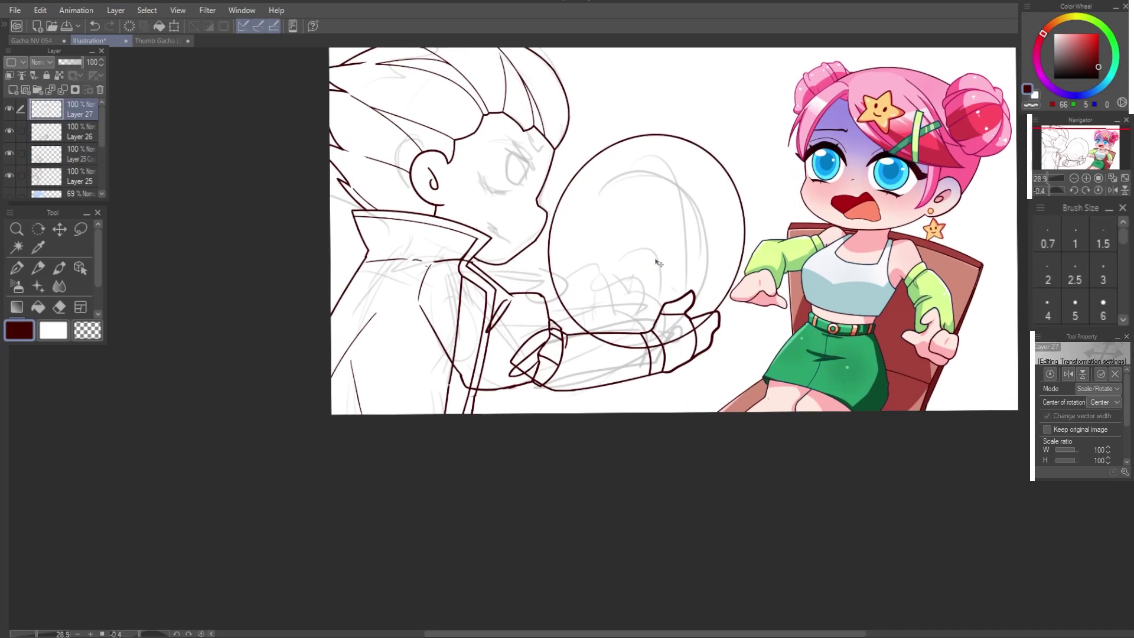
pyautogui.hotkey('ctrl', 't')
pyautogui.click(617, 360)
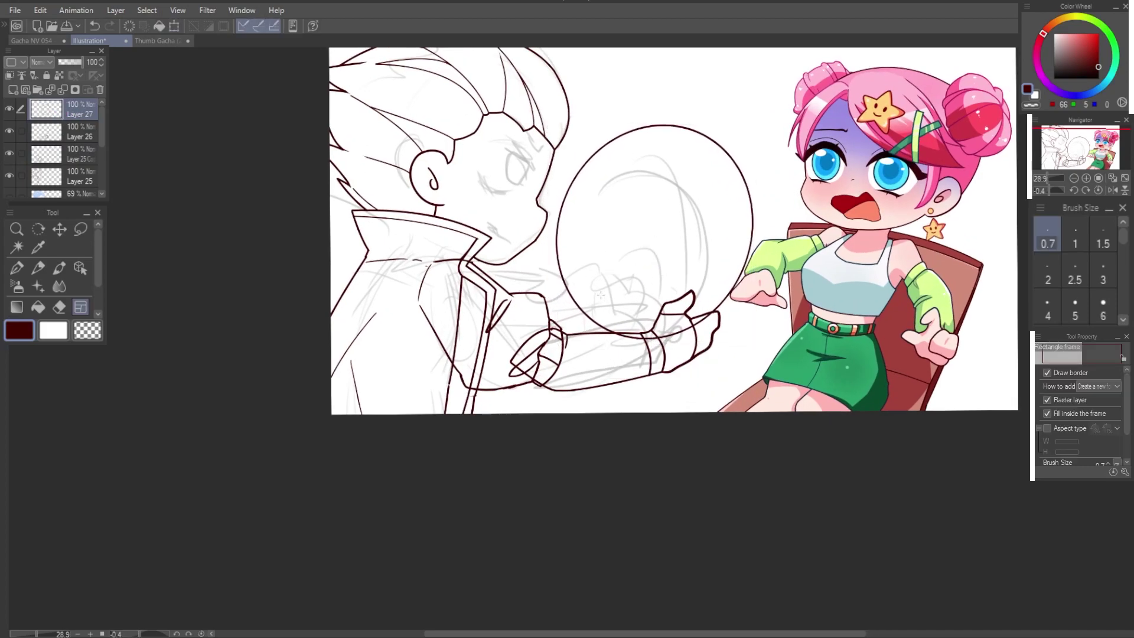
pyautogui.scroll(4, 592, 316)
pyautogui.hotkey('ctrl', 'z')
# Step: Draw width-10 curves across the forearm to the hand, erasing the circle arc crossing it
pyautogui.press('u')
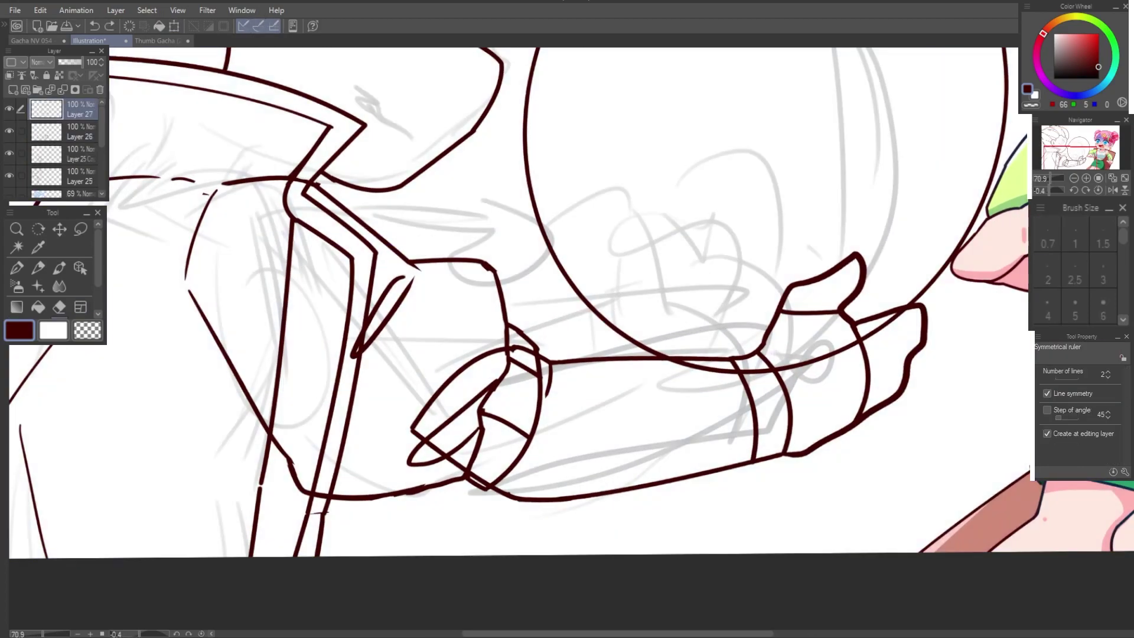
pyautogui.press('[')
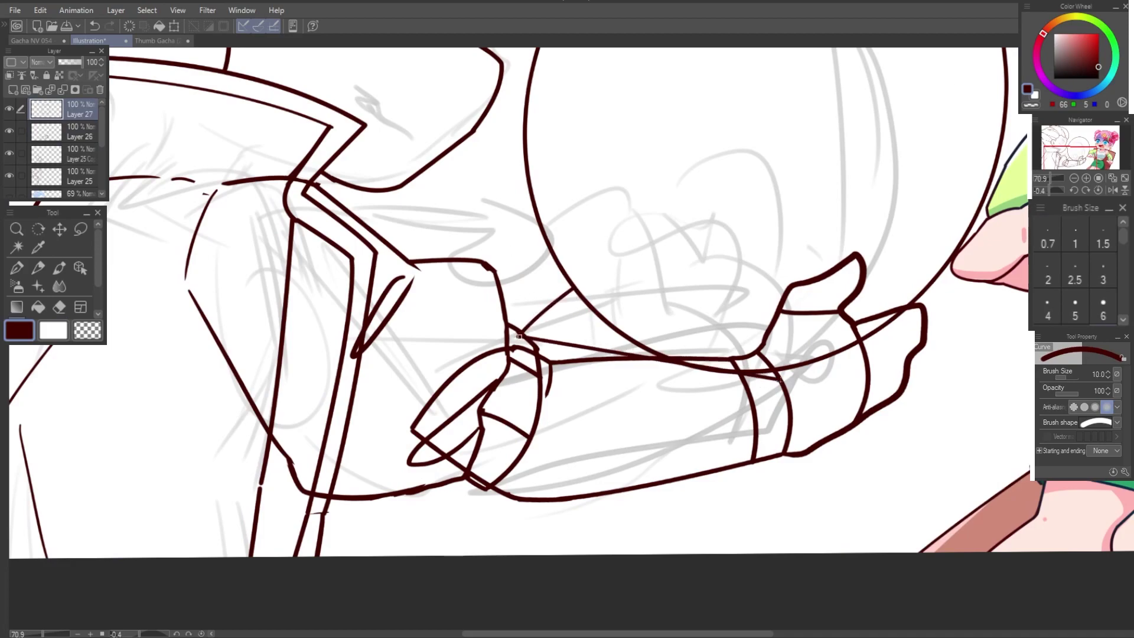
pyautogui.moveTo(525, 321); pyautogui.dragTo(810, 401)
pyautogui.press('e')
pyautogui.moveTo(595, 302); pyautogui.dragTo(803, 363)
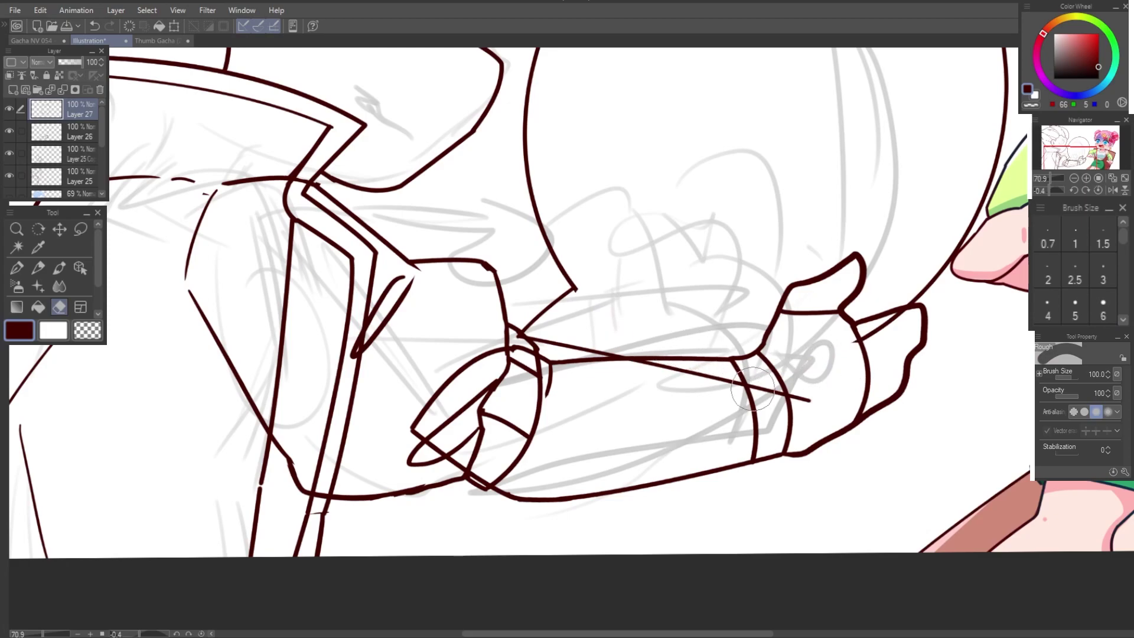
pyautogui.press('u')
pyautogui.moveTo(517, 337); pyautogui.dragTo(847, 422)
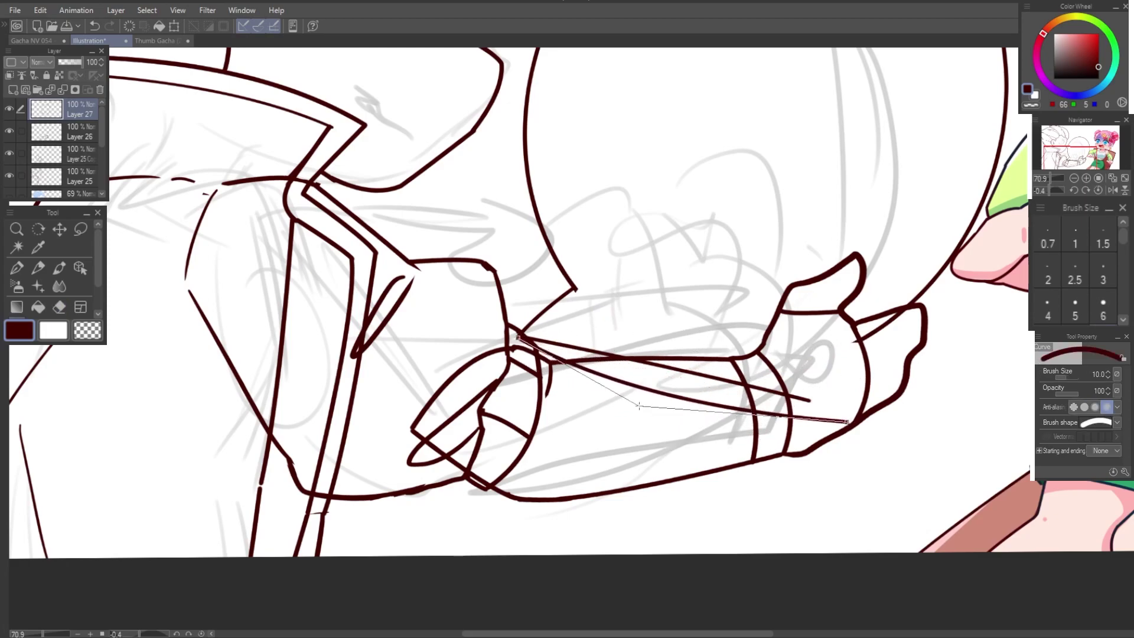
pyautogui.hotkey('ctrl', 'z')
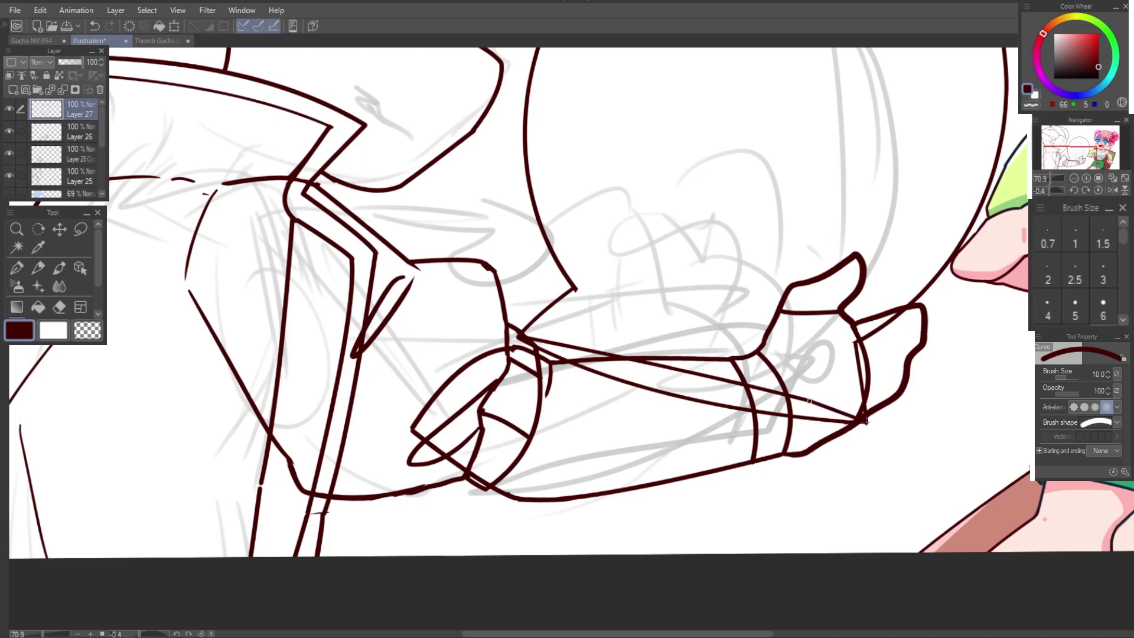
pyautogui.click(864, 420)
pyautogui.press('p')
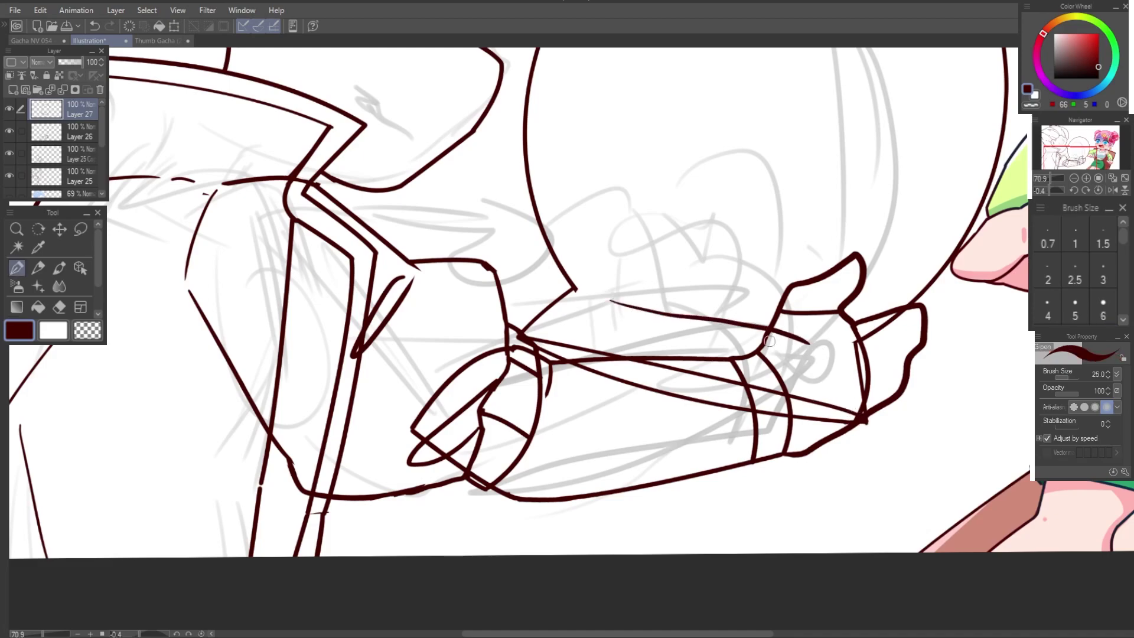
pyautogui.scroll(-3, 655, 266)
pyautogui.scroll(2, 657, 218)
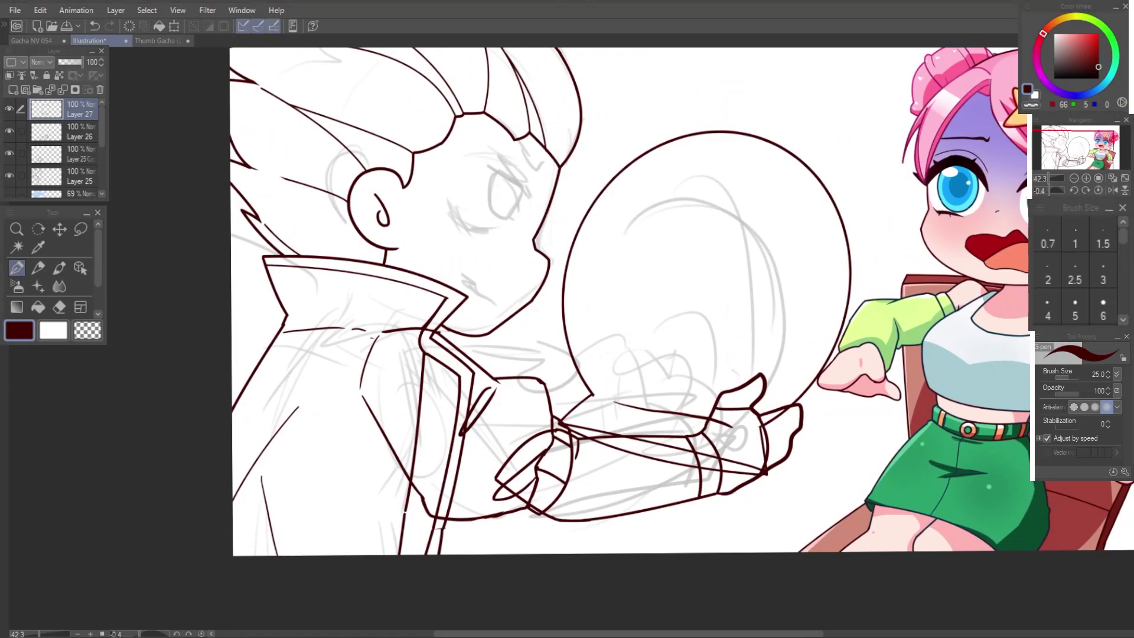
# Step: Draw a spiky burst outline with the Curve tool behind the big circle
pyautogui.press('u')
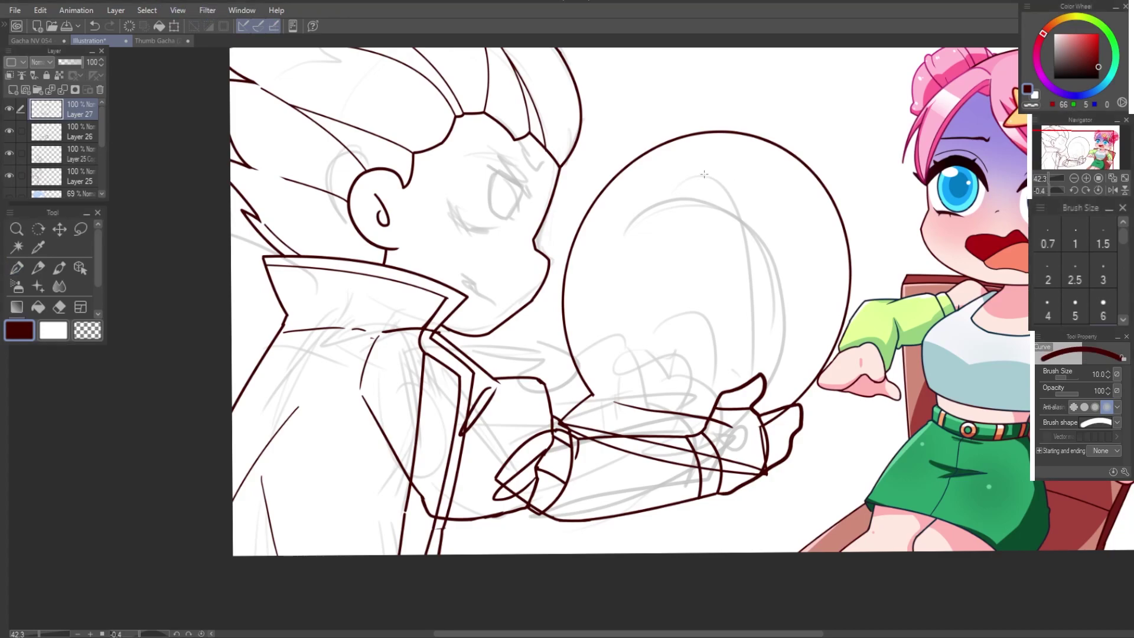
pyautogui.moveTo(701, 132); pyautogui.dragTo(578, 179)
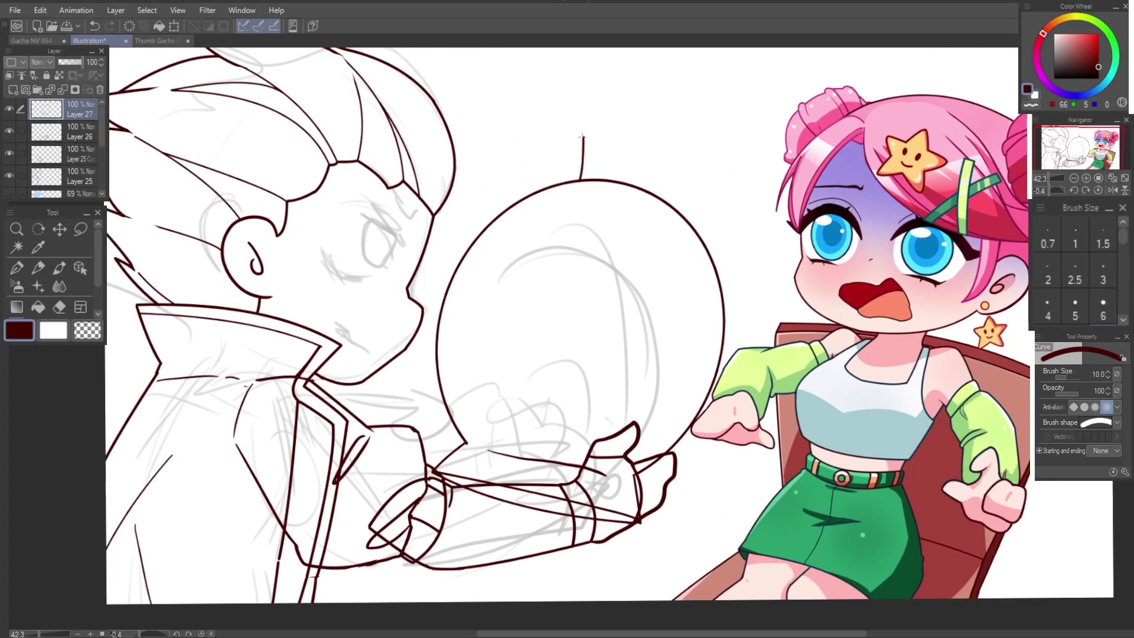
pyautogui.moveTo(581, 137)
pyautogui.mouseDown()
pyautogui.moveTo(694, 148)
pyautogui.moveTo(584, 126)
pyautogui.moveTo(845, 66)
pyautogui.mouseUp()
pyautogui.hotkey('ctrl', 'z')
pyautogui.click(638, 158)
pyautogui.scroll(3, 601, 147)
pyautogui.hotkey('ctrl', 'z')
pyautogui.hotkey('ctrl', 'z')
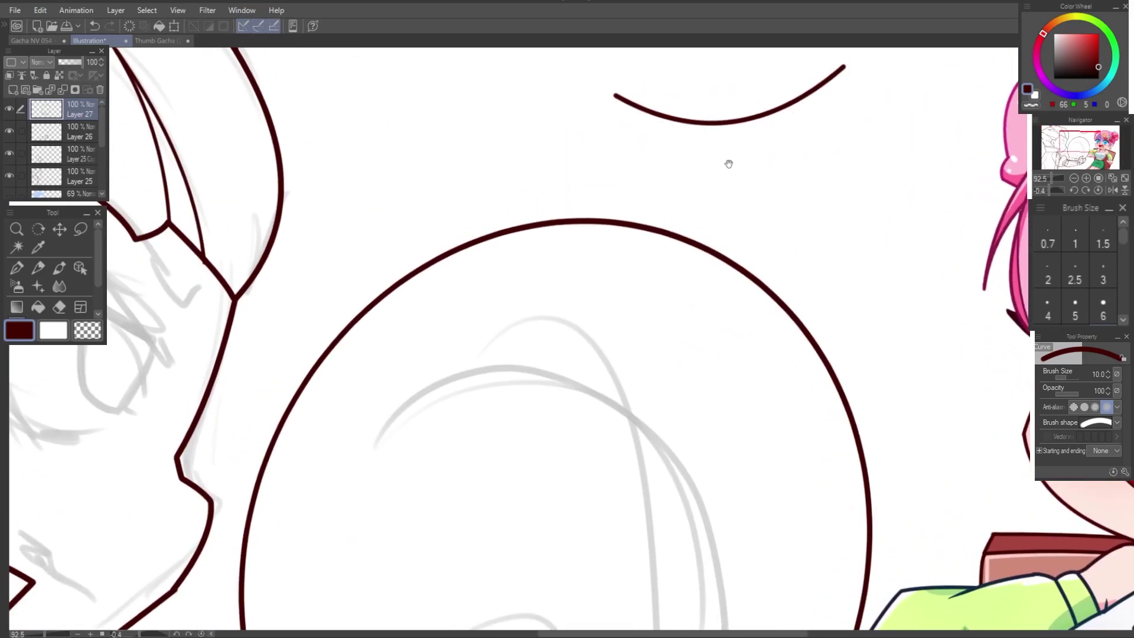
pyautogui.moveTo(729, 164); pyautogui.dragTo(531, 168)
pyautogui.moveTo(646, 70)
pyautogui.mouseDown()
pyautogui.moveTo(645, 171)
pyautogui.moveTo(768, 313)
pyautogui.moveTo(646, 407)
pyautogui.mouseUp()
pyautogui.moveTo(416, 100); pyautogui.dragTo(378, 198)
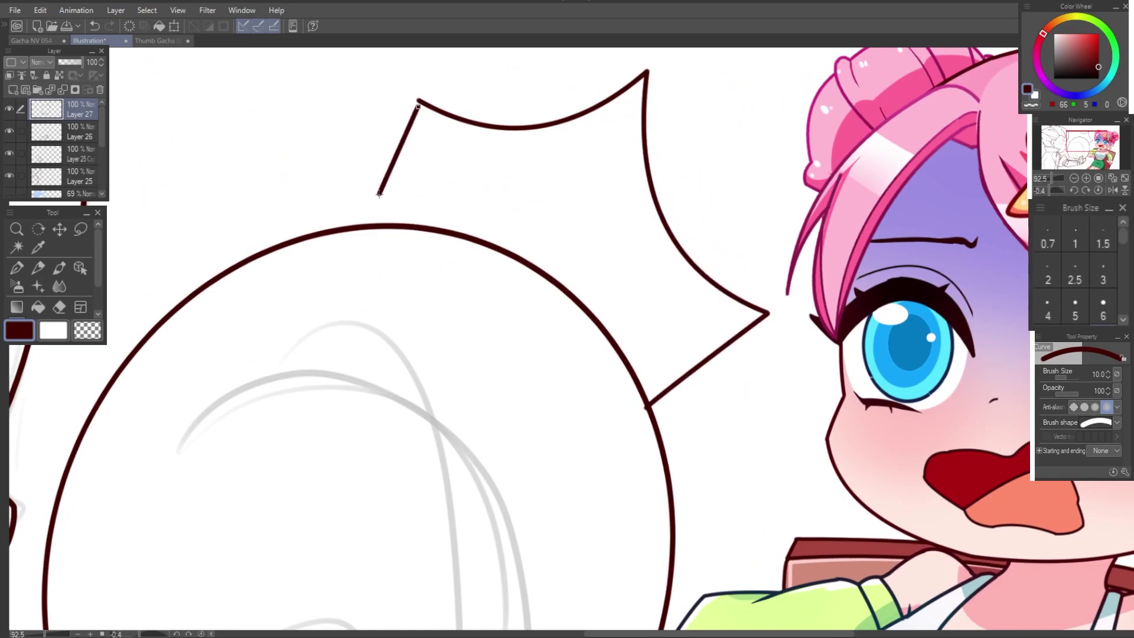
pyautogui.hotkey('ctrl', 'z')
pyautogui.moveTo(416, 101); pyautogui.dragTo(379, 227)
pyautogui.scroll(-3, 576, 249)
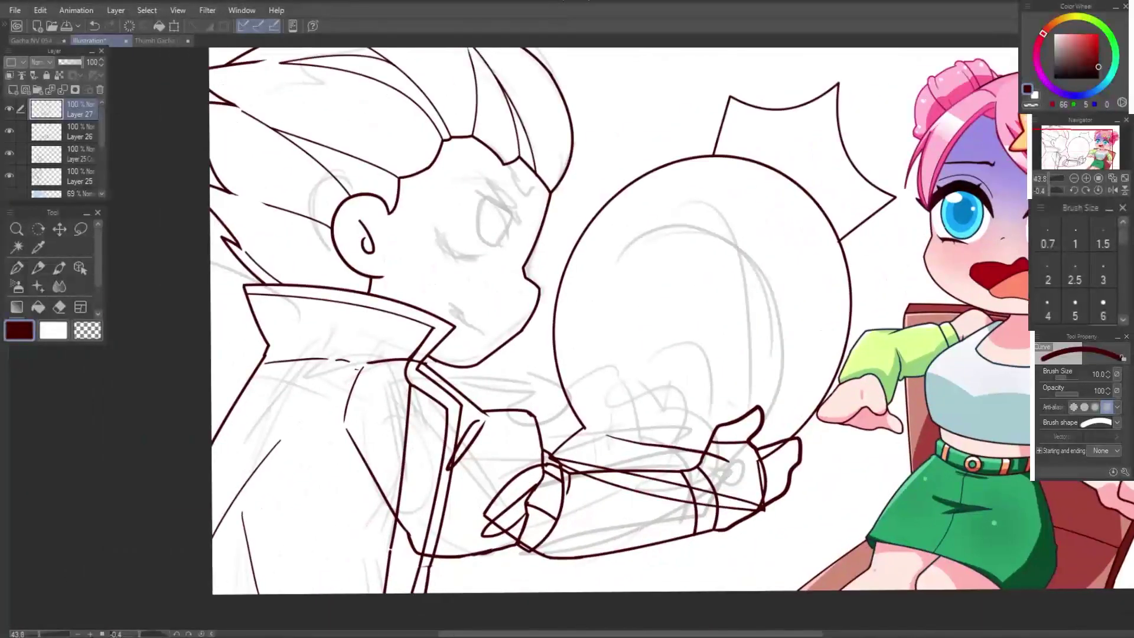
# Step: Draw an oval eye in the circle, then copy it and tilt the copy to the left
pyautogui.press('u')
pyautogui.moveTo(697, 239); pyautogui.dragTo(801, 366)
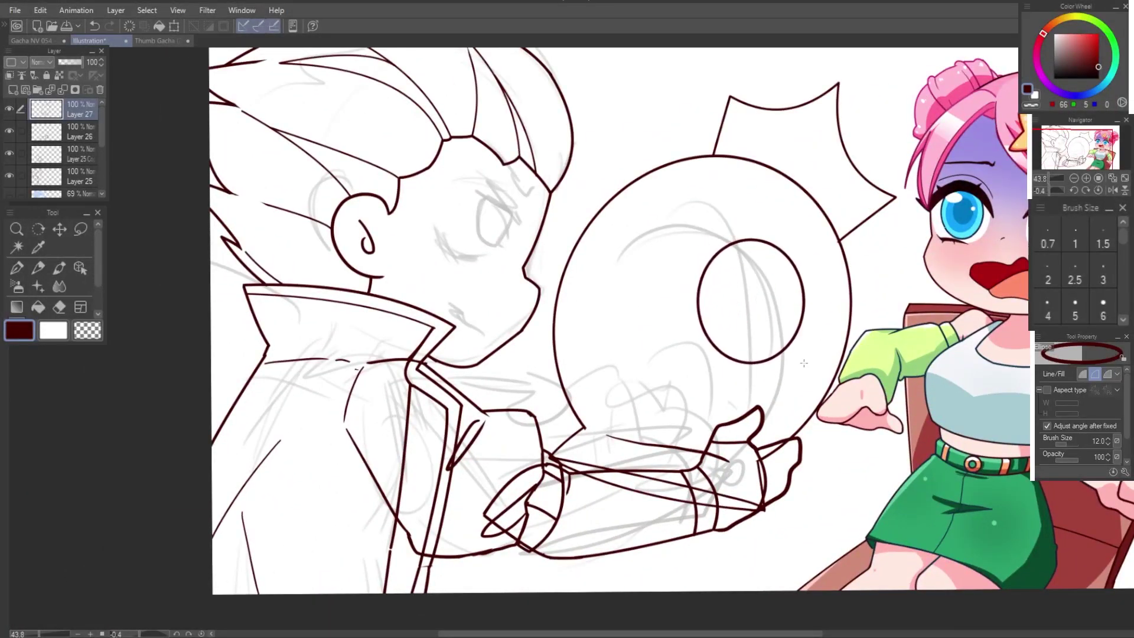
pyautogui.press('m')
pyautogui.moveTo(708, 233); pyautogui.dragTo(679, 272)
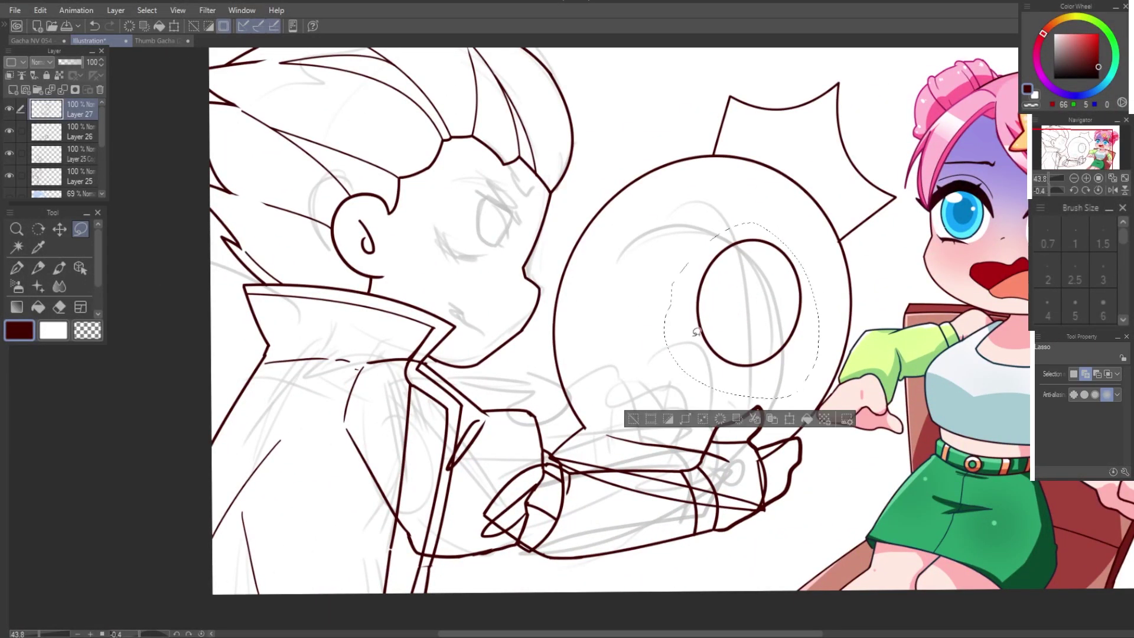
pyautogui.hotkey('ctrl', 'c')
pyautogui.hotkey('ctrl', 'v')
pyautogui.hotkey('ctrl', 't')
pyautogui.moveTo(749, 331); pyautogui.dragTo(625, 312)
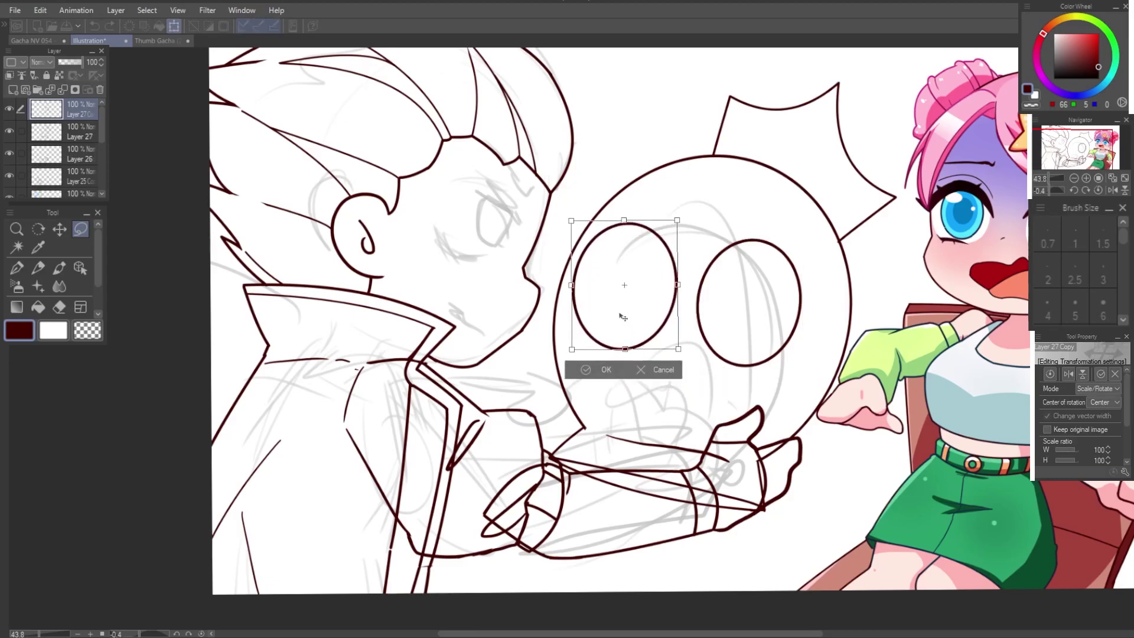
pyautogui.moveTo(572, 286); pyautogui.dragTo(629, 270)
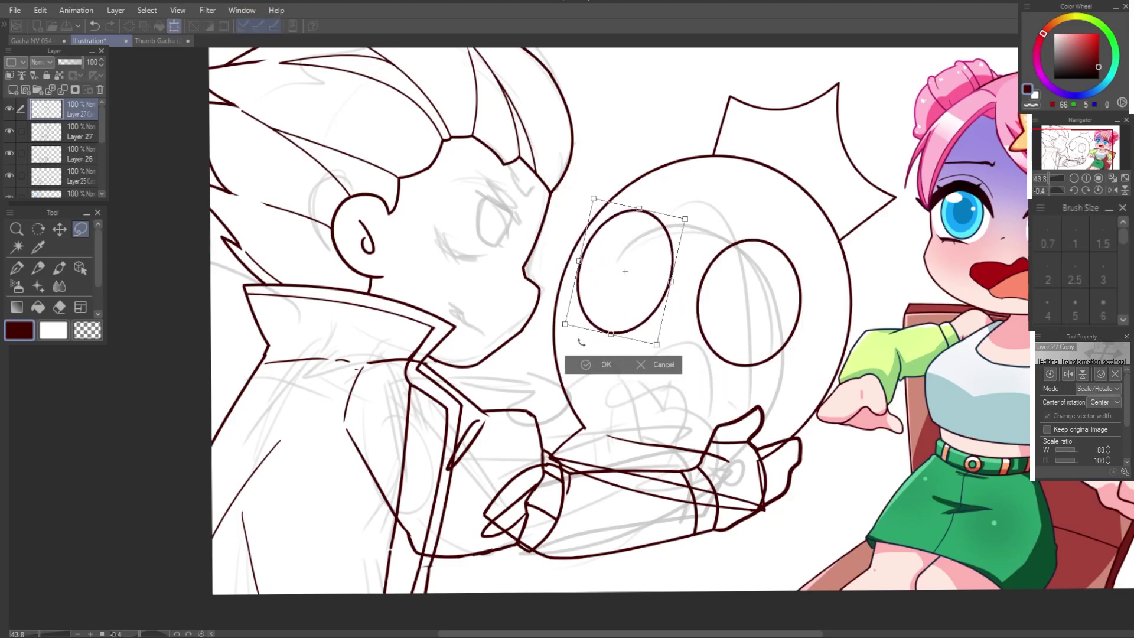
pyautogui.click(600, 370)
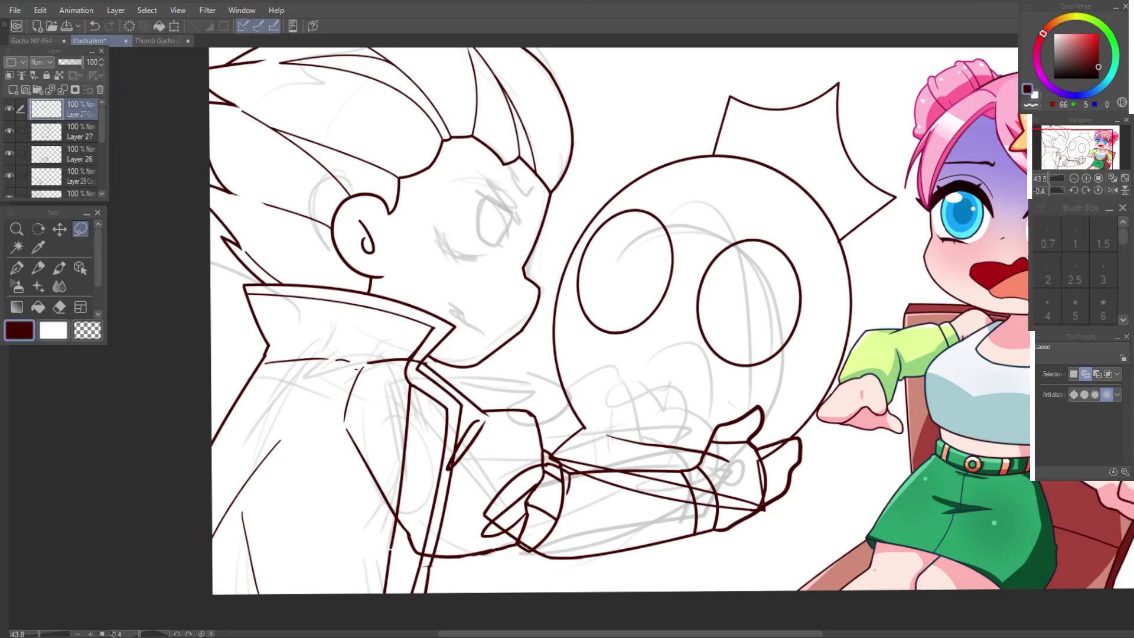
# Step: Draw a wide grinning mouth across the circle face with the Curve tool
pyautogui.press('u')
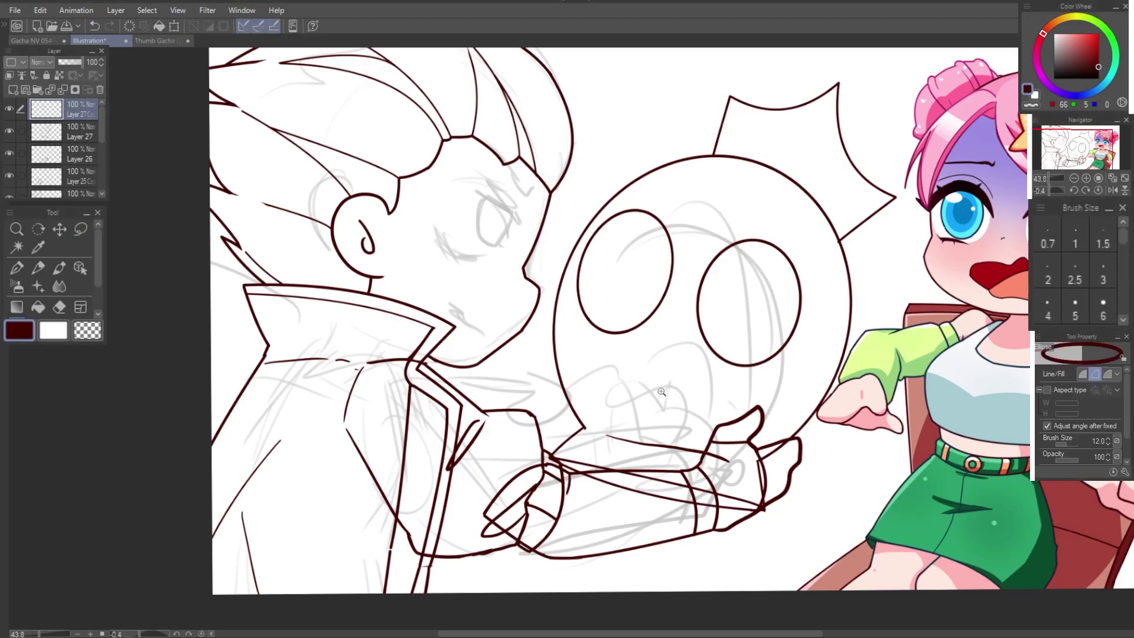
pyautogui.scroll(3, 645, 363)
pyautogui.moveTo(579, 347); pyautogui.dragTo(789, 371)
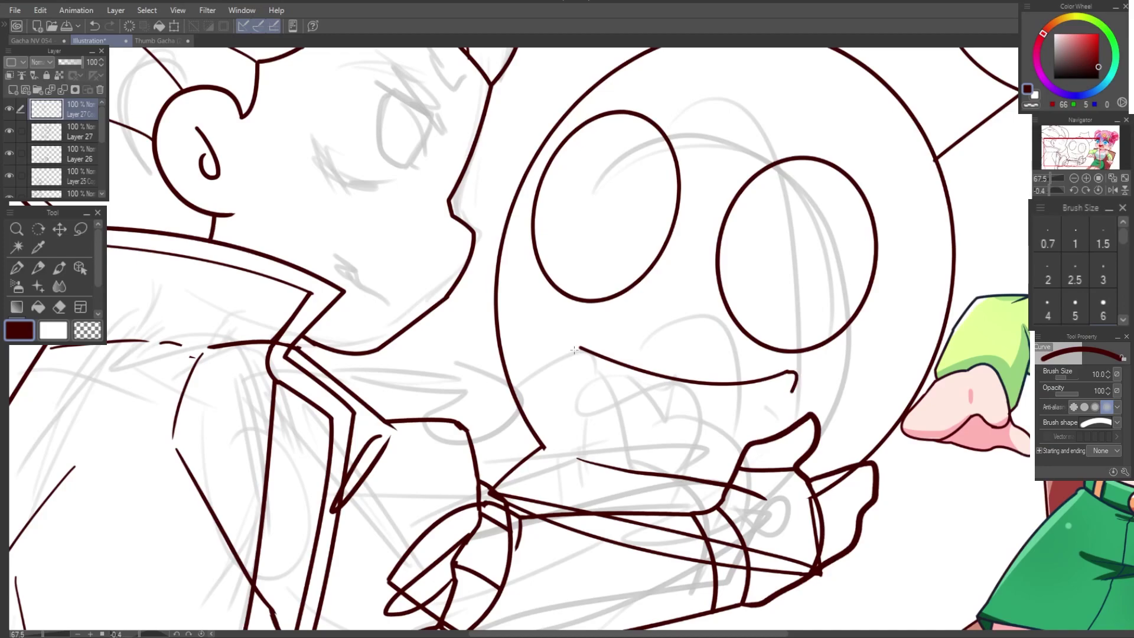
pyautogui.moveTo(570, 365)
pyautogui.mouseDown()
pyautogui.moveTo(571, 376)
pyautogui.moveTo(794, 376)
pyautogui.mouseUp()
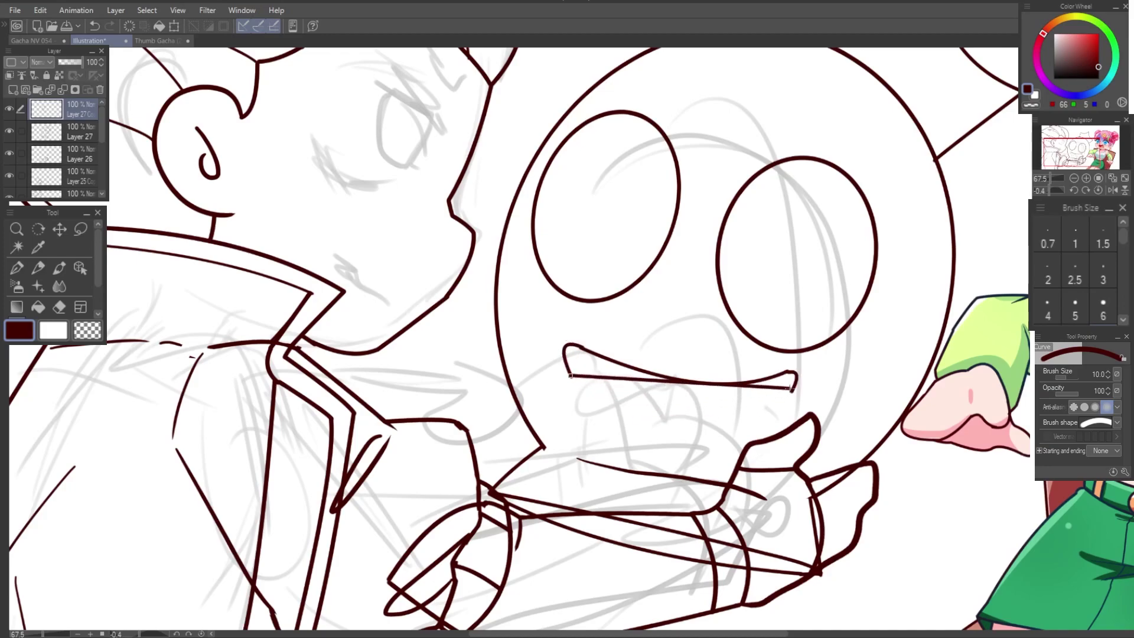
pyautogui.scroll(2, 921, 496)
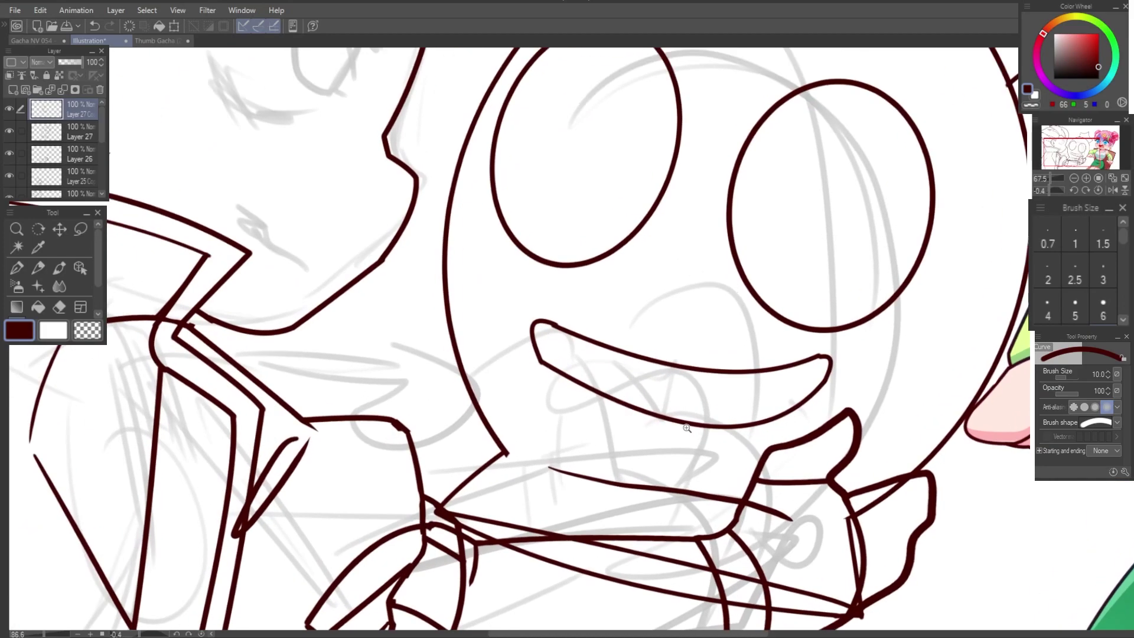
pyautogui.scroll(2, 921, 495)
# Step: Draw a drip hanging from the mouth, ending in a droplet, with the G-pen
pyautogui.press('p')
pyautogui.moveTo(569, 385)
pyautogui.mouseDown()
pyautogui.moveTo(589, 367)
pyautogui.moveTo(706, 353)
pyautogui.mouseUp()
pyautogui.hotkey('ctrl', 'z')
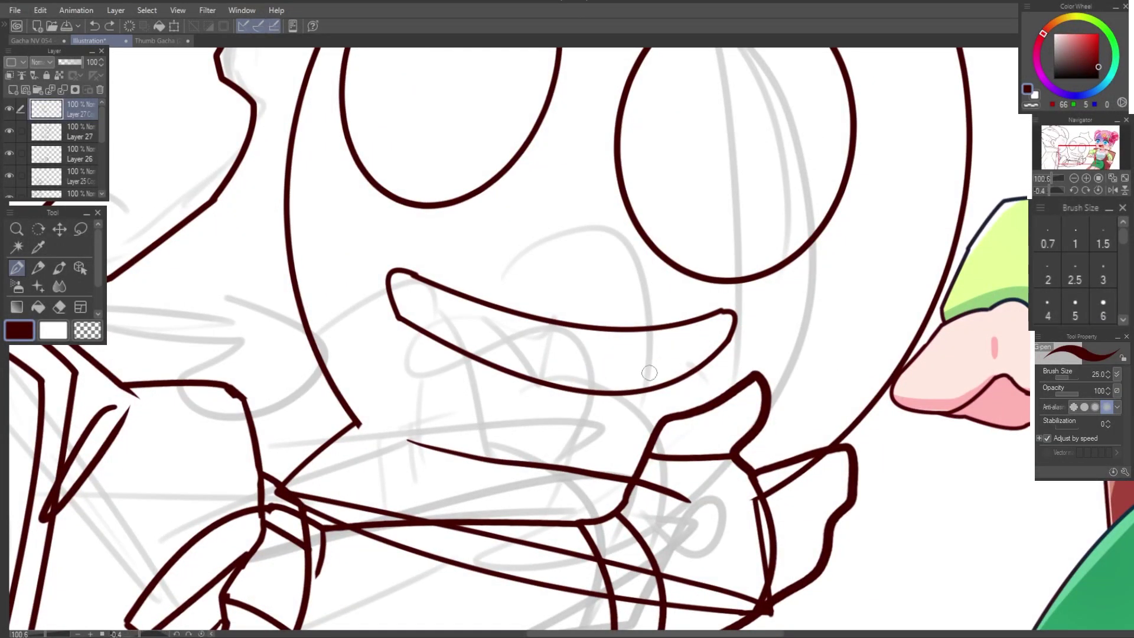
pyautogui.moveTo(603, 371); pyautogui.dragTo(652, 369)
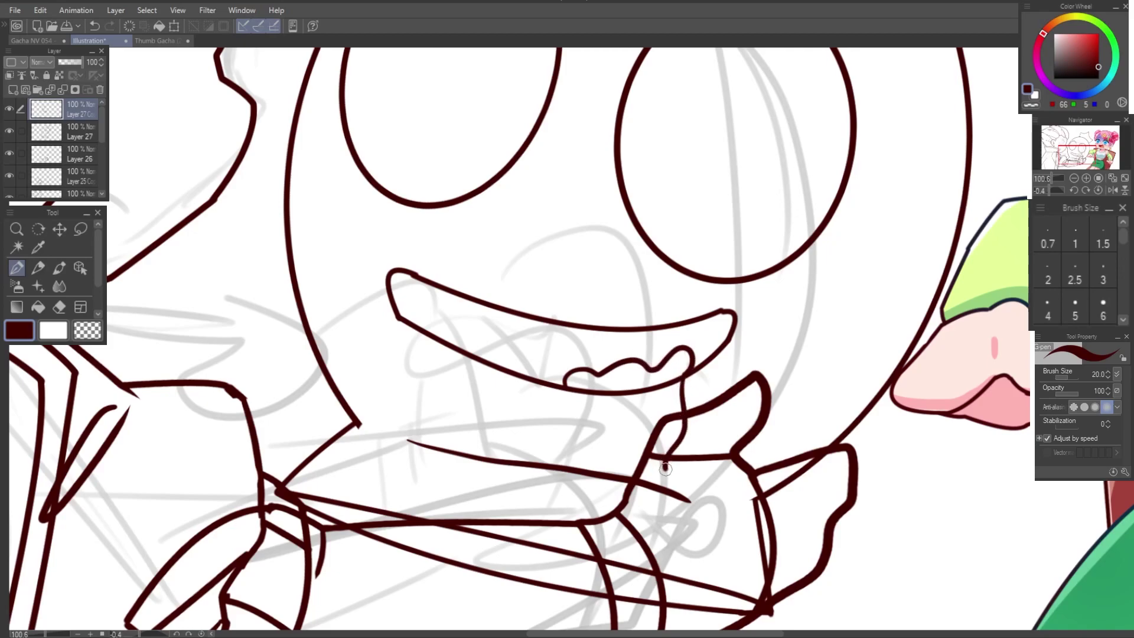
pyautogui.hotkey('ctrl', 'z')
pyautogui.moveTo(681, 377)
pyautogui.mouseDown()
pyautogui.moveTo(676, 440)
pyautogui.moveTo(657, 483)
pyautogui.mouseUp()
pyautogui.moveTo(635, 437); pyautogui.dragTo(615, 427)
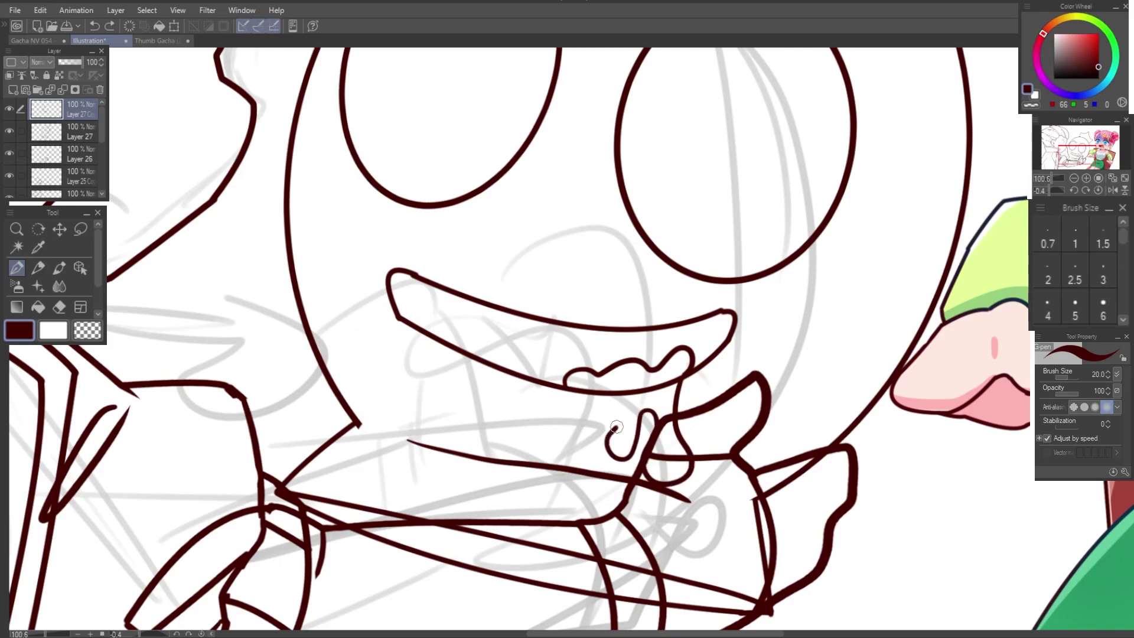
# Step: Lasso the right eye and start transforming it
pyautogui.press('e')
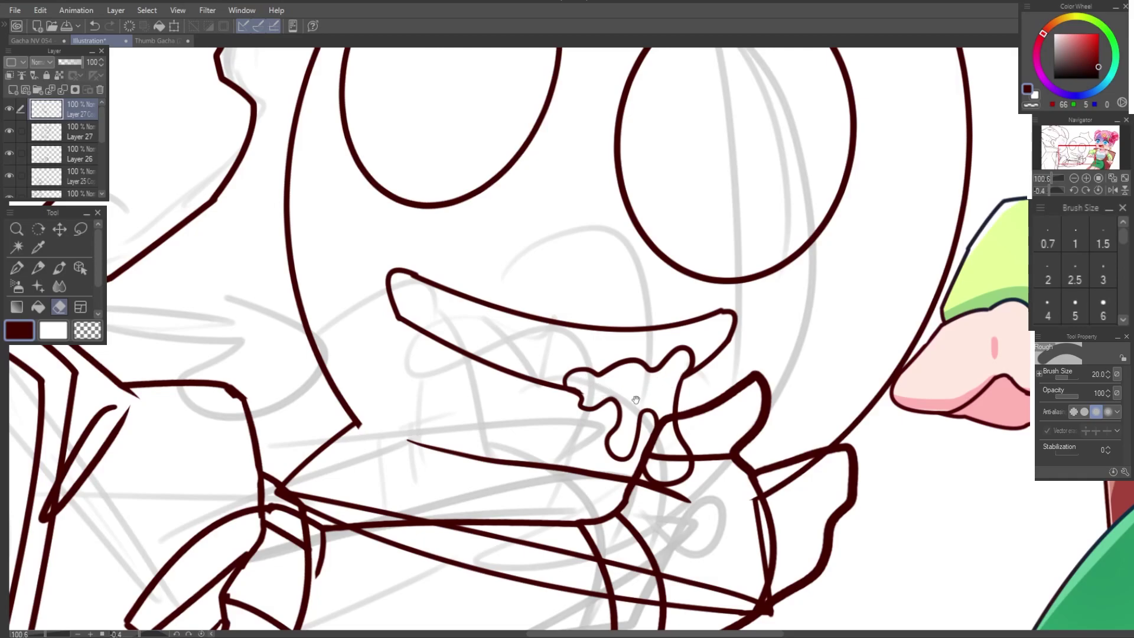
pyautogui.scroll(-5, 635, 400)
pyautogui.press('m')
pyautogui.moveTo(606, 308)
pyautogui.mouseDown()
pyautogui.moveTo(710, 187)
pyautogui.moveTo(624, 242)
pyautogui.mouseUp()
pyautogui.hotkey('ctrl', 't')
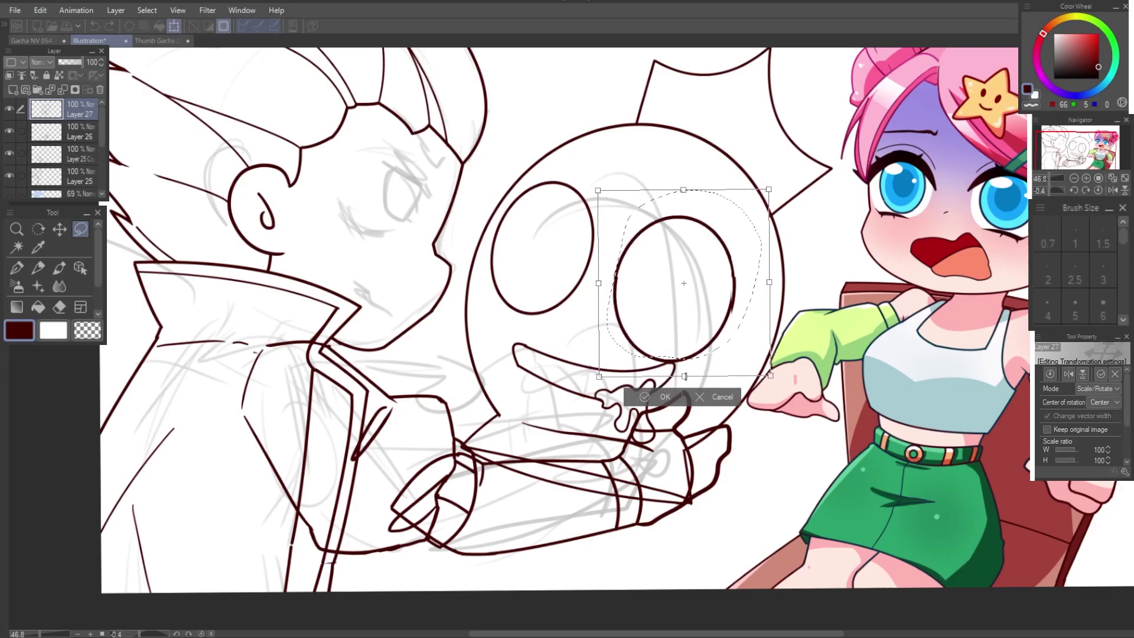
# Step: Move the right eye up and to the right, then deselect
pyautogui.moveTo(679, 284); pyautogui.dragTo(685, 271)
pyautogui.press('Return')
pyautogui.hotkey('ctrl', 'd')
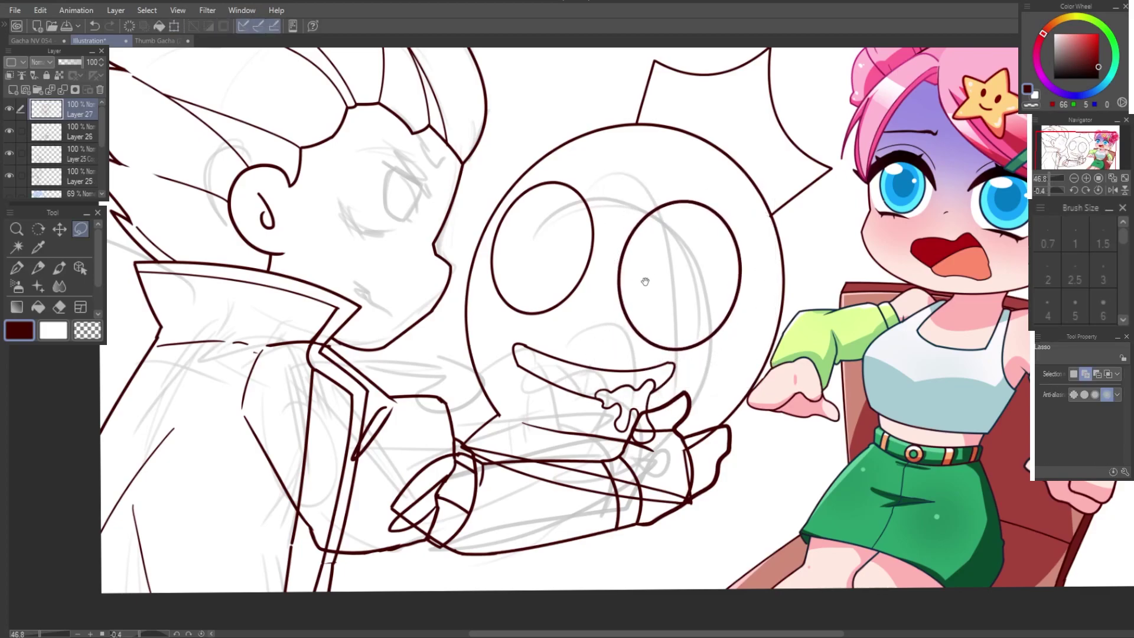
pyautogui.scroll(2, 645, 281)
pyautogui.press('e')
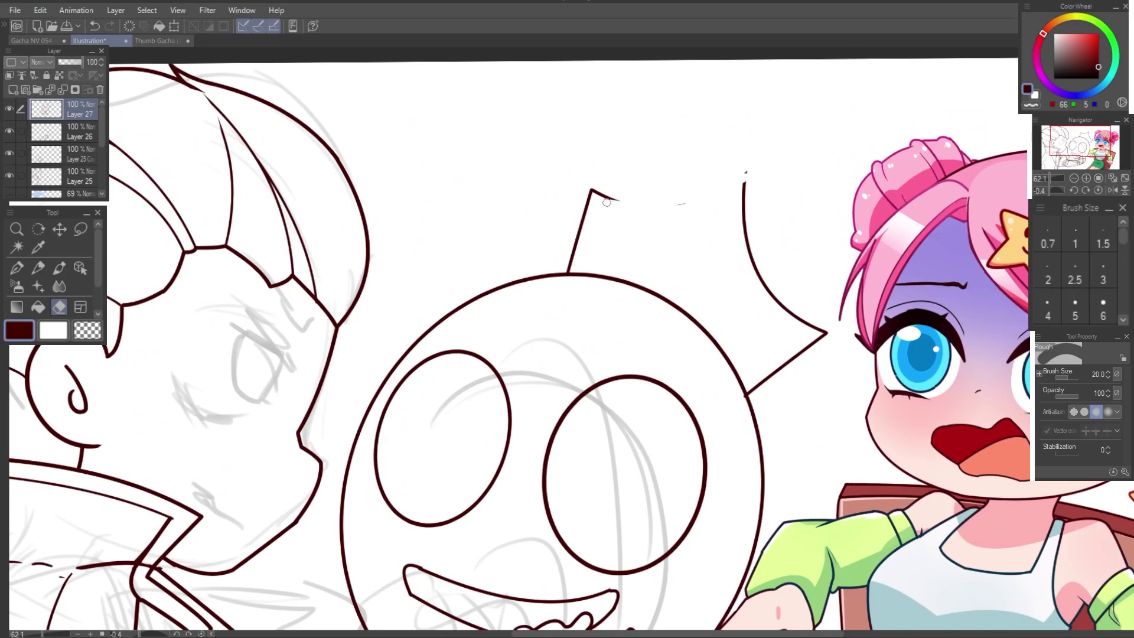
pyautogui.hotkey('ctrl', 'z')
pyautogui.scroll(-5, 431, 403)
pyautogui.scroll(5, 430, 403)
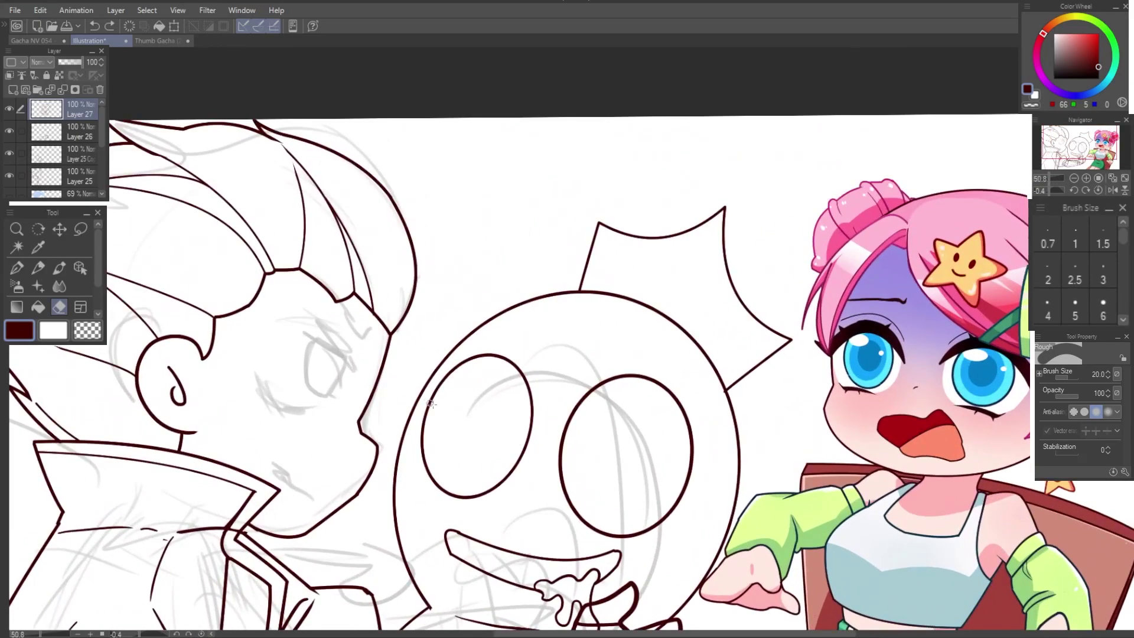
# Step: Draw a thick X inside the left eye
pyautogui.press('u')
pyautogui.moveTo(463, 378)
pyautogui.mouseDown()
pyautogui.moveTo(473, 477)
pyautogui.moveTo(512, 398)
pyautogui.mouseUp()
pyautogui.click(464, 425)
pyautogui.click(457, 409)
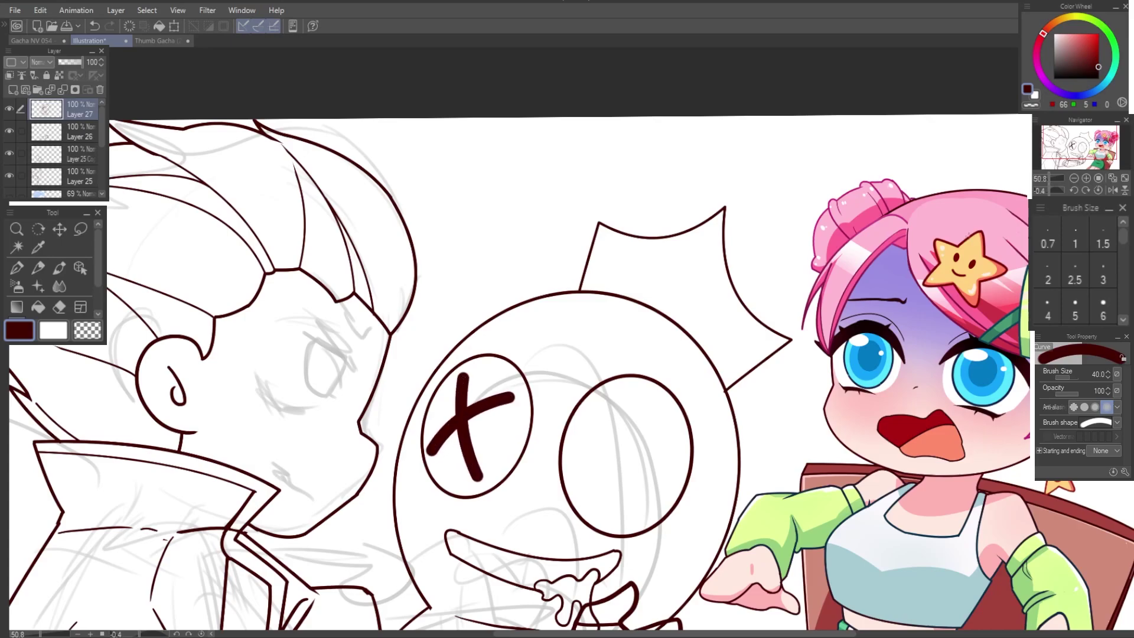
# Step: Add a filled dark pupil to the right eye and enlarge it slightly
pyautogui.press('u')
pyautogui.click(1082, 373)
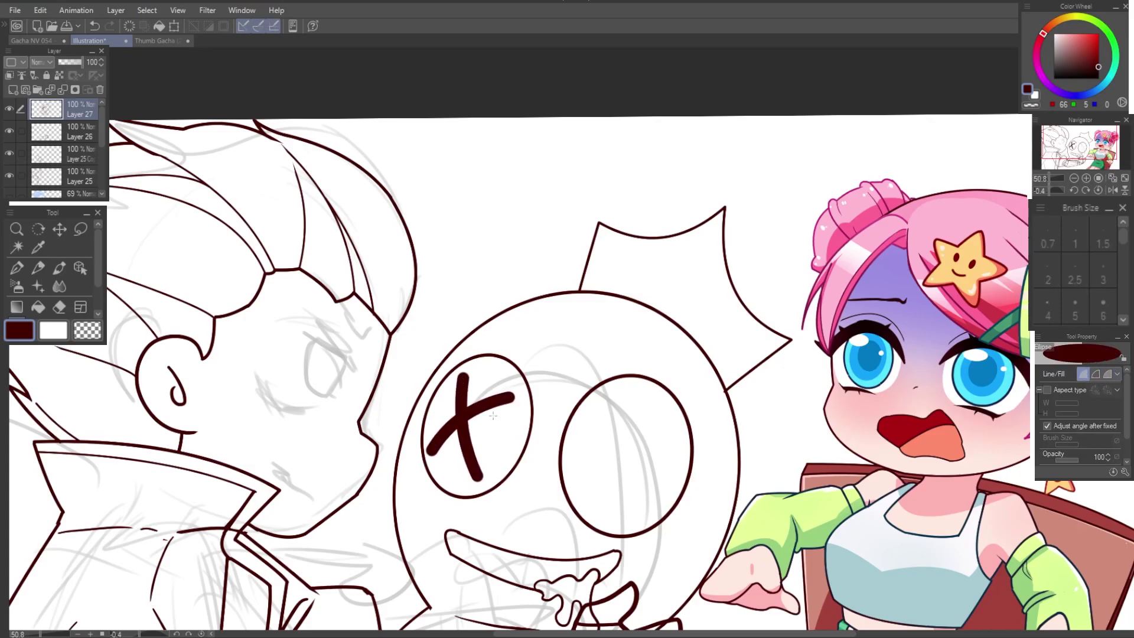
pyautogui.moveTo(639, 465)
pyautogui.mouseDown()
pyautogui.moveTo(666, 492)
pyautogui.moveTo(581, 454)
pyautogui.mouseUp()
pyautogui.press('m')
pyautogui.hotkey('ctrl', 't')
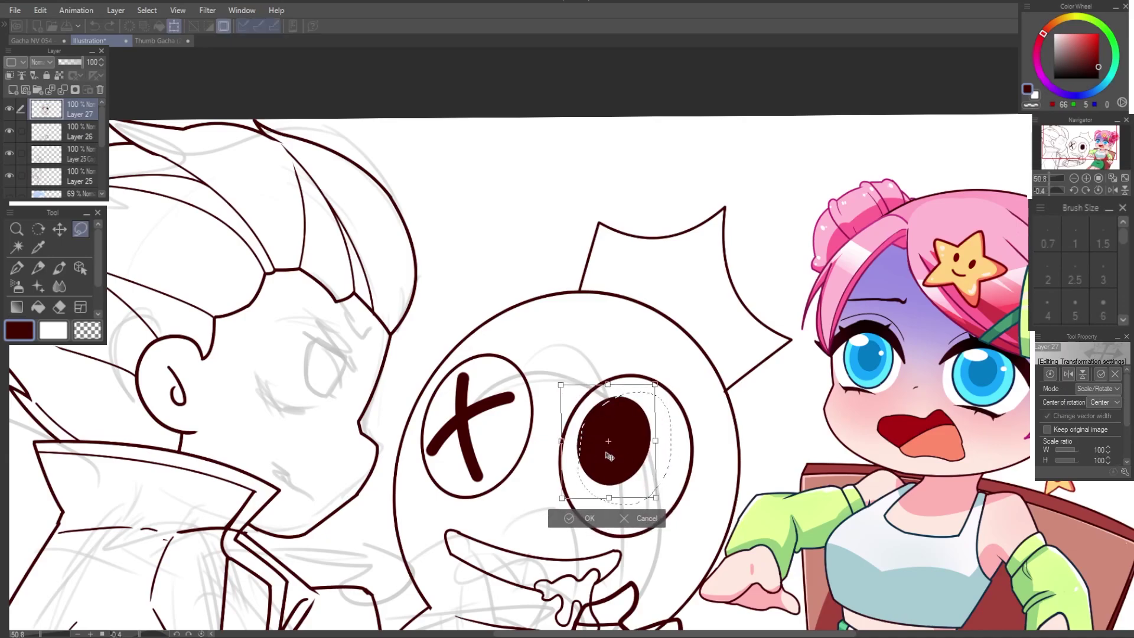
pyautogui.moveTo(614, 506); pyautogui.dragTo(615, 517)
pyautogui.press('Return')
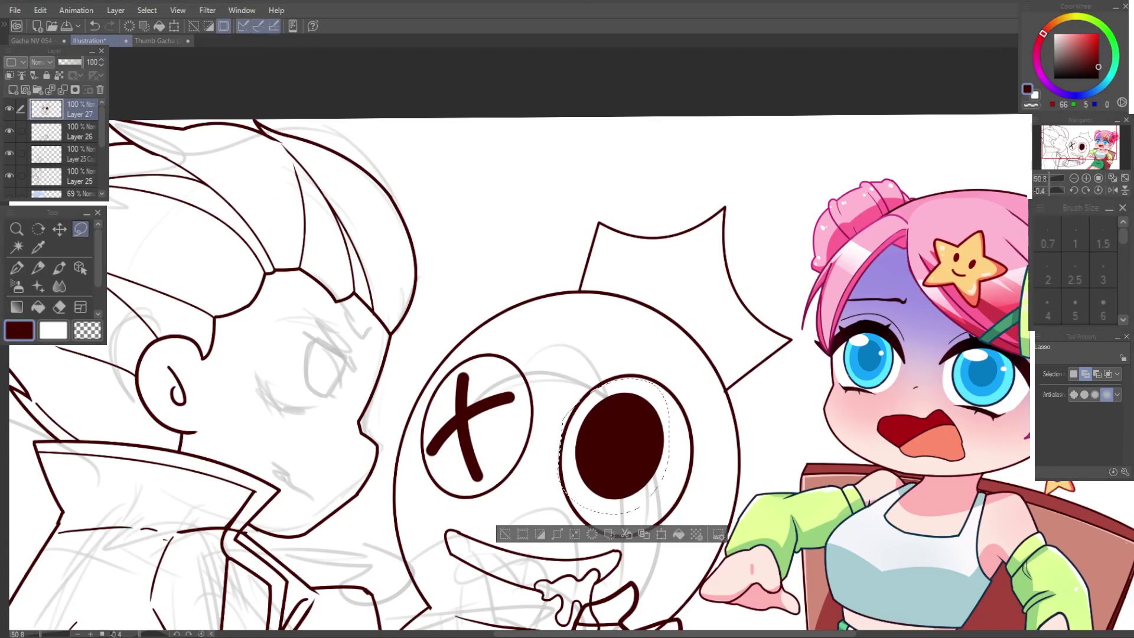
pyautogui.click(504, 516)
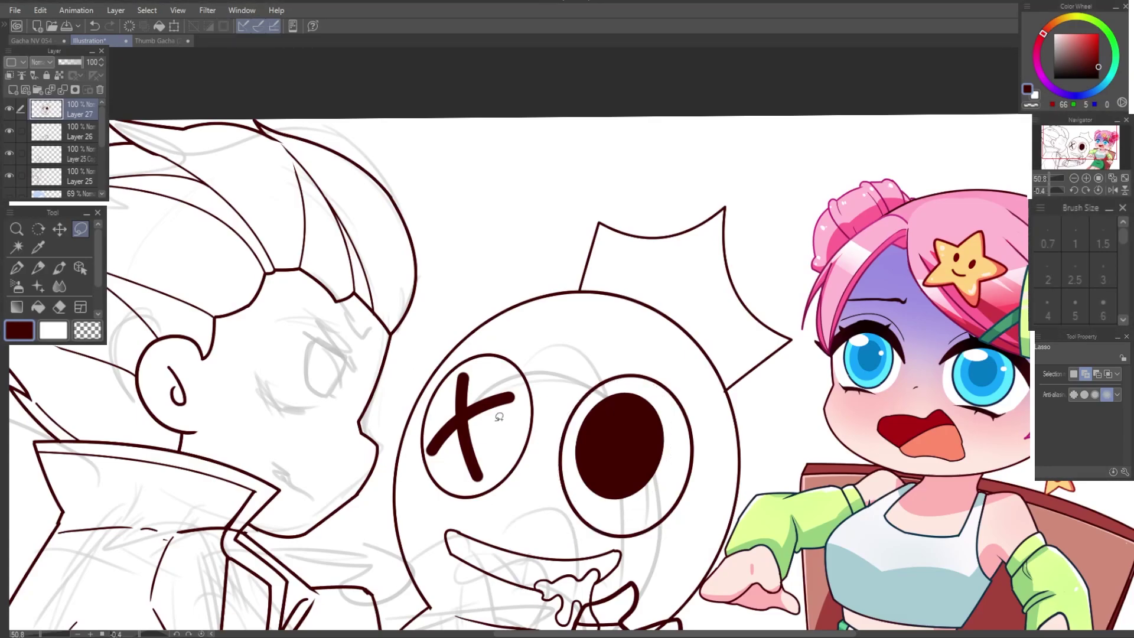
# Step: Draw an outline-only ellipse at line size 4 and select it
pyautogui.press('u')
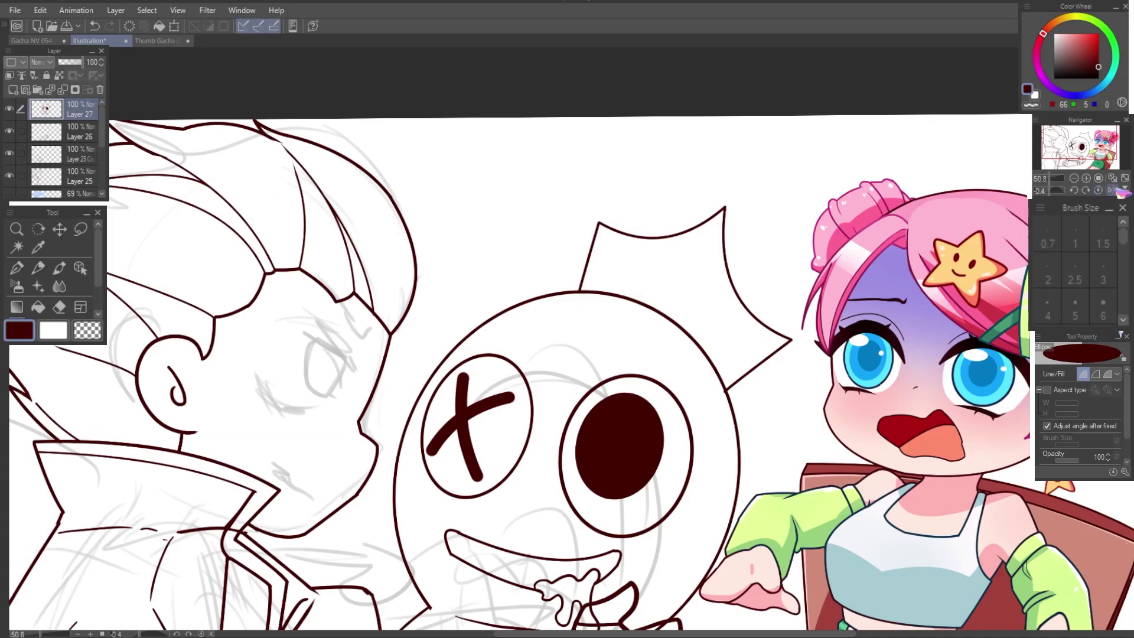
pyautogui.click(1094, 374)
pyautogui.click(1047, 307)
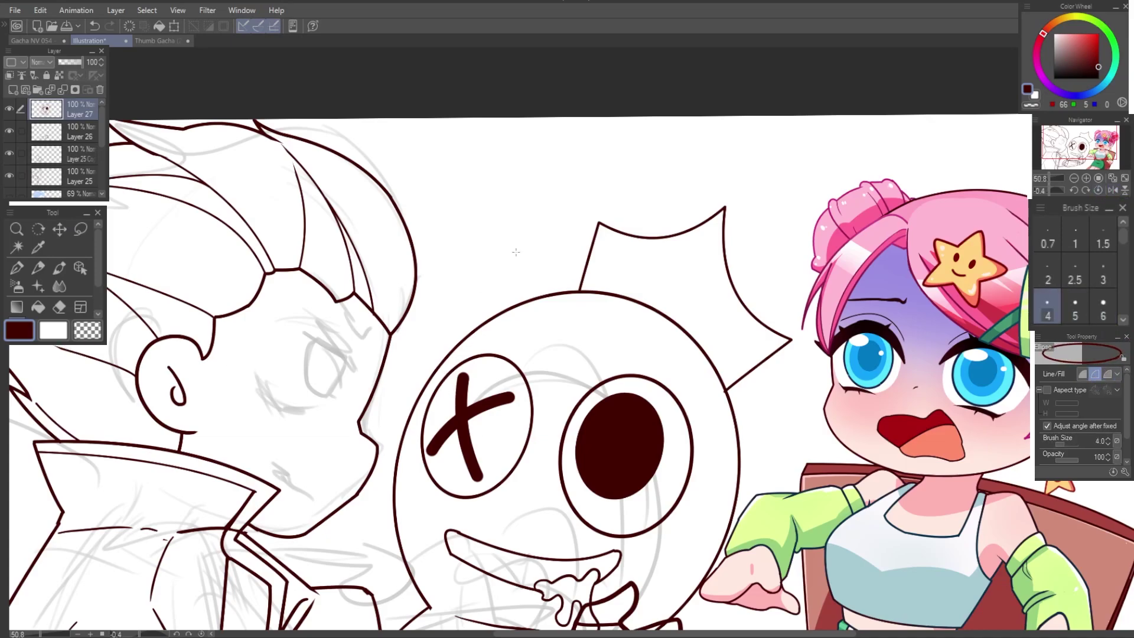
pyautogui.moveTo(440, 132); pyautogui.dragTo(527, 239)
pyautogui.press('l')
pyautogui.moveTo(463, 263)
pyautogui.mouseDown()
pyautogui.moveTo(531, 232)
pyautogui.moveTo(519, 378)
pyautogui.mouseUp()
# Step: Move, rotate and scale the ellipse into a snug ring around the X eye
pyautogui.hotkey('ctrl', 't')
pyautogui.moveTo(566, 307); pyautogui.dragTo(543, 288)
pyautogui.moveTo(472, 384); pyautogui.dragTo(478, 443)
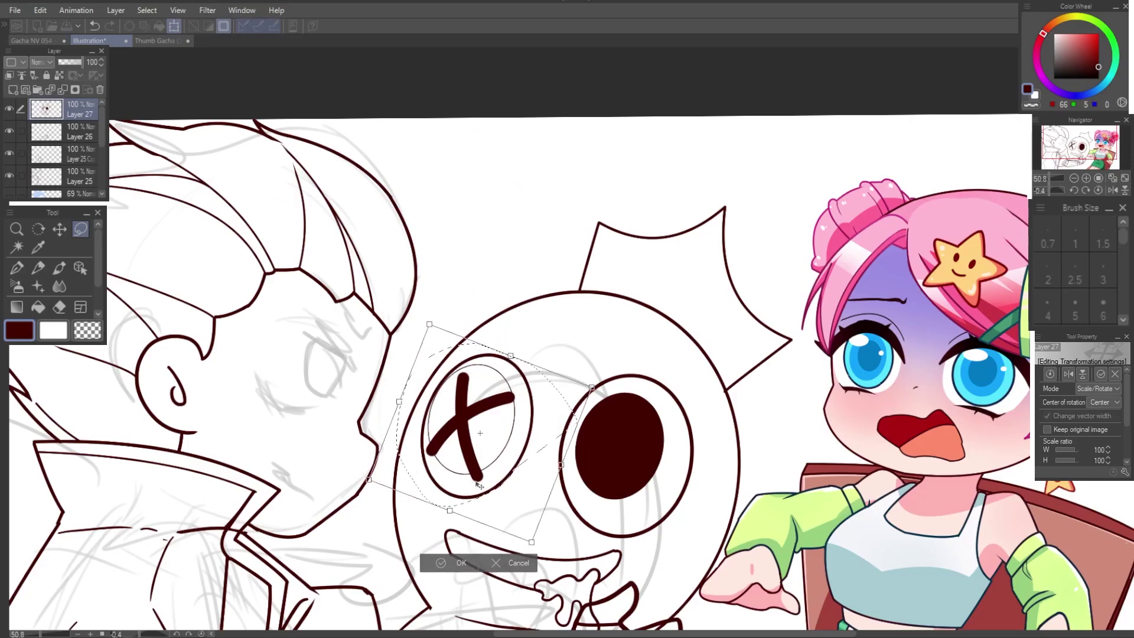
pyautogui.moveTo(452, 515); pyautogui.dragTo(456, 534)
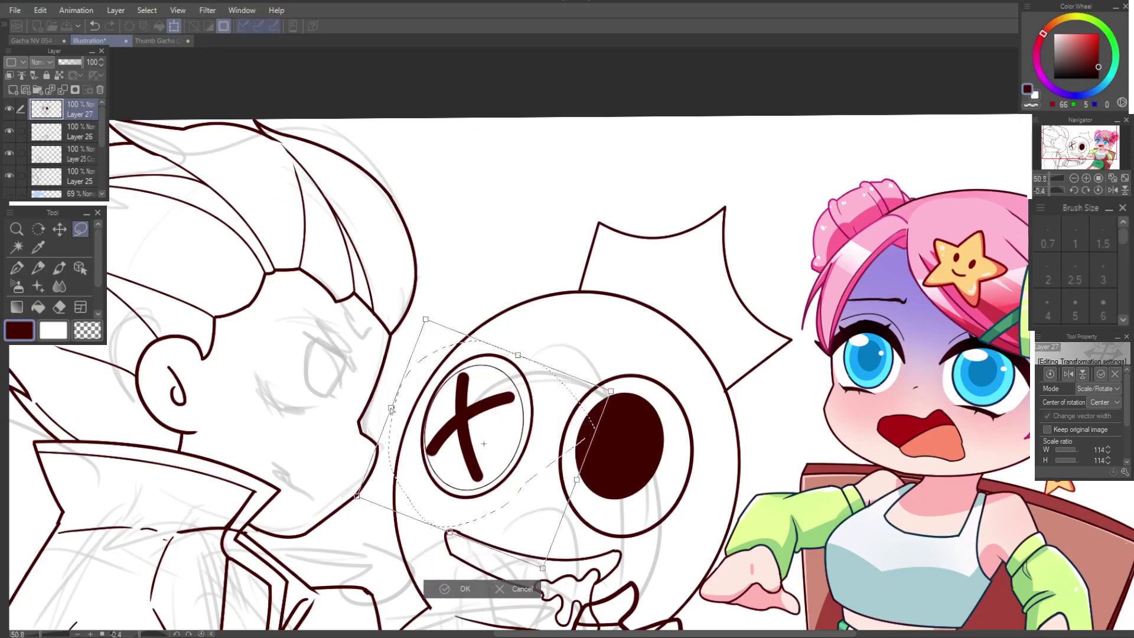
pyautogui.moveTo(405, 419); pyautogui.dragTo(440, 442)
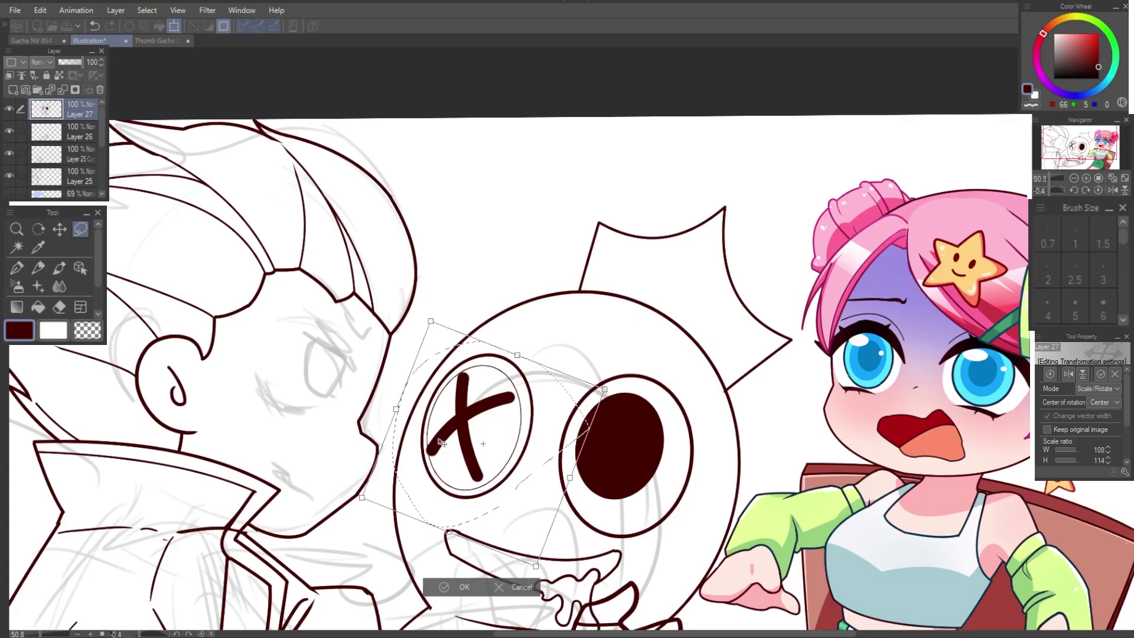
pyautogui.click(461, 587)
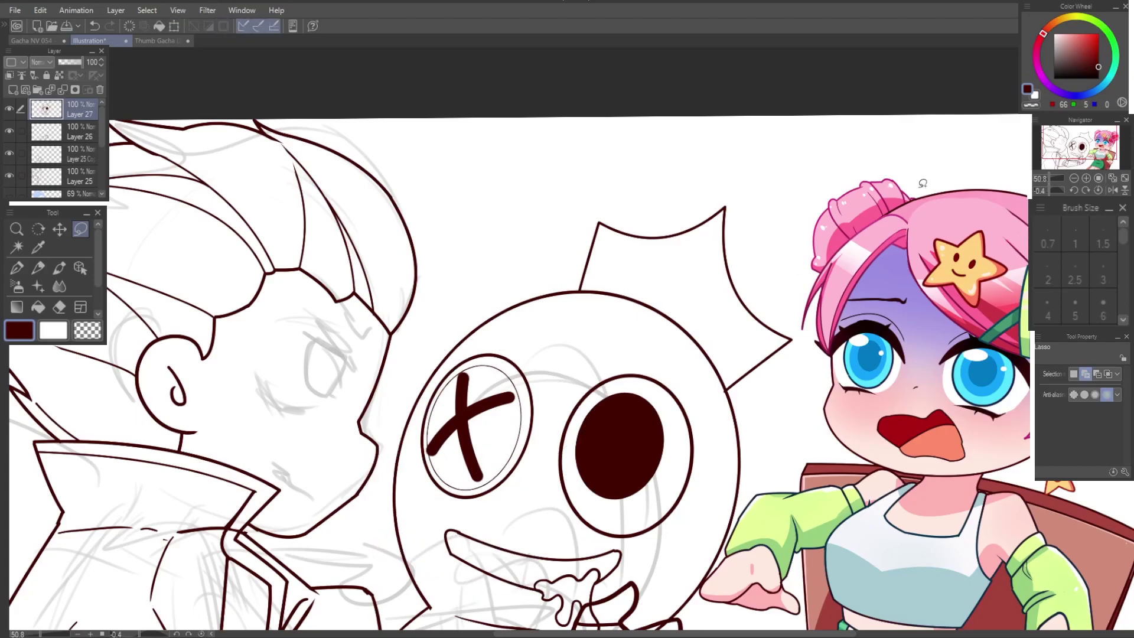
pyautogui.press('e')
pyautogui.scroll(-5, 622, 460)
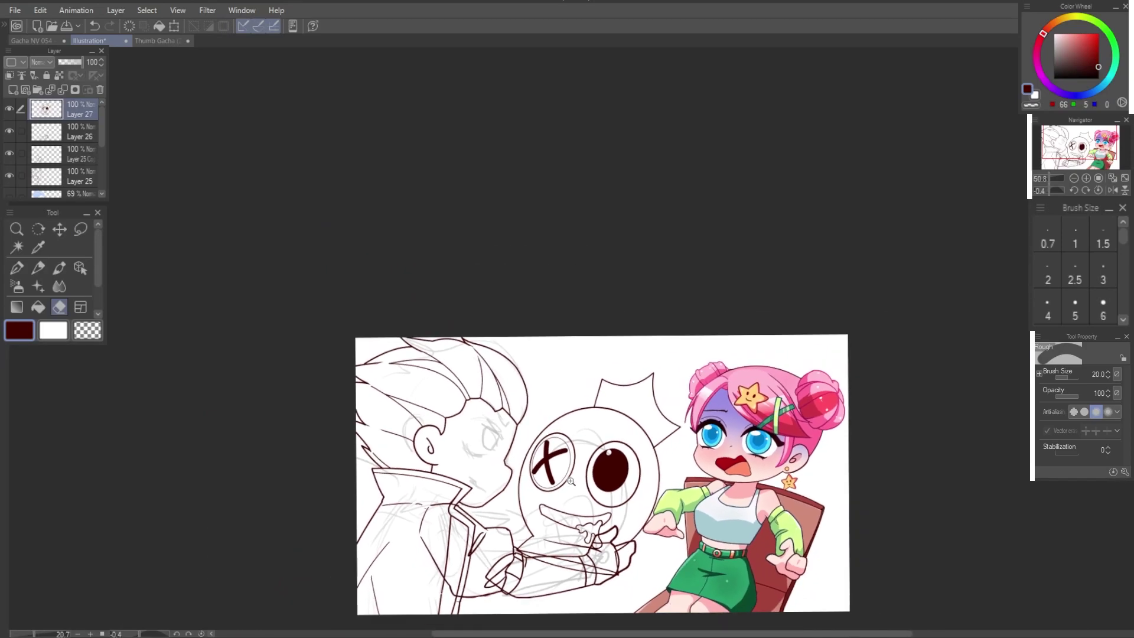
pyautogui.scroll(4, 620, 416)
# Step: Erase a white highlight into the monster's black pupil
pyautogui.click(614, 418)
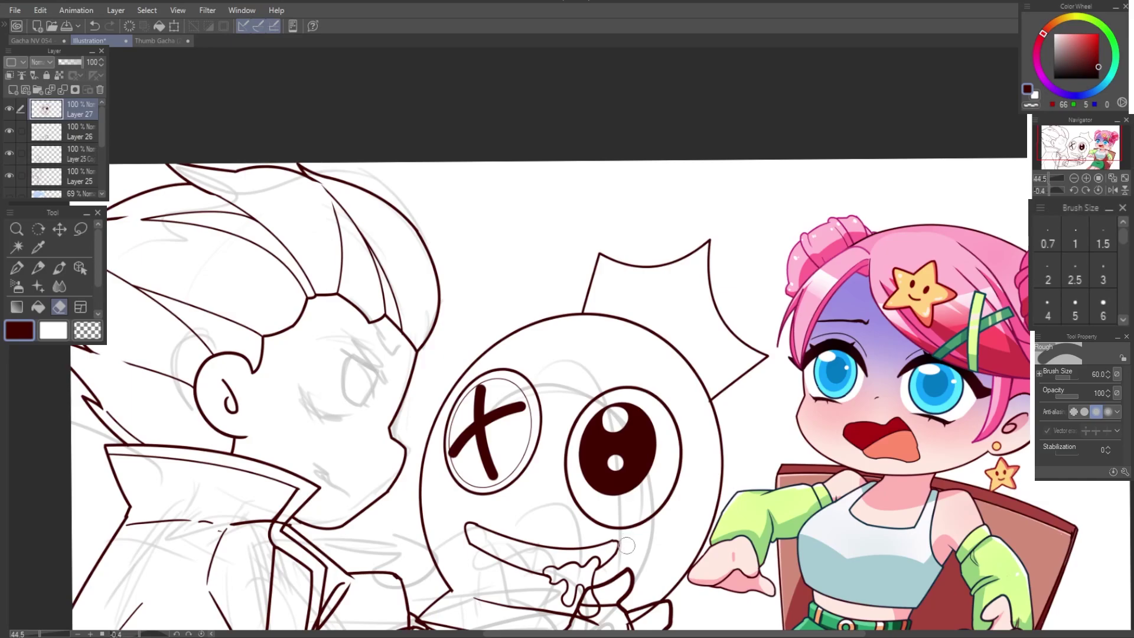
pyautogui.scroll(-5, 579, 540)
pyautogui.scroll(1, 567, 519)
pyautogui.scroll(2, 555, 496)
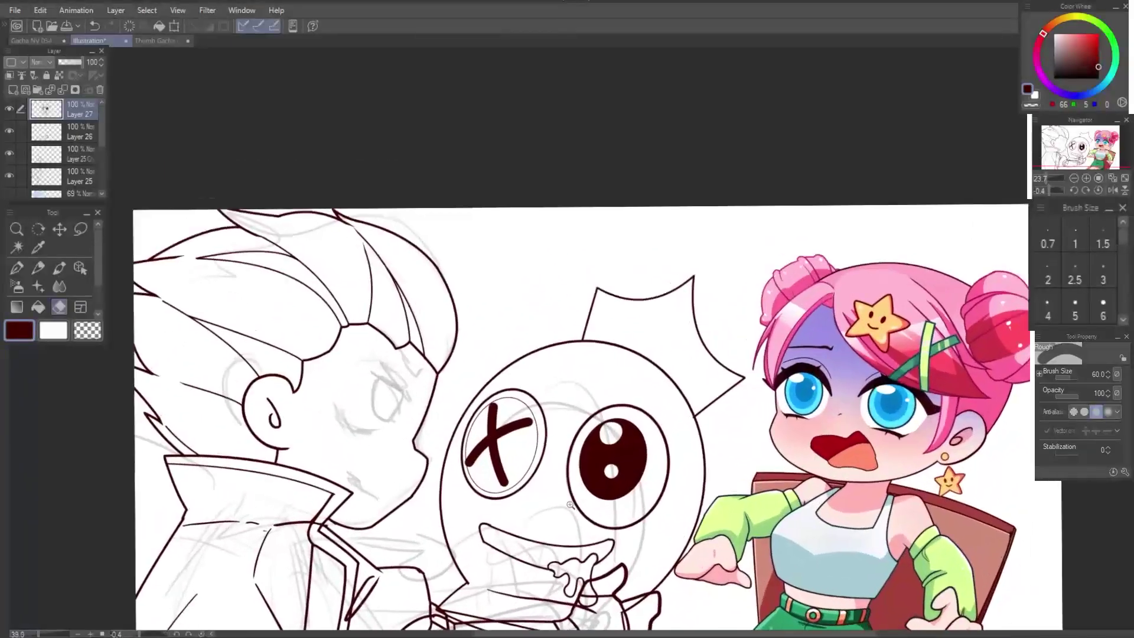
pyautogui.scroll(2, 544, 479)
pyautogui.scroll(-1, 545, 479)
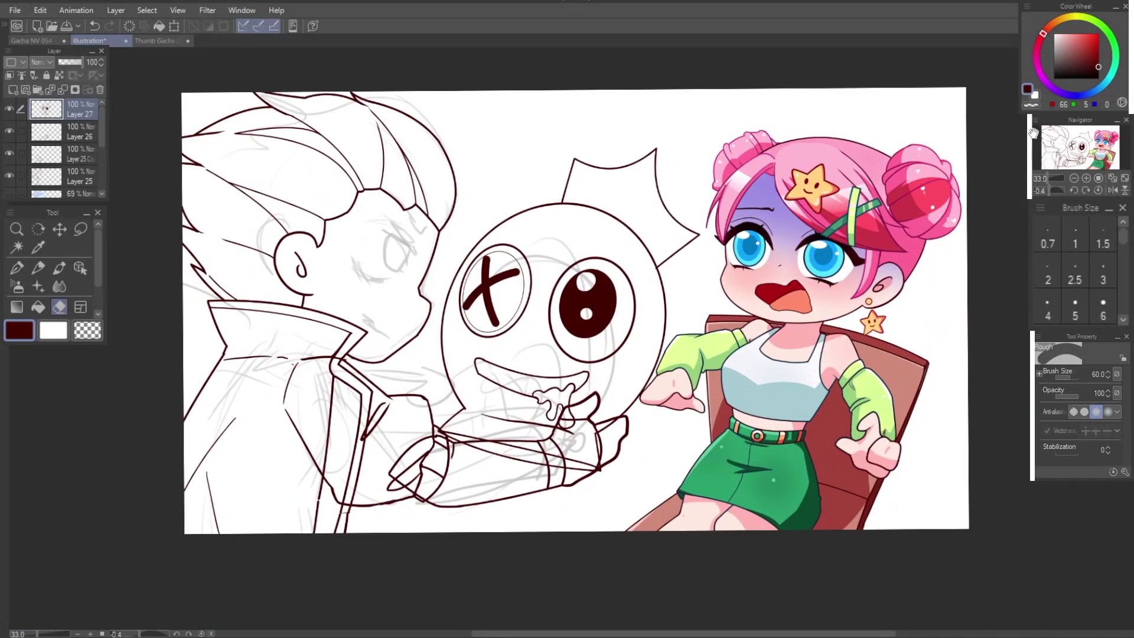
# Step: Hide the monster and arm lineart layers so only the boy's lineart shows, glancing at Thumb Gacha
pyautogui.moveTo(9, 108); pyautogui.dragTo(9, 176)
pyautogui.click(9, 108)
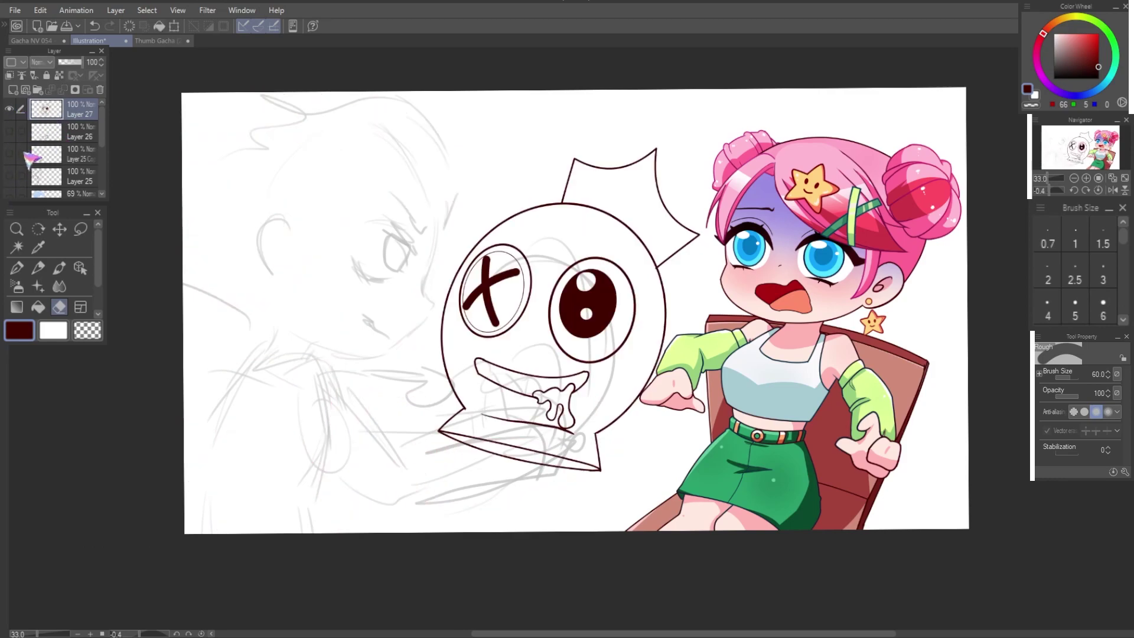
pyautogui.click(9, 130)
pyautogui.click(9, 153)
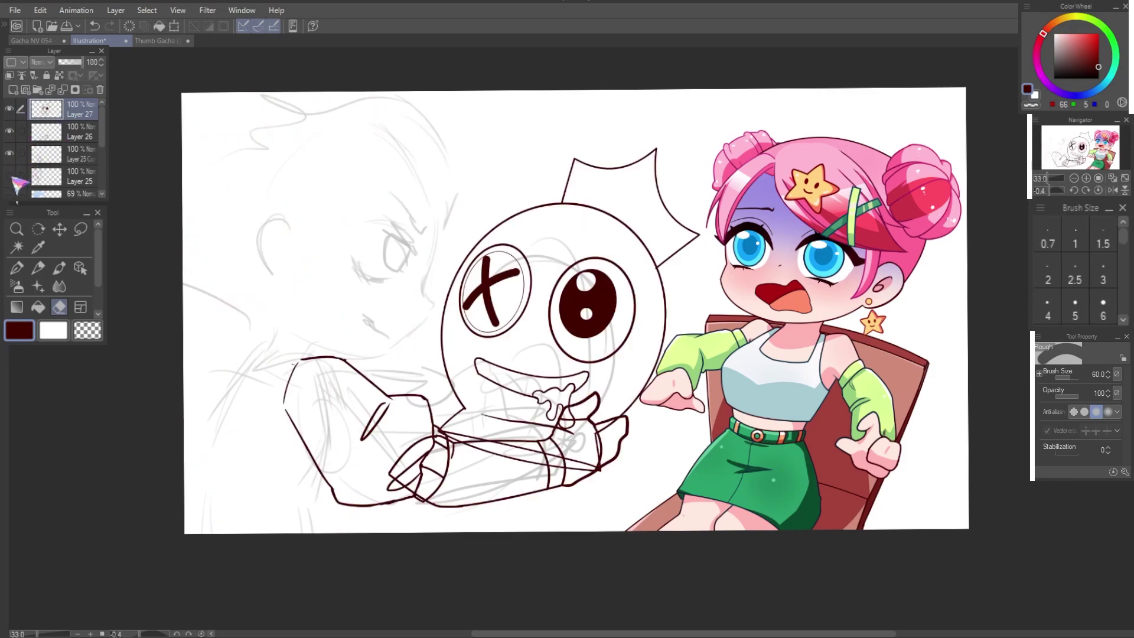
pyautogui.moveTo(9, 108); pyautogui.dragTo(9, 153)
pyautogui.click(9, 131)
pyautogui.click(9, 153)
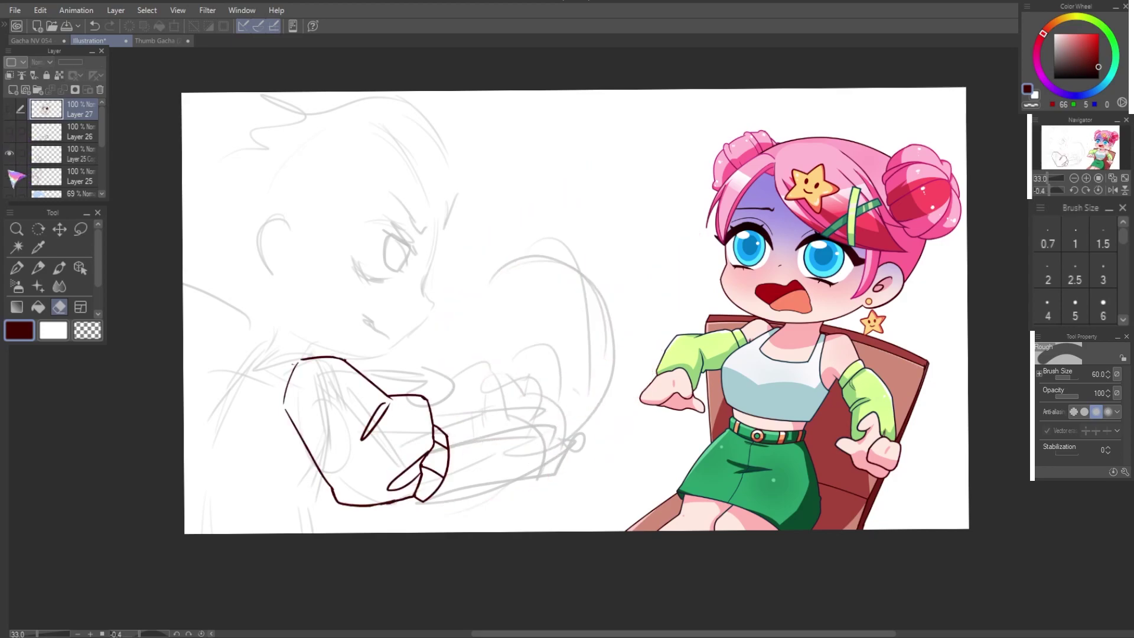
pyautogui.click(9, 175)
pyautogui.scroll(-2, 65, 153)
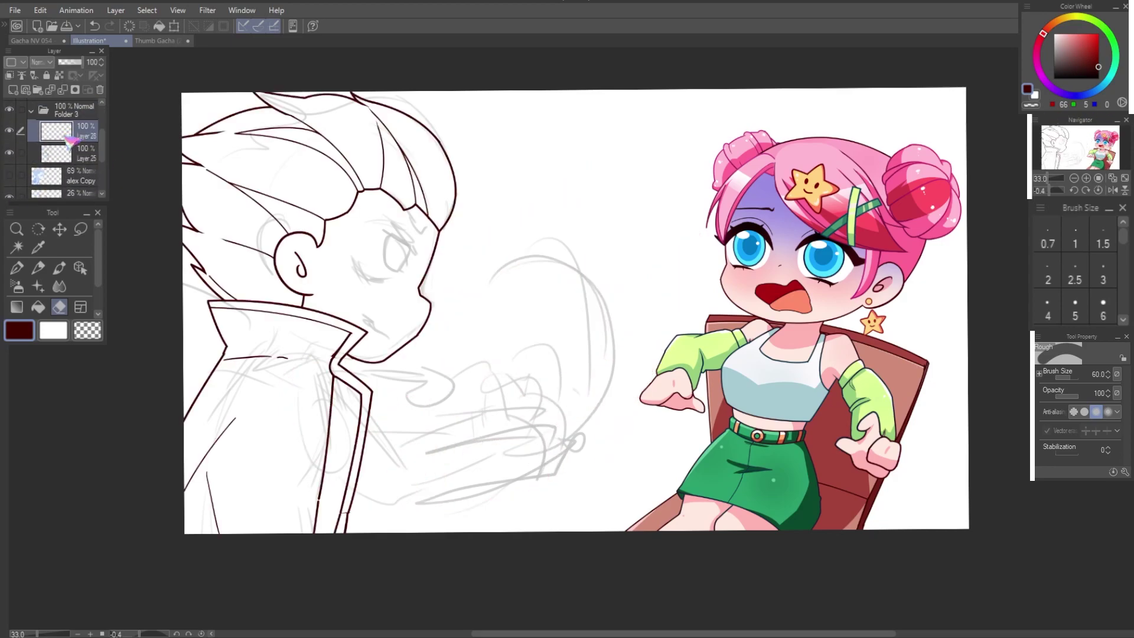
pyautogui.click(165, 41)
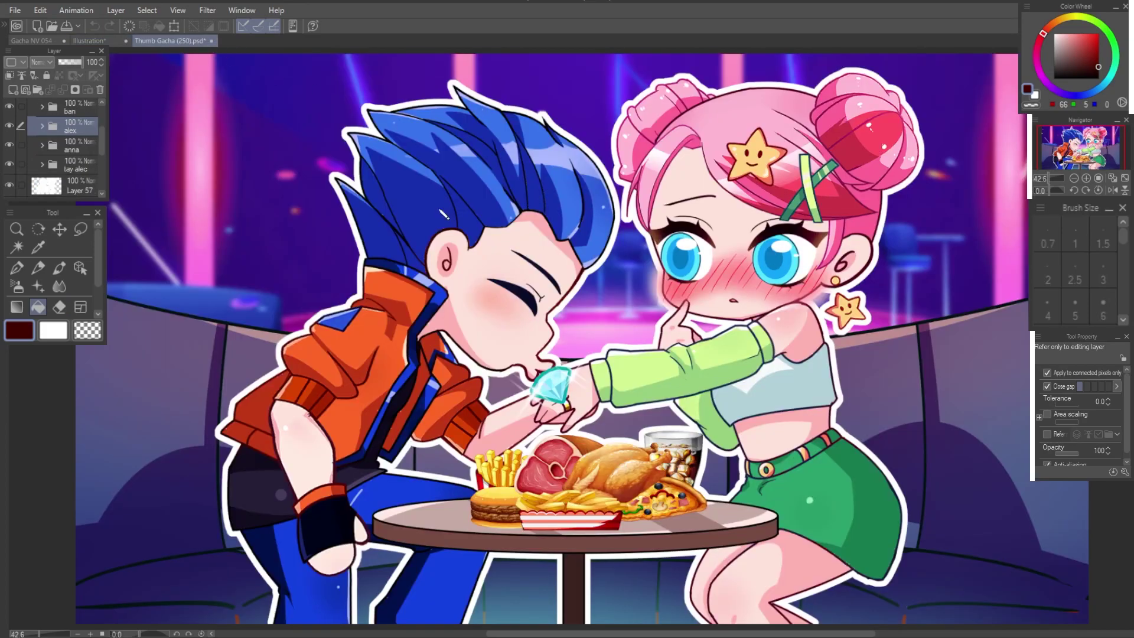
pyautogui.click(89, 41)
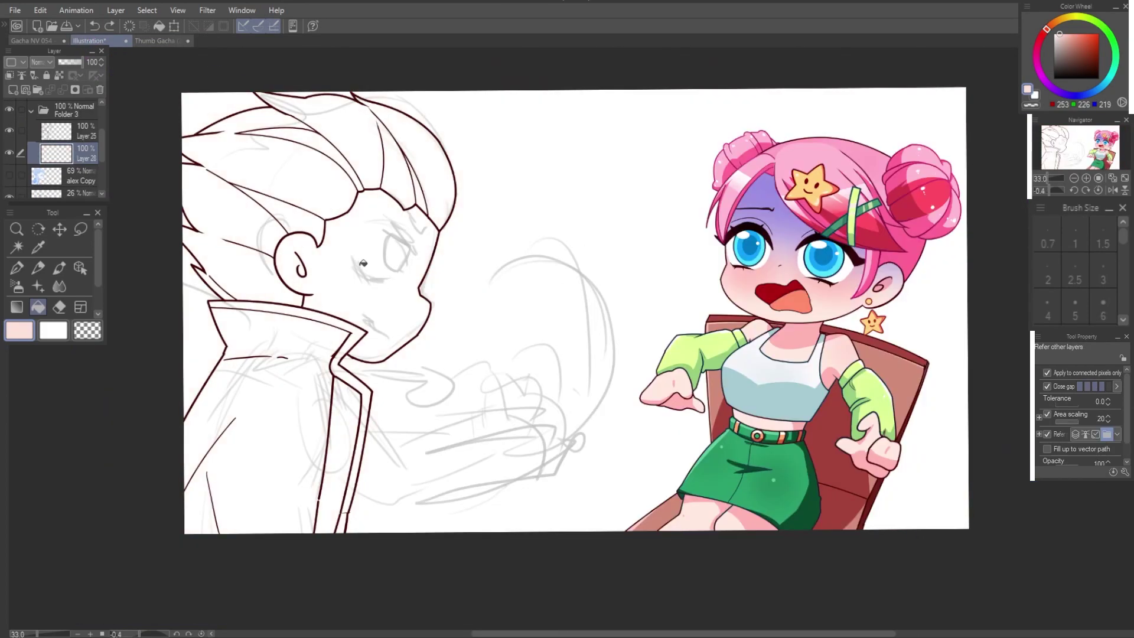
# Step: Fill the boy's face with skin tone and add pink shading on jaw, ear and cheek blush
pyautogui.click(361, 262)
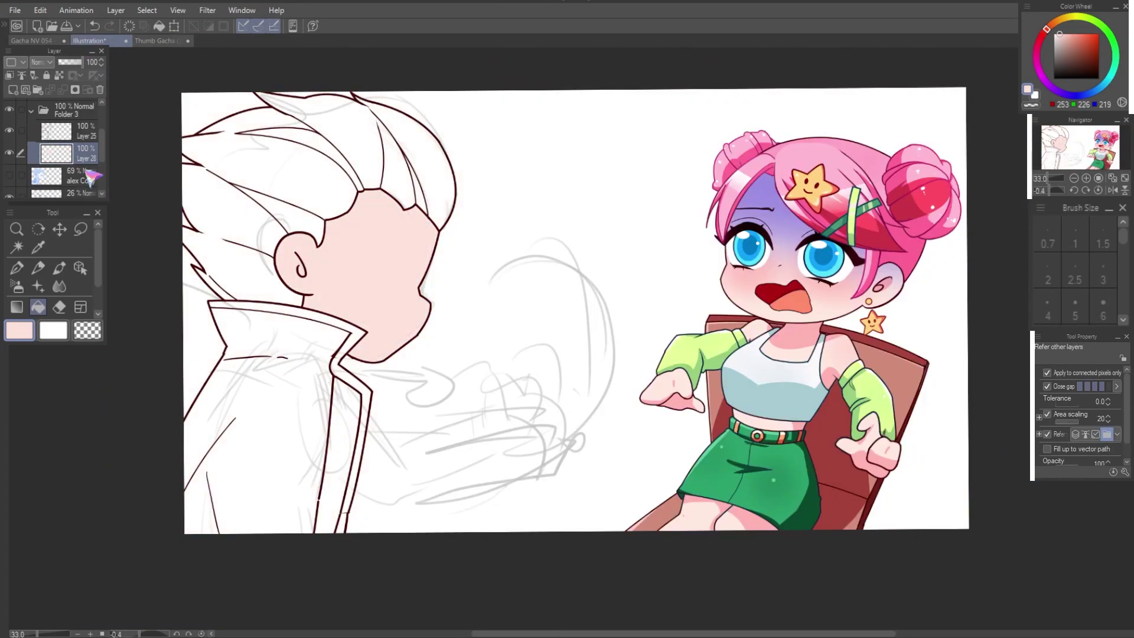
pyautogui.hotkey('ctrl', 'shift', 'n')
pyautogui.keyDown('alt'); pyautogui.click(643, 341); pyautogui.keyUp('alt')
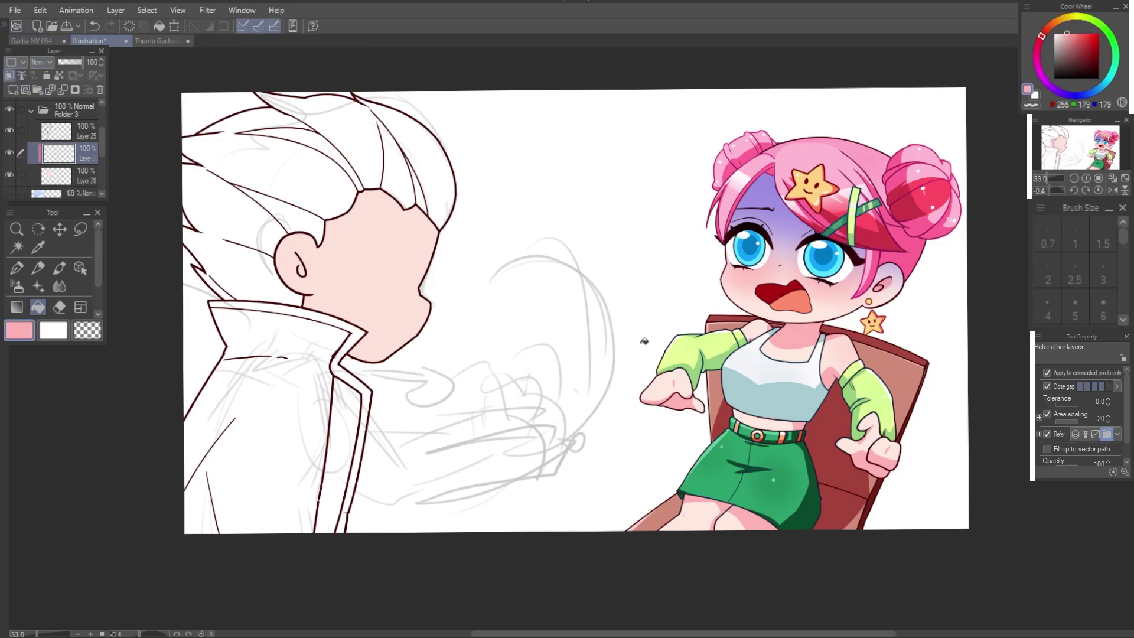
pyautogui.press('p')
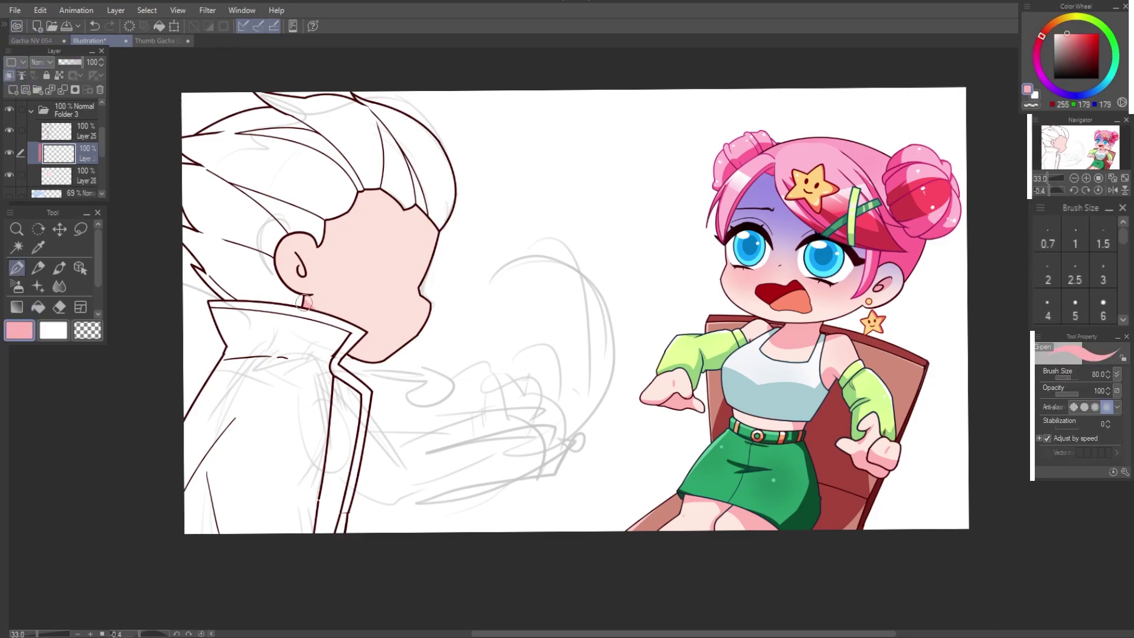
pyautogui.moveTo(304, 302)
pyautogui.mouseDown()
pyautogui.moveTo(324, 308)
pyautogui.moveTo(295, 255)
pyautogui.mouseUp()
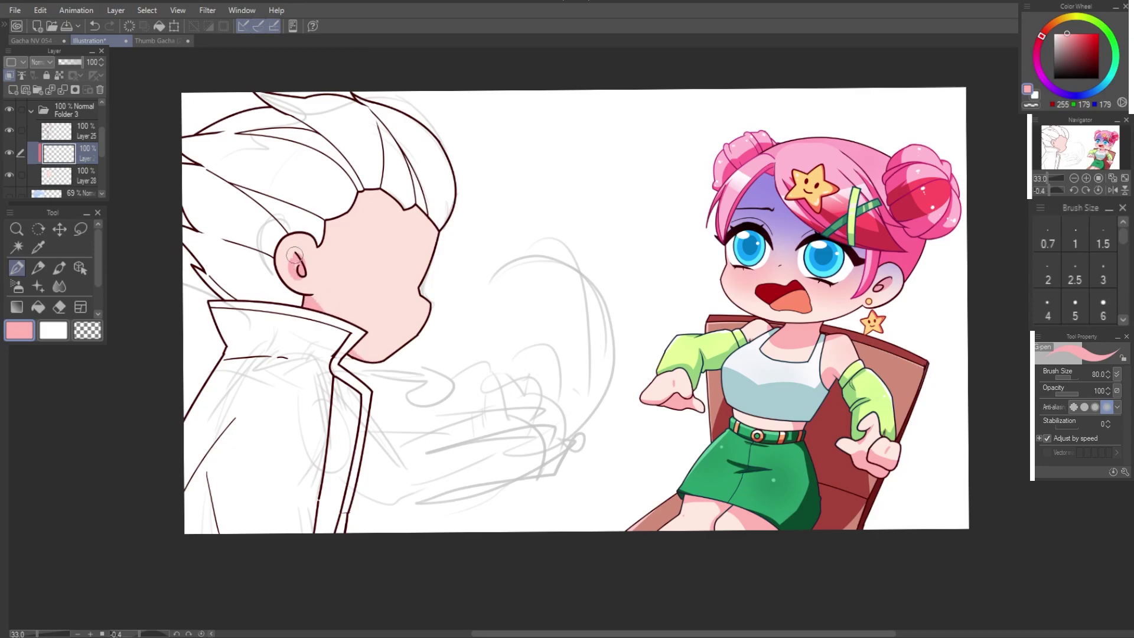
pyautogui.press('b')
pyautogui.moveTo(366, 266); pyautogui.dragTo(408, 269)
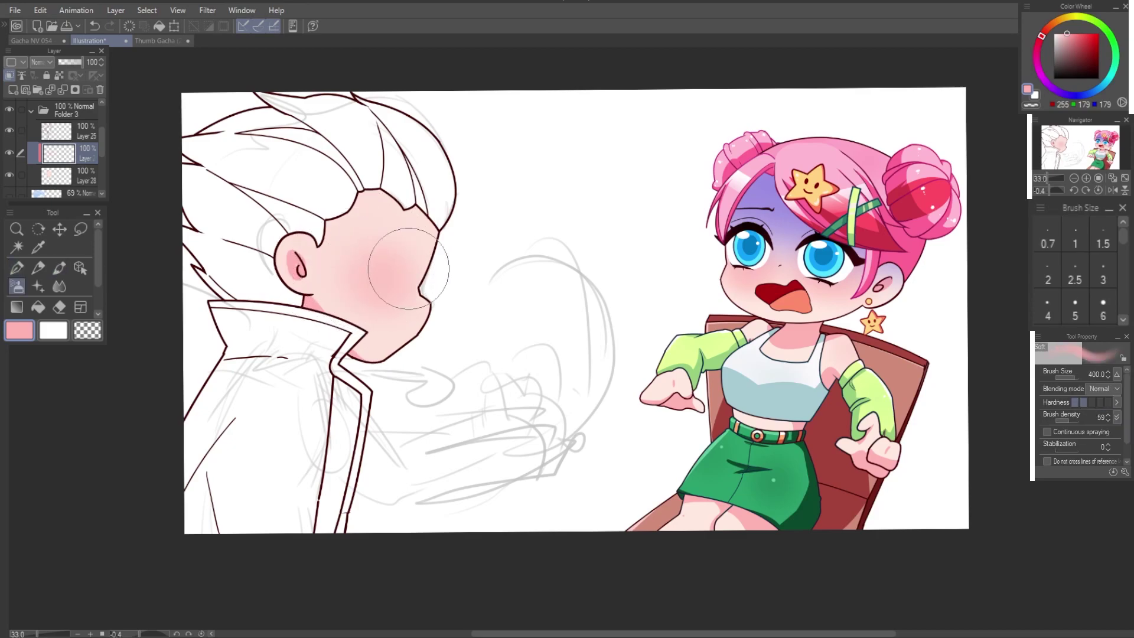
# Step: Sample the jacket orange from the Thumb Gacha reference
pyautogui.click(156, 41)
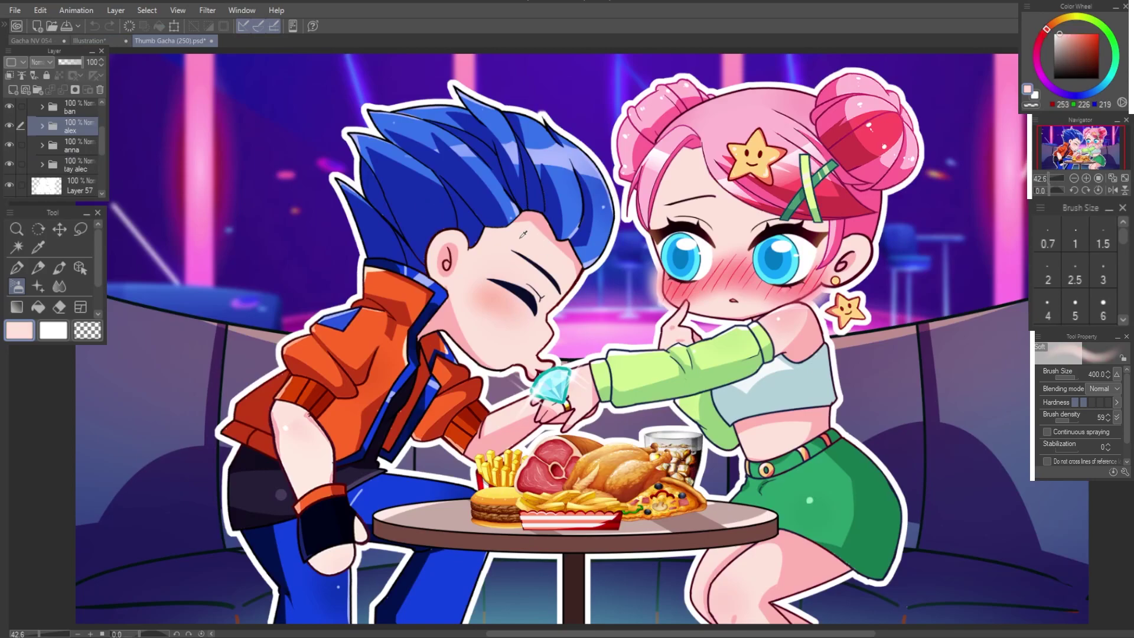
pyautogui.keyDown('alt'); pyautogui.click(320, 320); pyautogui.keyUp('alt')
pyautogui.click(33, 41)
# Step: Bucket-fill the boy's jacket orange in the Illustration document
pyautogui.press('g')
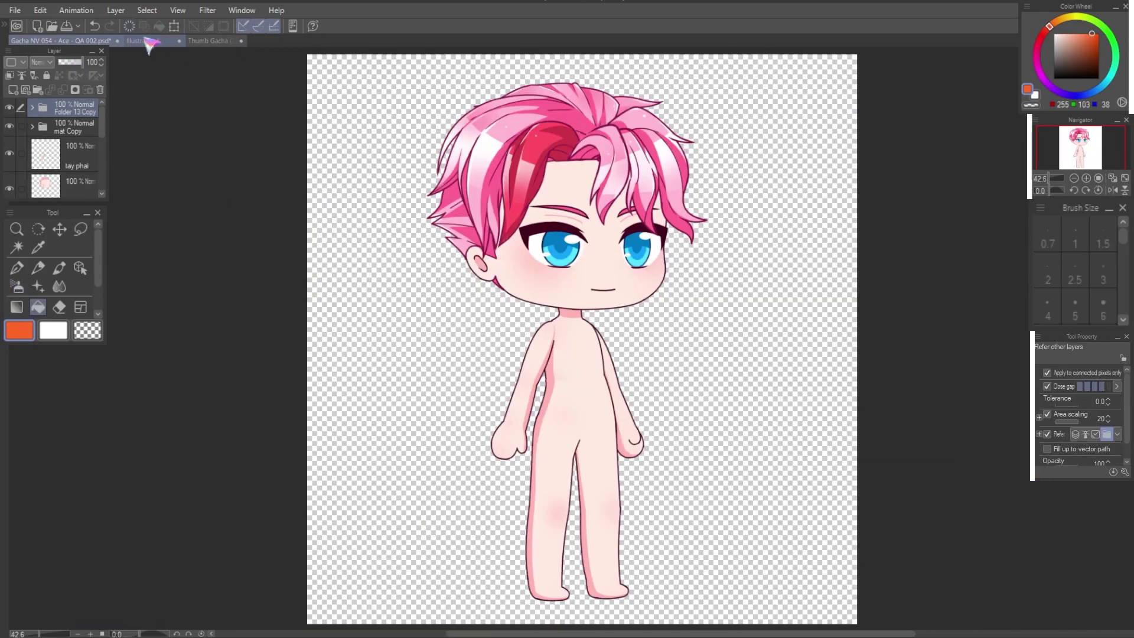
pyautogui.click(89, 41)
pyautogui.click(265, 413)
pyautogui.click(347, 415)
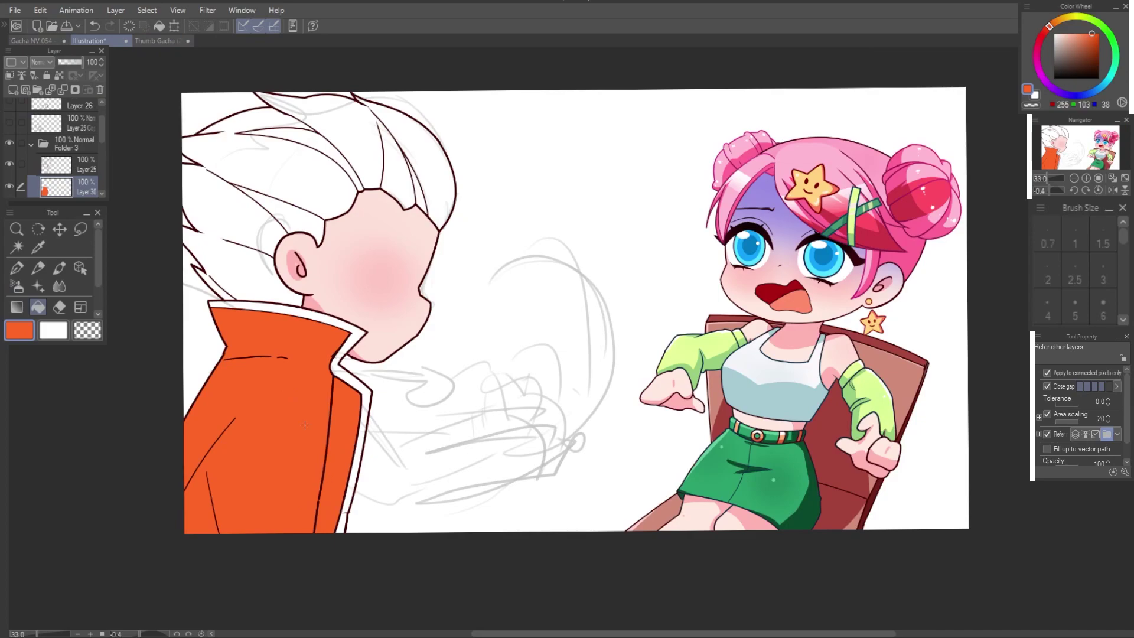
# Step: Draw a dark red curve along the collar and fill the jacket and a collar strip dark red
pyautogui.click(156, 41)
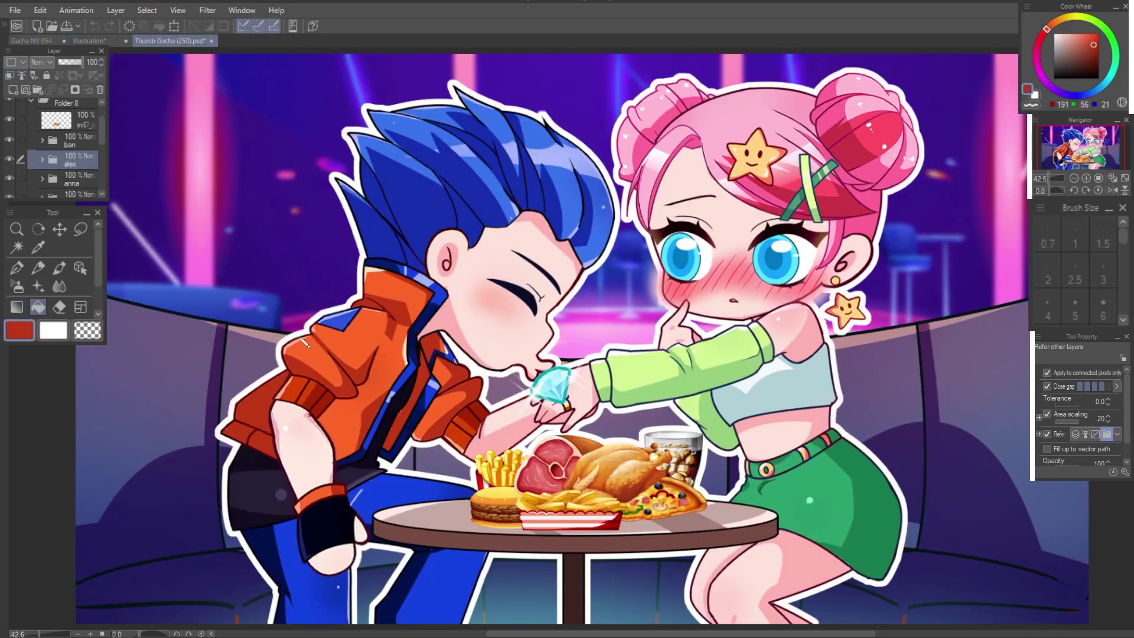
pyautogui.hotkey('ctrl', 'Tab')
pyautogui.press('u')
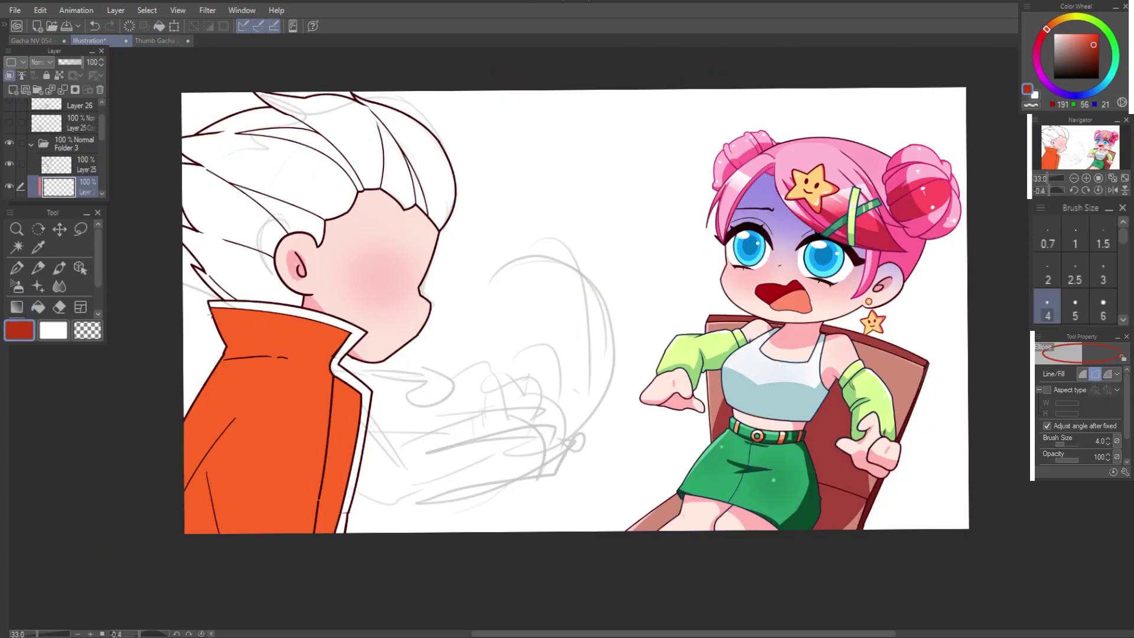
pyautogui.press('u')
pyautogui.moveTo(215, 312); pyautogui.dragTo(331, 340)
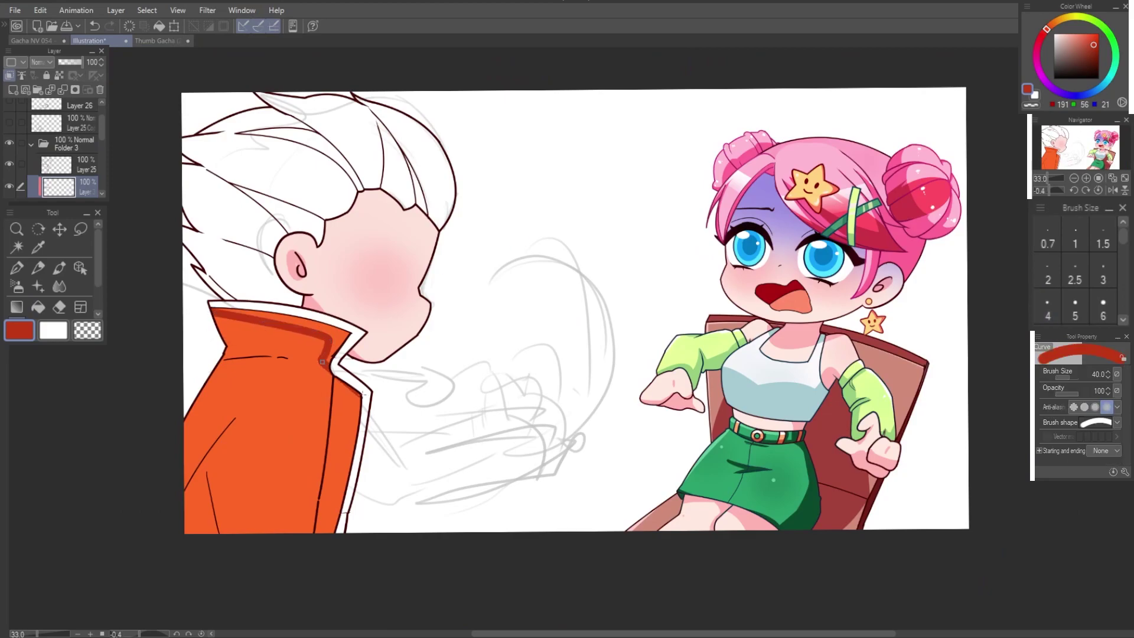
pyautogui.press('g')
pyautogui.click(250, 383)
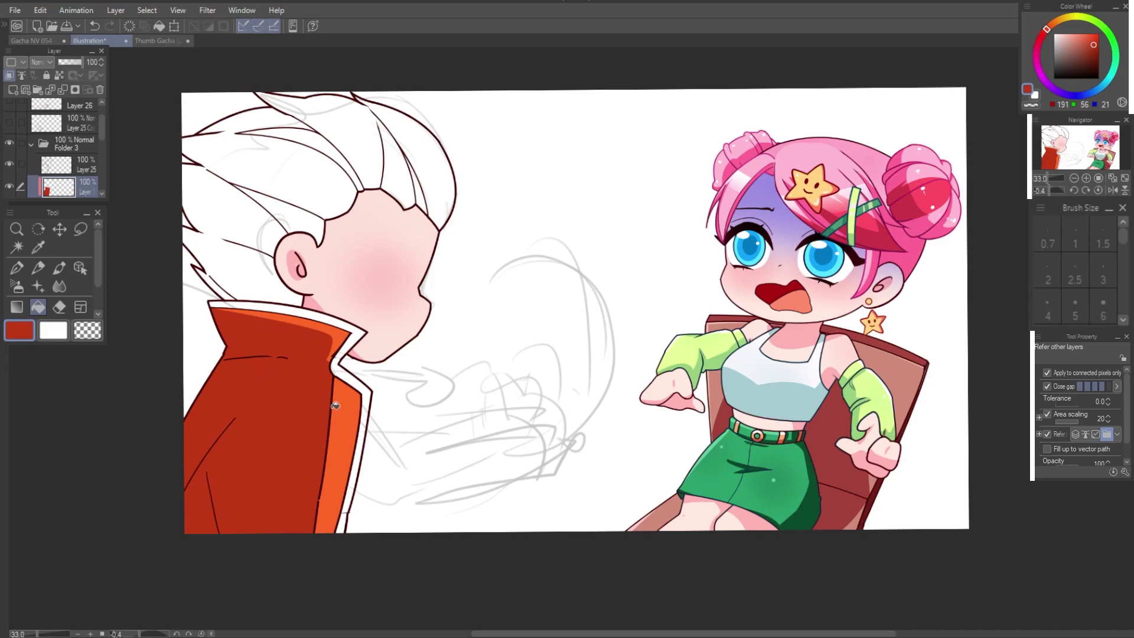
pyautogui.click(335, 405)
# Step: Undo the last collar fill and erase lighter streaks into the jacket and collar edge
pyautogui.press('e')
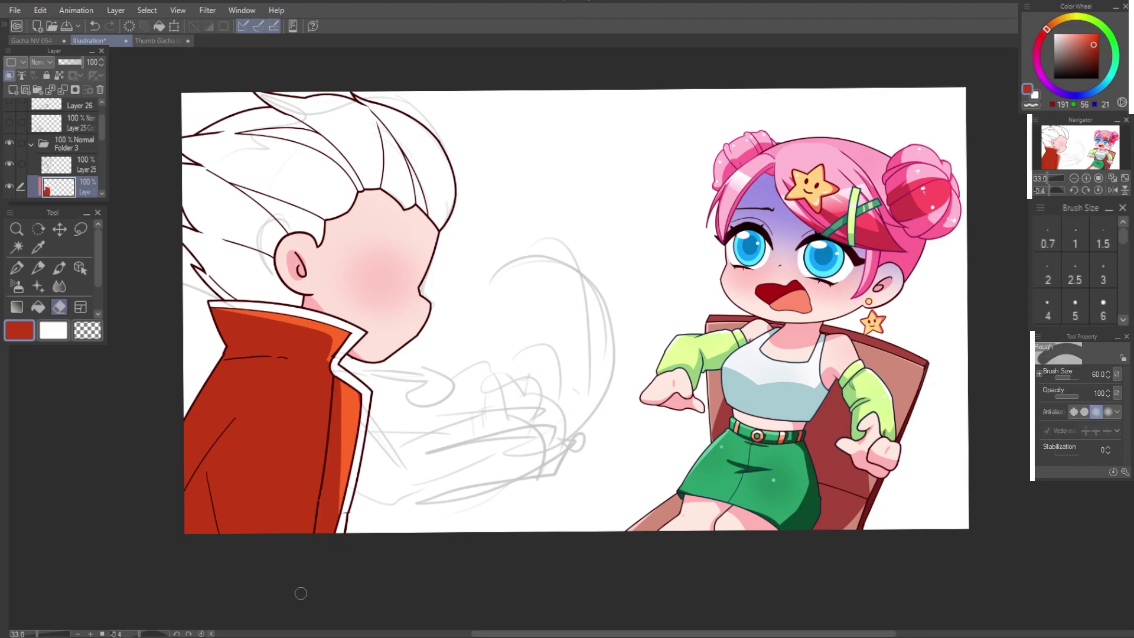
pyautogui.hotkey('ctrl', 'z')
pyautogui.press('e')
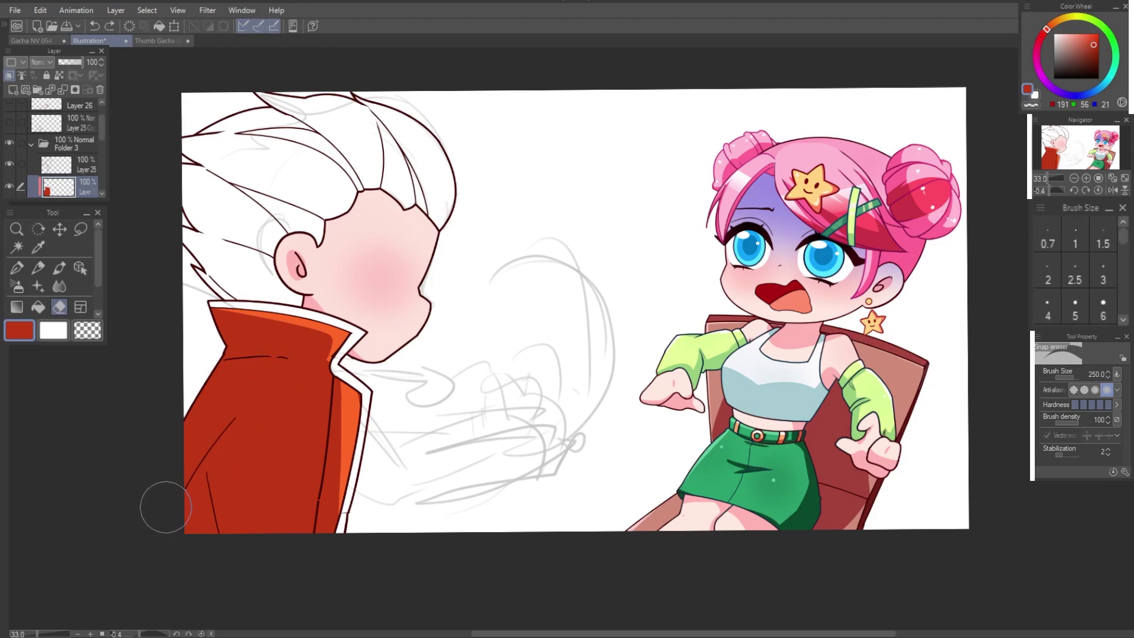
pyautogui.moveTo(188, 458); pyautogui.dragTo(216, 426)
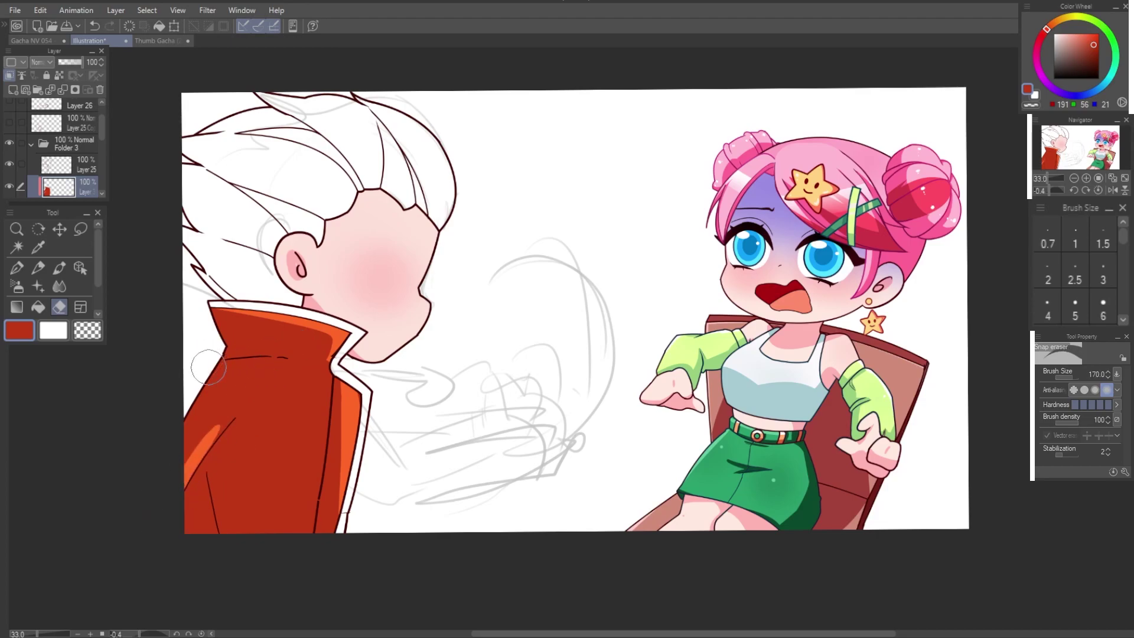
pyautogui.moveTo(208, 302)
pyautogui.mouseDown()
pyautogui.moveTo(223, 357)
pyautogui.moveTo(300, 367)
pyautogui.mouseUp()
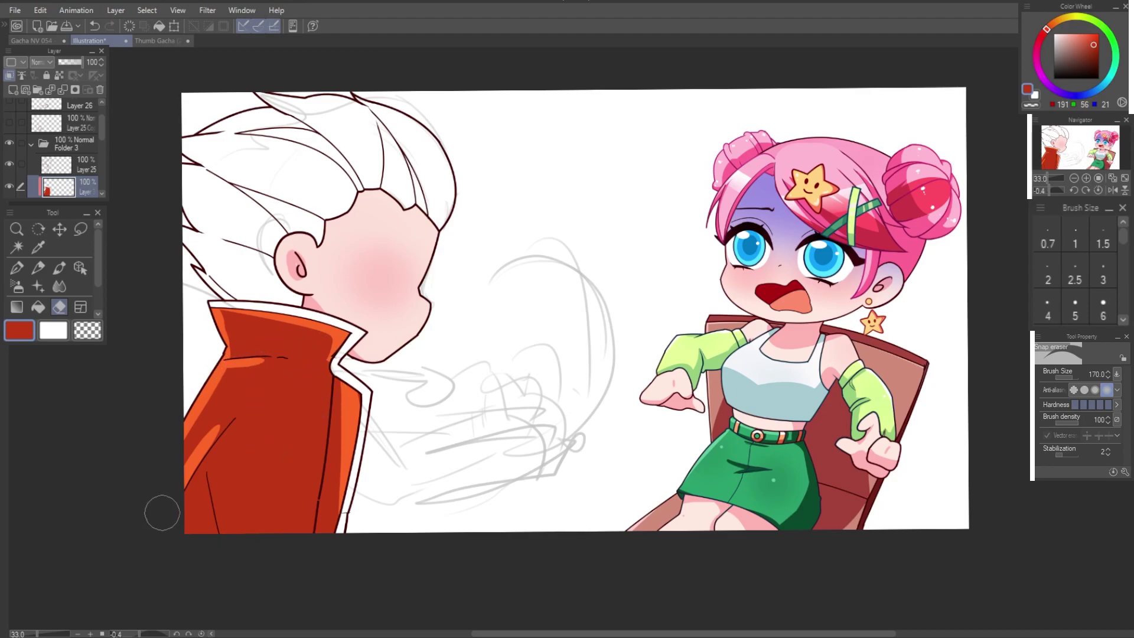
# Step: Draw a pale pink G-pen highlight along the coat's edge
pyautogui.click(1064, 34)
pyautogui.press('p')
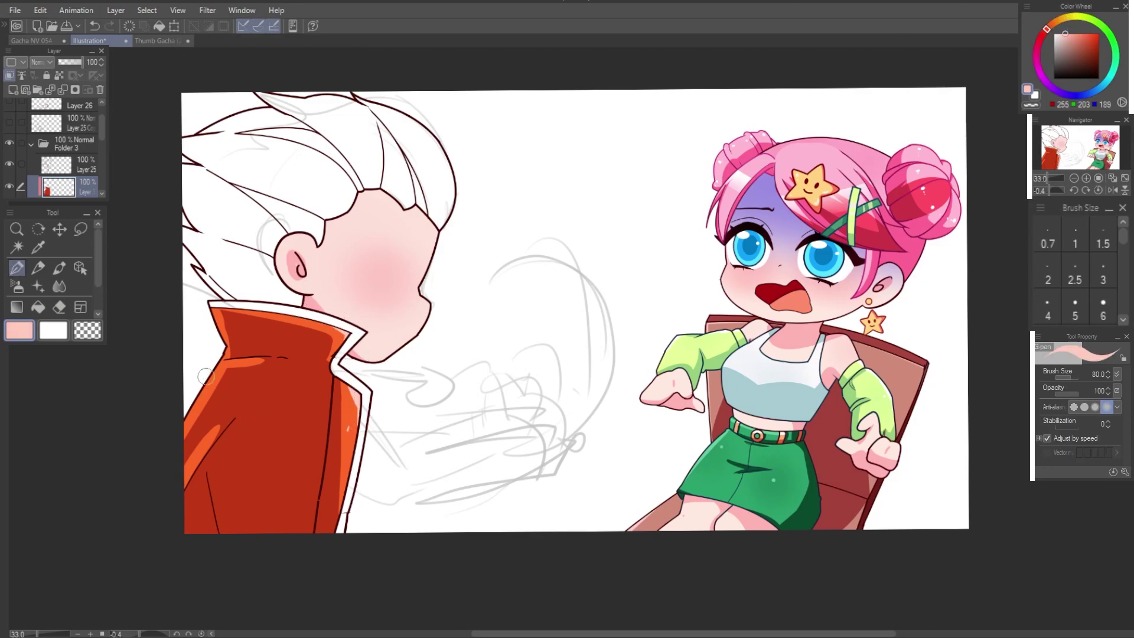
pyautogui.moveTo(206, 376); pyautogui.dragTo(187, 441)
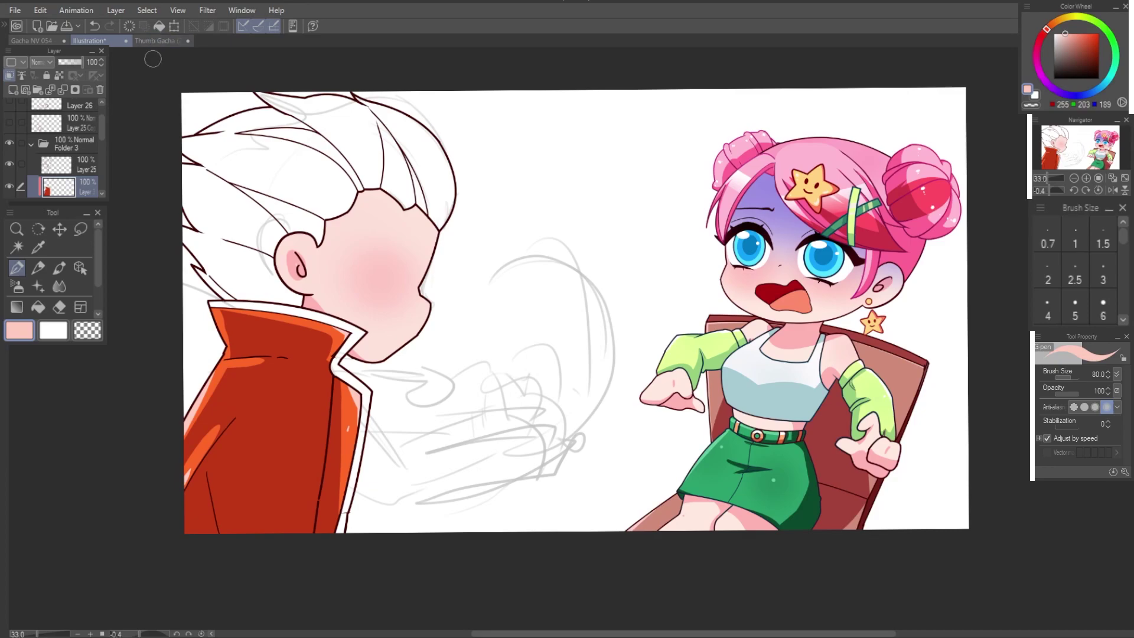
# Step: Sample the collar blue from the reference and fill the collar band blue
pyautogui.click(170, 41)
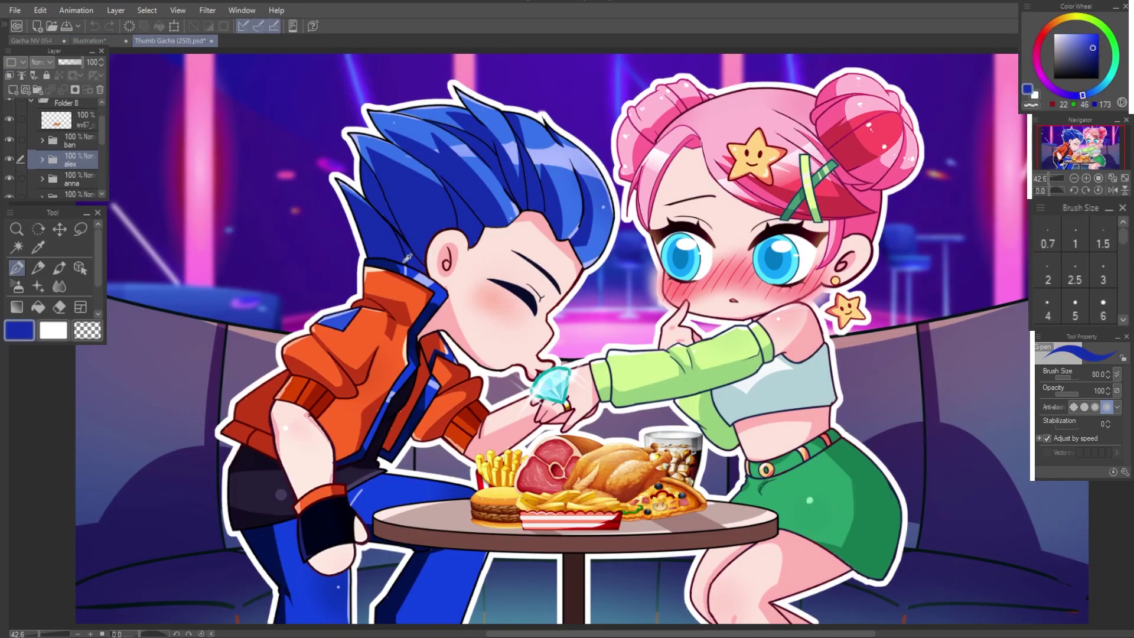
pyautogui.click(98, 41)
pyautogui.press('g')
pyautogui.click(321, 326)
pyautogui.click(344, 371)
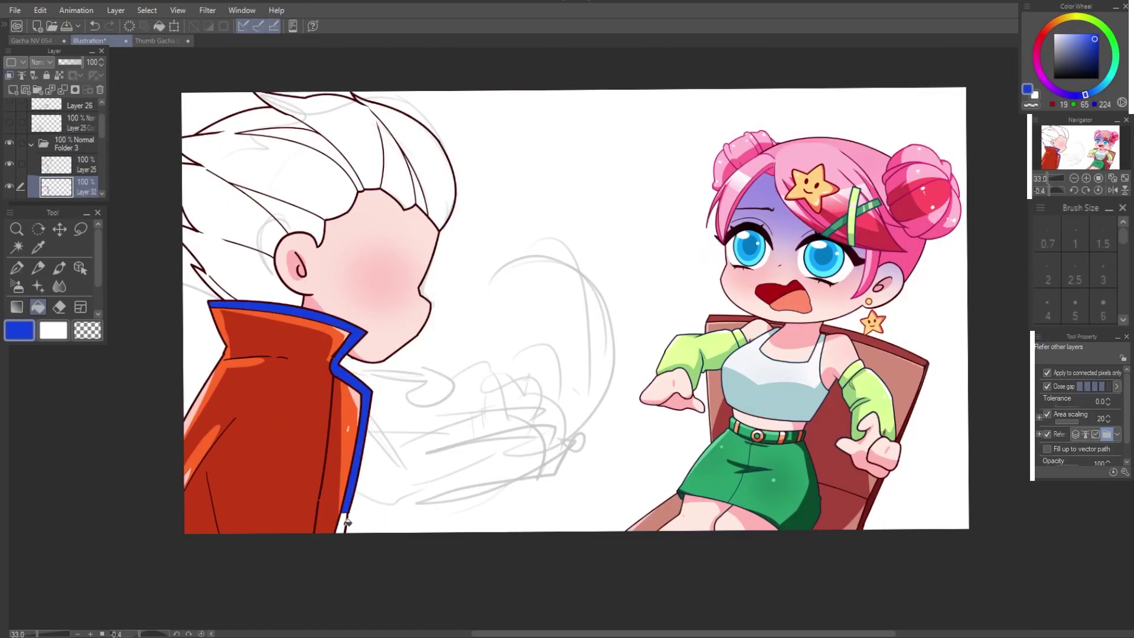
# Step: Add navy G-pen edge lines along the collar top and side, sampled from the reference
pyautogui.click(169, 42)
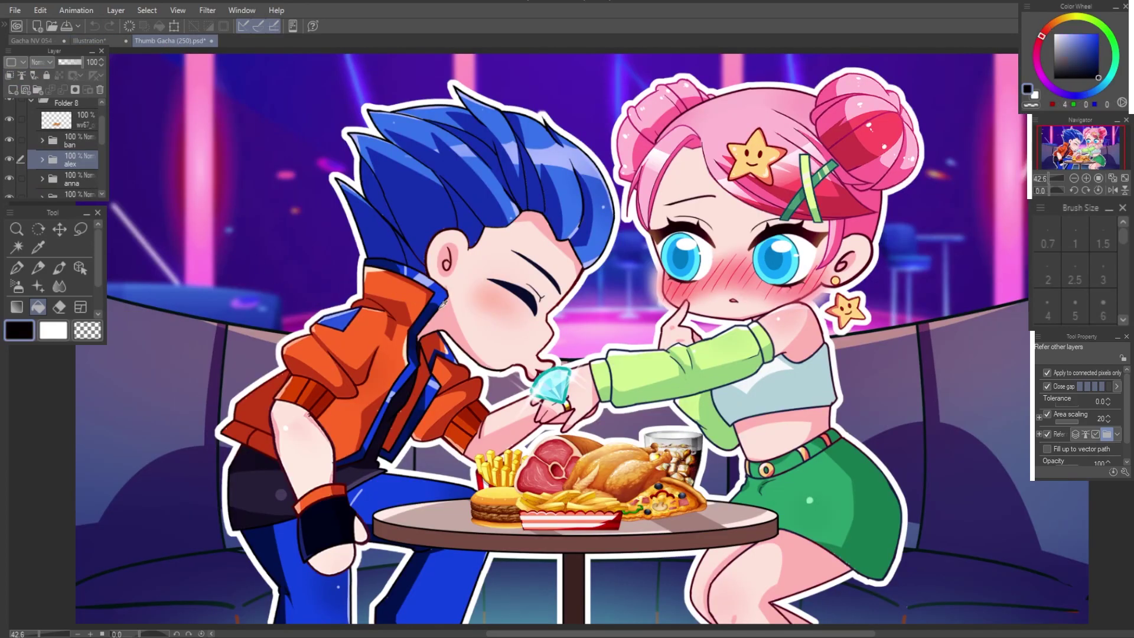
pyautogui.click(35, 40)
pyautogui.click(97, 41)
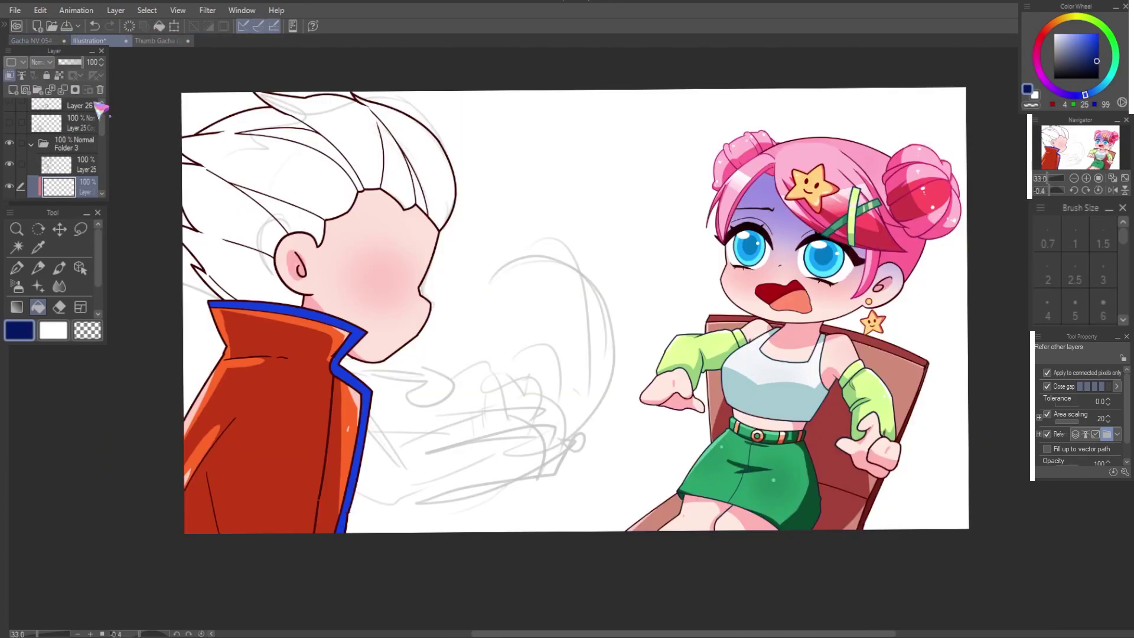
pyautogui.press('p')
pyautogui.moveTo(213, 302); pyautogui.dragTo(367, 352)
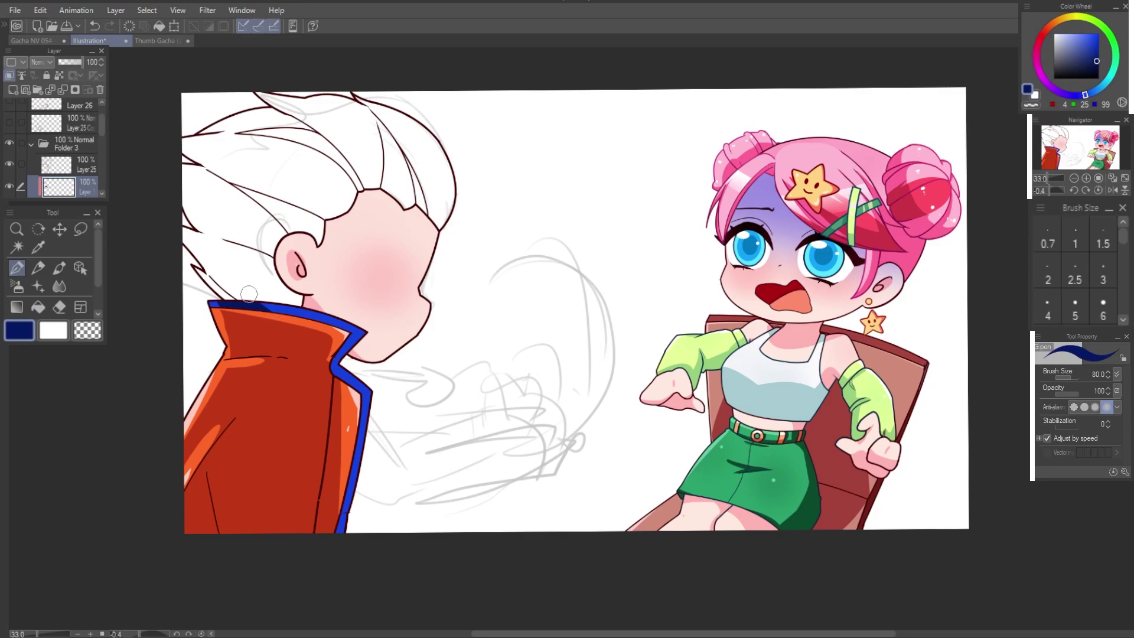
pyautogui.moveTo(367, 353)
pyautogui.mouseDown()
pyautogui.moveTo(354, 502)
pyautogui.moveTo(337, 538)
pyautogui.mouseUp()
pyautogui.hotkey('ctrl', 'z')
pyautogui.moveTo(361, 431); pyautogui.dragTo(357, 457)
# Step: Pick light blue, then sample the hair blue from the reference illustration
pyautogui.keyDown('alt'); pyautogui.click(343, 363); pyautogui.keyUp('alt')
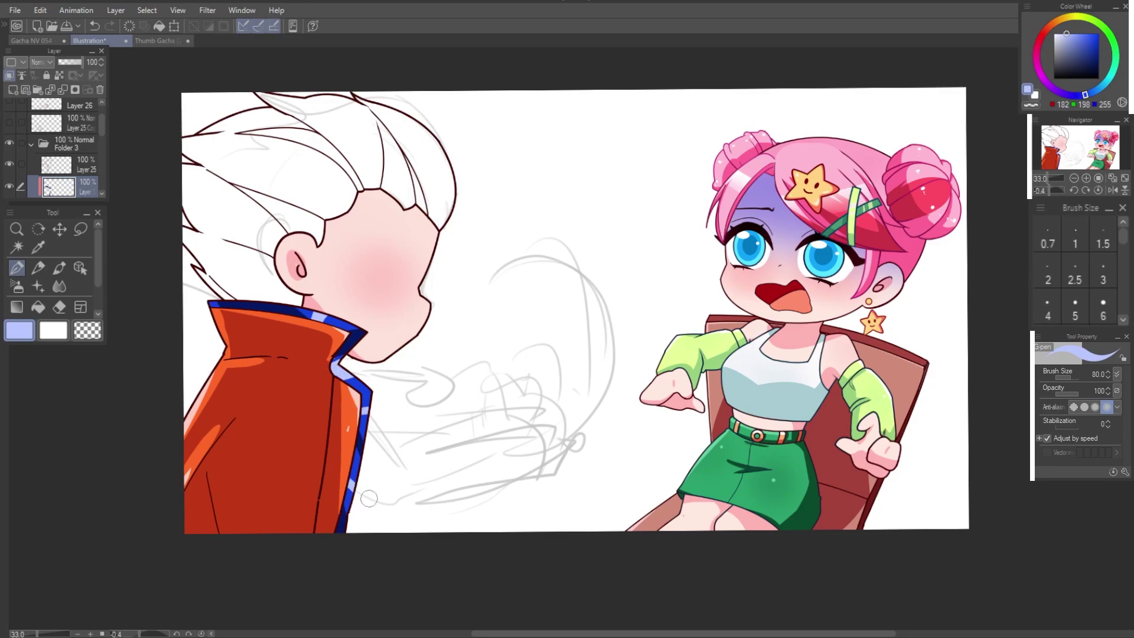
pyautogui.press('g')
pyautogui.click(168, 40)
pyautogui.keyDown('alt'); pyautogui.click(367, 155); pyautogui.keyUp('alt')
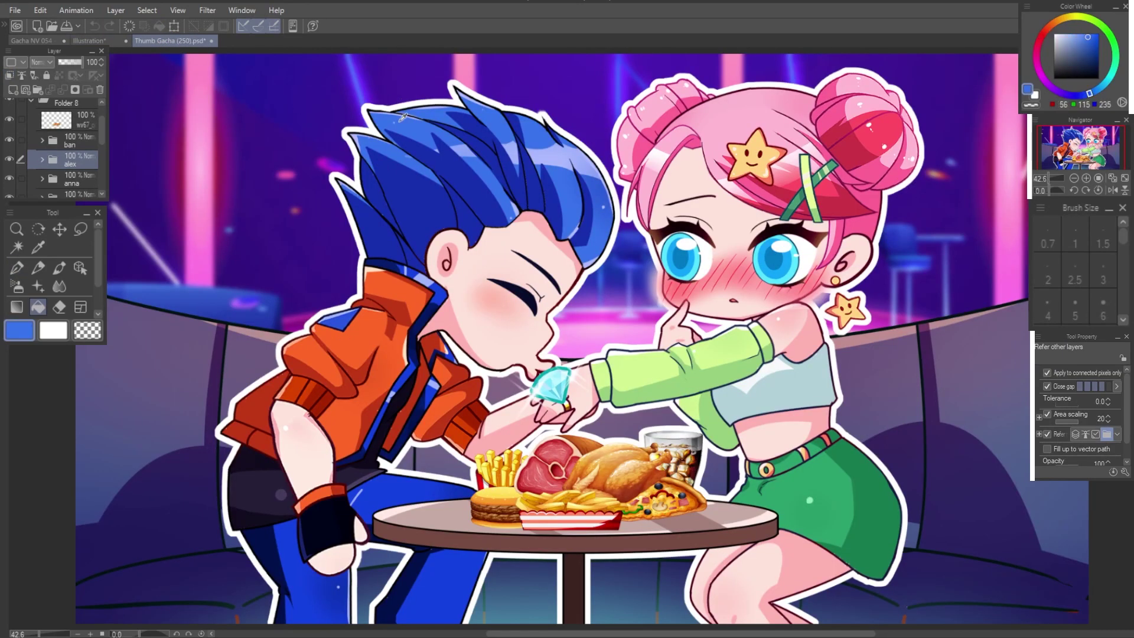
pyautogui.click(89, 40)
# Step: Fill all six white hair sections with bright blue
pyautogui.click(245, 223)
pyautogui.click(220, 284)
pyautogui.click(290, 207)
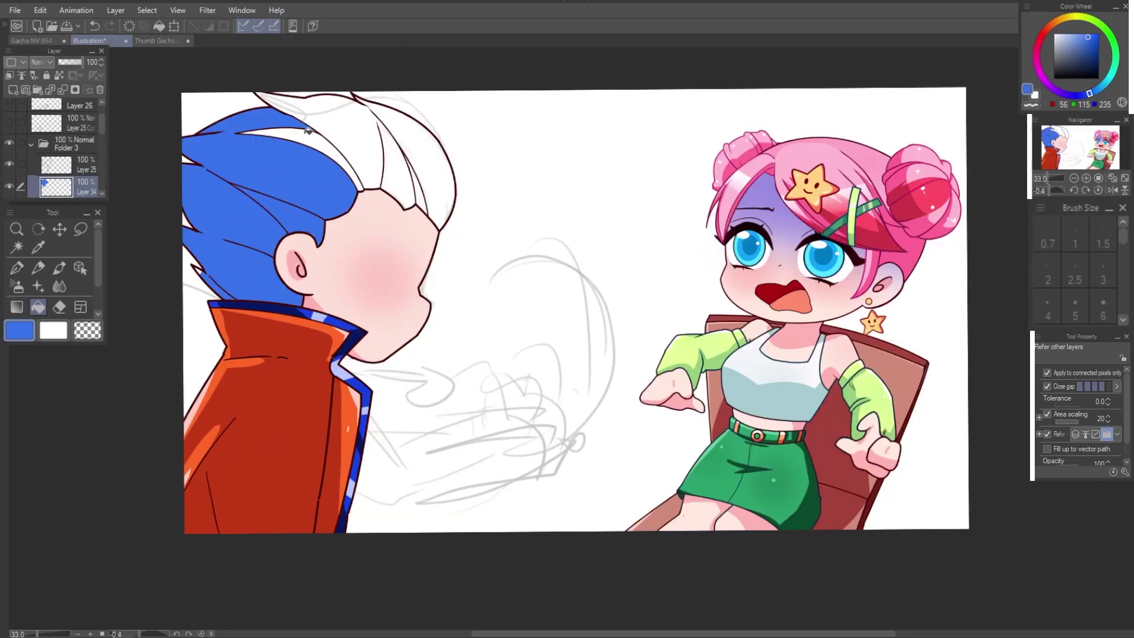
pyautogui.click(308, 131)
pyautogui.click(407, 153)
pyautogui.click(416, 189)
# Step: Draw a thin curved dark-blue shading line across the hair
pyautogui.press('p')
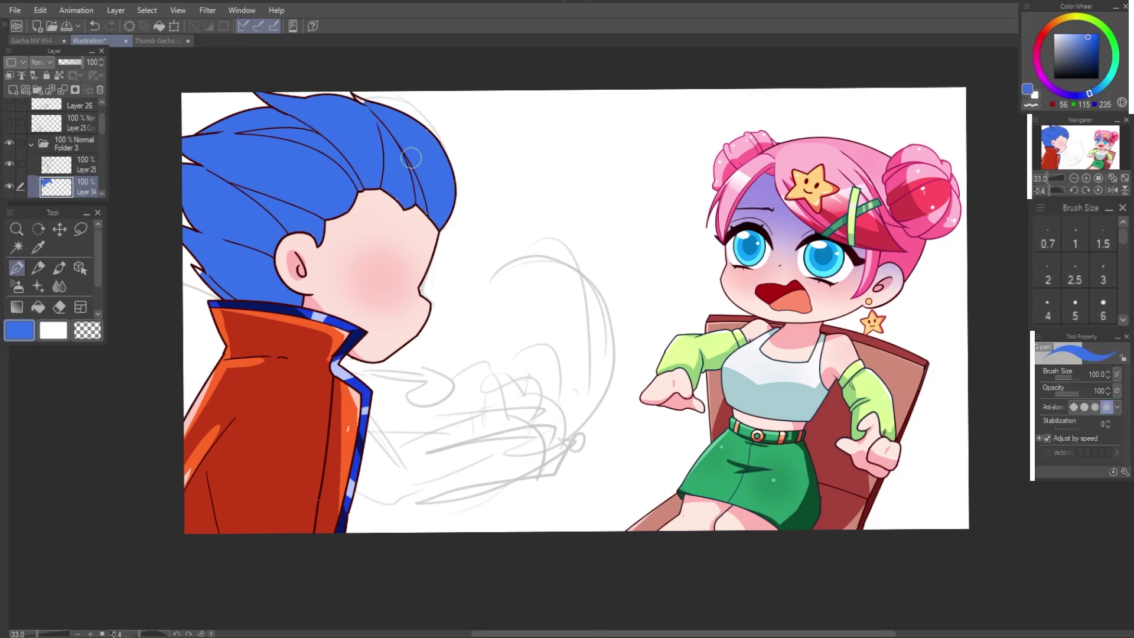
pyautogui.press(']')
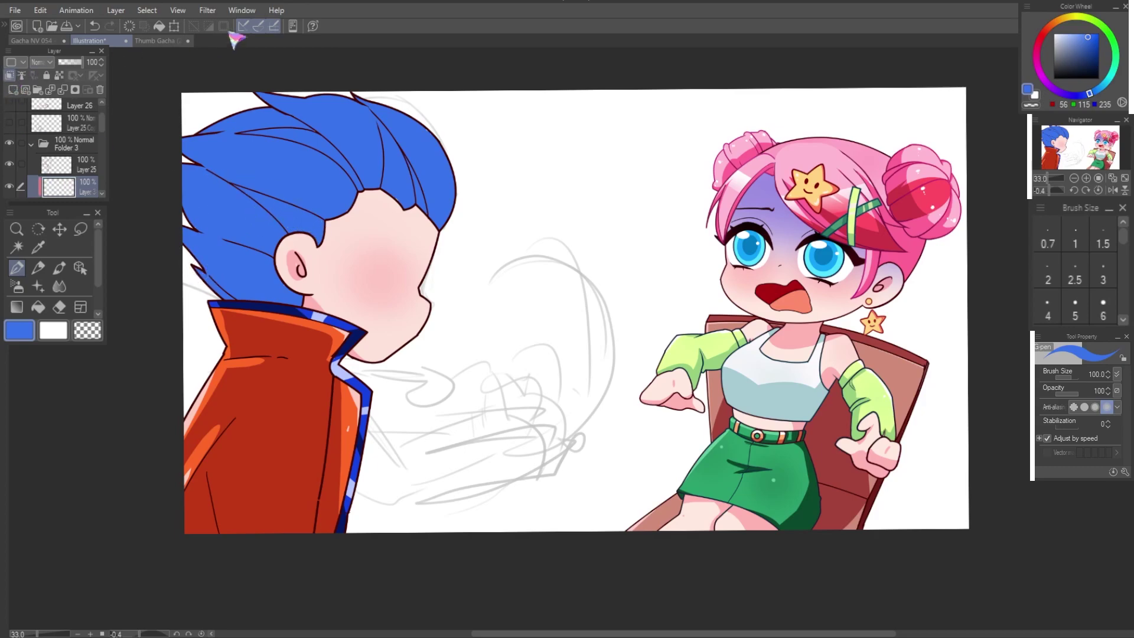
pyautogui.click(161, 40)
pyautogui.click(89, 41)
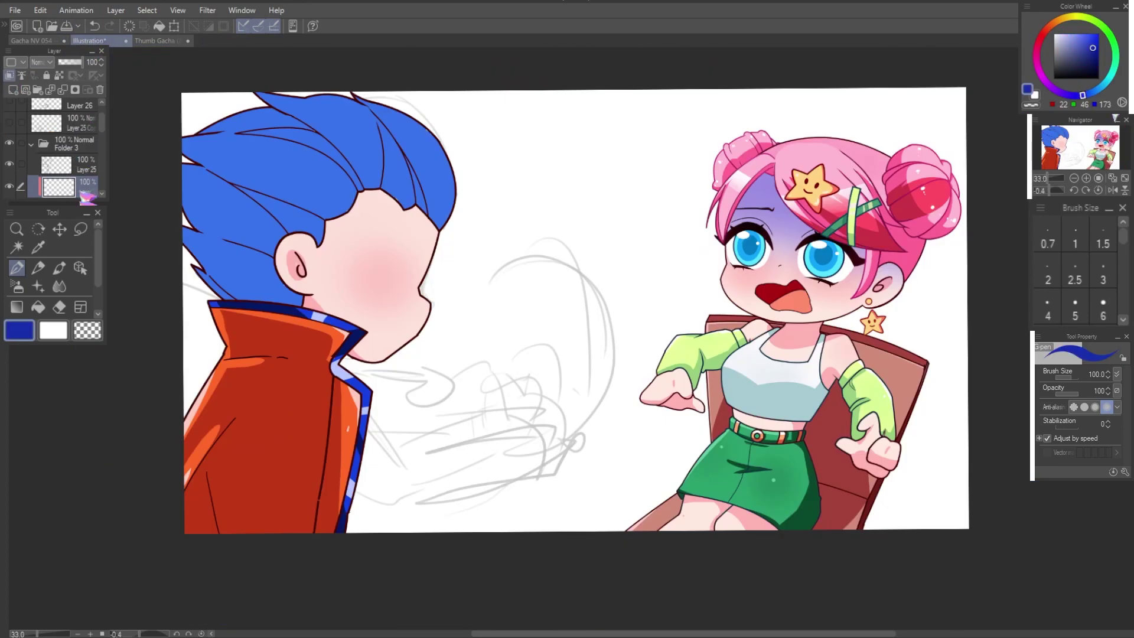
pyautogui.press('u')
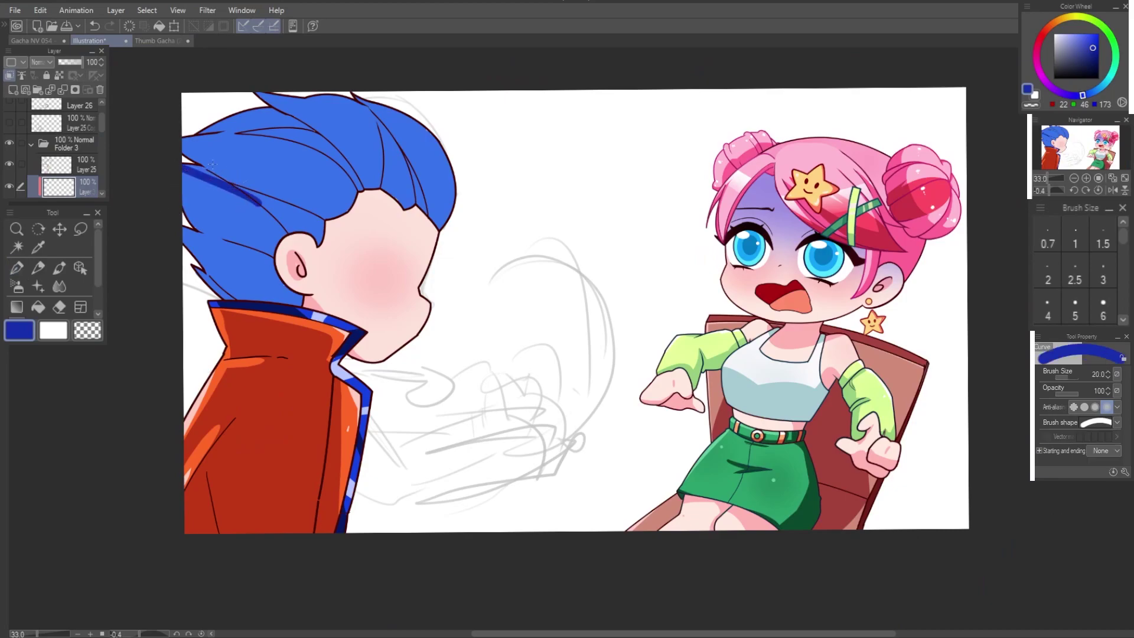
pyautogui.press('[')
pyautogui.moveTo(191, 151); pyautogui.dragTo(356, 195)
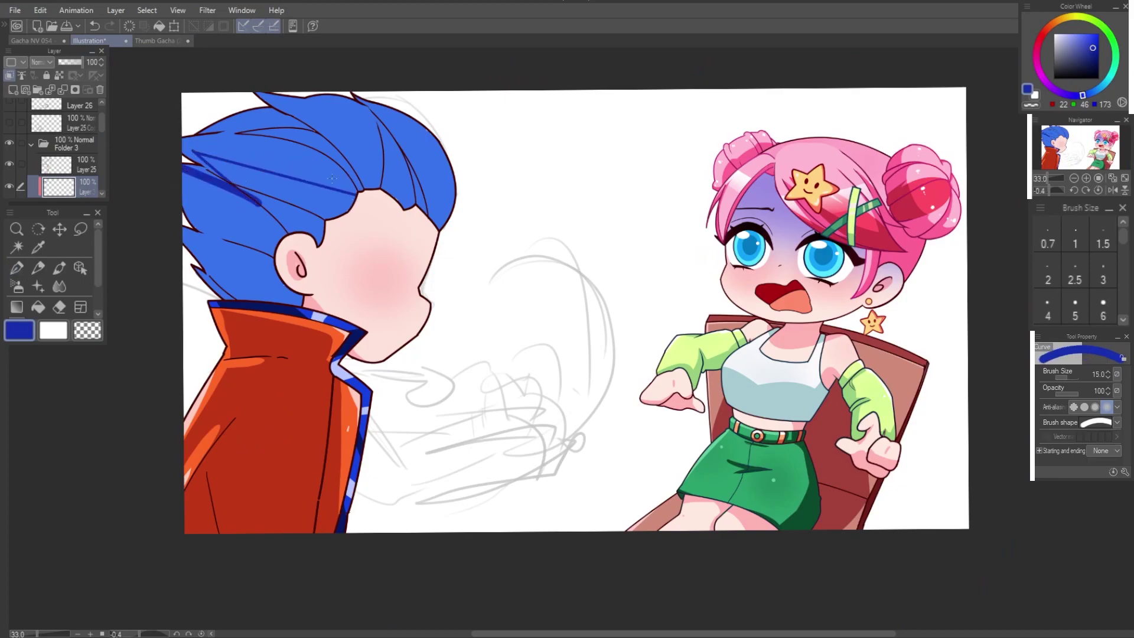
pyautogui.hotkey('ctrl', 'z')
pyautogui.moveTo(194, 152); pyautogui.dragTo(356, 196)
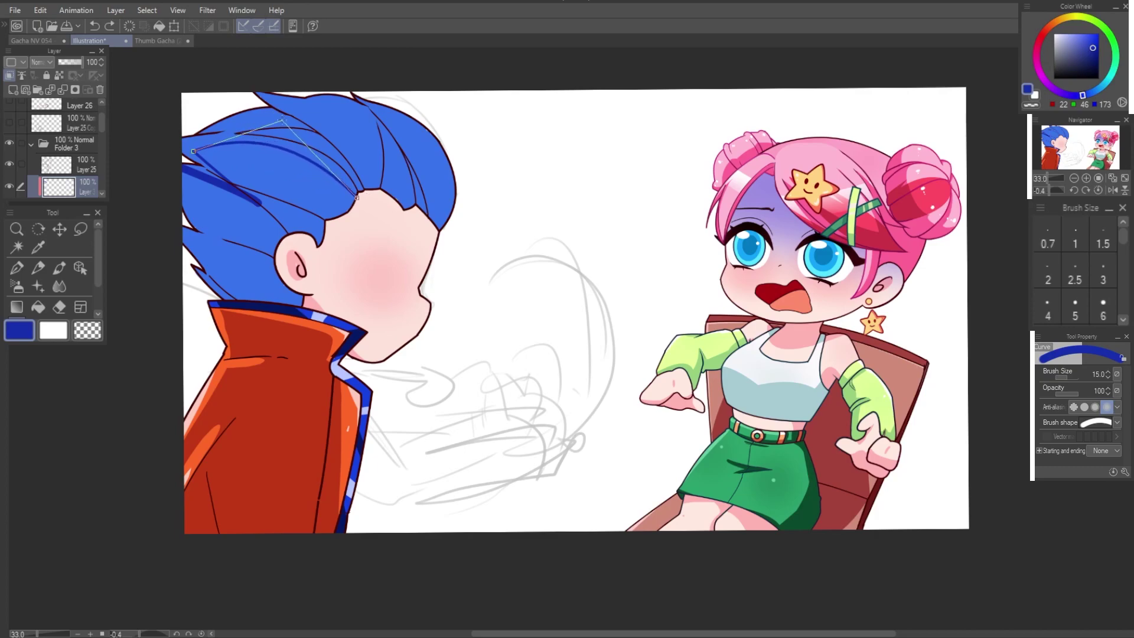
pyautogui.click(281, 121)
# Step: Add dark-blue curved strand lines on the hair's top and right side
pyautogui.moveTo(196, 133); pyautogui.dragTo(210, 131)
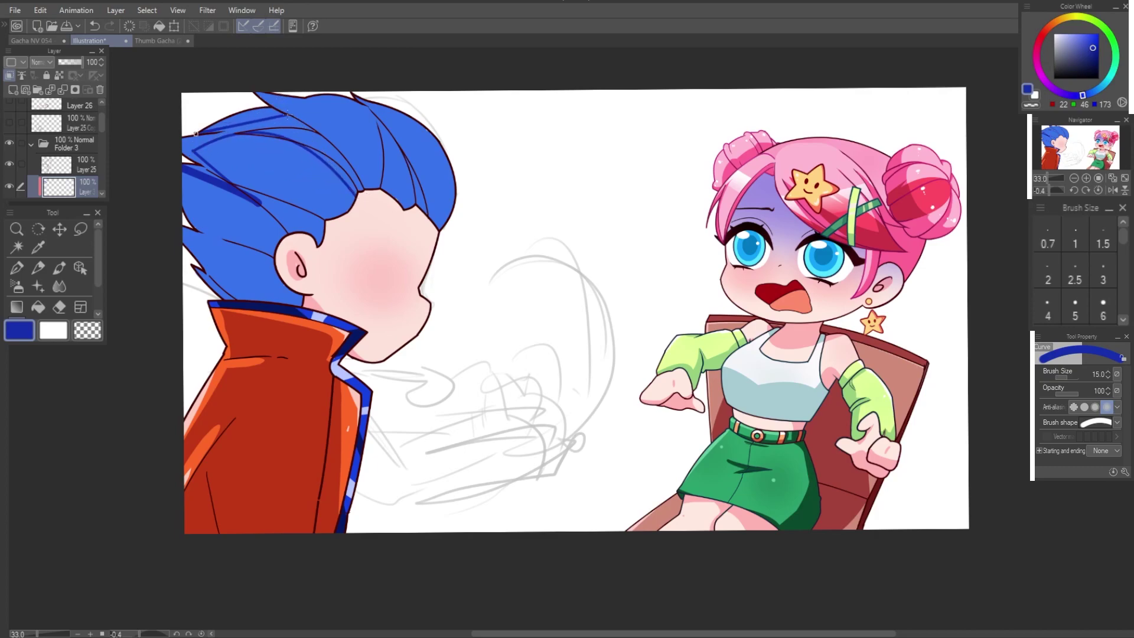
pyautogui.click(286, 105)
pyautogui.hotkey('ctrl', 'z')
pyautogui.moveTo(257, 91)
pyautogui.mouseDown()
pyautogui.moveTo(309, 107)
pyautogui.moveTo(355, 143)
pyautogui.mouseUp()
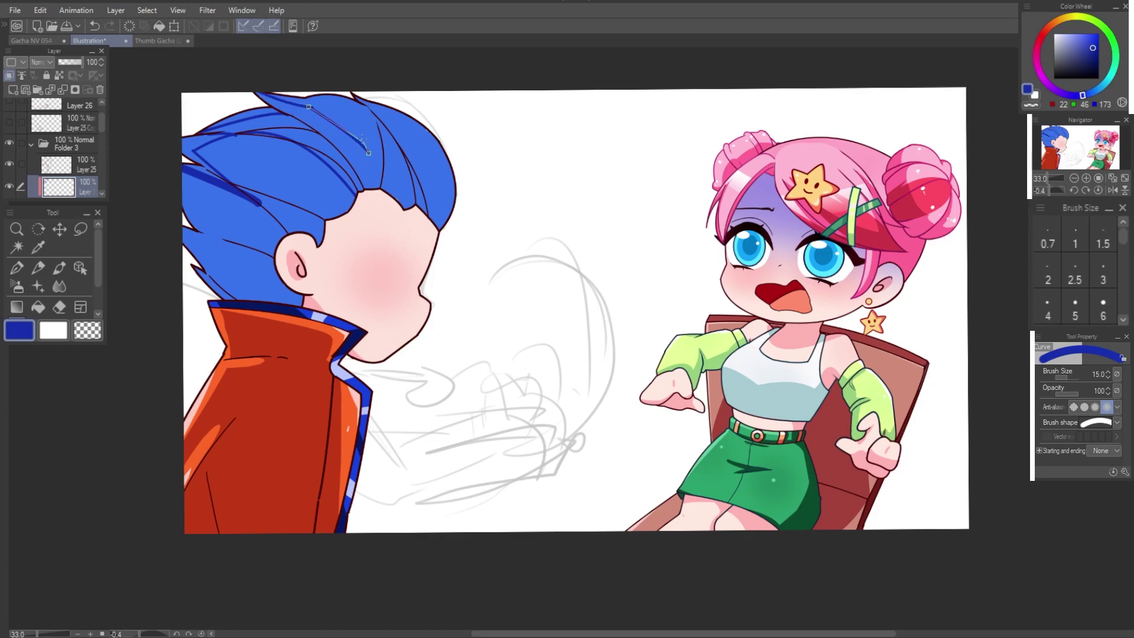
pyautogui.hotkey('ctrl', 'z')
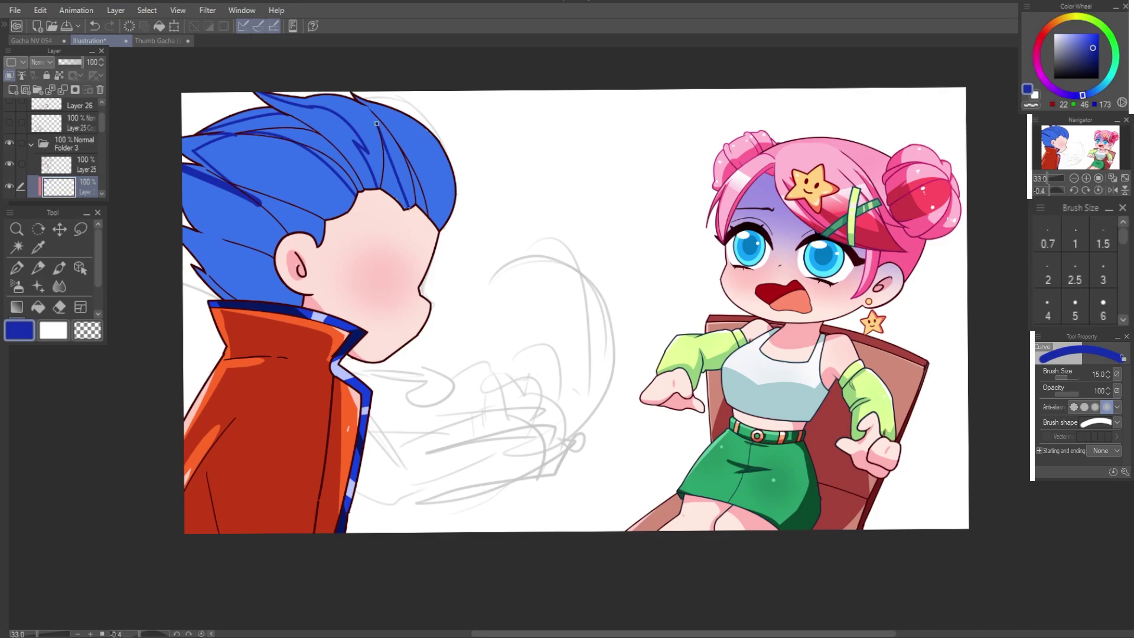
pyautogui.moveTo(377, 124); pyautogui.dragTo(395, 162)
pyautogui.moveTo(378, 121); pyautogui.dragTo(440, 227)
pyautogui.press('g')
pyautogui.click(409, 153)
# Step: Fill three hair sections with dark-blue shading
pyautogui.press('e')
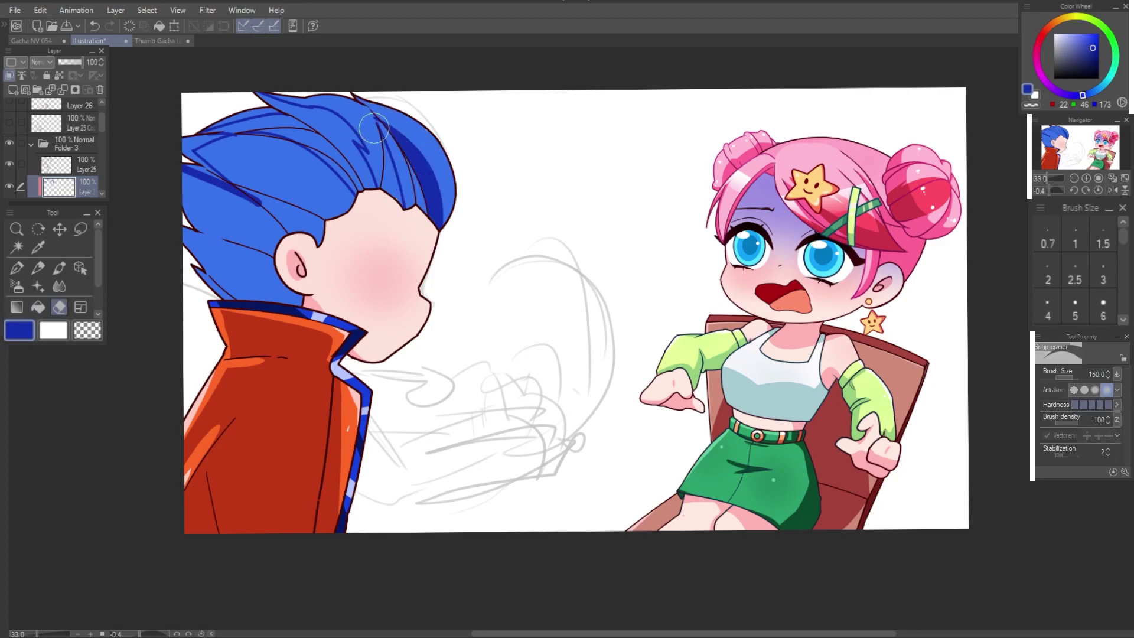
pyautogui.press('g')
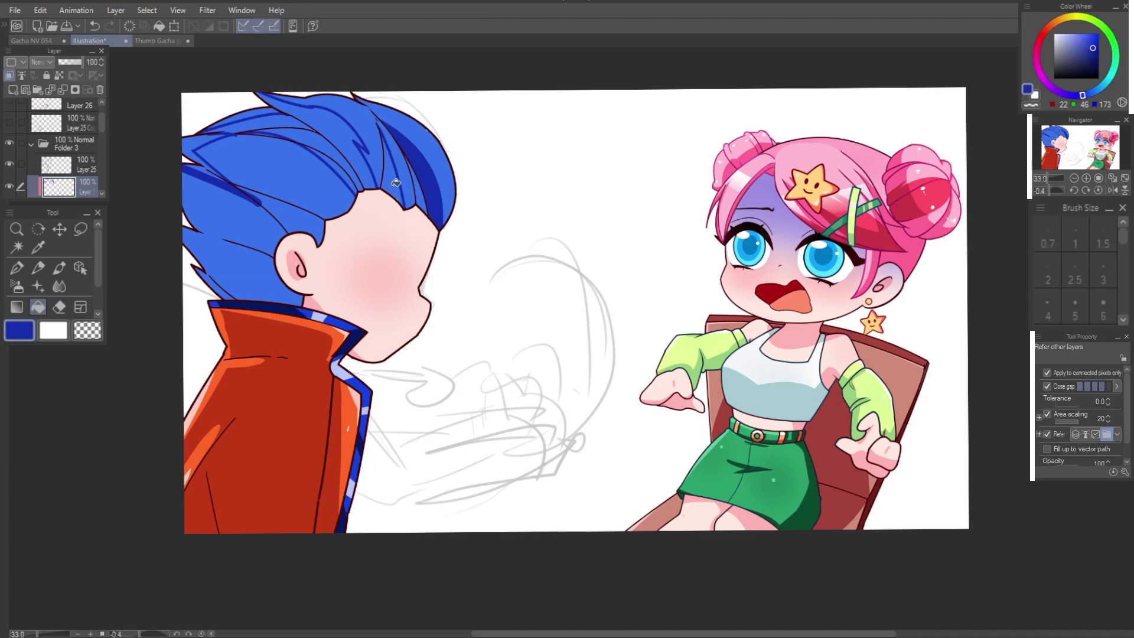
pyautogui.click(392, 174)
pyautogui.click(309, 185)
pyautogui.click(254, 226)
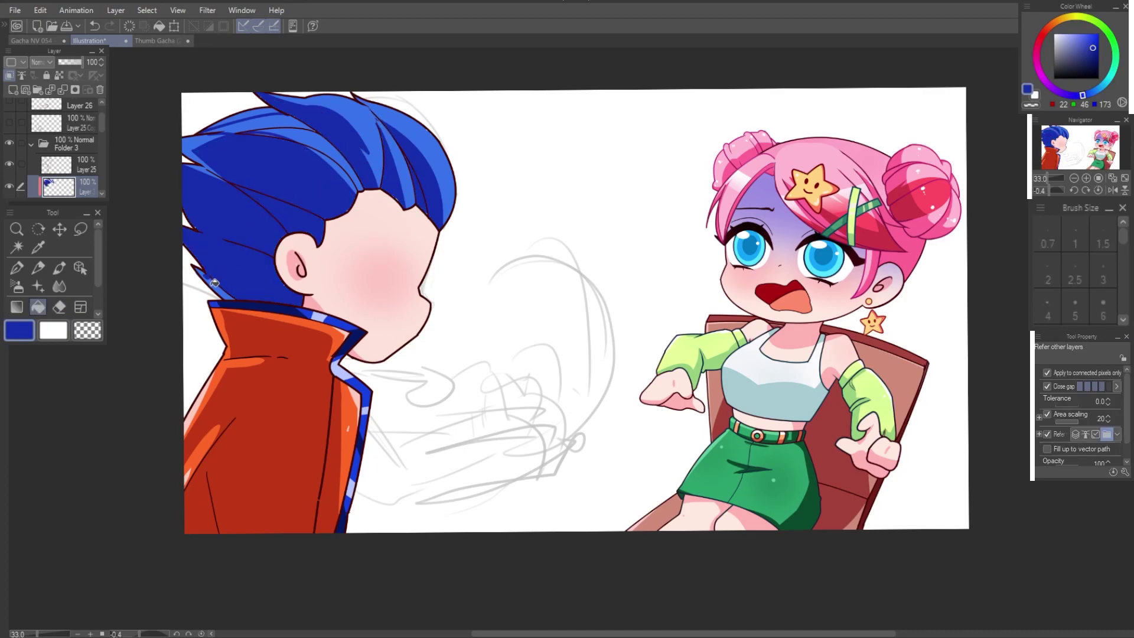
# Step: Shrink the pen and pick light blue for hair highlights
pyautogui.press('p')
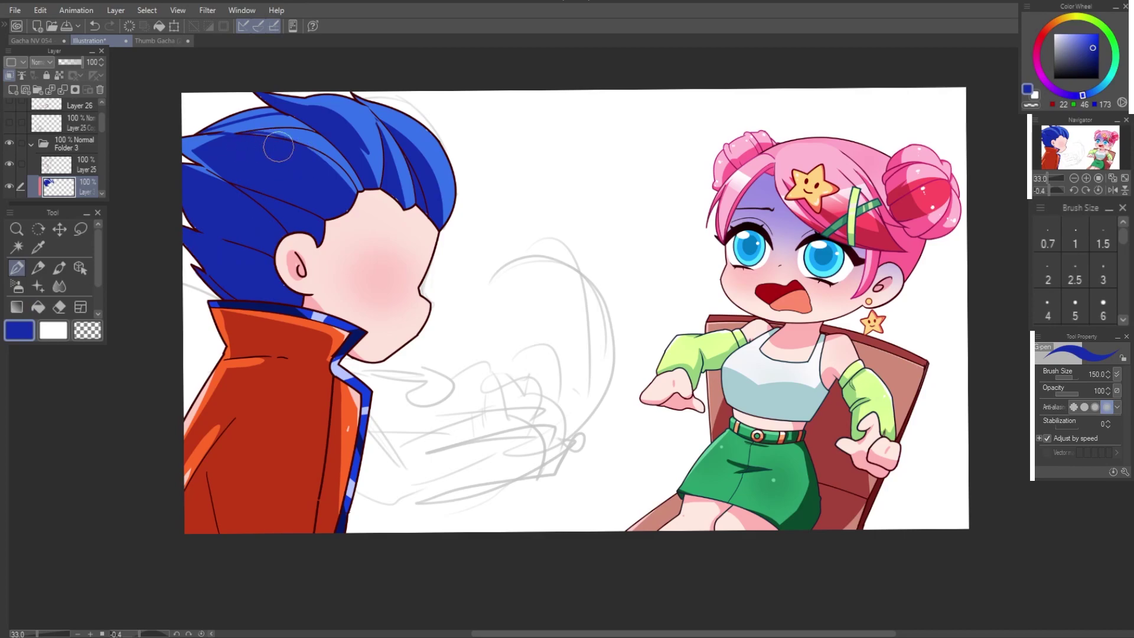
pyautogui.press('[')
pyautogui.press('[')
pyautogui.press('[')
pyautogui.press('[')
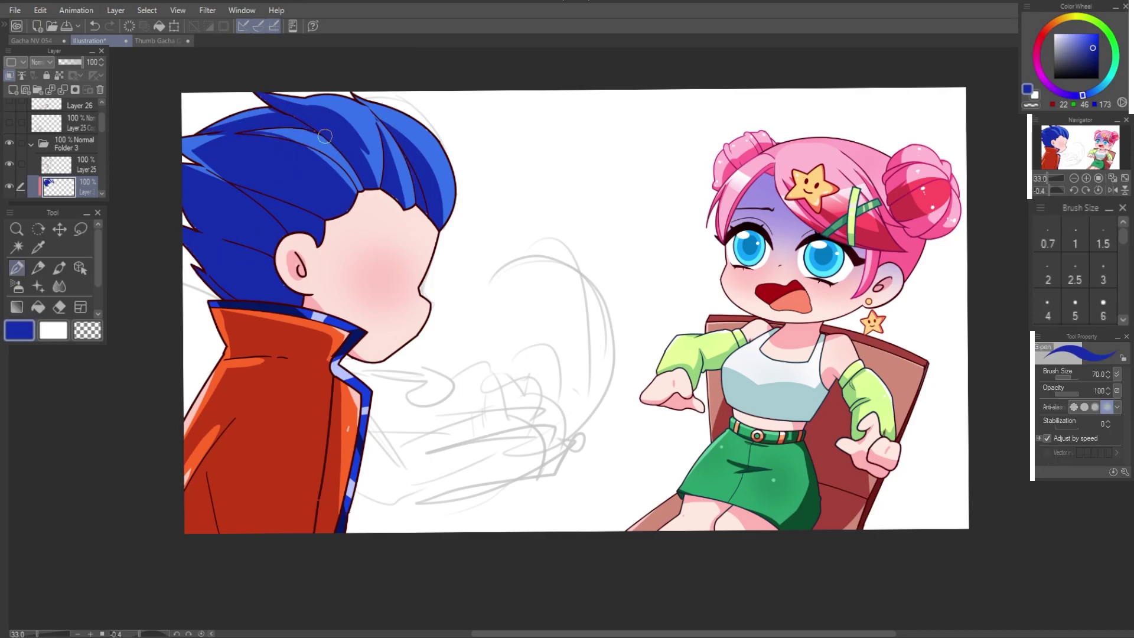
pyautogui.press('b')
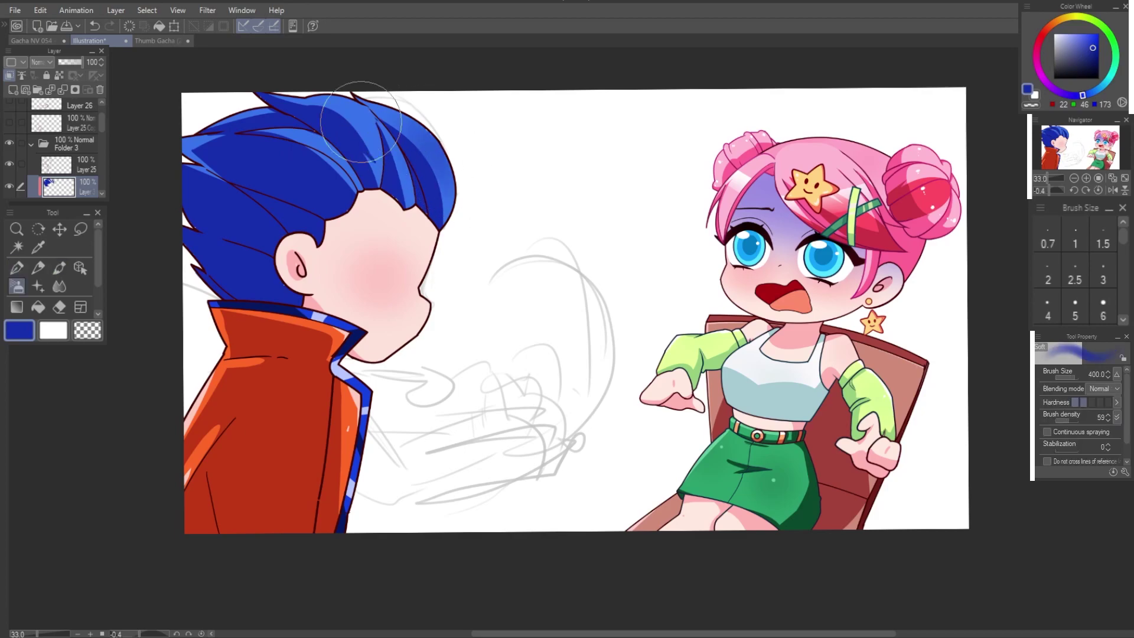
pyautogui.click(1072, 34)
pyautogui.press('p')
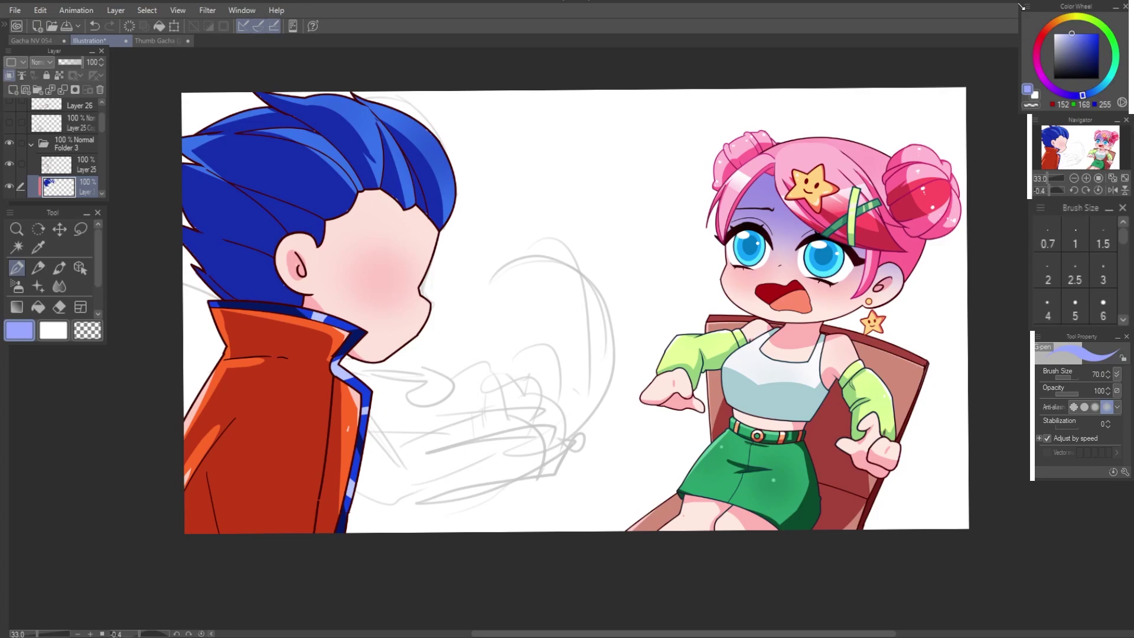
# Step: Paint light-blue highlight strokes across the top of the boy's hair on its clipped layer, undoing stray strokes
pyautogui.click(52, 26)
pyautogui.moveTo(458, 166); pyautogui.dragTo(431, 148)
pyautogui.moveTo(322, 100); pyautogui.dragTo(353, 108)
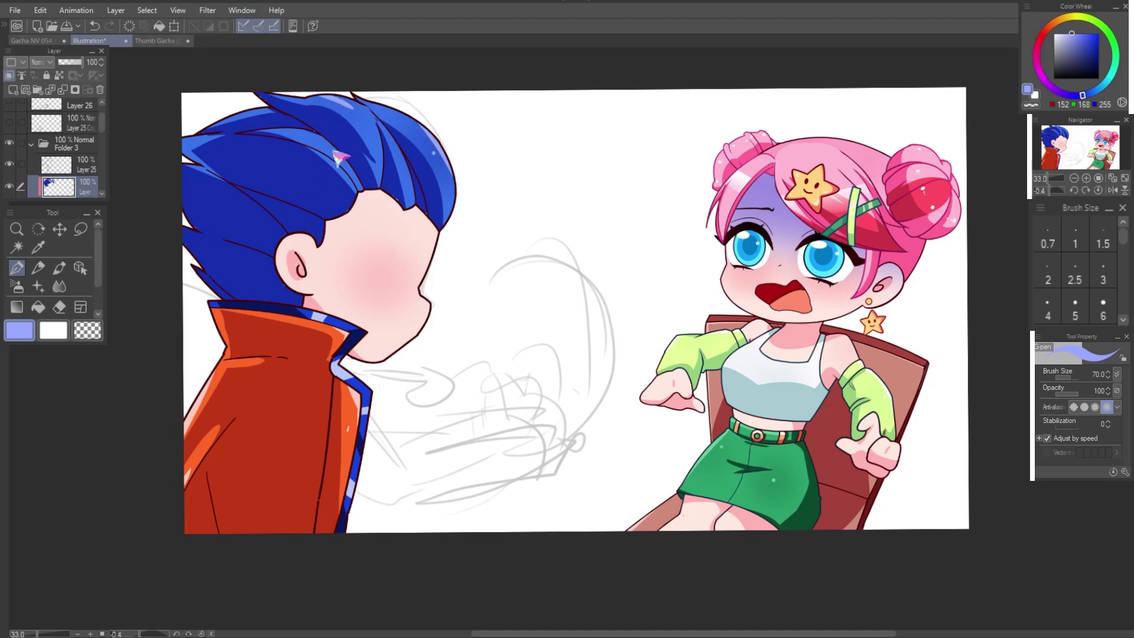
pyautogui.hotkey('ctrl', 'z')
pyautogui.scroll(-3, 65, 147)
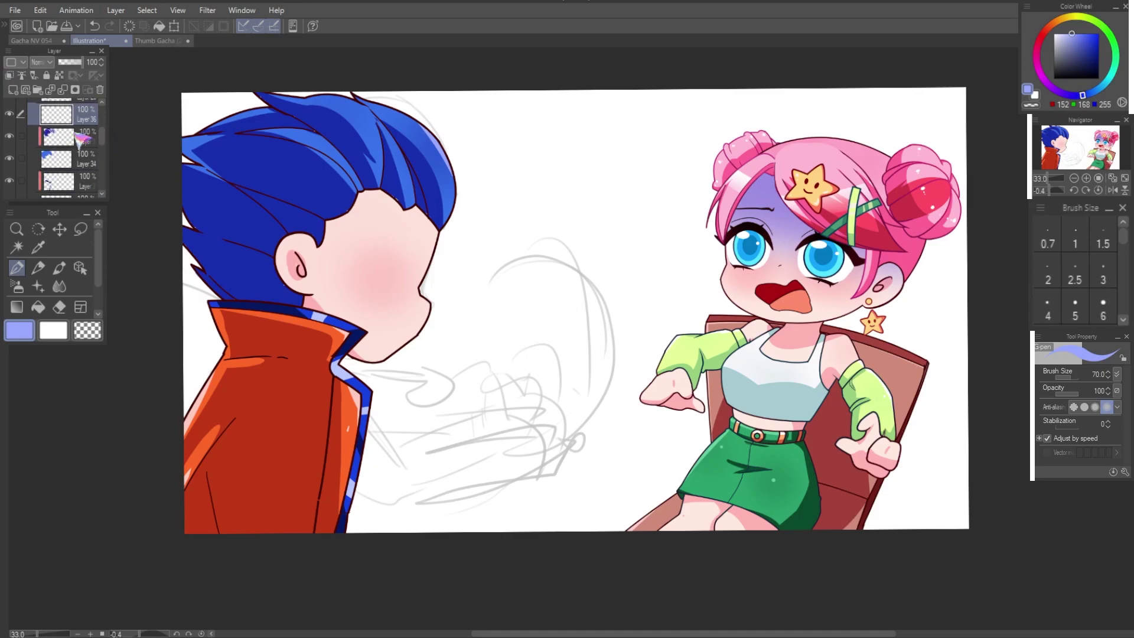
pyautogui.click(65, 135)
pyautogui.press('p')
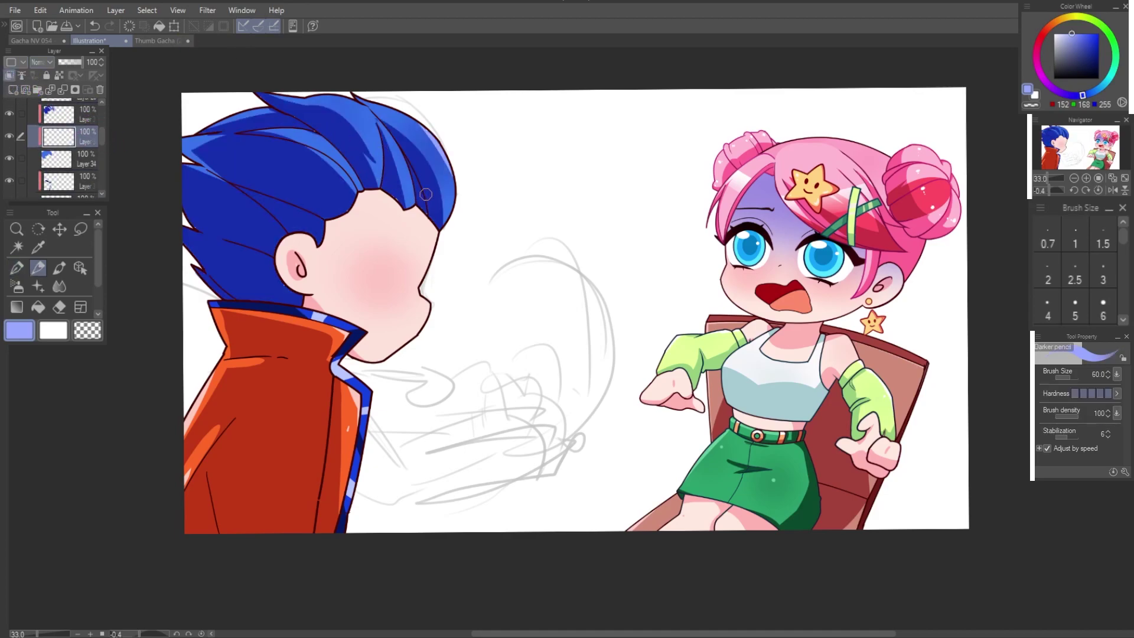
pyautogui.moveTo(467, 171); pyautogui.dragTo(366, 133)
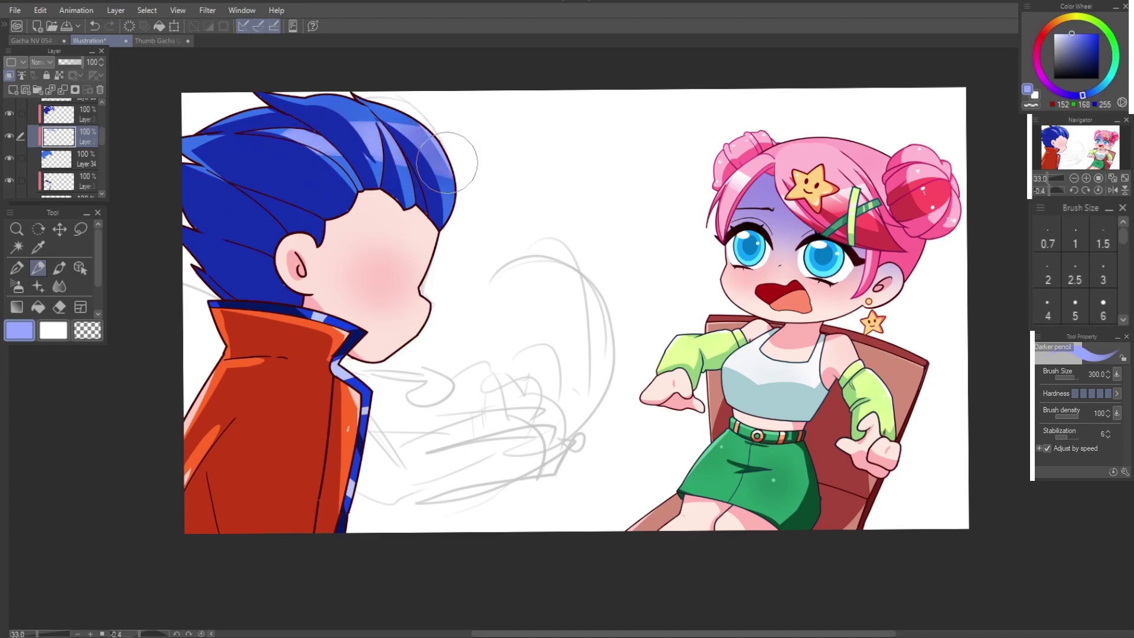
pyautogui.hotkey('ctrl', 'z')
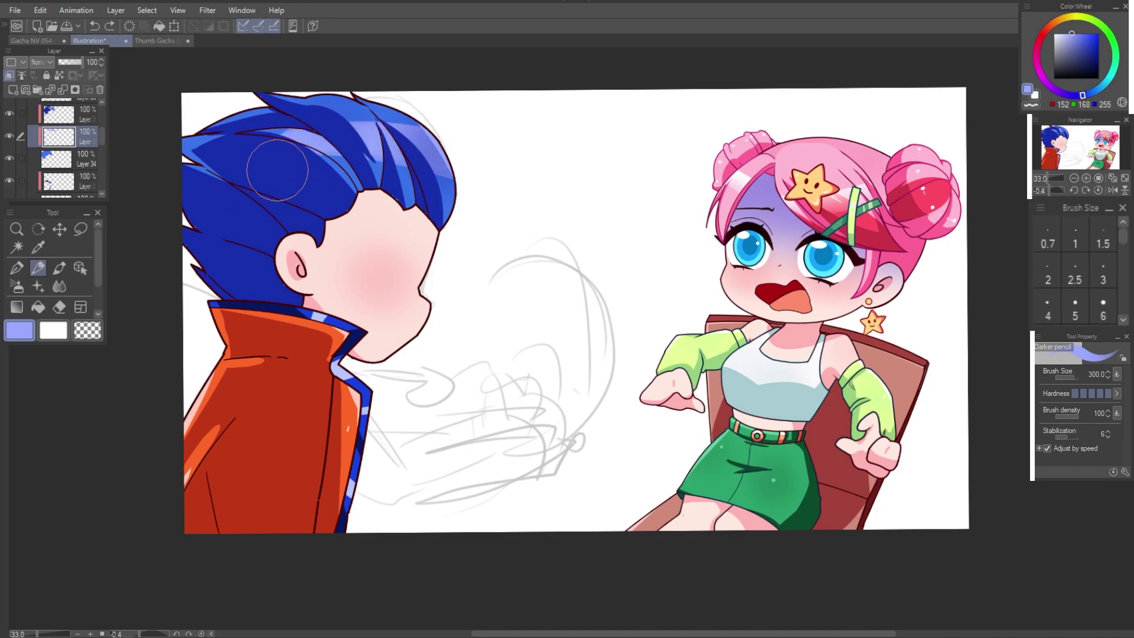
pyautogui.press('e')
pyautogui.press('e')
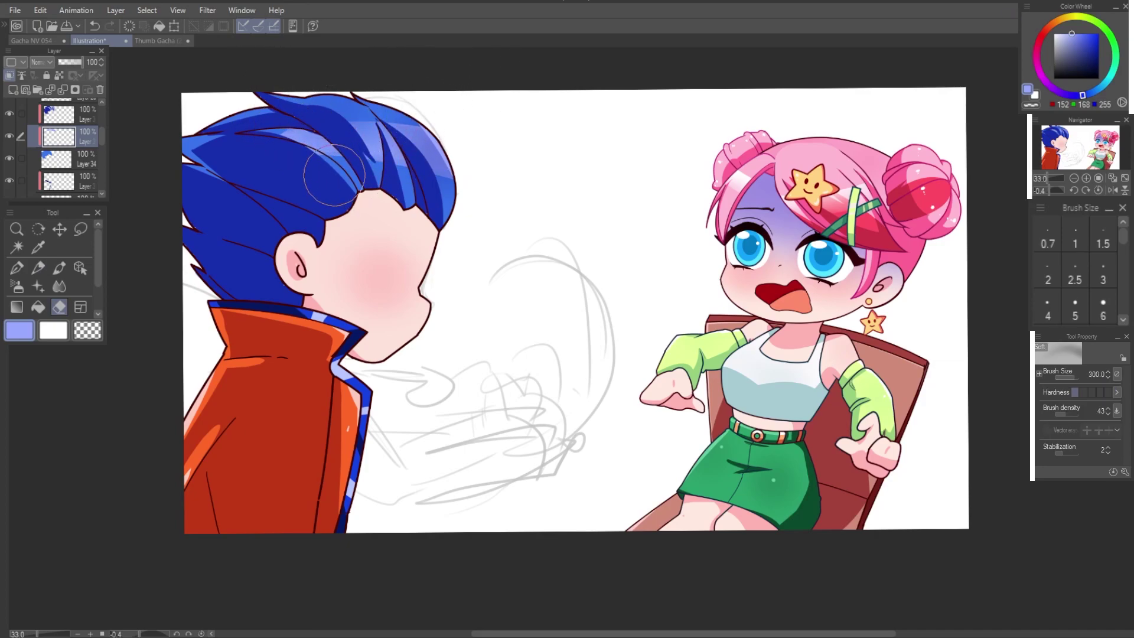
# Step: Fill the boy's line art navy, then set up a dark-red airbrush on a new layer
pyautogui.scroll(2, 104, 127)
pyautogui.click(59, 136)
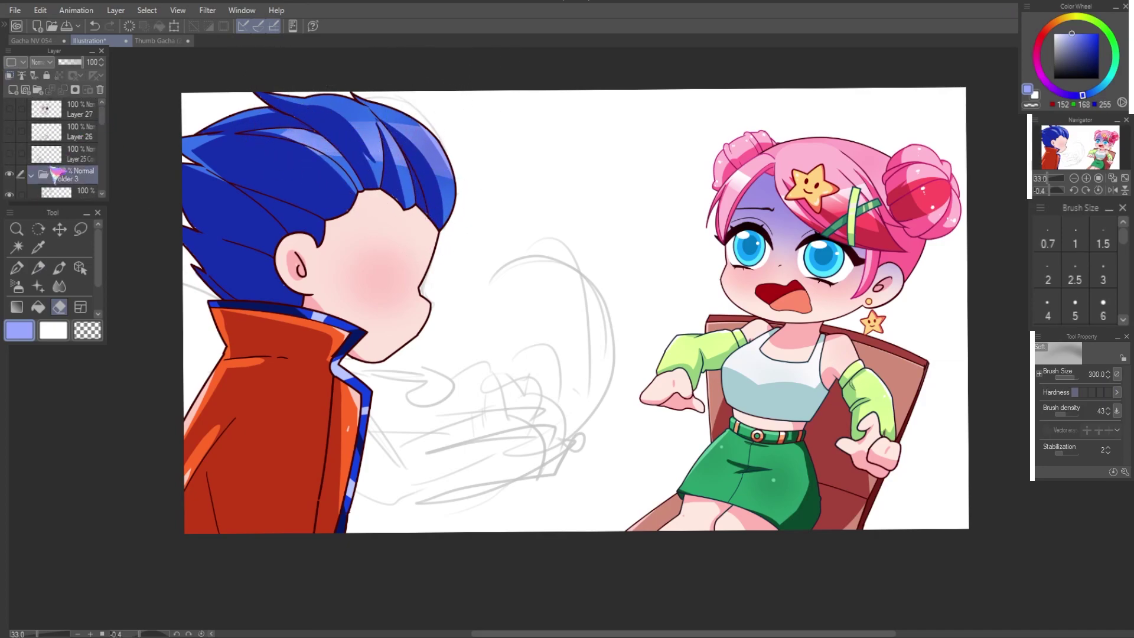
pyautogui.scroll(3, 59, 147)
pyautogui.press('g')
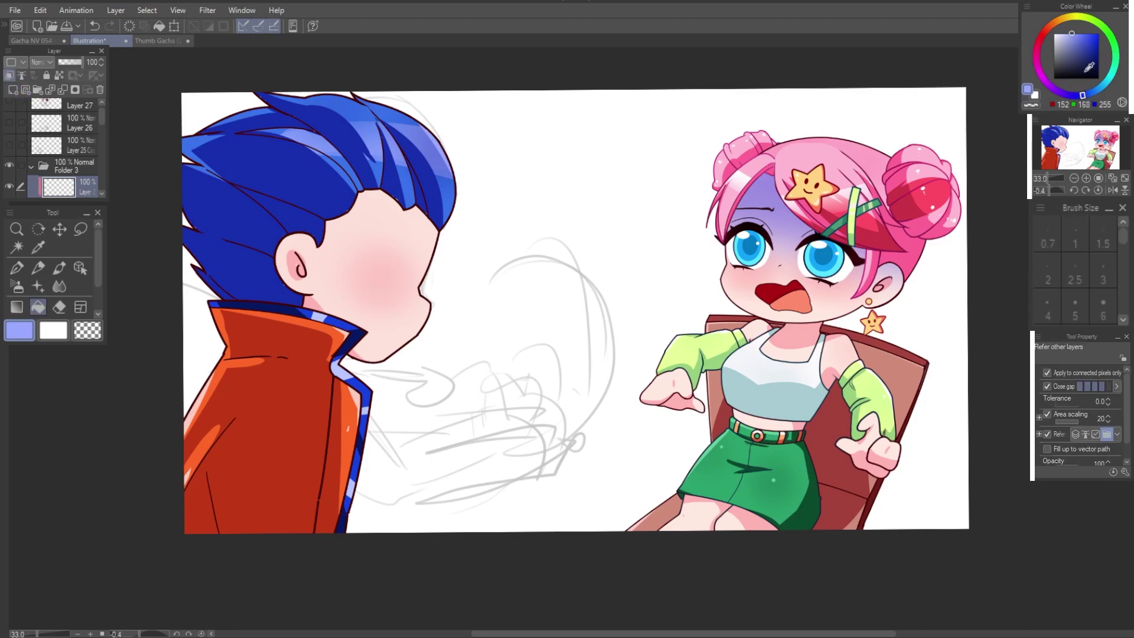
pyautogui.click(1098, 61)
pyautogui.press('g')
pyautogui.click(446, 390)
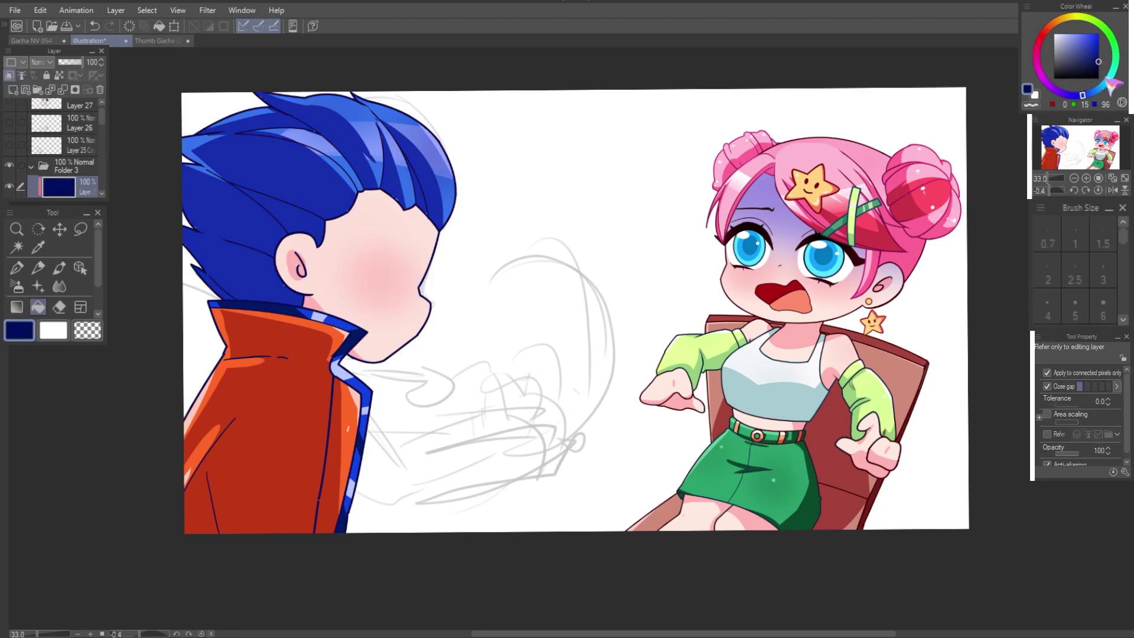
pyautogui.moveTo(1112, 85); pyautogui.dragTo(1041, 35)
pyautogui.press('b')
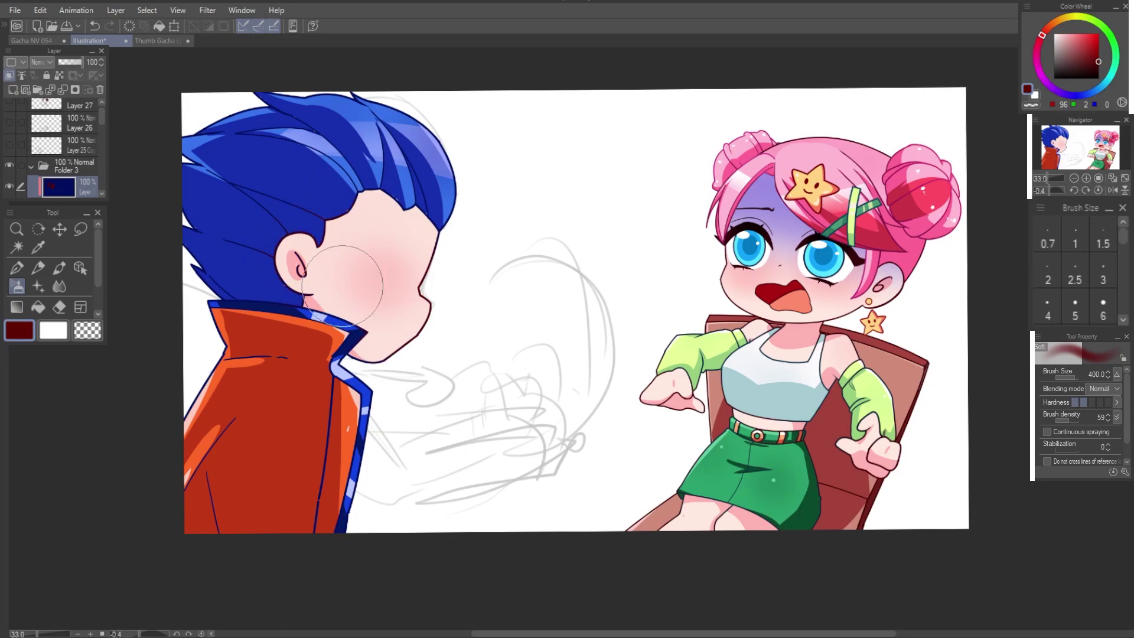
pyautogui.hotkey('ctrl', 'shift', 'n')
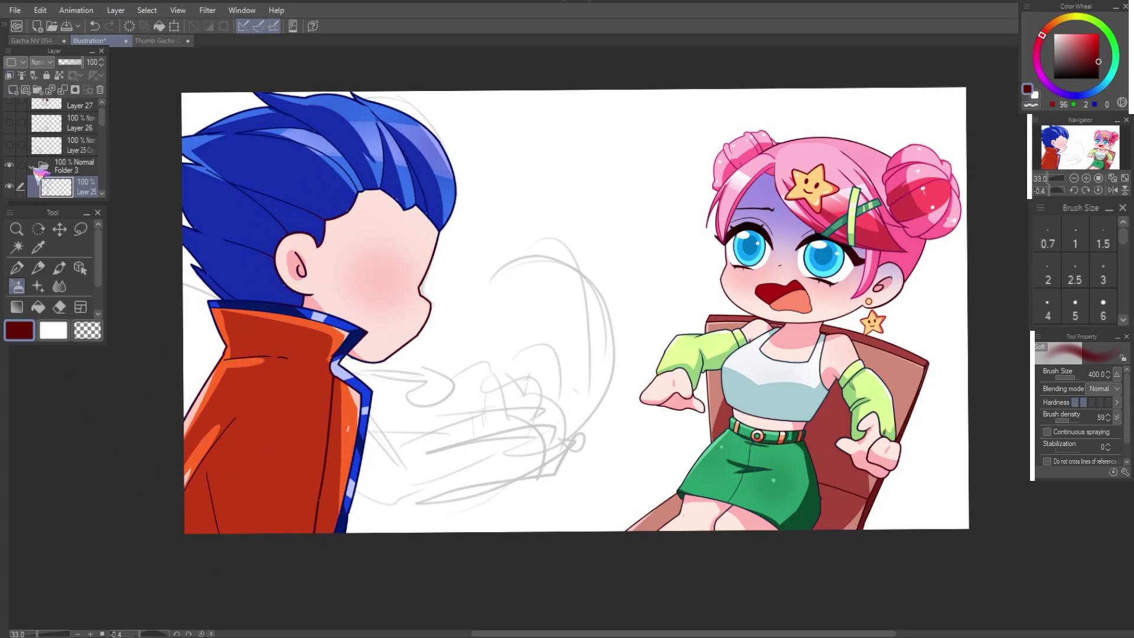
# Step: Show the hand and sleeve line art, sample the jacket orange, and draw orange strokes along the jacket edge
pyautogui.click(9, 143)
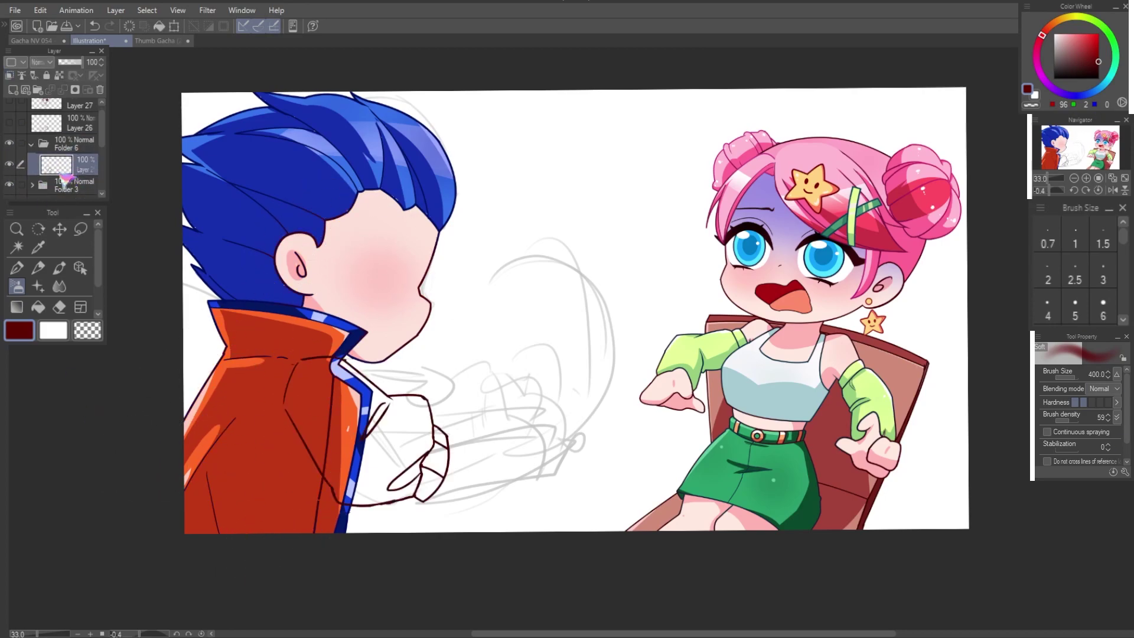
pyautogui.scroll(-1, 107, 146)
pyautogui.keyDown('alt'); pyautogui.click(293, 320); pyautogui.keyUp('alt')
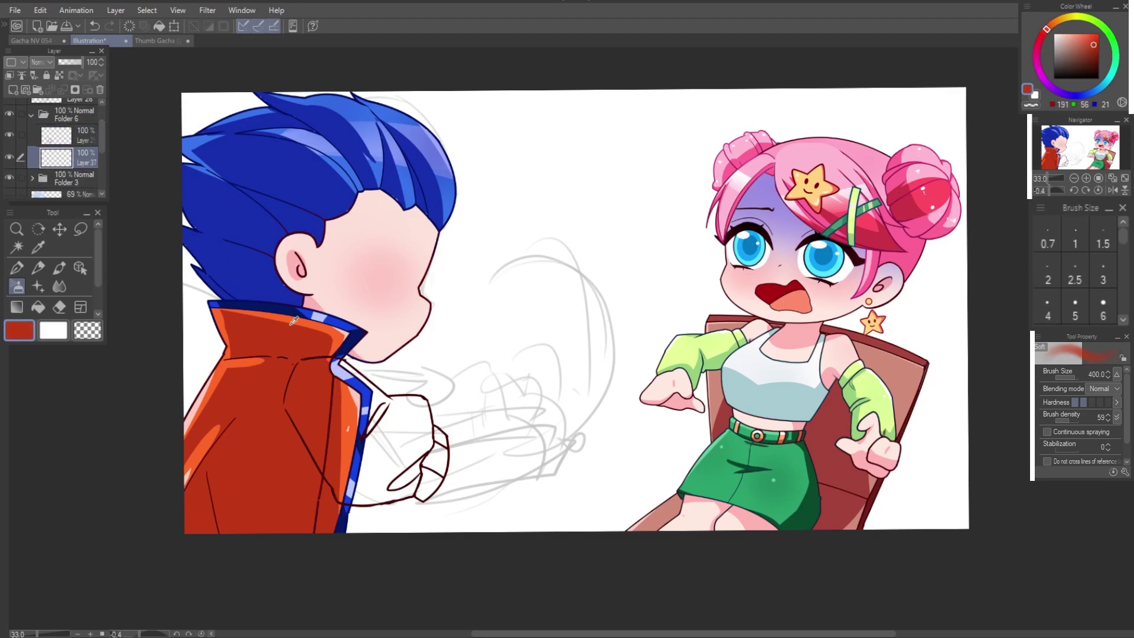
pyautogui.press('u')
pyautogui.scroll(5, 270, 356)
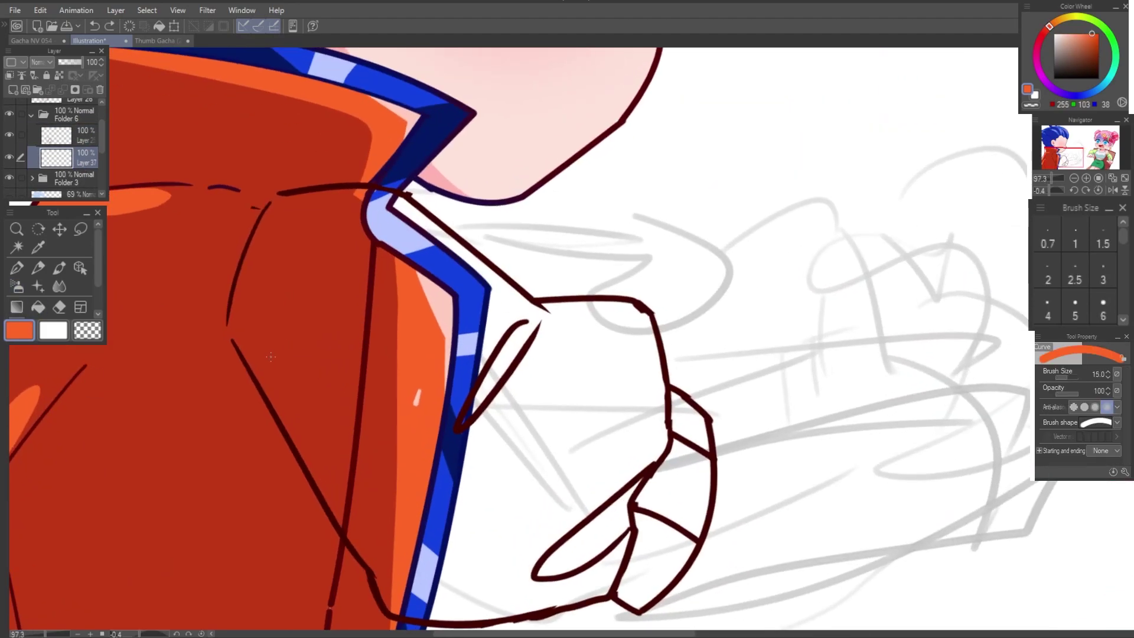
pyautogui.moveTo(231, 307); pyautogui.dragTo(238, 352)
pyautogui.moveTo(289, 195); pyautogui.dragTo(263, 210)
# Step: Fill the sleeve and fist orange, undoing a whole-canvas fill and covering white knuckle gaps
pyautogui.press('g')
pyautogui.press('g')
pyautogui.click(304, 349)
pyautogui.hotkey('ctrl', 'z')
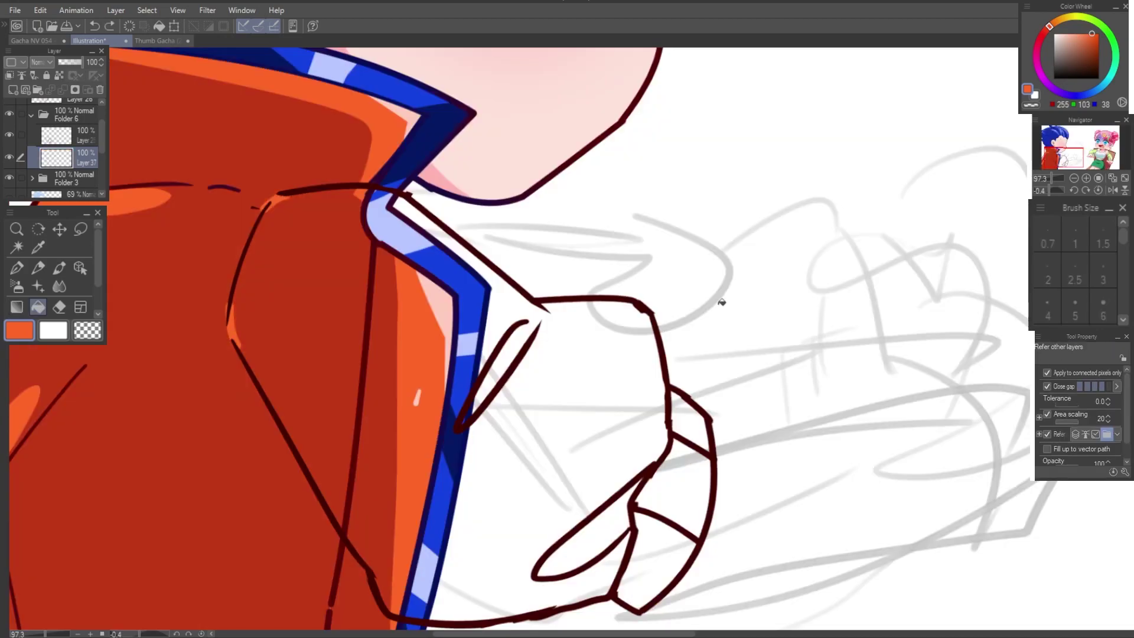
pyautogui.click(511, 458)
pyautogui.moveTo(690, 418); pyautogui.dragTo(656, 561)
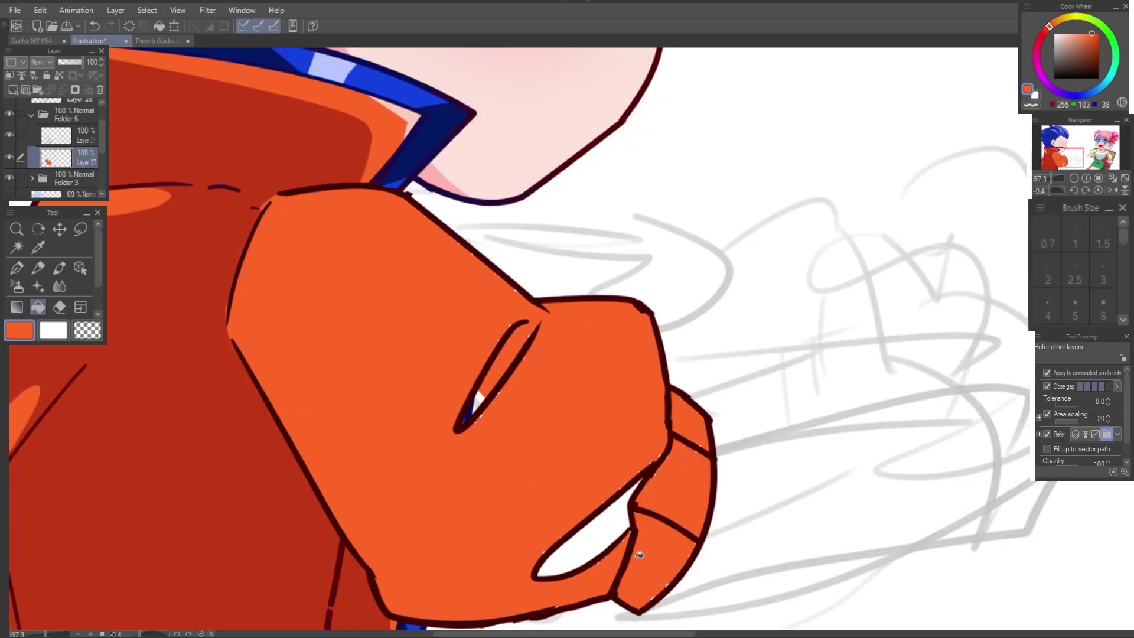
pyautogui.click(591, 532)
pyautogui.press('p')
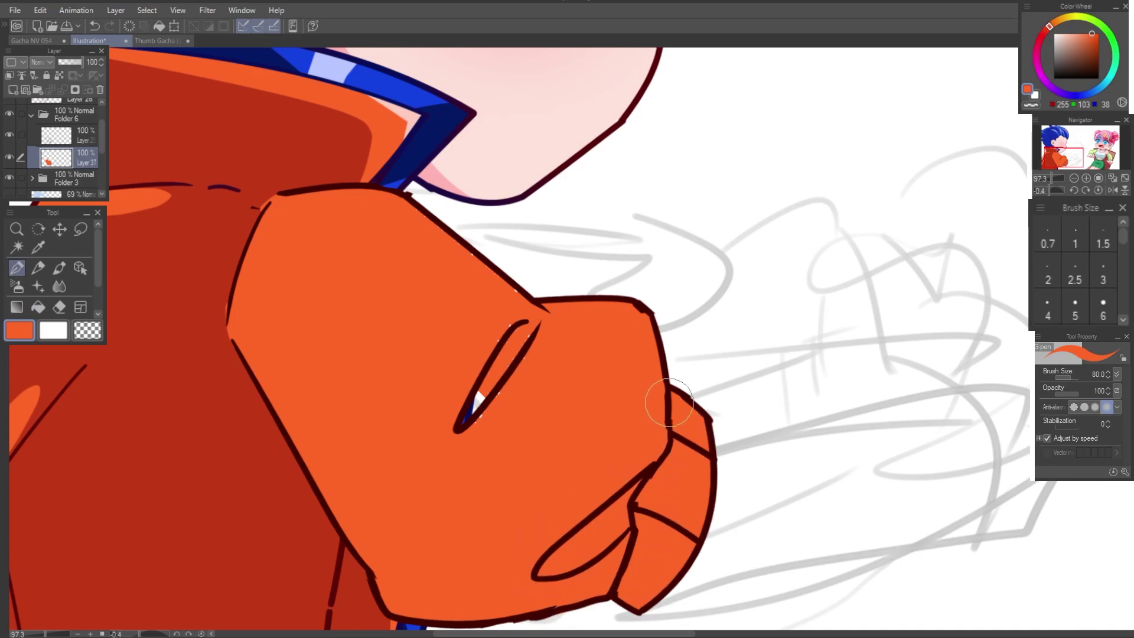
pyautogui.moveTo(472, 410)
pyautogui.mouseDown()
pyautogui.moveTo(520, 354)
pyautogui.moveTo(587, 408)
pyautogui.moveTo(447, 267)
pyautogui.mouseUp()
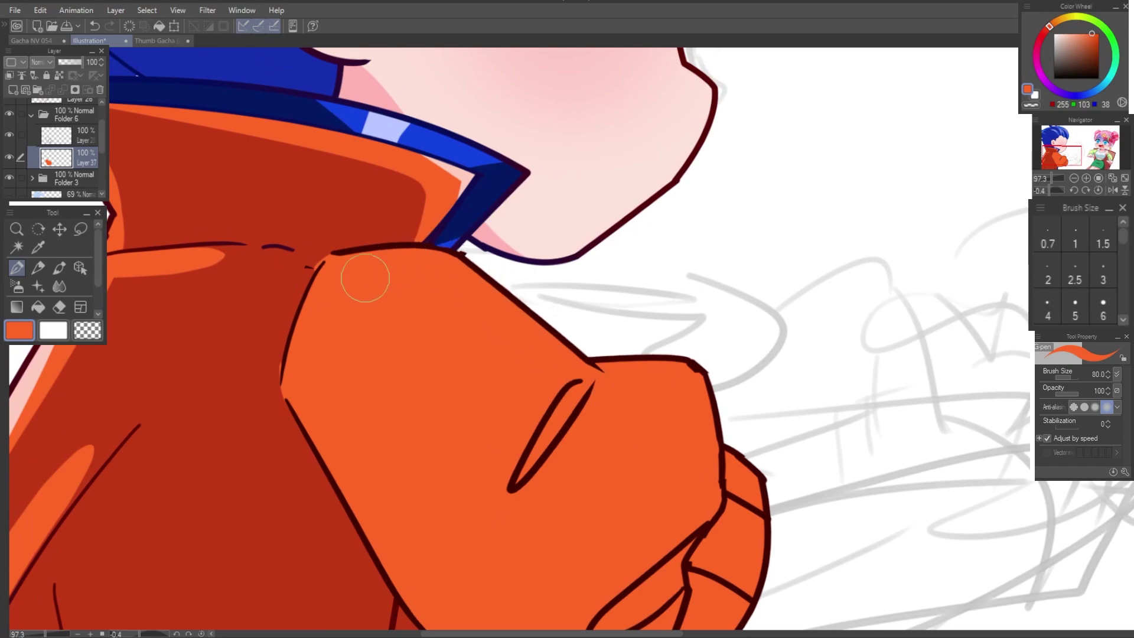
pyautogui.press('e')
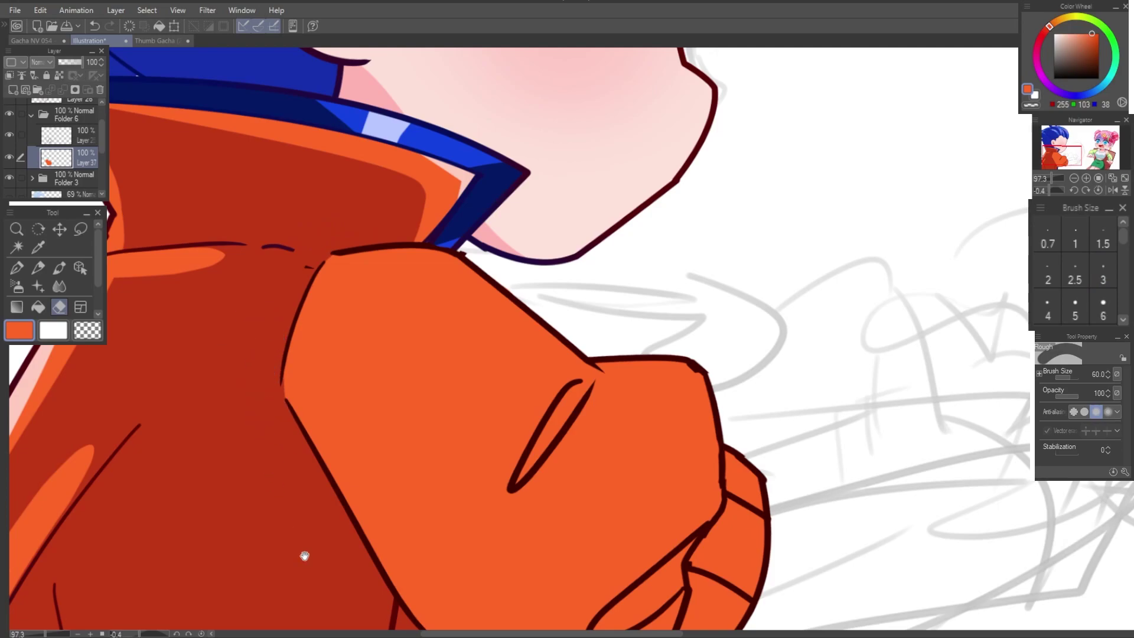
pyautogui.moveTo(304, 556); pyautogui.dragTo(163, 295)
# Step: On a new clipped layer, draw a shadow line and fill the sleeve and fist shadows dark red
pyautogui.scroll(-3, 486, 413)
pyautogui.click(13, 89)
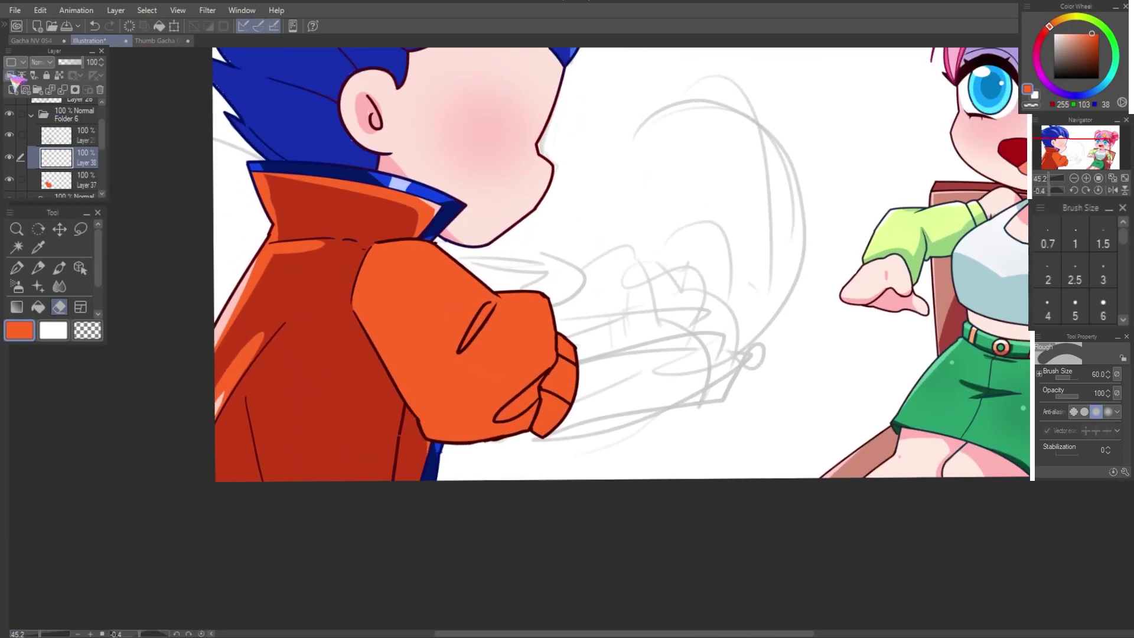
pyautogui.keyDown('alt'); pyautogui.click(333, 415); pyautogui.keyUp('alt')
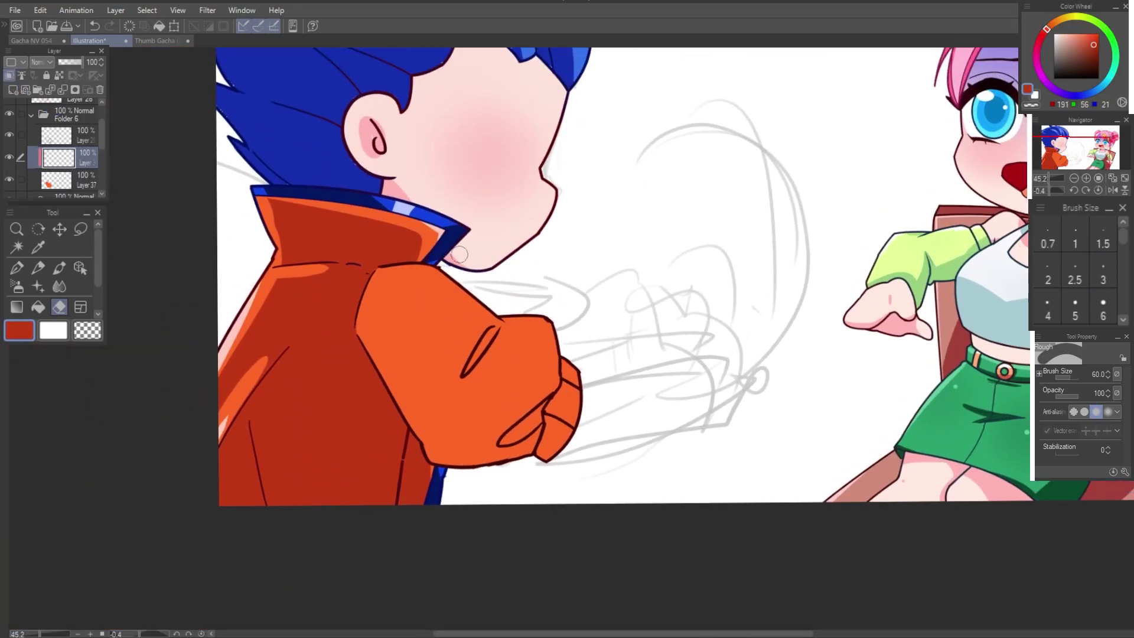
pyautogui.press('p')
pyautogui.moveTo(453, 363); pyautogui.dragTo(465, 365)
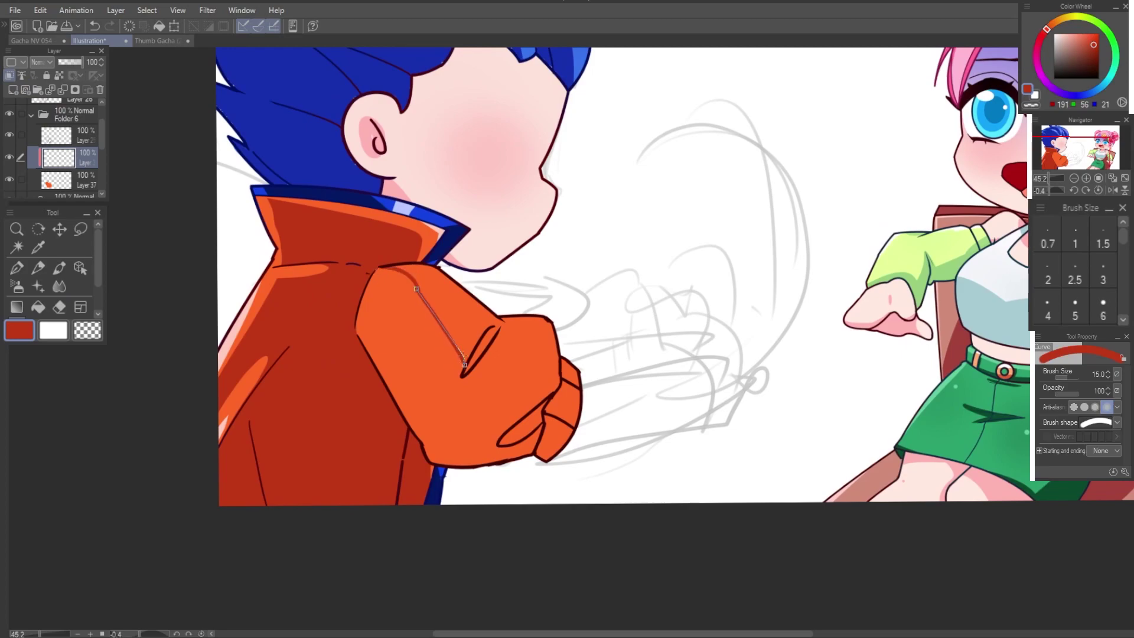
pyautogui.click(565, 382)
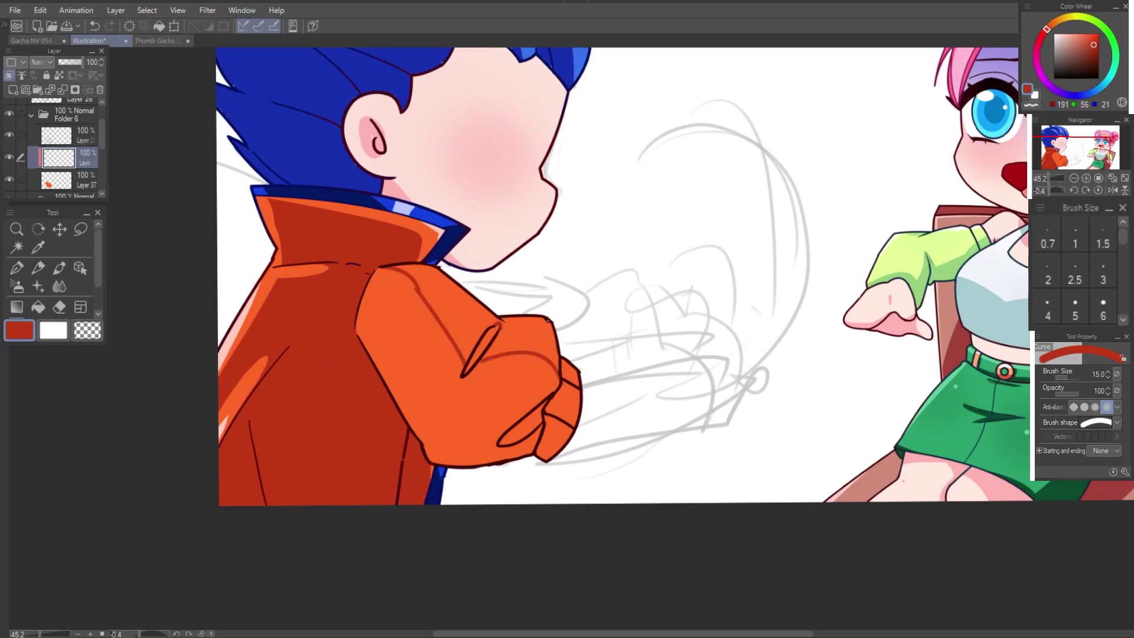
pyautogui.press('g')
pyautogui.click(519, 366)
pyautogui.click(560, 401)
pyautogui.click(570, 372)
pyautogui.click(550, 437)
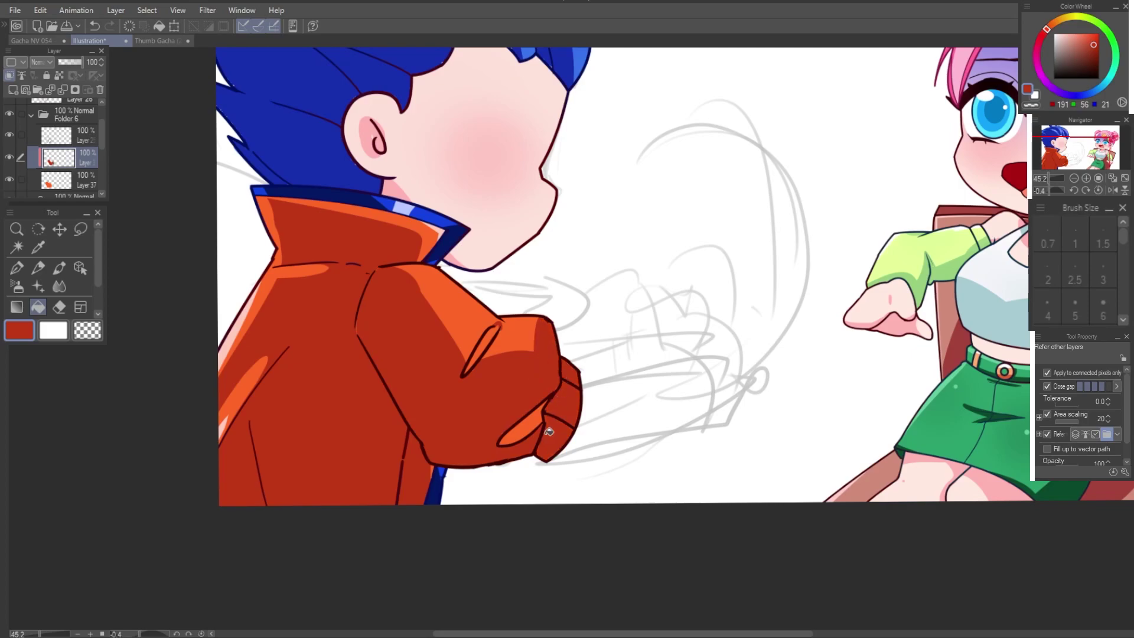
pyautogui.click(484, 340)
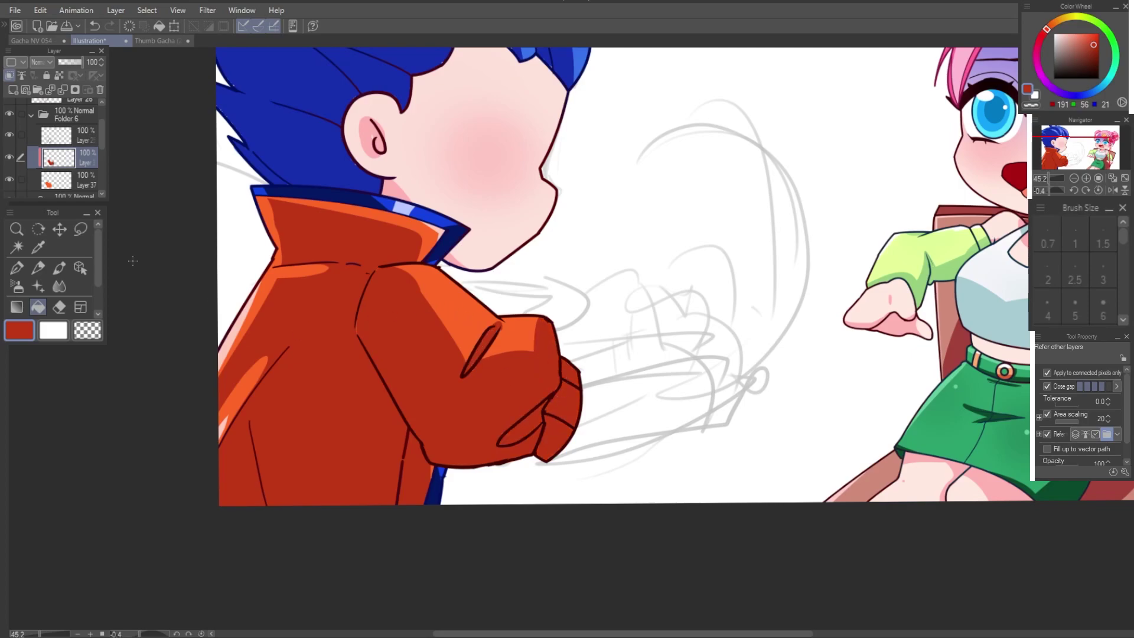
# Step: Add a new layer and dot small pale pink highlights on the sleeve
pyautogui.hotkey('ctrl', 'shift', 'n')
pyautogui.keyDown('alt'); pyautogui.click(246, 317); pyautogui.keyUp('alt')
pyautogui.press('p')
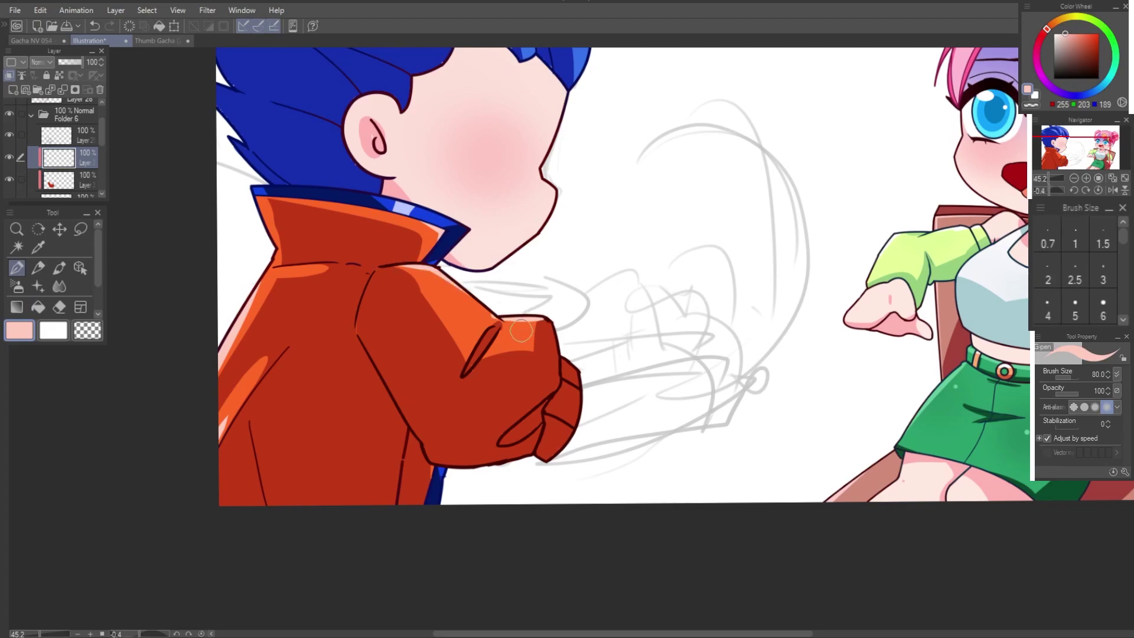
pyautogui.click(31, 115)
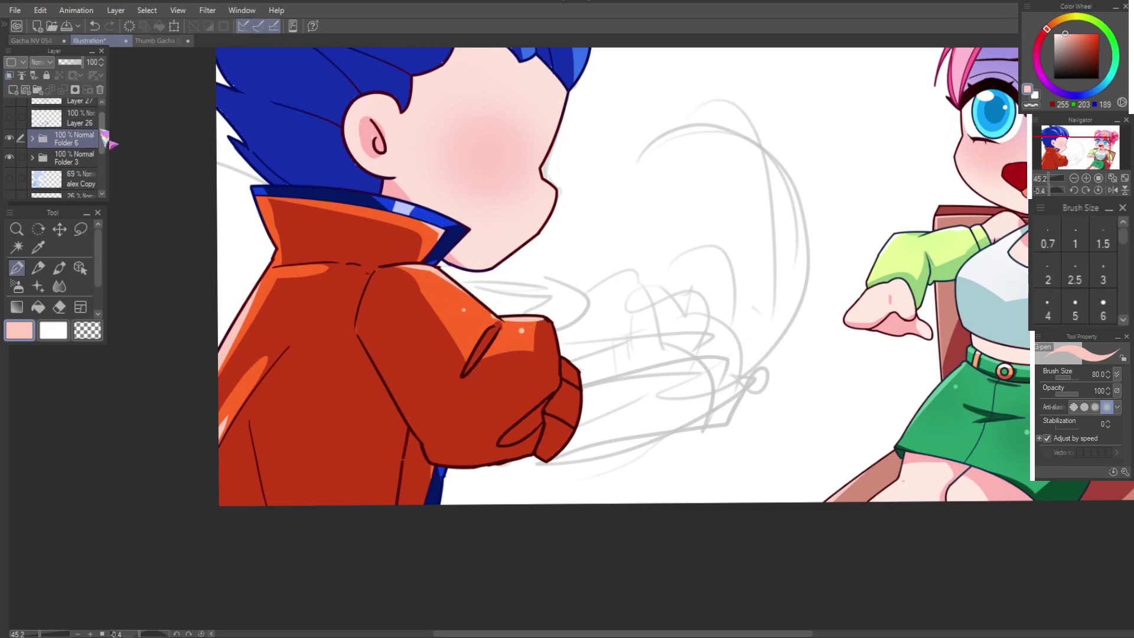
# Step: Show the arm line art in its own folder and fill the outstretched arm and hand with skin colour
pyautogui.click(9, 132)
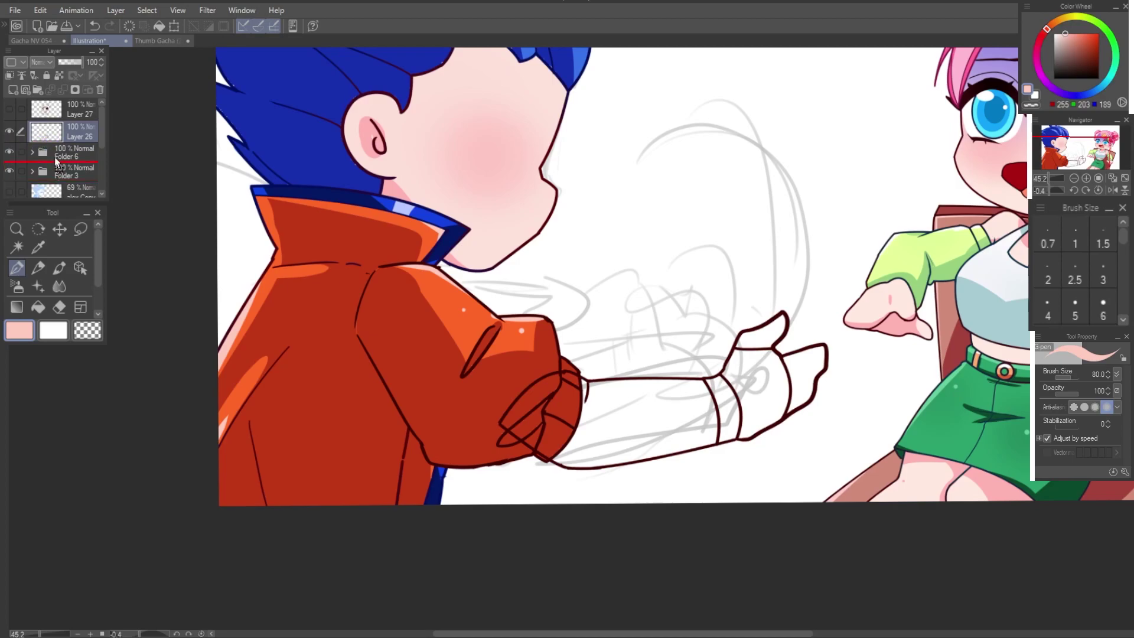
pyautogui.moveTo(56, 161); pyautogui.dragTo(56, 163)
pyautogui.hotkey('ctrl', 'shift', 'n')
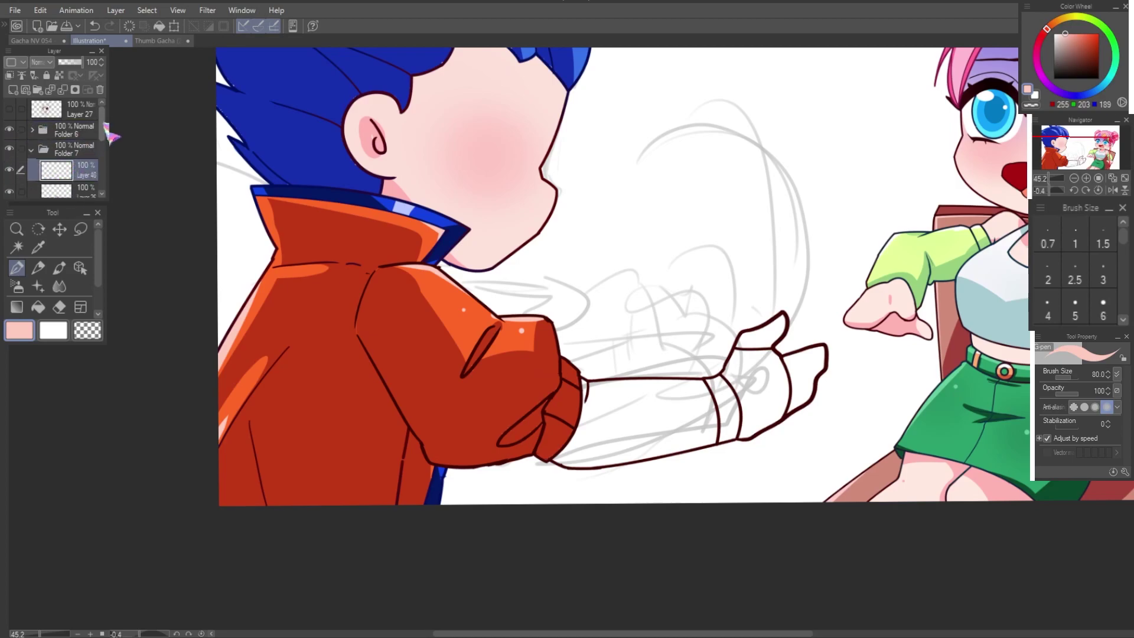
pyautogui.scroll(-3, 71, 147)
pyautogui.press('g')
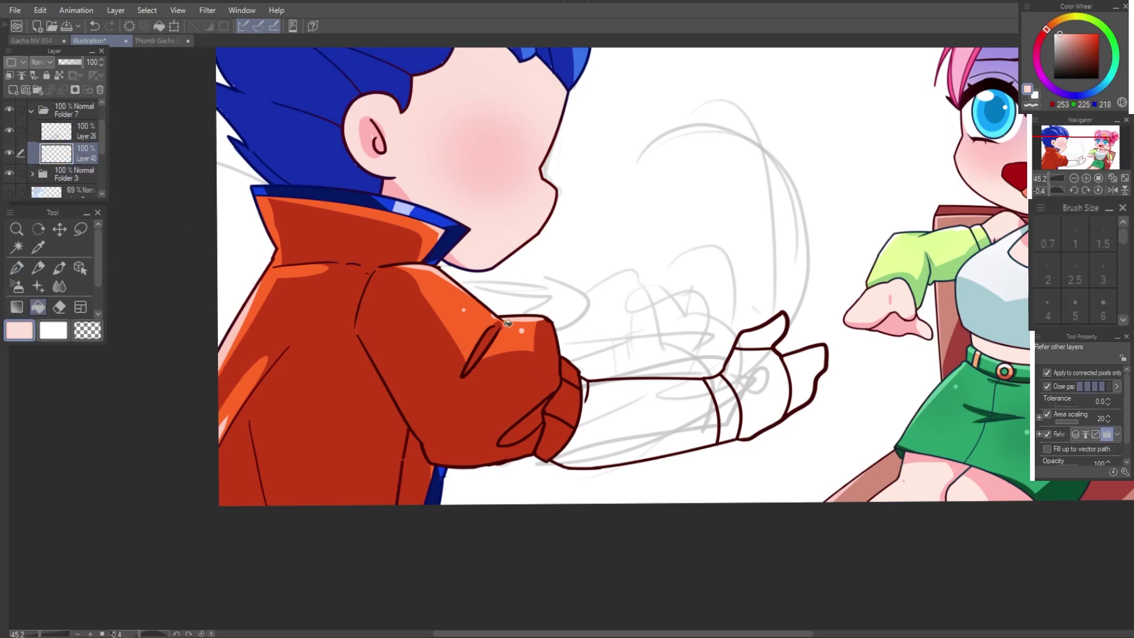
pyautogui.click(643, 405)
pyautogui.click(762, 331)
pyautogui.click(803, 378)
pyautogui.click(13, 89)
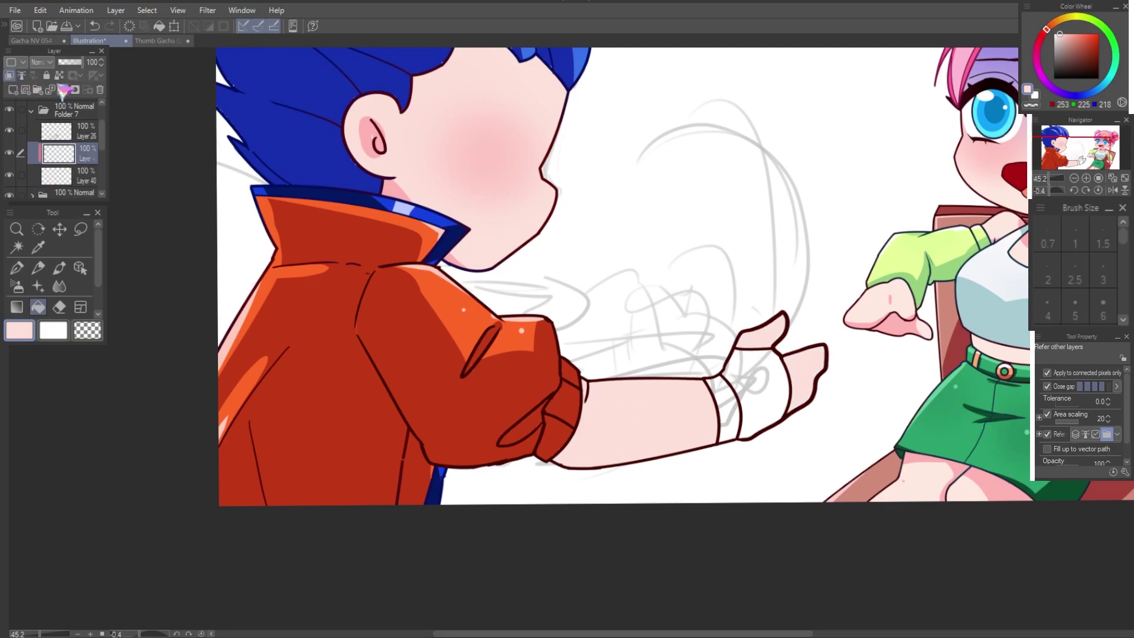
# Step: Draw a pink line along the forearm's underside and fill the area below it pink
pyautogui.keyDown('alt'); pyautogui.click(455, 157); pyautogui.keyUp('alt')
pyautogui.press('b')
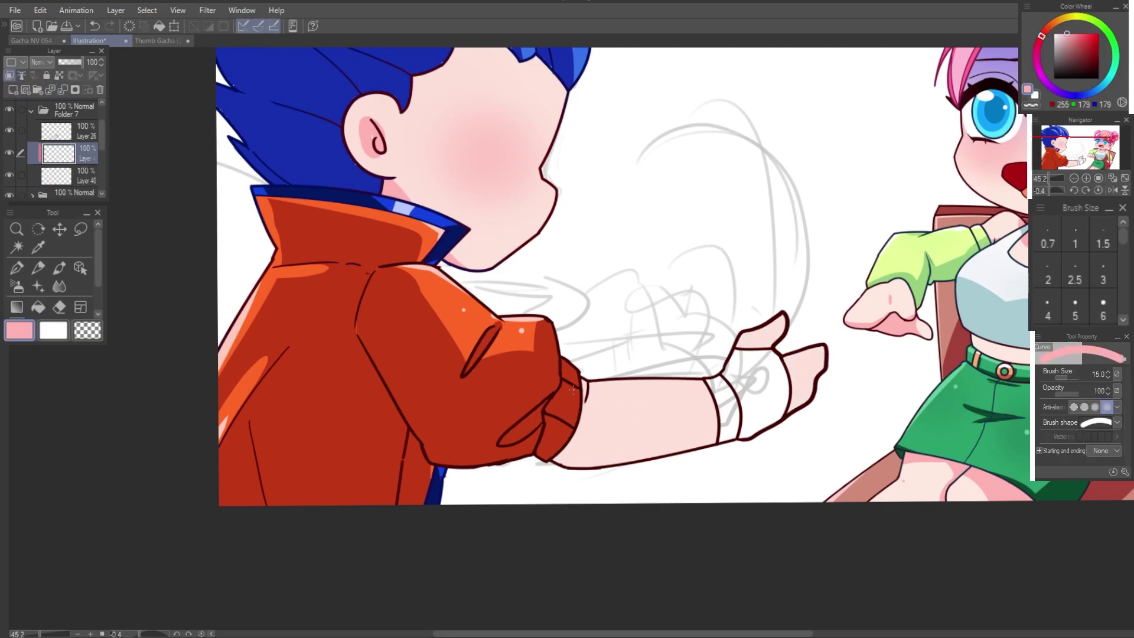
pyautogui.moveTo(585, 400); pyautogui.dragTo(716, 415)
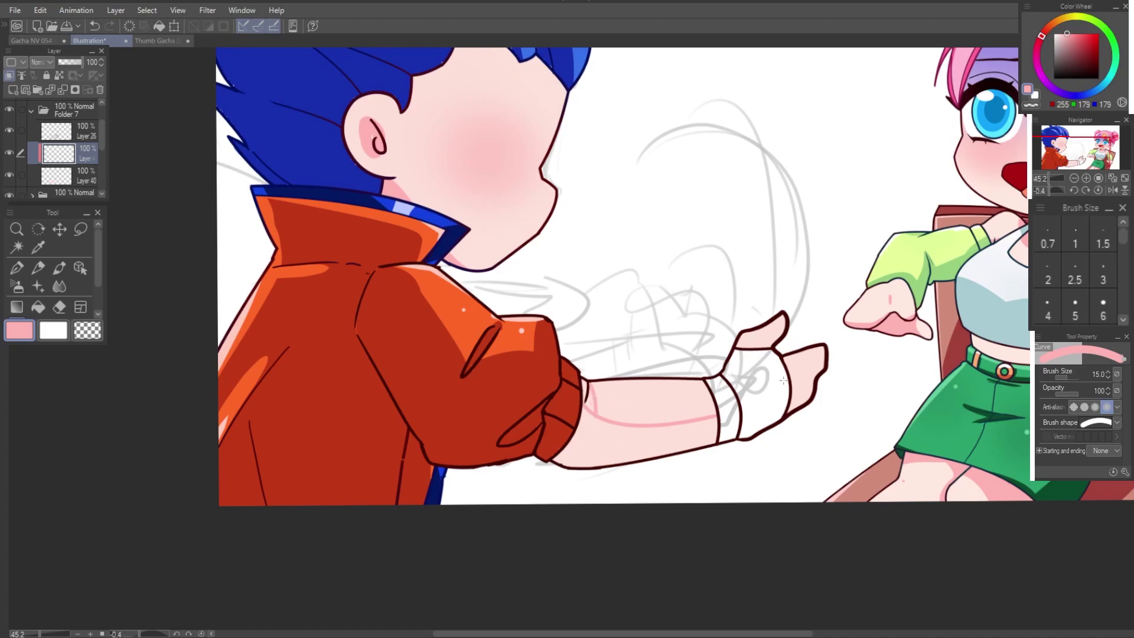
pyautogui.hotkey('ctrl', 'z')
pyautogui.press('g')
pyautogui.click(592, 404)
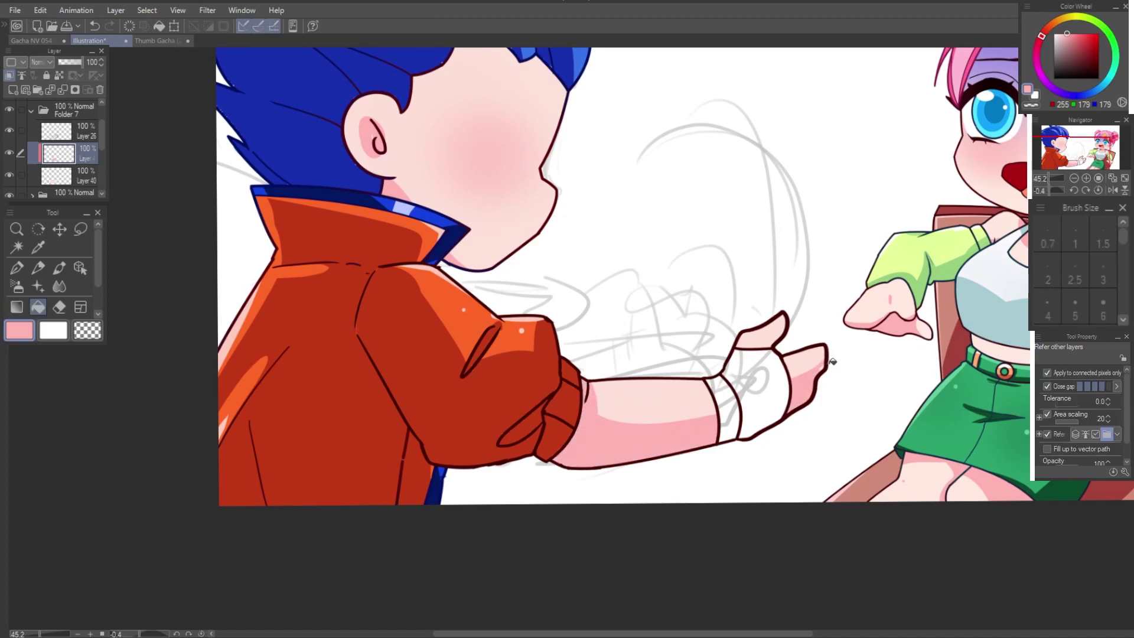
pyautogui.press('p')
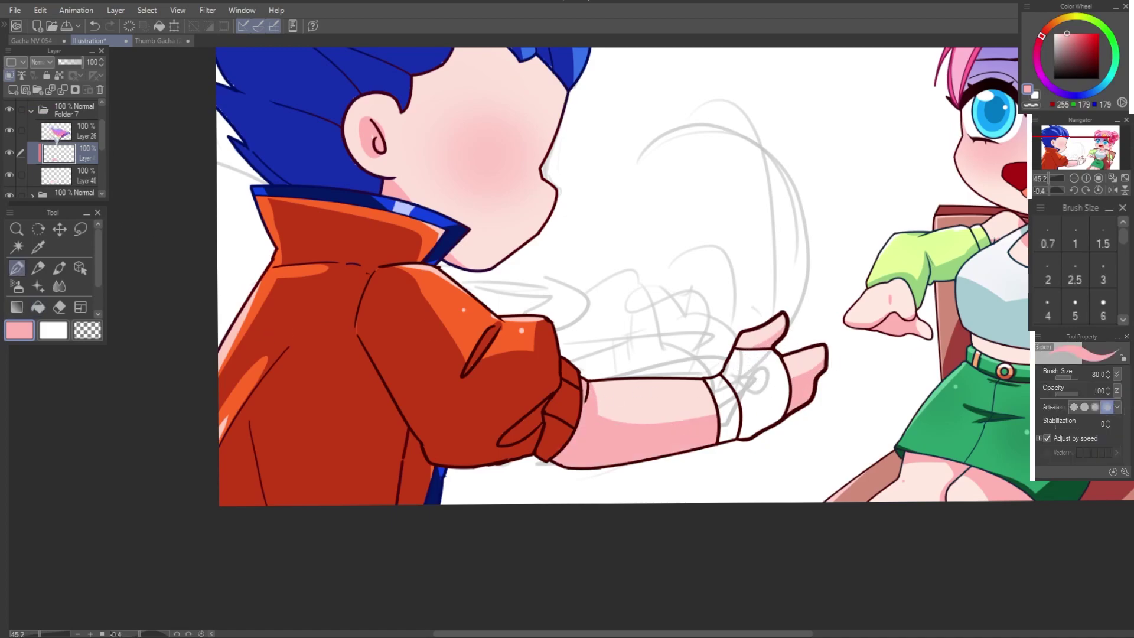
# Step: Check the reference thumbnail and fill the boy's glove dark navy
pyautogui.click(155, 41)
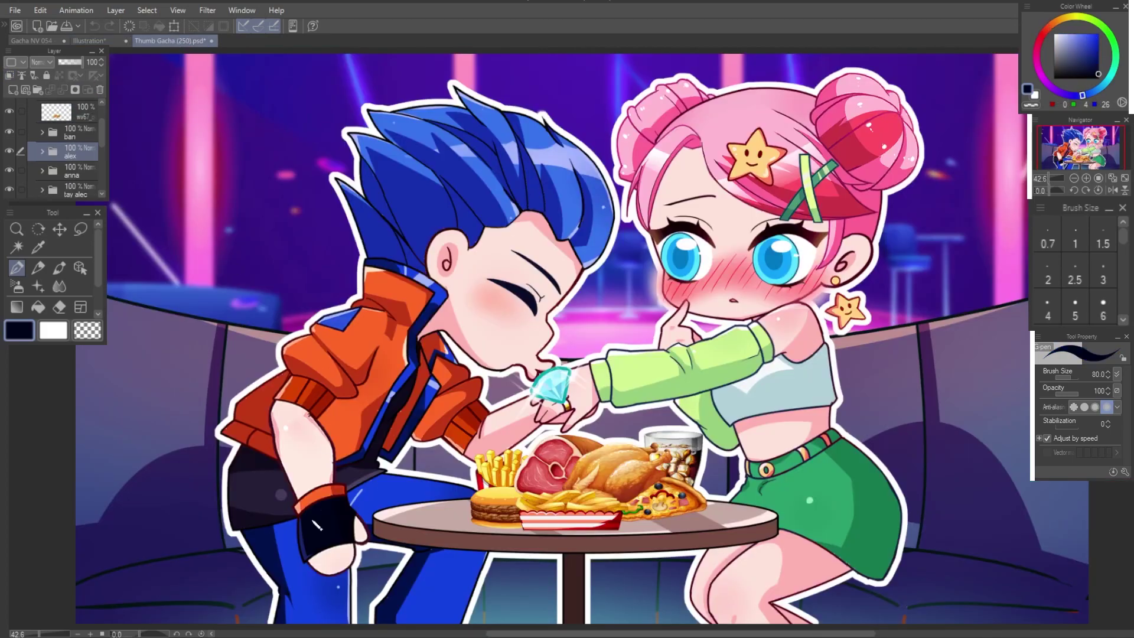
pyautogui.click(95, 40)
pyautogui.press('g')
pyautogui.click(757, 413)
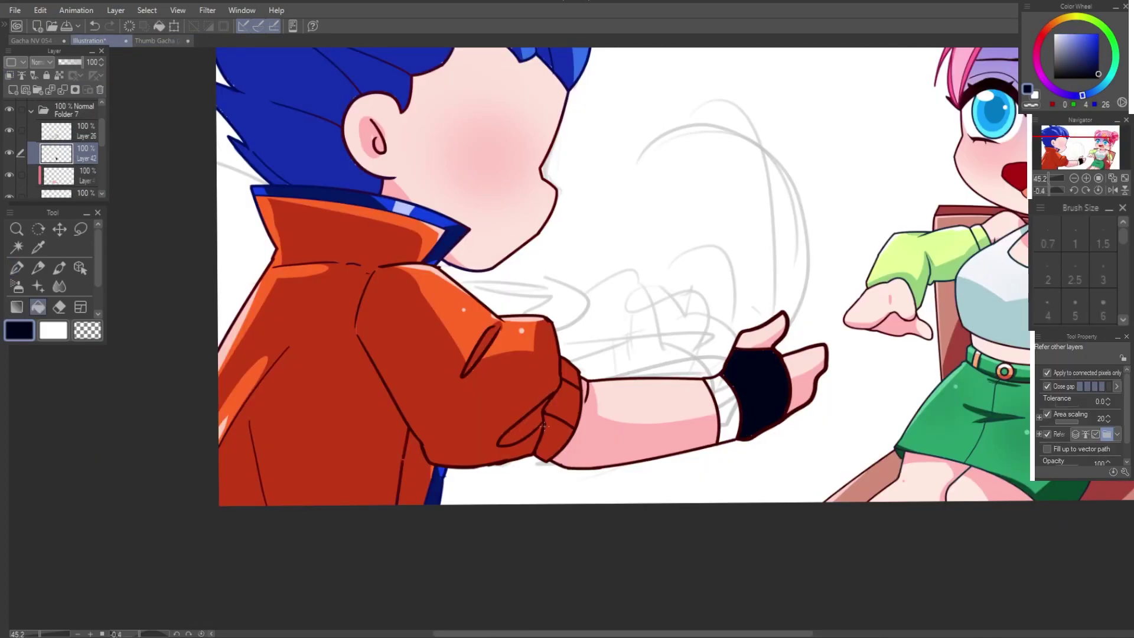
pyautogui.click(155, 40)
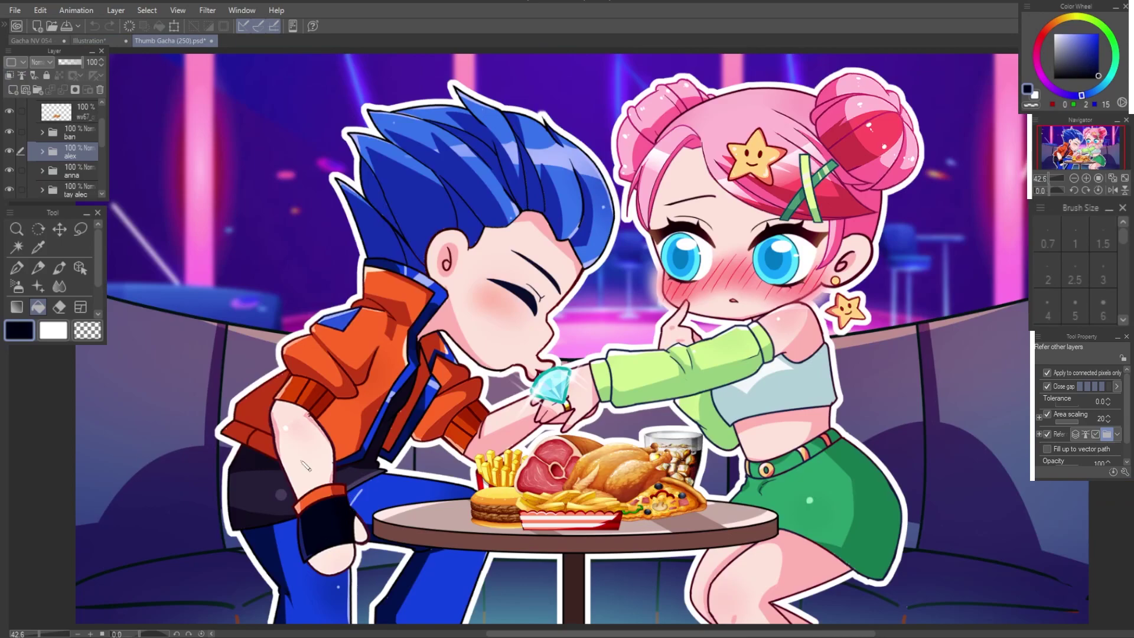
pyautogui.click(89, 40)
pyautogui.press('p')
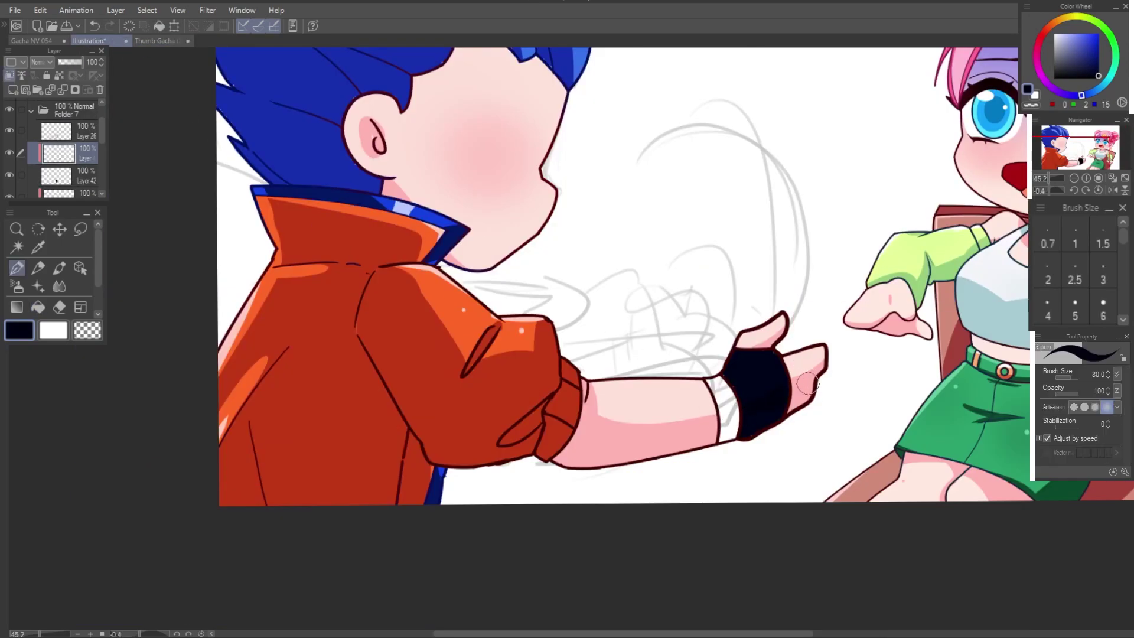
pyautogui.click(1076, 60)
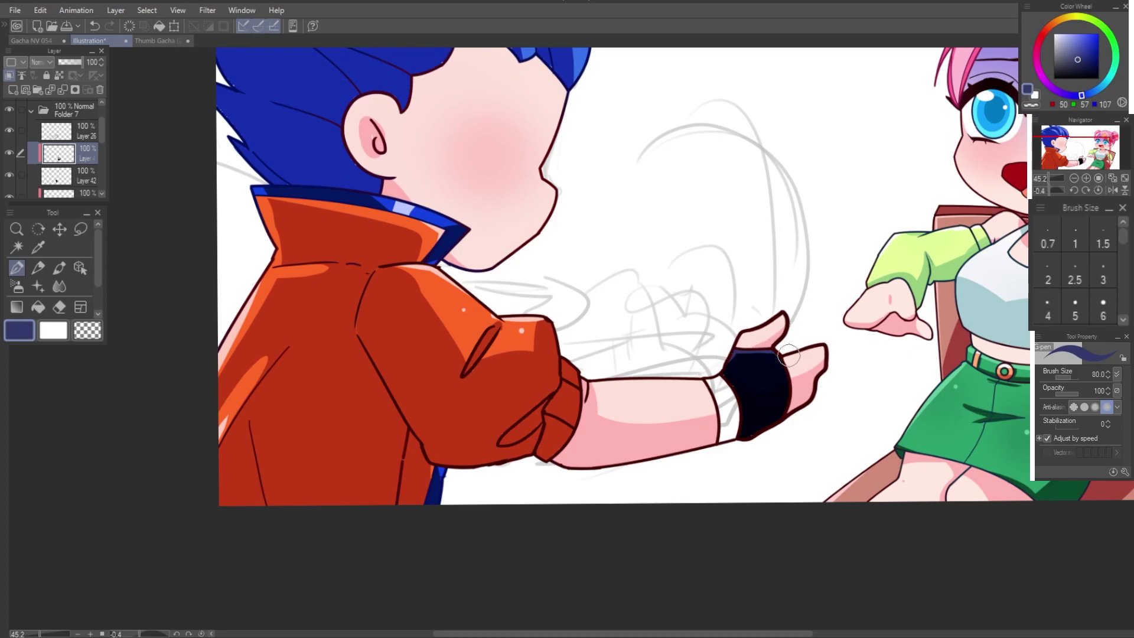
# Step: Fill the wristband orange and shade its right edge dark red on a new clipped layer
pyautogui.keyDown('alt'); pyautogui.click(455, 306); pyautogui.keyUp('alt')
pyautogui.press('g')
pyautogui.click(725, 408)
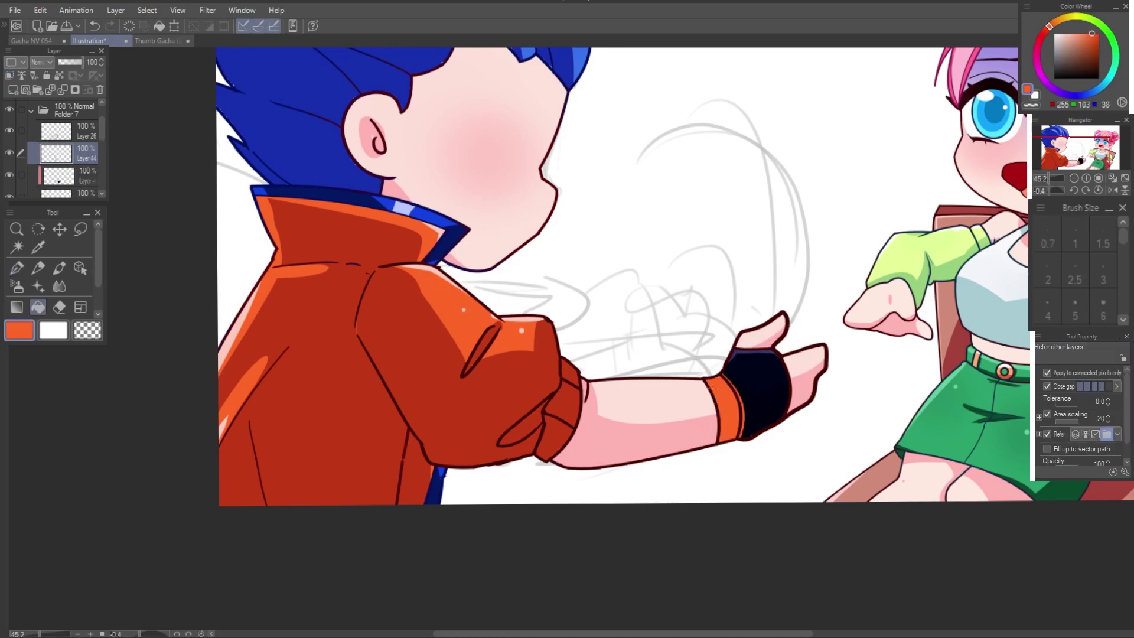
pyautogui.press('e')
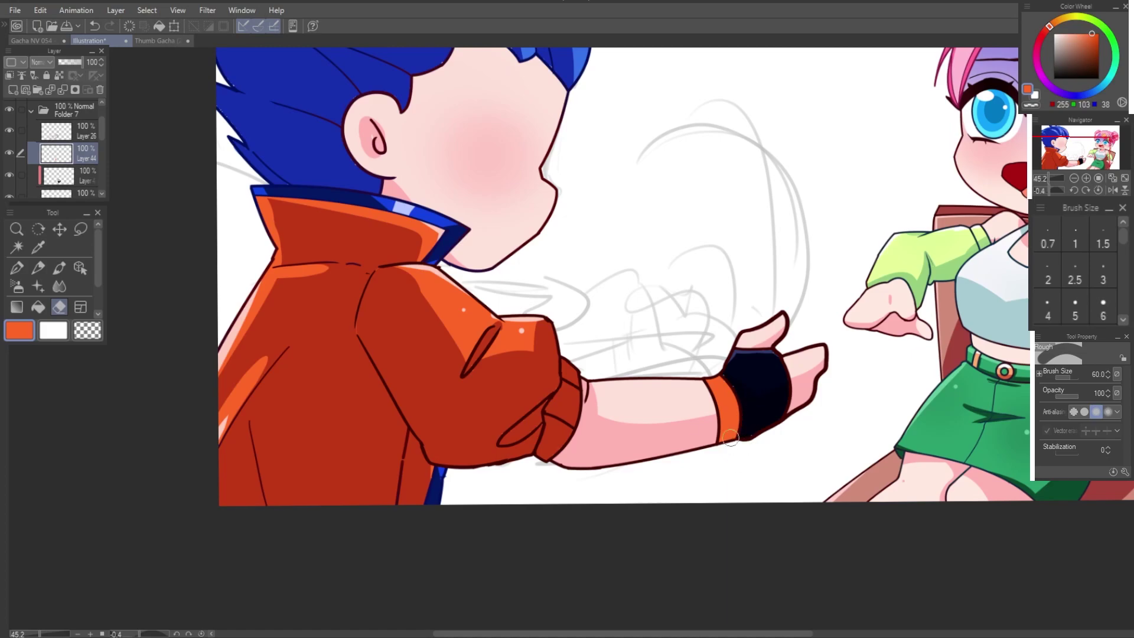
pyautogui.hotkey('ctrl', 'shift', 'n')
pyautogui.click(9, 75)
pyautogui.keyDown('alt'); pyautogui.click(493, 406); pyautogui.keyUp('alt')
pyautogui.press('p')
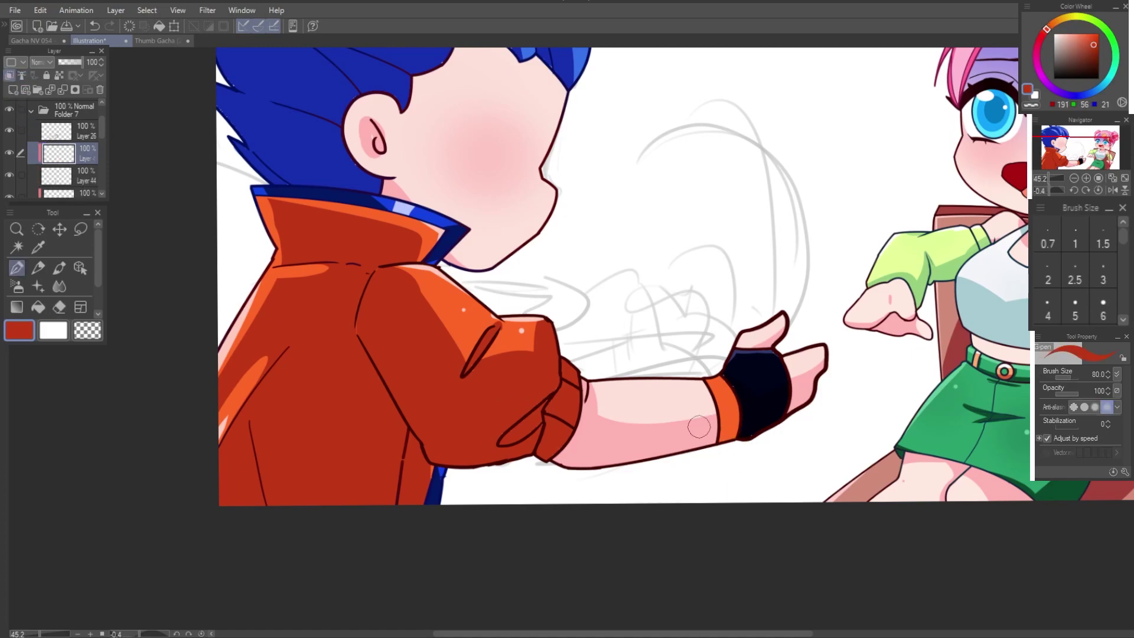
pyautogui.moveTo(699, 426); pyautogui.dragTo(748, 415)
pyautogui.keyDown('alt'); pyautogui.click(529, 317); pyautogui.keyUp('alt')
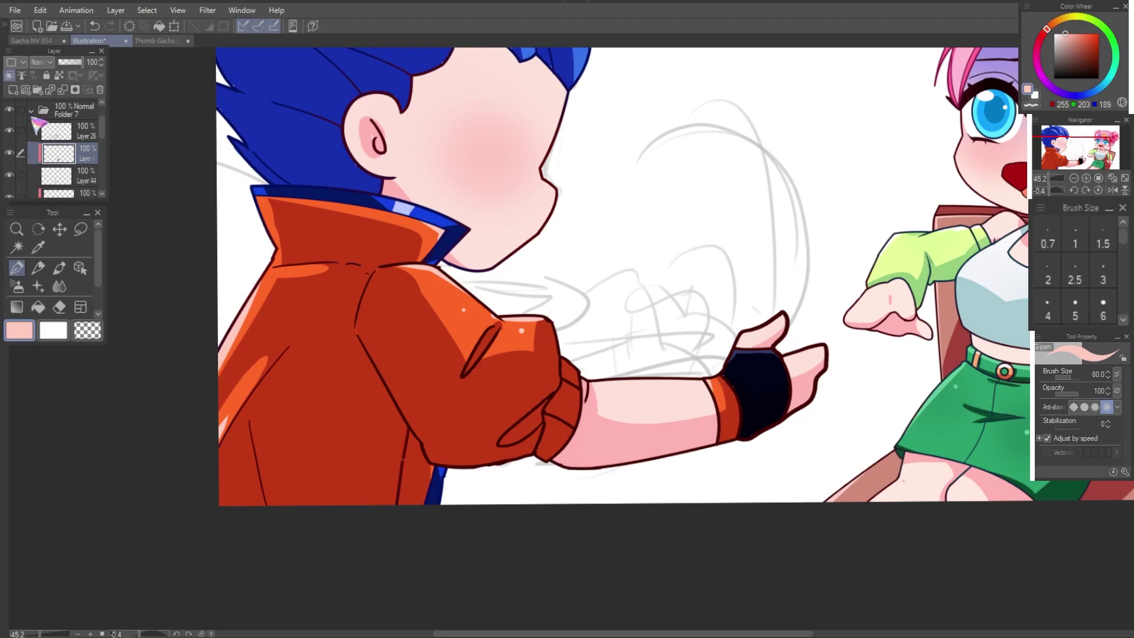
pyautogui.click(31, 109)
# Step: Reorder the monster line art Layer 27 above Layer 46 and fill the monster's head blue
pyautogui.scroll(2, 59, 147)
pyautogui.moveTo(59, 136)
pyautogui.mouseDown()
pyautogui.moveTo(51, 121)
pyautogui.moveTo(59, 160)
pyautogui.mouseUp()
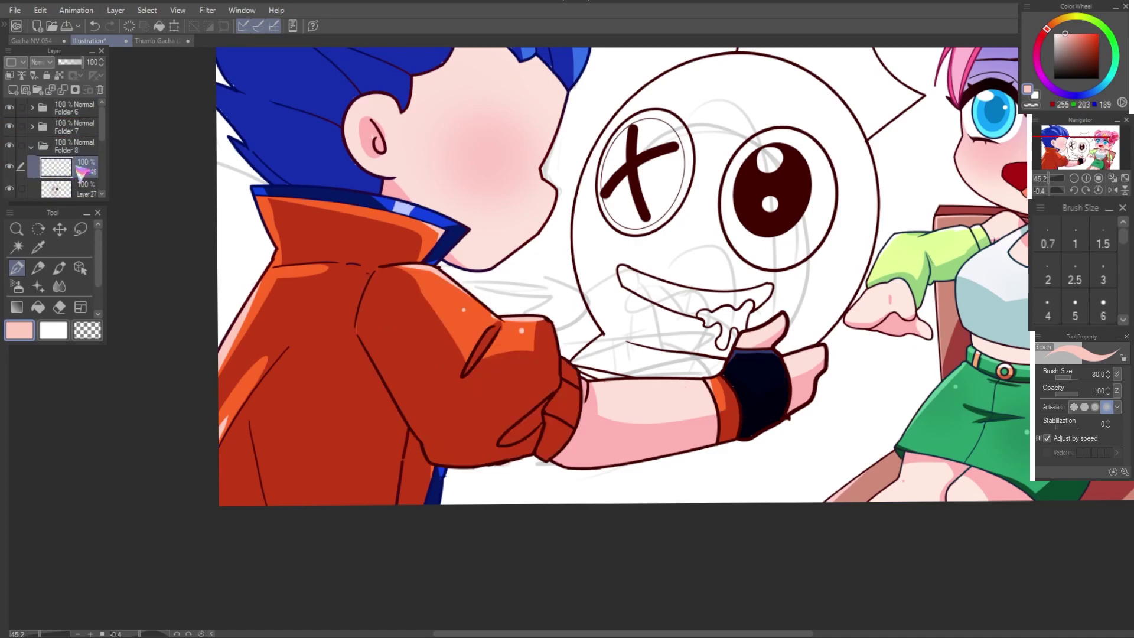
pyautogui.click(57, 157)
pyautogui.moveTo(65, 129); pyautogui.dragTo(65, 155)
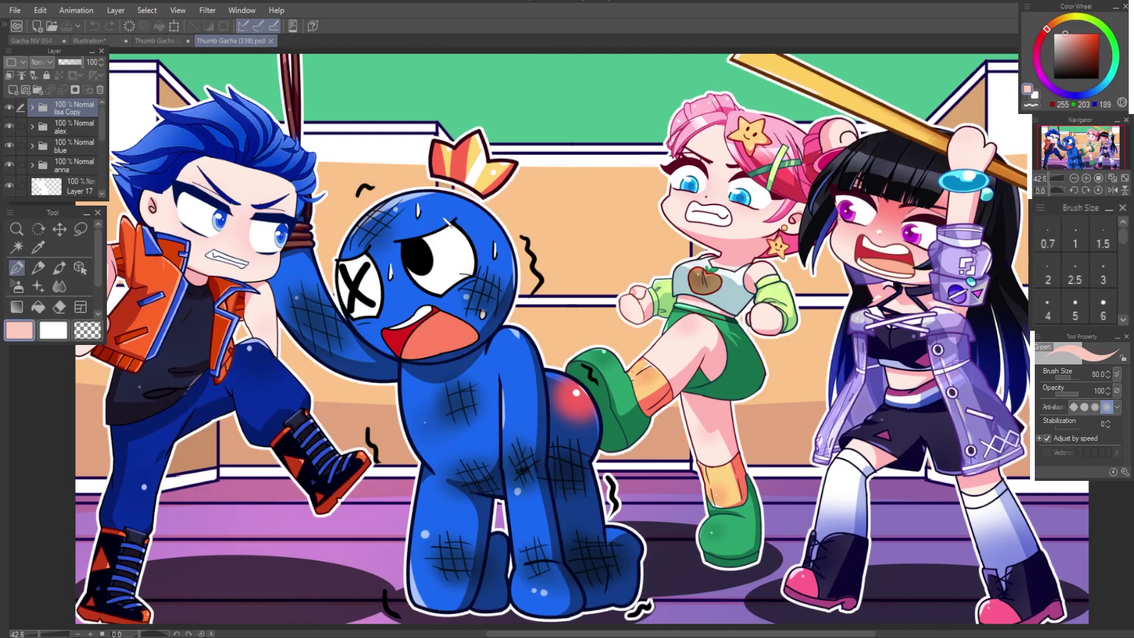
pyautogui.click(110, 42)
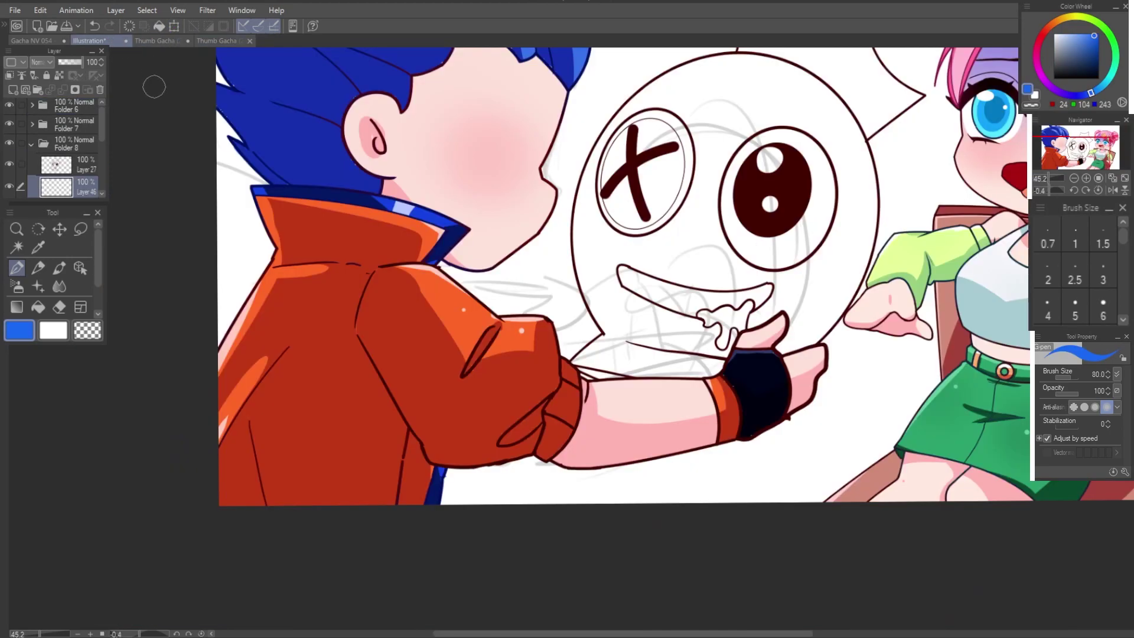
pyautogui.press('g')
pyautogui.click(701, 279)
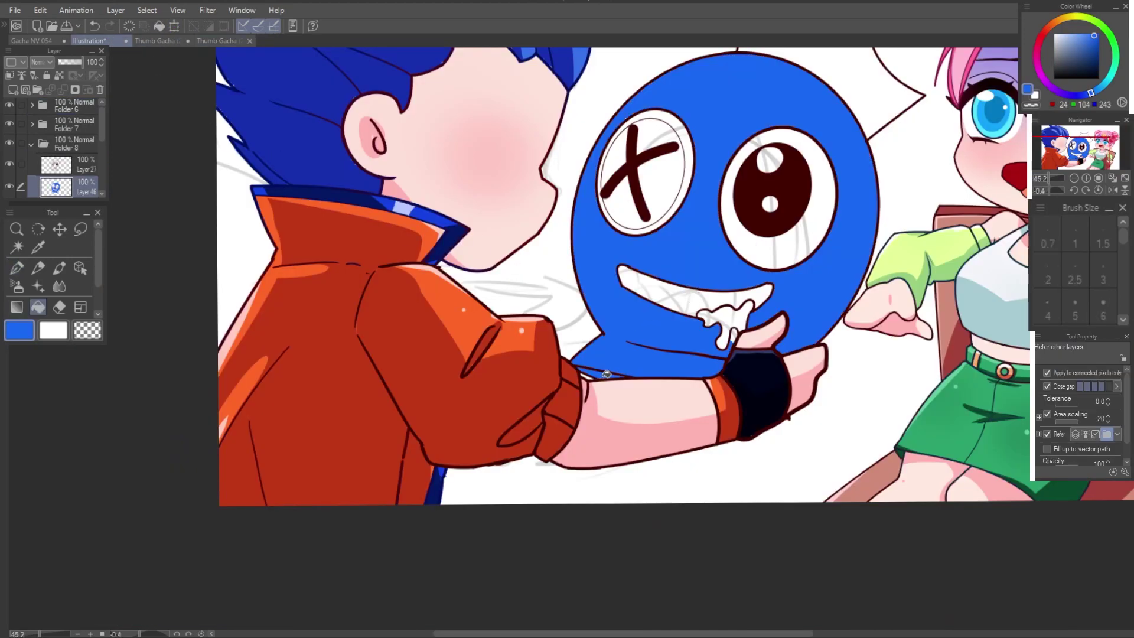
# Step: Fill the monster's right side darker blue behind a curve line and airbrush its upper face darker
pyautogui.moveTo(701, 260); pyautogui.dragTo(696, 274)
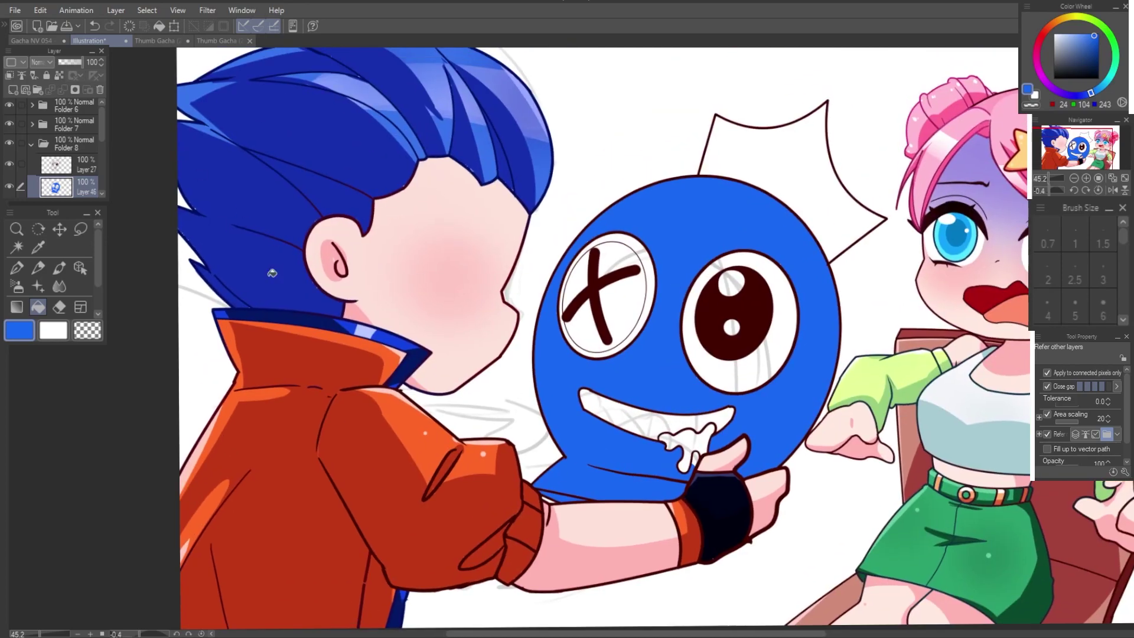
pyautogui.click(213, 41)
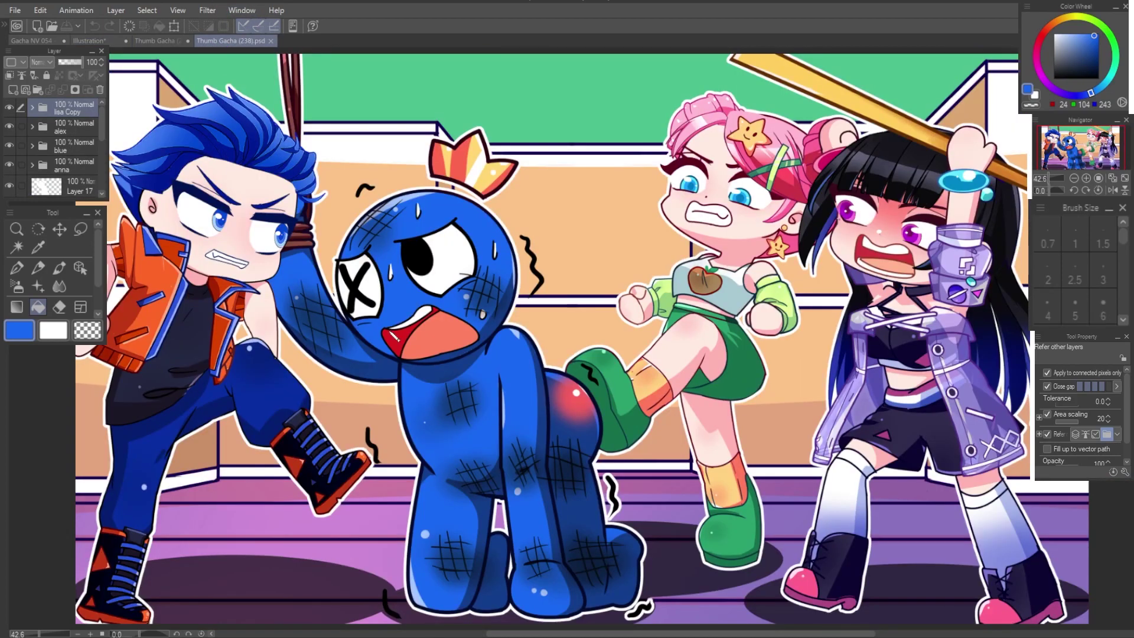
pyautogui.click(104, 41)
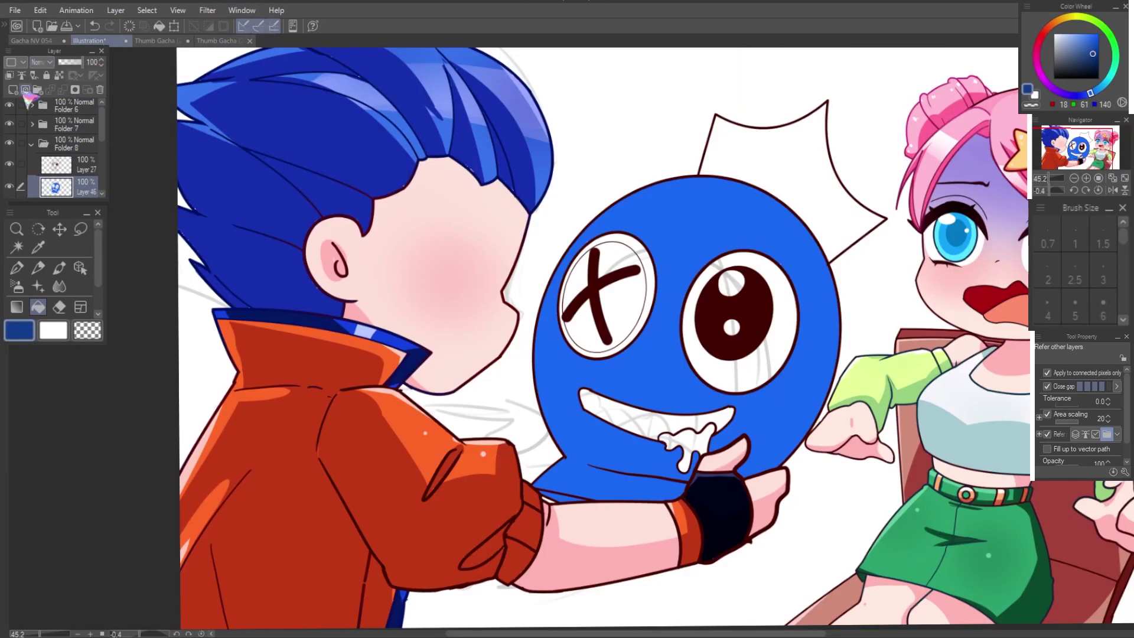
pyautogui.press('u')
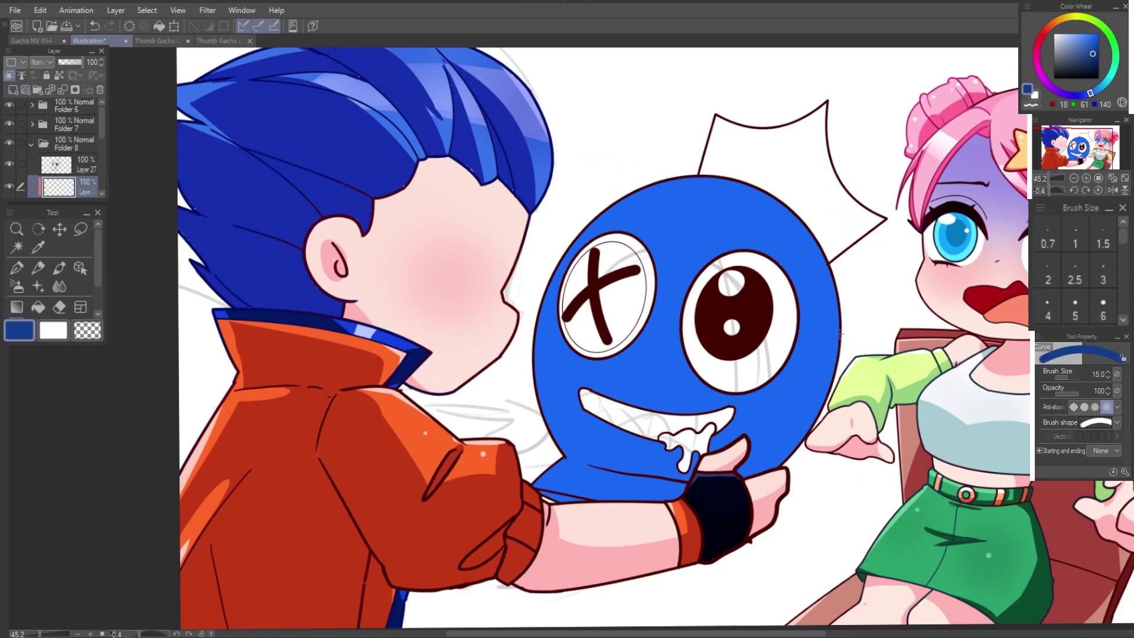
pyautogui.moveTo(813, 422); pyautogui.dragTo(824, 278)
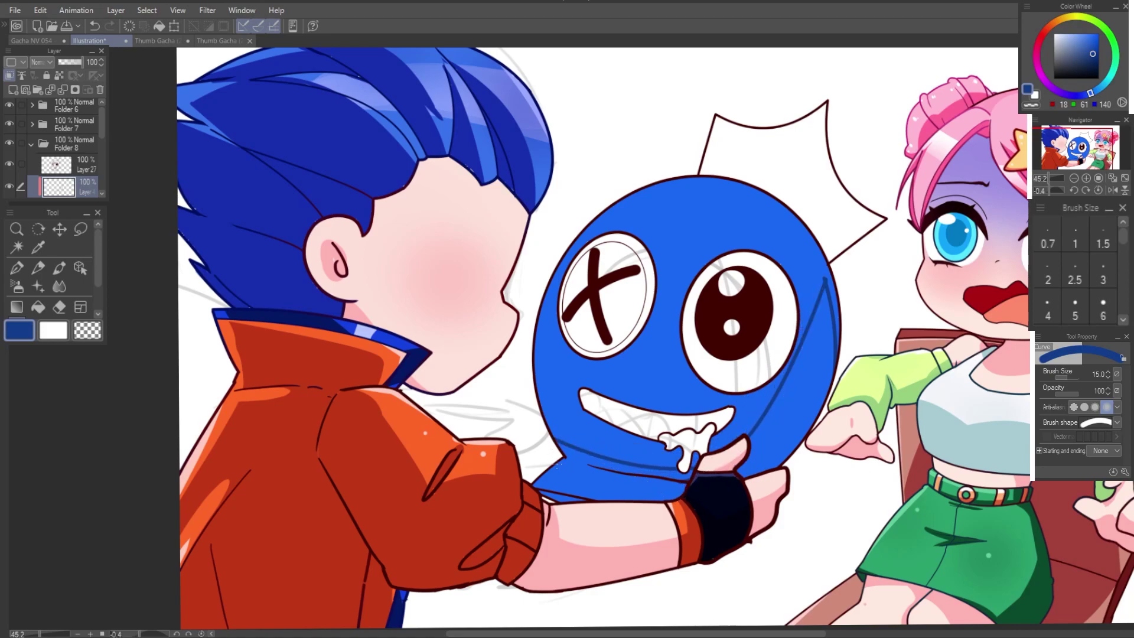
pyautogui.press('g')
pyautogui.click(595, 486)
pyautogui.press('b')
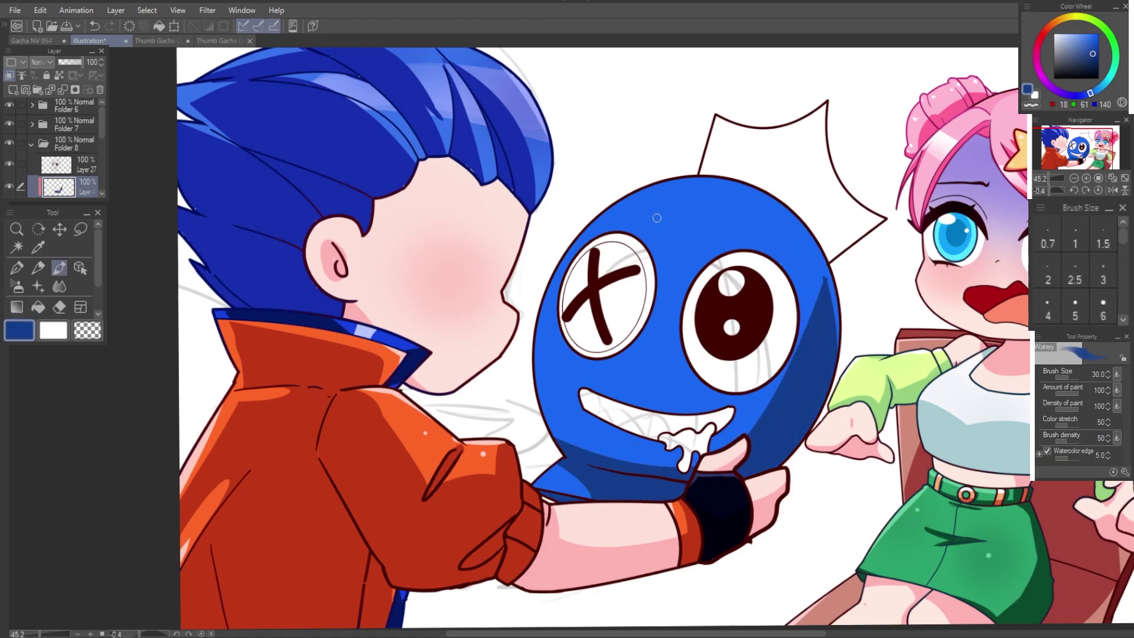
pyautogui.moveTo(627, 261); pyautogui.dragTo(653, 140)
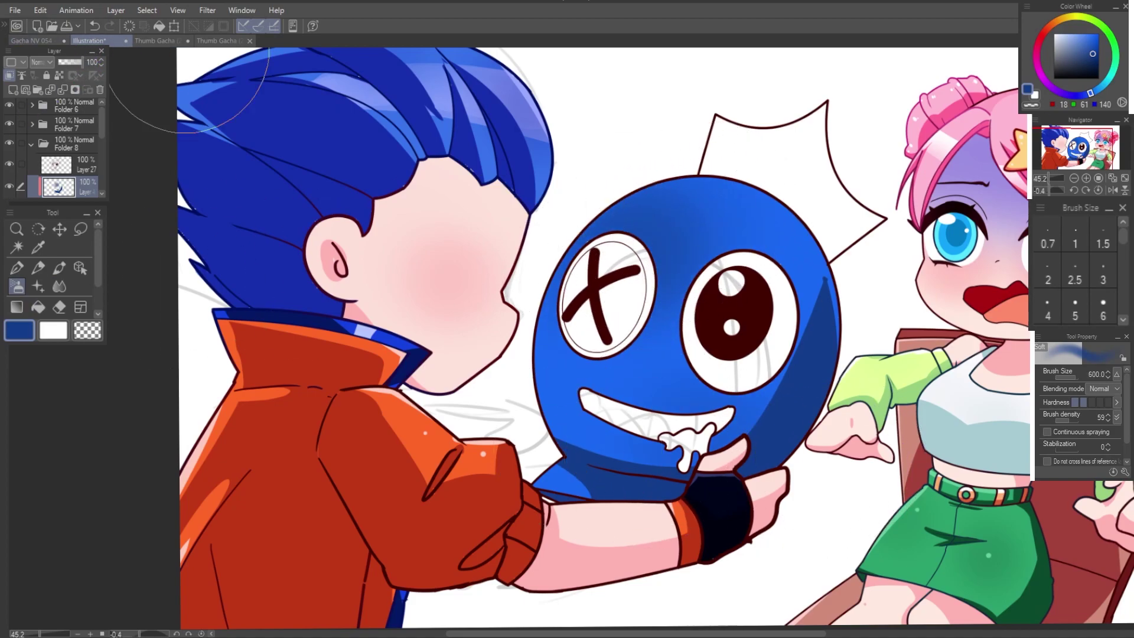
# Step: Pick light blue and dab three highlight dots on the monster's head
pyautogui.click(226, 40)
pyautogui.click(1069, 33)
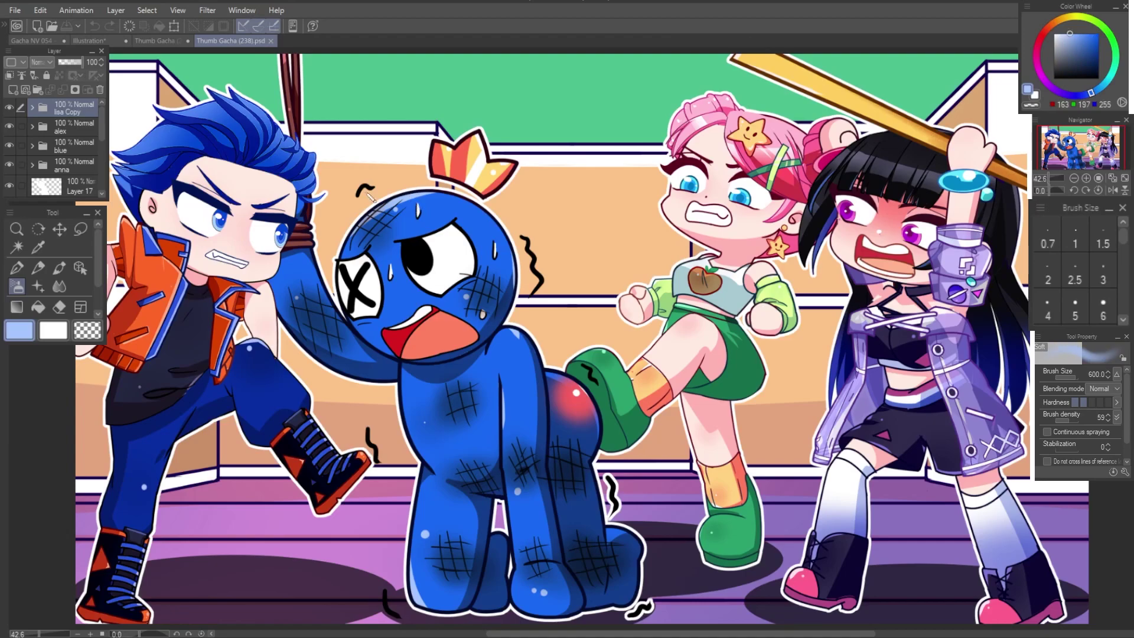
pyautogui.click(89, 40)
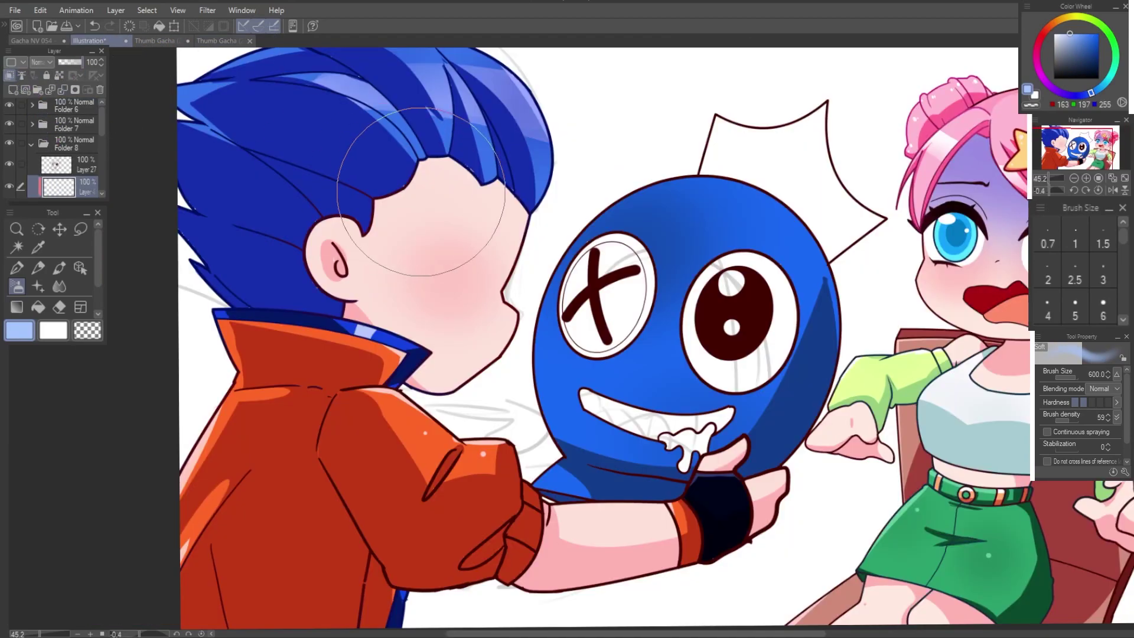
pyautogui.press('p')
pyautogui.click(660, 221)
pyautogui.click(562, 371)
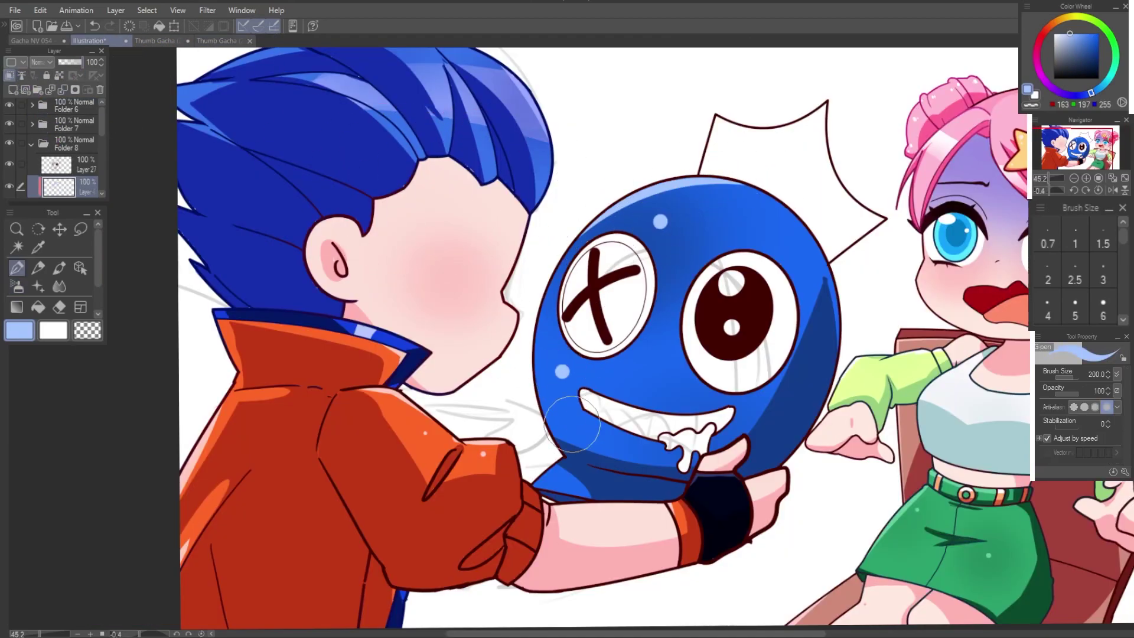
pyautogui.click(784, 212)
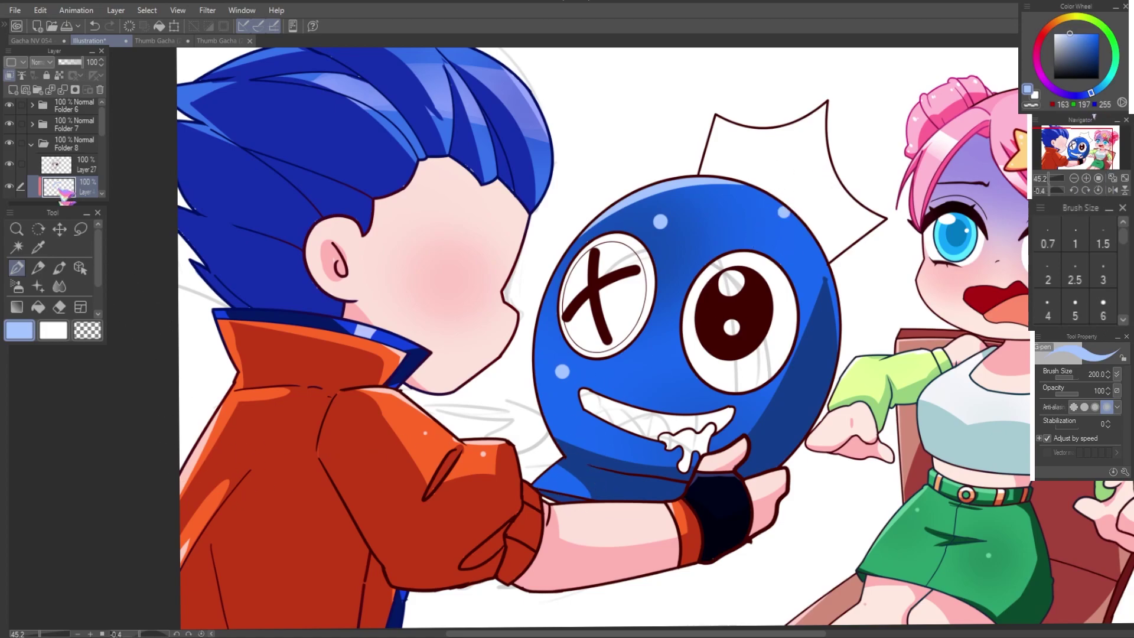
# Step: Fill the pupil highlight and X-eye white, then softly shade the eye white grey
pyautogui.press('g')
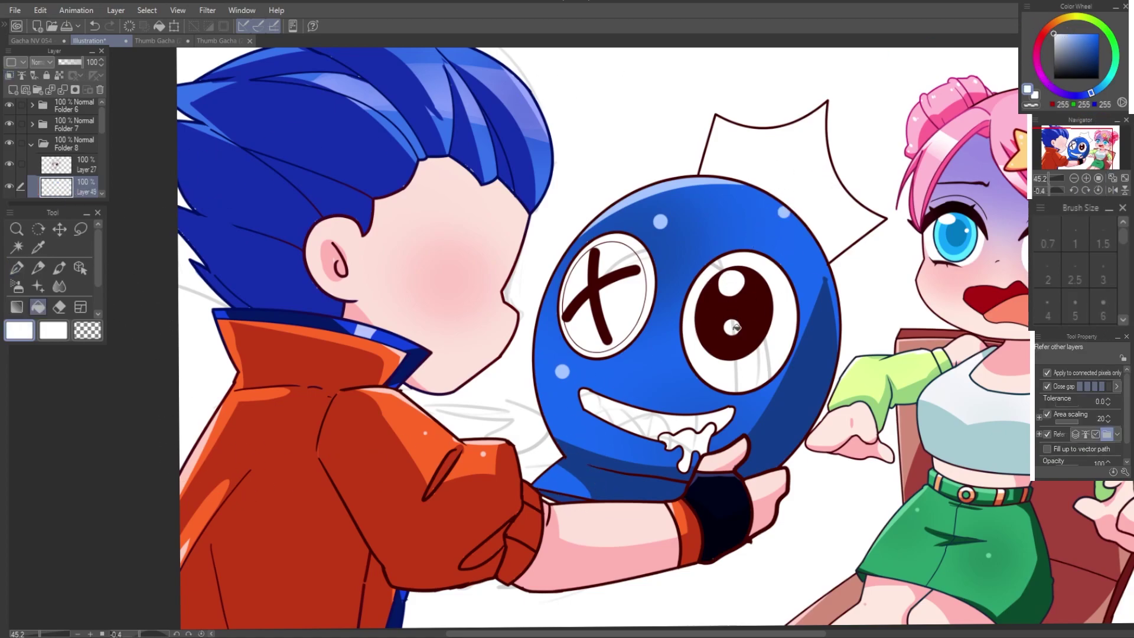
pyautogui.click(733, 328)
pyautogui.click(771, 290)
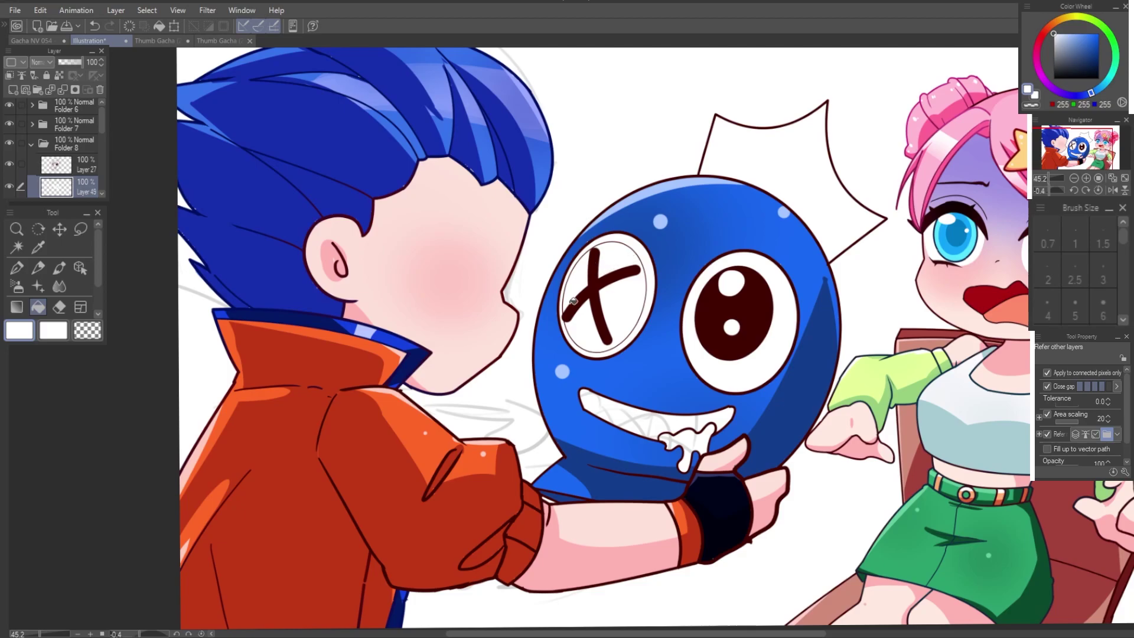
pyautogui.scroll(5, 570, 335)
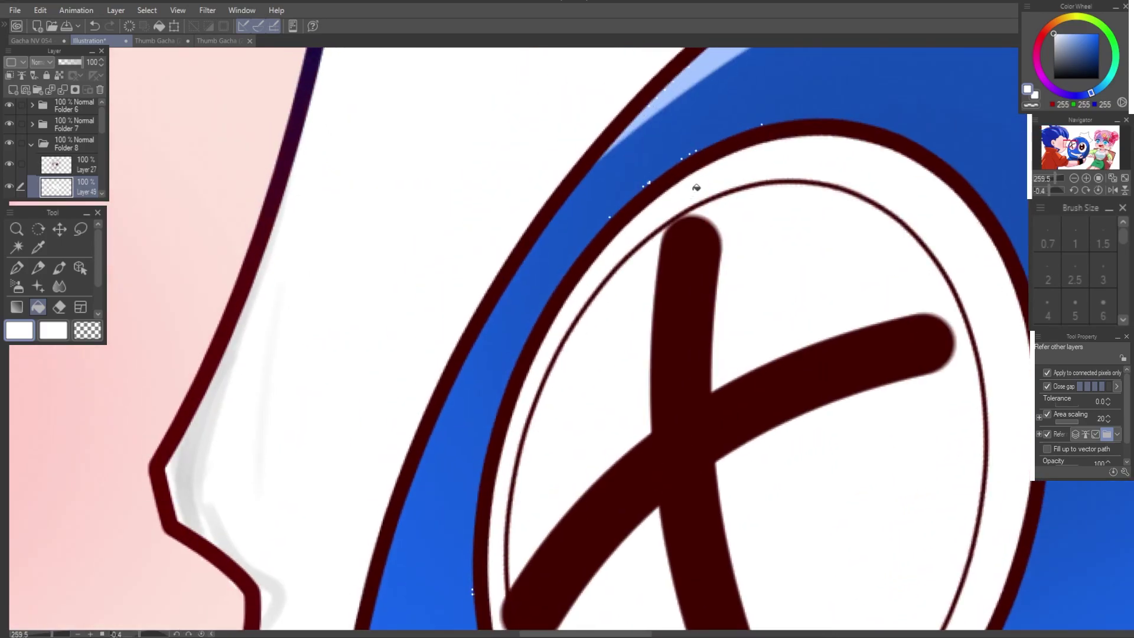
pyautogui.scroll(-2, 947, 289)
pyautogui.scroll(-2, 947, 289)
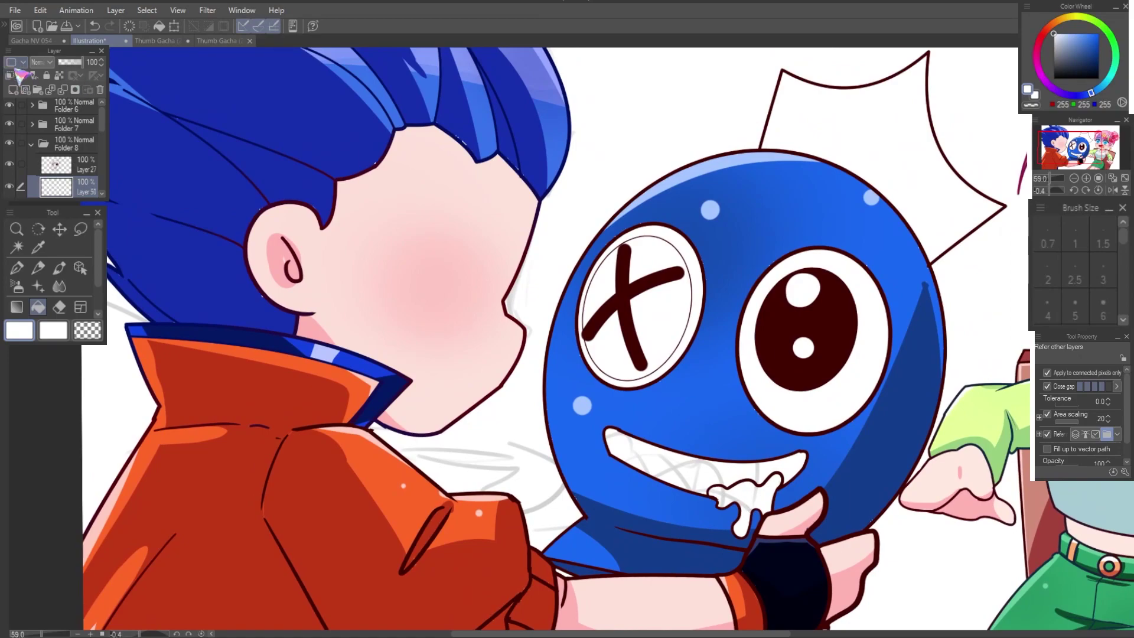
pyautogui.click(16, 285)
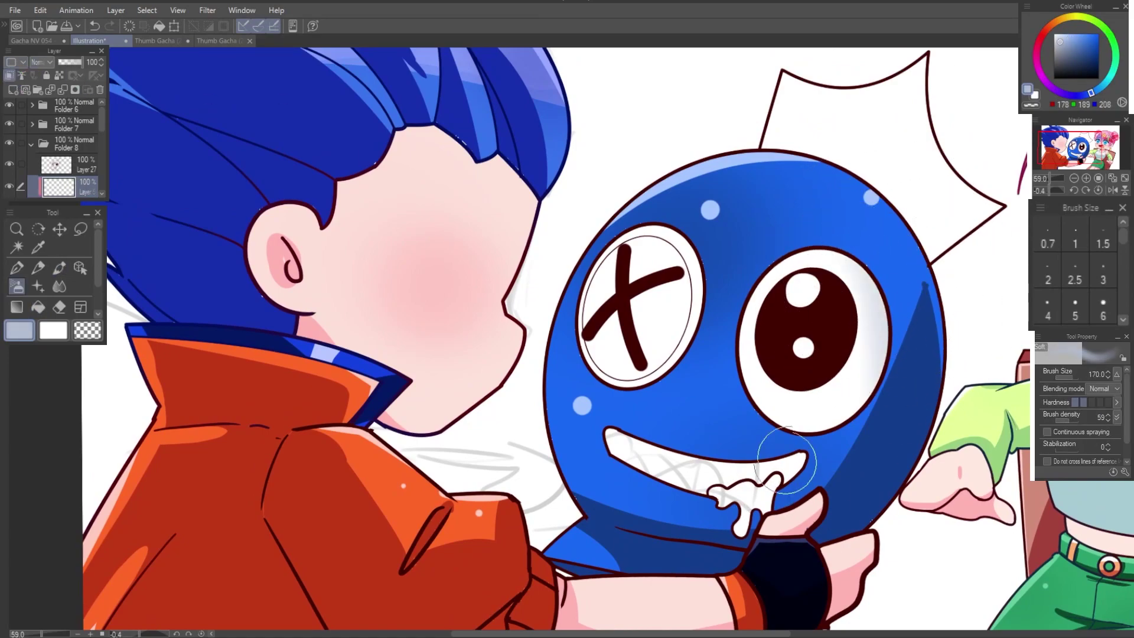
pyautogui.moveTo(726, 219); pyautogui.dragTo(667, 366)
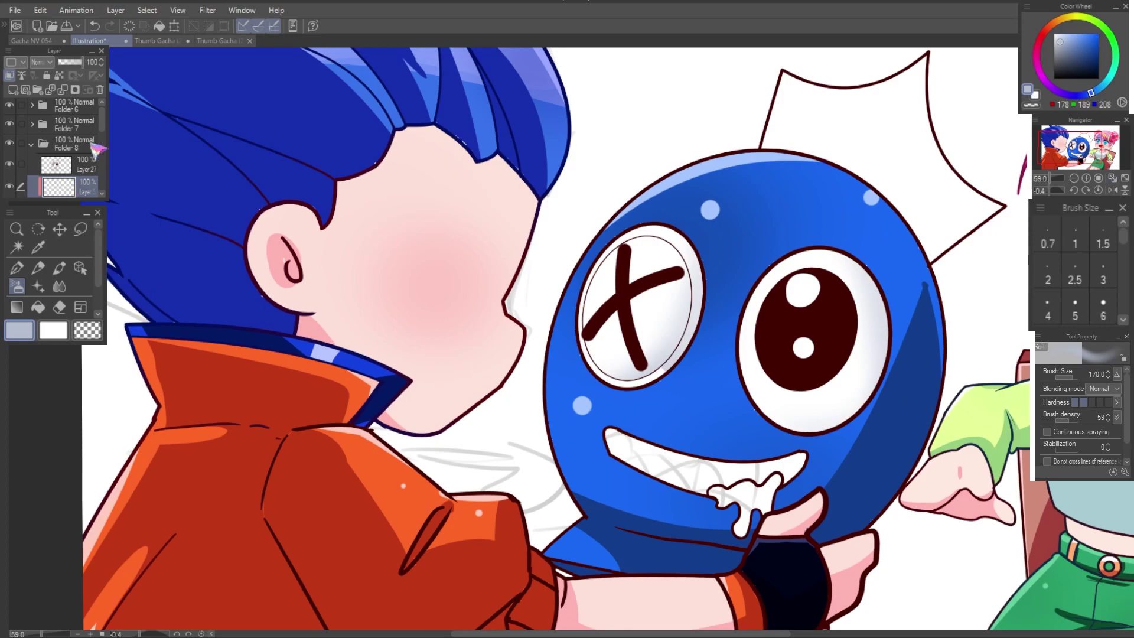
# Step: Select another layer to paint on and set the pen size to 70
pyautogui.scroll(-2, 97, 149)
pyautogui.press('g')
pyautogui.keyDown('alt'); pyautogui.click(620, 331); pyautogui.keyUp('alt')
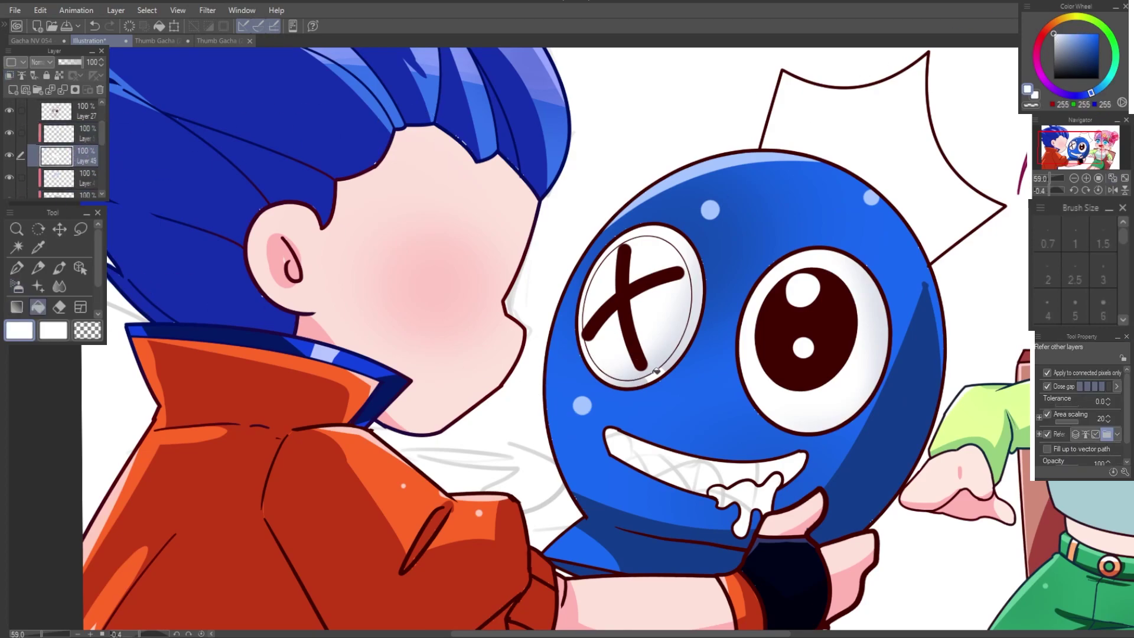
pyautogui.scroll(5, 650, 373)
pyautogui.press('p')
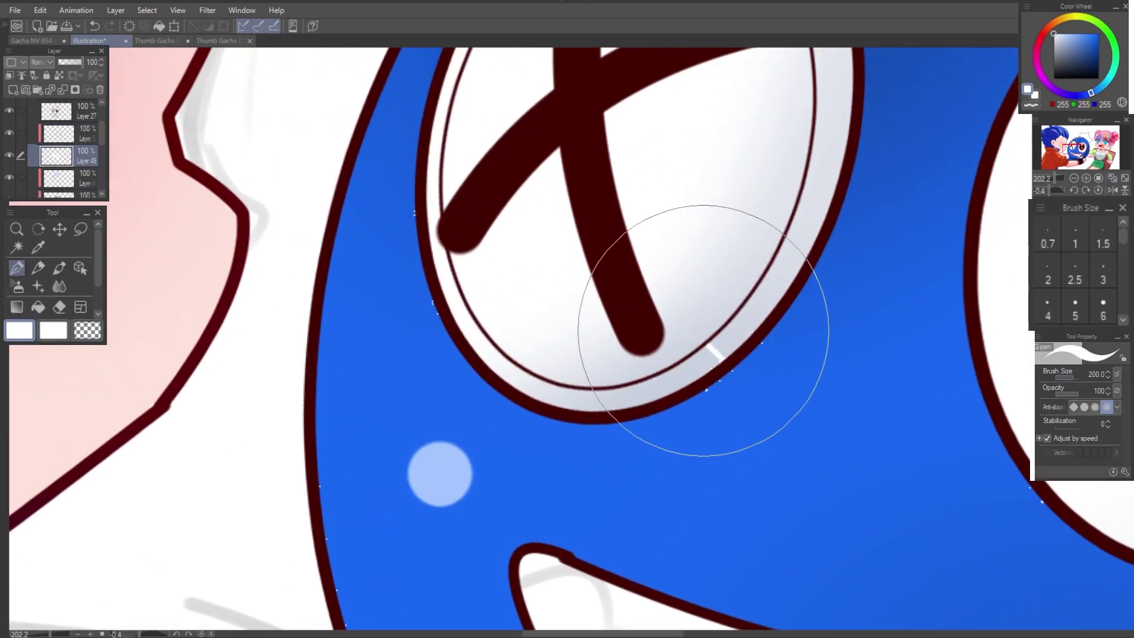
pyautogui.moveTo(677, 339); pyautogui.dragTo(638, 340)
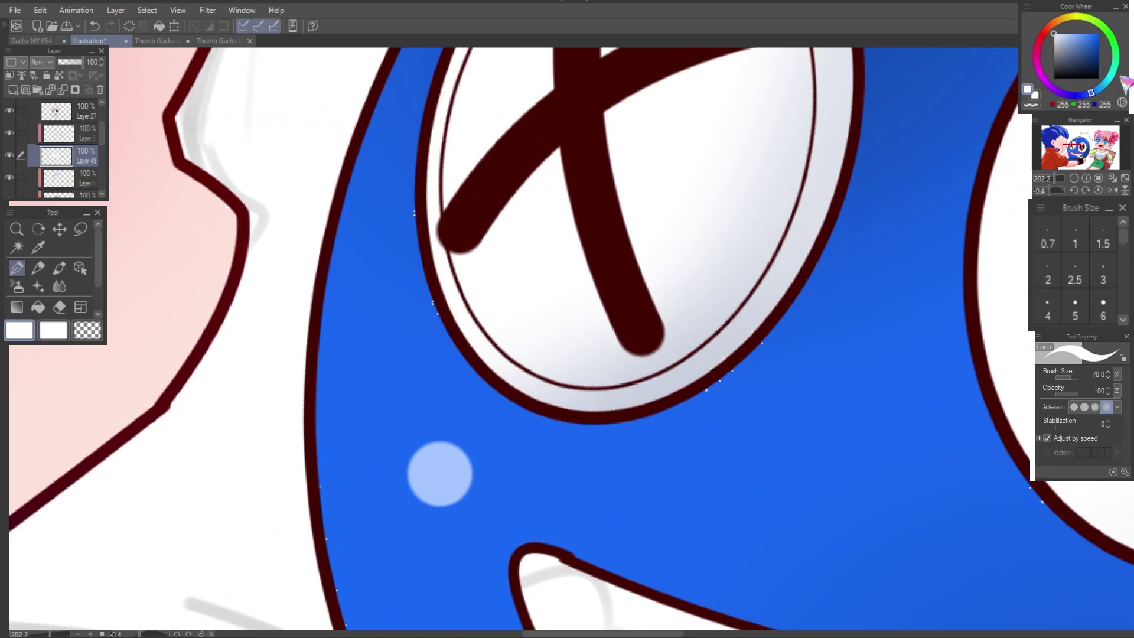
# Step: Hide the Paper layer for a transparent background, select Layer 51, and view the Thumb Gacha (238) thumbnail
pyautogui.scroll(-5, 104, 159)
pyautogui.click(10, 187)
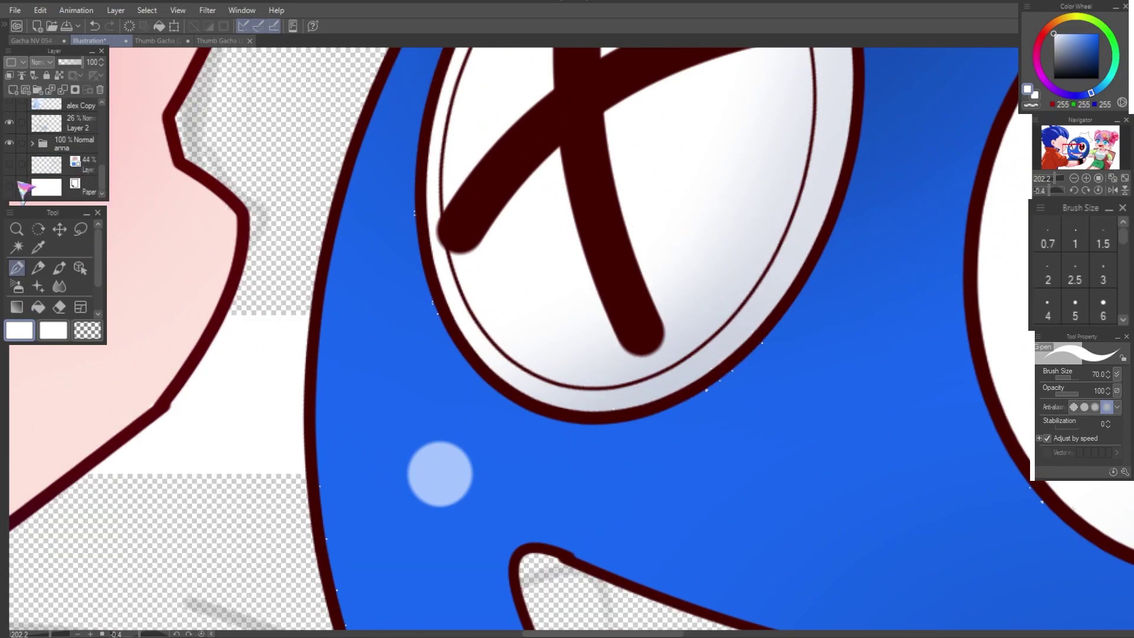
pyautogui.scroll(-5, 643, 183)
pyautogui.scroll(3, 643, 183)
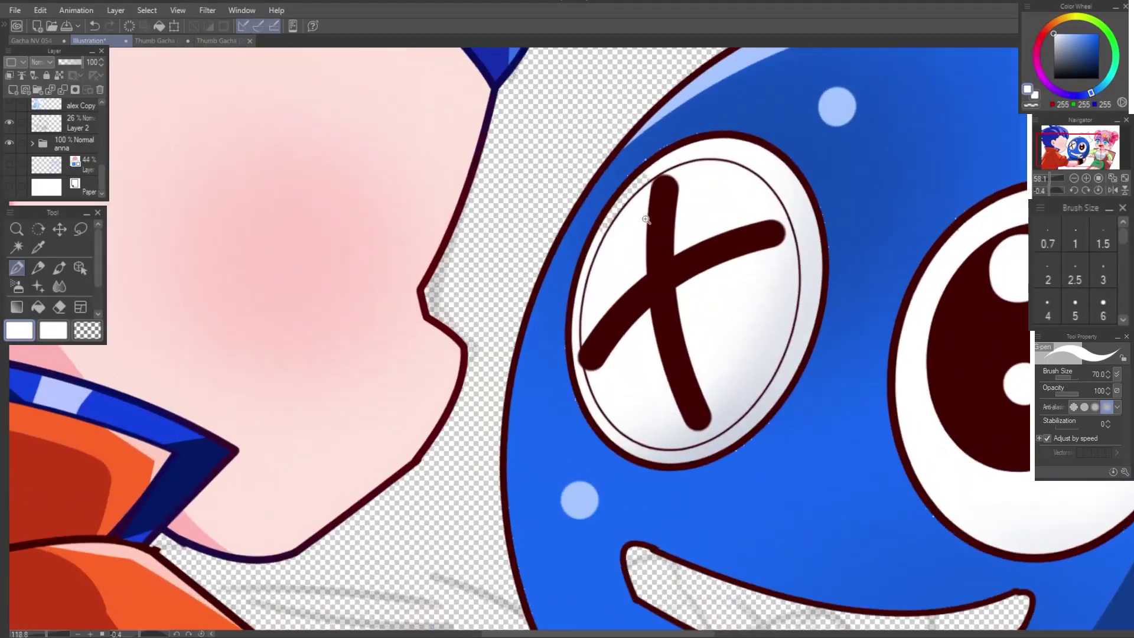
pyautogui.moveTo(101, 177); pyautogui.dragTo(102, 131)
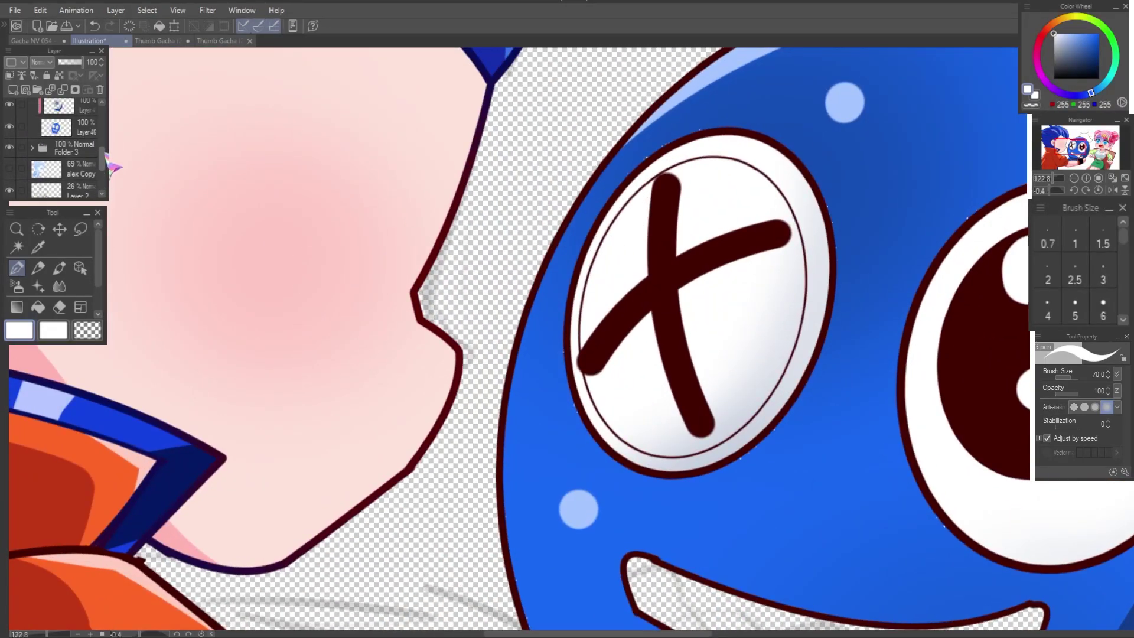
pyautogui.click(59, 131)
pyautogui.press('g')
pyautogui.scroll(-4, 449, 289)
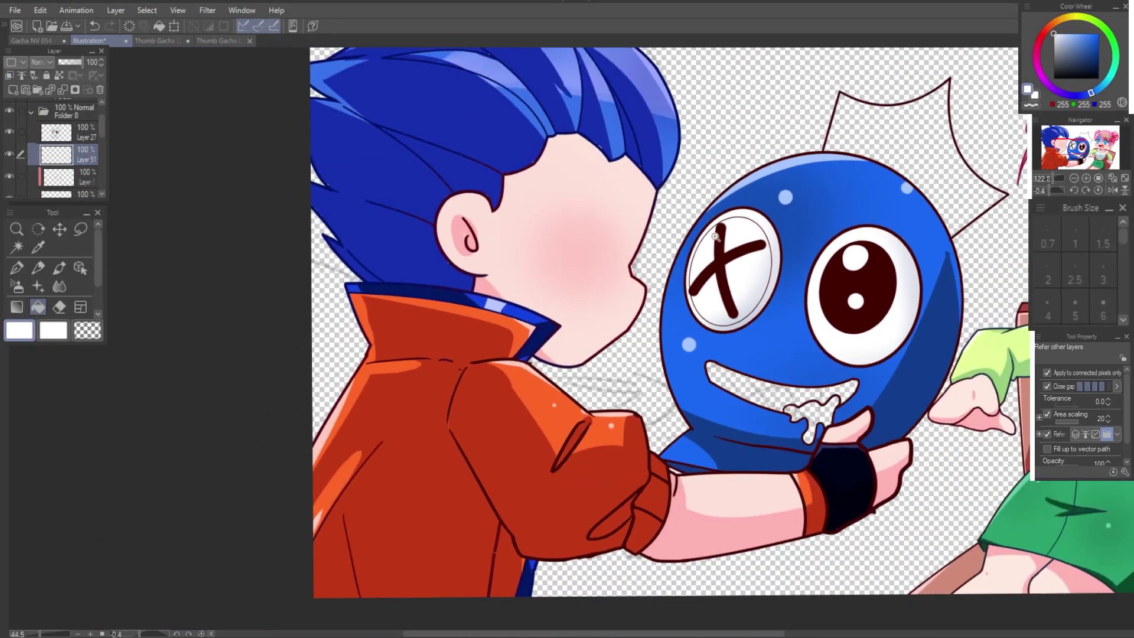
pyautogui.click(227, 41)
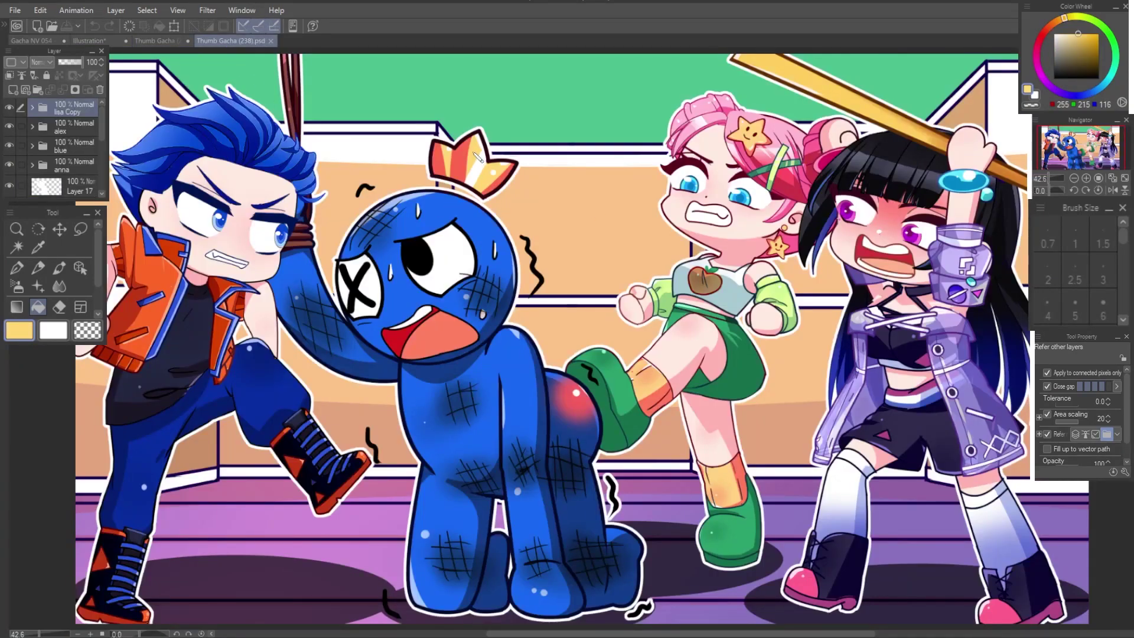
# Step: Close the Thumb Gacha (250) thumbnail and go back to the working illustration
pyautogui.click(154, 41)
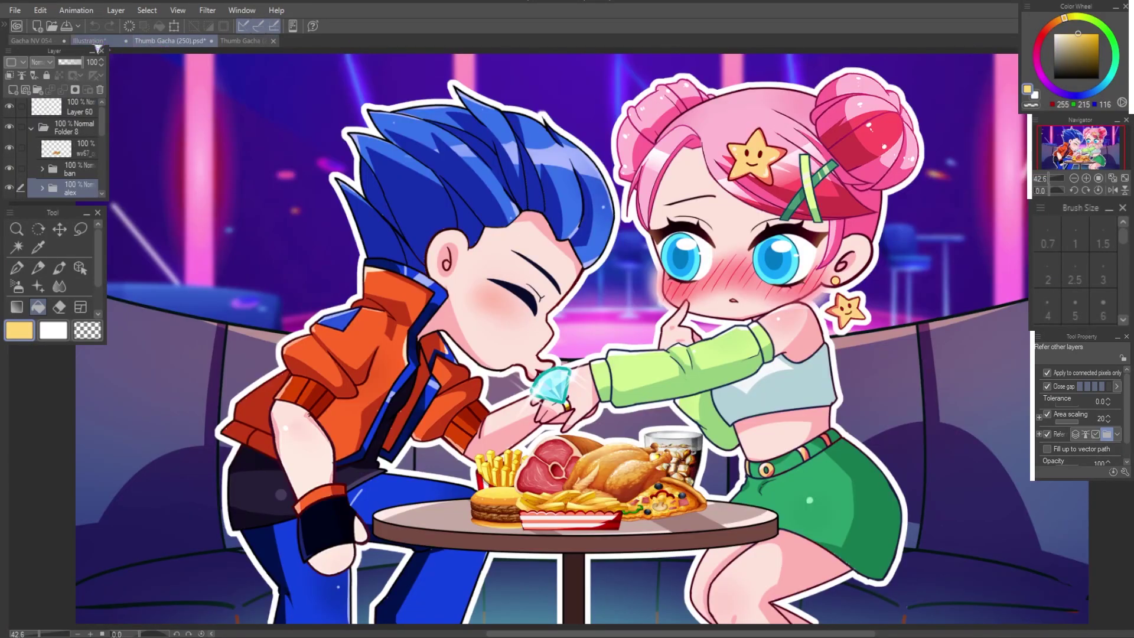
pyautogui.click(211, 41)
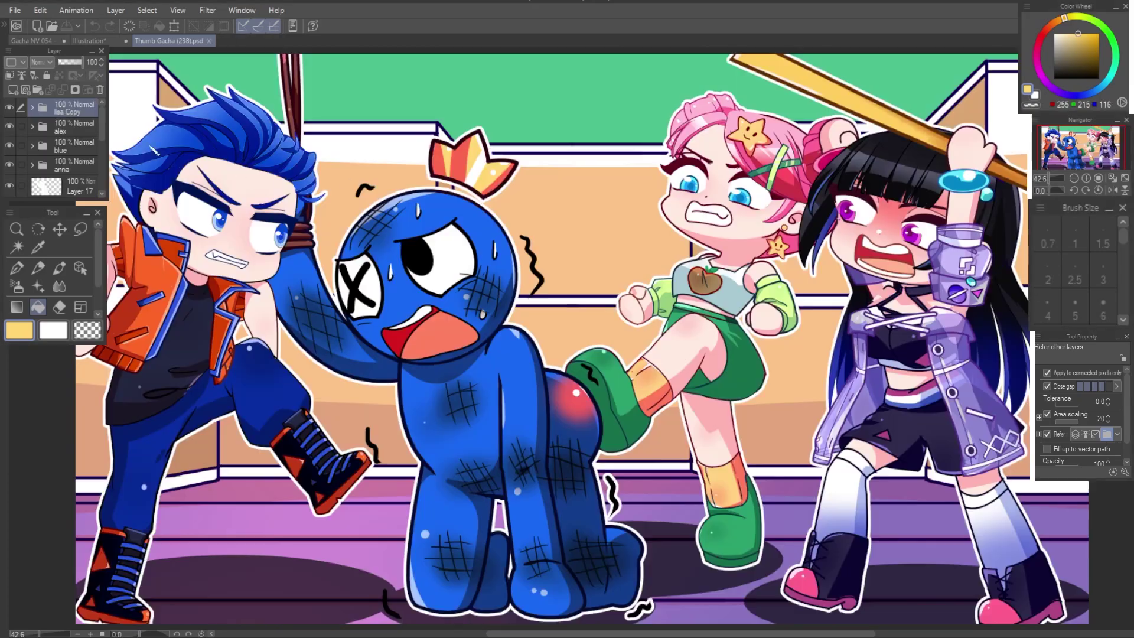
pyautogui.click(88, 41)
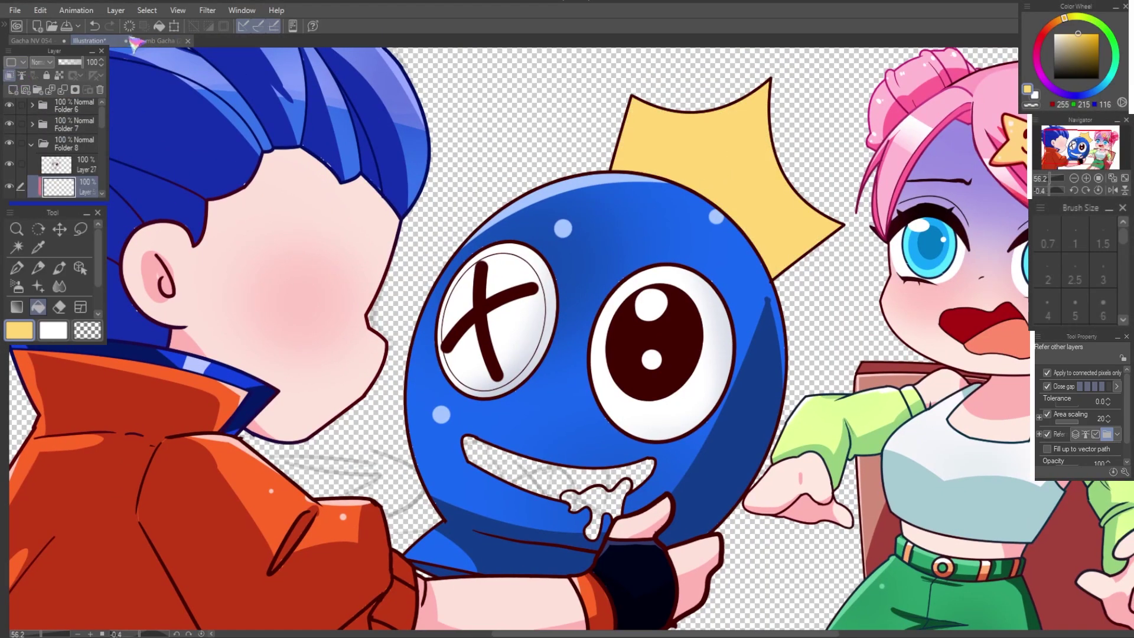
pyautogui.click(141, 41)
pyautogui.click(99, 43)
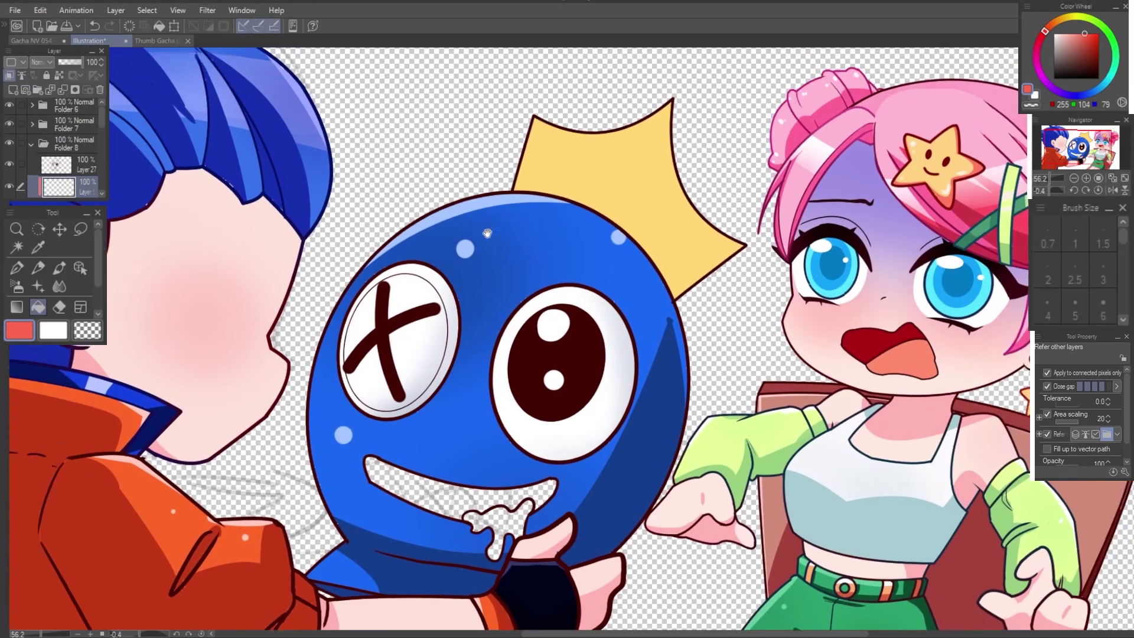
# Step: Try a red stripe and white highlight on the crown, then undo them
pyautogui.press('p')
pyautogui.moveTo(668, 146); pyautogui.dragTo(573, 244)
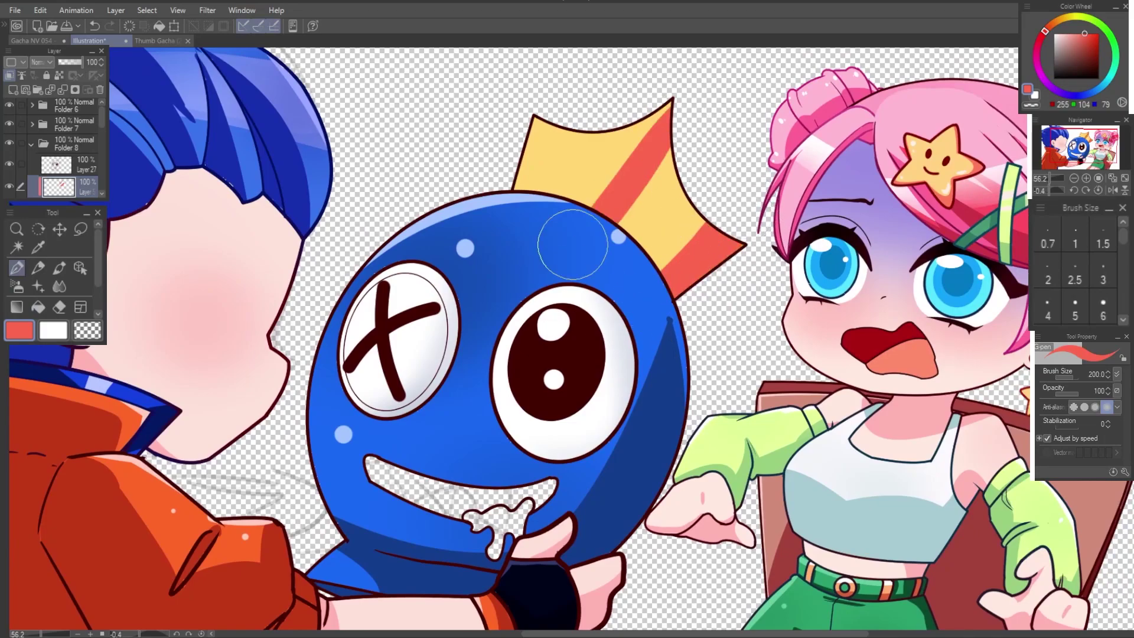
pyautogui.moveTo(519, 138)
pyautogui.mouseDown()
pyautogui.moveTo(523, 154)
pyautogui.moveTo(645, 110)
pyautogui.moveTo(671, 163)
pyautogui.mouseUp()
pyautogui.hotkey('ctrl', 'z')
pyautogui.hotkey('ctrl', 'z')
# Step: Redraw the crown's top and right-side outline as dark red curves on Layer 27
pyautogui.click(59, 164)
pyautogui.press('e')
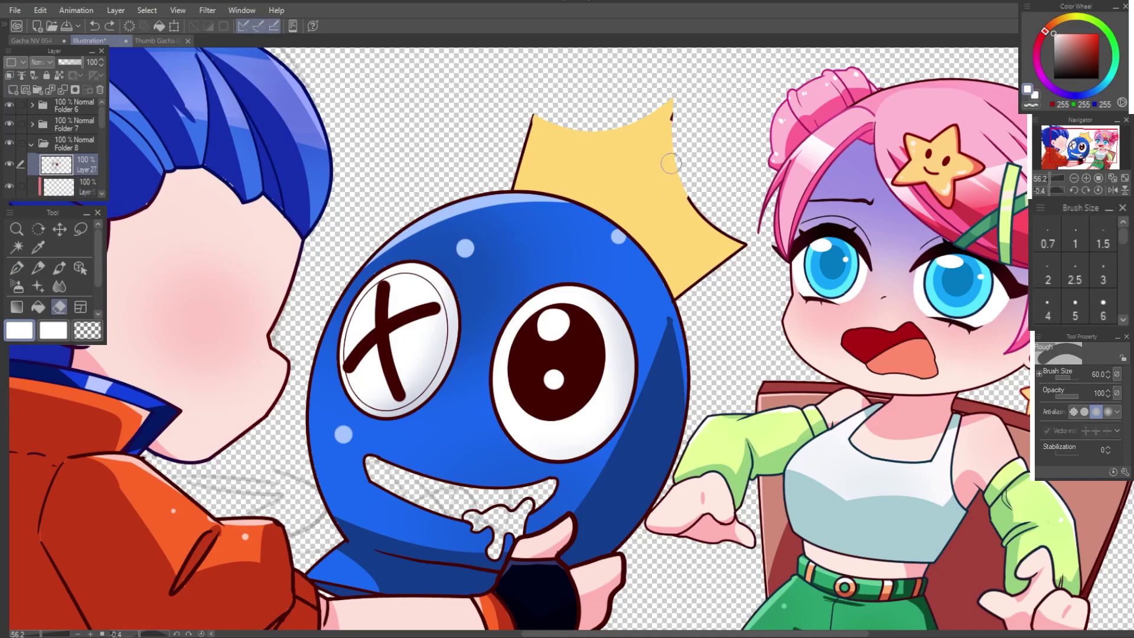
pyautogui.click(540, 147)
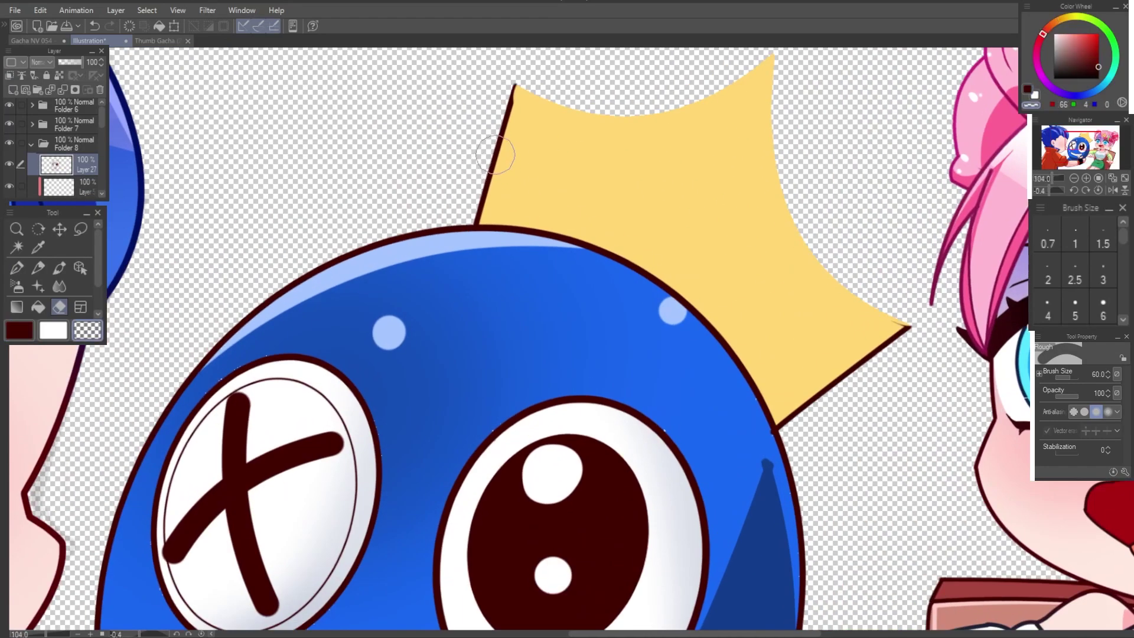
pyautogui.press('u')
pyautogui.moveTo(520, 153); pyautogui.dragTo(785, 152)
pyautogui.hotkey('ctrl', 'z')
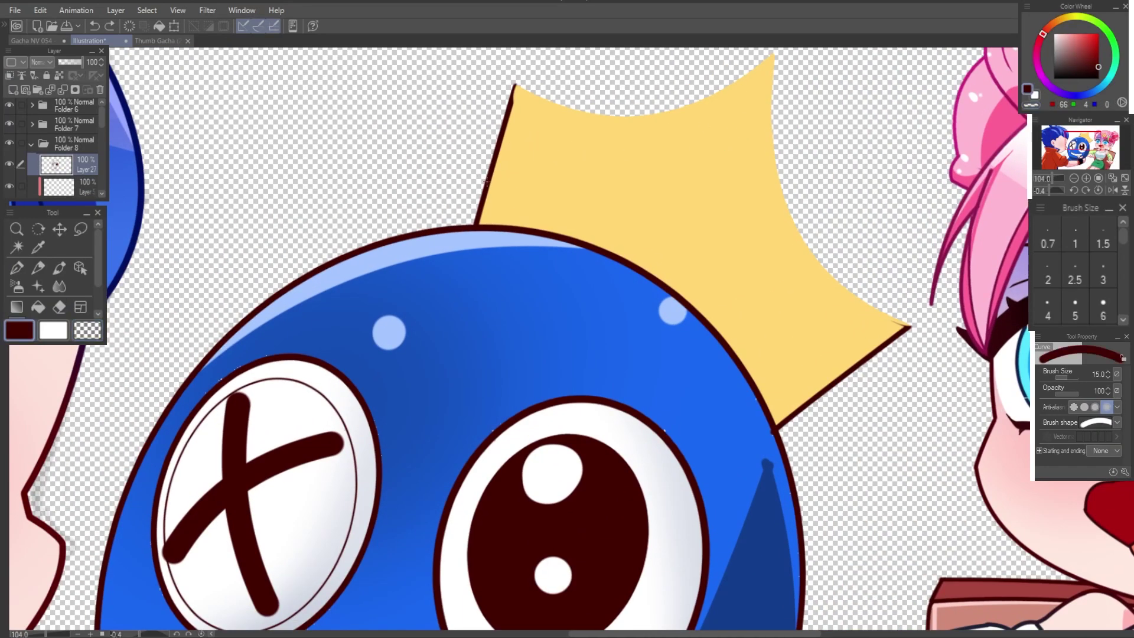
pyautogui.moveTo(501, 145)
pyautogui.mouseDown()
pyautogui.moveTo(760, 135)
pyautogui.moveTo(868, 354)
pyautogui.moveTo(893, 332)
pyautogui.mouseUp()
pyautogui.click(646, 193)
pyautogui.click(745, 253)
pyautogui.press('e')
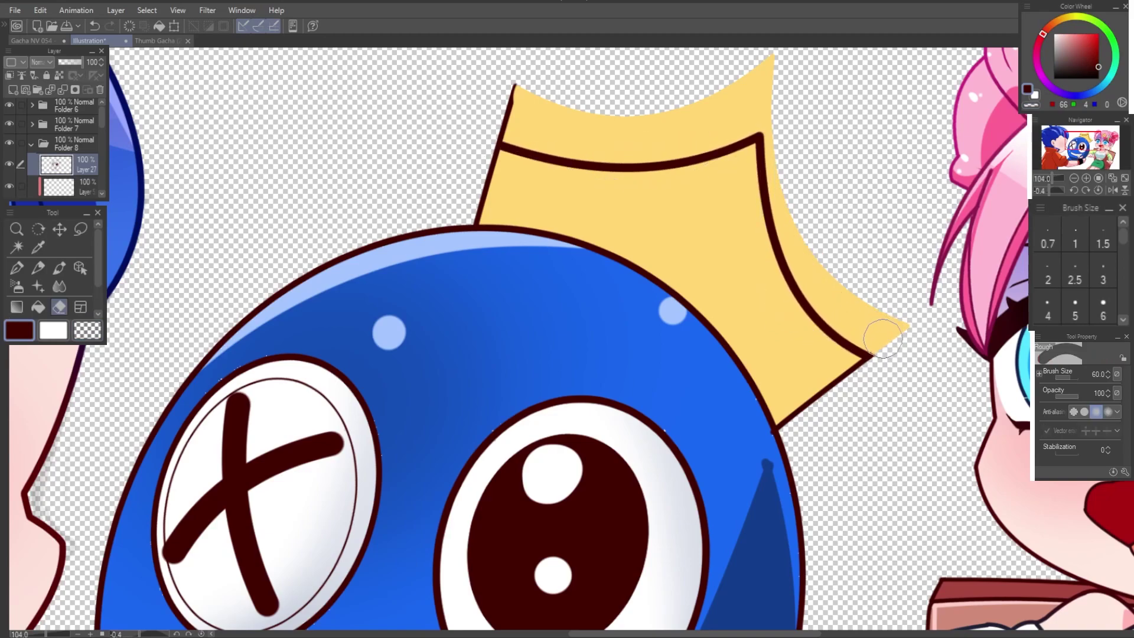
# Step: Test clearing the crown's yellow fill on Layer 51, restore it, and select the crown colour layer
pyautogui.scroll(-2, 60, 148)
pyautogui.click(82, 169)
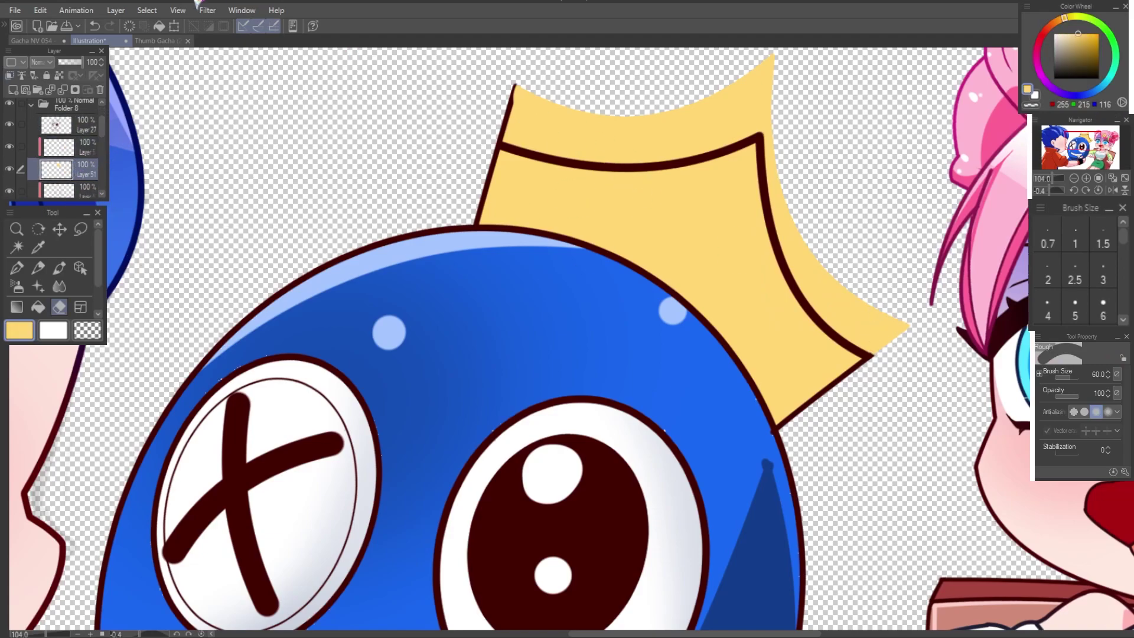
pyautogui.press('Delete')
pyautogui.hotkey('ctrl', 'z')
pyautogui.click(56, 124)
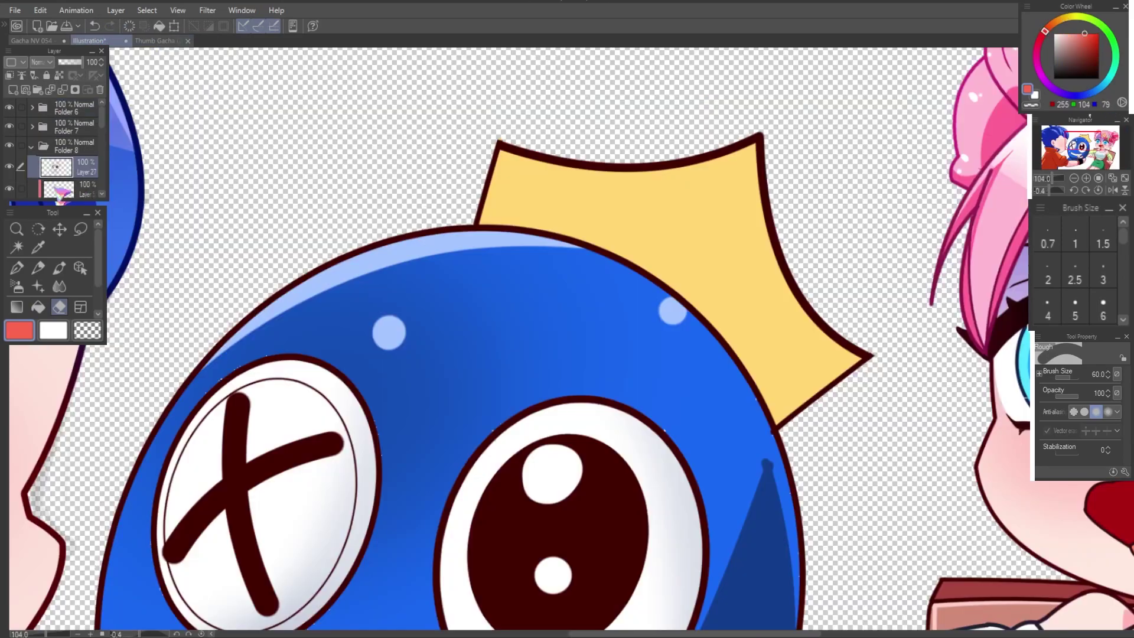
pyautogui.click(59, 189)
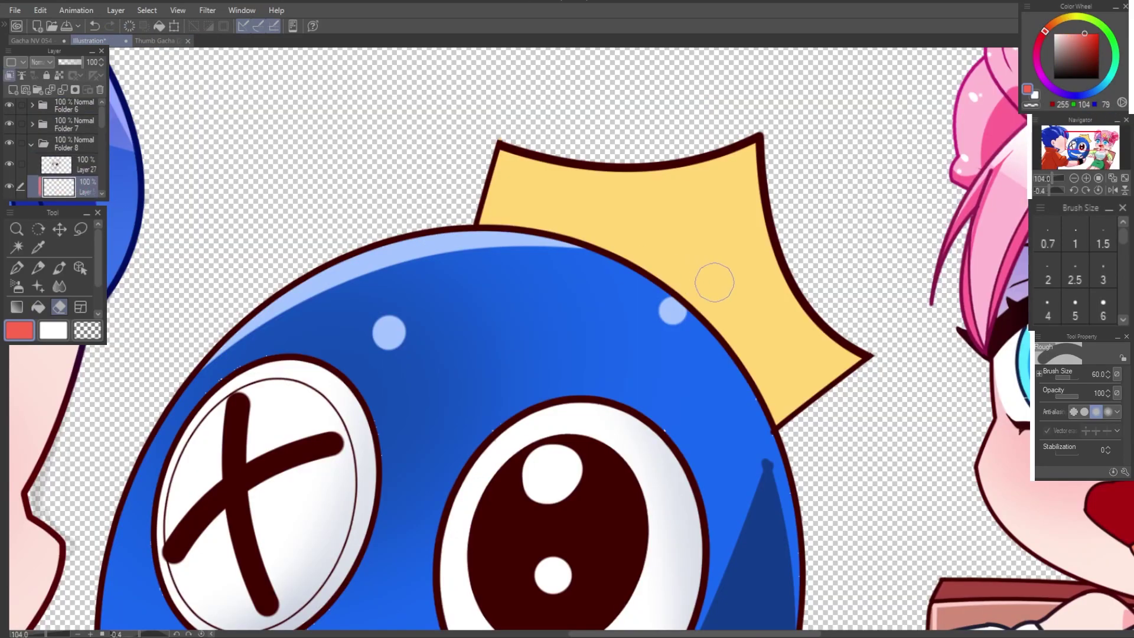
# Step: Paint two red and two white diagonal stripes plus white highlight dots on the crown
pyautogui.press('p')
pyautogui.moveTo(839, 331); pyautogui.dragTo(761, 407)
pyautogui.moveTo(650, 266); pyautogui.dragTo(785, 177)
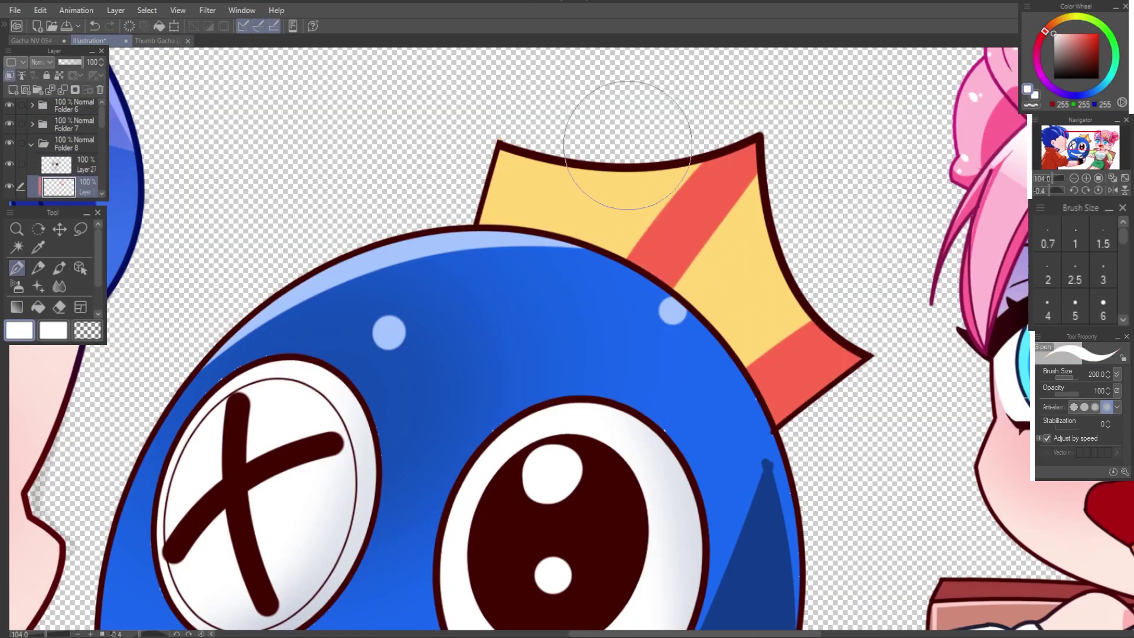
pyautogui.moveTo(614, 130); pyautogui.dragTo(472, 277)
pyautogui.moveTo(791, 183); pyautogui.dragTo(836, 270)
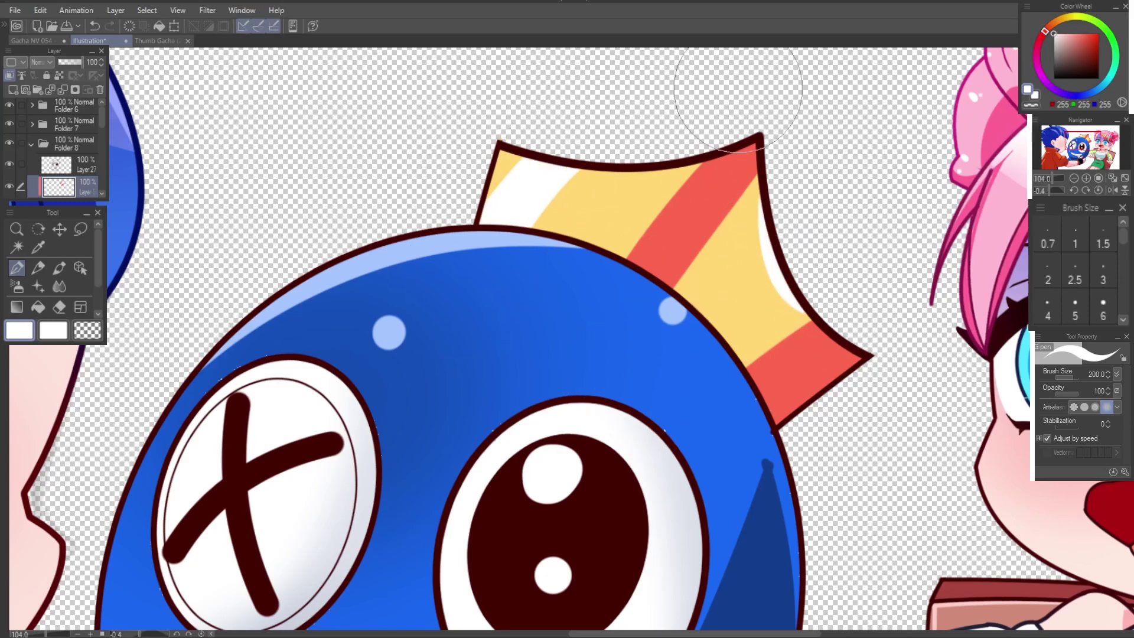
pyautogui.click(604, 193)
pyautogui.click(734, 278)
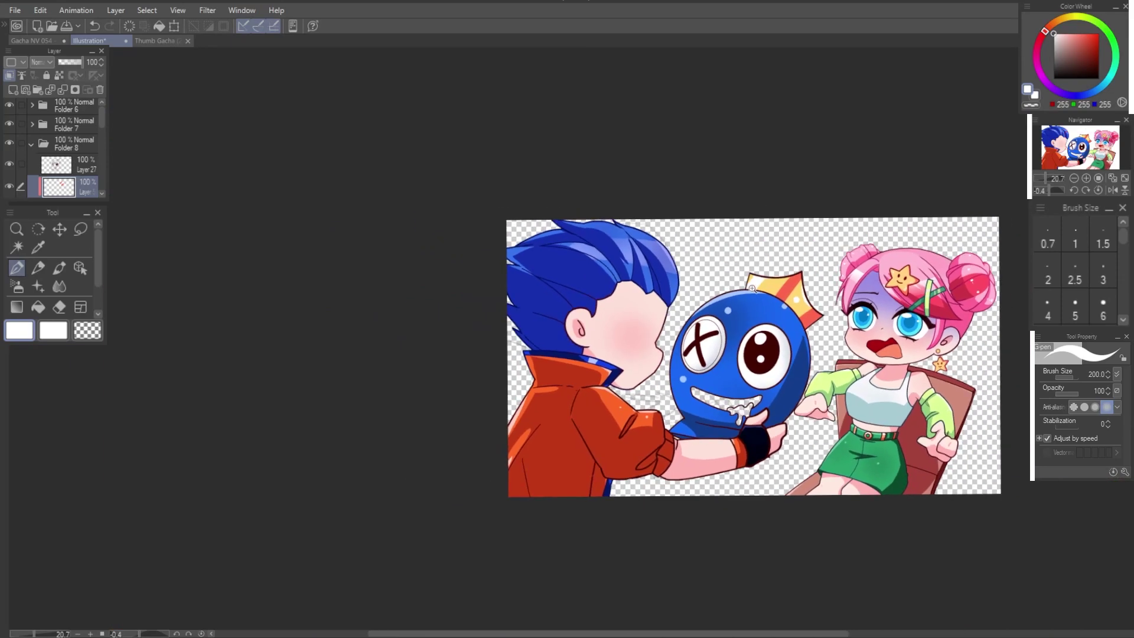
# Step: Fill the monster's mouth with pure black
pyautogui.press('g')
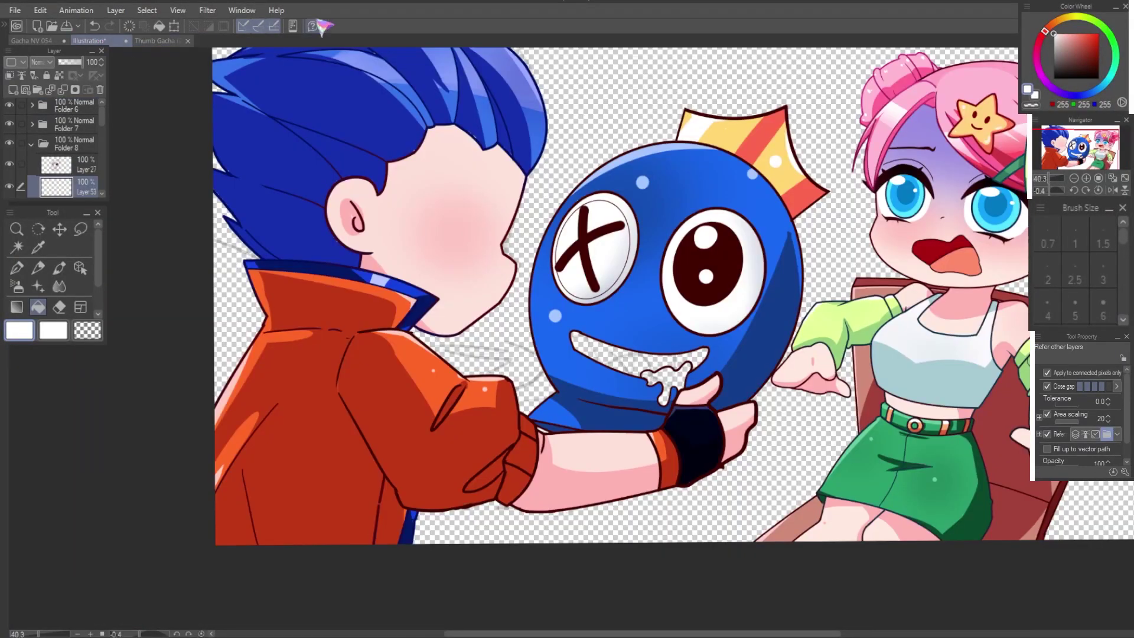
pyautogui.moveTo(1060, 56); pyautogui.dragTo(1061, 68)
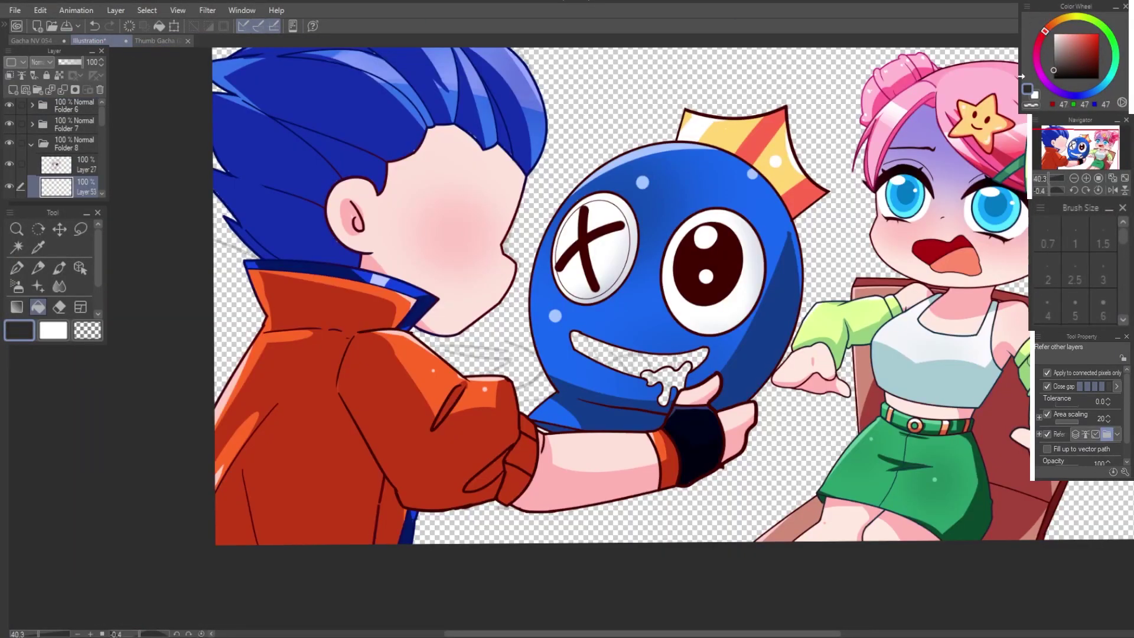
pyautogui.click(628, 354)
pyautogui.scroll(3, 660, 385)
pyautogui.click(1052, 78)
pyautogui.click(690, 373)
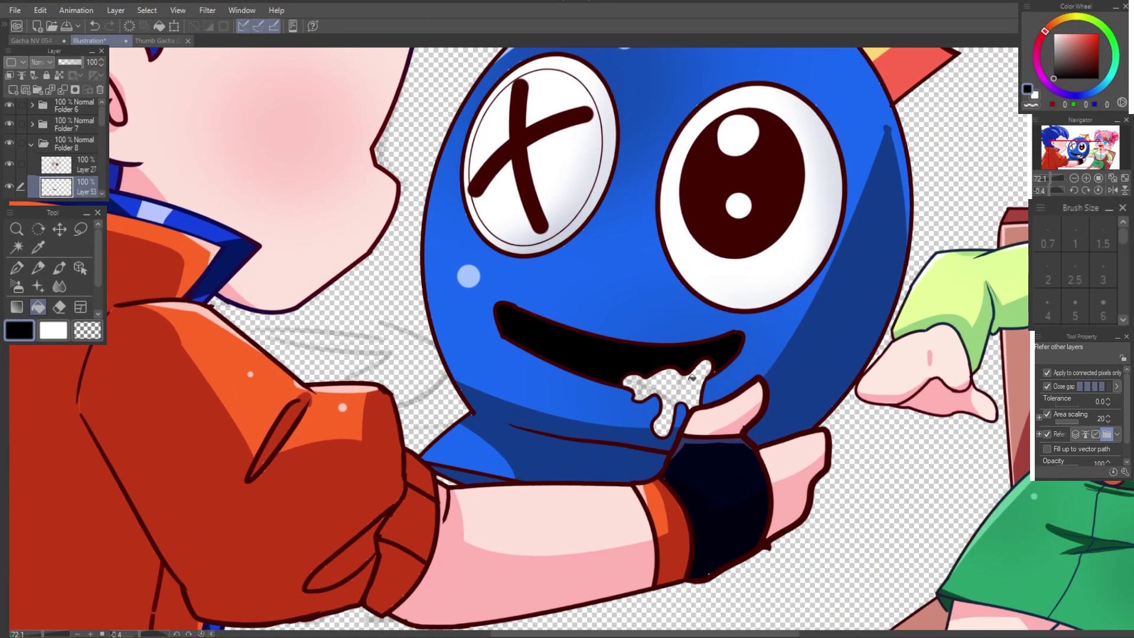
# Step: Fill the monster's drool light cyan on a new separate layer
pyautogui.press('p')
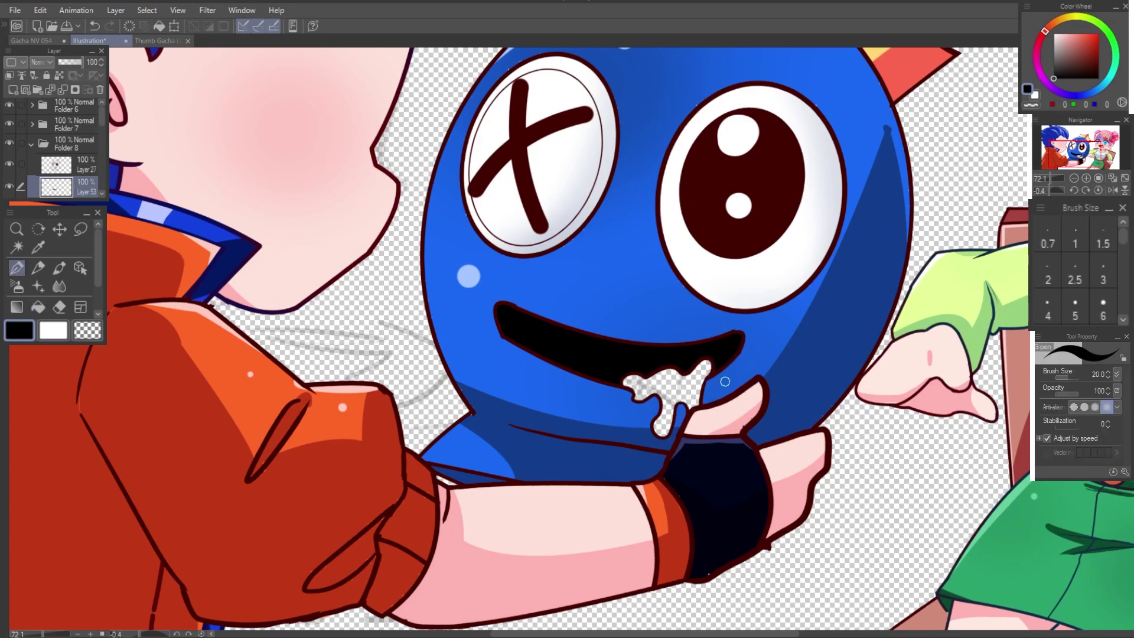
pyautogui.press('g')
pyautogui.click(1108, 79)
pyautogui.click(1076, 34)
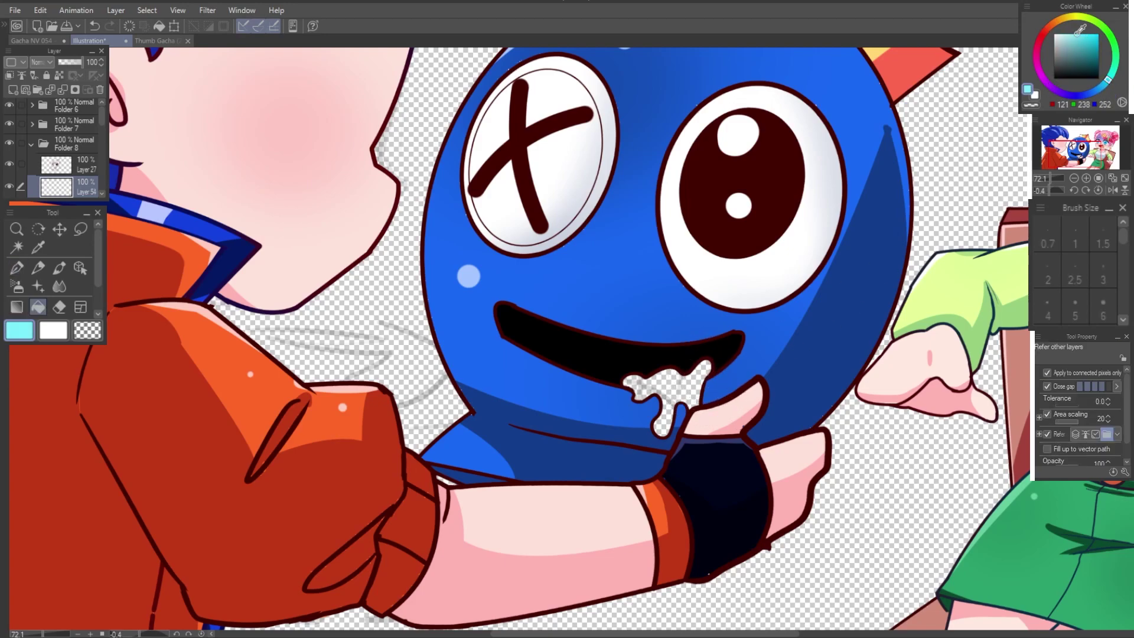
pyautogui.click(651, 407)
pyautogui.hotkey('ctrl', 'z')
pyautogui.scroll(-3, 22, 141)
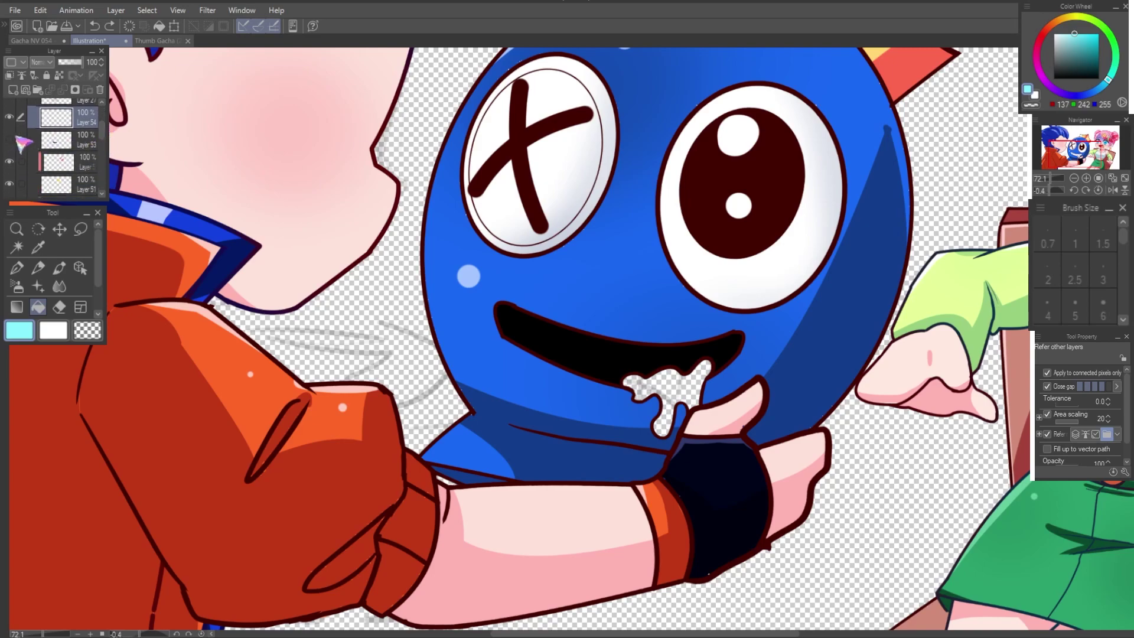
pyautogui.click(655, 387)
pyautogui.click(10, 140)
pyautogui.click(13, 89)
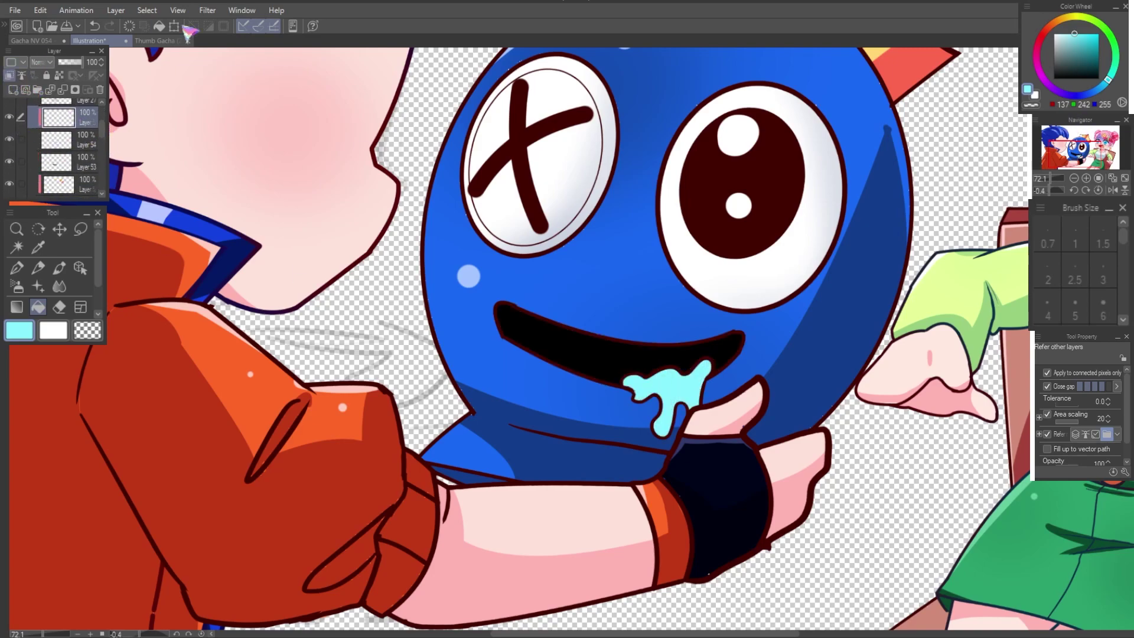
# Step: Shade the drool in darker blue, blur the shading, and add white highlights
pyautogui.click(1088, 45)
pyautogui.click(1103, 85)
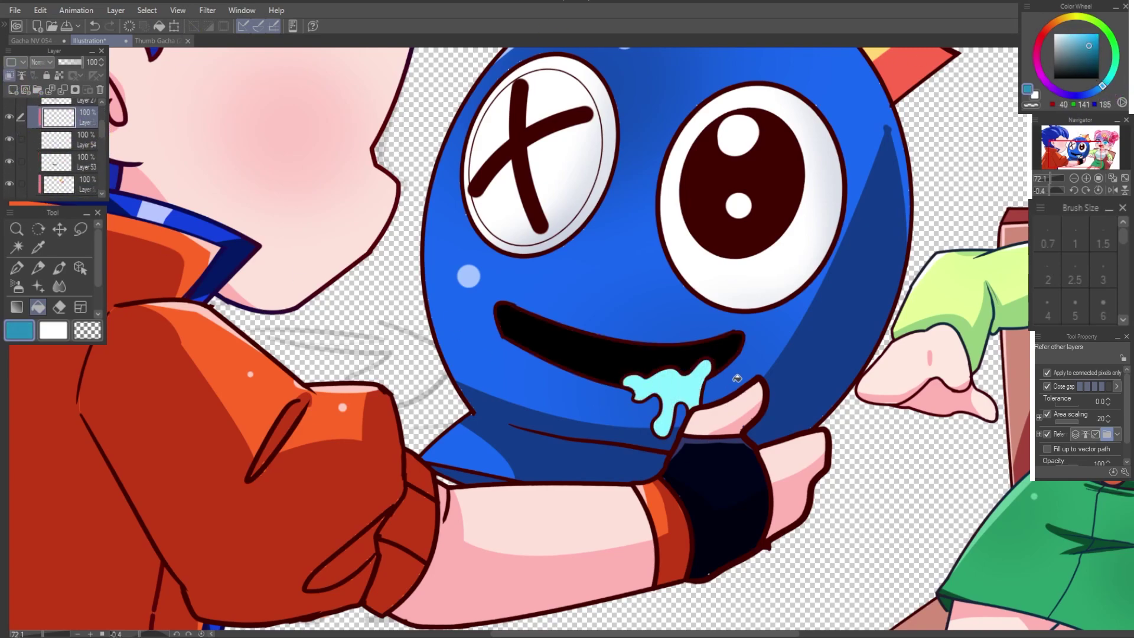
pyautogui.press('p')
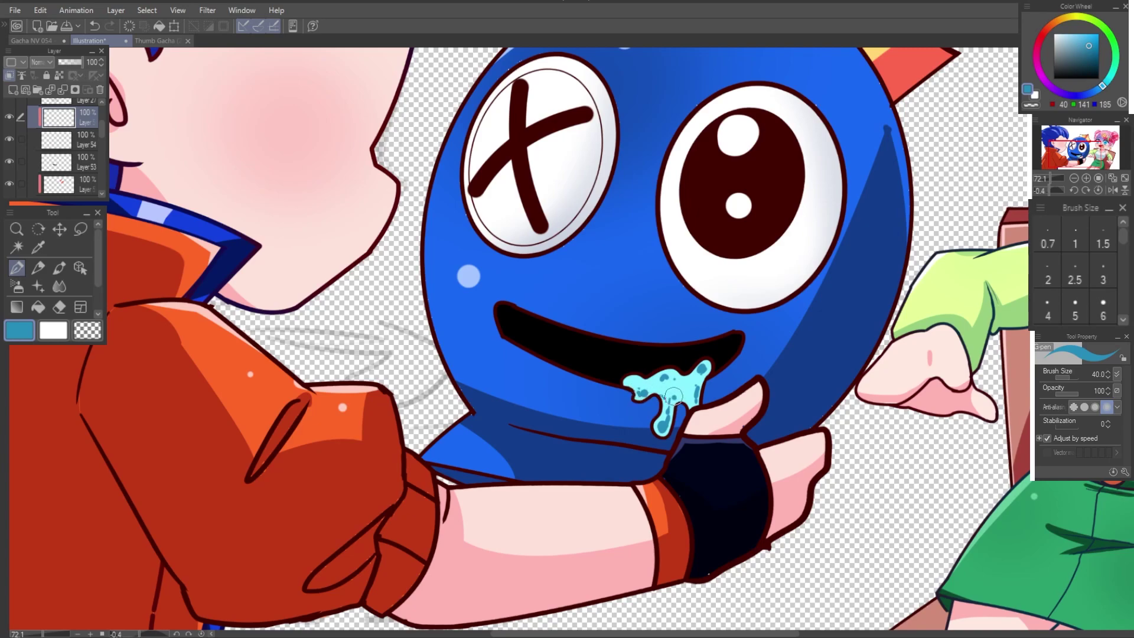
pyautogui.press('j')
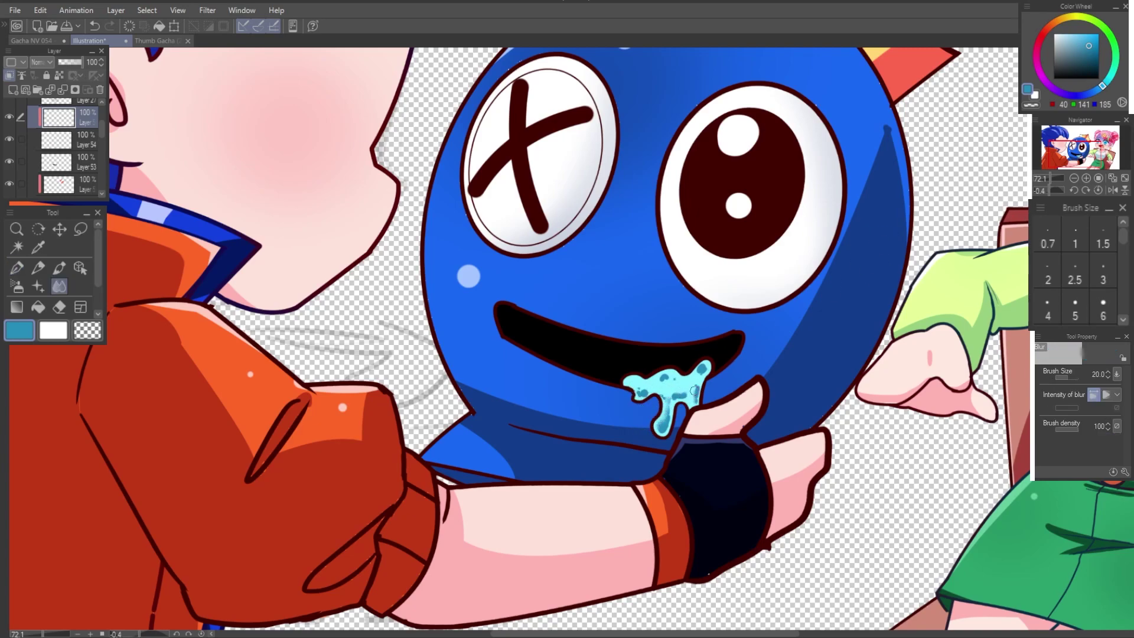
pyautogui.press('x')
pyautogui.press('p')
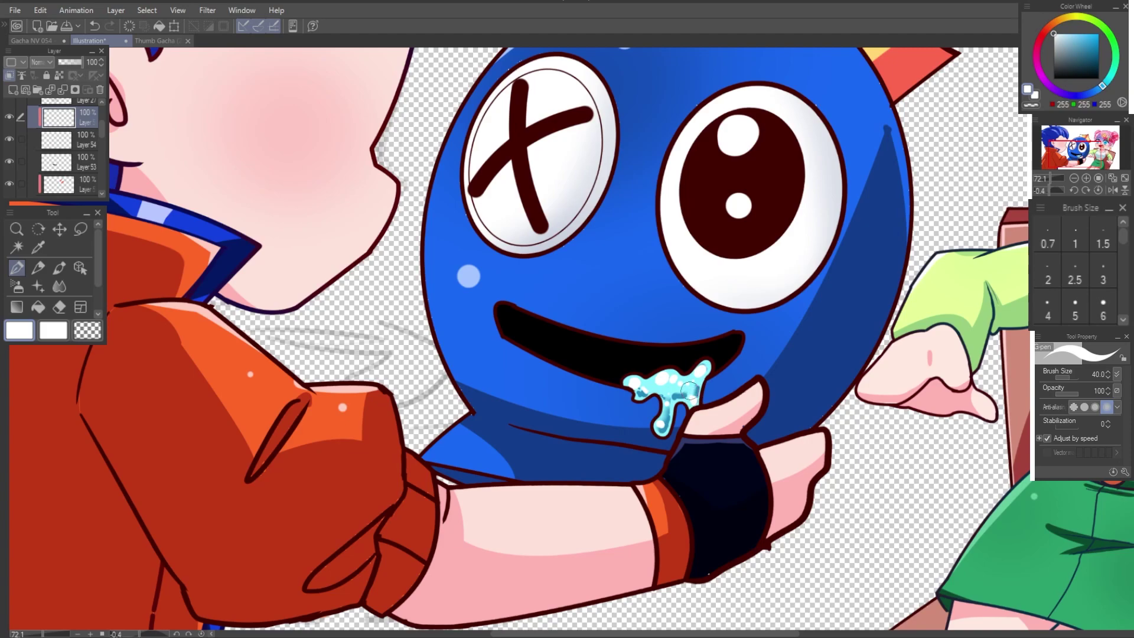
pyautogui.scroll(5, 65, 148)
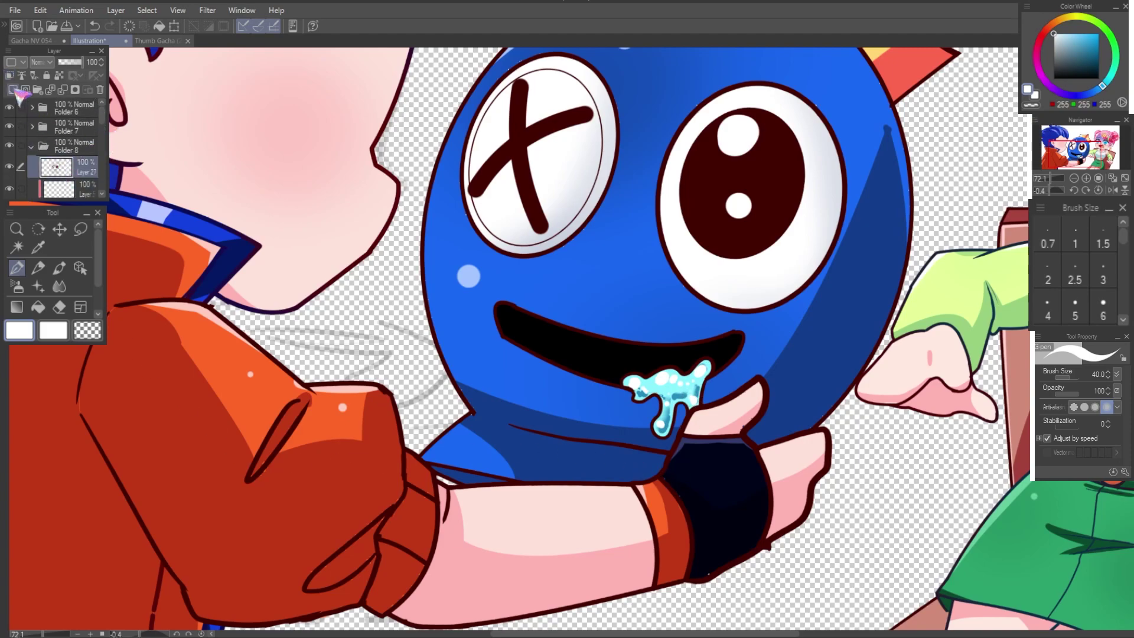
pyautogui.scroll(-3, 657, 197)
# Step: Choose a darker navy colour and the soft airbrush
pyautogui.press('g')
pyautogui.click(1098, 68)
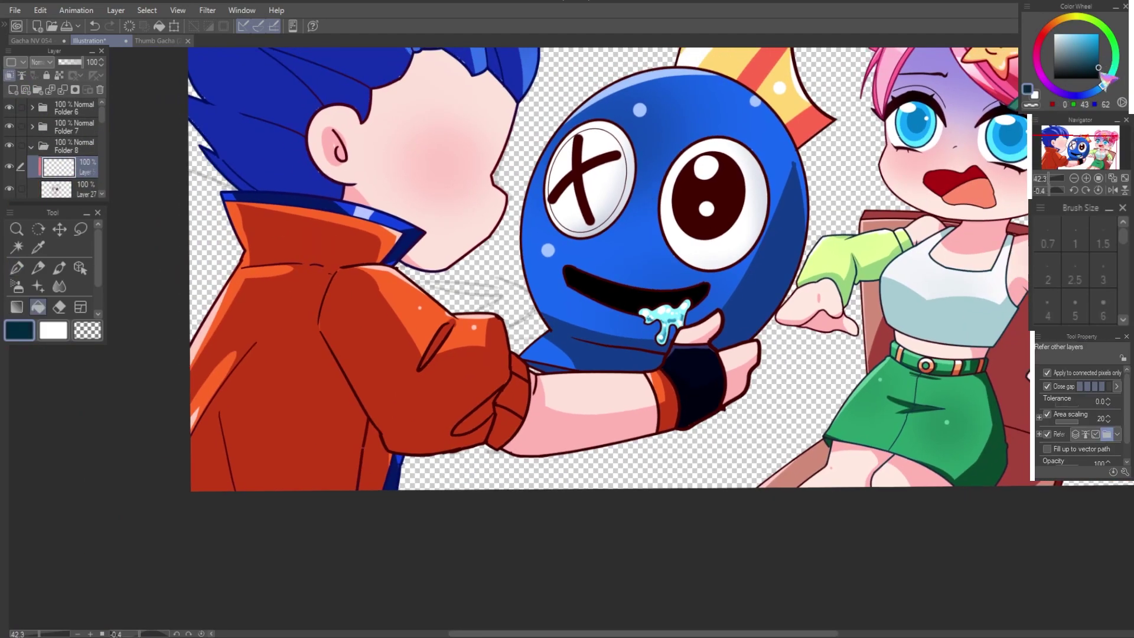
pyautogui.click(1090, 93)
pyautogui.press('b')
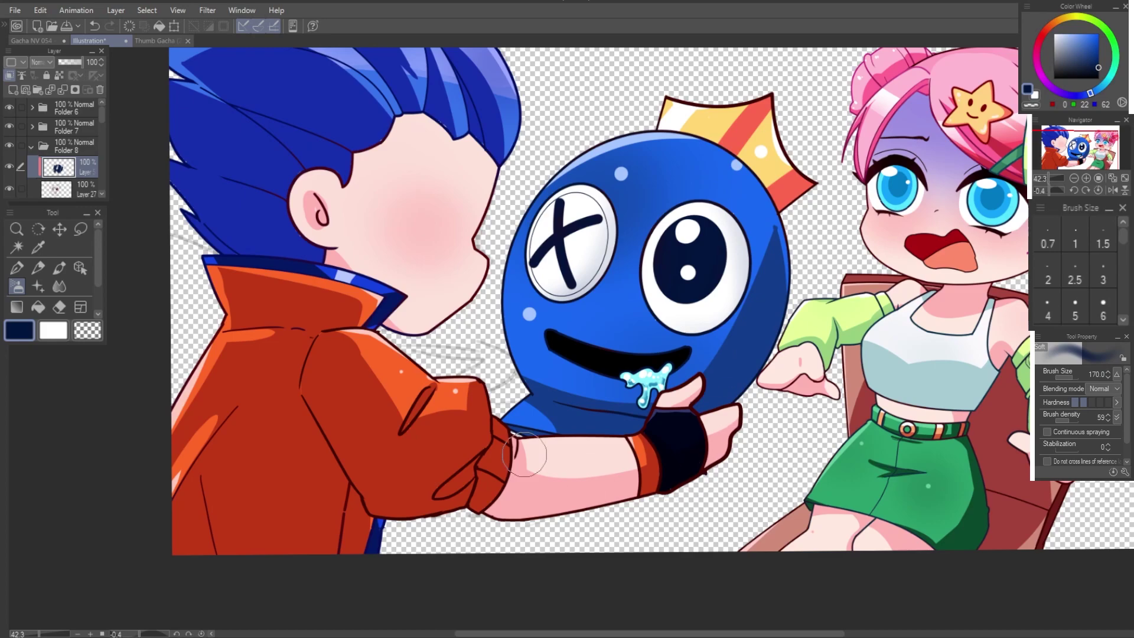
# Step: Group Folders 6, 7, 8 and 3 into one new folder
pyautogui.click(32, 145)
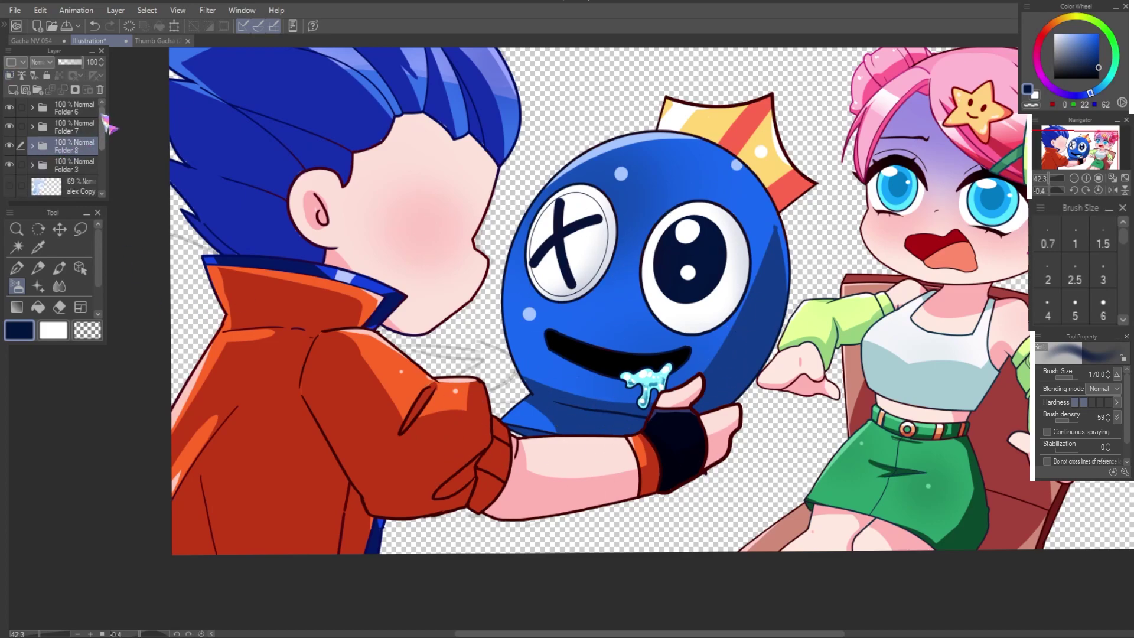
pyautogui.keyDown('ctrl'); pyautogui.click(74, 126); pyautogui.keyUp('ctrl')
pyautogui.hotkey('ctrl', 'g')
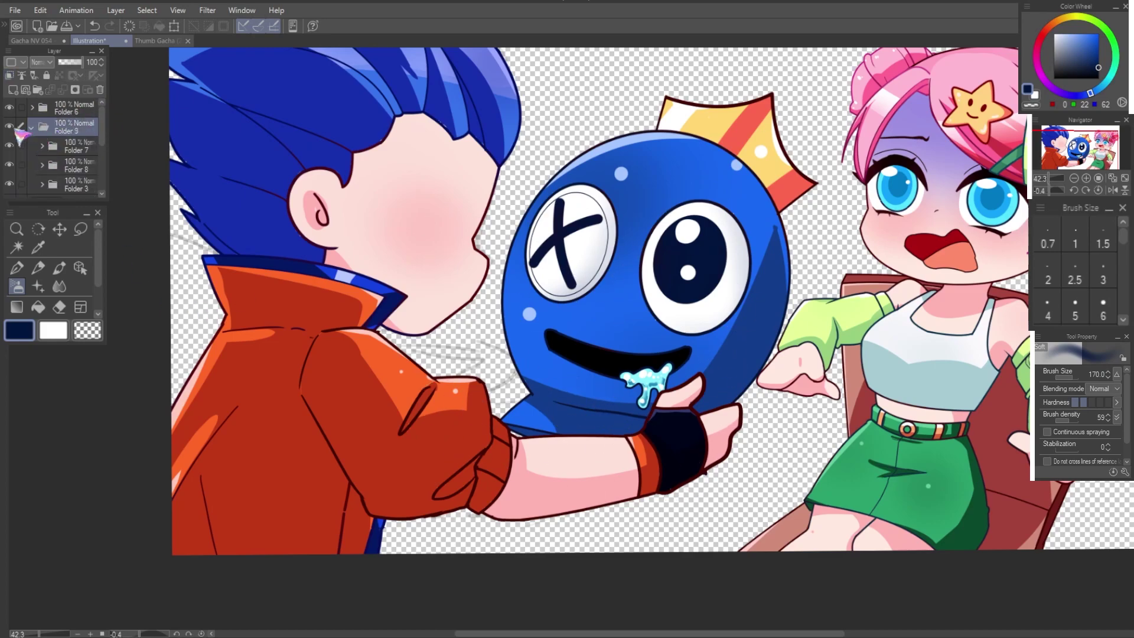
pyautogui.click(9, 126)
pyautogui.hotkey('ctrl', 'z')
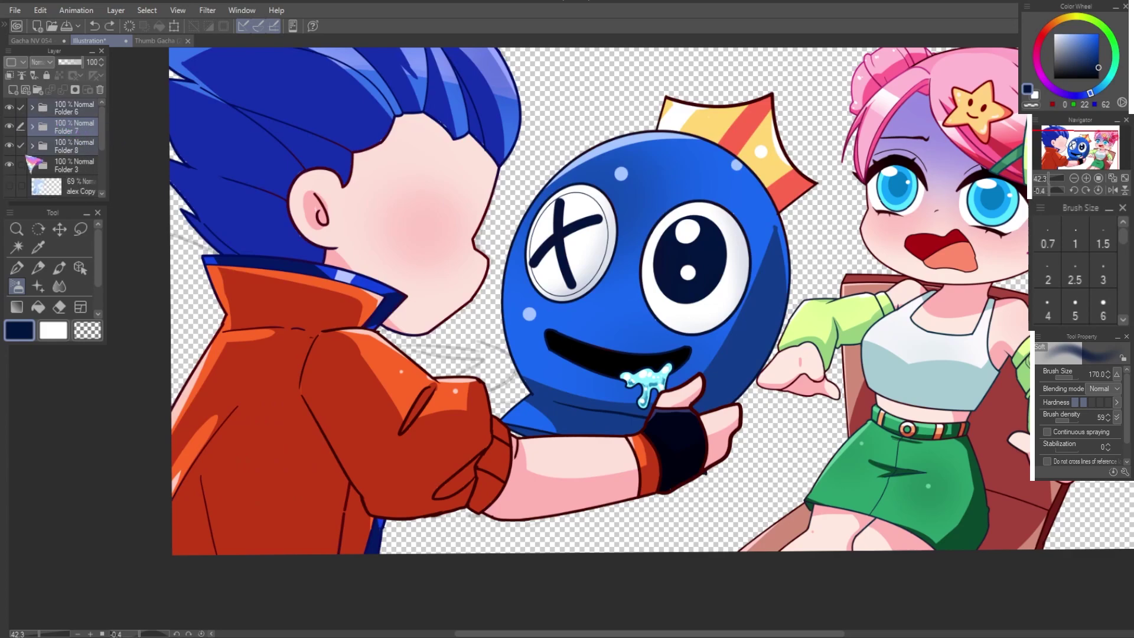
pyautogui.click(10, 164)
pyautogui.scroll(-1, 35, 160)
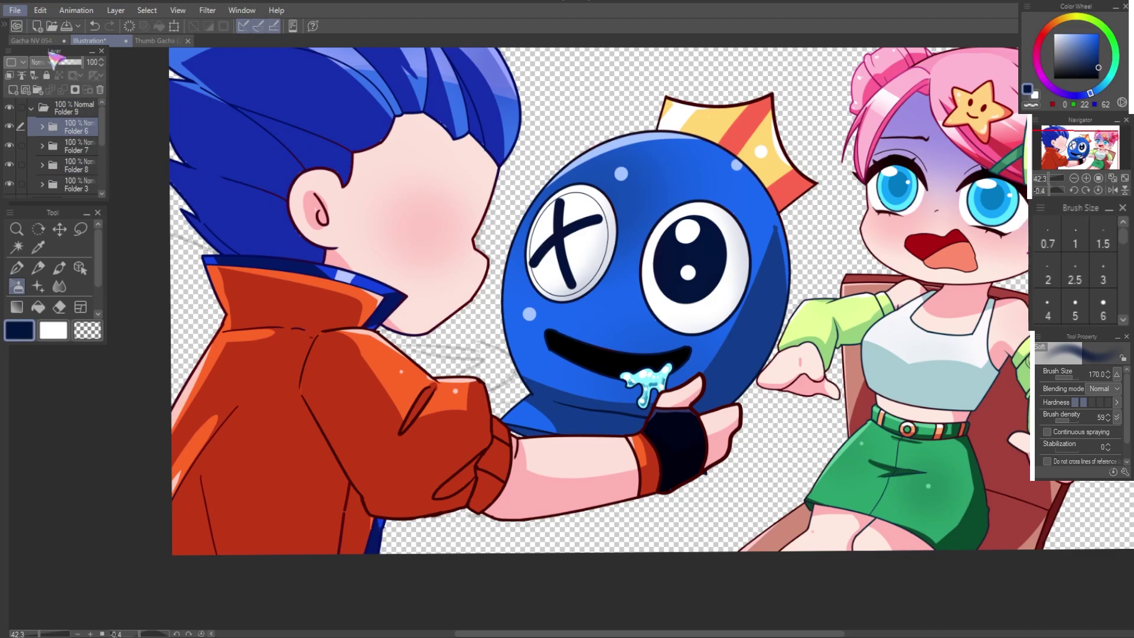
pyautogui.hotkey('ctrl', 'g')
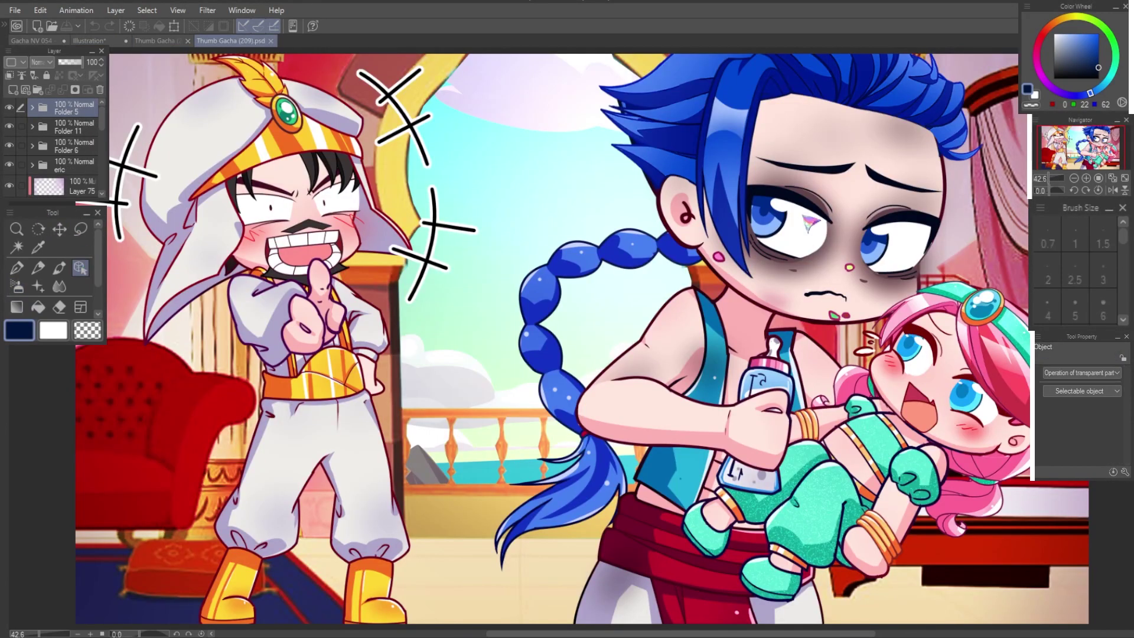
# Step: Copy Folder 4's scowling face onto the boy, rotated and scaled to 114%, minus its eye-shading layer
pyautogui.click(42, 166)
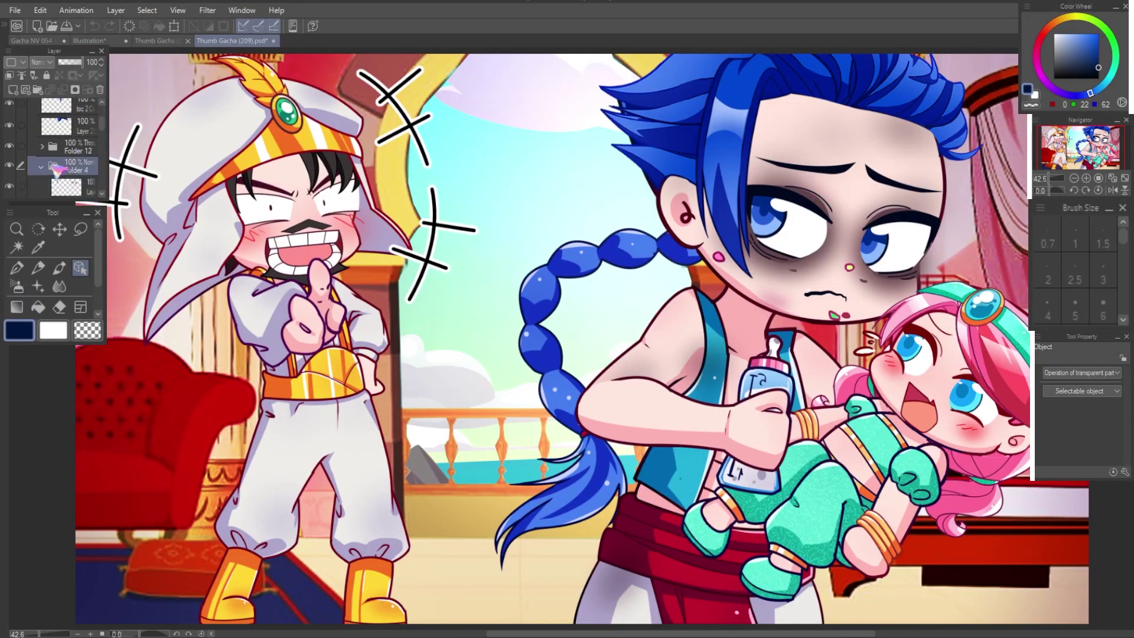
pyautogui.click(8, 167)
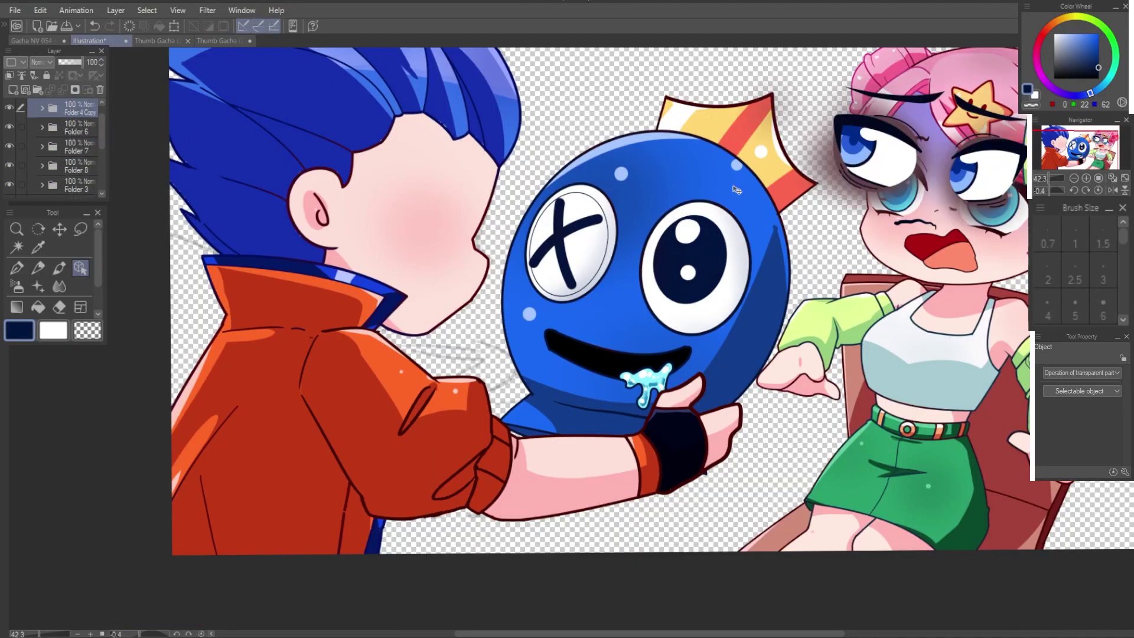
pyautogui.moveTo(736, 190); pyautogui.dragTo(195, 213)
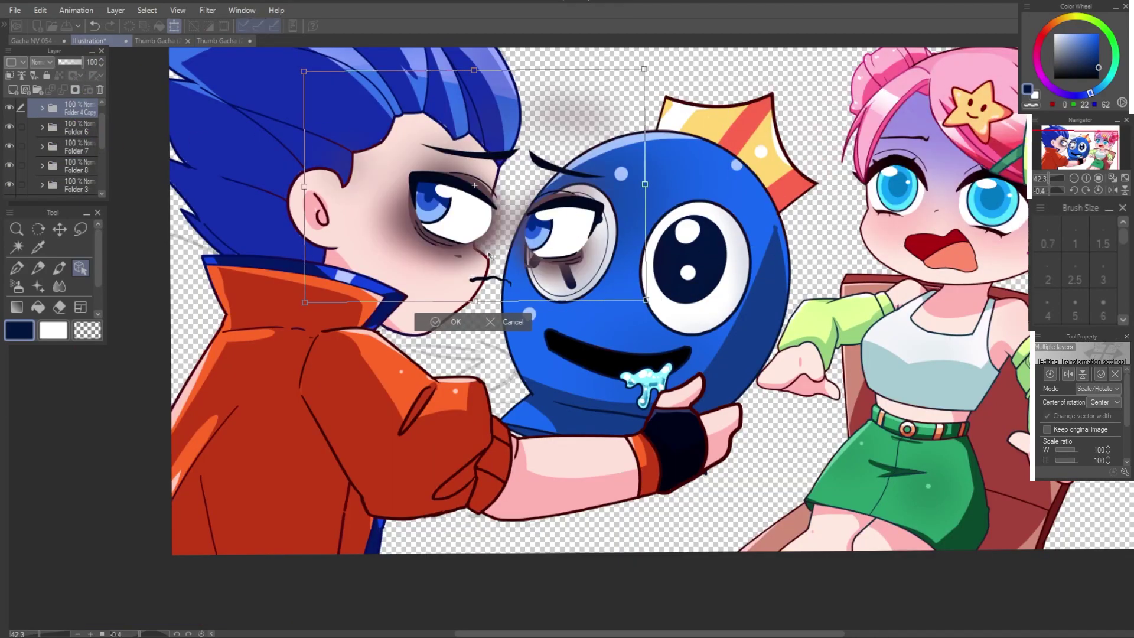
pyautogui.scroll(-3, 584, 266)
pyautogui.moveTo(622, 246); pyautogui.dragTo(614, 278)
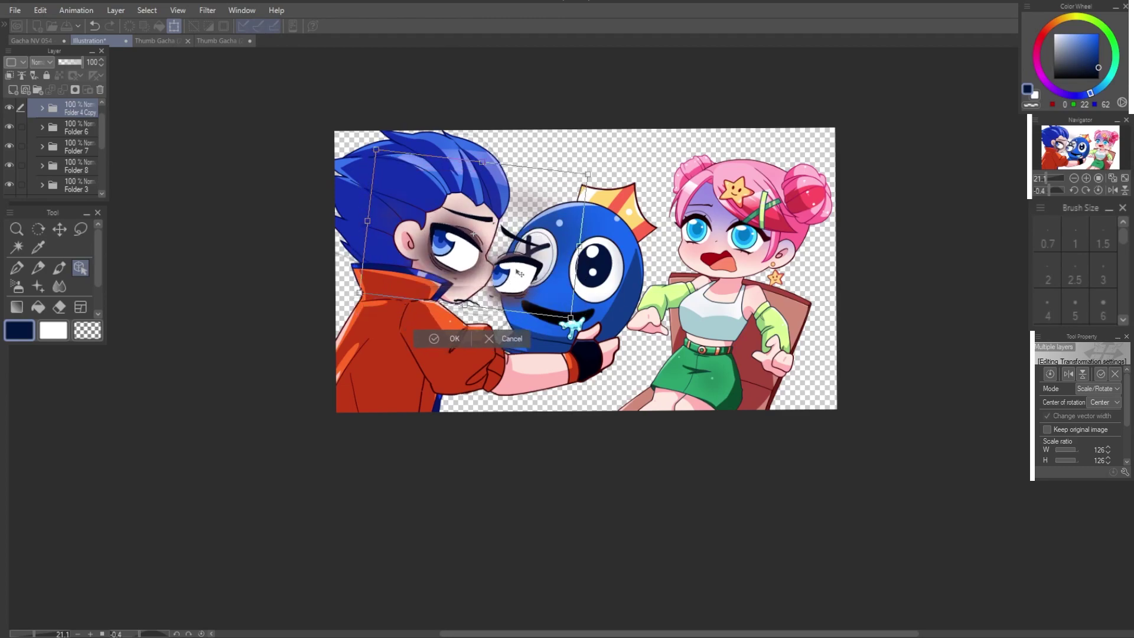
pyautogui.moveTo(484, 260); pyautogui.dragTo(495, 283)
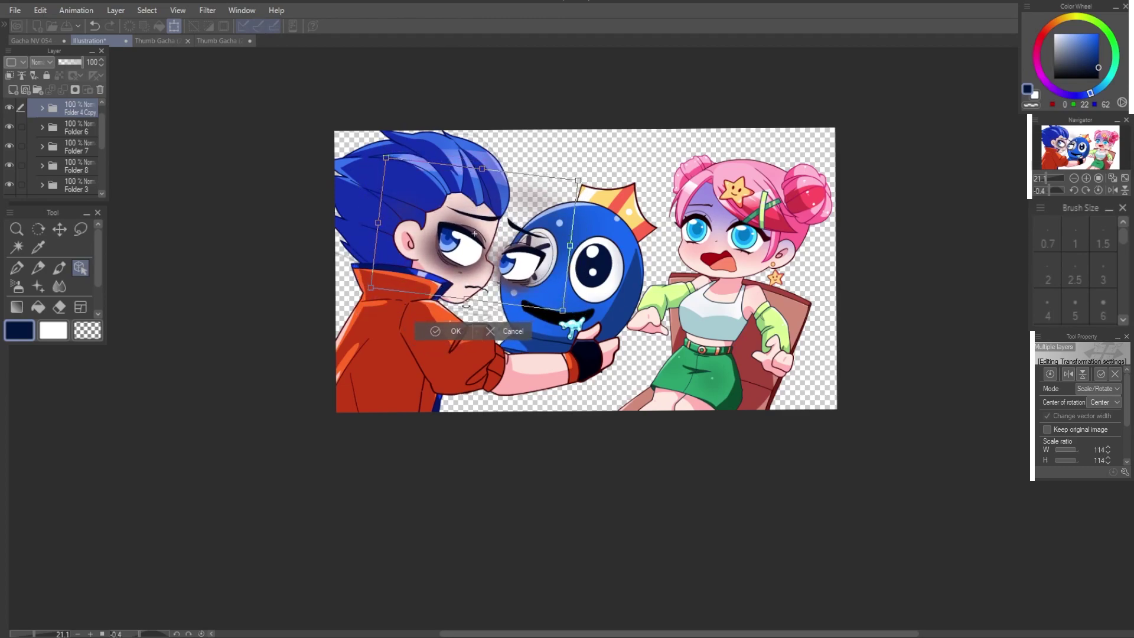
pyautogui.click(437, 333)
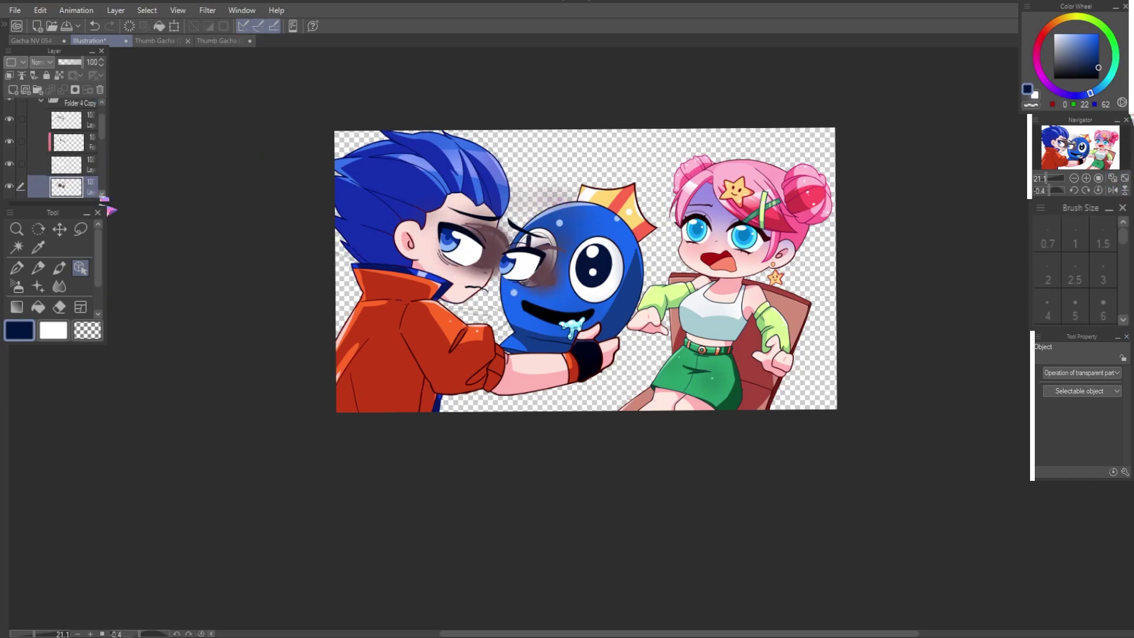
pyautogui.click(100, 90)
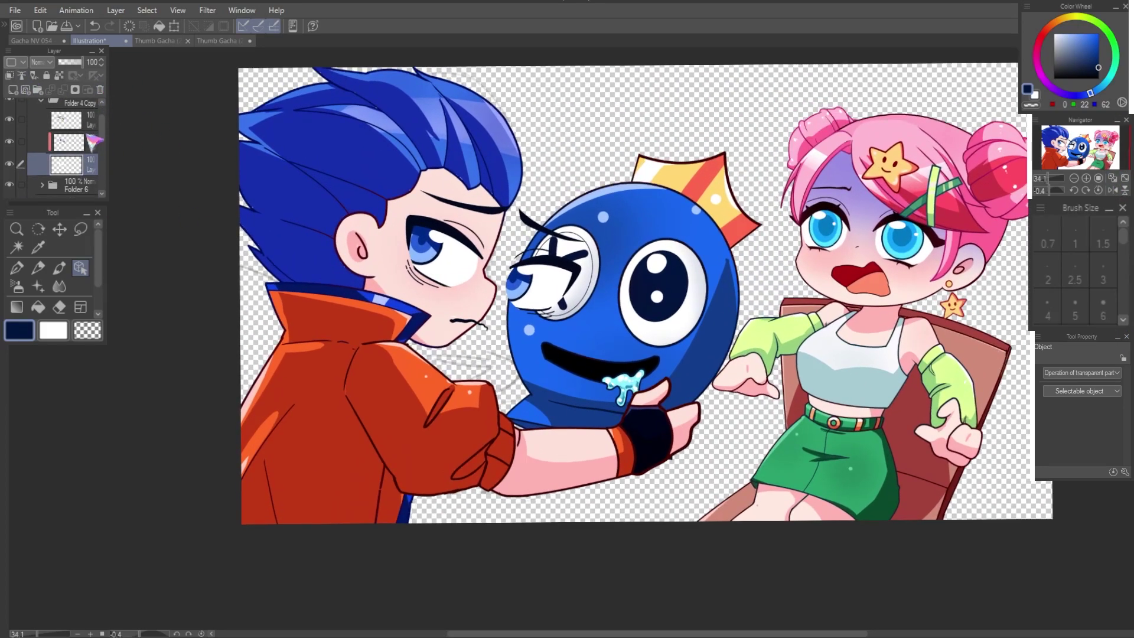
# Step: Erase the copied face parts that cover the monster's eye
pyautogui.click(73, 108)
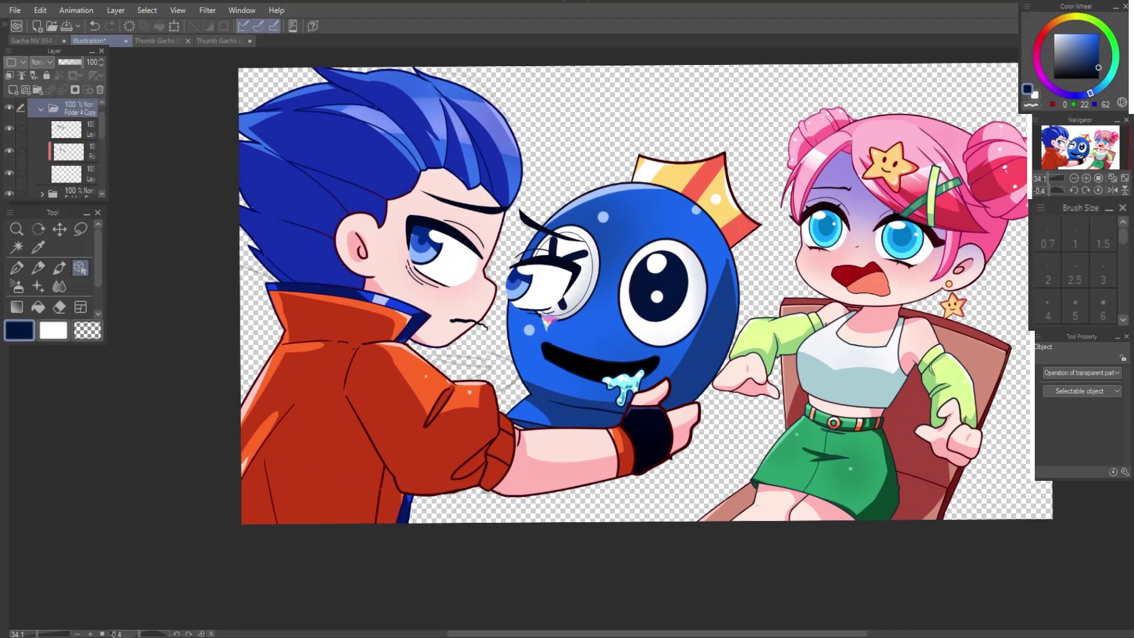
pyautogui.click(81, 228)
pyautogui.moveTo(529, 180); pyautogui.dragTo(634, 248)
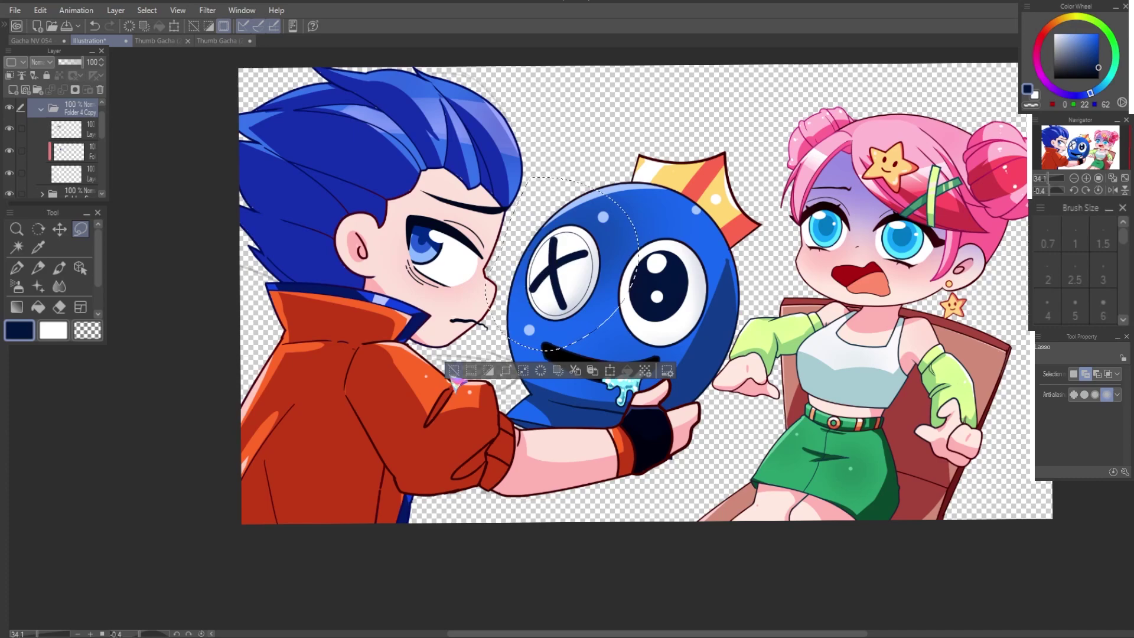
pyautogui.hotkey('ctrl', 'd')
pyautogui.scroll(-2, 454, 316)
pyautogui.press('e')
pyautogui.press('m')
# Step: Shrink the boy's selected eye to about 91% and tilt it
pyautogui.moveTo(455, 315); pyautogui.dragTo(481, 349)
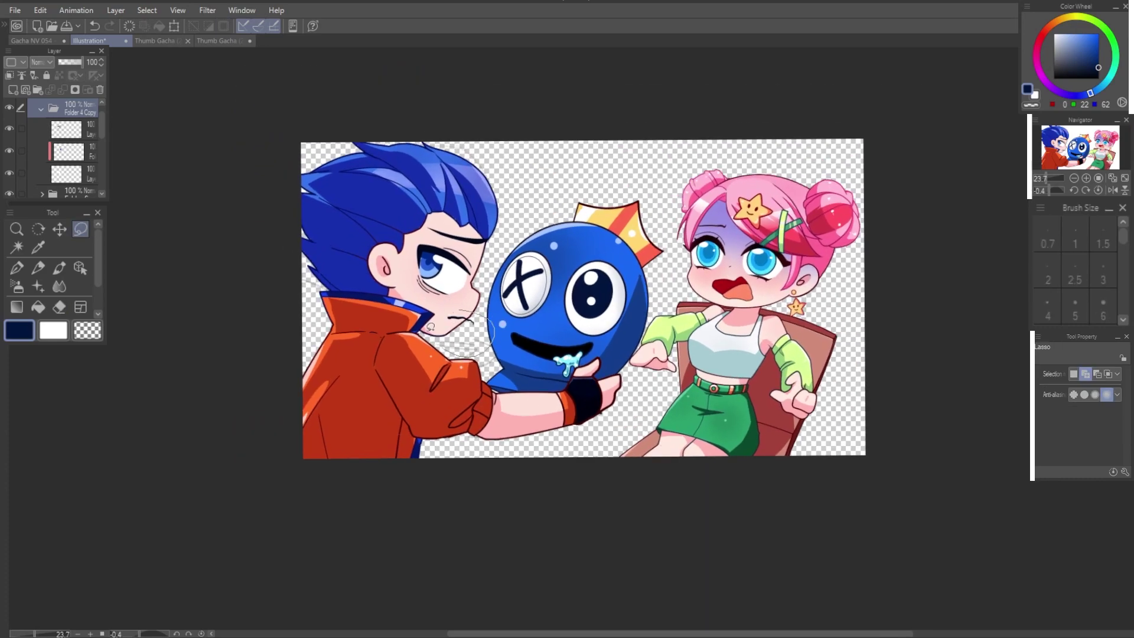
pyautogui.moveTo(413, 227); pyautogui.dragTo(416, 230)
pyautogui.hotkey('ctrl', 't')
pyautogui.moveTo(490, 294); pyautogui.dragTo(486, 294)
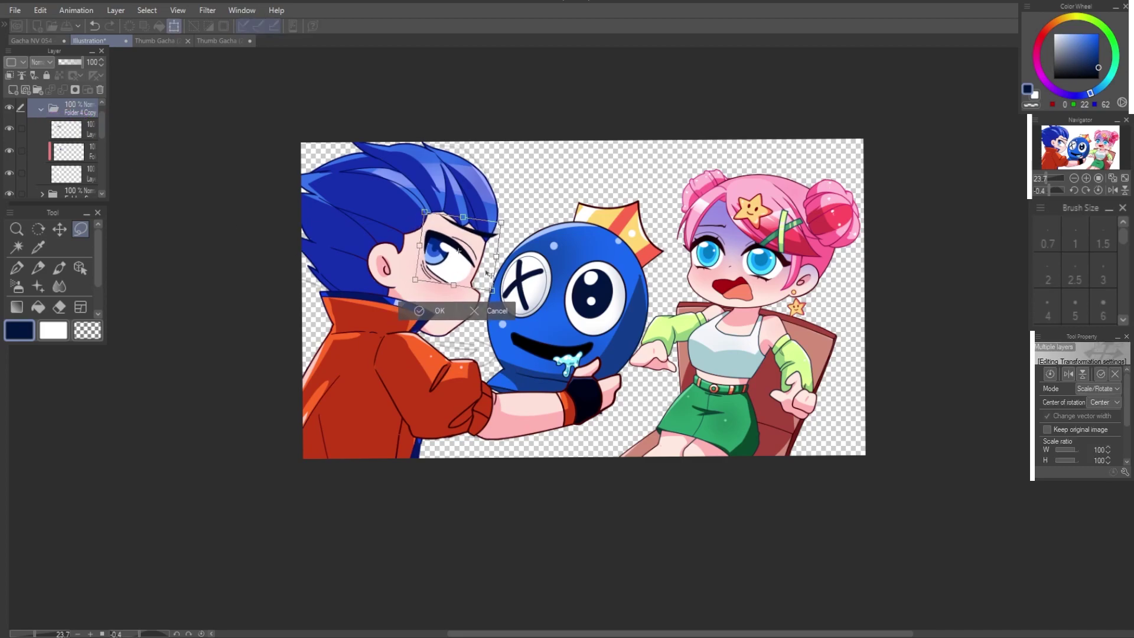
pyautogui.press('Return')
pyautogui.scroll(2, 458, 276)
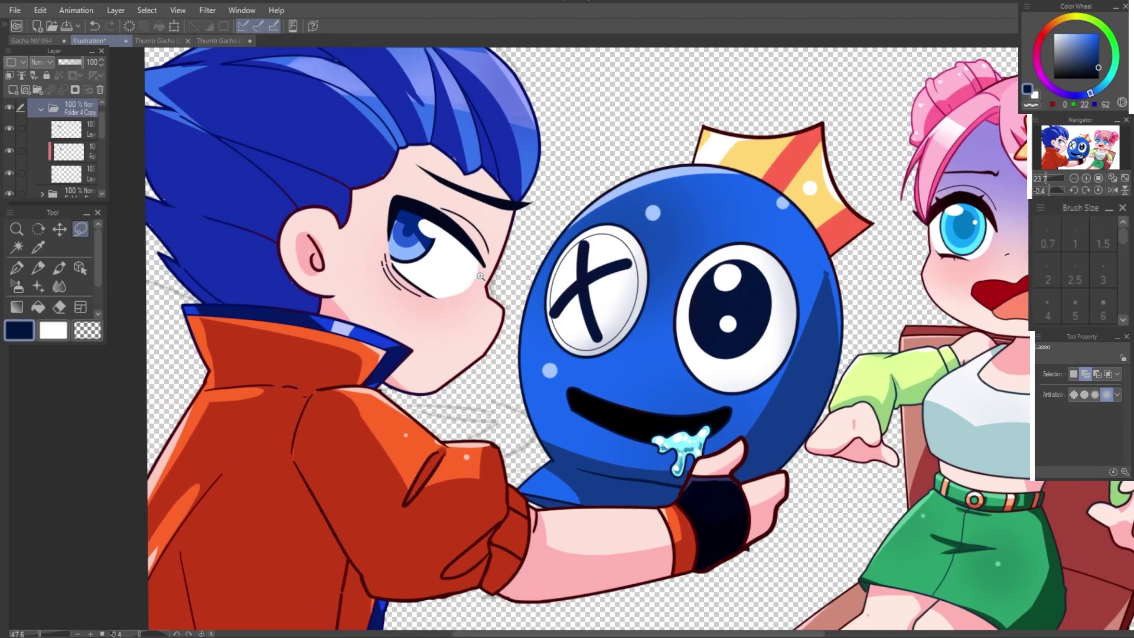
# Step: Rotate and reshape the boy's eyebrow to a tilted scowl
pyautogui.moveTo(439, 180); pyautogui.dragTo(401, 133)
pyautogui.hotkey('ctrl', 't')
pyautogui.moveTo(566, 200)
pyautogui.mouseDown()
pyautogui.moveTo(538, 224)
pyautogui.moveTo(582, 230)
pyautogui.moveTo(587, 269)
pyautogui.moveTo(550, 236)
pyautogui.mouseUp()
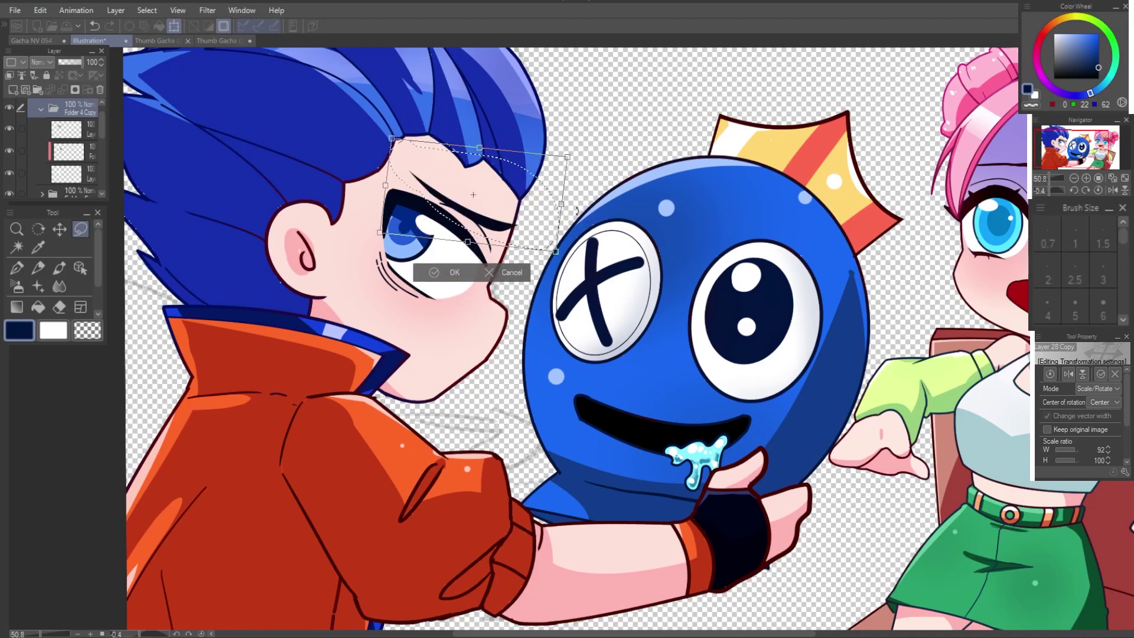
pyautogui.press('Return')
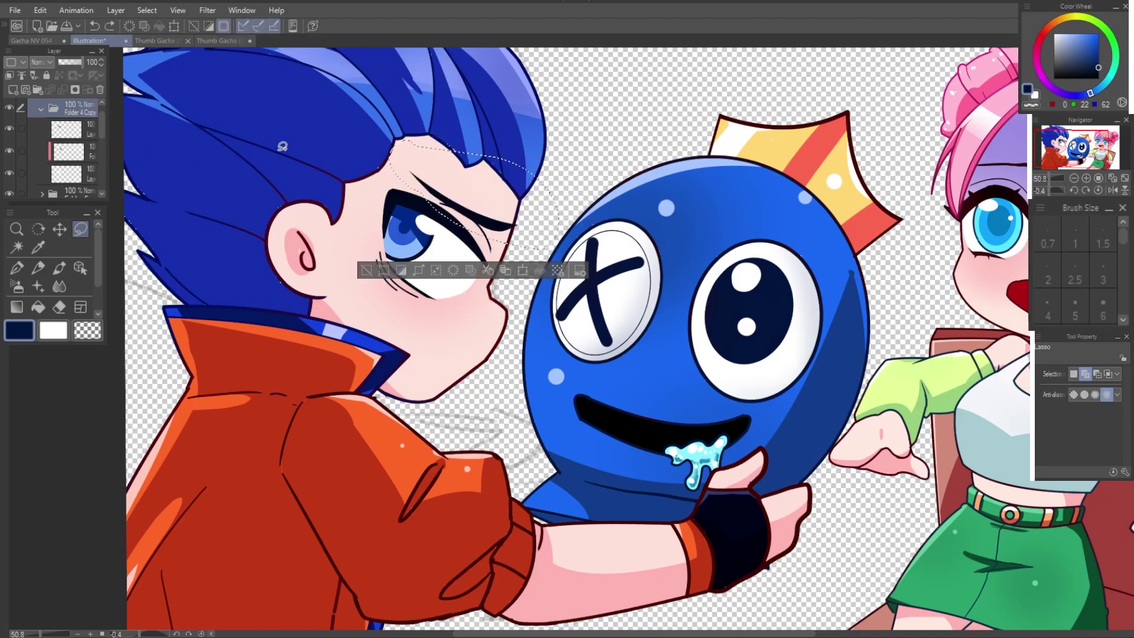
pyautogui.hotkey('ctrl', 't')
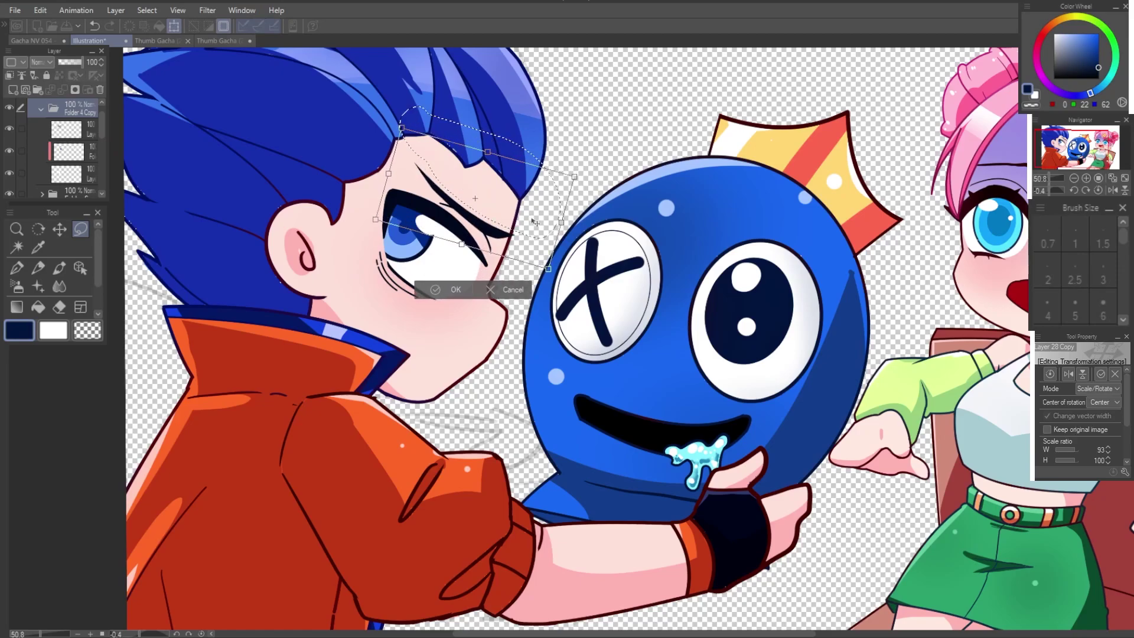
pyautogui.moveTo(569, 171); pyautogui.dragTo(392, 290)
pyautogui.press('Return')
# Step: Scale the eye layer down slightly and erase the stray line left of the eye
pyautogui.hotkey('ctrl', 'd')
pyautogui.click(66, 151)
pyautogui.hotkey('ctrl', 't')
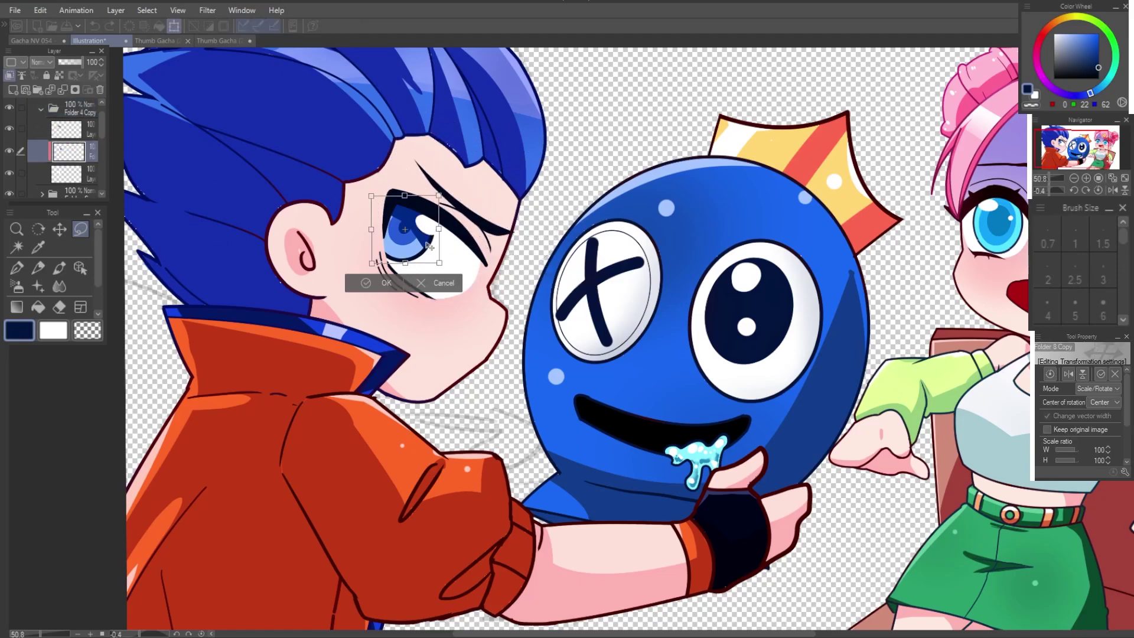
pyautogui.moveTo(484, 258); pyautogui.dragTo(485, 266)
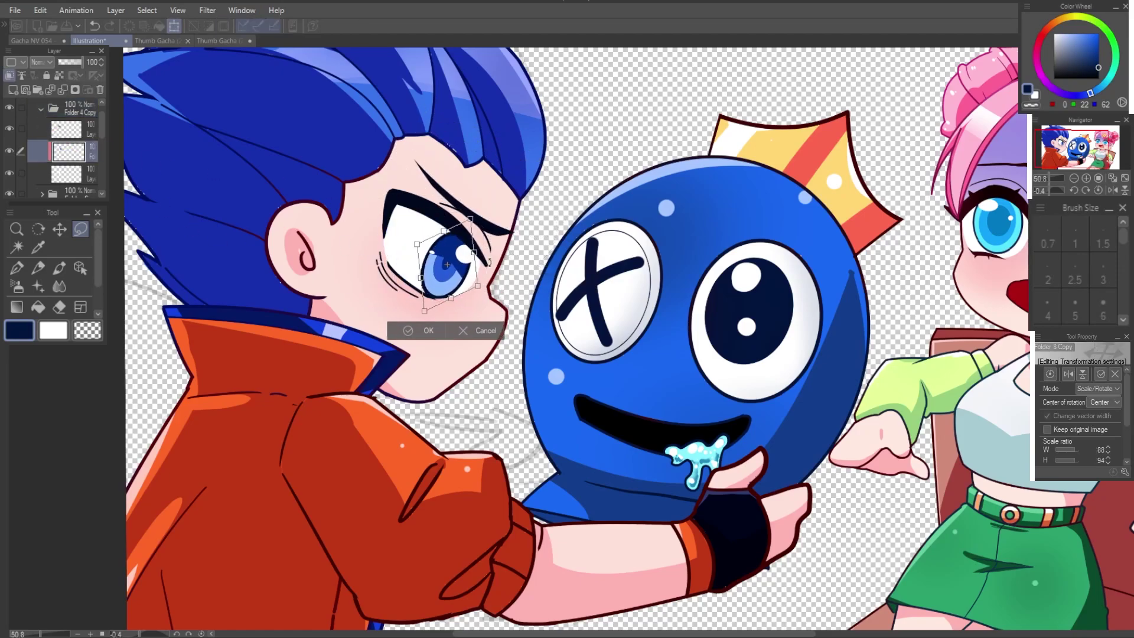
pyautogui.press('Return')
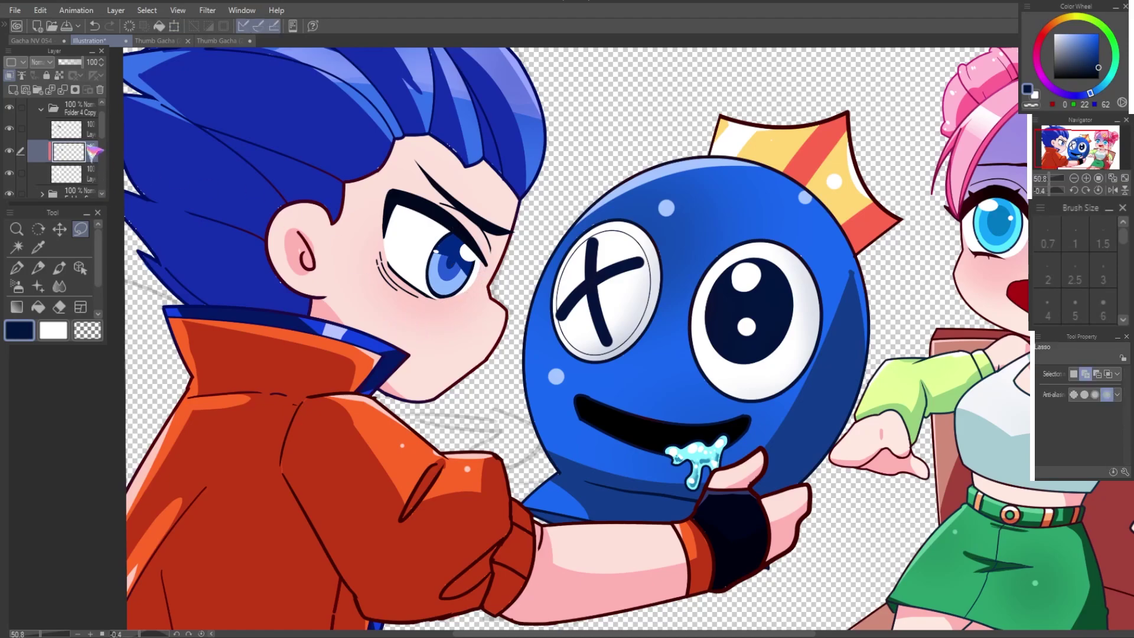
pyautogui.click(66, 129)
pyautogui.press('e')
pyautogui.moveTo(375, 255); pyautogui.dragTo(432, 325)
# Step: Draw a dark navy lower-eyelid line and hide the blue iris layer
pyautogui.keyDown('alt'); pyautogui.click(433, 204); pyautogui.keyUp('alt')
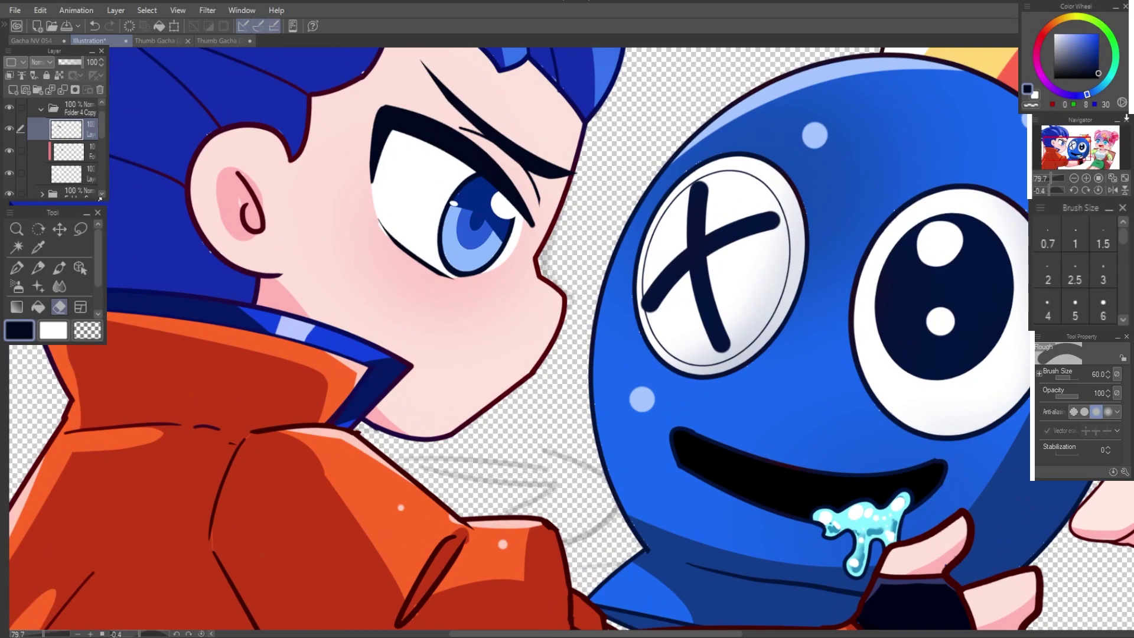
pyautogui.moveTo(375, 227)
pyautogui.mouseDown()
pyautogui.moveTo(472, 284)
pyautogui.moveTo(467, 301)
pyautogui.mouseUp()
pyautogui.click(89, 155)
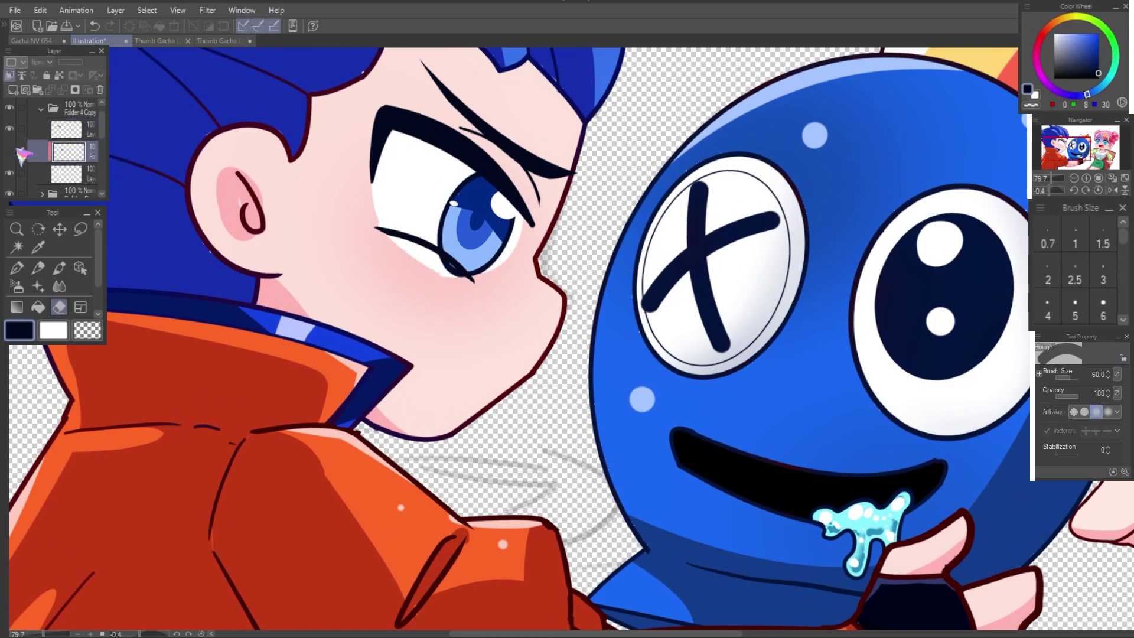
# Step: Draw a small tilted black oval pupil with the ellipse tool, then set a white pen
pyautogui.press('p')
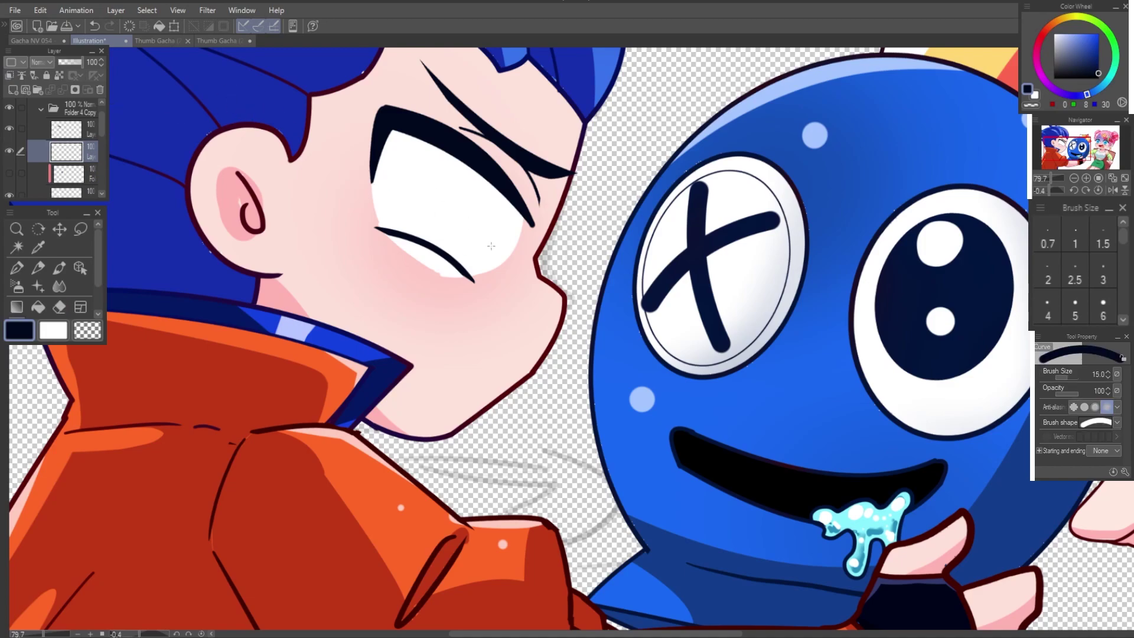
pyautogui.press('u')
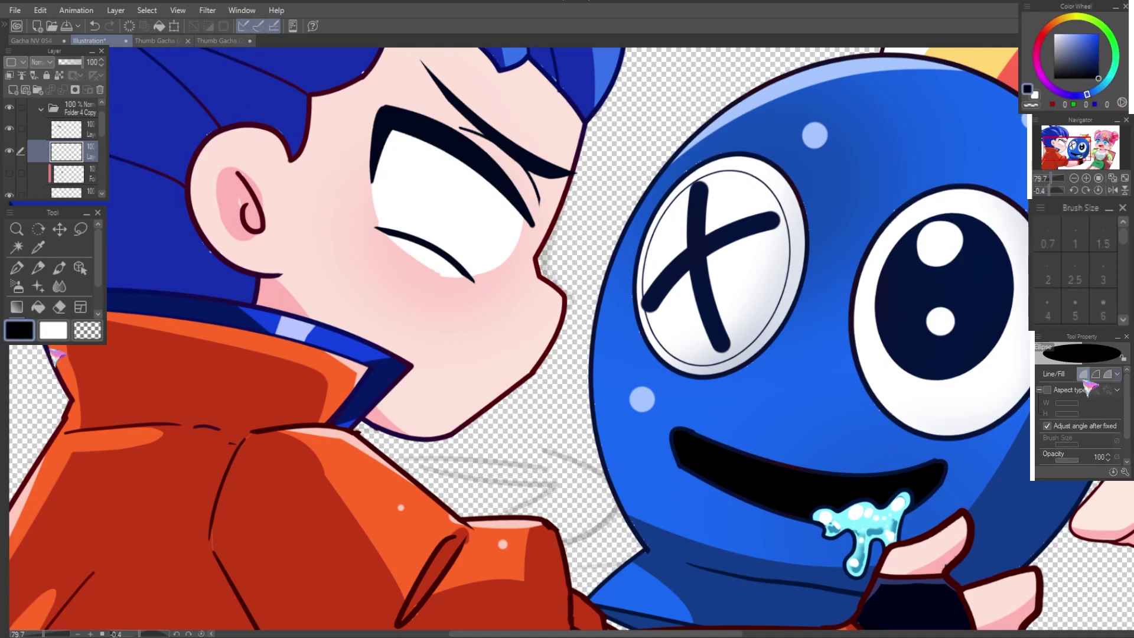
pyautogui.moveTo(490, 231)
pyautogui.mouseDown()
pyautogui.moveTo(503, 251)
pyautogui.moveTo(506, 228)
pyautogui.mouseUp()
pyautogui.click(503, 251)
pyautogui.hotkey('ctrl', 't')
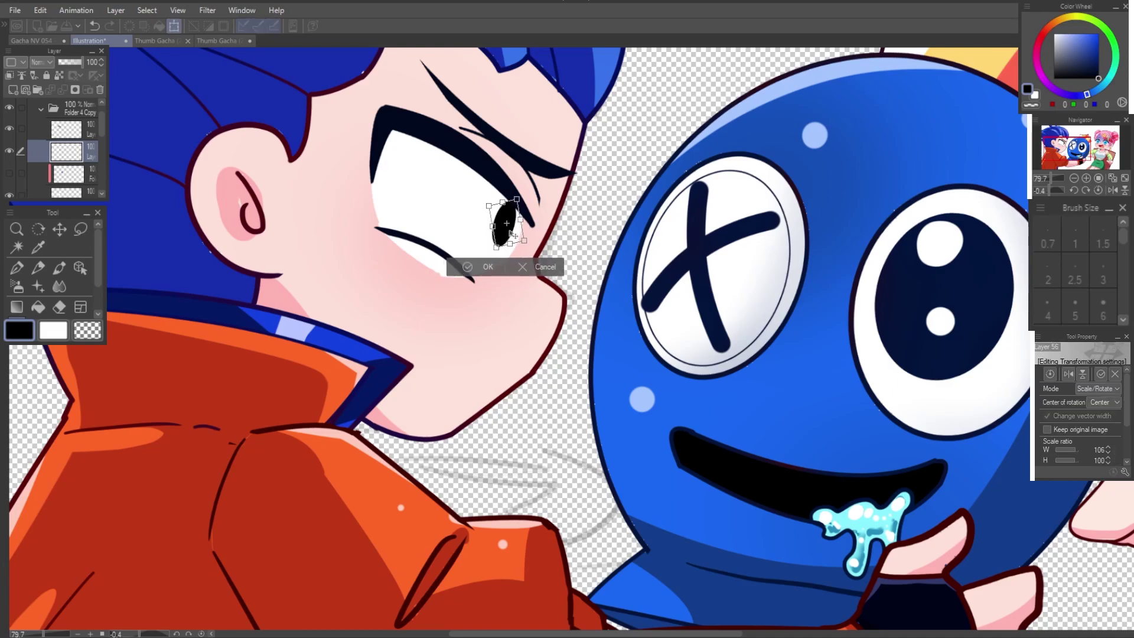
pyautogui.press('Return')
pyautogui.click(1070, 32)
pyautogui.press('p')
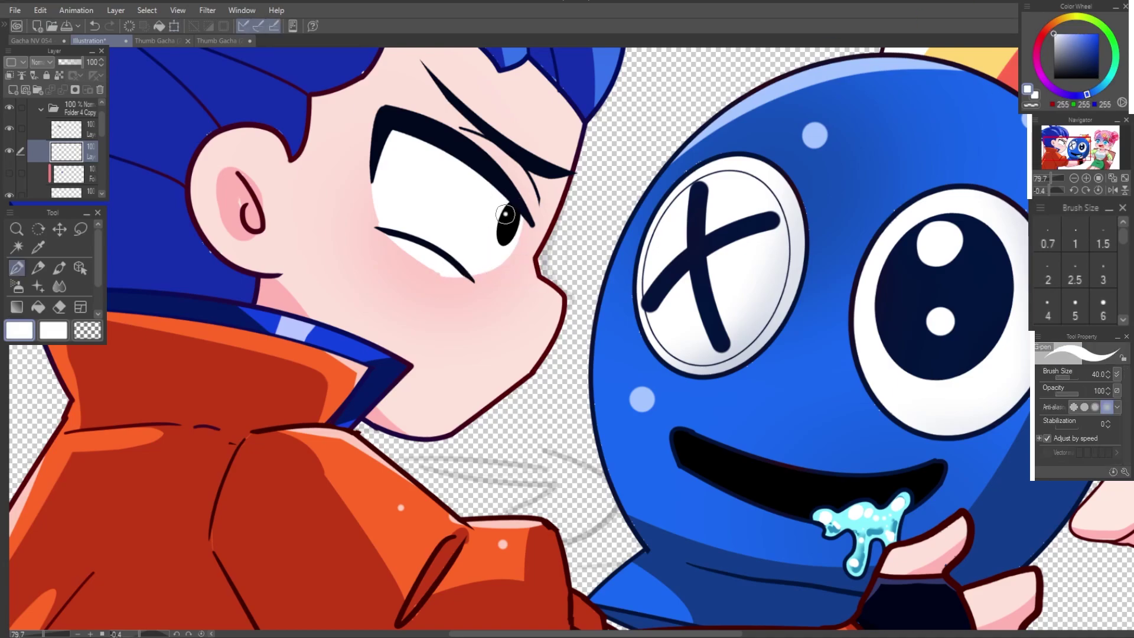
pyautogui.scroll(-3, 481, 313)
# Step: On the top Folder 4 Copy layer, draw the grin outline with size-10 dark navy curves
pyautogui.click(66, 192)
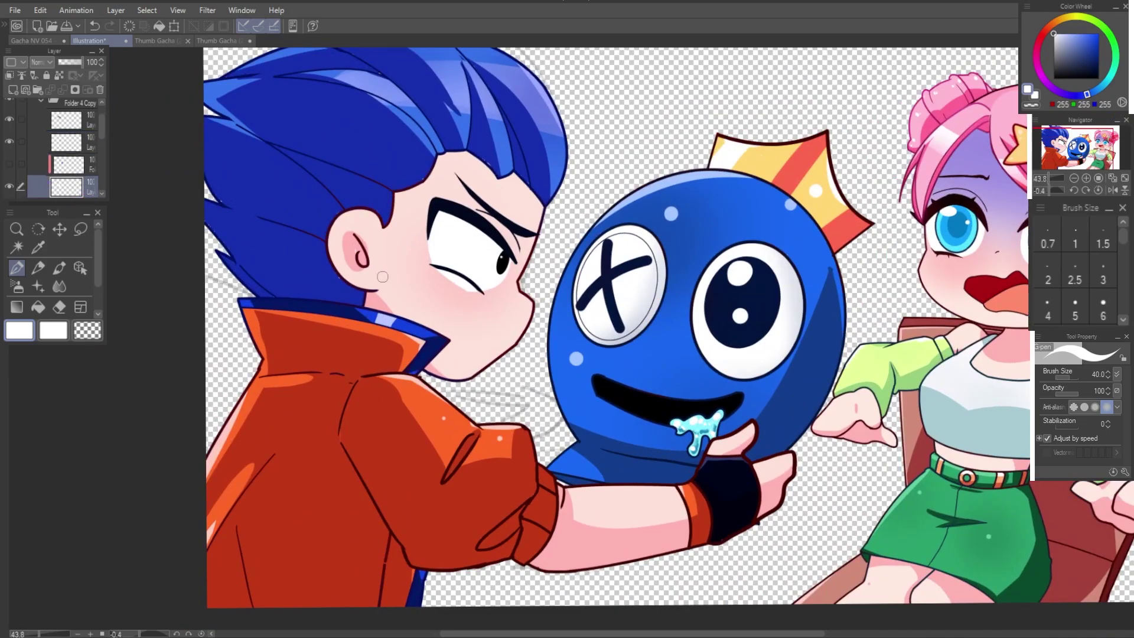
pyautogui.press('e')
pyautogui.scroll(2, 462, 301)
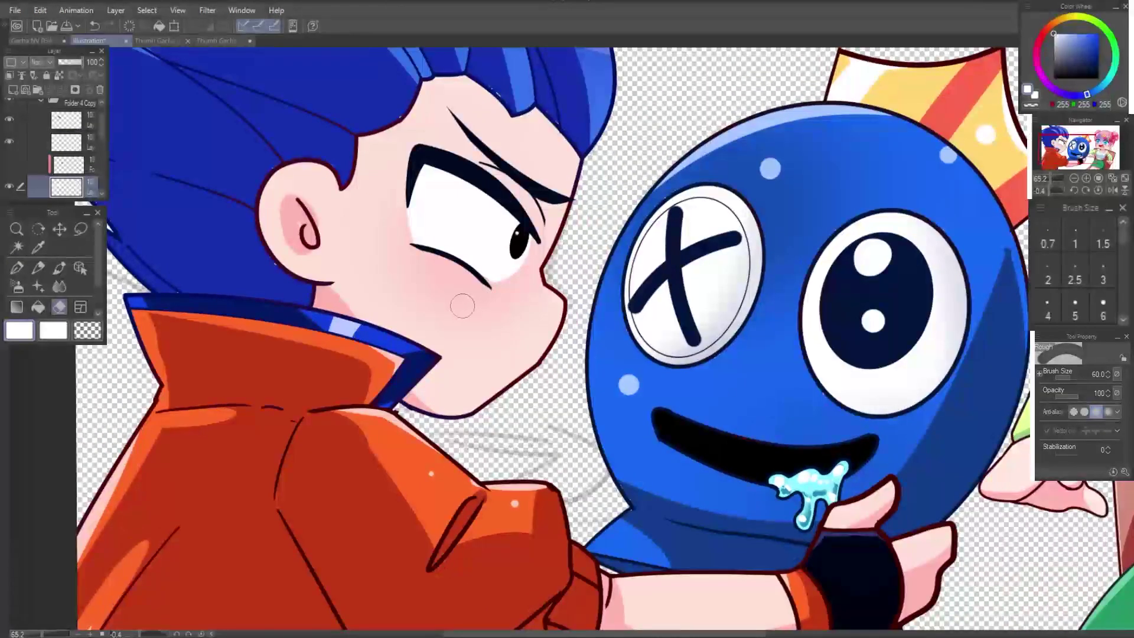
pyautogui.click(67, 121)
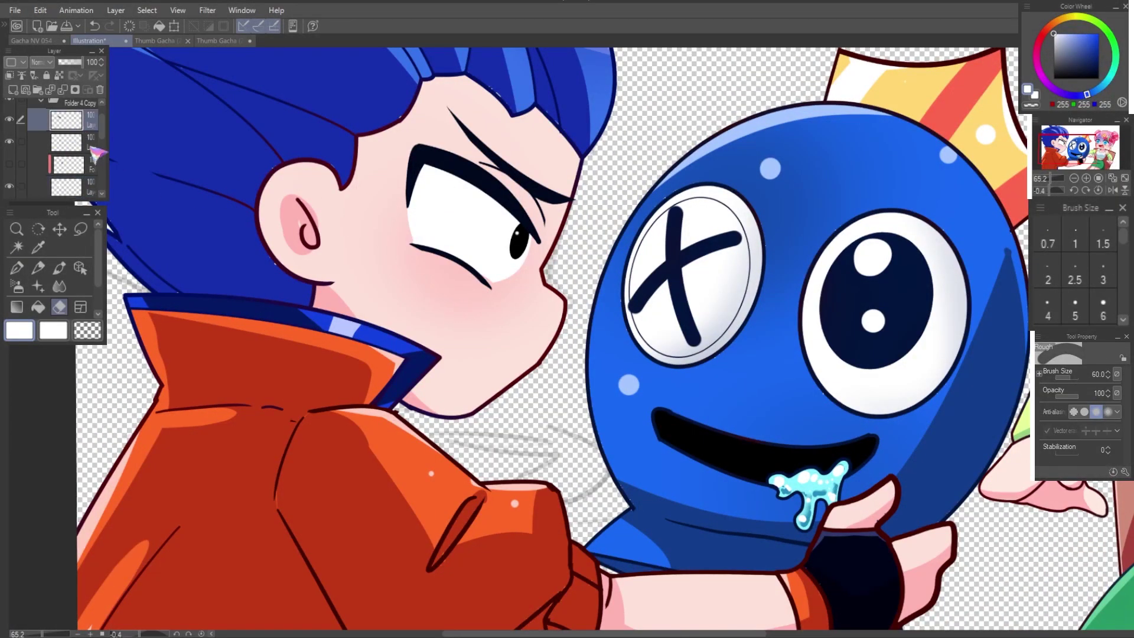
pyautogui.hotkey('ctrl', 'z')
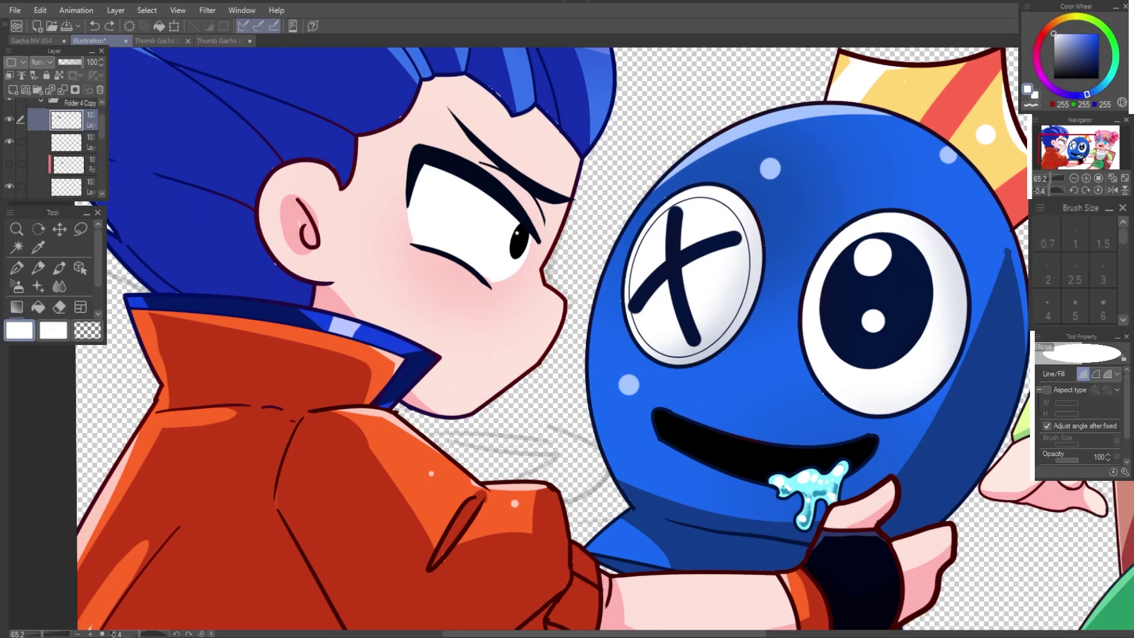
pyautogui.press('u')
pyautogui.press('[')
pyautogui.press('[')
pyautogui.moveTo(422, 291); pyautogui.dragTo(510, 351)
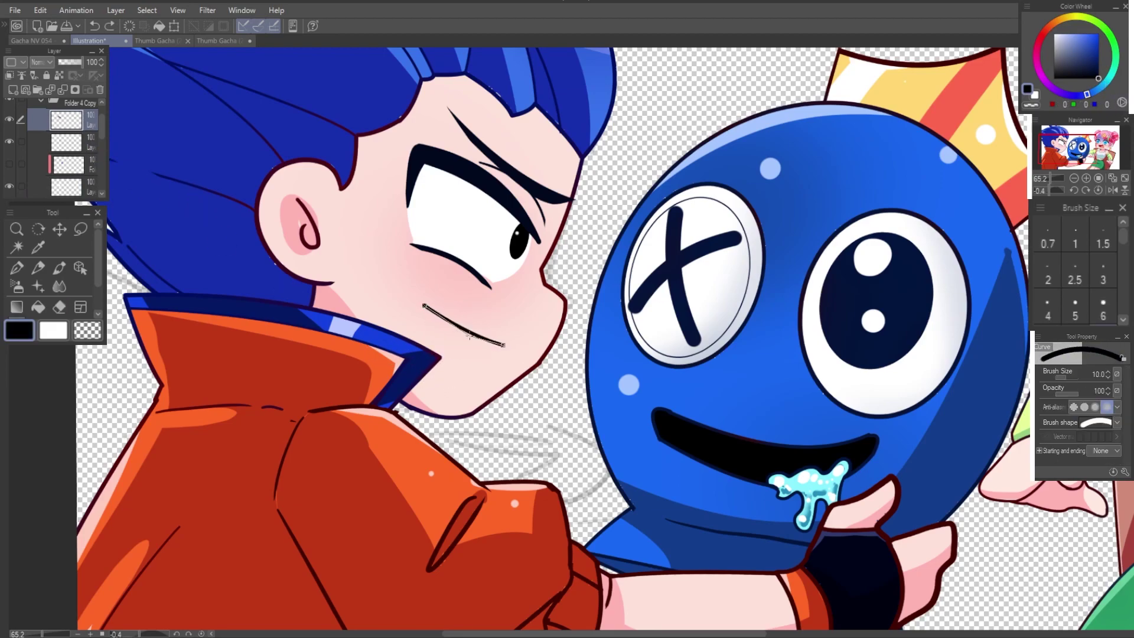
pyautogui.click(465, 326)
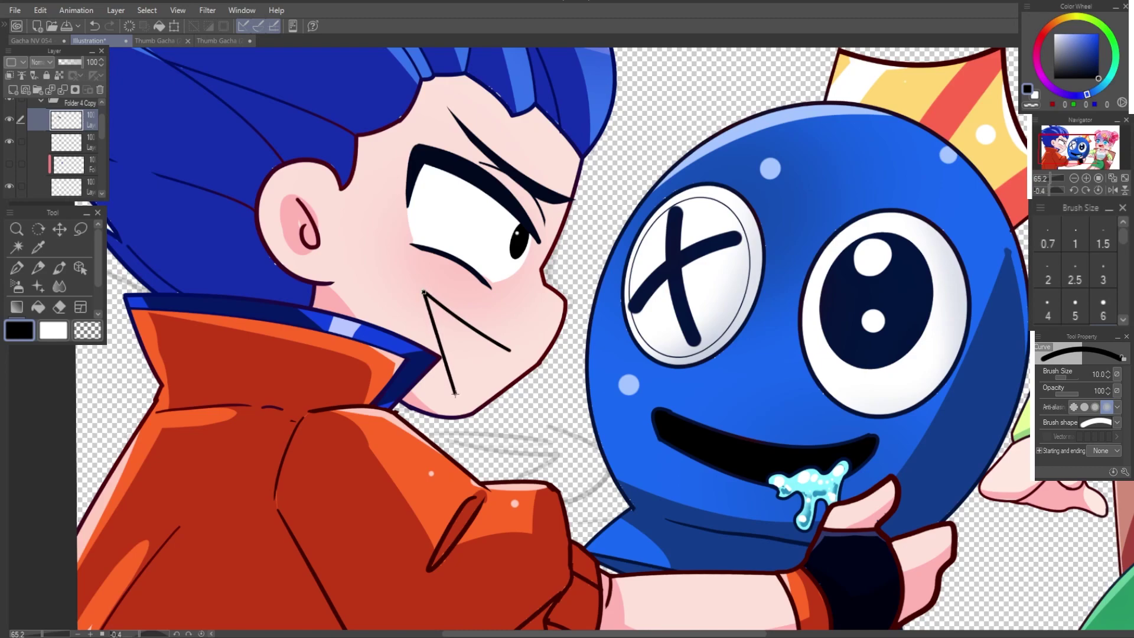
pyautogui.moveTo(423, 290); pyautogui.dragTo(427, 359)
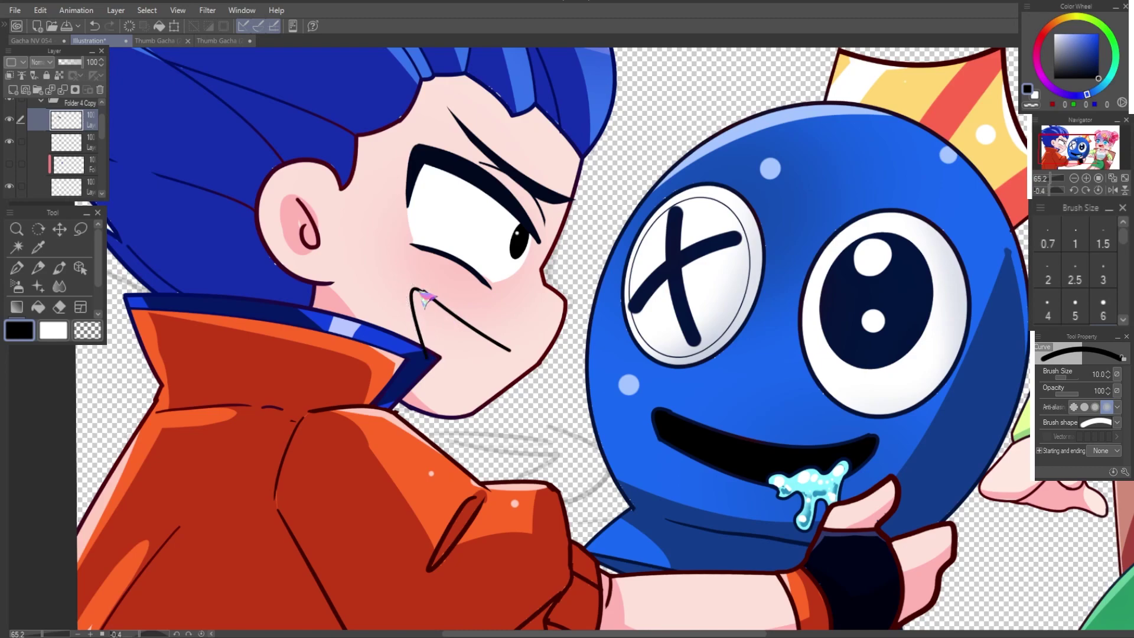
pyautogui.click(406, 302)
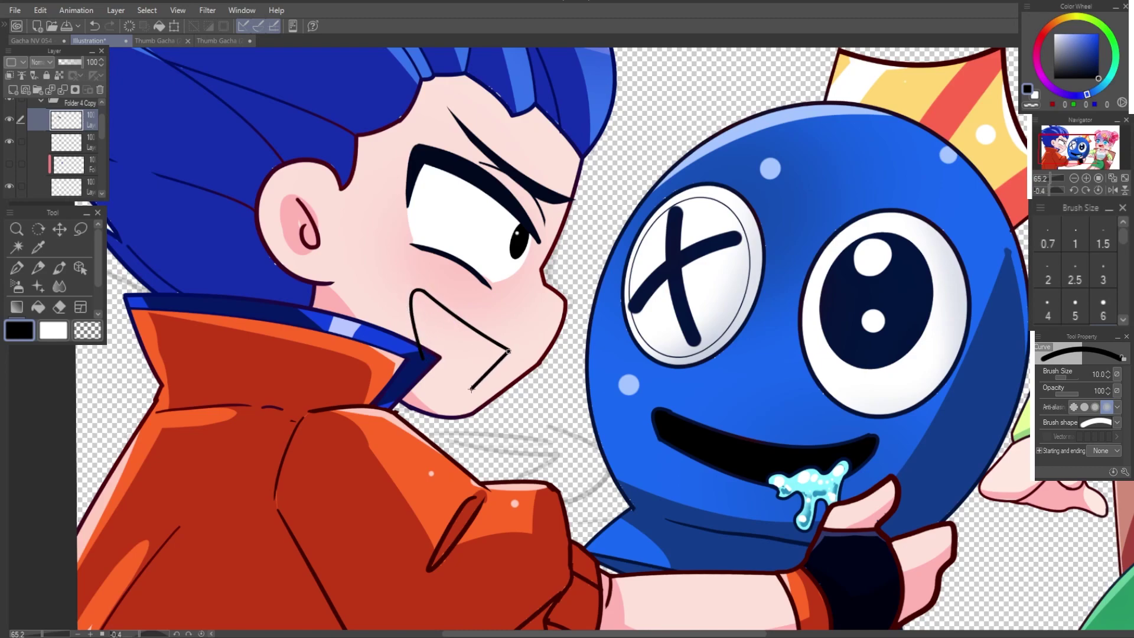
pyautogui.moveTo(470, 390); pyautogui.dragTo(466, 391)
# Step: Undo the bad grin stroke and draw the teeth line across the grin
pyautogui.press('e')
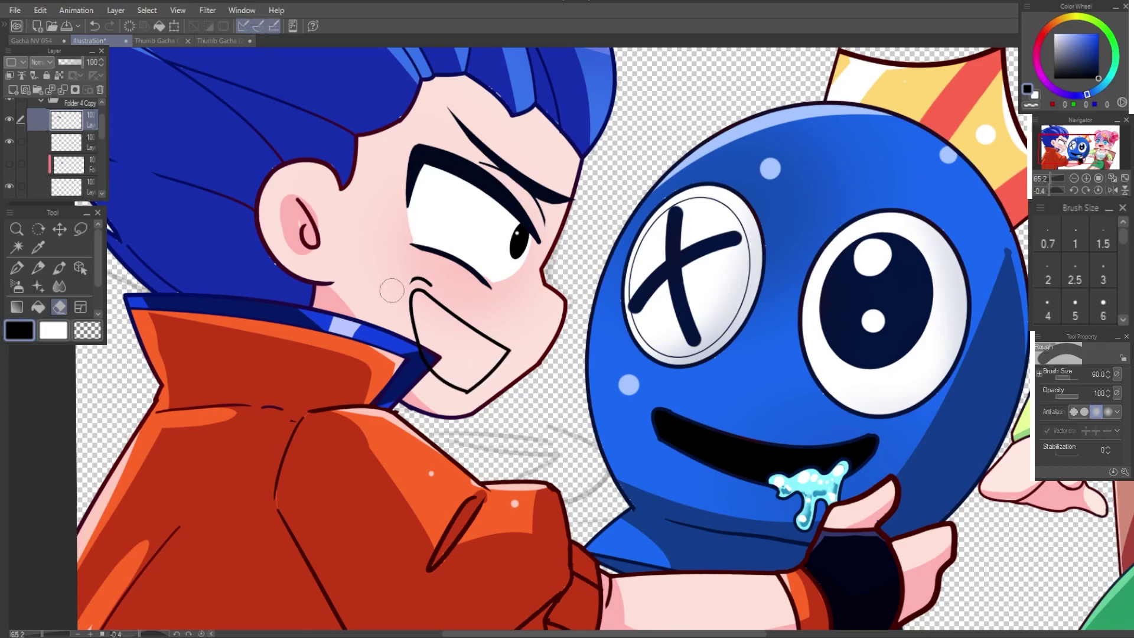
pyautogui.hotkey('ctrl', 'z')
pyautogui.press('u')
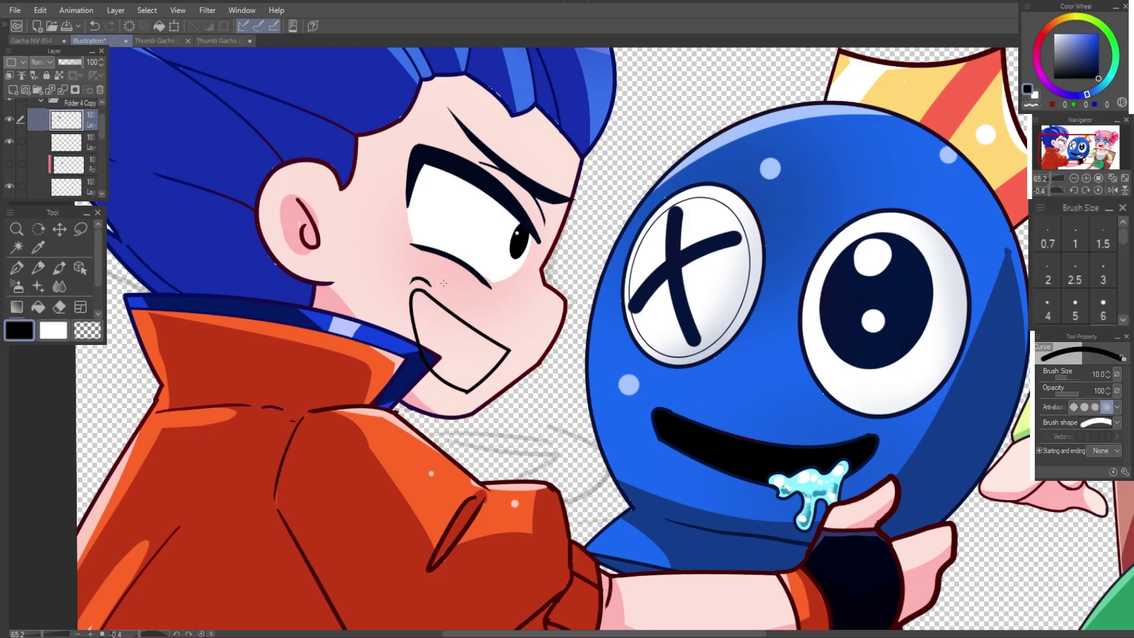
pyautogui.moveTo(422, 262); pyautogui.dragTo(467, 280)
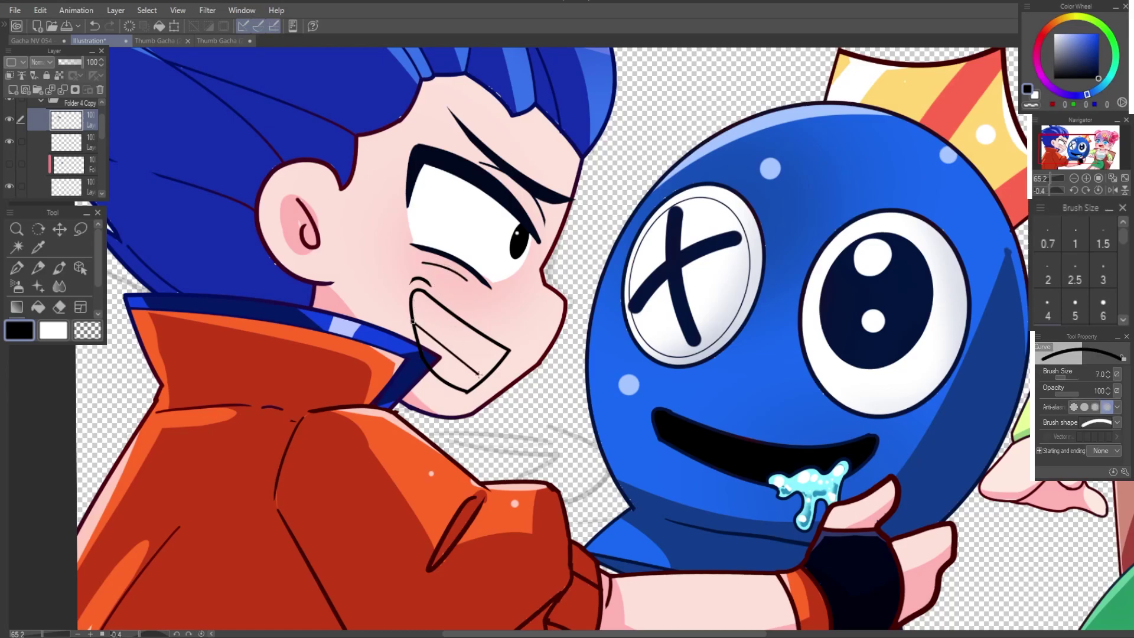
pyautogui.scroll(-3, 461, 401)
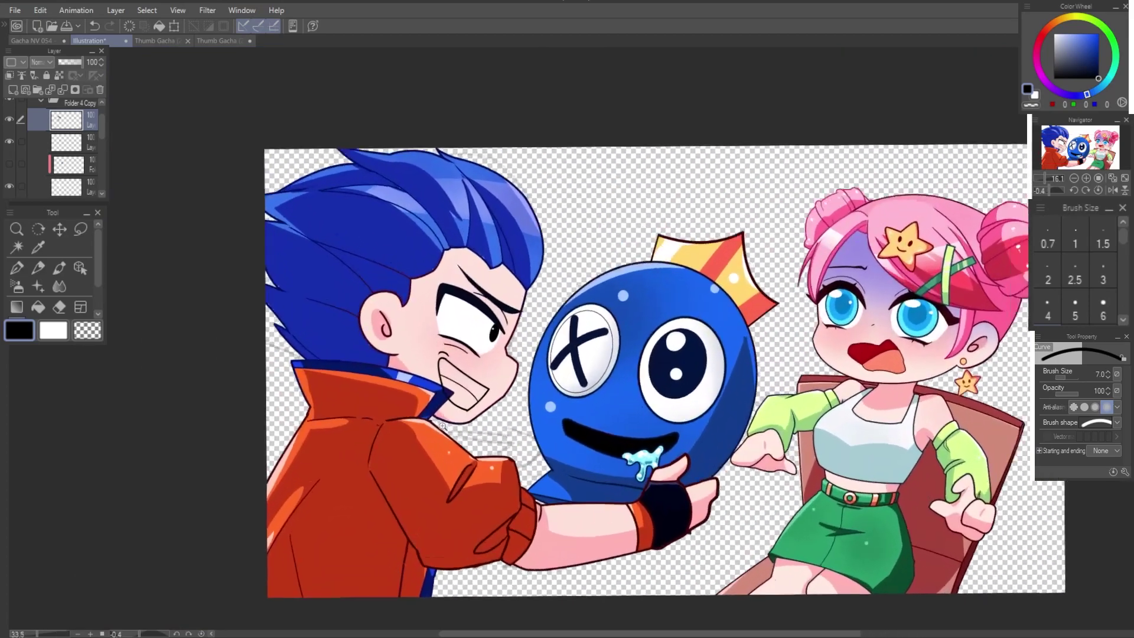
pyautogui.scroll(3, 443, 425)
pyautogui.scroll(-4, 461, 401)
pyautogui.scroll(3, 508, 357)
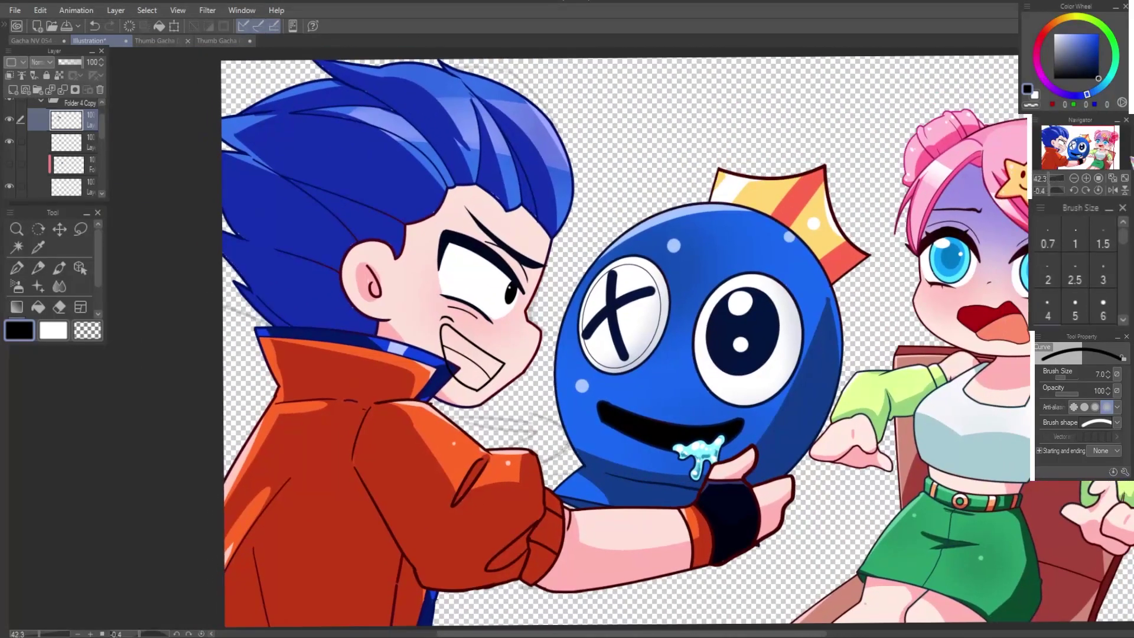
pyautogui.scroll(-2, 71, 153)
# Step: Fill the boy's open mouth with dark red sampled from the girl's mouth
pyautogui.click(67, 167)
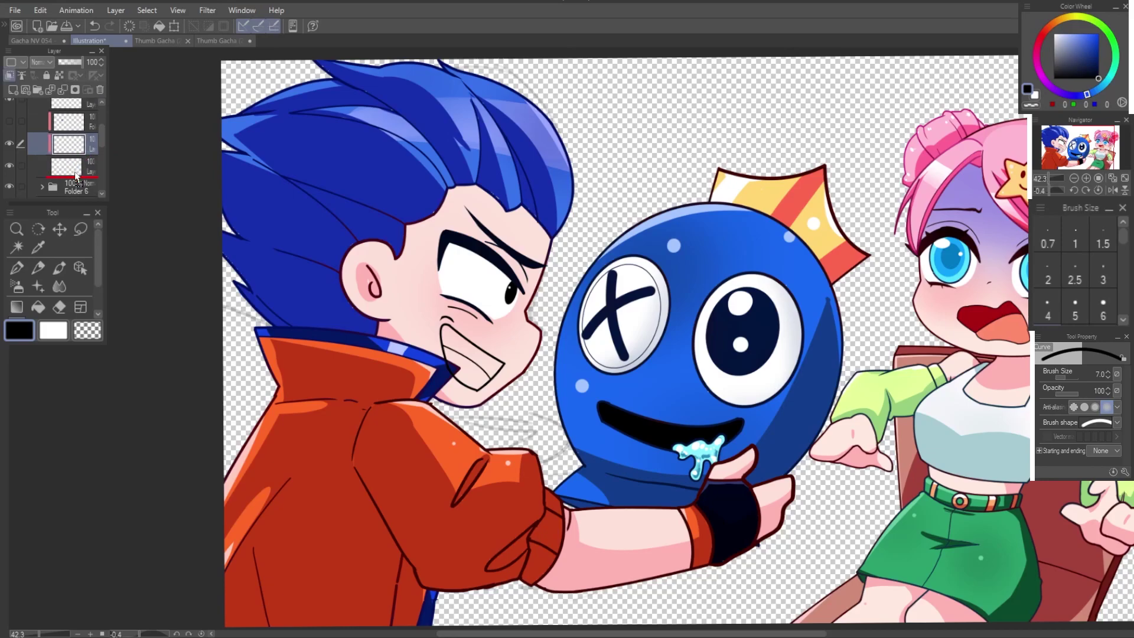
pyautogui.press('g')
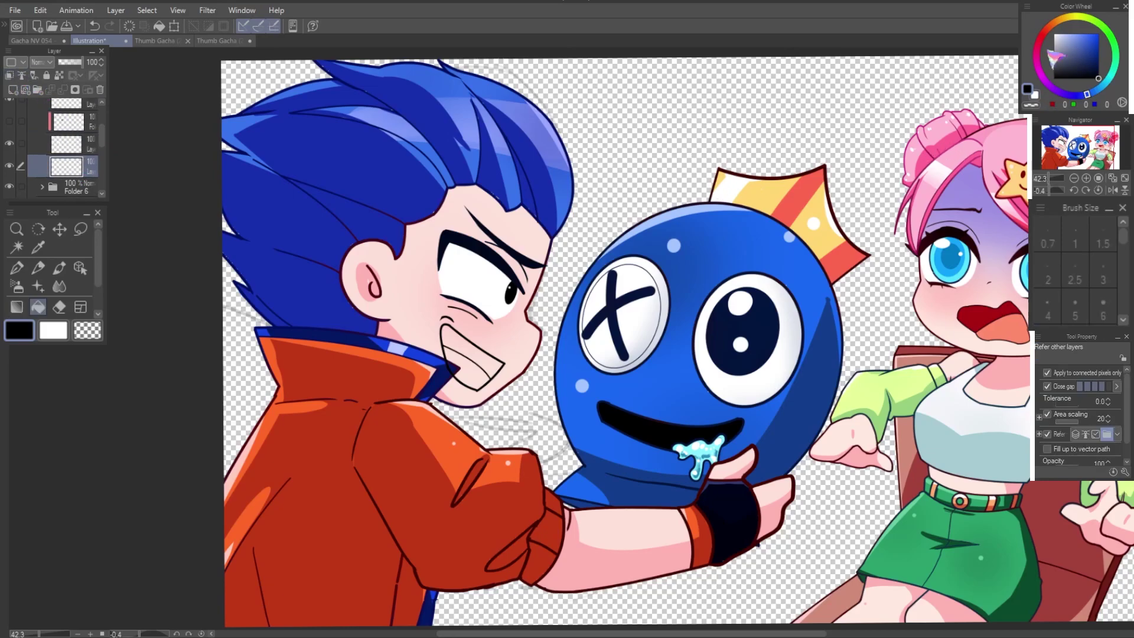
pyautogui.keyDown('alt'); pyautogui.click(941, 326); pyautogui.keyUp('alt')
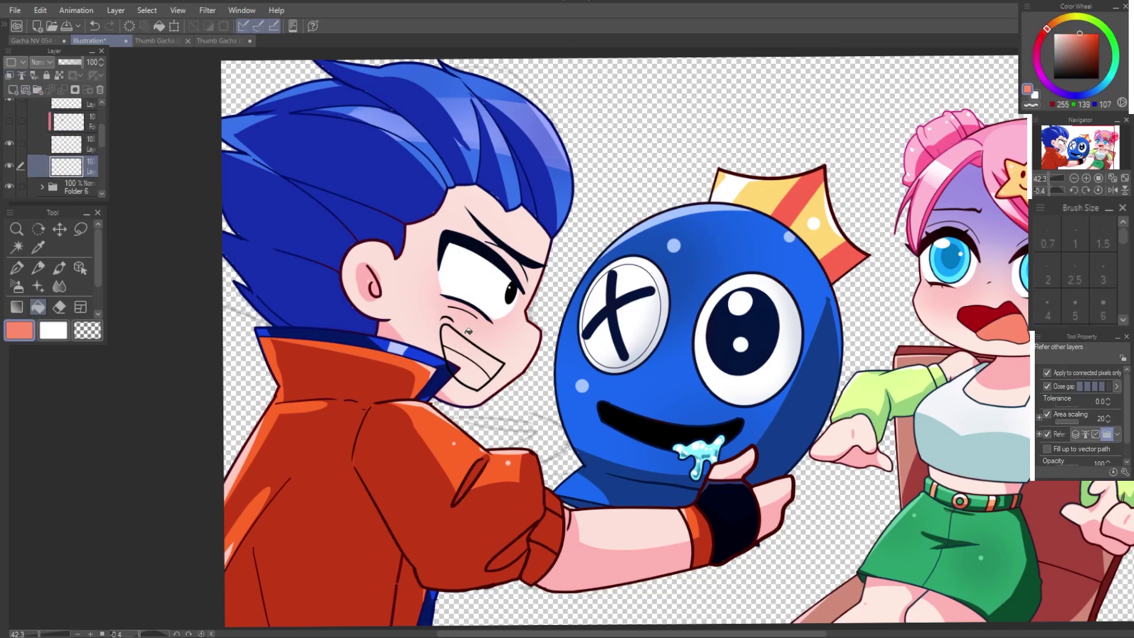
pyautogui.click(472, 367)
pyautogui.keyDown('alt'); pyautogui.click(981, 316); pyautogui.keyUp('alt')
pyautogui.click(462, 348)
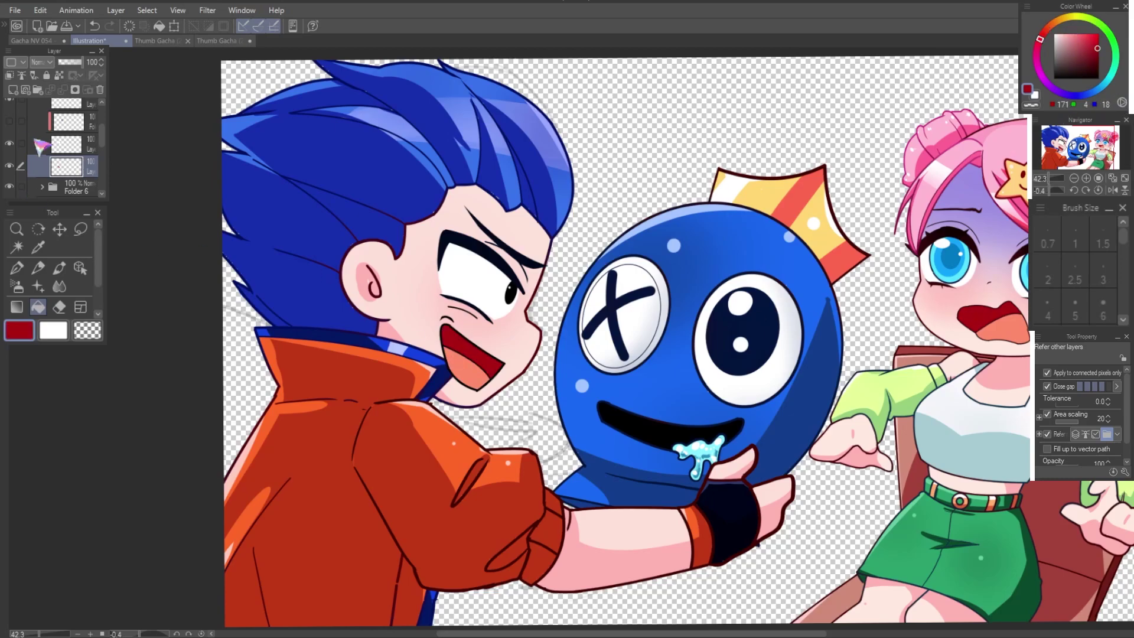
# Step: Nudge the boy's pupil slightly left and down with a transform
pyautogui.click(68, 122)
pyautogui.hotkey('ctrl', 'v')
pyautogui.hotkey('ctrl', 't')
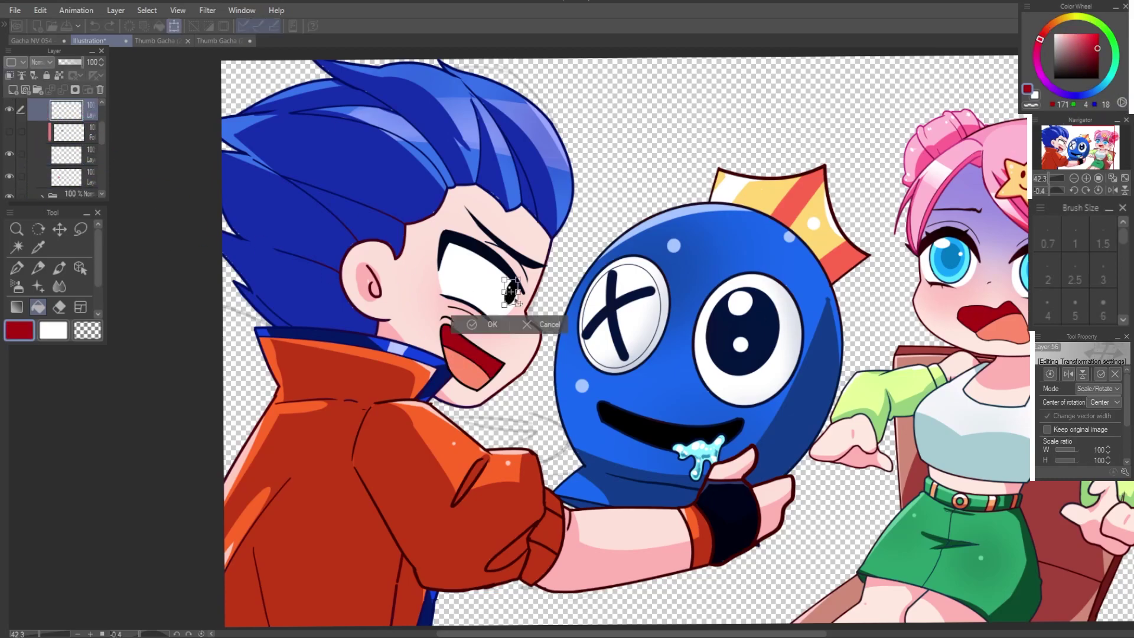
pyautogui.moveTo(514, 290); pyautogui.dragTo(510, 293)
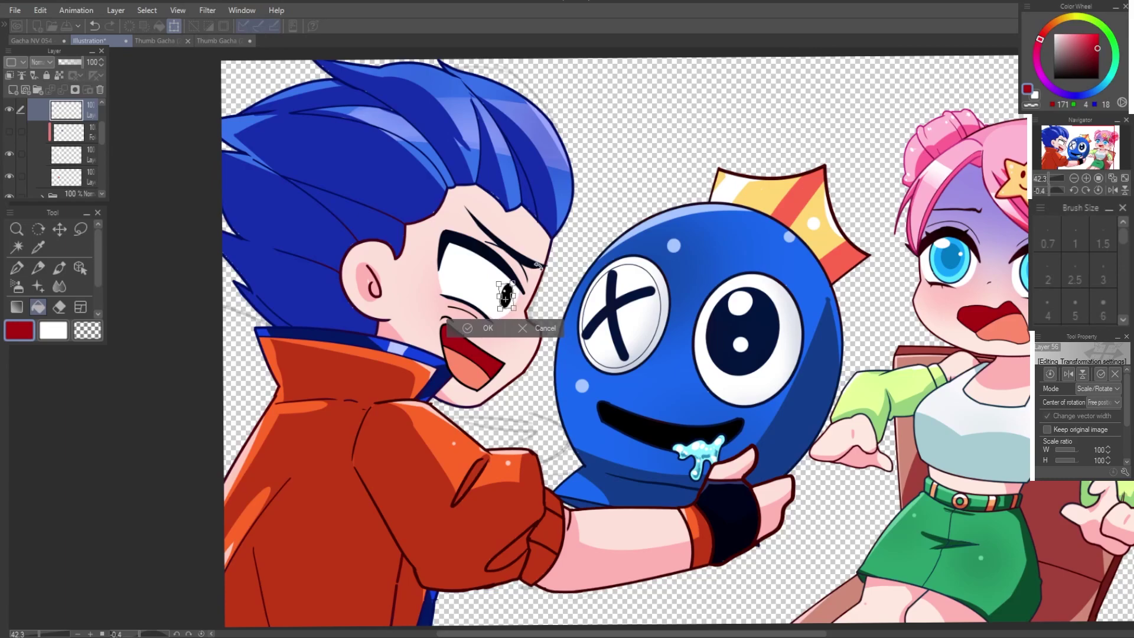
pyautogui.press('Return')
pyautogui.scroll(-2, 413, 319)
pyautogui.scroll(-3, 277, 349)
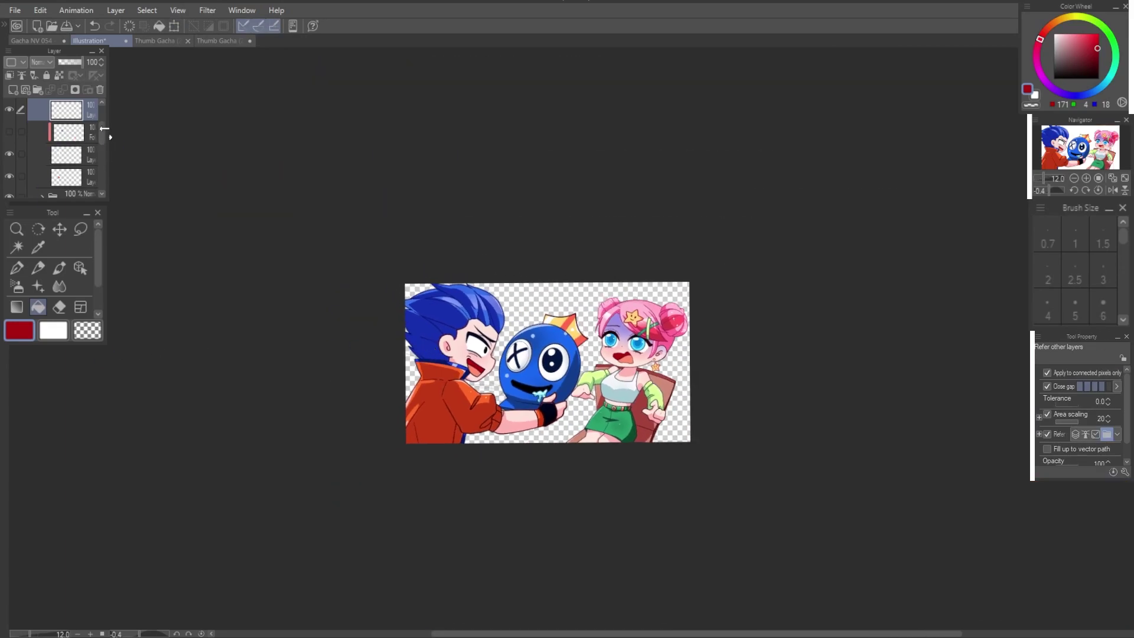
# Step: Scale the whole character folder to about 118% and nudge it up and right
pyautogui.scroll(3, 65, 147)
pyautogui.click(73, 109)
pyautogui.hotkey('ctrl', 't')
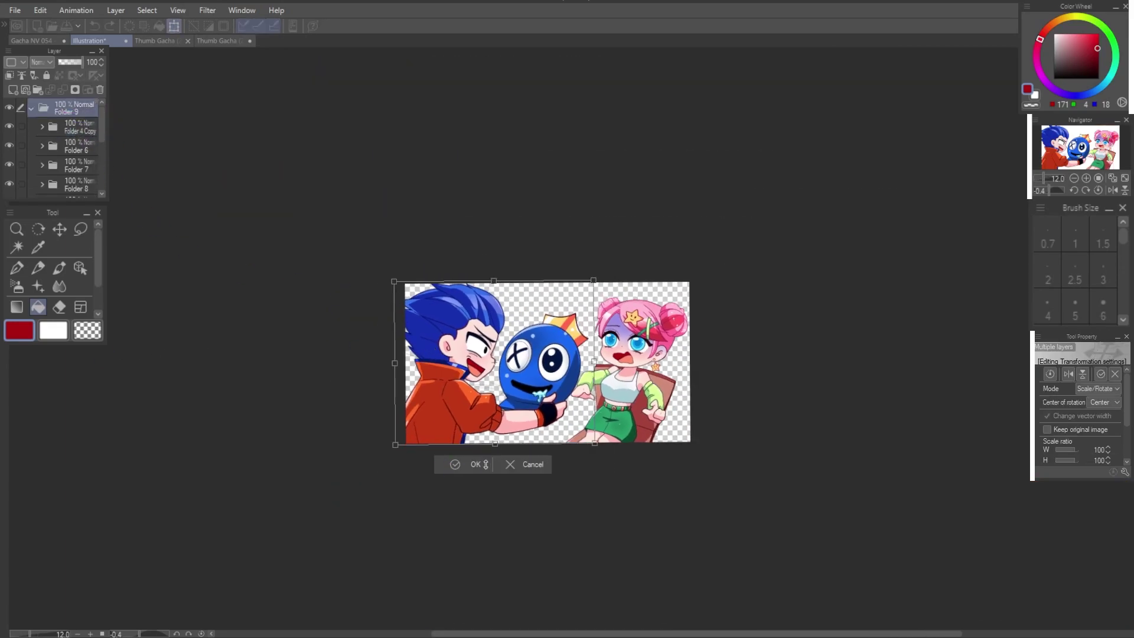
pyautogui.moveTo(485, 464); pyautogui.dragTo(482, 458)
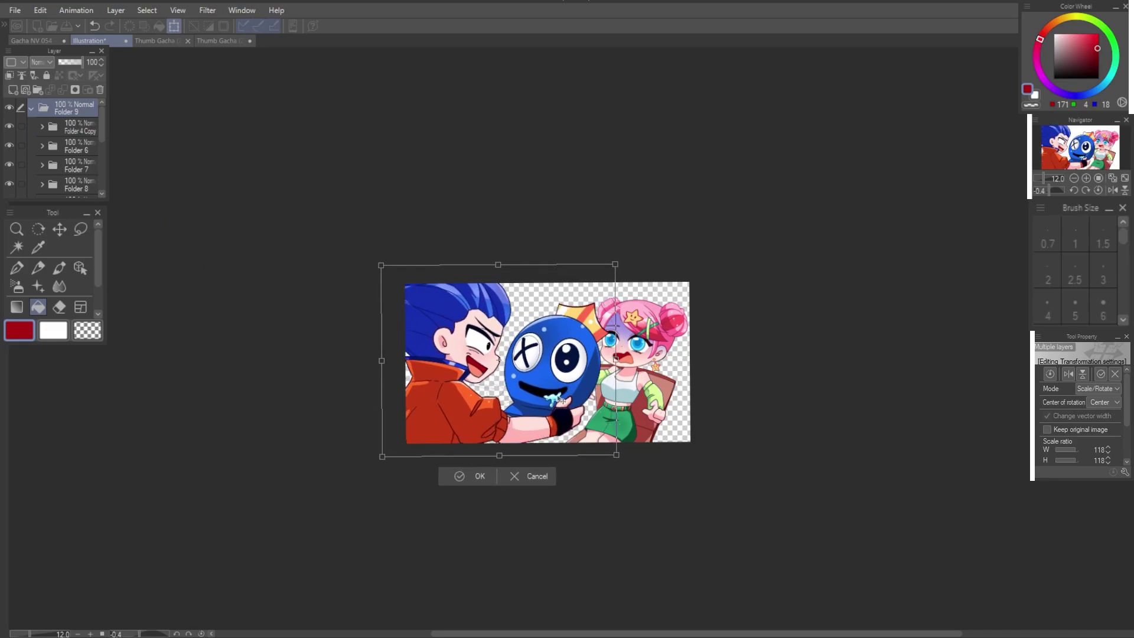
pyautogui.moveTo(560, 400); pyautogui.dragTo(561, 397)
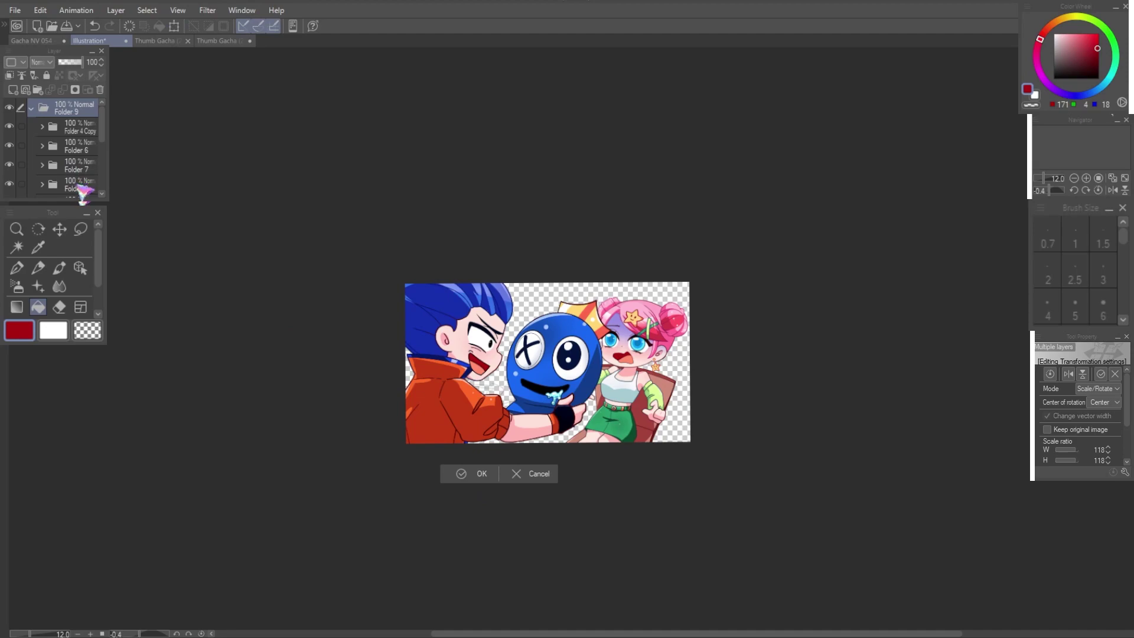
pyautogui.click(47, 147)
# Step: Try enlarging the blue monster's folder, then undo the change
pyautogui.click(45, 187)
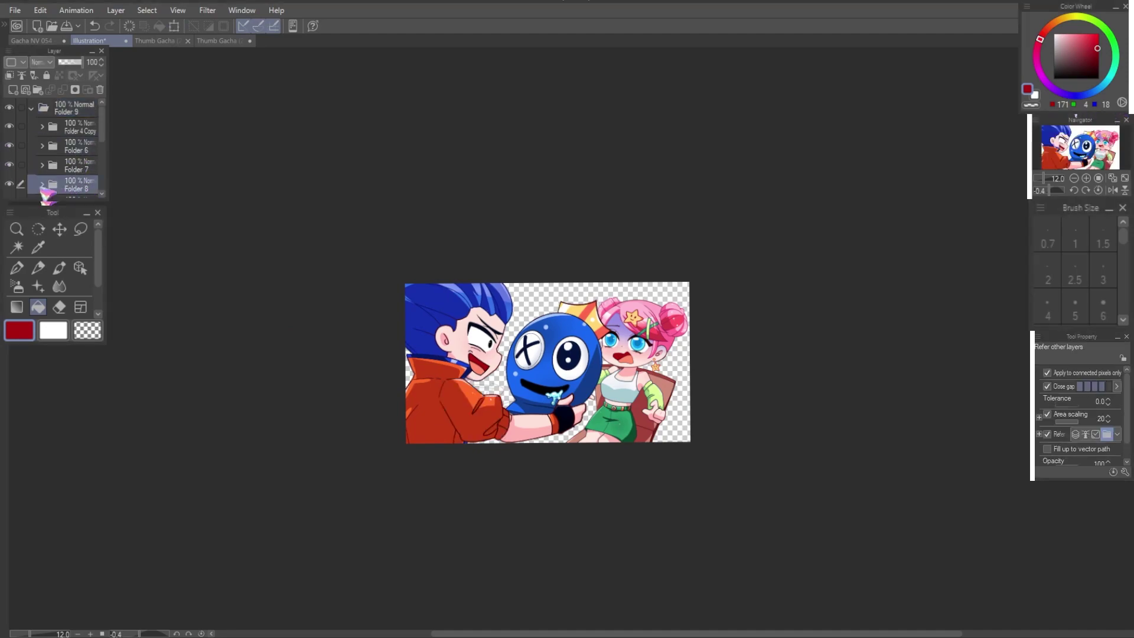
pyautogui.hotkey('ctrl', 't')
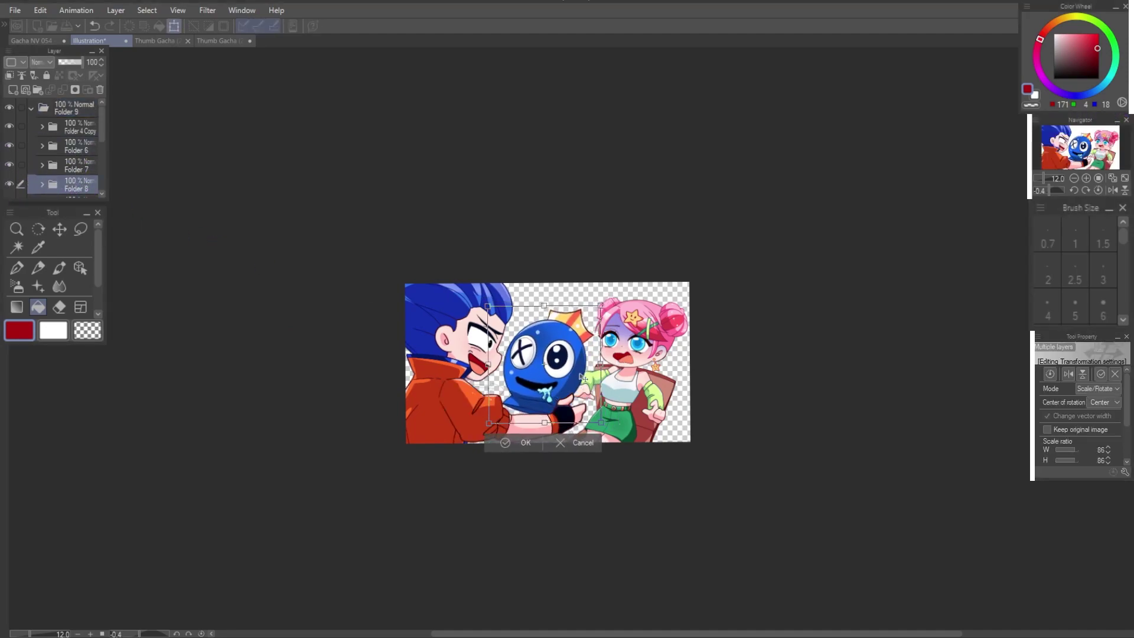
pyautogui.moveTo(581, 378); pyautogui.dragTo(549, 413)
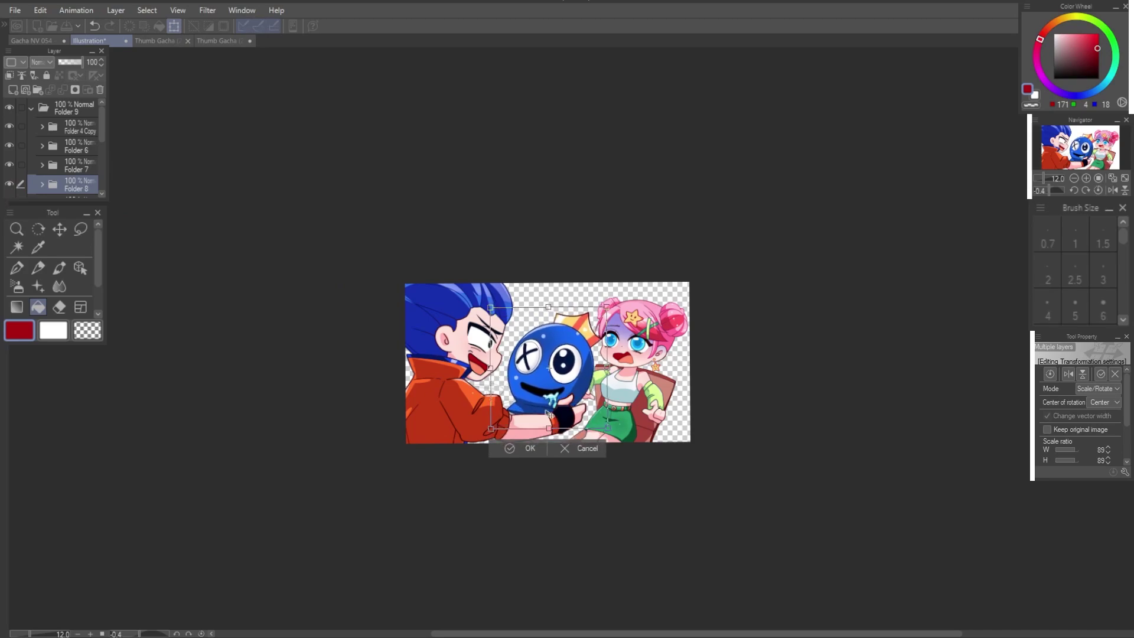
pyautogui.click(561, 450)
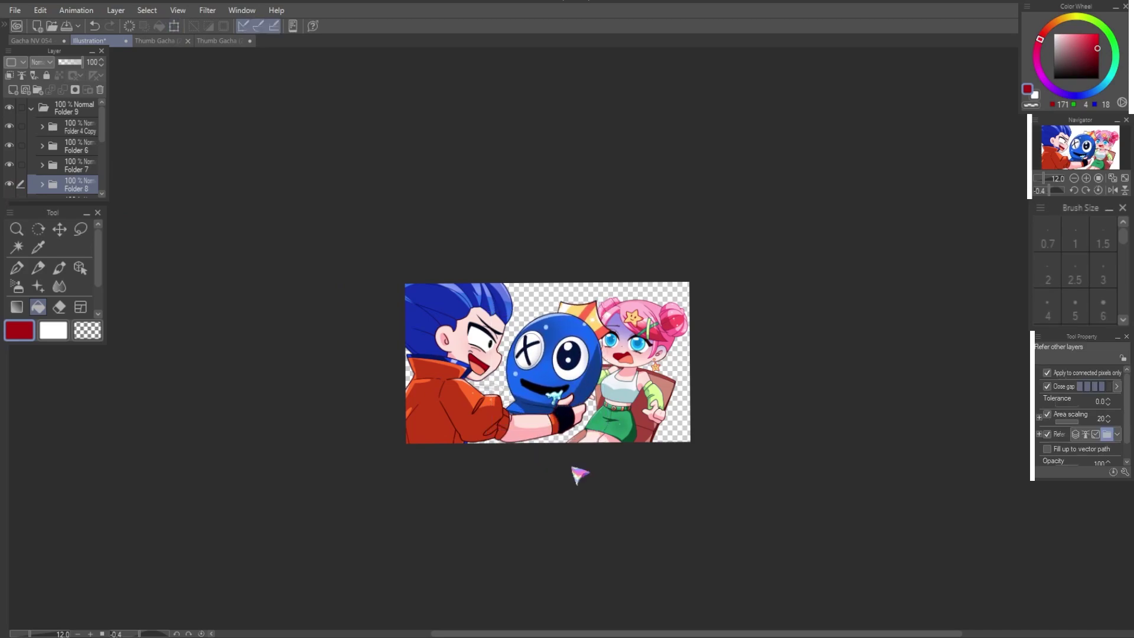
pyautogui.hotkey('ctrl', 'z')
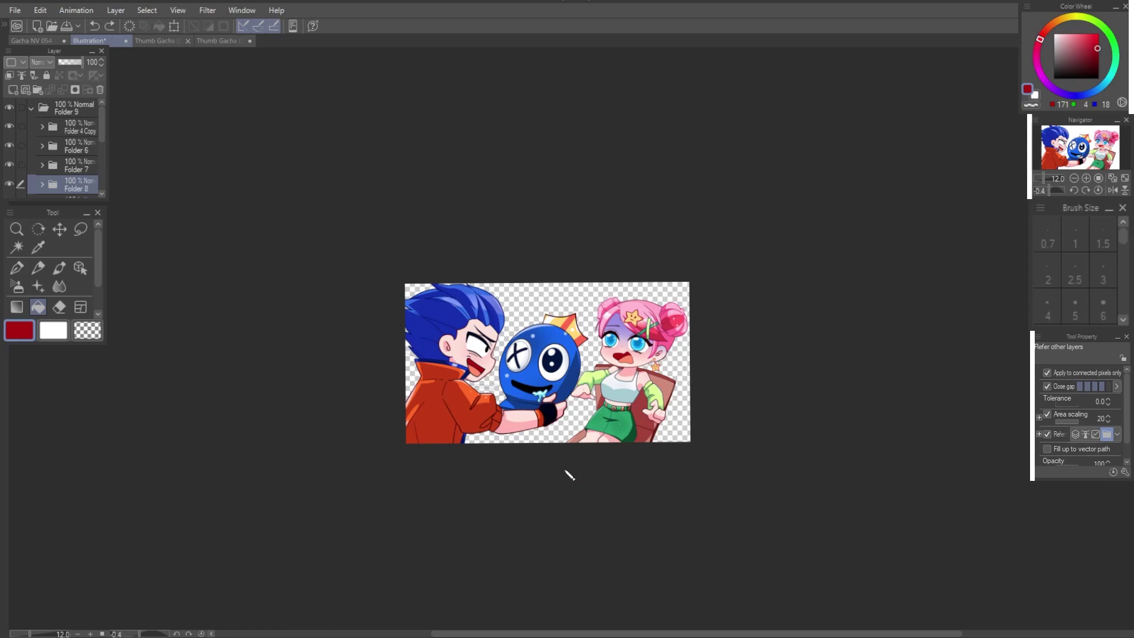
# Step: Rescale the whole character folder to 103% and confirm
pyautogui.click(74, 108)
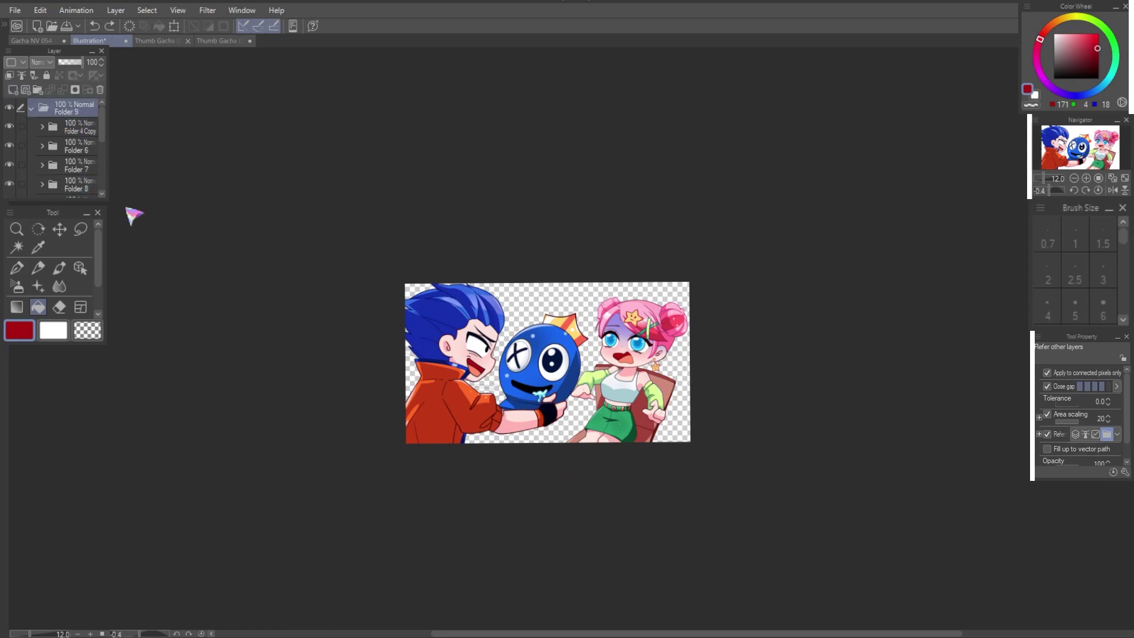
pyautogui.hotkey('ctrl', 't')
pyautogui.moveTo(458, 369); pyautogui.dragTo(464, 378)
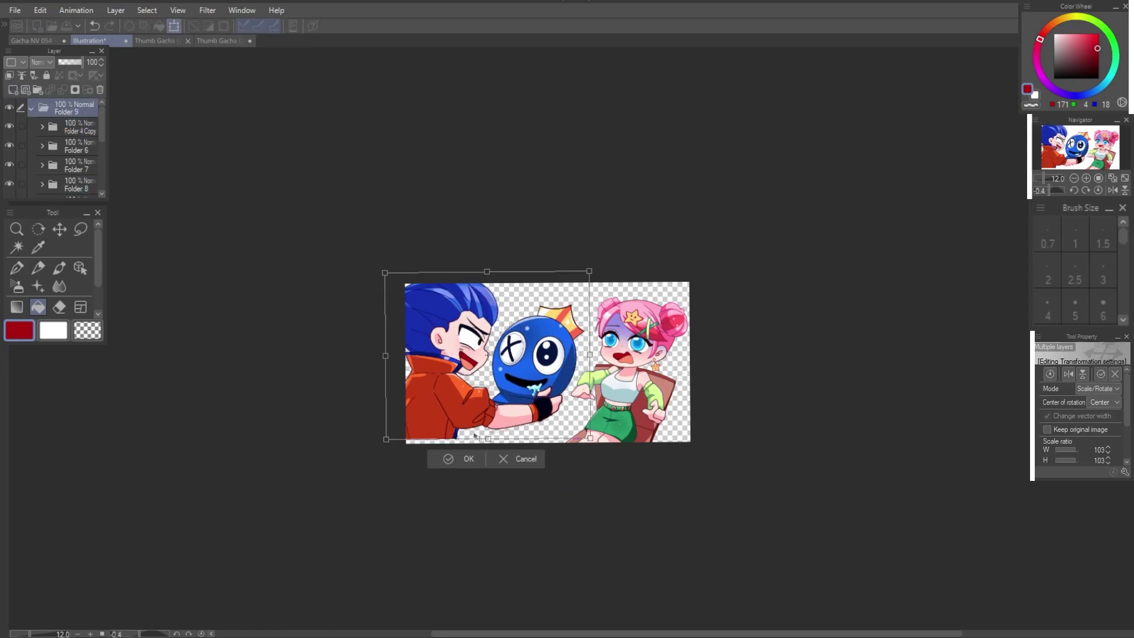
pyautogui.click(469, 461)
pyautogui.scroll(2, 437, 455)
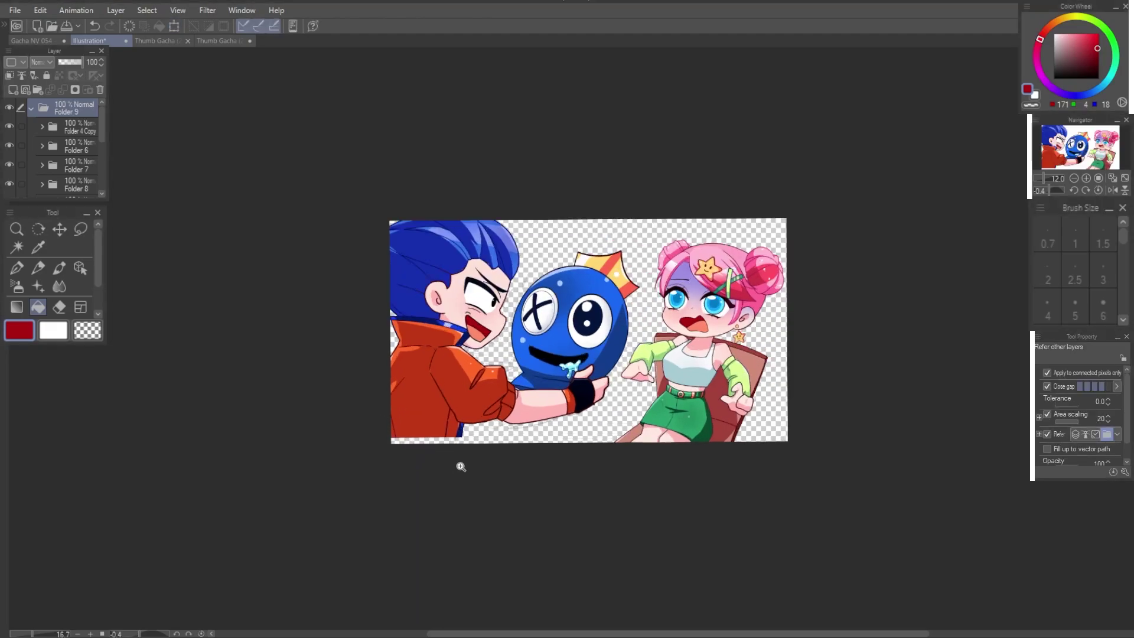
pyautogui.scroll(6, 461, 463)
# Step: Draw navy and maroon outline strokes from the jacket down to the canvas bottom
pyautogui.click(80, 269)
pyautogui.moveTo(411, 358); pyautogui.dragTo(551, 337)
pyautogui.click(597, 380)
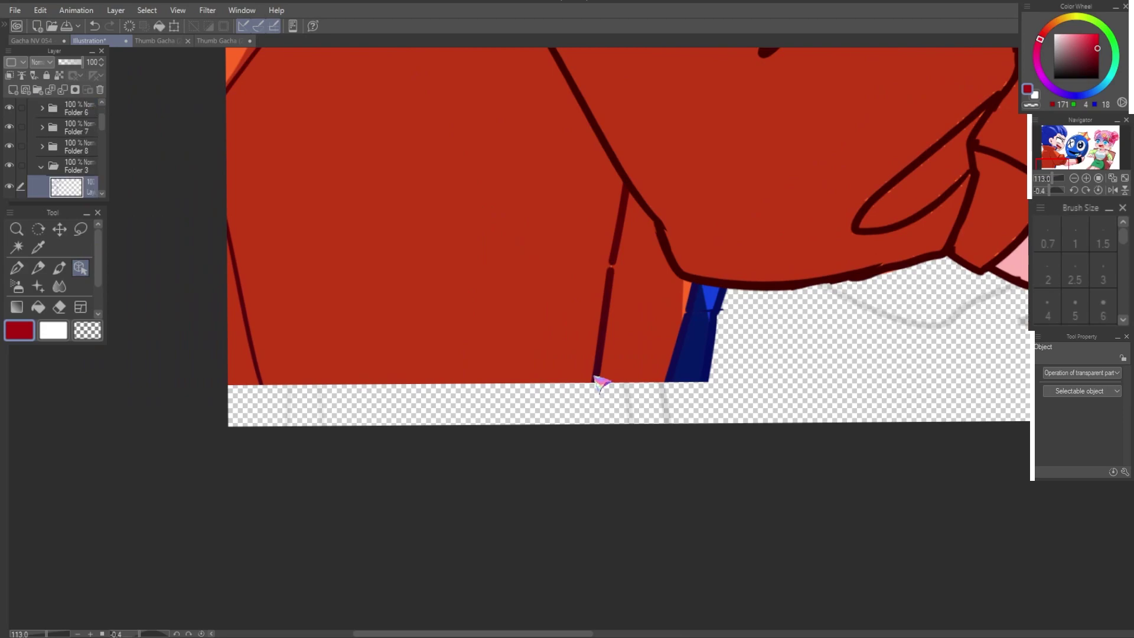
pyautogui.press('p')
pyautogui.keyDown('alt'); pyautogui.click(592, 353); pyautogui.keyUp('alt')
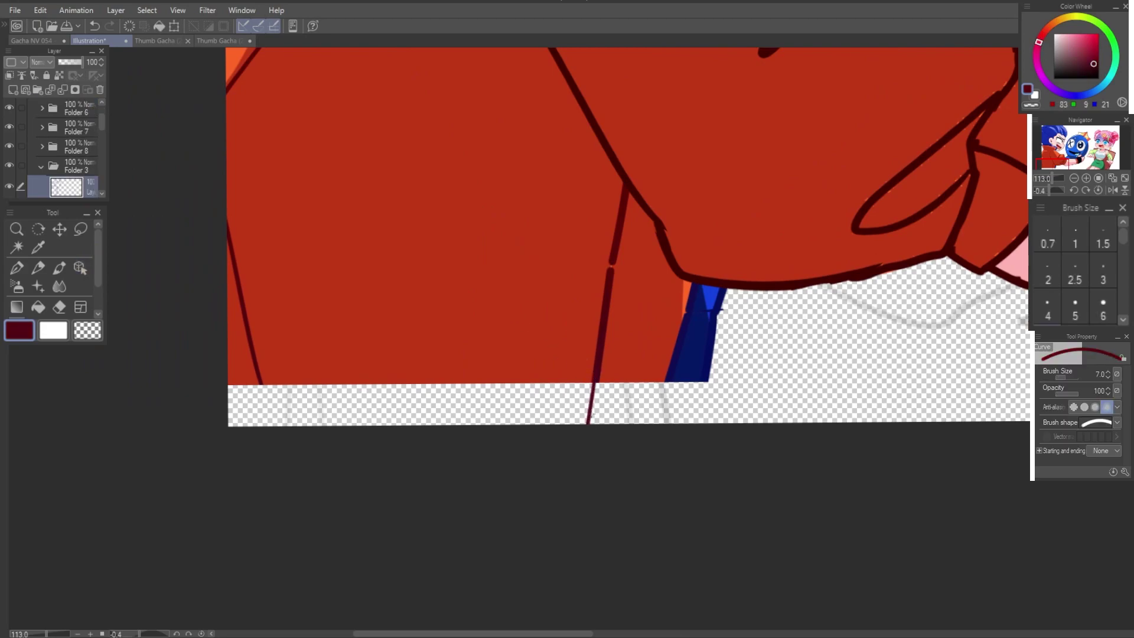
pyautogui.hotkey('ctrl', 'z')
pyautogui.keyDown('alt'); pyautogui.click(704, 360); pyautogui.keyUp('alt')
pyautogui.moveTo(705, 376); pyautogui.dragTo(698, 423)
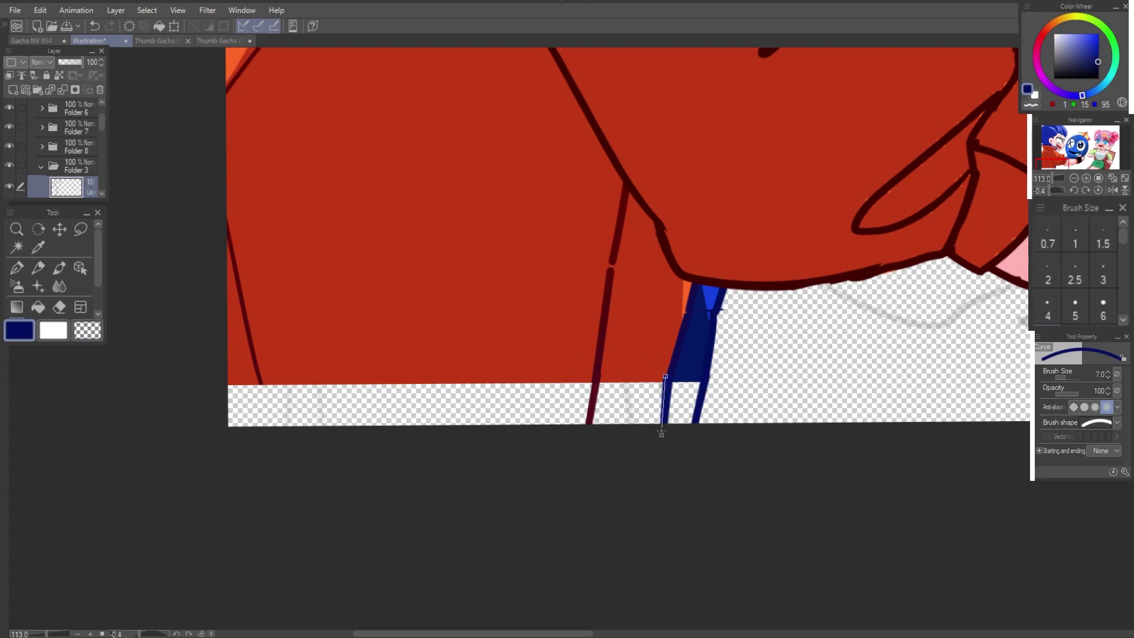
pyautogui.keyDown('alt'); pyautogui.click(257, 359); pyautogui.keyUp('alt')
pyautogui.moveTo(270, 405); pyautogui.dragTo(274, 424)
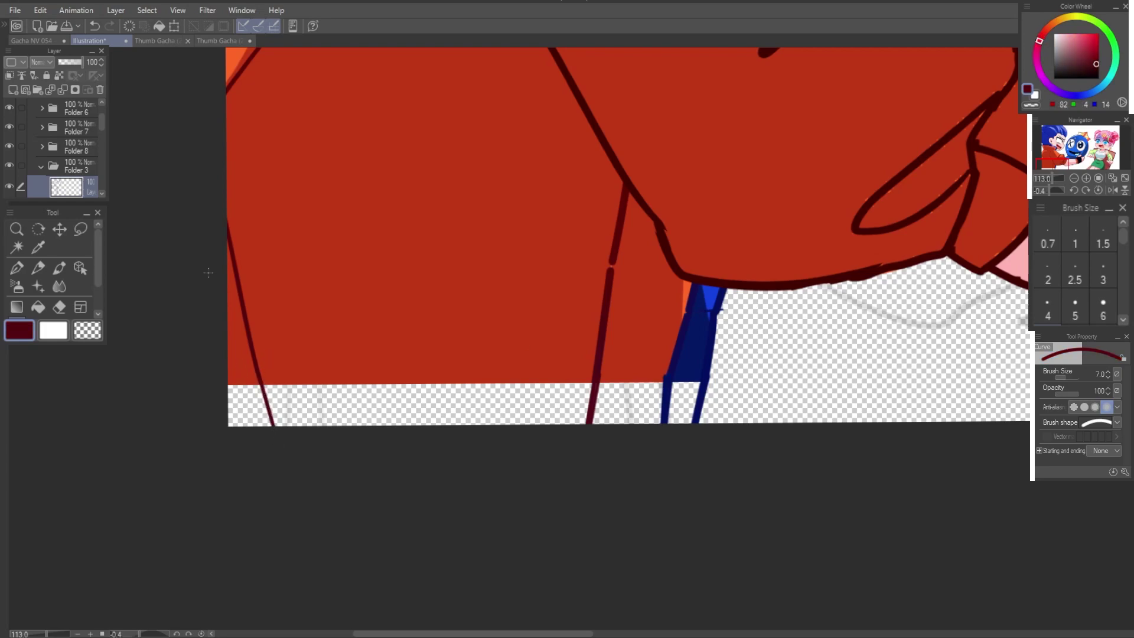
pyautogui.moveTo(101, 129); pyautogui.dragTo(103, 152)
pyautogui.scroll(-2, 105, 169)
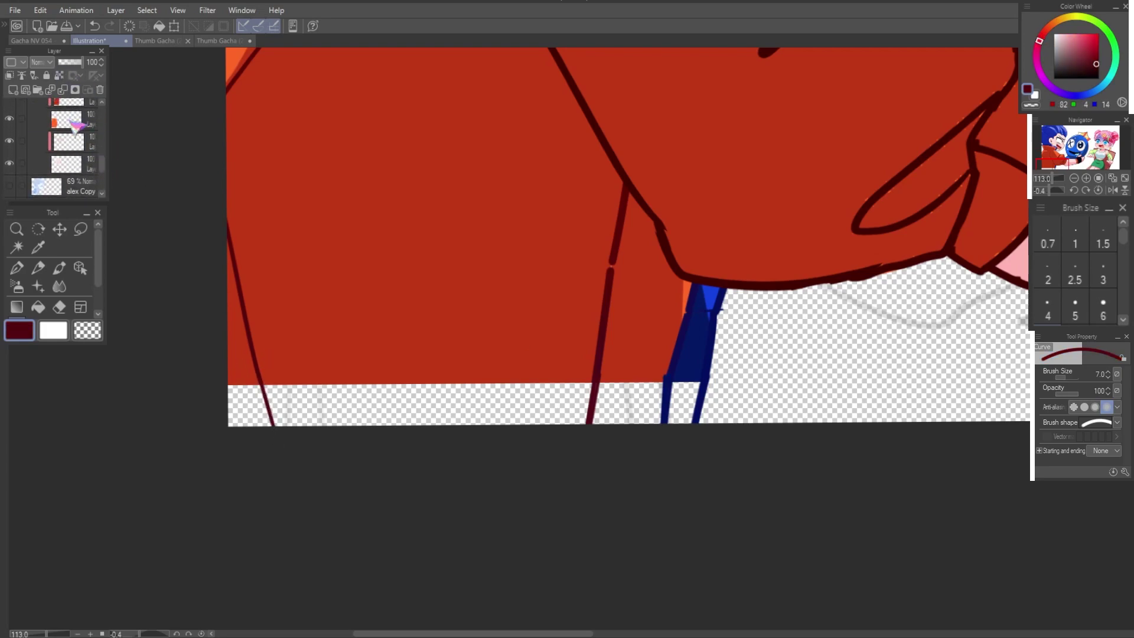
# Step: Fill the jacket's bottom gaps with dark red on its flat colour layer
pyautogui.click(68, 119)
pyautogui.moveTo(473, 374)
pyautogui.mouseDown()
pyautogui.moveTo(553, 325)
pyautogui.moveTo(553, 112)
pyautogui.mouseUp()
pyautogui.press('g')
pyautogui.click(649, 386)
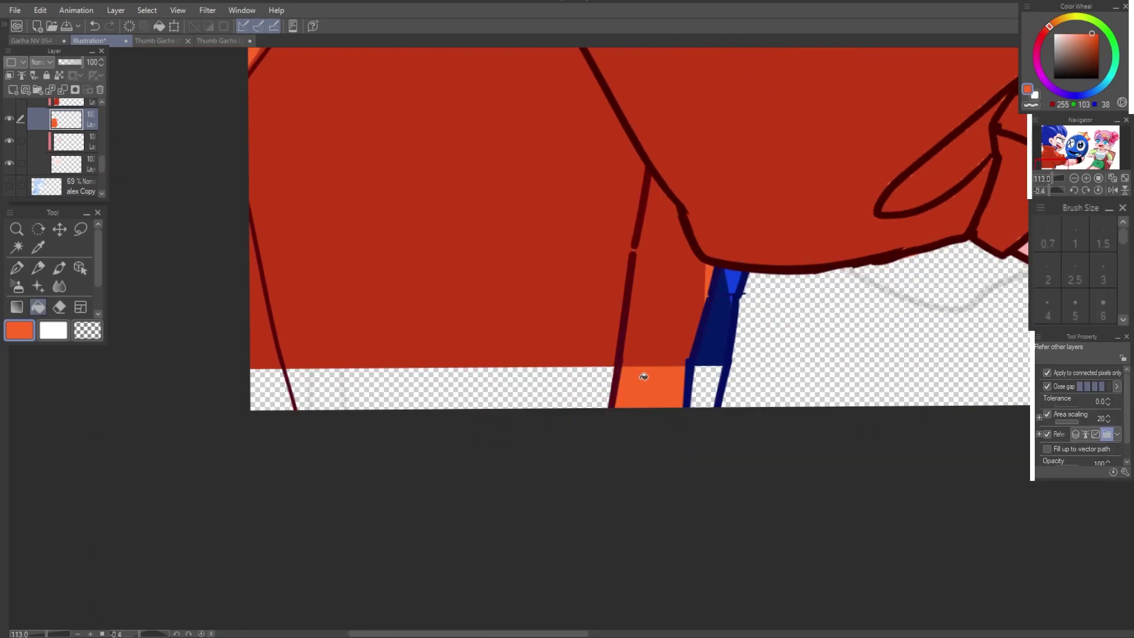
pyautogui.click(396, 386)
pyautogui.moveTo(396, 183); pyautogui.dragTo(400, 400)
pyautogui.keyDown('alt'); pyautogui.click(400, 400); pyautogui.keyUp('alt')
pyautogui.moveTo(347, 521); pyautogui.dragTo(288, 208)
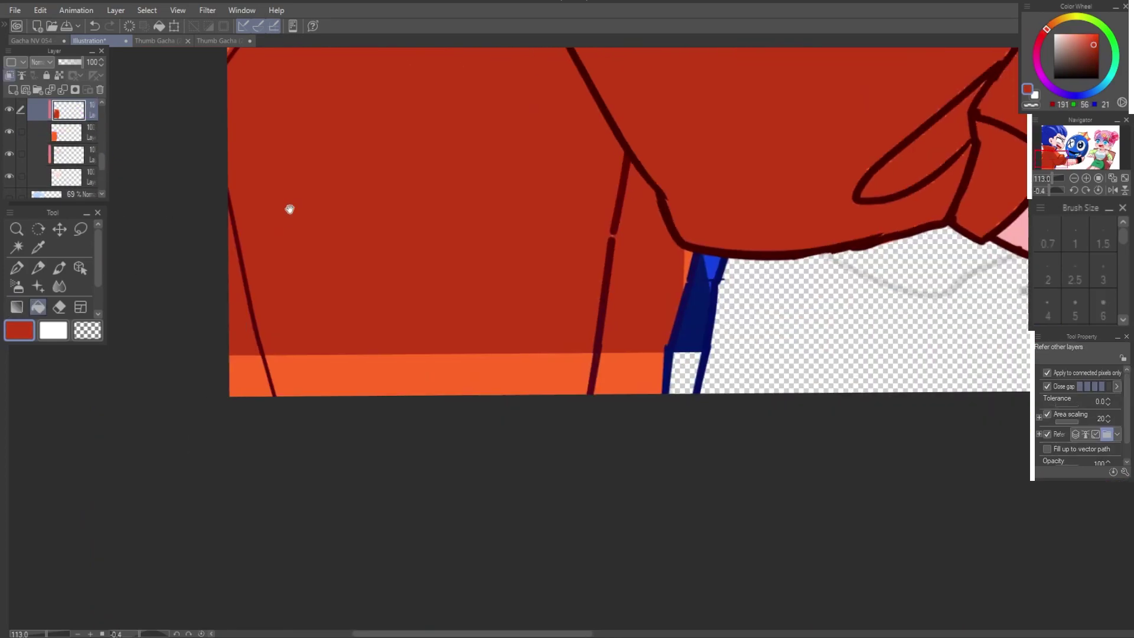
pyautogui.click(321, 369)
pyautogui.click(626, 365)
pyautogui.scroll(-1, 98, 168)
pyautogui.scroll(3, 77, 171)
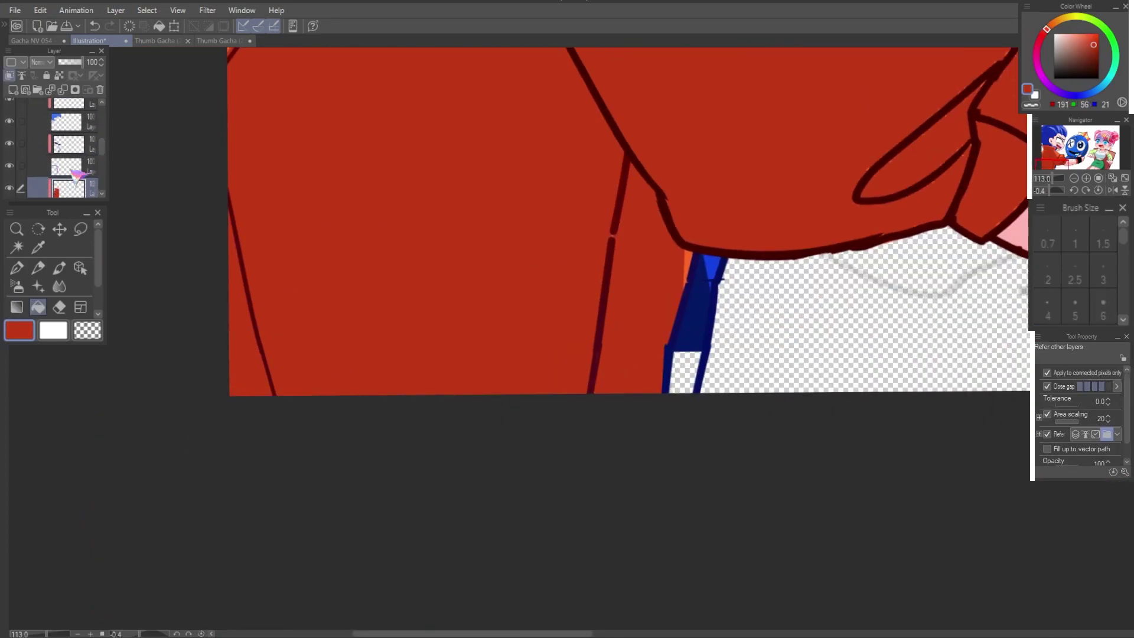
# Step: Fill the undershirt strip at the bottom with dark navy
pyautogui.click(68, 167)
pyautogui.keyDown('alt'); pyautogui.click(716, 264); pyautogui.keyUp('alt')
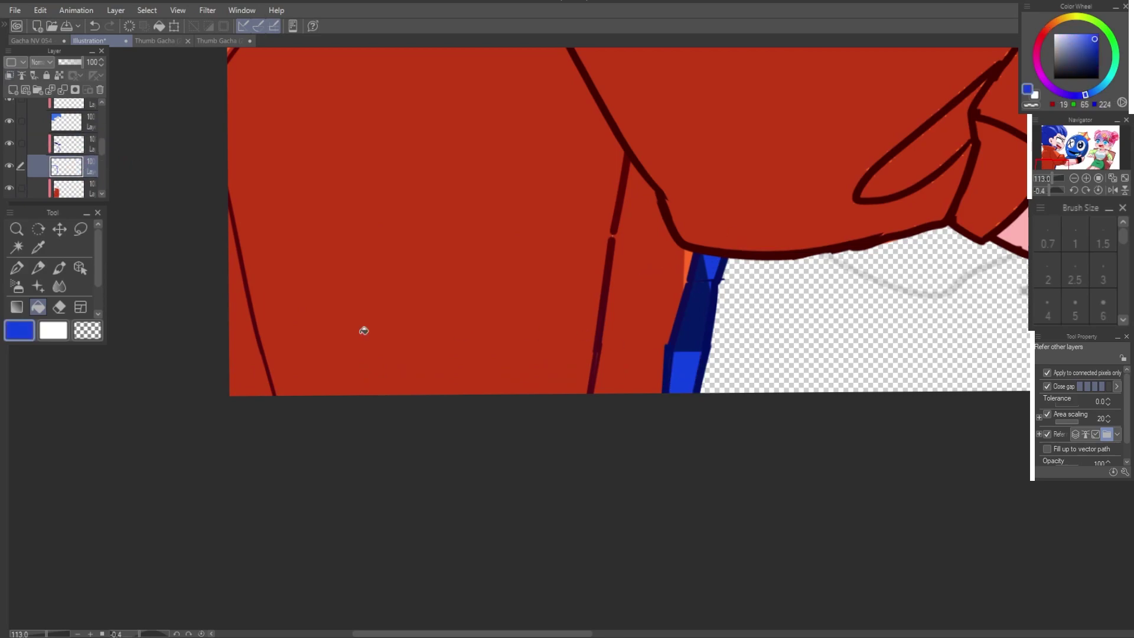
pyautogui.hotkey('alt', ']')
pyautogui.click(676, 373)
pyautogui.scroll(-5, 759, 294)
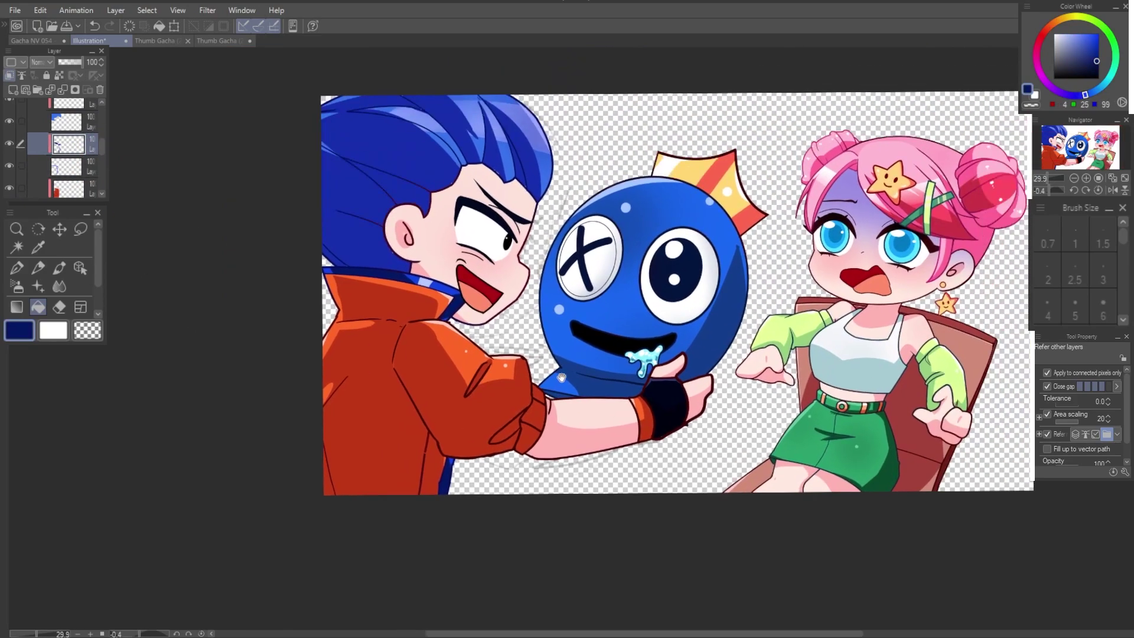
# Step: Hide the boy's folder and place a new raster layer above the monster's folder
pyautogui.scroll(2, 103, 151)
pyautogui.scroll(2, 100, 149)
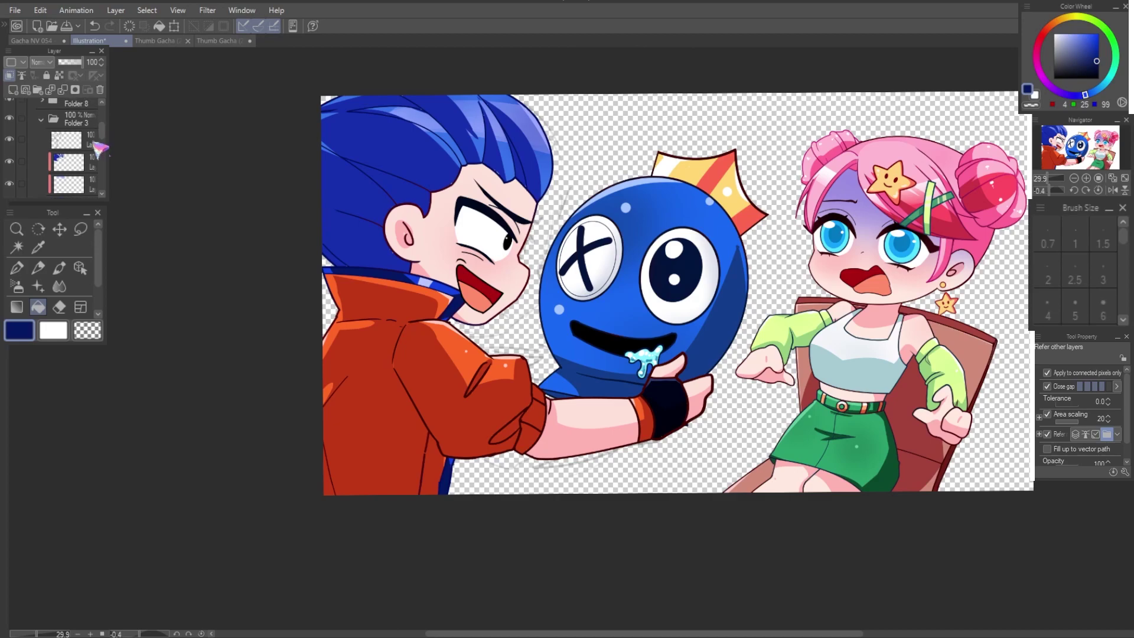
pyautogui.click(40, 119)
pyautogui.click(53, 121)
pyautogui.click(9, 118)
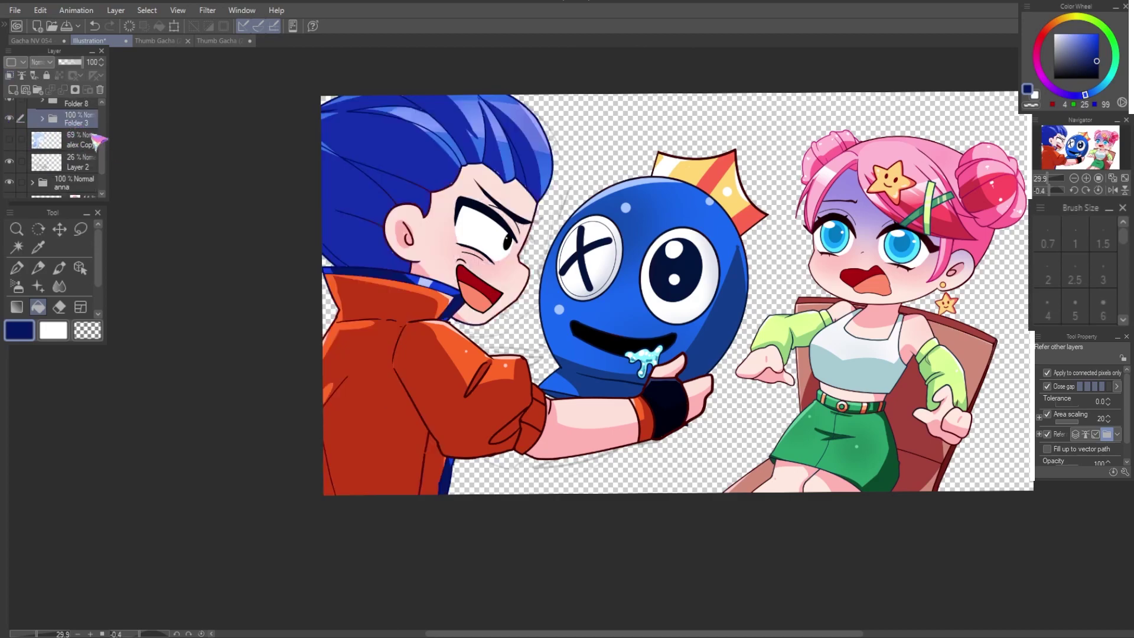
pyautogui.hotkey('ctrl', 'shift', 'n')
pyautogui.moveTo(101, 164); pyautogui.dragTo(88, 124)
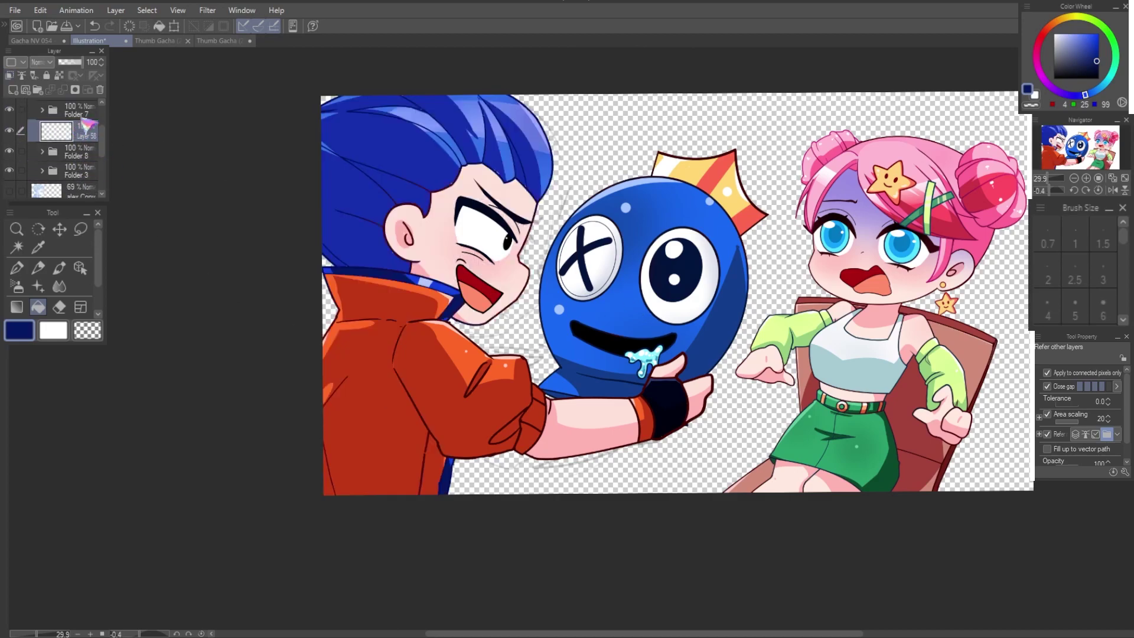
pyautogui.scroll(2, 596, 386)
pyautogui.press('p')
pyautogui.scroll(1, 596, 385)
# Step: Draw a dark red hook-shaped hand stroke beside the monster with a smaller pen
pyautogui.scroll(1, 597, 386)
pyautogui.keyDown('alt'); pyautogui.click(829, 374); pyautogui.keyUp('alt')
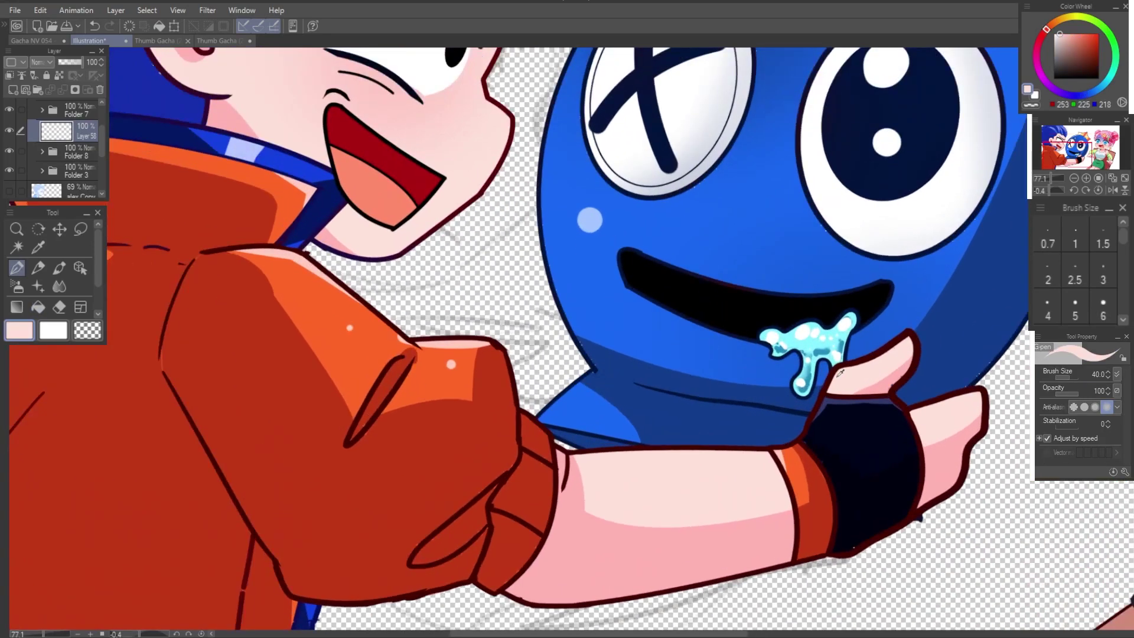
pyautogui.moveTo(567, 274)
pyautogui.mouseDown()
pyautogui.moveTo(549, 324)
pyautogui.moveTo(558, 402)
pyautogui.mouseUp()
pyautogui.hotkey('ctrl', 'z')
pyautogui.press('[')
pyautogui.press('[')
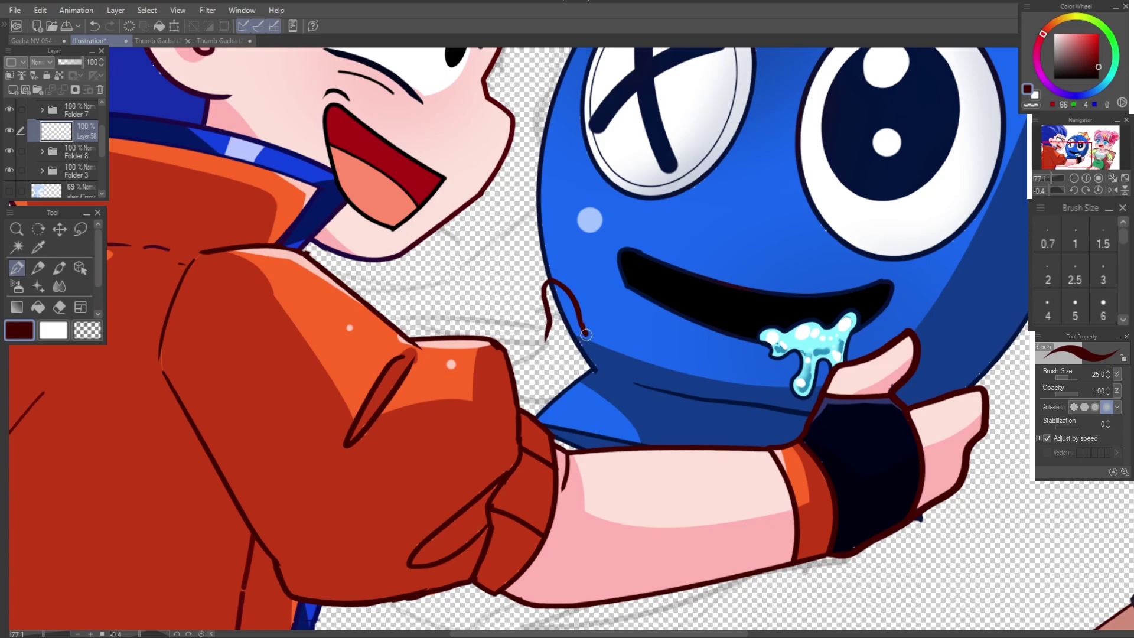
pyautogui.hotkey('ctrl', 'z')
pyautogui.moveTo(549, 324)
pyautogui.mouseDown()
pyautogui.moveTo(528, 355)
pyautogui.moveTo(537, 408)
pyautogui.mouseUp()
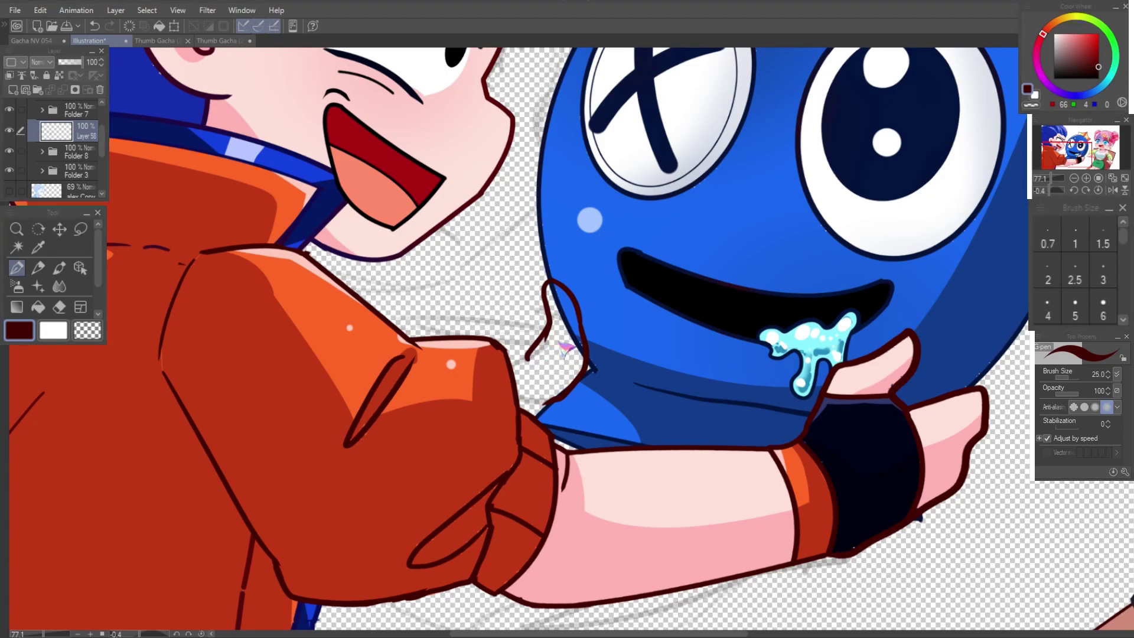
pyautogui.press('e')
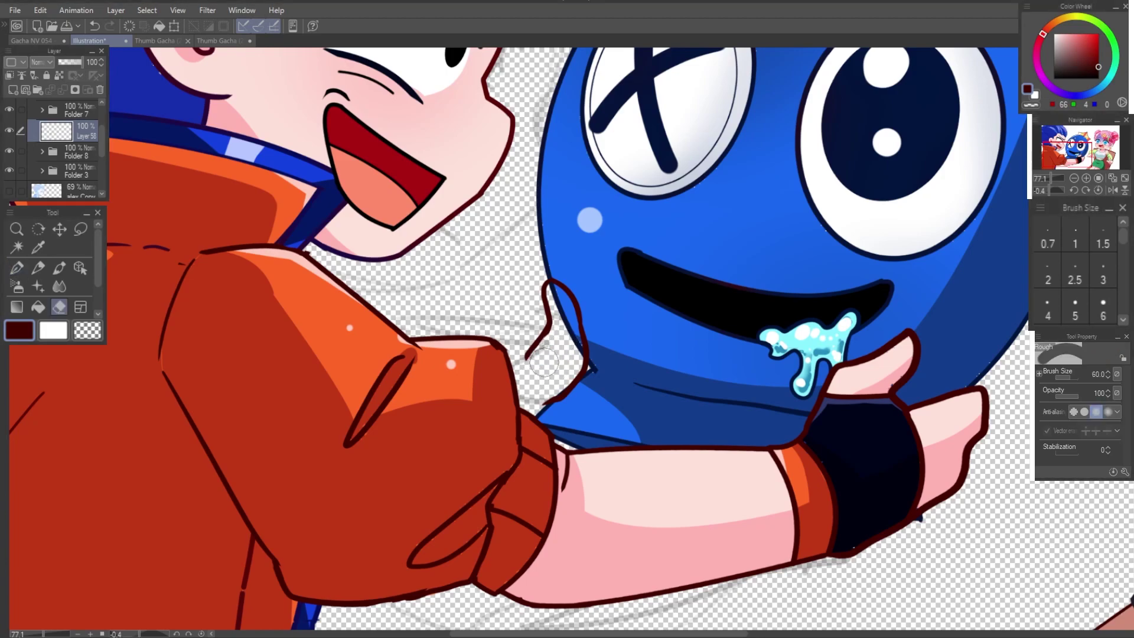
pyautogui.moveTo(552, 352); pyautogui.dragTo(528, 361)
pyautogui.press('p')
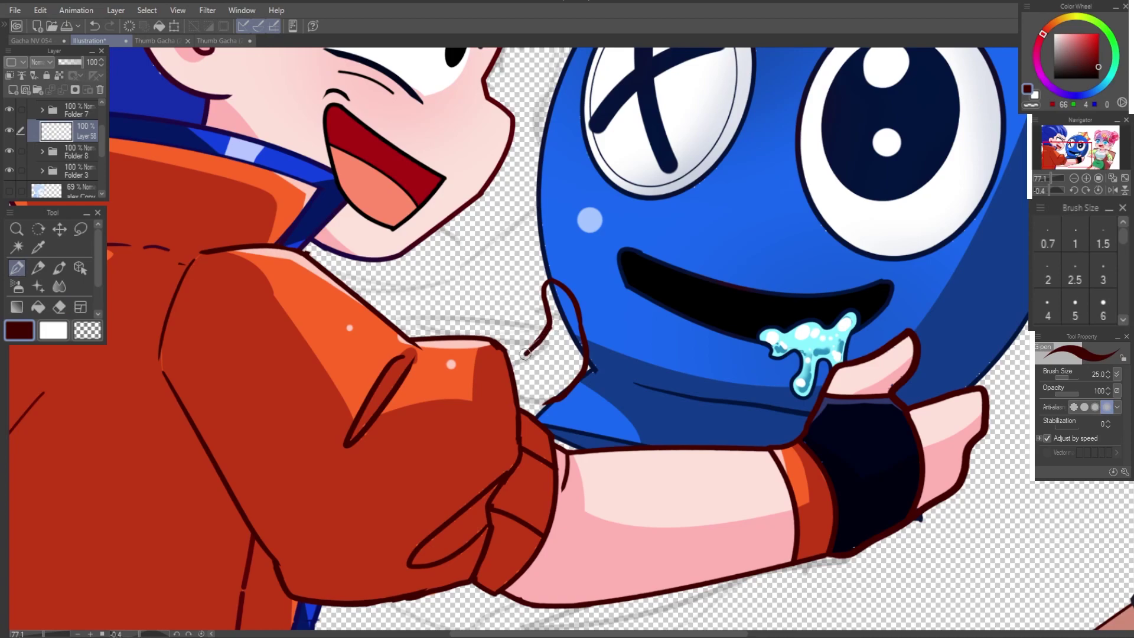
pyautogui.moveTo(550, 322); pyautogui.dragTo(512, 361)
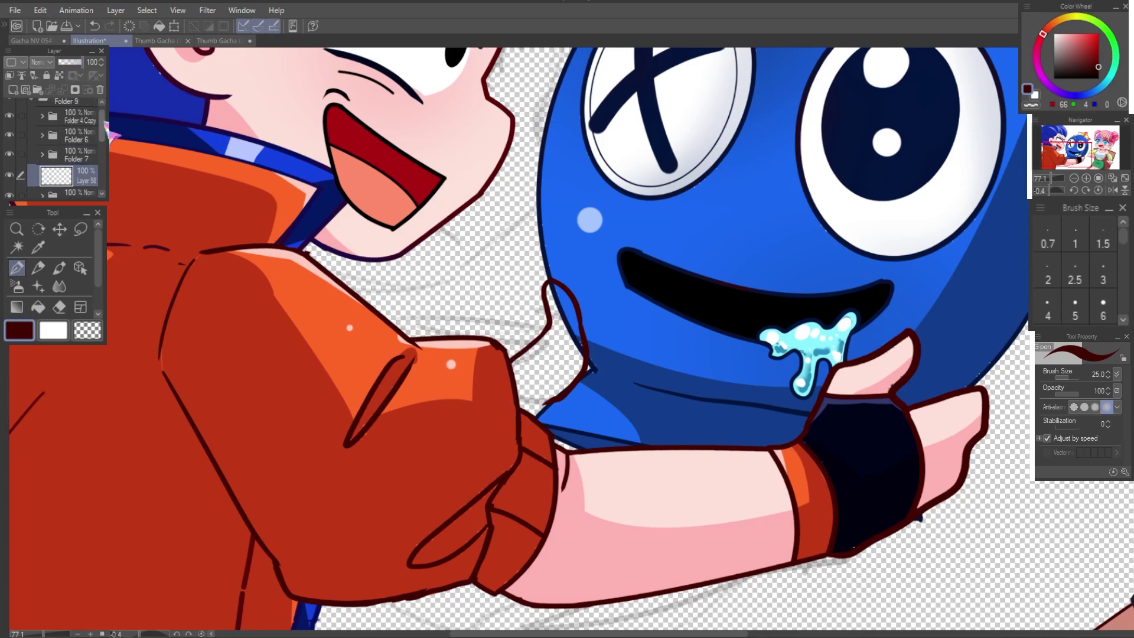
# Step: Redraw the hand outline from the monster's chin corner outward to the left
pyautogui.scroll(3, 65, 147)
pyautogui.scroll(1, 532, 411)
pyautogui.scroll(3, 532, 412)
pyautogui.scroll(1, 532, 411)
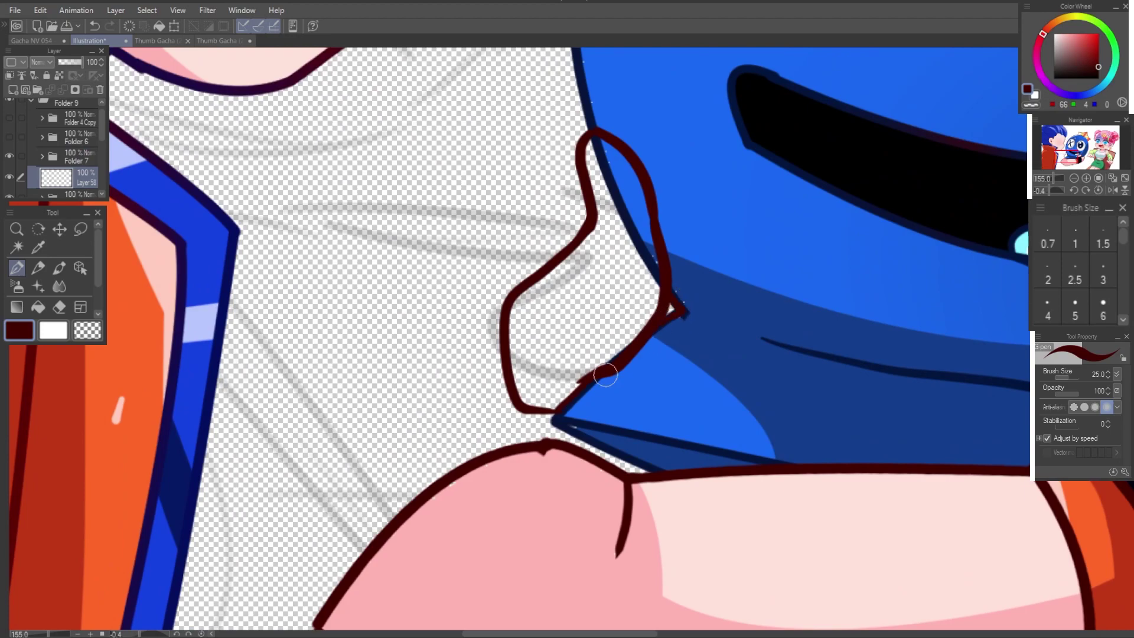
pyautogui.moveTo(605, 375); pyautogui.dragTo(616, 331)
pyautogui.hotkey('ctrl', 'z')
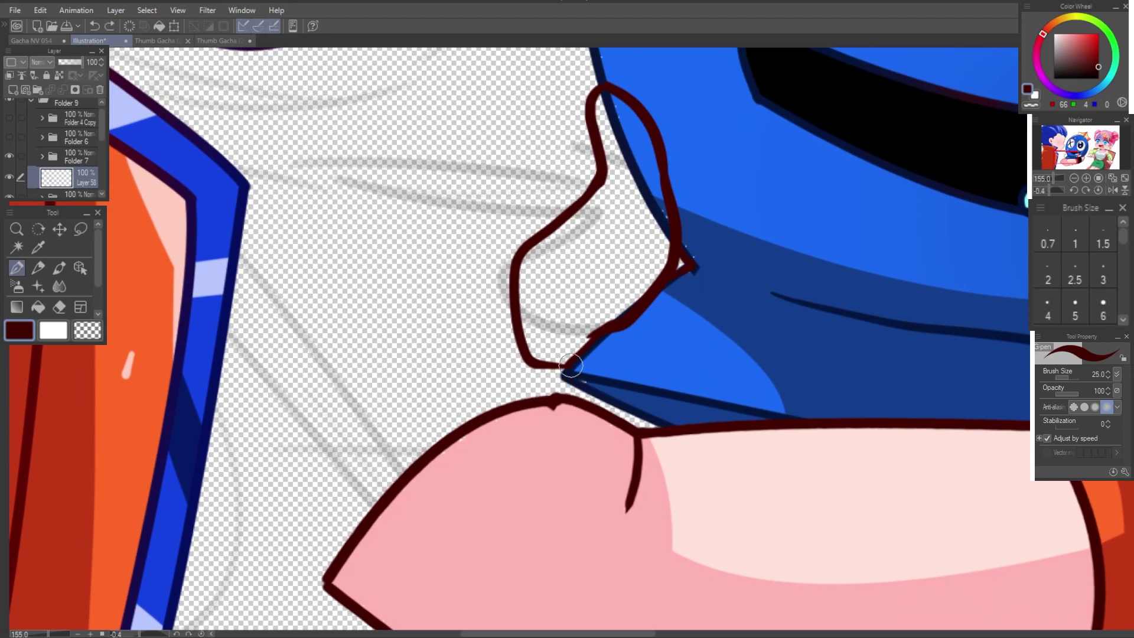
pyautogui.moveTo(564, 375); pyautogui.dragTo(638, 417)
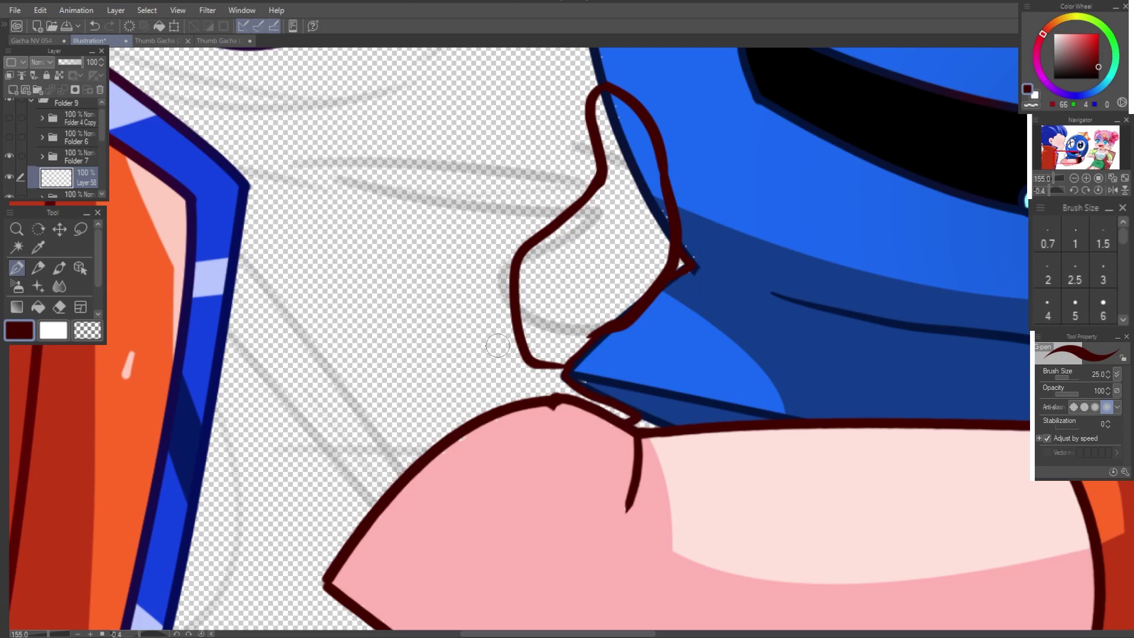
pyautogui.moveTo(510, 305)
pyautogui.mouseDown()
pyautogui.moveTo(473, 322)
pyautogui.moveTo(519, 402)
pyautogui.mouseUp()
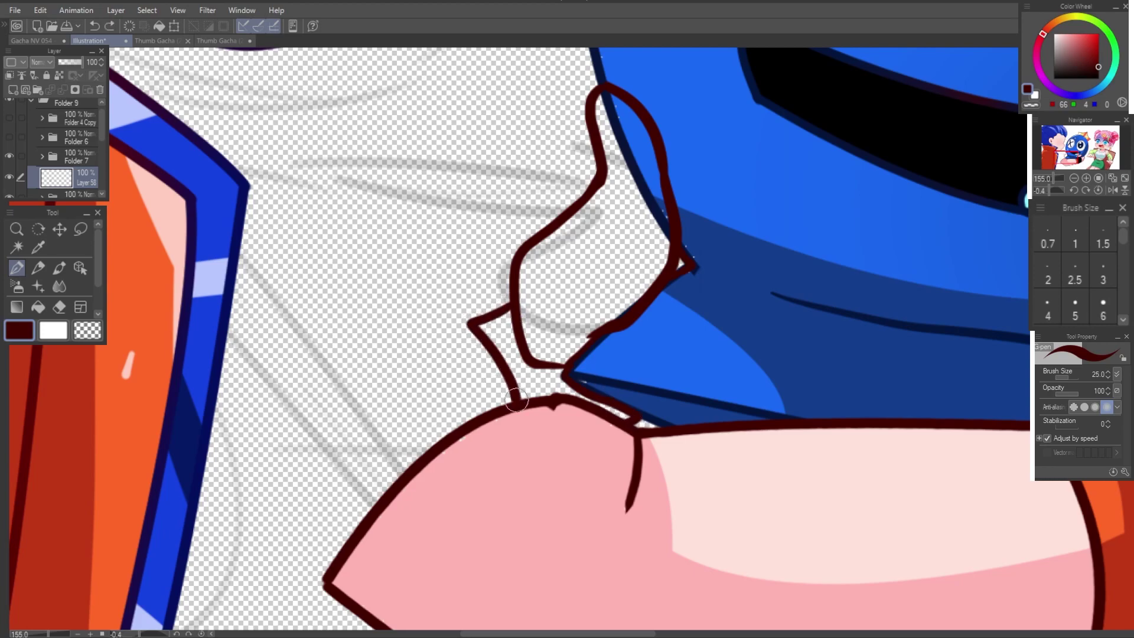
# Step: Add curved lines closing the hand and fingertip shape against the blue monster
pyautogui.press('u')
pyautogui.moveTo(515, 303); pyautogui.dragTo(567, 378)
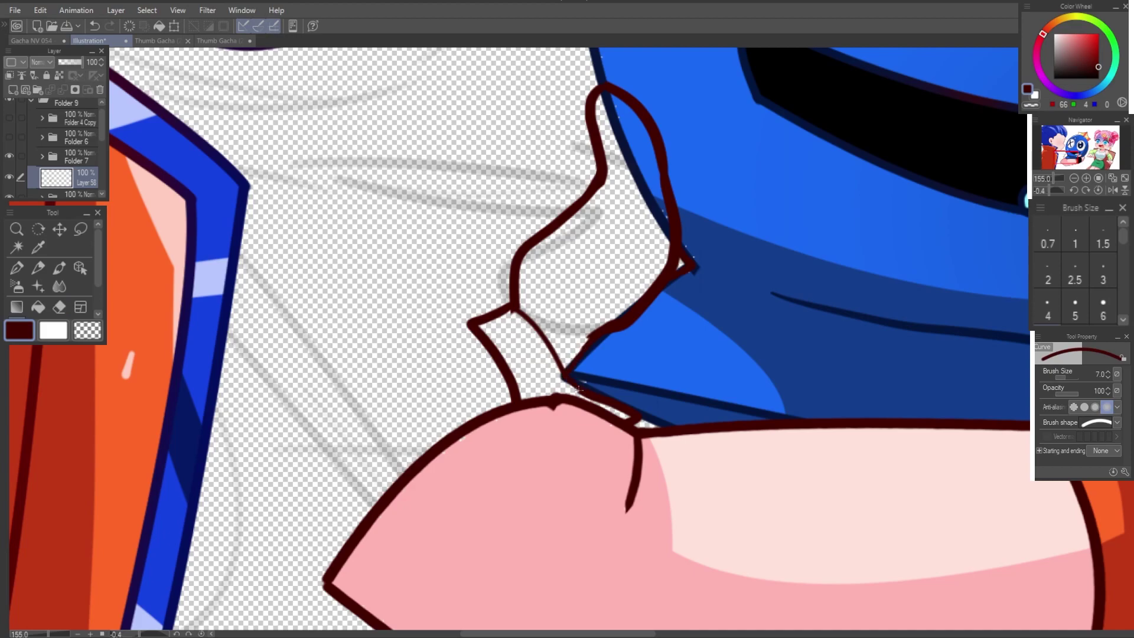
pyautogui.scroll(2, 591, 248)
pyautogui.moveTo(595, 240); pyautogui.dragTo(668, 244)
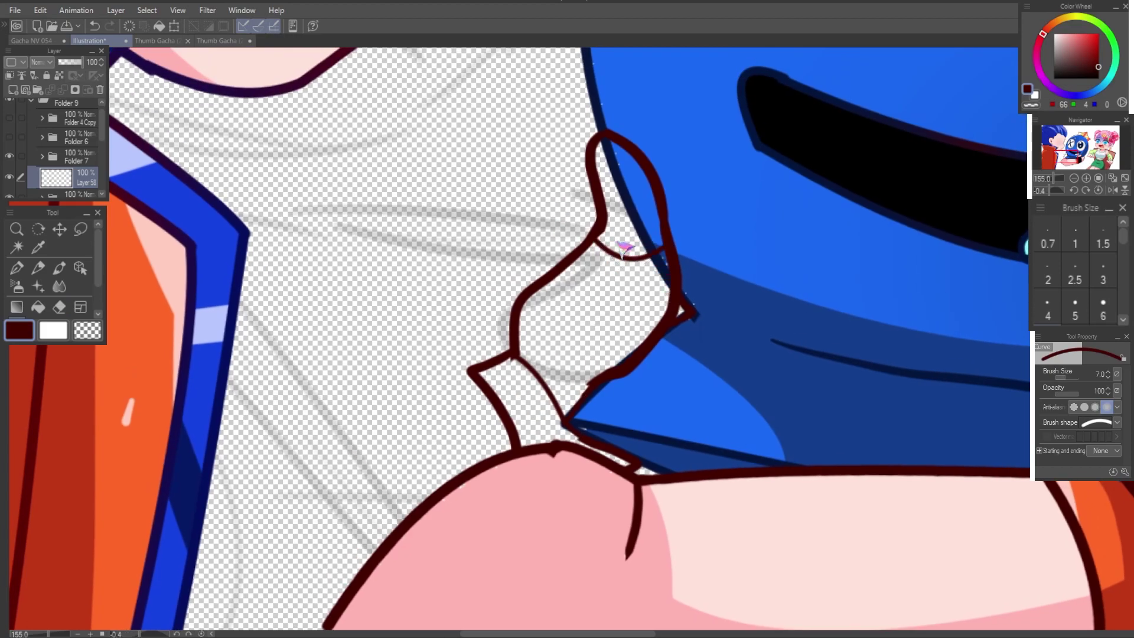
pyautogui.click(627, 265)
pyautogui.scroll(-2, 65, 148)
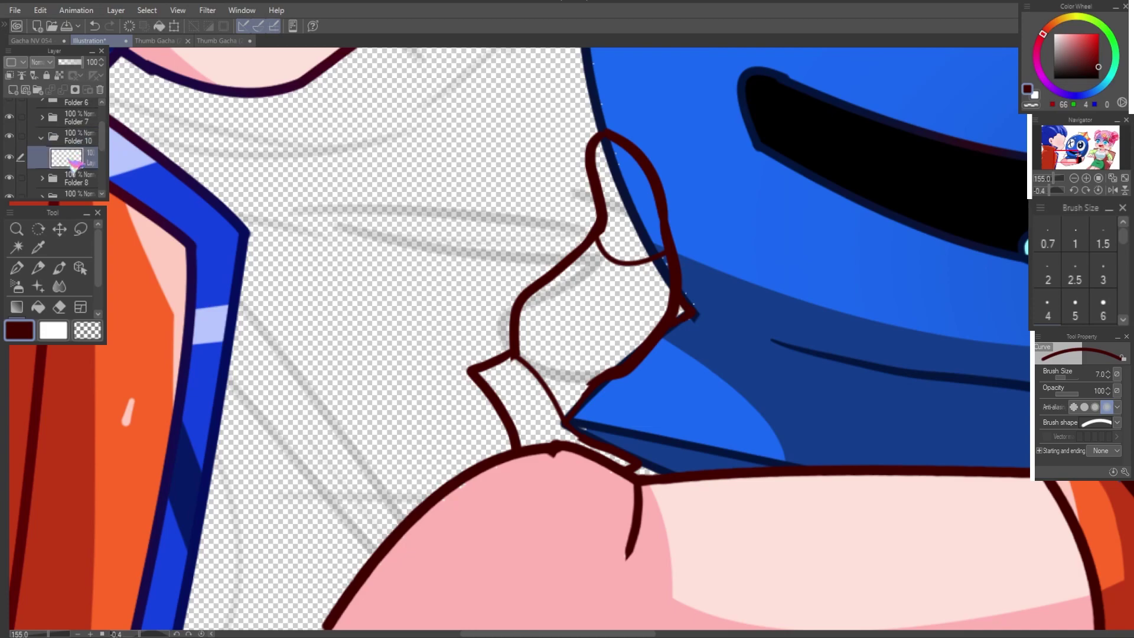
# Step: Fill the fingertip pink on a clipped layer and shade it darker pink
pyautogui.click(66, 180)
pyautogui.click(38, 306)
pyautogui.click(634, 247)
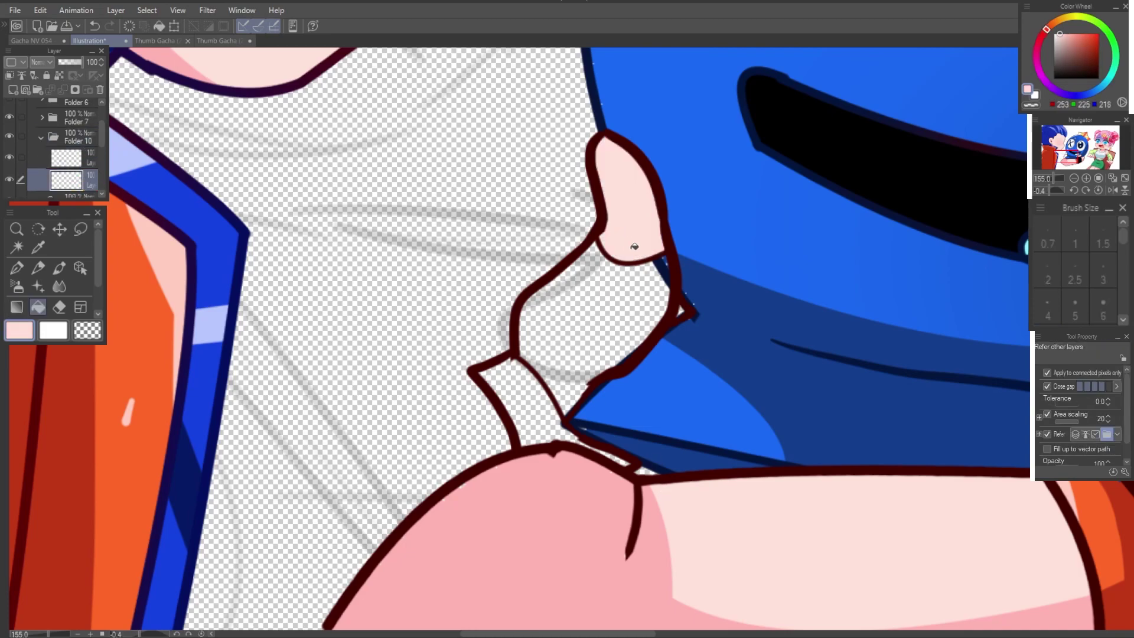
pyautogui.click(9, 75)
pyautogui.keyDown('alt'); pyautogui.click(448, 519); pyautogui.keyUp('alt')
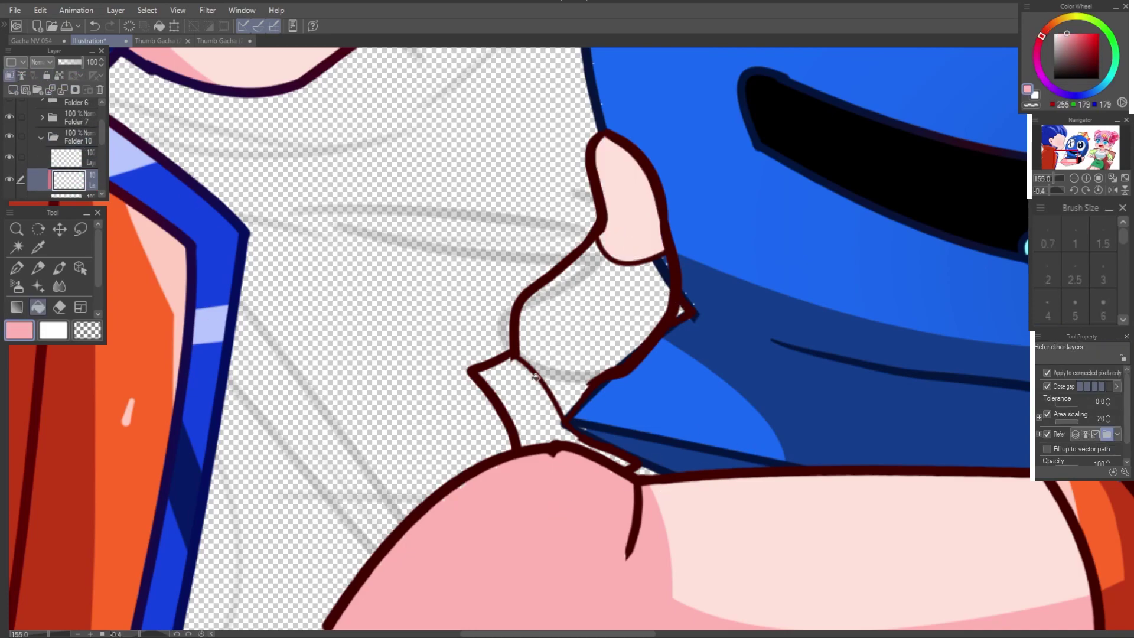
pyautogui.press('p')
pyautogui.moveTo(664, 195)
pyautogui.mouseDown()
pyautogui.moveTo(634, 257)
pyautogui.moveTo(667, 240)
pyautogui.mouseUp()
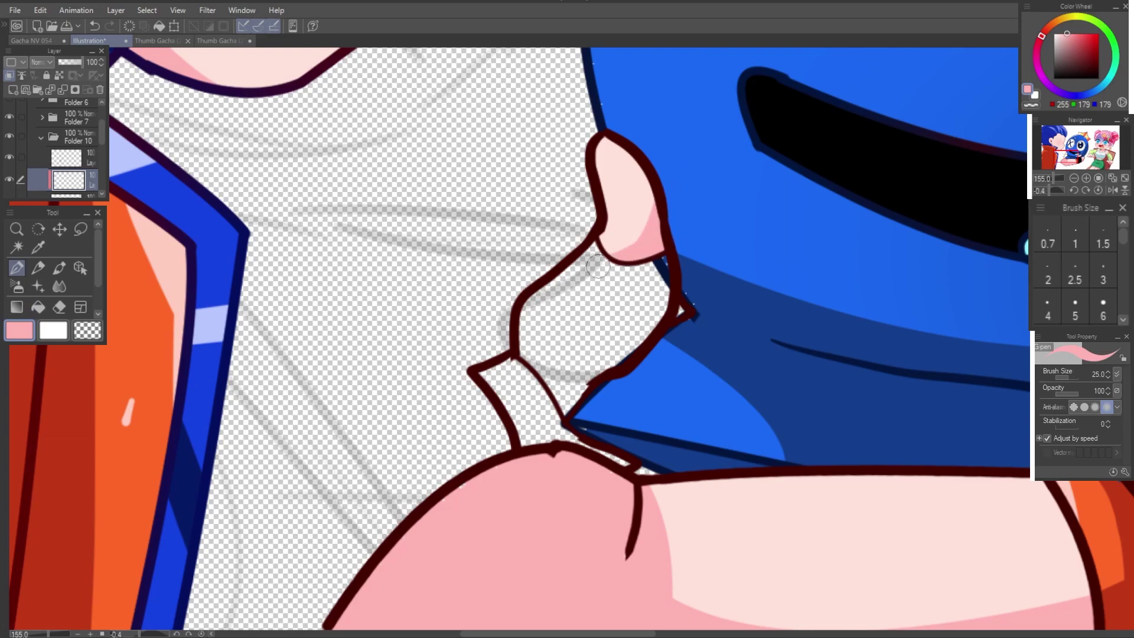
# Step: Fill the glove dark navy and paint lighter navy along its edges
pyautogui.press('g')
pyautogui.moveTo(932, 408); pyautogui.dragTo(724, 401)
pyautogui.keyDown('alt'); pyautogui.click(939, 403); pyautogui.keyUp('alt')
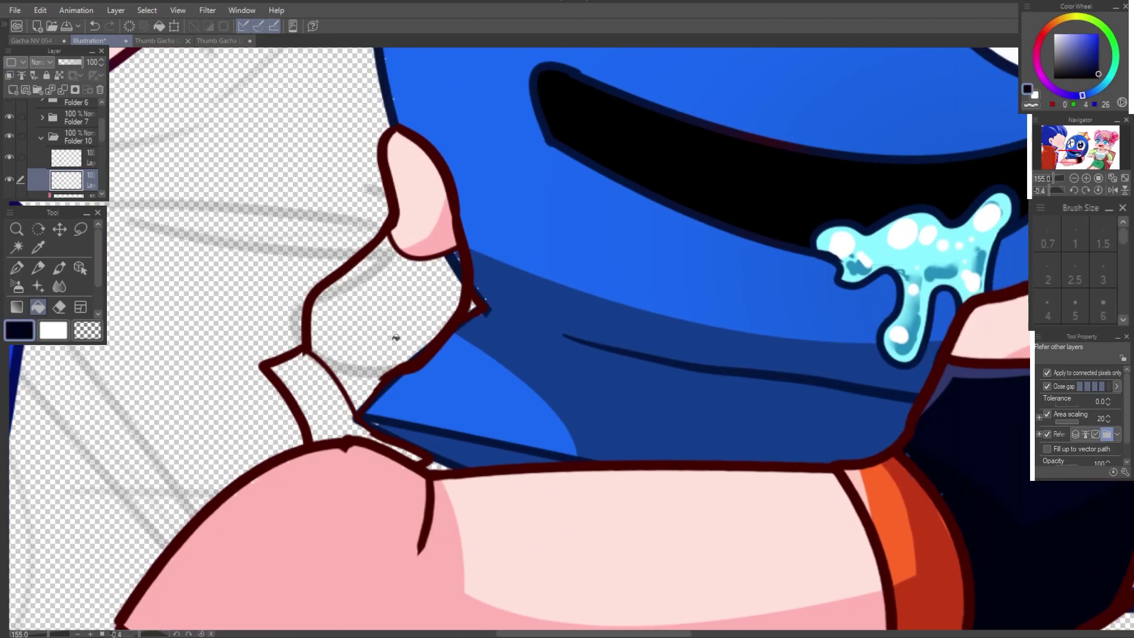
pyautogui.click(377, 322)
pyautogui.press('p')
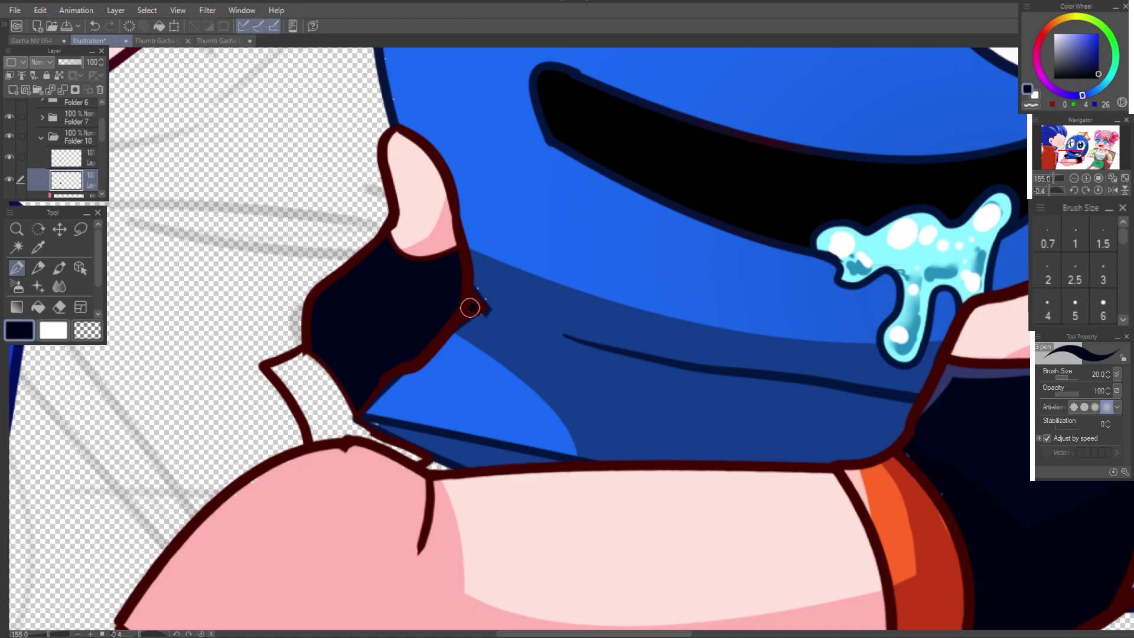
pyautogui.click(10, 76)
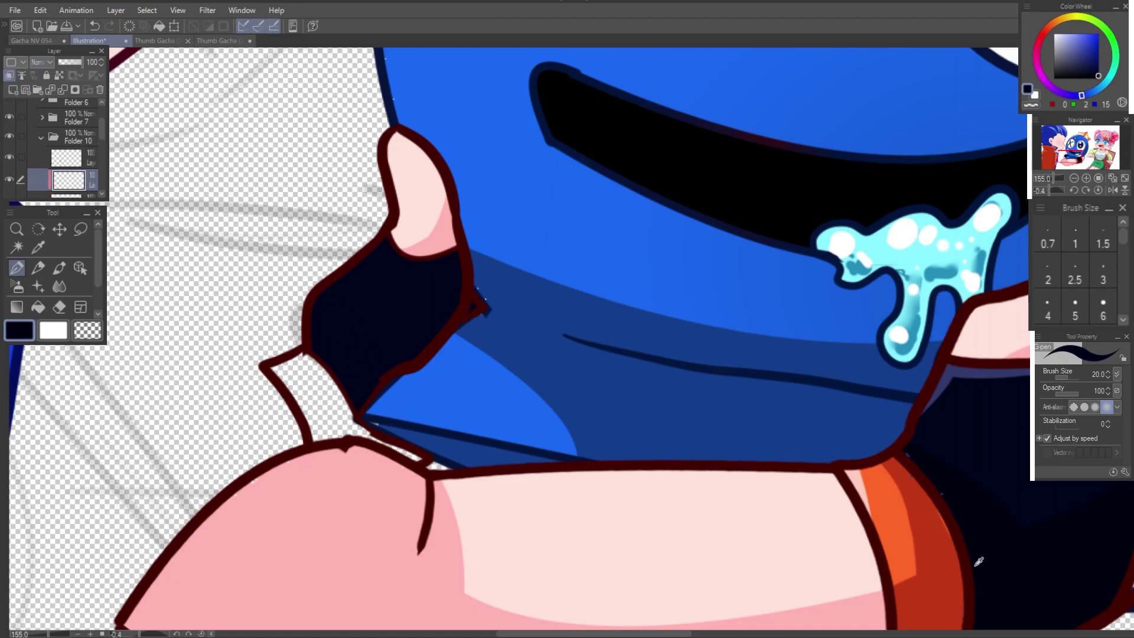
pyautogui.press('p')
pyautogui.press('p')
pyautogui.moveTo(358, 359)
pyautogui.mouseDown()
pyautogui.moveTo(431, 278)
pyautogui.moveTo(375, 405)
pyautogui.moveTo(443, 309)
pyautogui.moveTo(402, 319)
pyautogui.mouseUp()
pyautogui.keyDown('alt'); pyautogui.click(990, 349); pyautogui.keyUp('alt')
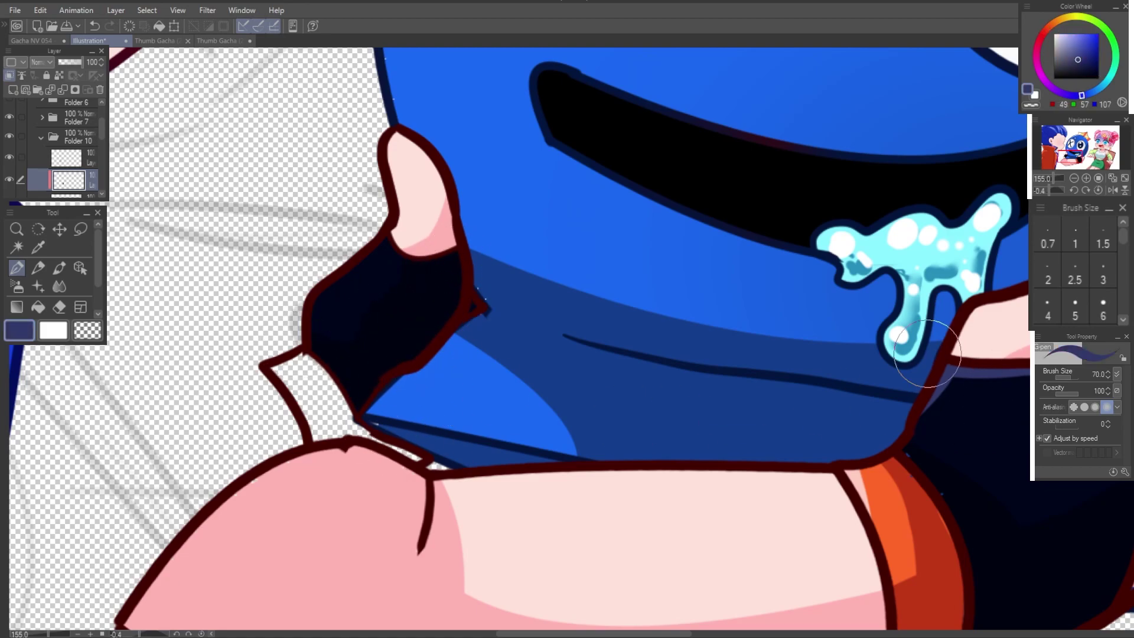
pyautogui.moveTo(393, 236); pyautogui.dragTo(313, 303)
pyautogui.moveTo(361, 419); pyautogui.dragTo(404, 425)
# Step: Paint the orange cuff along the glove's lower edge
pyautogui.keyDown('alt'); pyautogui.click(885, 498); pyautogui.keyUp('alt')
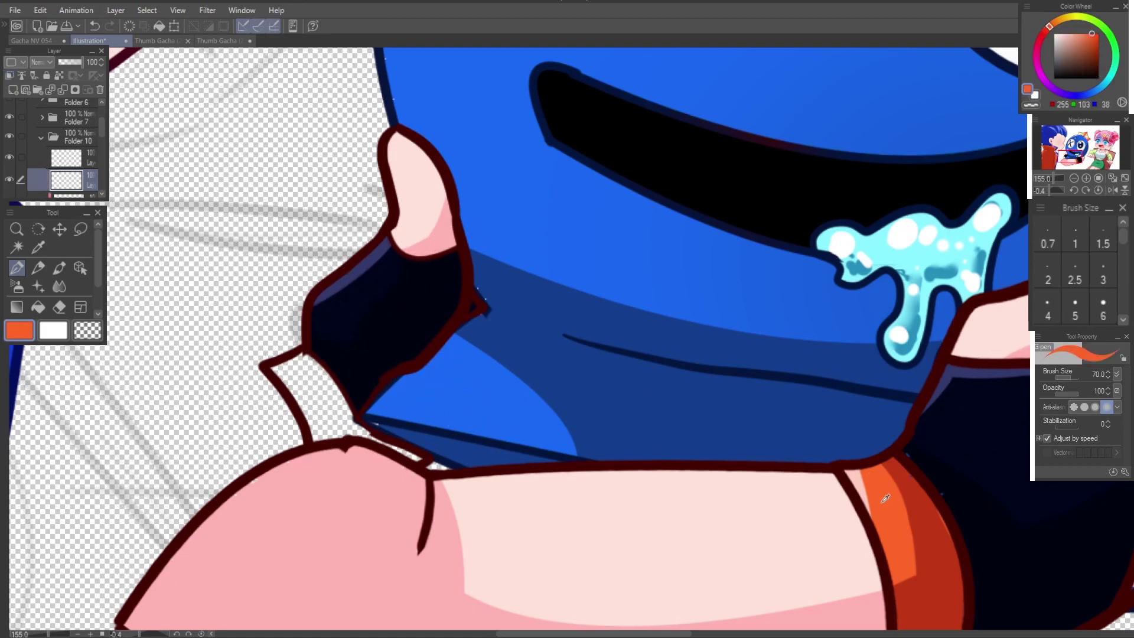
pyautogui.press('g')
pyautogui.click(366, 446)
pyautogui.hotkey('ctrl', 'z')
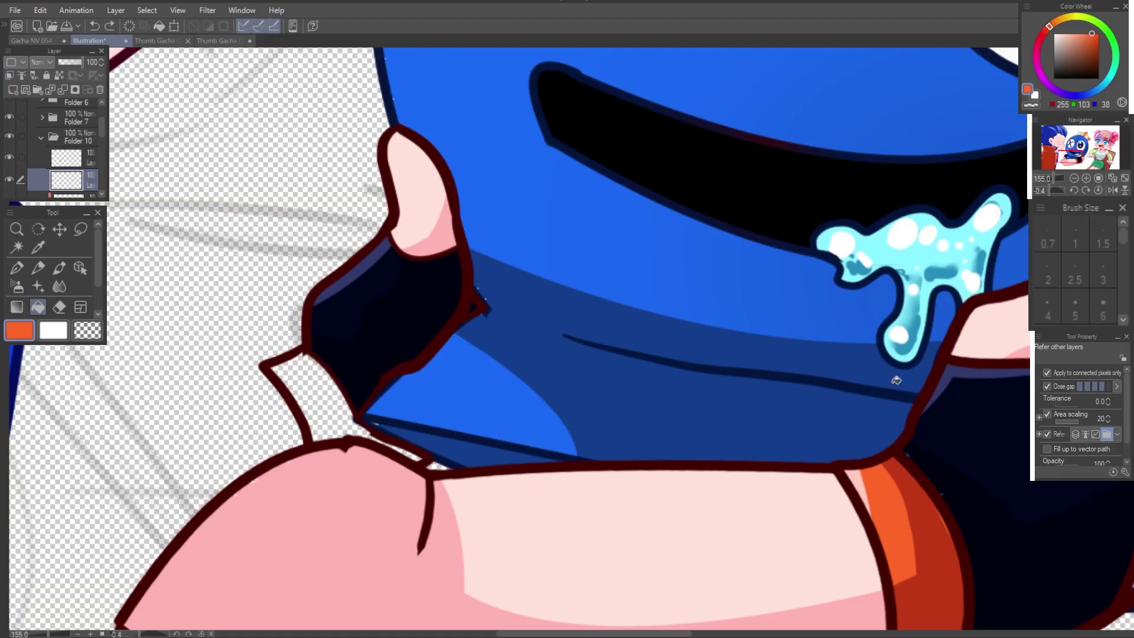
pyautogui.press('p')
pyautogui.moveTo(298, 358)
pyautogui.mouseDown()
pyautogui.moveTo(341, 408)
pyautogui.moveTo(280, 361)
pyautogui.moveTo(331, 434)
pyautogui.moveTo(417, 459)
pyautogui.mouseUp()
pyautogui.moveTo(349, 436); pyautogui.dragTo(310, 438)
# Step: Shade the cuff with dark red on a clipped layer
pyautogui.keyDown('alt'); pyautogui.click(866, 495); pyautogui.keyUp('alt')
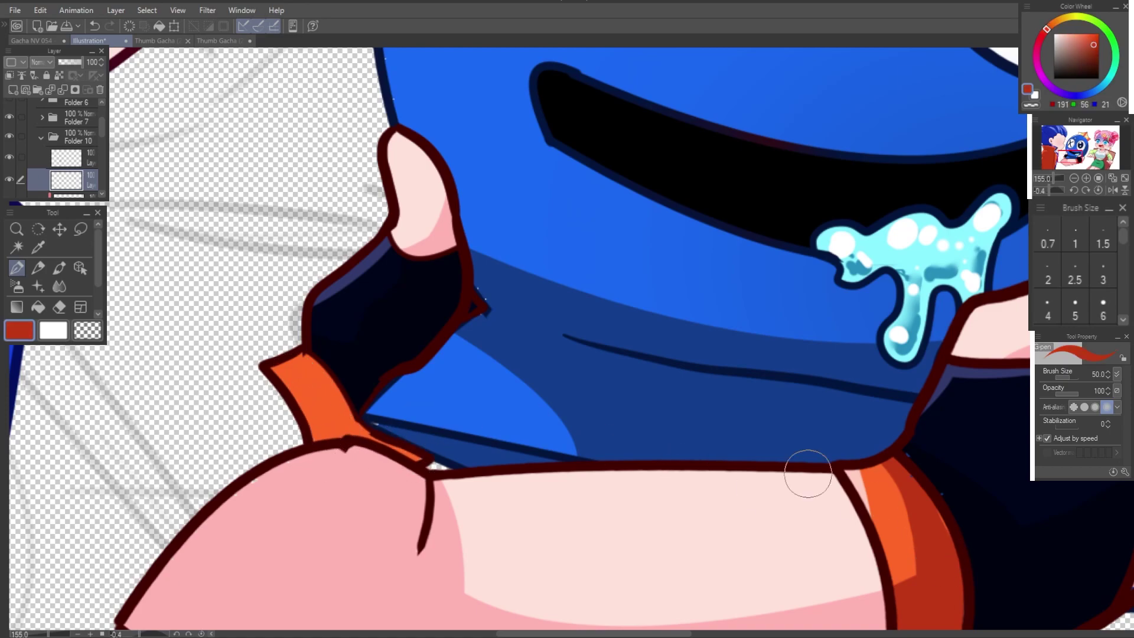
pyautogui.click(9, 75)
pyautogui.moveTo(324, 362); pyautogui.dragTo(288, 451)
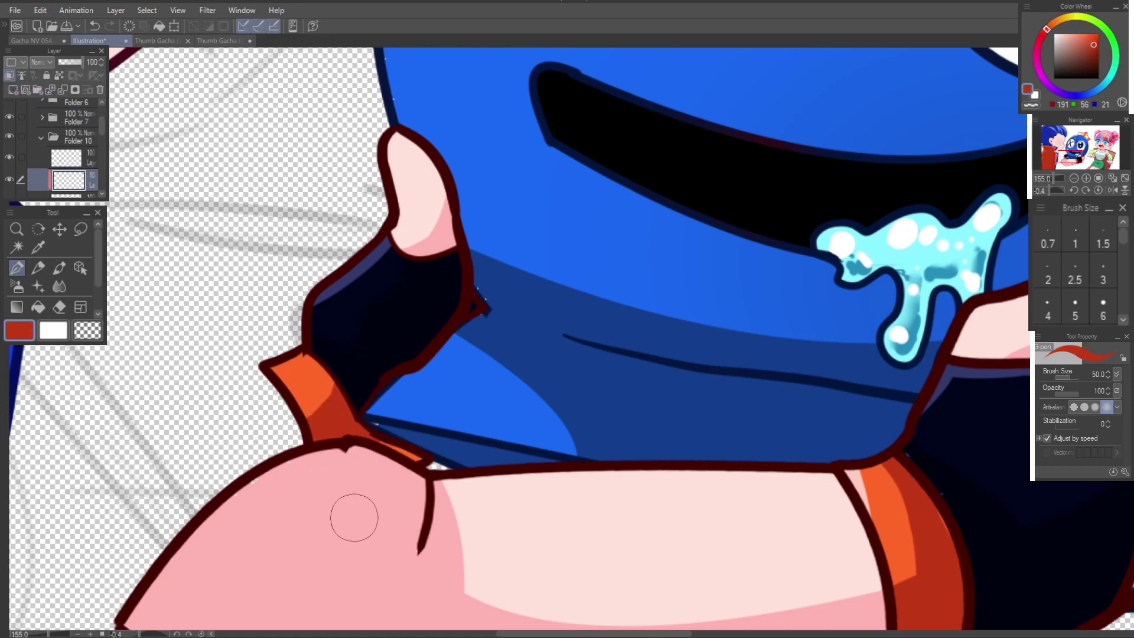
pyautogui.keyDown('alt'); pyautogui.click(854, 472); pyautogui.keyUp('alt')
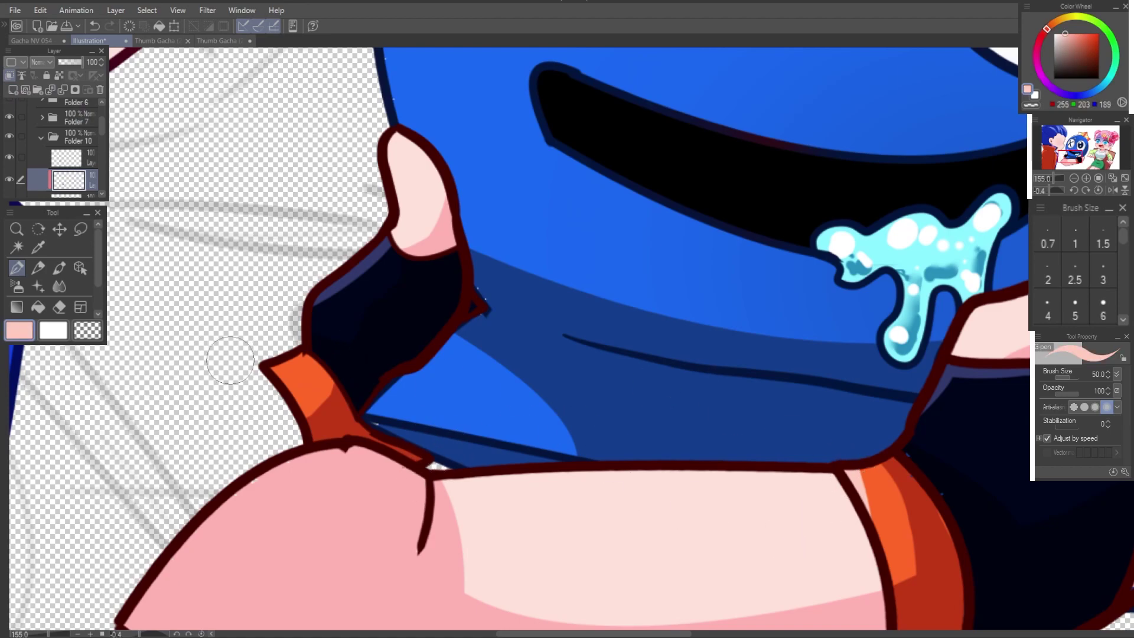
# Step: Show the boy's folder again and collapse Folder 9 in the layer list
pyautogui.scroll(-4, 300, 390)
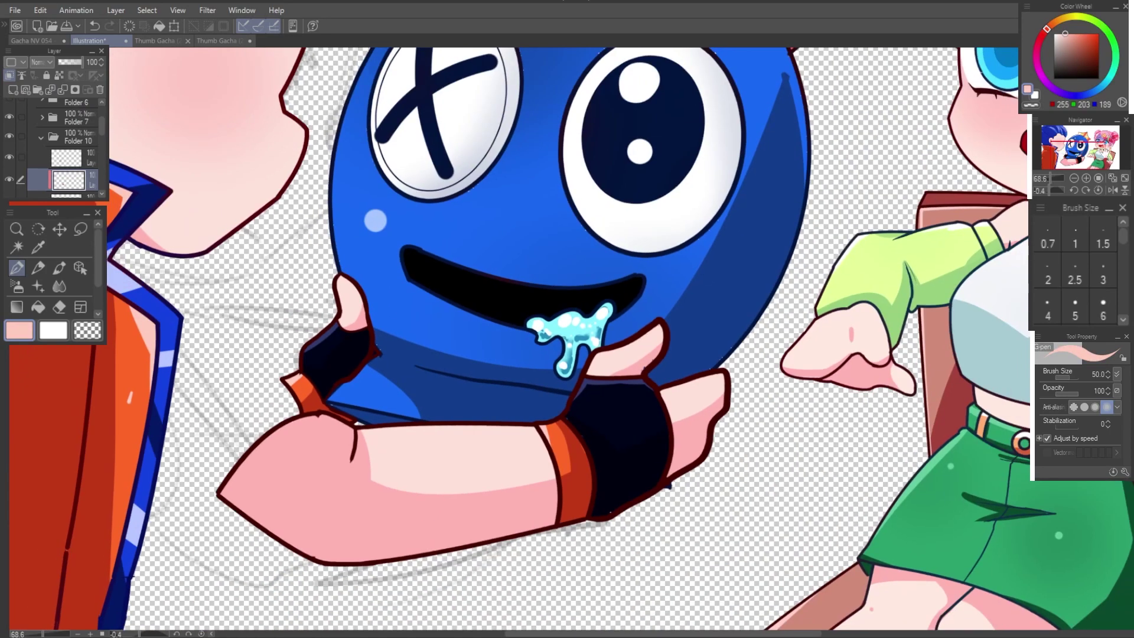
pyautogui.scroll(3, 59, 148)
pyautogui.click(10, 145)
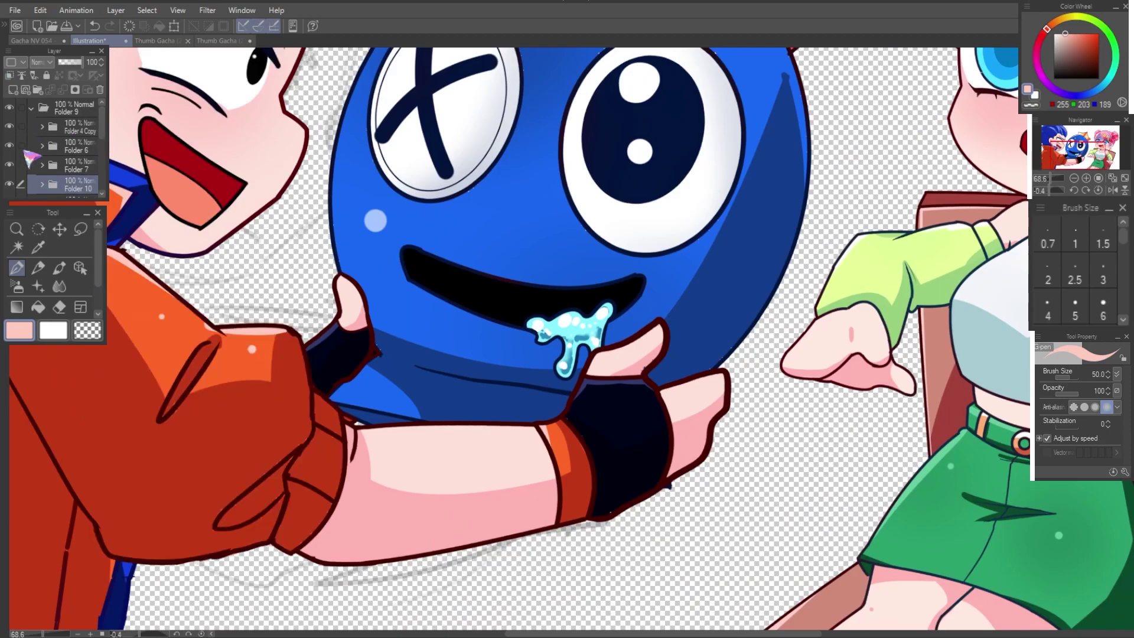
pyautogui.click(31, 108)
pyautogui.scroll(-3, 329, 282)
pyautogui.scroll(-2, 329, 282)
pyautogui.scroll(-2, 328, 283)
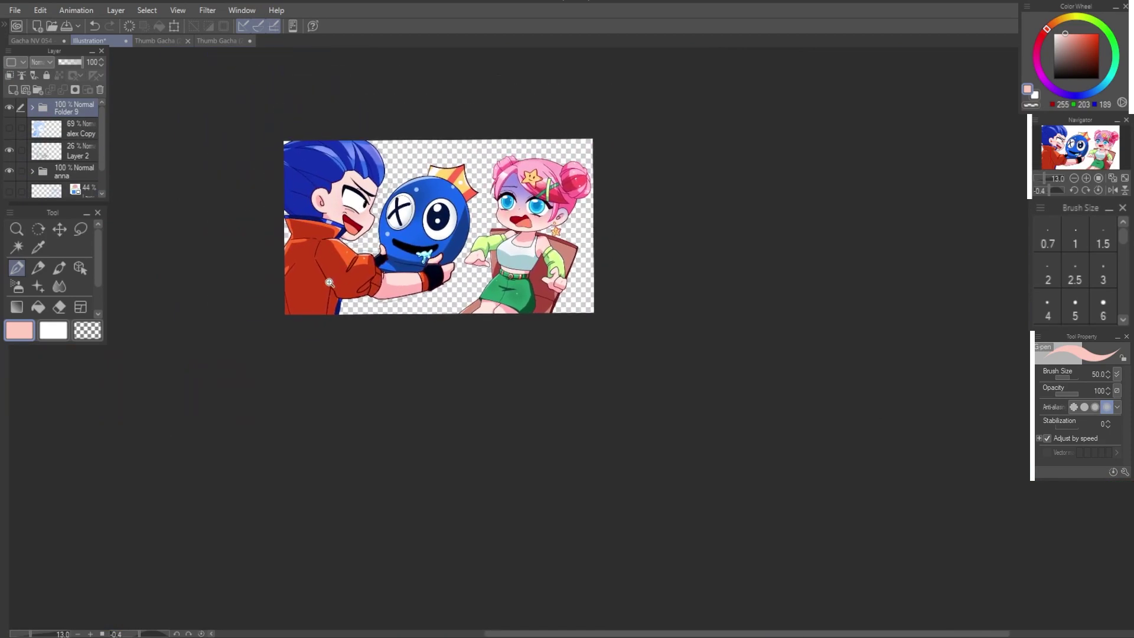
pyautogui.scroll(2, 329, 283)
# Step: Scale the girl's anna folder to 98% and reposition her
pyautogui.click(74, 171)
pyautogui.hotkey('ctrl', 't')
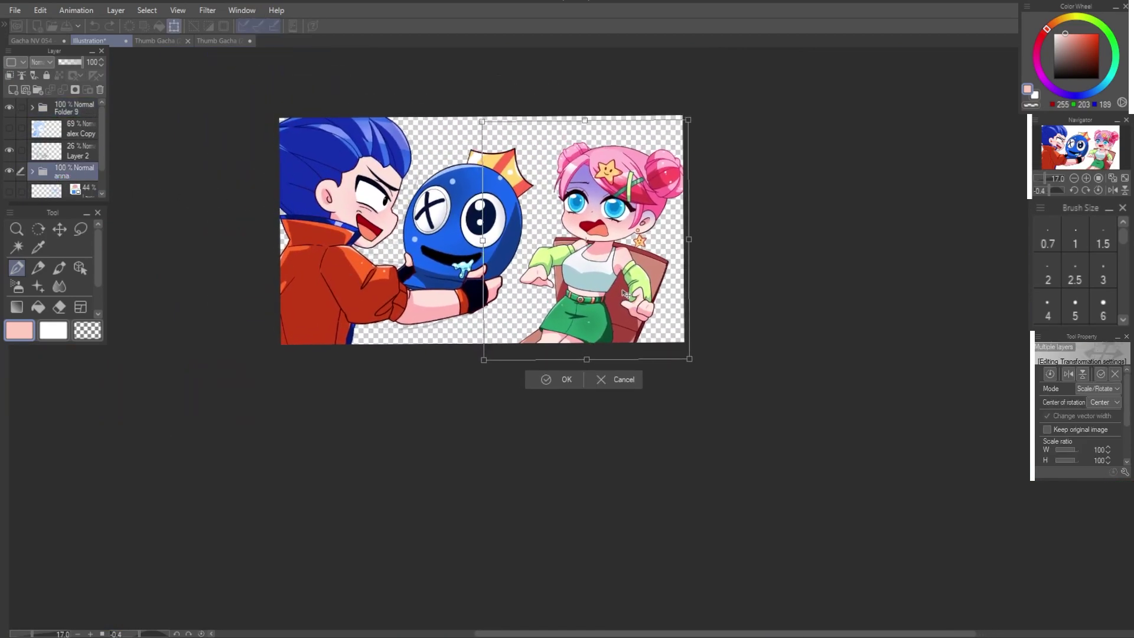
pyautogui.moveTo(625, 294)
pyautogui.mouseDown()
pyautogui.moveTo(595, 347)
pyautogui.moveTo(581, 343)
pyautogui.mouseUp()
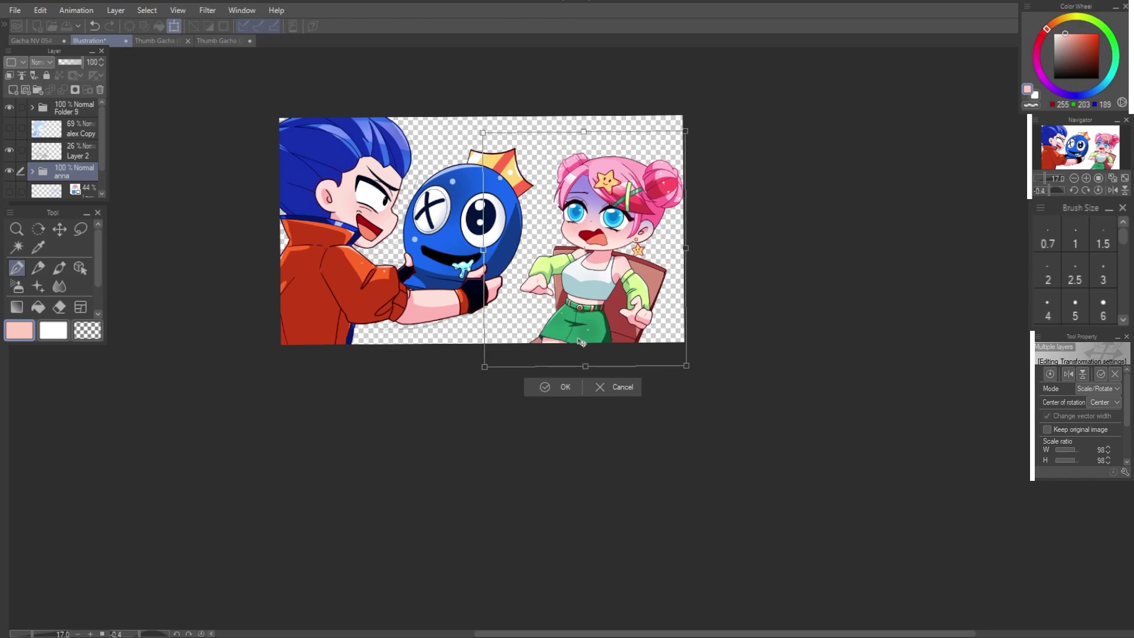
pyautogui.click(555, 386)
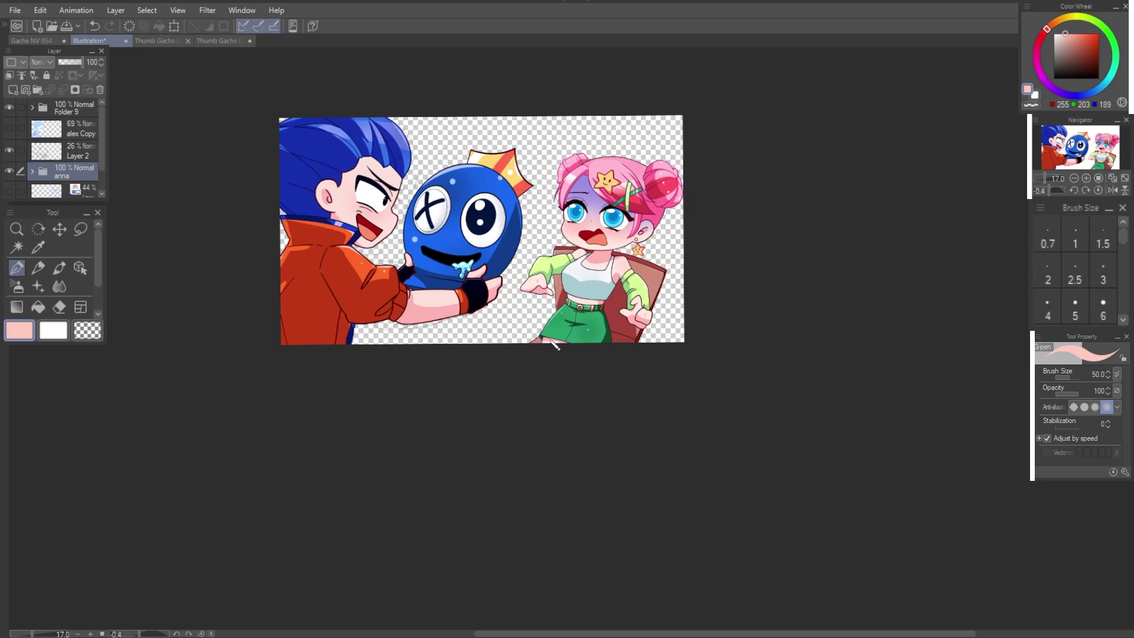
# Step: Undo the two unneeded layers and generate white scattered speed lines on a new layer
pyautogui.hotkey('ctrl', 'z')
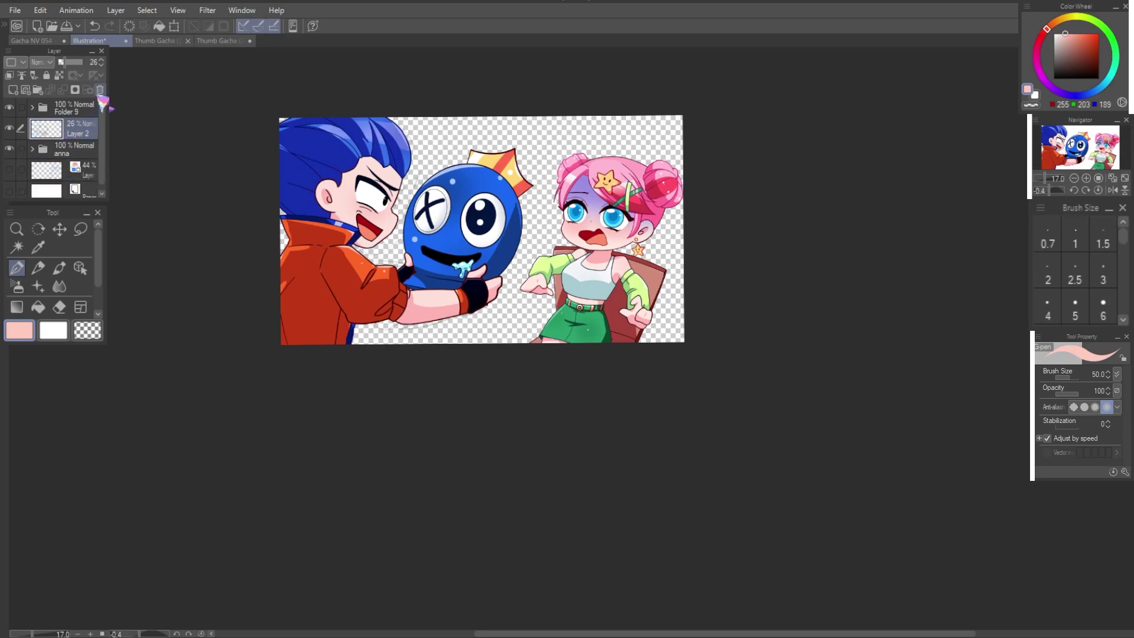
pyautogui.hotkey('ctrl', 'z')
pyautogui.hotkey('ctrl', 'z')
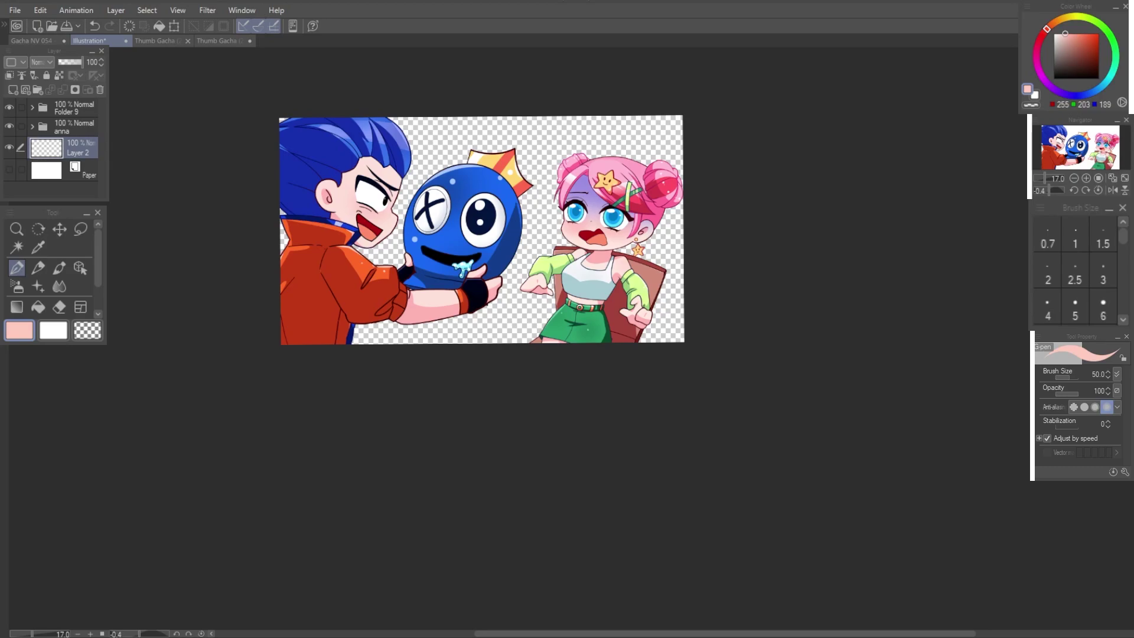
pyautogui.hotkey('ctrl', 'shift', 'n')
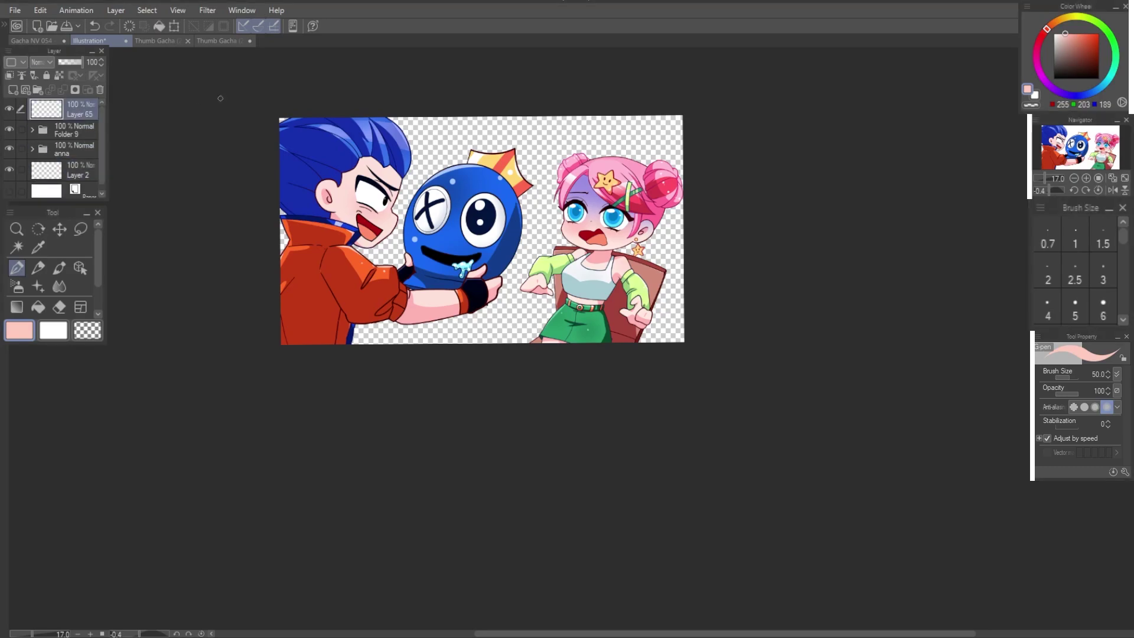
pyautogui.press('x')
pyautogui.press('l')
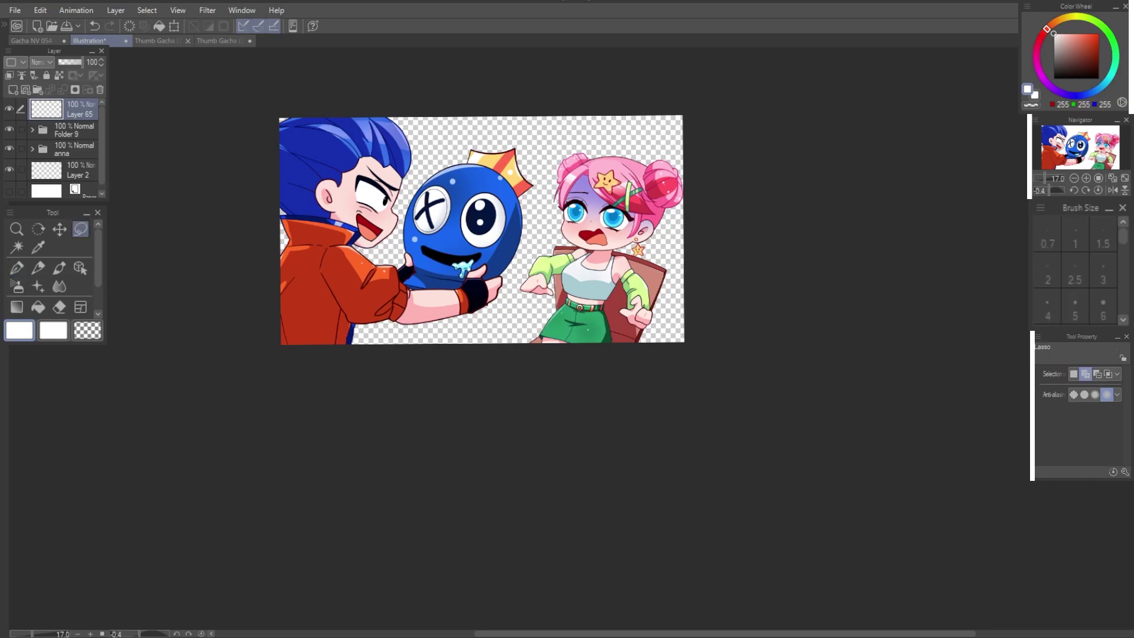
pyautogui.press('u')
pyautogui.moveTo(595, 226)
pyautogui.mouseDown()
pyautogui.moveTo(697, 256)
pyautogui.moveTo(802, 331)
pyautogui.mouseUp()
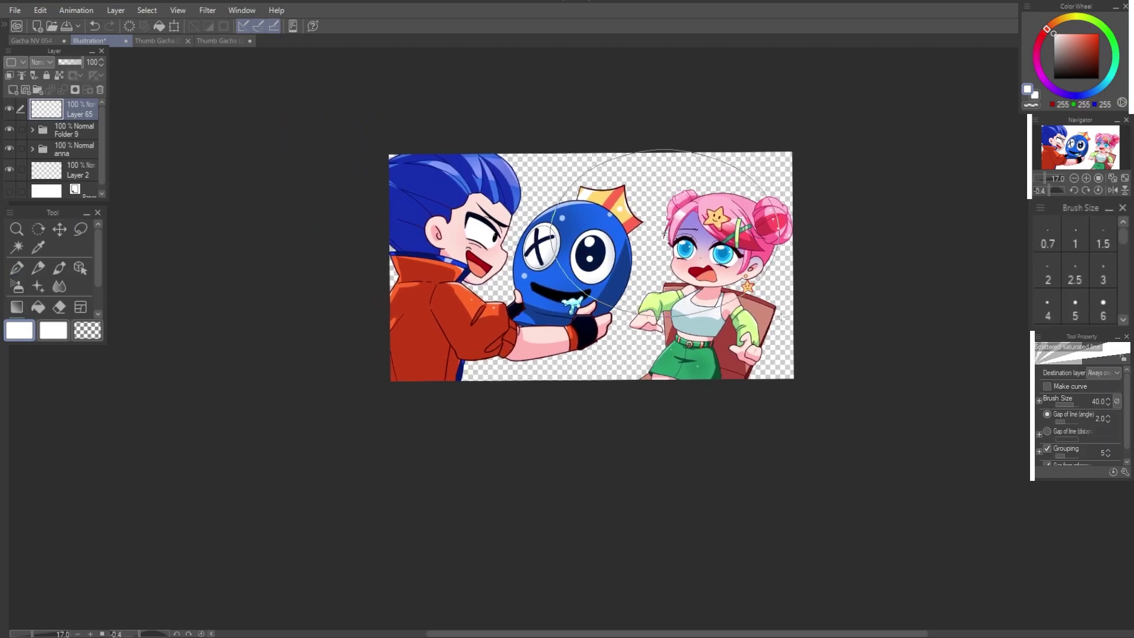
pyautogui.moveTo(664, 131); pyautogui.dragTo(663, 106)
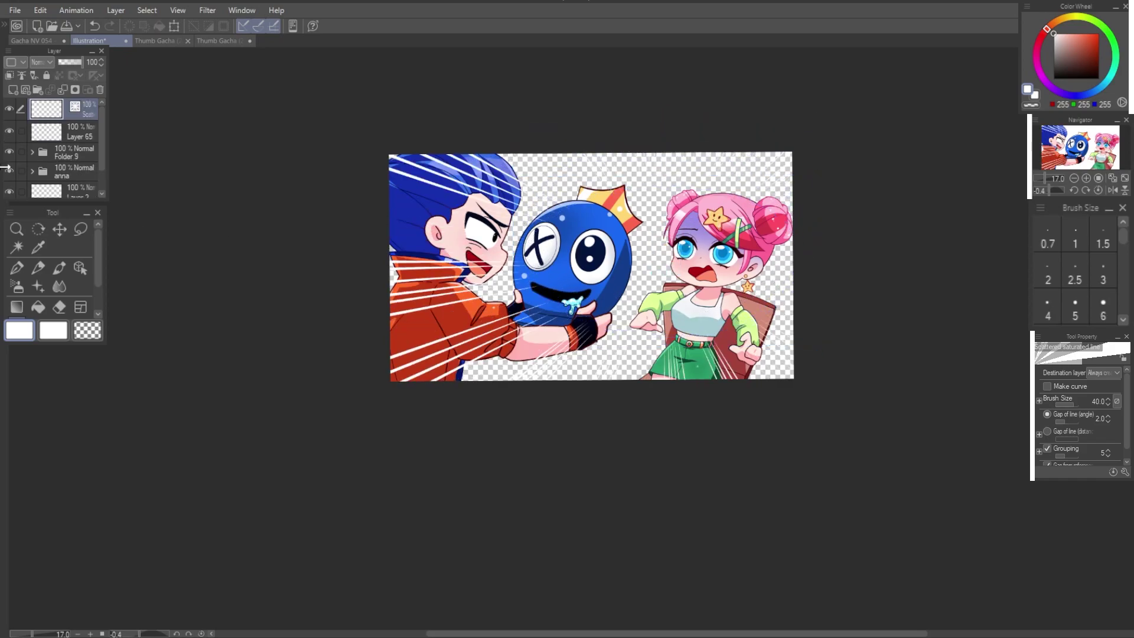
# Step: Move the speed lines beneath the anna folder, merge them into Layer 2, and add a background layer
pyautogui.moveTo(68, 118); pyautogui.dragTo(65, 188)
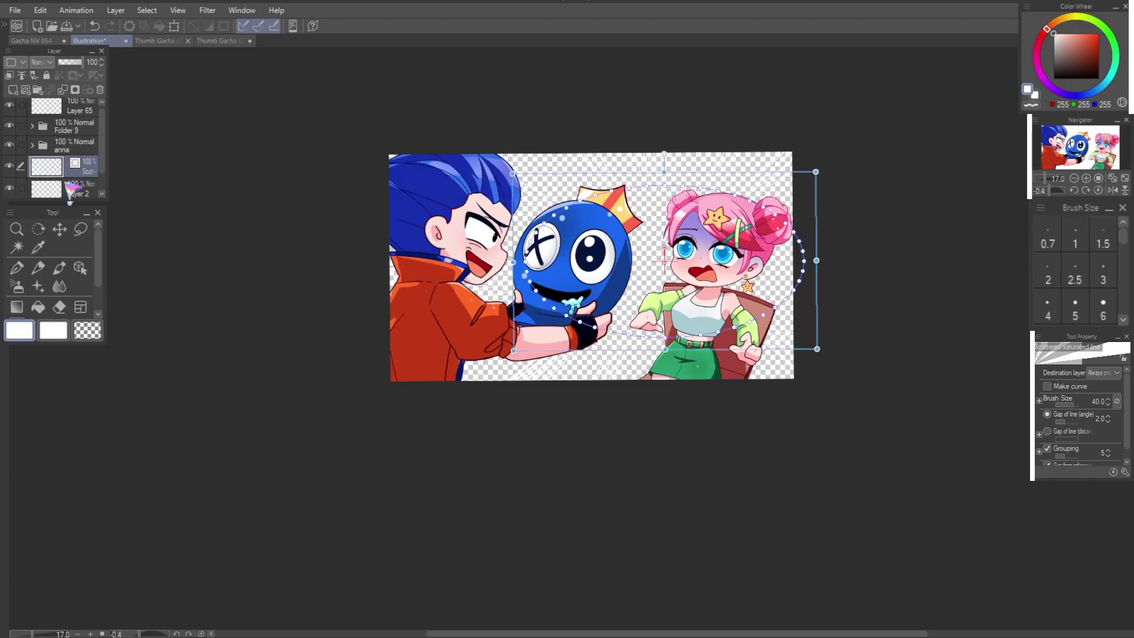
pyautogui.hotkey('ctrl', 'e')
pyautogui.hotkey('ctrl', 'shift', 'n')
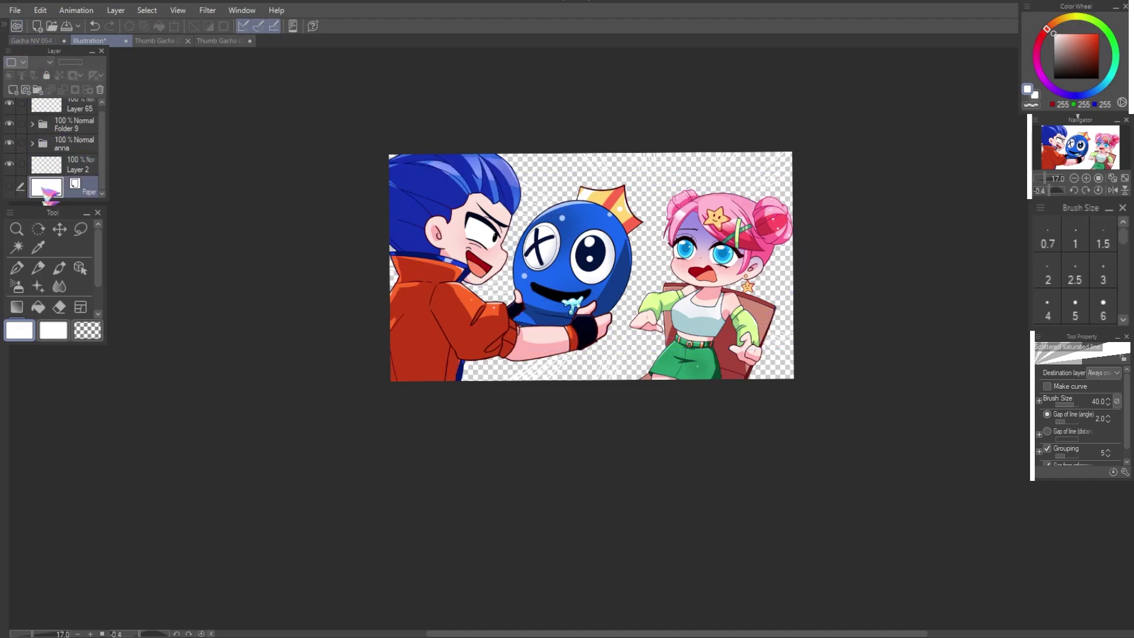
pyautogui.press('g')
pyautogui.click(1102, 33)
# Step: Fill the empty Layer 66 background with bright green and zoom out to the whole canvas
pyautogui.click(1097, 23)
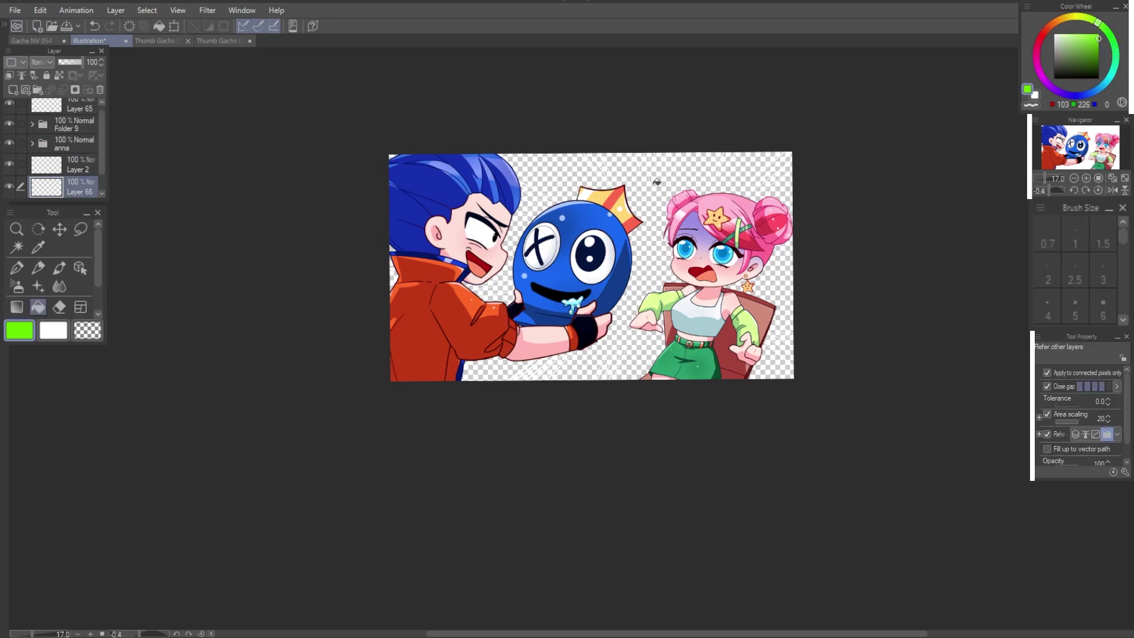
pyautogui.click(656, 181)
pyautogui.scroll(3, 881, 211)
pyautogui.scroll(1, 881, 210)
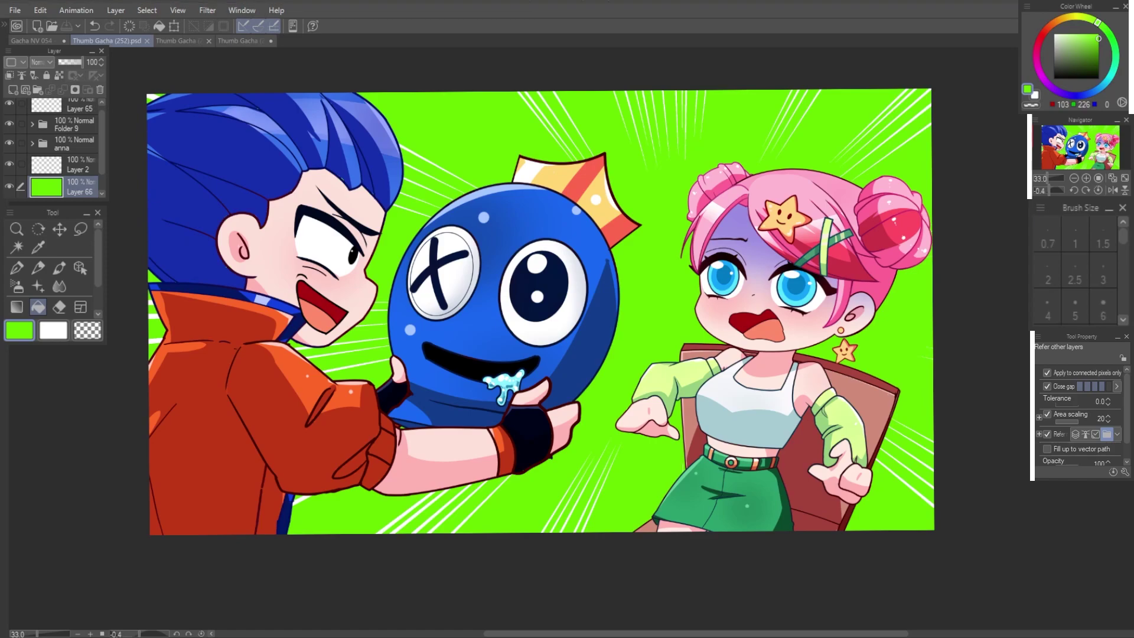
pyautogui.hotkey('ctrl', '-')
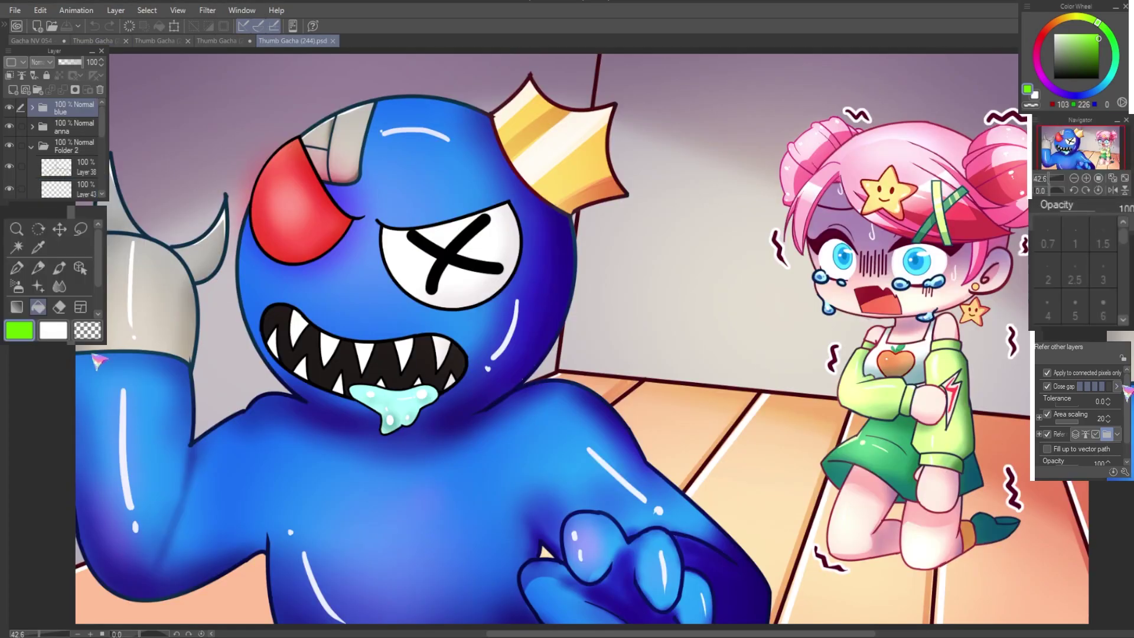
# Step: Bring the room background Folder 2 into Thumb Gacha (252), deleting the green Layer 66
pyautogui.scroll(-3, 59, 147)
pyautogui.click(65, 145)
pyautogui.click(9, 145)
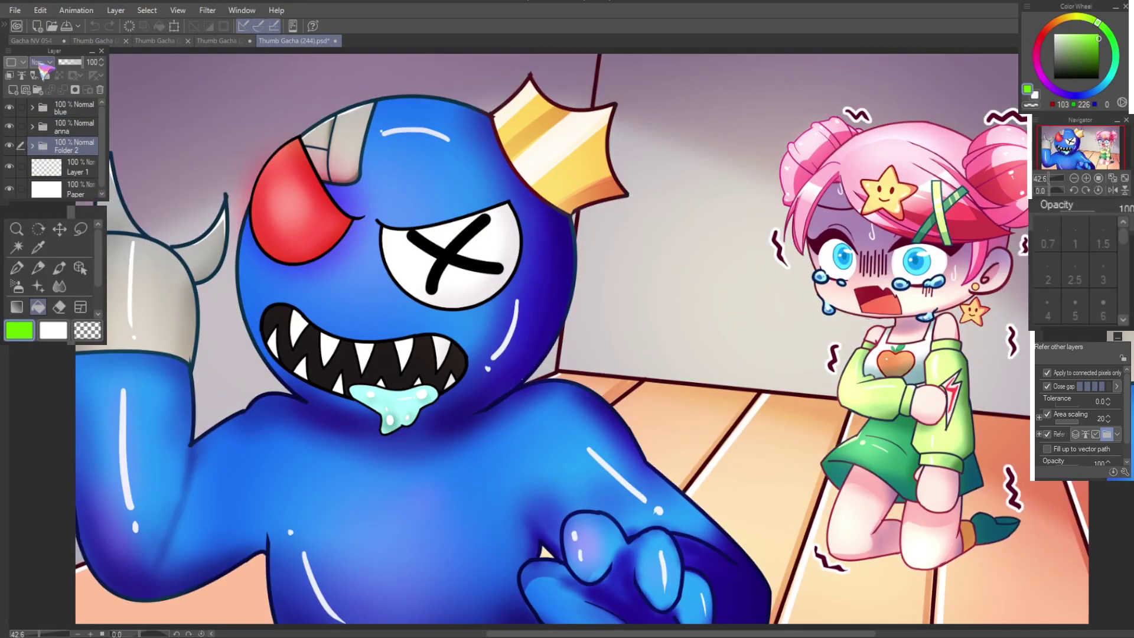
pyautogui.click(171, 41)
pyautogui.click(97, 41)
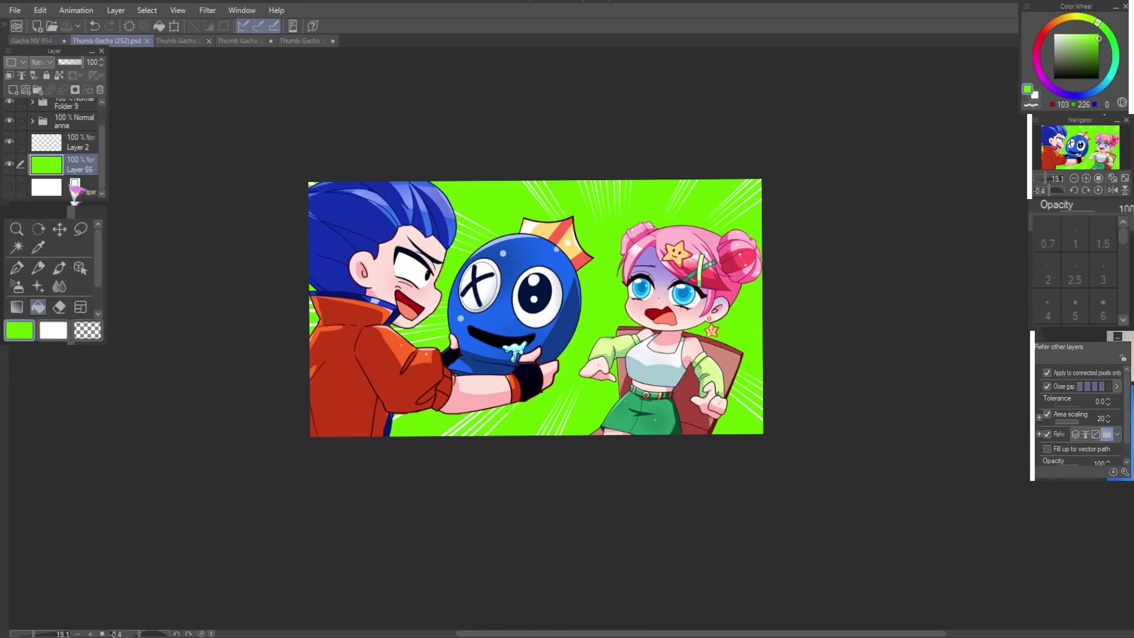
pyautogui.moveTo(48, 166); pyautogui.dragTo(100, 89)
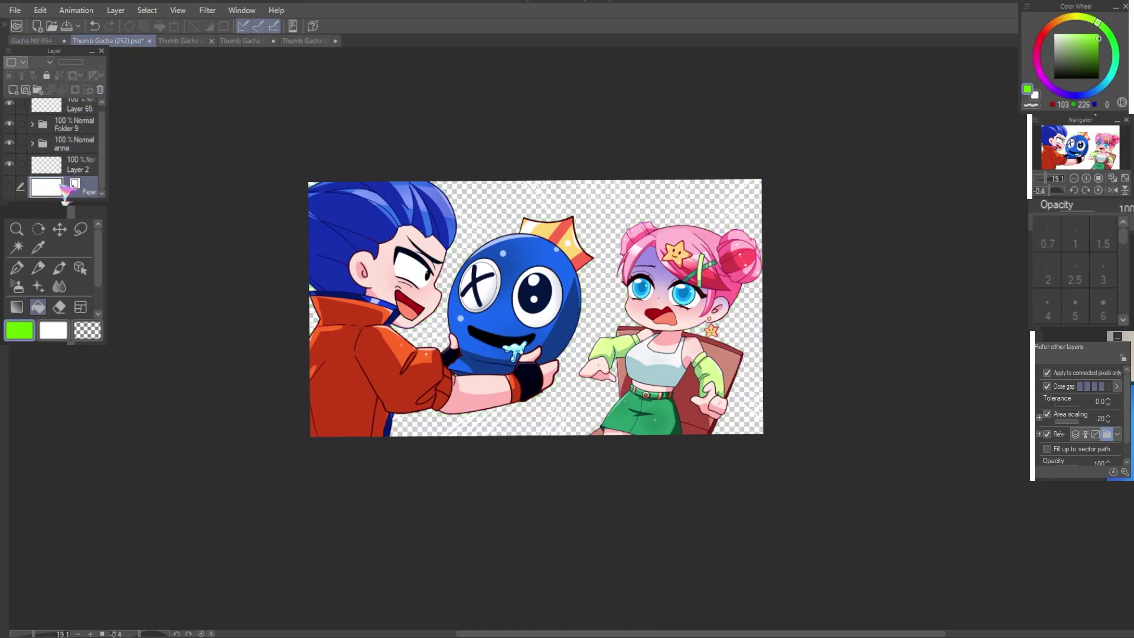
pyautogui.moveTo(59, 187); pyautogui.dragTo(66, 187)
pyautogui.hotkey('ctrl', 't')
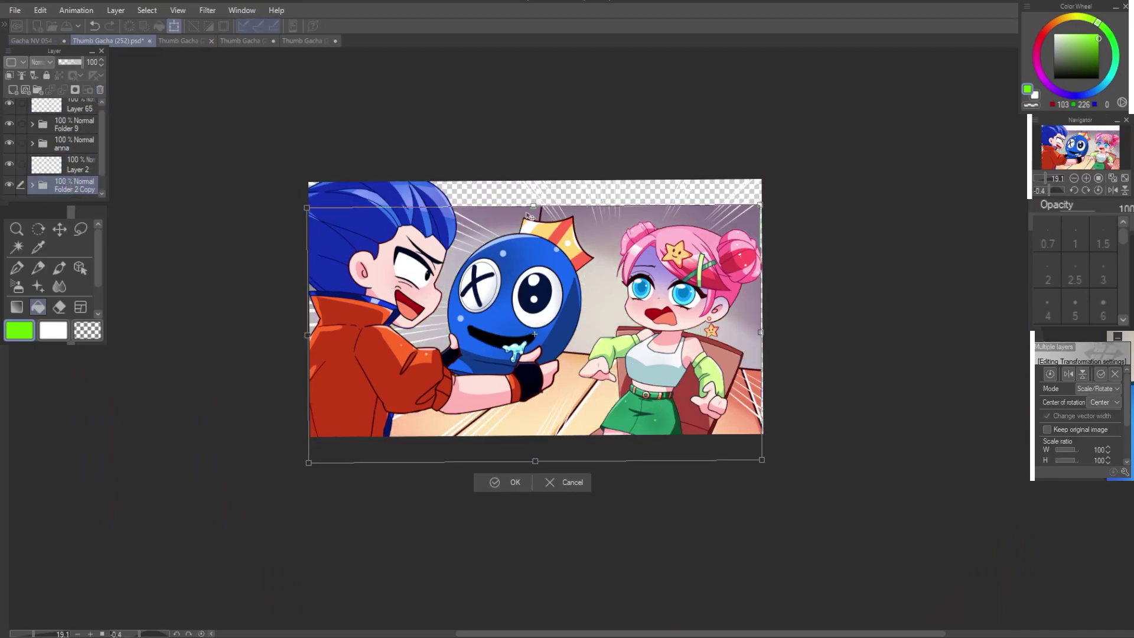
pyautogui.moveTo(531, 204); pyautogui.dragTo(533, 155)
pyautogui.click(583, 498)
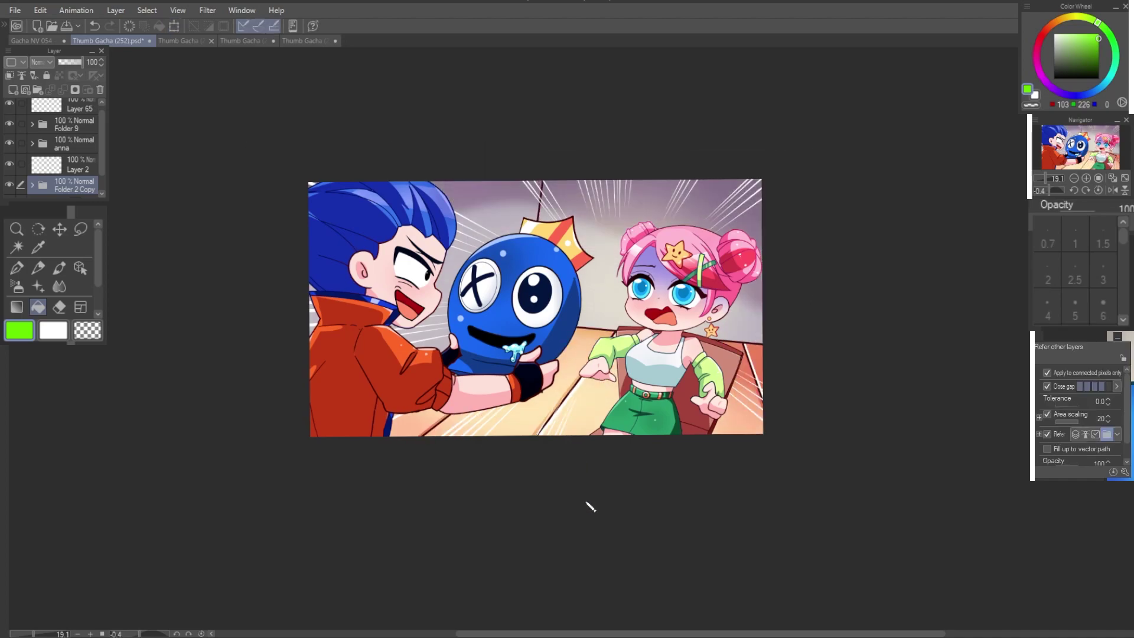
# Step: Scale the pink-haired girl in the anna folder to 108%, discarding an earlier 113% tilted attempt
pyautogui.click(77, 144)
pyautogui.hotkey('ctrl', 't')
pyautogui.moveTo(648, 197); pyautogui.dragTo(650, 163)
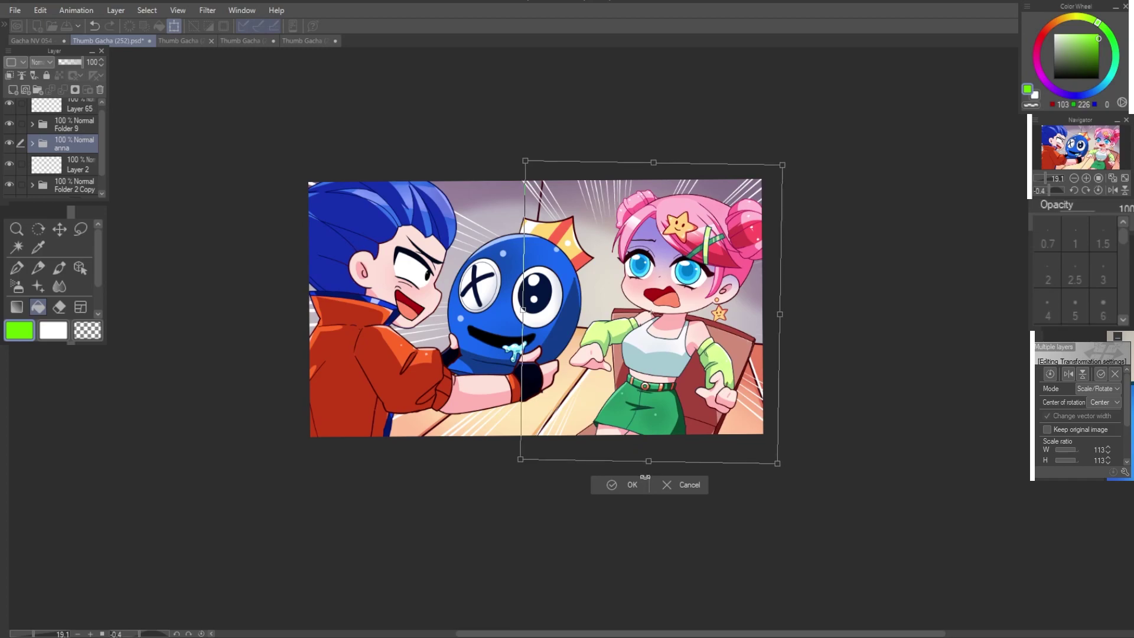
pyautogui.moveTo(656, 468); pyautogui.dragTo(645, 524)
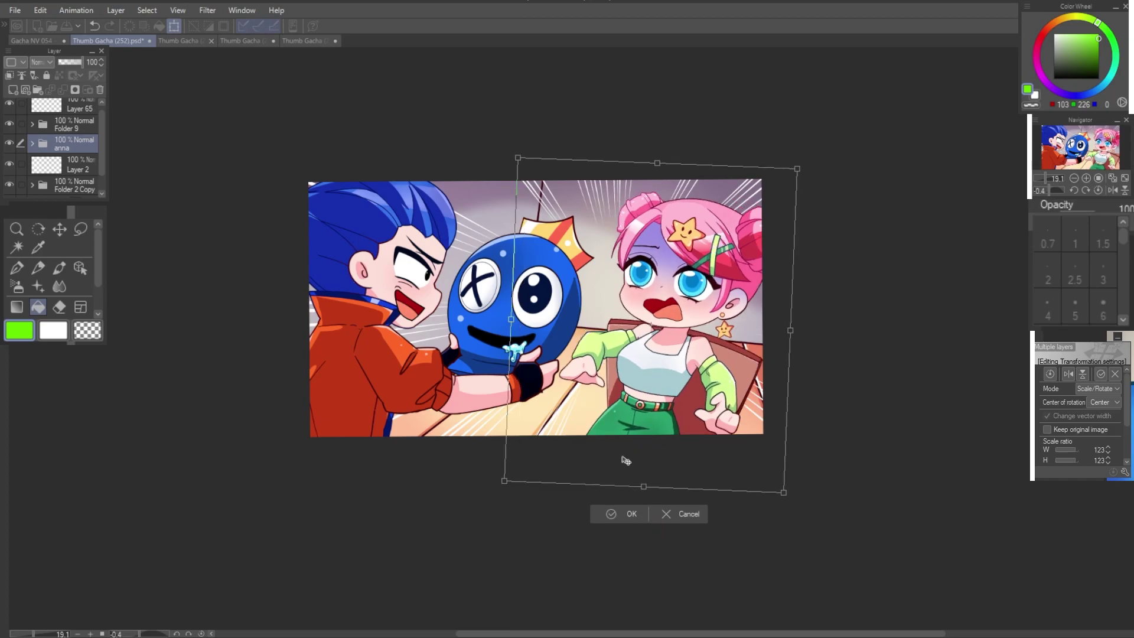
pyautogui.click(657, 518)
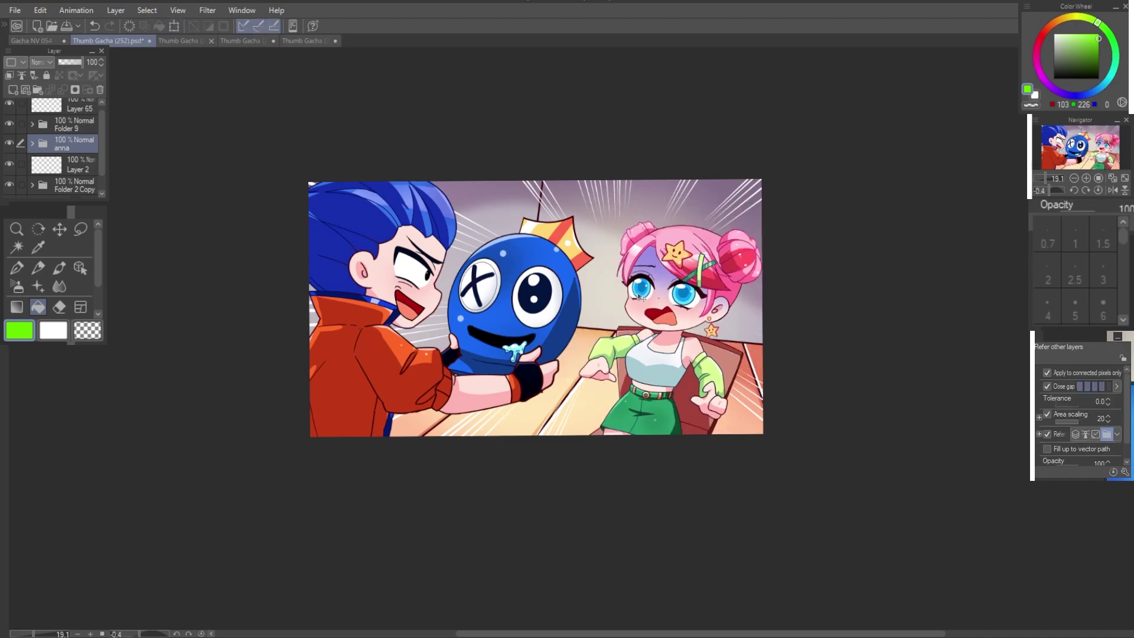
pyautogui.hotkey('ctrl', 't')
pyautogui.moveTo(534, 200); pyautogui.dragTo(510, 187)
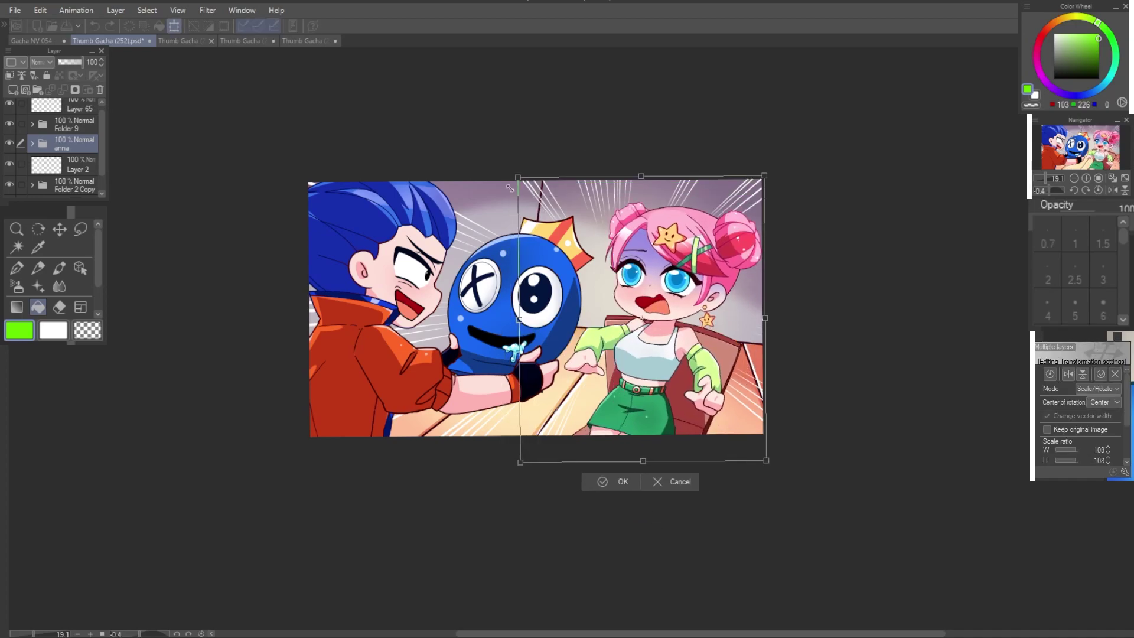
pyautogui.click(614, 482)
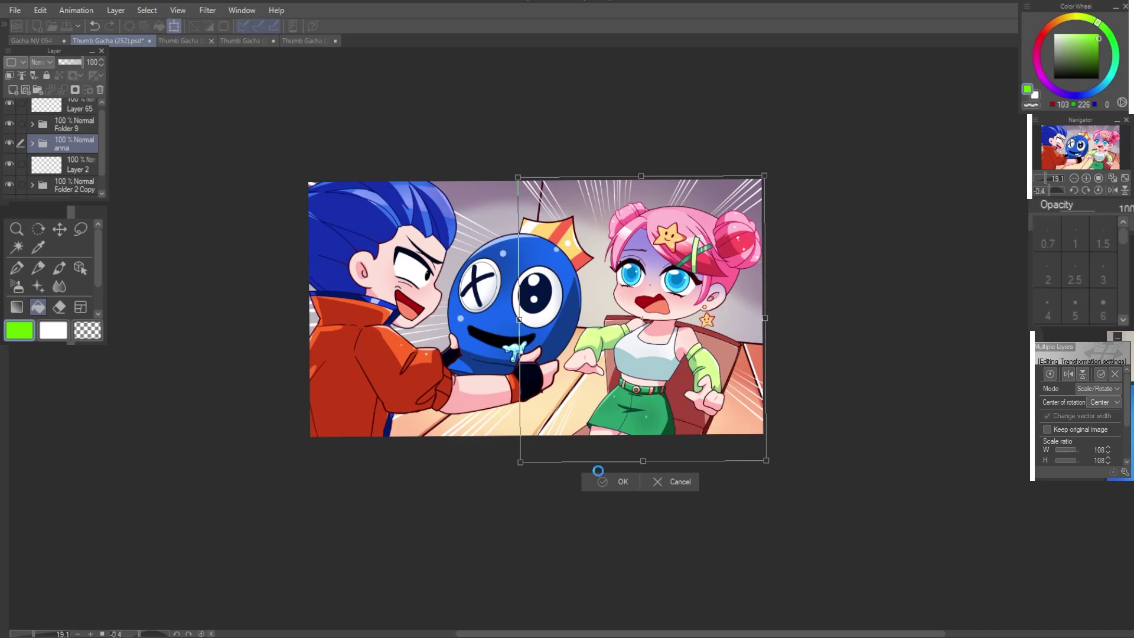
pyautogui.click(80, 267)
pyautogui.scroll(5, 659, 288)
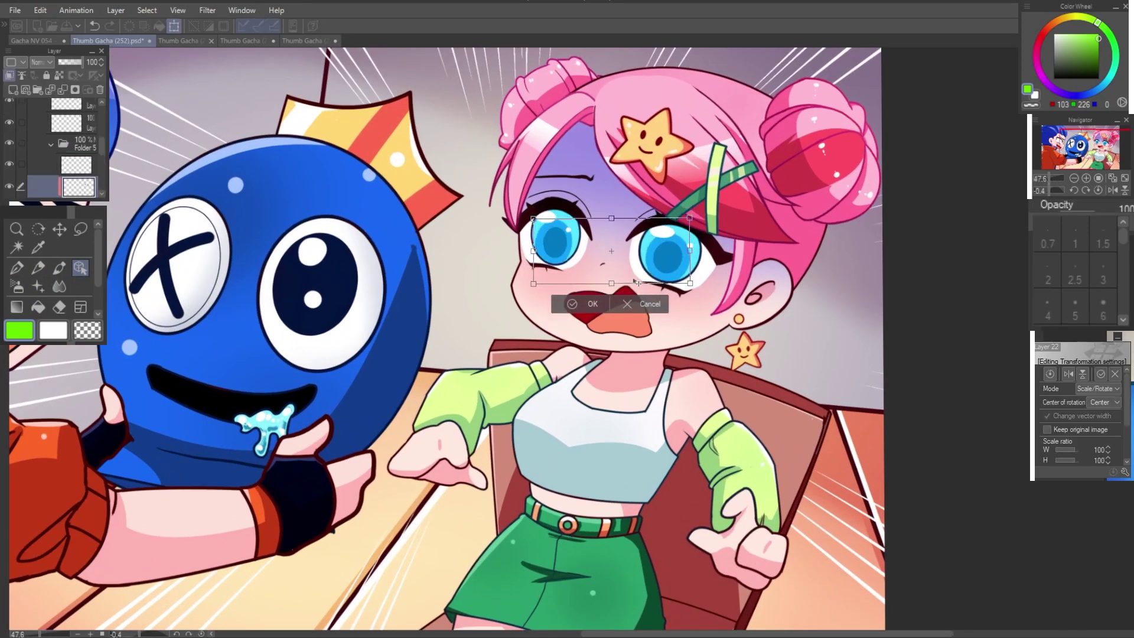
# Step: Merge Folder 5 with the girl's eyes and mouth into a single layer and recentre the canvas
pyautogui.click(72, 147)
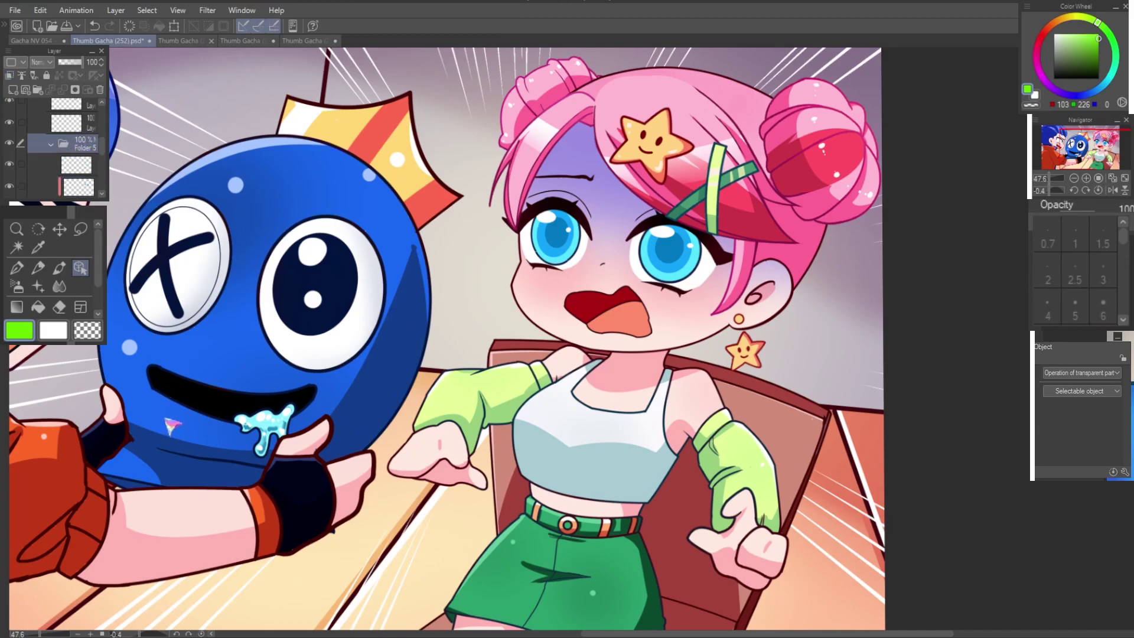
pyautogui.hotkey('ctrl', 'e')
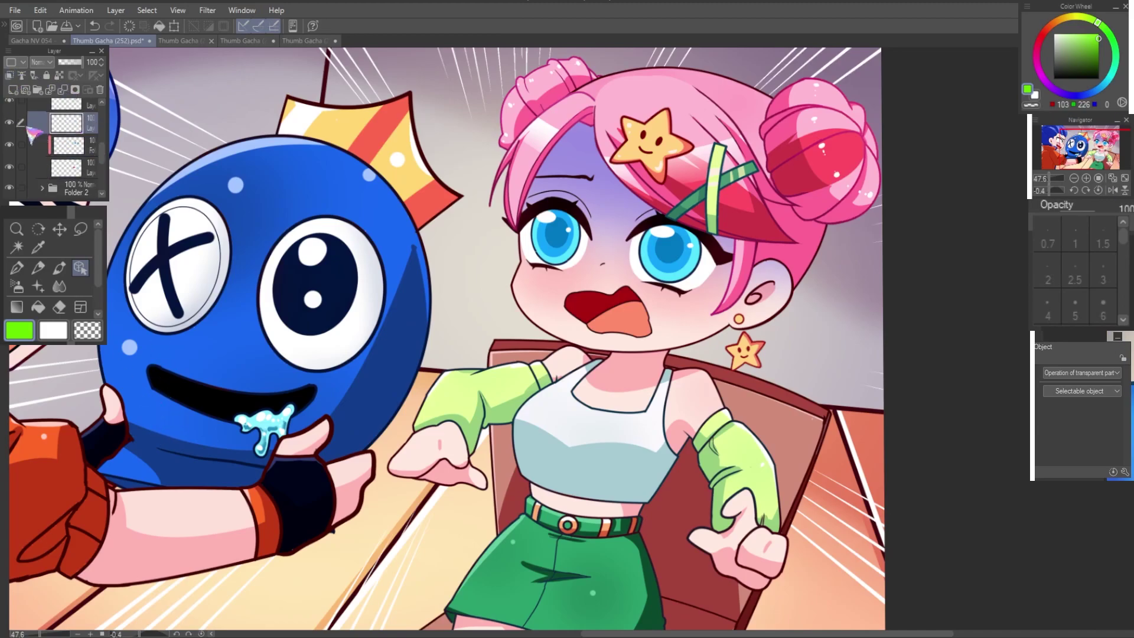
pyautogui.hotkey('ctrl', 't')
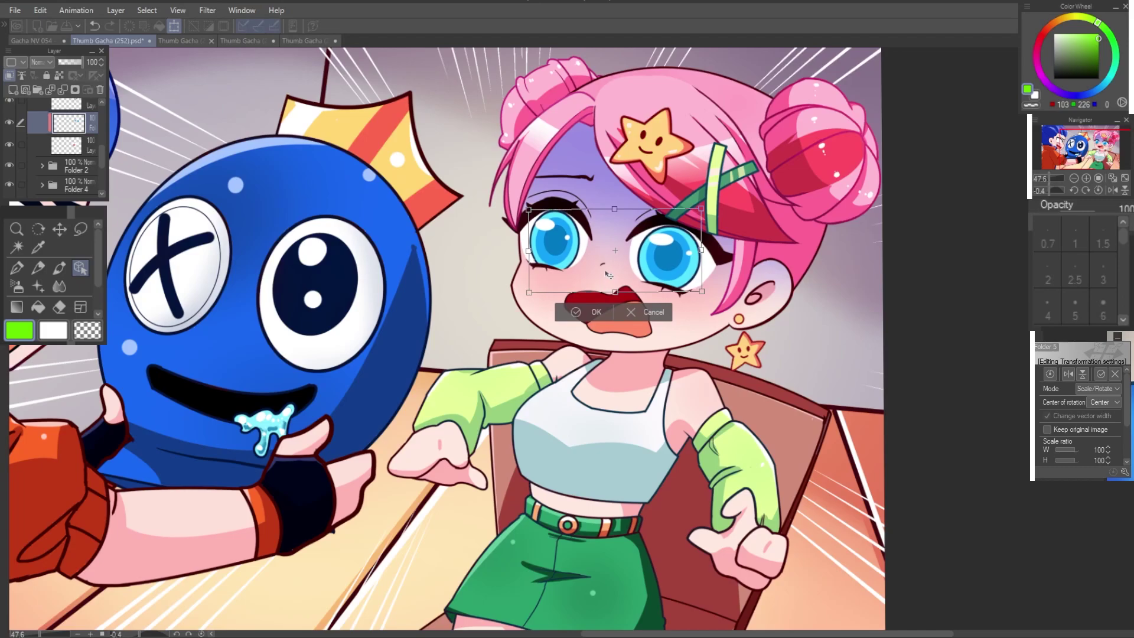
pyautogui.click(594, 303)
pyautogui.scroll(-2, 539, 359)
pyautogui.moveTo(539, 359); pyautogui.dragTo(581, 337)
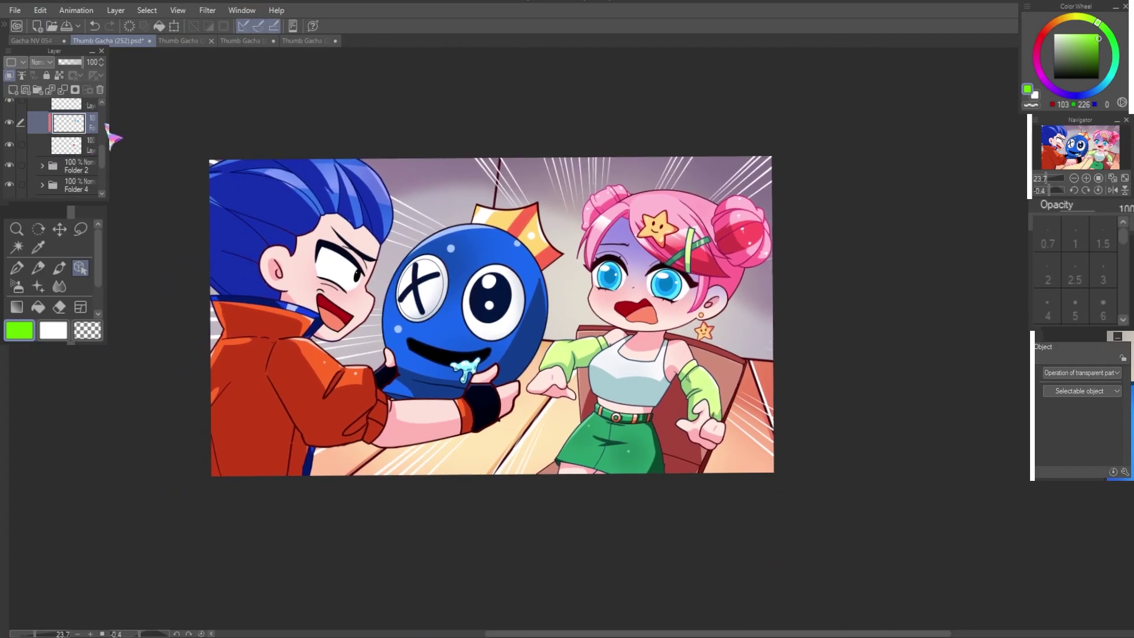
pyautogui.scroll(-3, 101, 140)
pyautogui.scroll(-1, 105, 137)
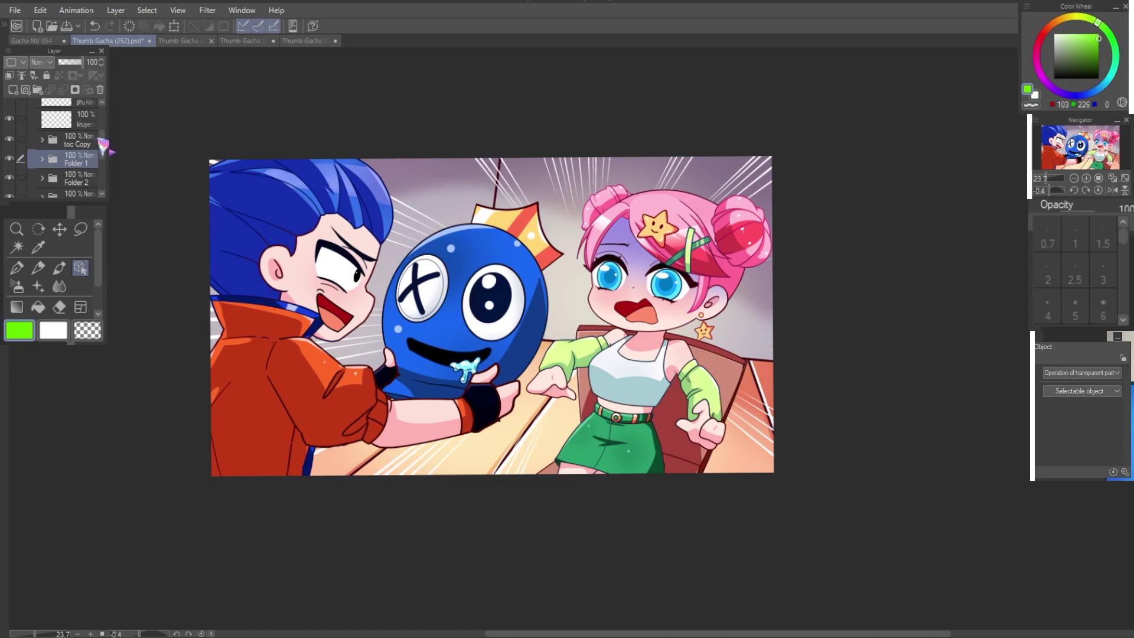
pyautogui.scroll(1, 102, 143)
# Step: Add a new layer above Folder 1 with the lasso tool and a dark purple colour
pyautogui.hotkey('ctrl', 'shift', 'n')
pyautogui.scroll(5, 669, 219)
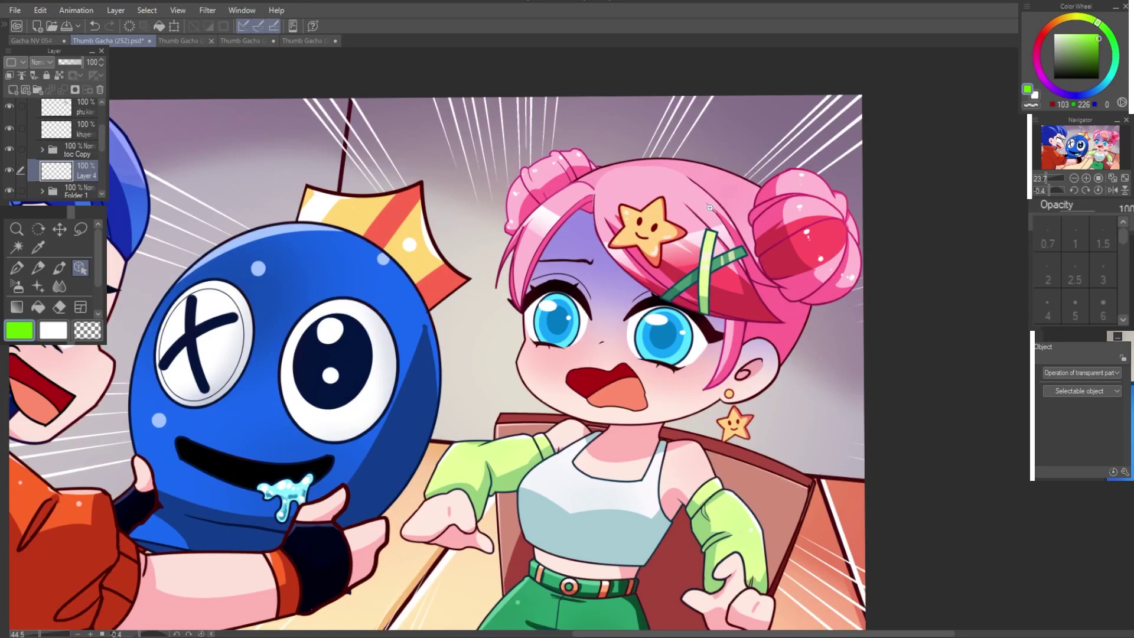
pyautogui.press('m')
pyautogui.keyDown('alt'); pyautogui.click(576, 315); pyautogui.keyUp('alt')
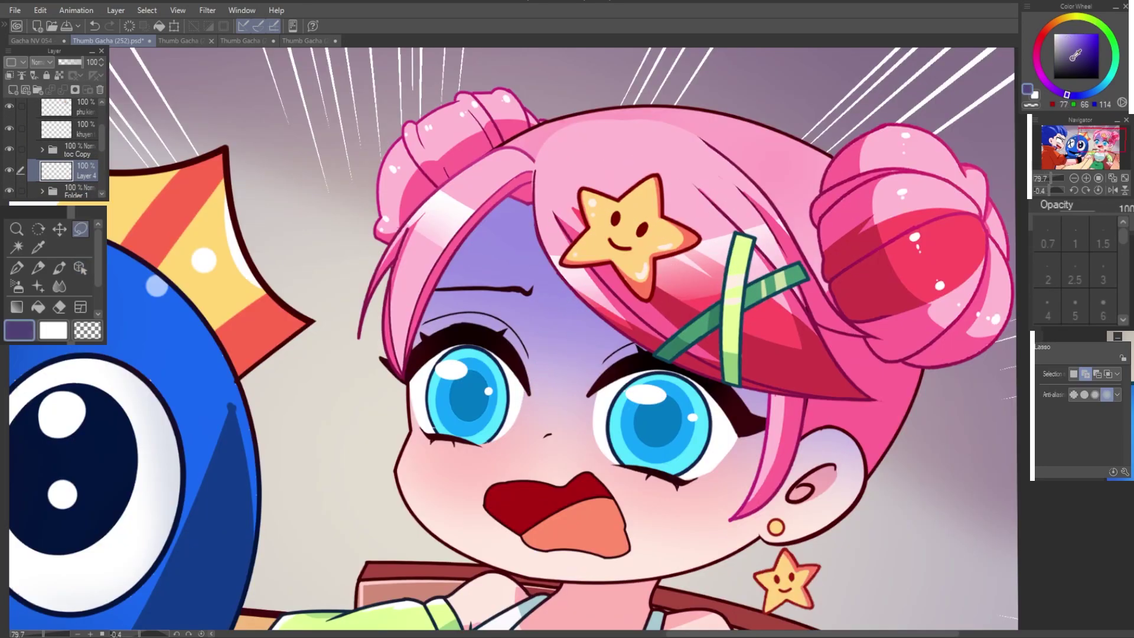
pyautogui.moveTo(1072, 53); pyautogui.dragTo(1067, 62)
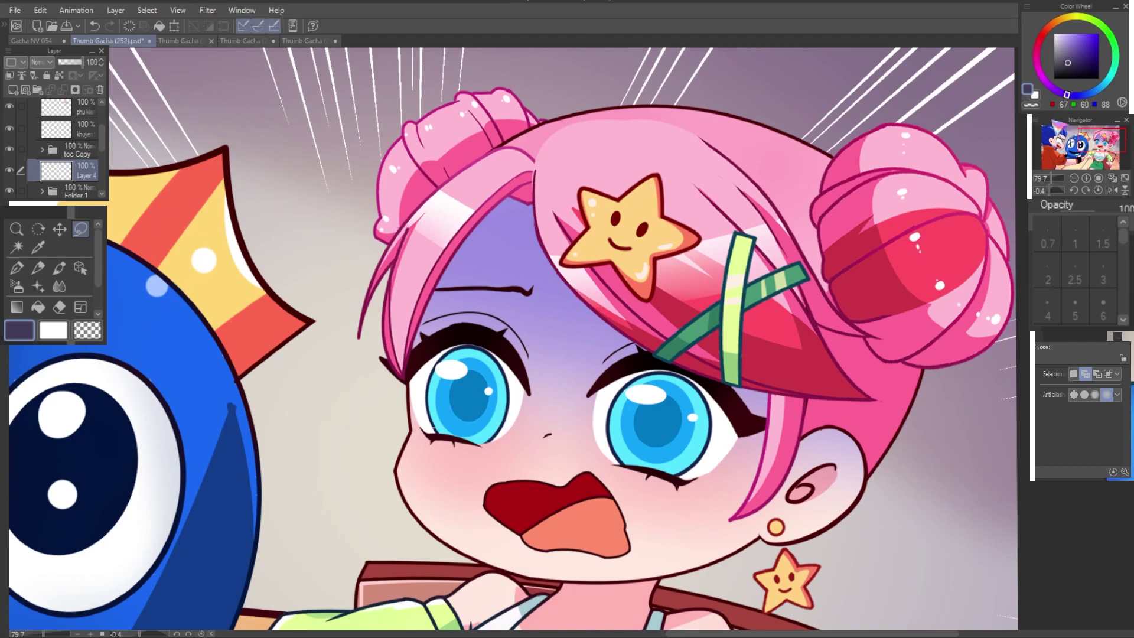
# Step: Draw short vertical hatch strokes between the pink-haired girl's eyes with the Curve tool
pyautogui.press('u')
pyautogui.moveTo(539, 413); pyautogui.dragTo(529, 400)
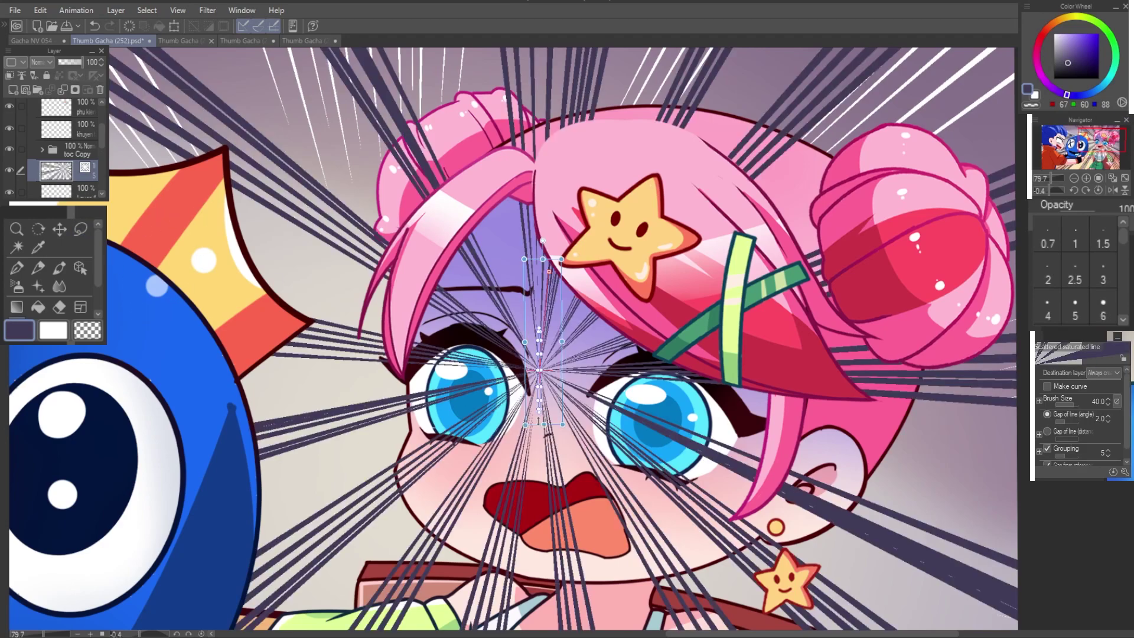
pyautogui.hotkey('ctrl', 'z')
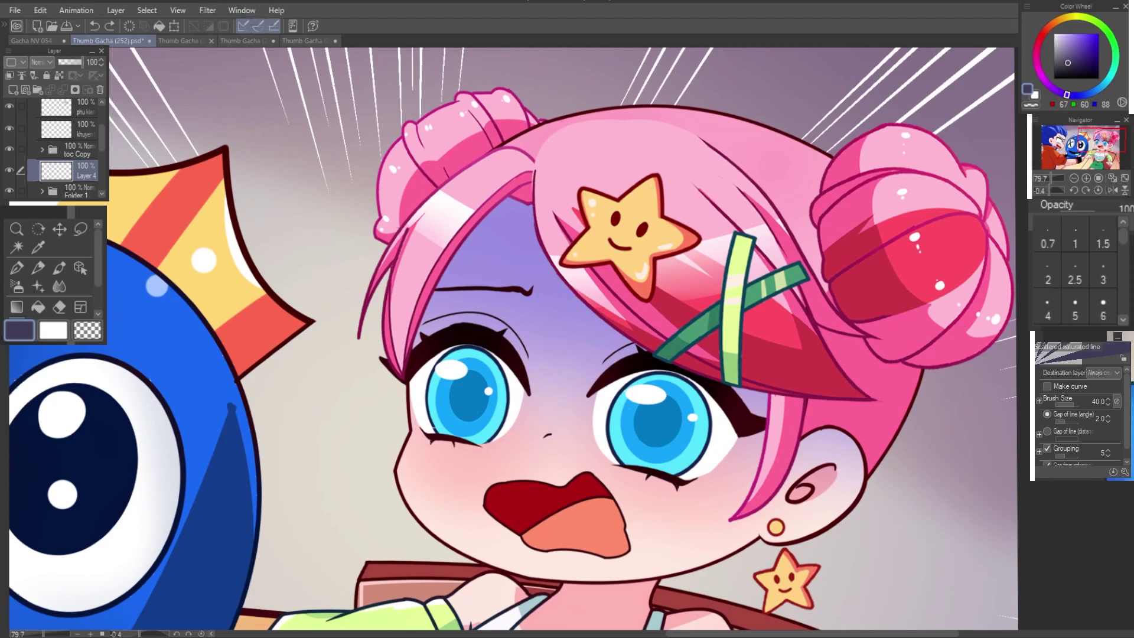
pyautogui.press('u')
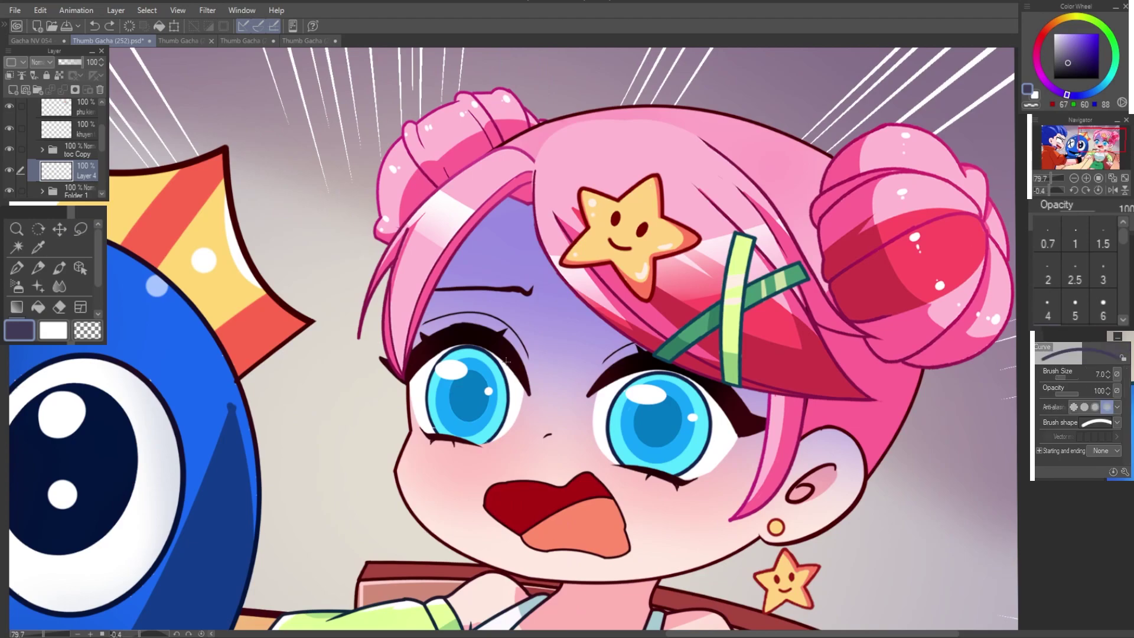
pyautogui.moveTo(545, 367); pyautogui.dragTo(539, 402)
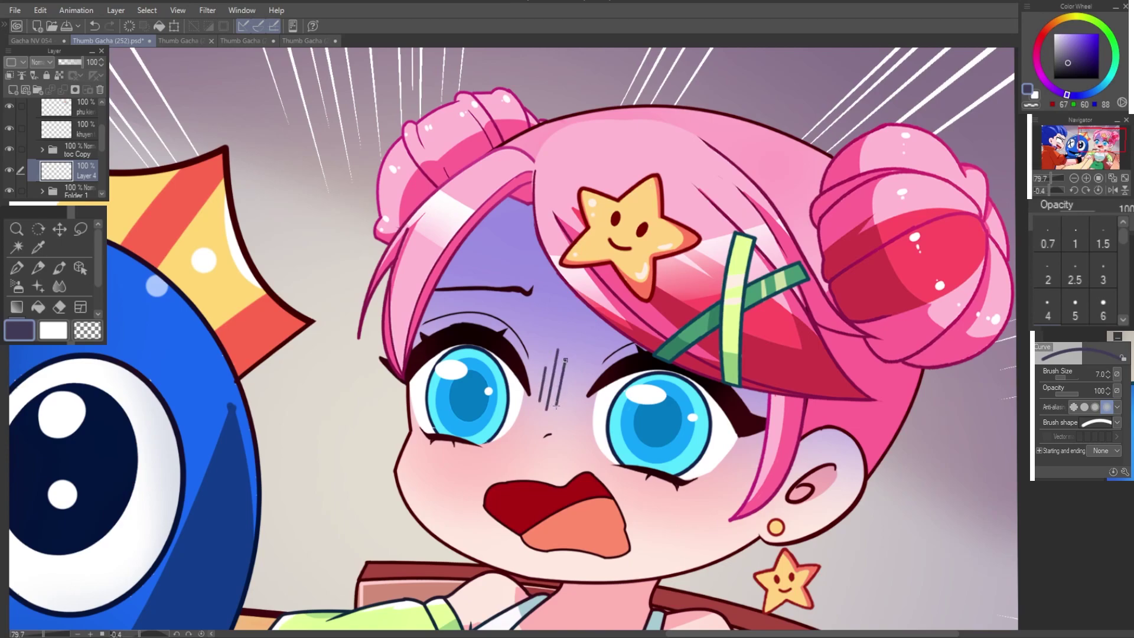
pyautogui.hotkey('ctrl', 'z')
pyautogui.hotkey('ctrl', 'z')
pyautogui.hotkey('ctrl', 'z')
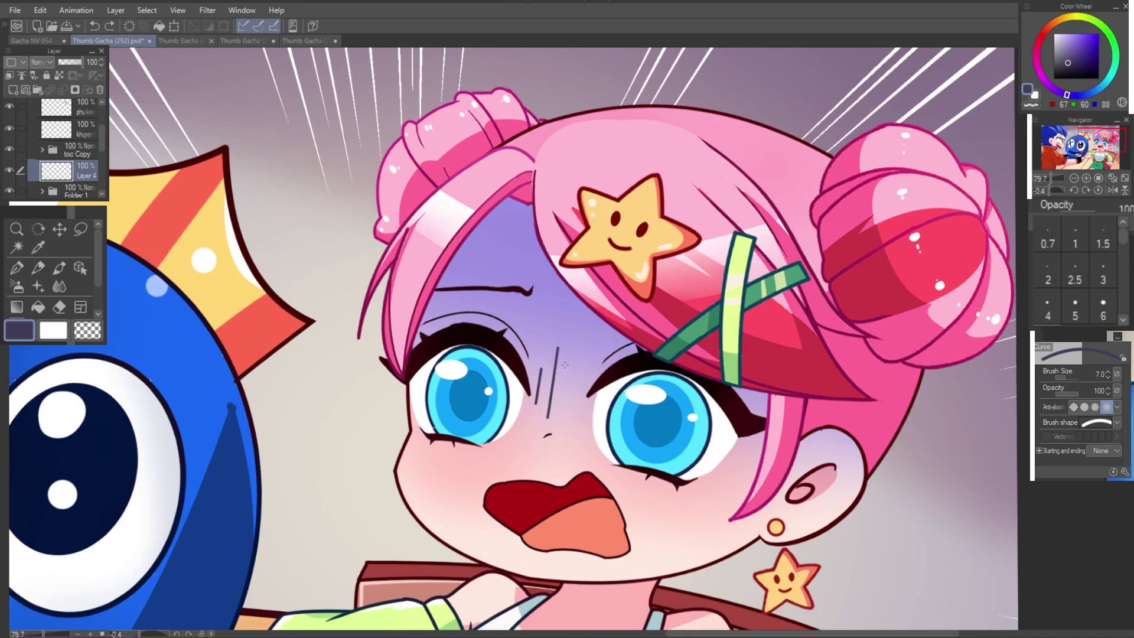
pyautogui.moveTo(582, 357); pyautogui.dragTo(573, 415)
# Step: Lasso the hatch strokes and squash their height to about 82%
pyautogui.press('m')
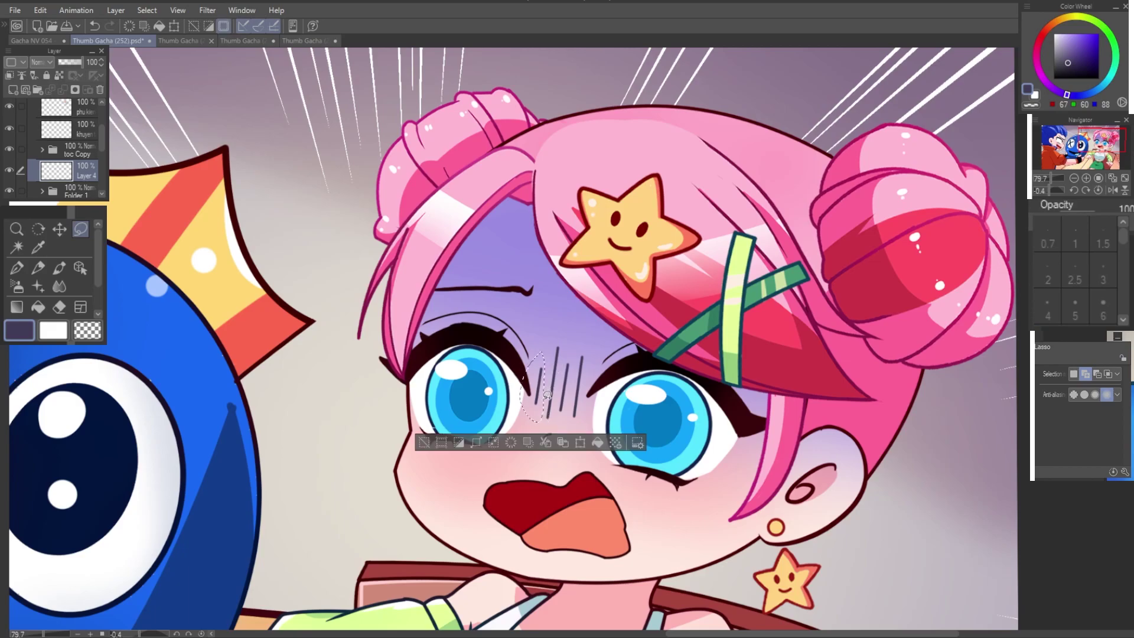
pyautogui.moveTo(544, 415); pyautogui.dragTo(538, 423)
pyautogui.click(418, 443)
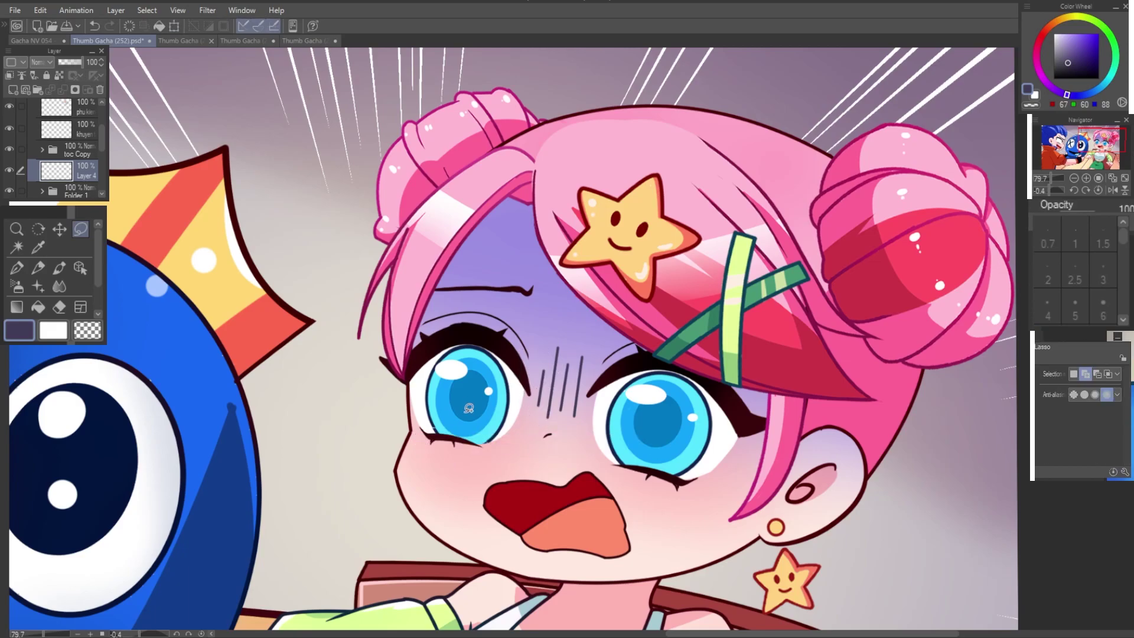
pyautogui.scroll(-2, 529, 381)
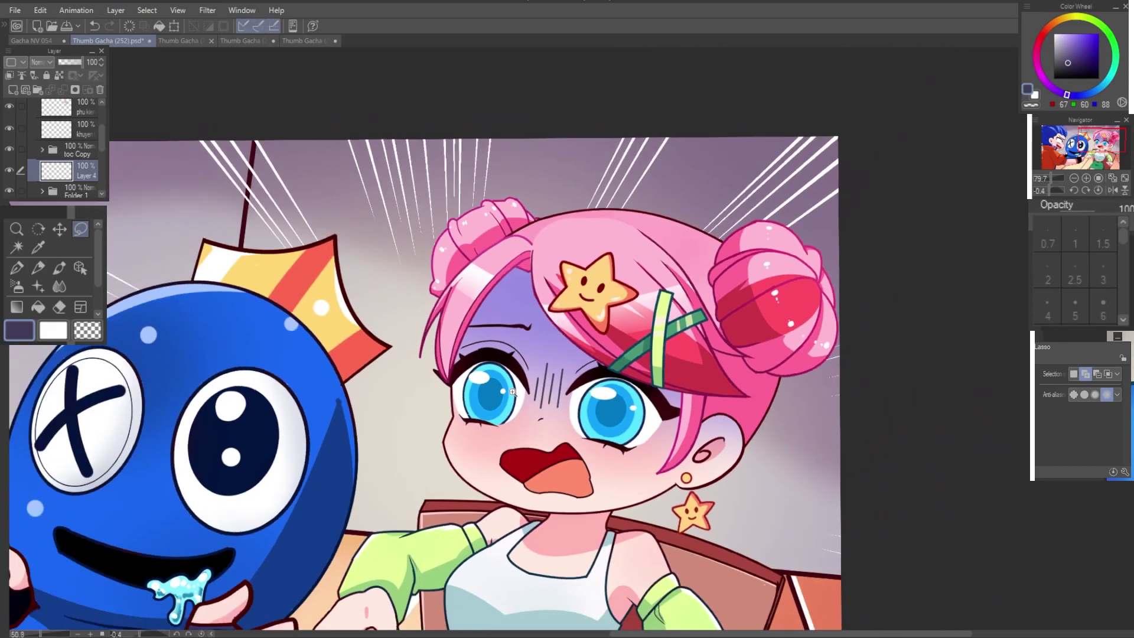
pyautogui.scroll(-1, 529, 381)
pyautogui.hotkey('ctrl', 't')
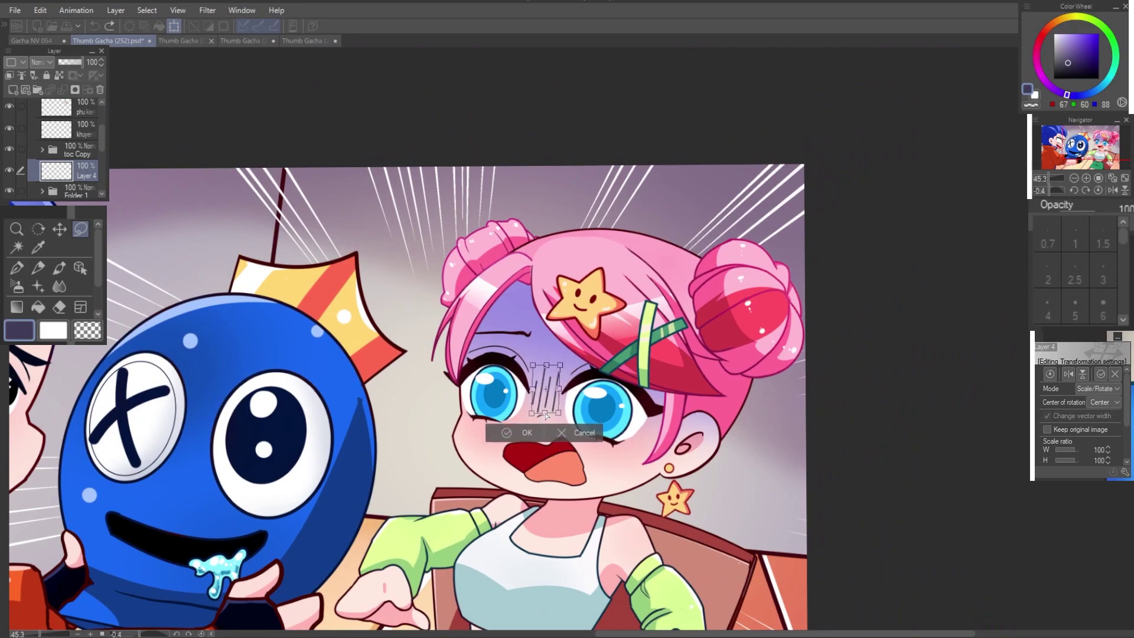
pyautogui.click(526, 426)
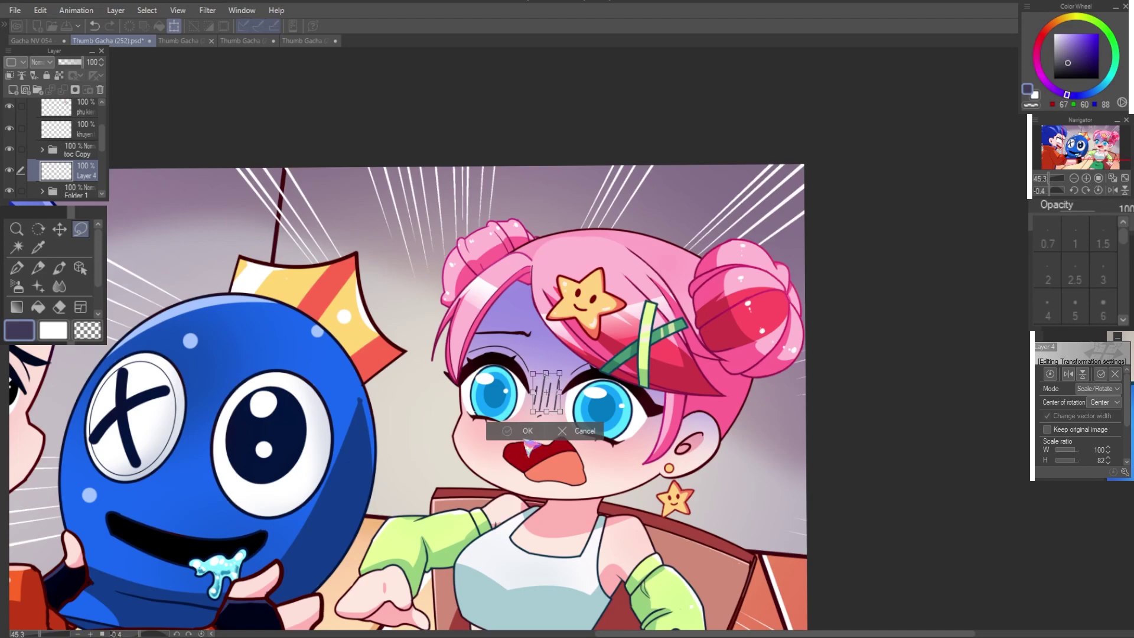
pyautogui.scroll(-2, 526, 495)
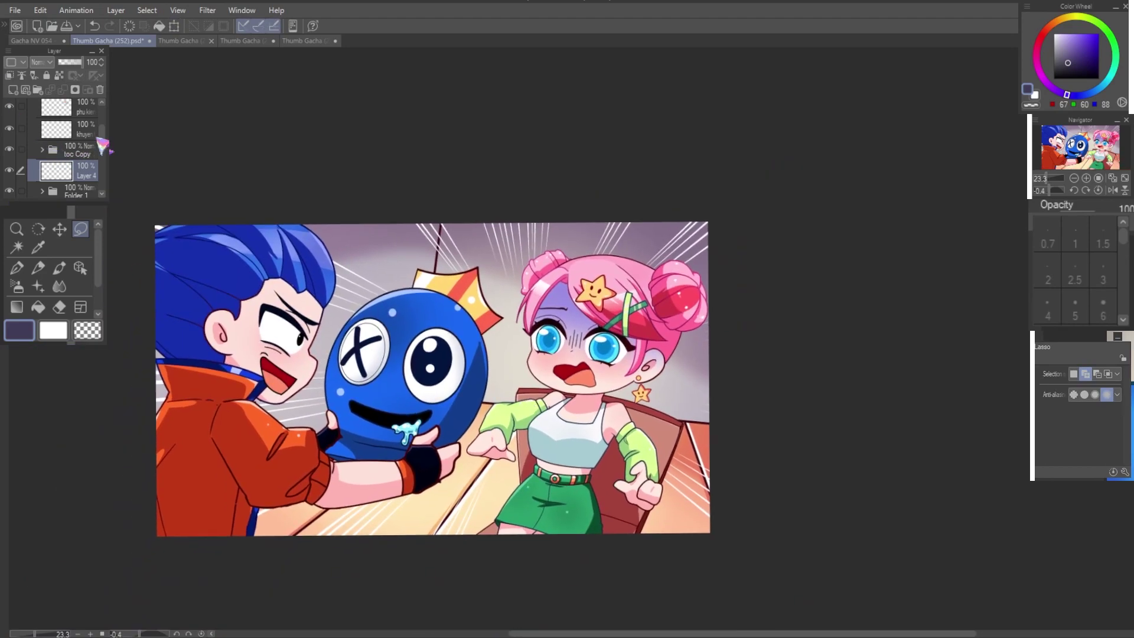
pyautogui.scroll(3, 59, 148)
# Step: Hide the background folder and add a new empty layer for the room lines
pyautogui.scroll(3, 51, 152)
pyautogui.click(40, 131)
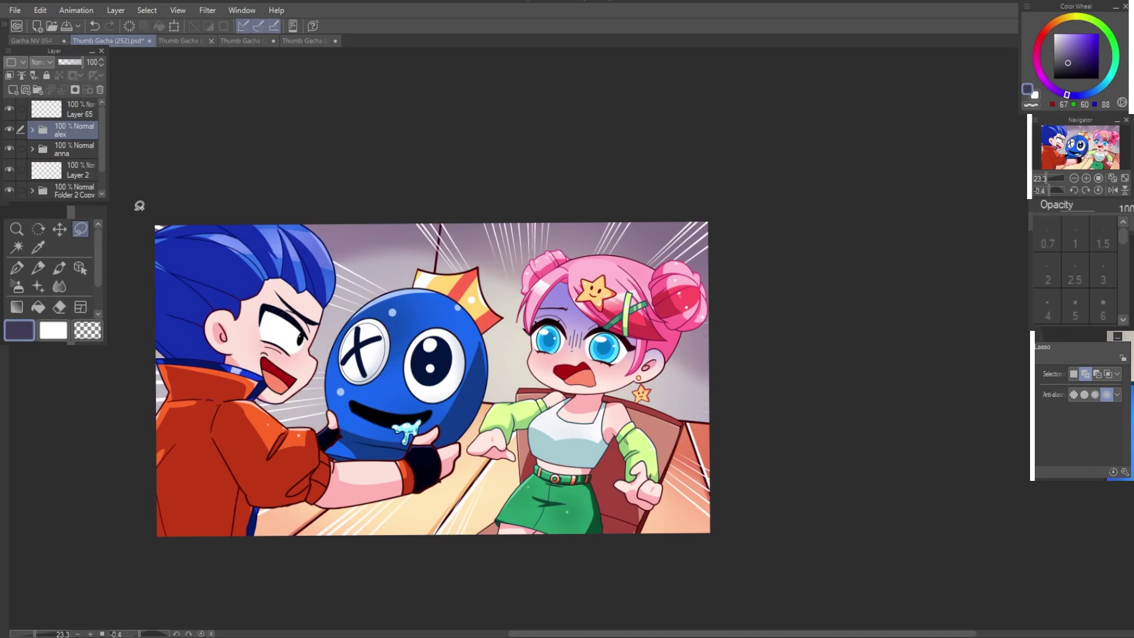
pyautogui.scroll(-1, 59, 148)
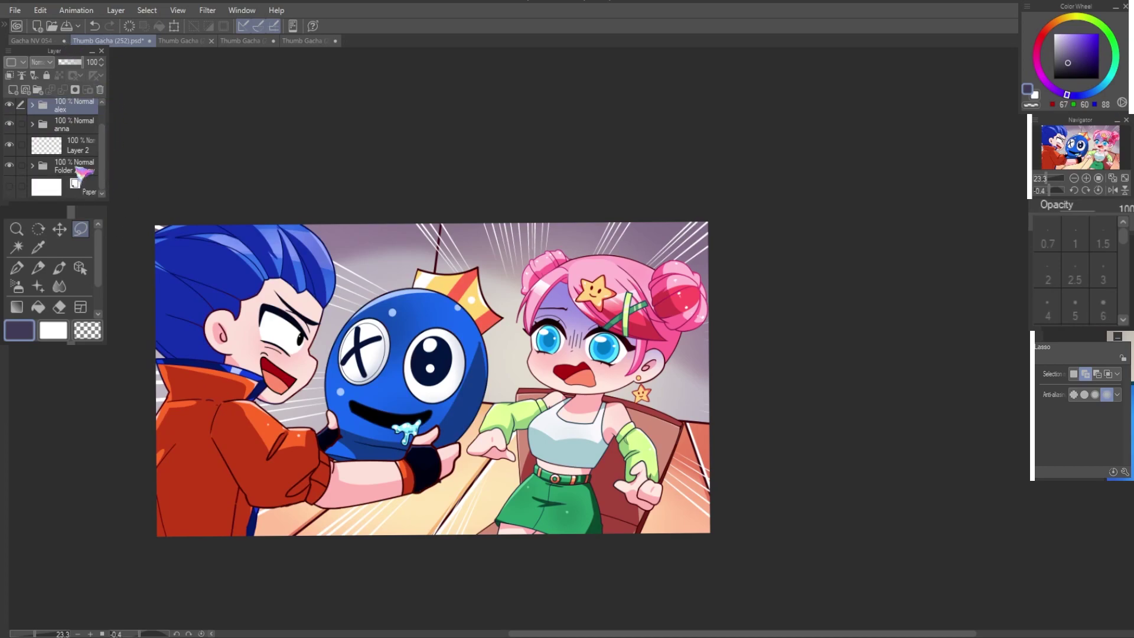
pyautogui.click(76, 168)
pyautogui.click(9, 188)
# Step: Hide both character folders and draw the left floor edge line with the Curve tool
pyautogui.press('u')
pyautogui.moveTo(296, 439); pyautogui.dragTo(723, 474)
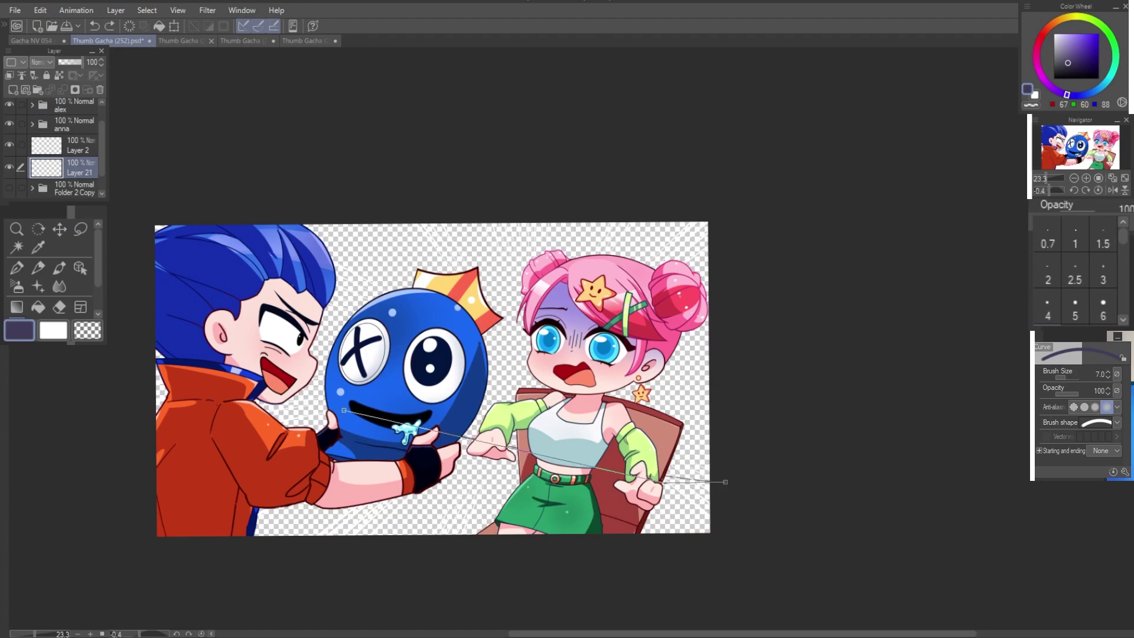
pyautogui.click(716, 474)
pyautogui.moveTo(9, 105); pyautogui.dragTo(8, 124)
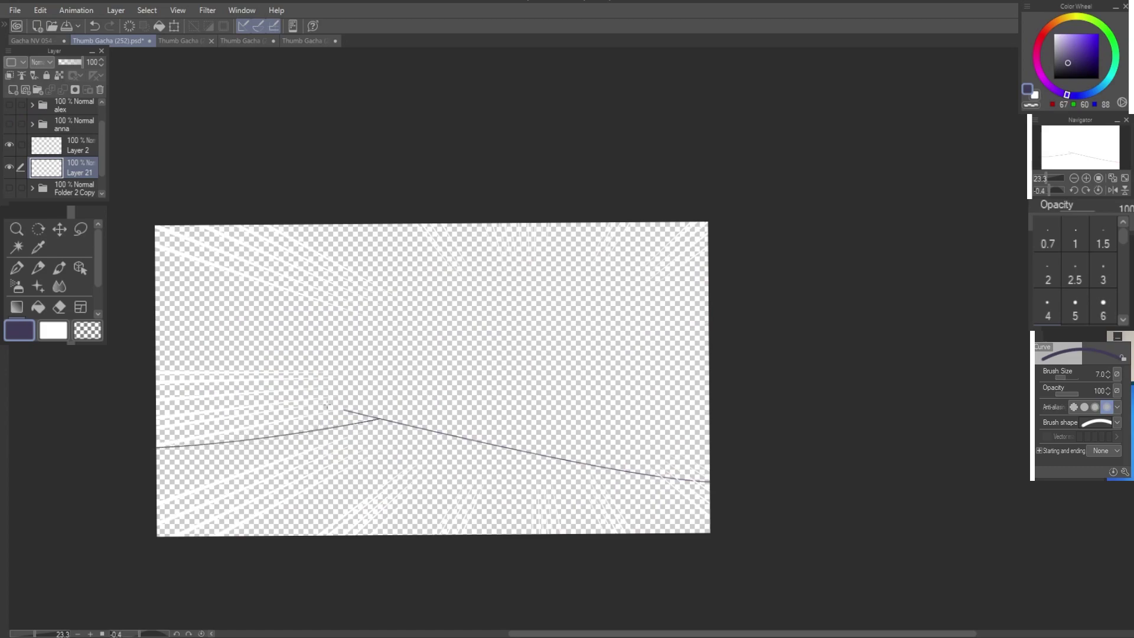
pyautogui.scroll(5, 324, 442)
pyautogui.scroll(-3, 324, 443)
pyautogui.hotkey('ctrl', 'z')
pyautogui.moveTo(190, 398); pyautogui.dragTo(525, 383)
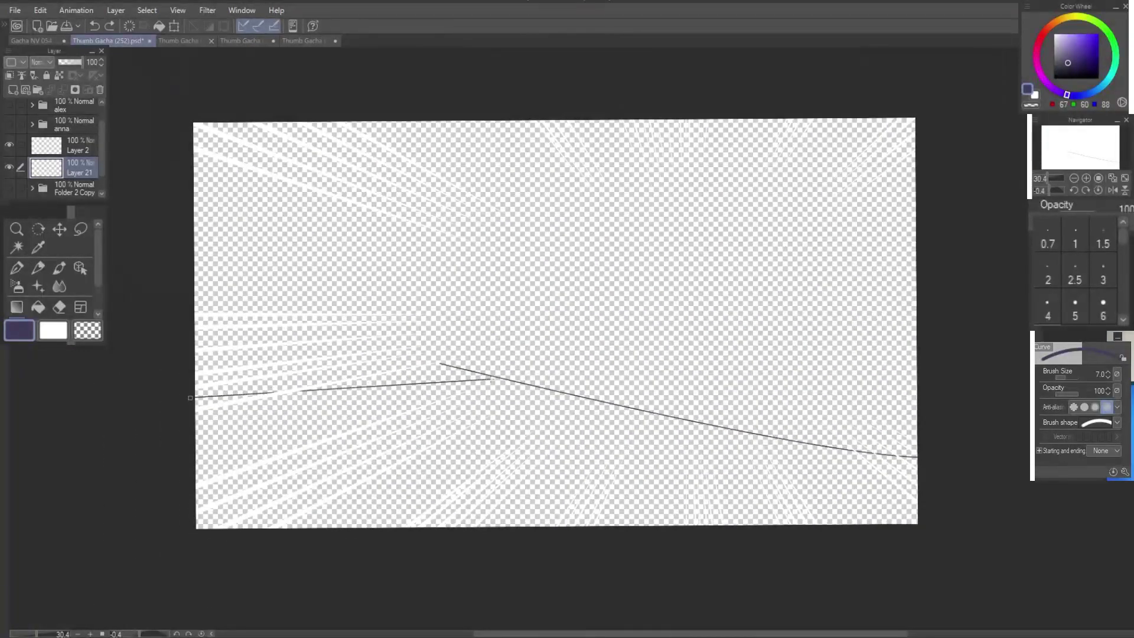
pyautogui.click(413, 393)
pyautogui.scroll(3, 414, 393)
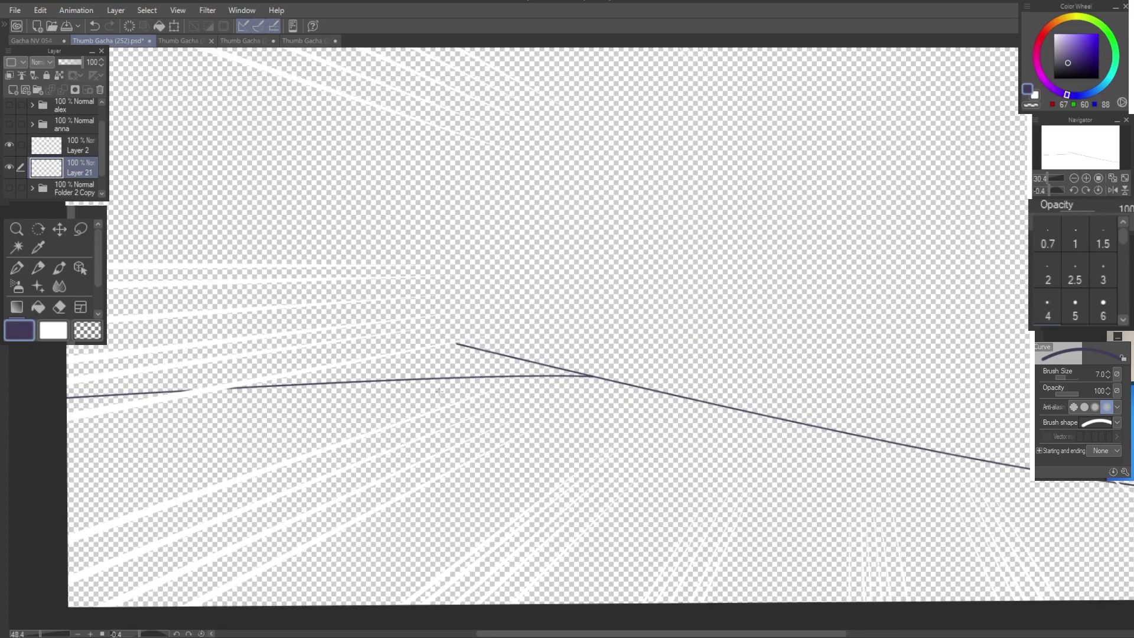
# Step: Erase the stray diagonal and redraw thicker left and right floor lines meeting at the corner
pyautogui.press('e')
pyautogui.moveTo(362, 338); pyautogui.dragTo(512, 376)
pyautogui.scroll(-3, 478, 351)
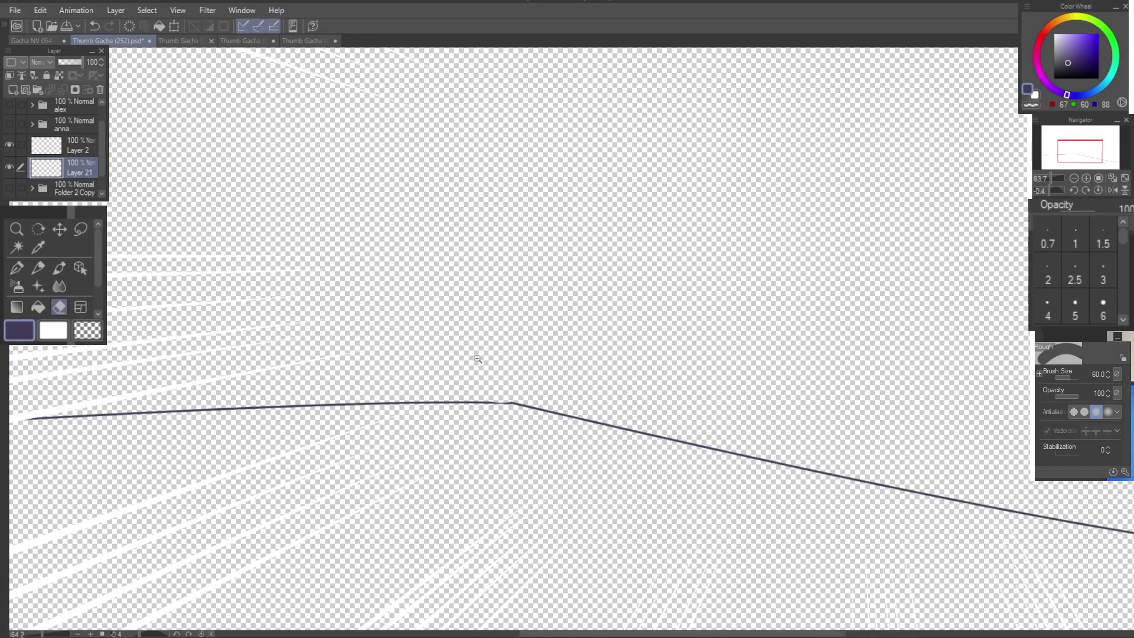
pyautogui.scroll(3, 431, 374)
pyautogui.press('u')
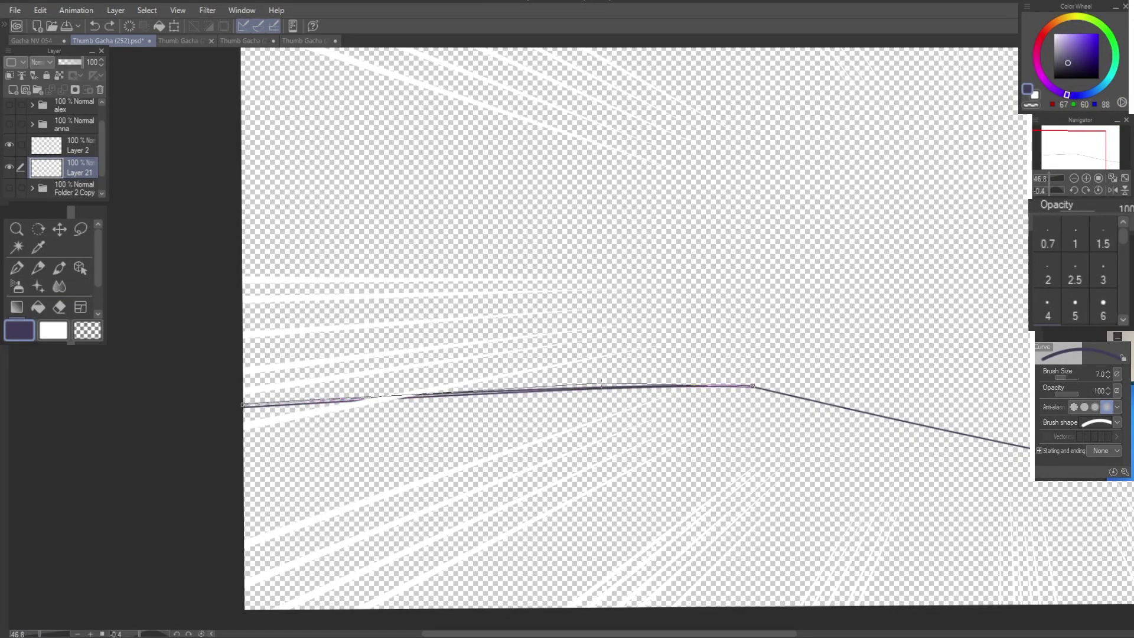
pyautogui.click(519, 354)
pyautogui.hotkey('ctrl', 'z')
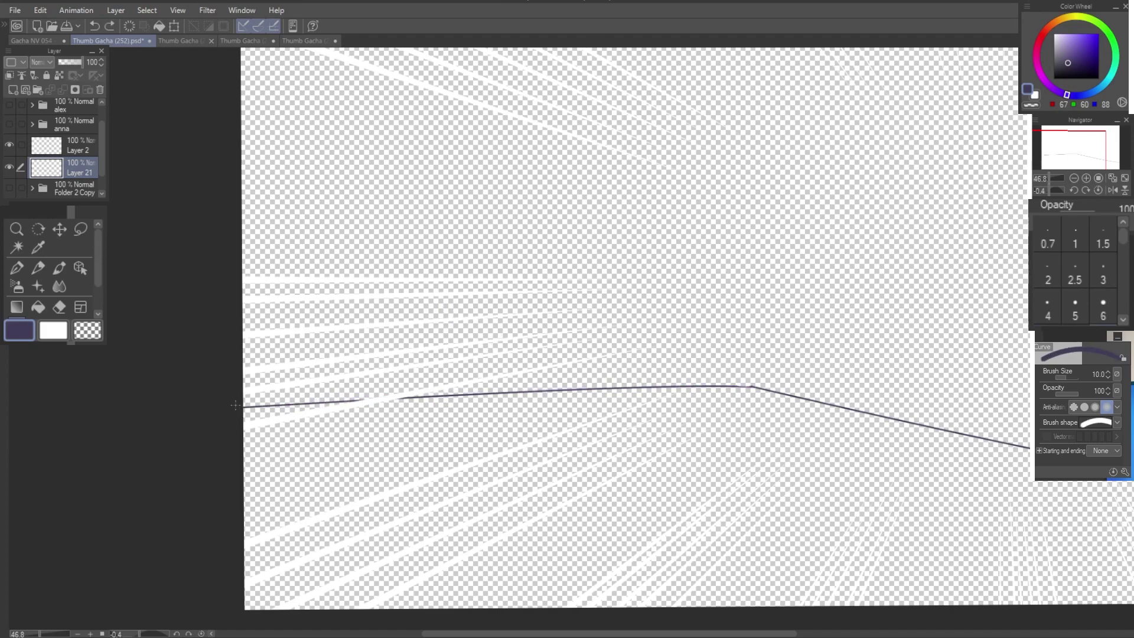
pyautogui.click(235, 411)
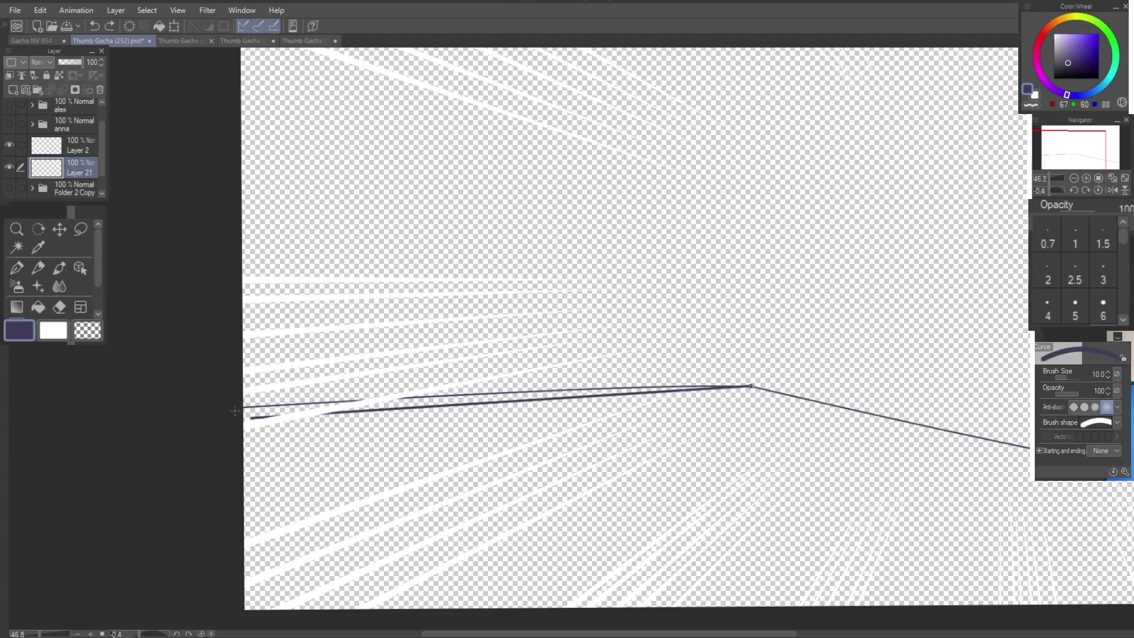
pyautogui.moveTo(675, 365)
pyautogui.mouseDown()
pyautogui.moveTo(561, 391)
pyautogui.moveTo(421, 373)
pyautogui.moveTo(1029, 486)
pyautogui.mouseUp()
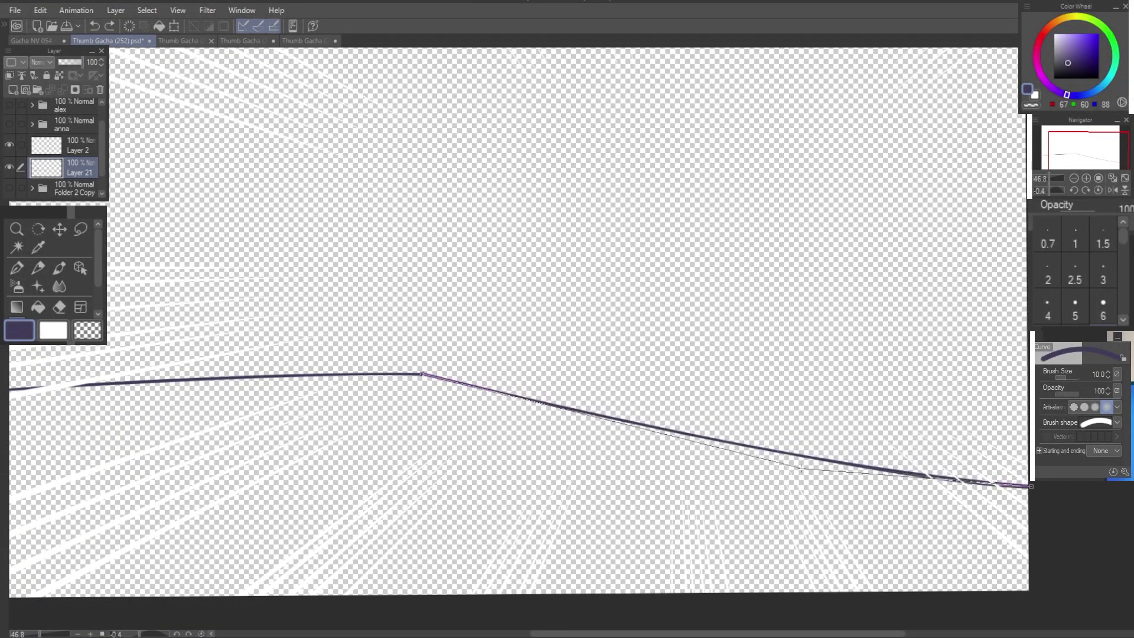
pyautogui.click(800, 467)
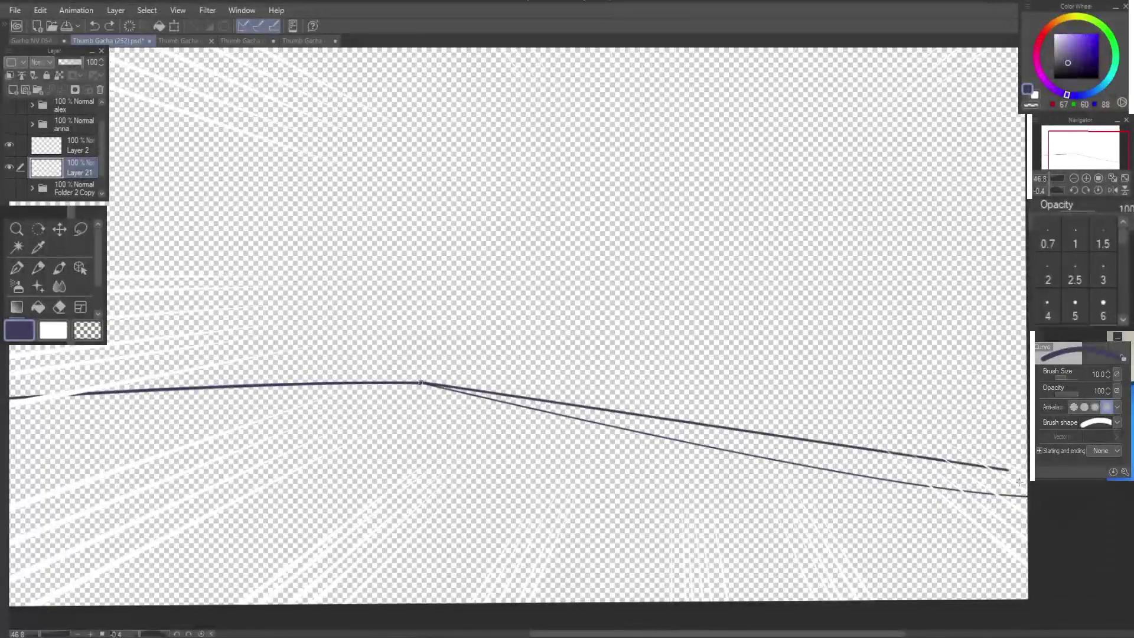
pyautogui.click(759, 440)
# Step: Redraw the vertical wall corner line rising from the floor corner
pyautogui.moveTo(425, 401)
pyautogui.mouseDown()
pyautogui.moveTo(538, 577)
pyautogui.moveTo(509, 507)
pyautogui.moveTo(513, 82)
pyautogui.mouseUp()
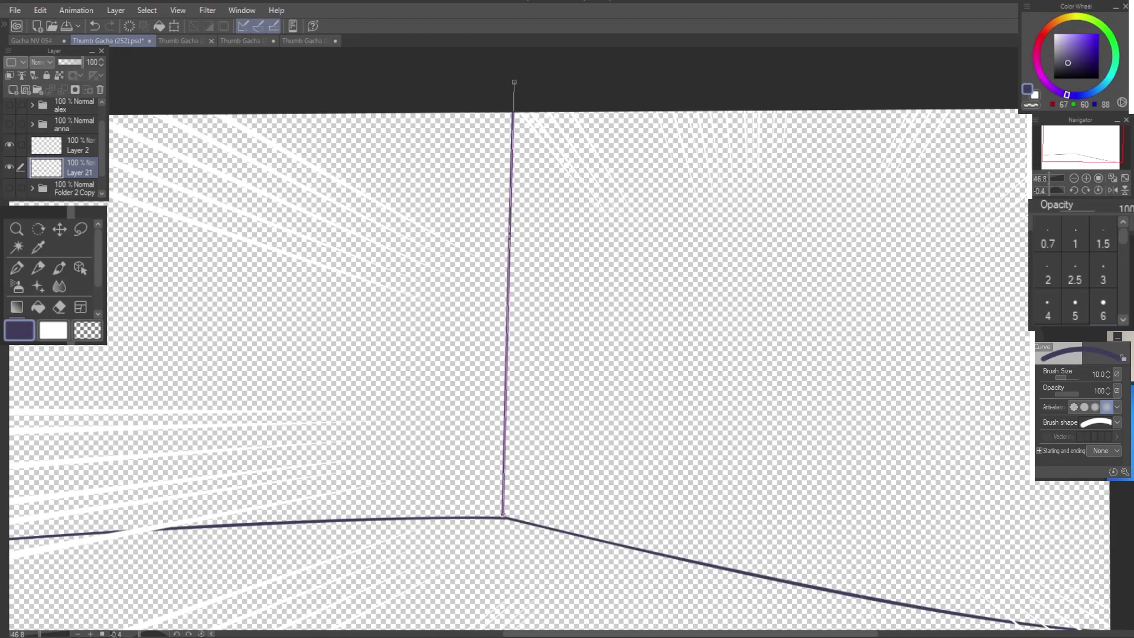
pyautogui.scroll(-2, 463, 371)
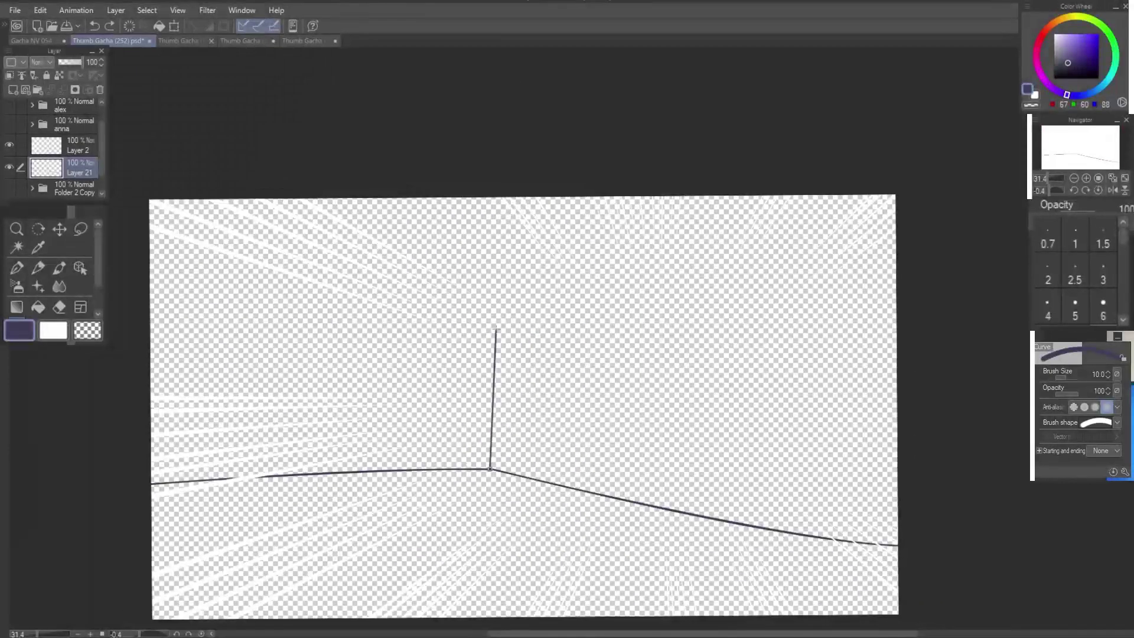
pyautogui.click(500, 232)
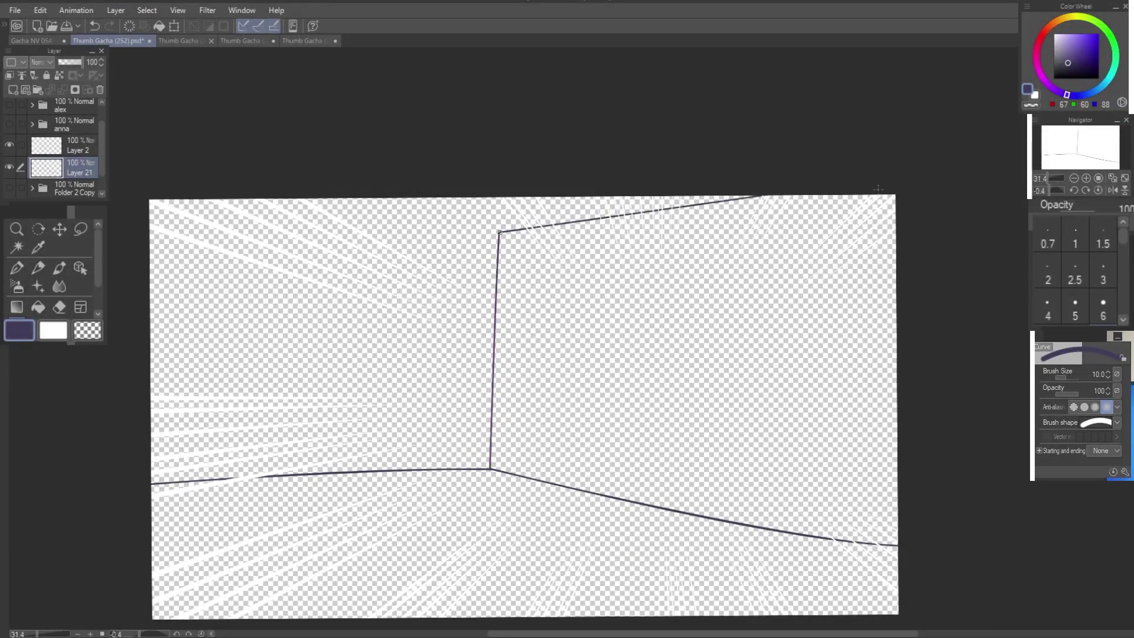
pyautogui.hotkey('ctrl', 'z')
pyautogui.moveTo(501, 206); pyautogui.dragTo(488, 468)
pyautogui.click(489, 342)
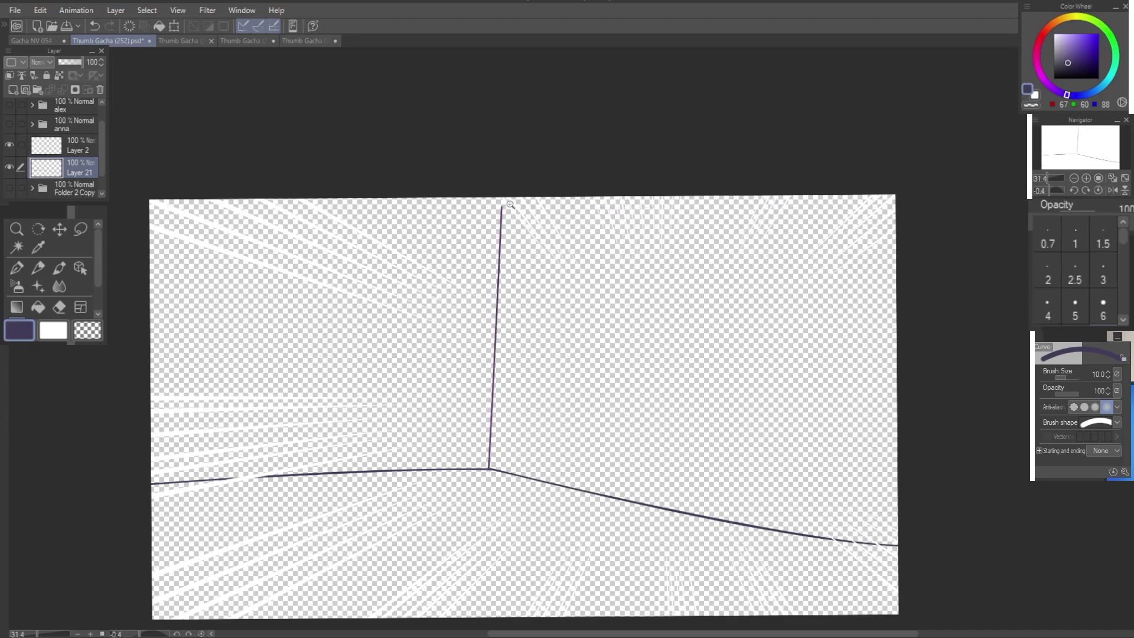
pyautogui.scroll(2, 505, 200)
# Step: Draw the ceiling lines from the top of the corner out to both canvas edges
pyautogui.moveTo(499, 209)
pyautogui.mouseDown()
pyautogui.moveTo(1027, 193)
pyautogui.moveTo(1003, 194)
pyautogui.mouseUp()
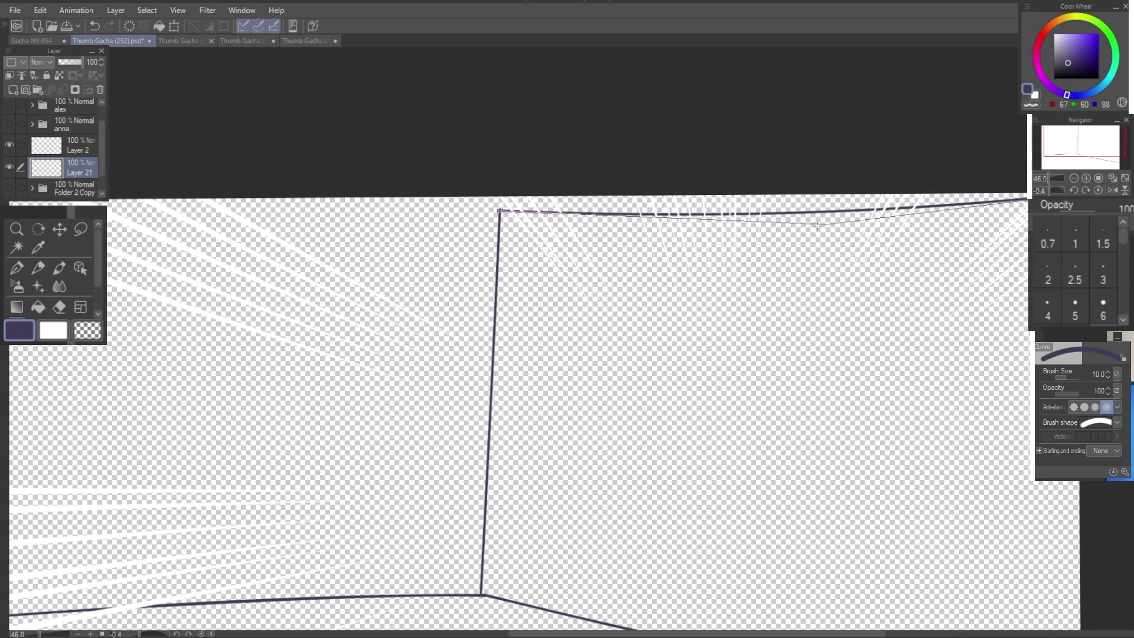
pyautogui.scroll(-2, 595, 203)
pyautogui.moveTo(596, 203); pyautogui.dragTo(1028, 186)
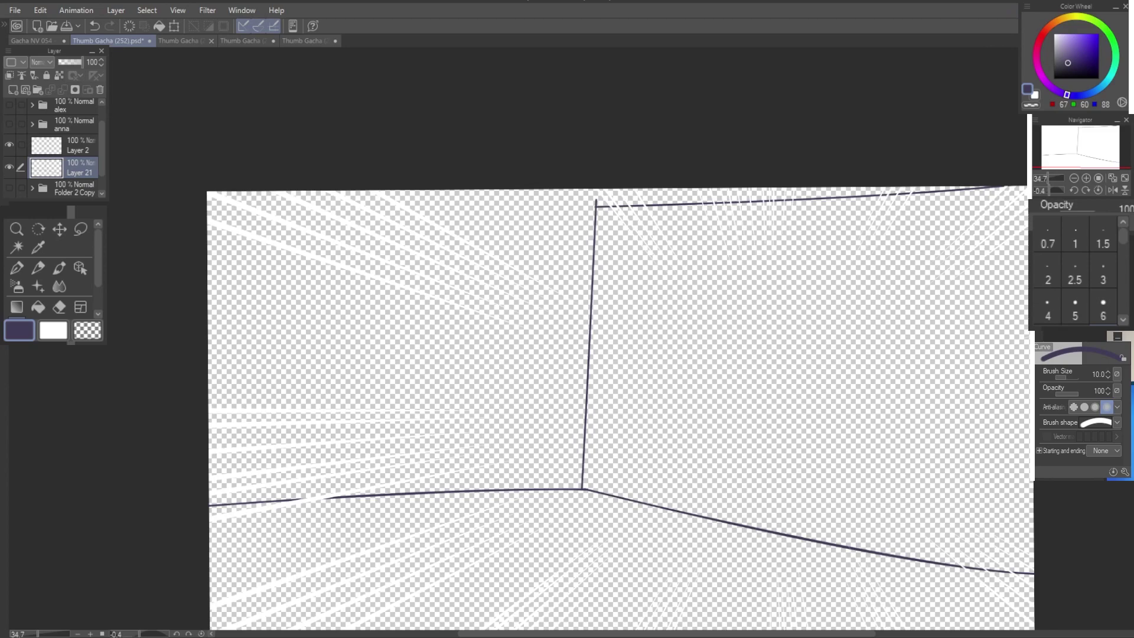
pyautogui.press('e')
pyautogui.scroll(1, 602, 230)
pyautogui.scroll(1, 591, 195)
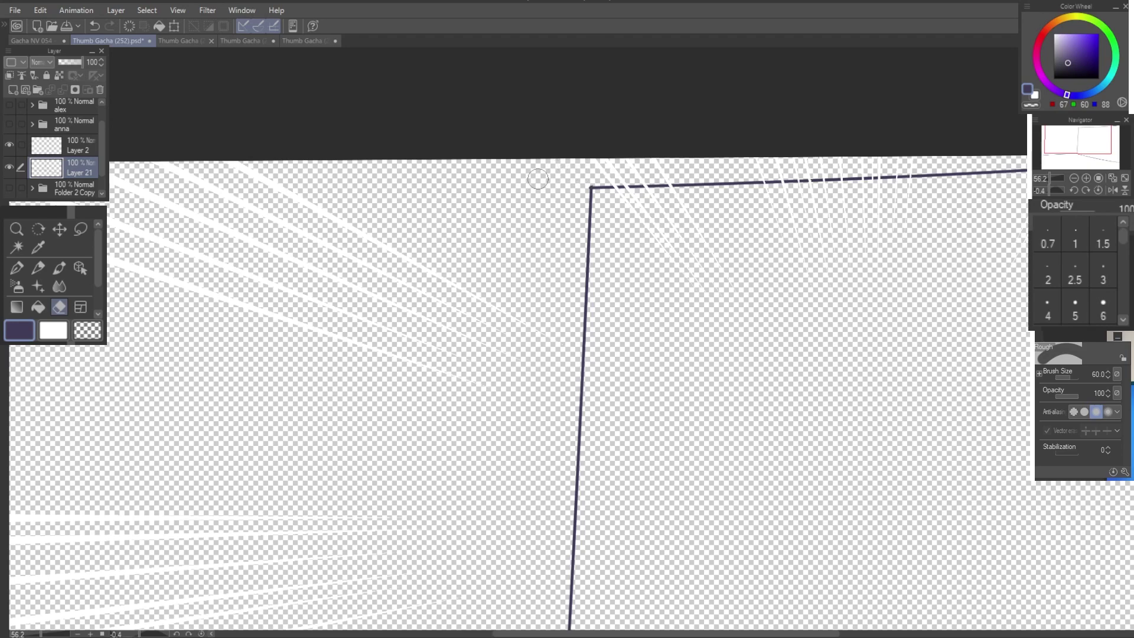
pyautogui.press('u')
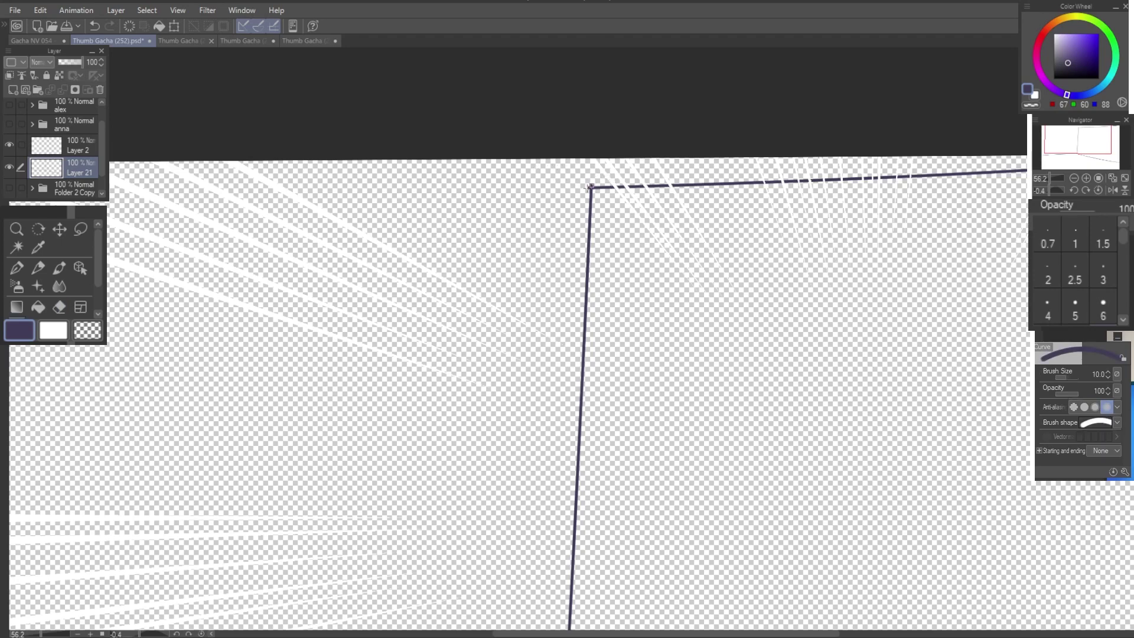
pyautogui.scroll(-1, 590, 186)
pyautogui.moveTo(589, 191); pyautogui.dragTo(277, 154)
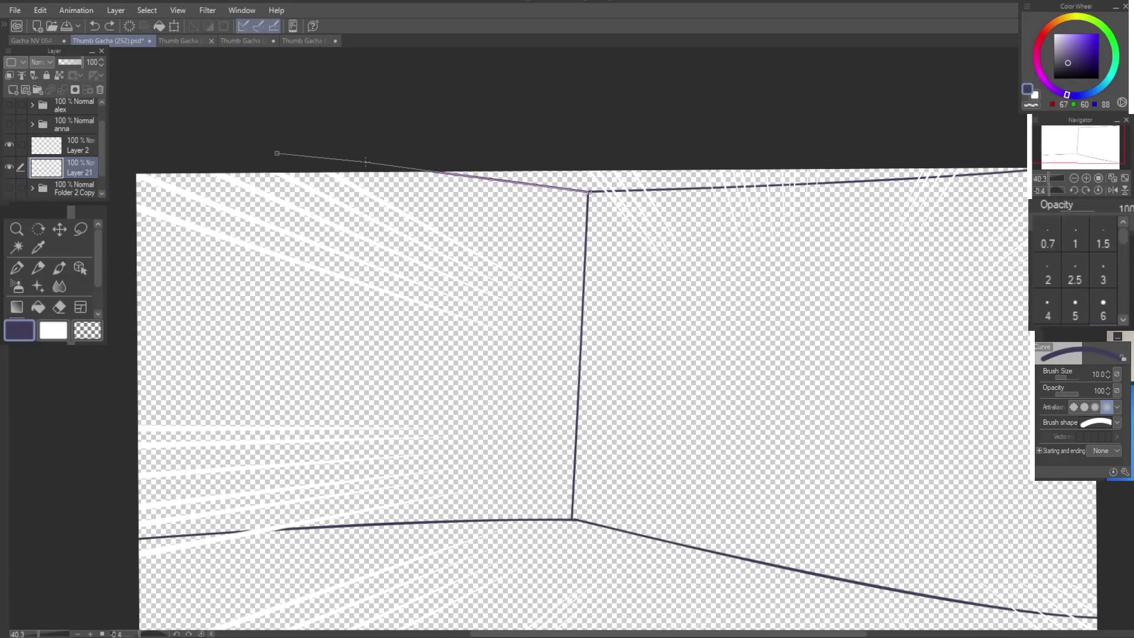
pyautogui.click(365, 161)
# Step: Erase the stray bit of line at the wall corner
pyautogui.press('e')
pyautogui.scroll(3, 604, 186)
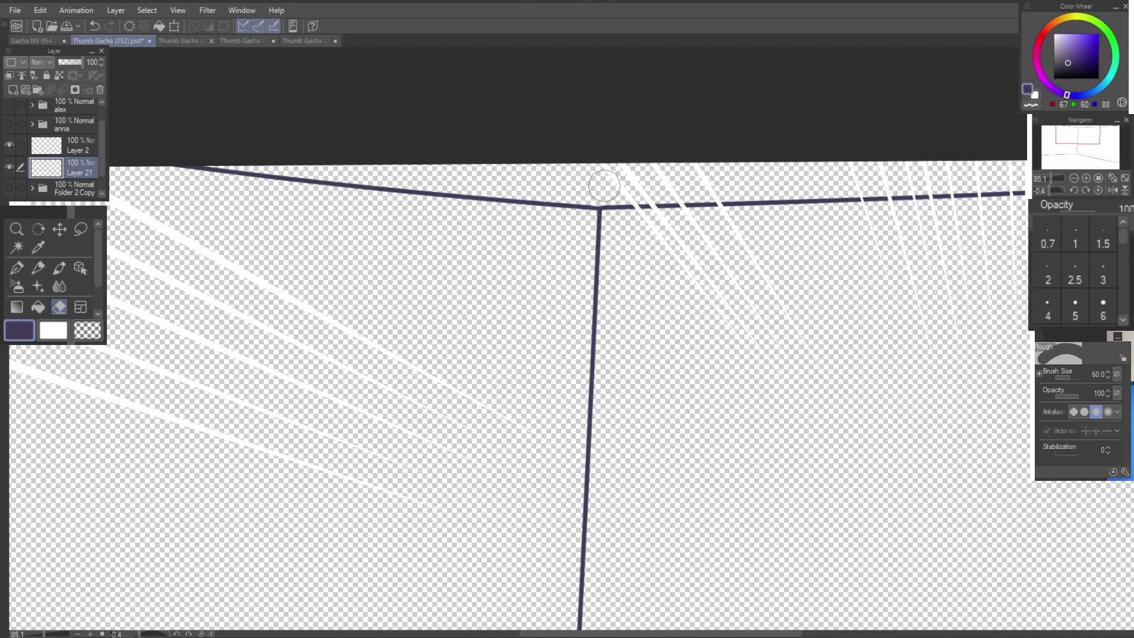
pyautogui.hotkey('ctrl', 'z')
pyautogui.click(599, 189)
pyautogui.scroll(-5, 522, 235)
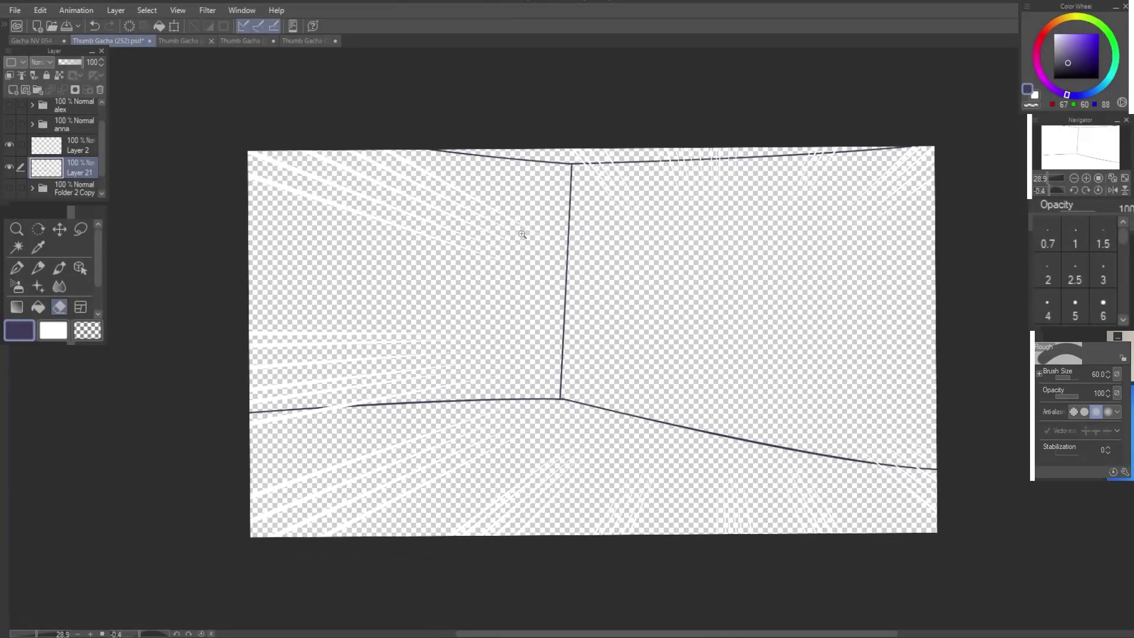
pyautogui.scroll(1, 522, 235)
# Step: At brush size 8, draw a curved floor line sweeping right from the back corner
pyautogui.press('u')
pyautogui.press('[')
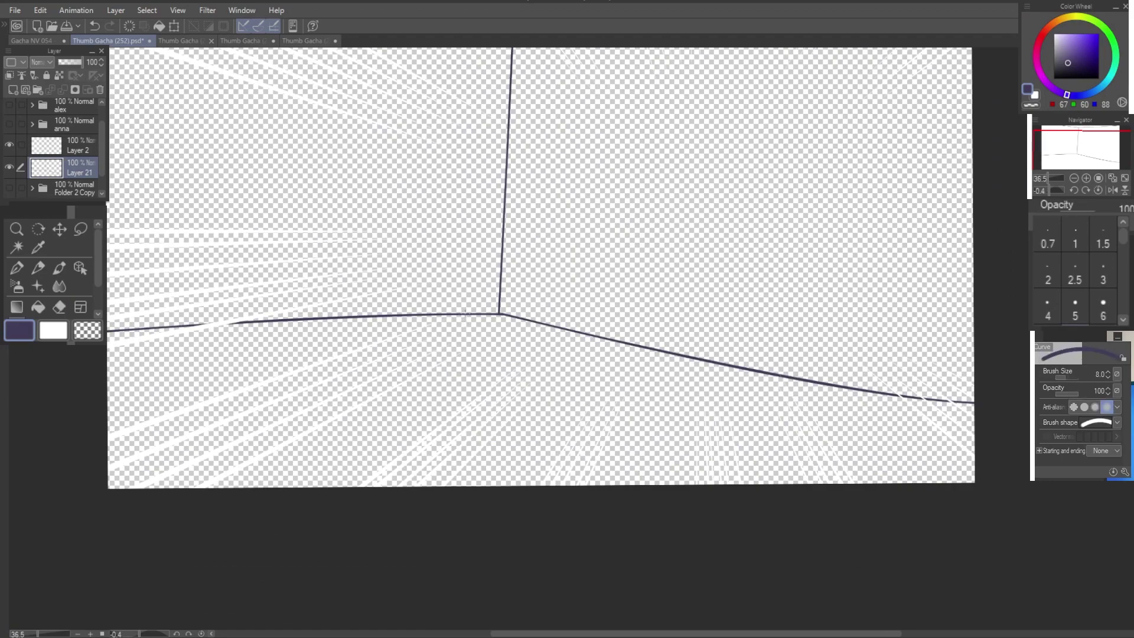
pyautogui.hotkey('ctrl', 'z')
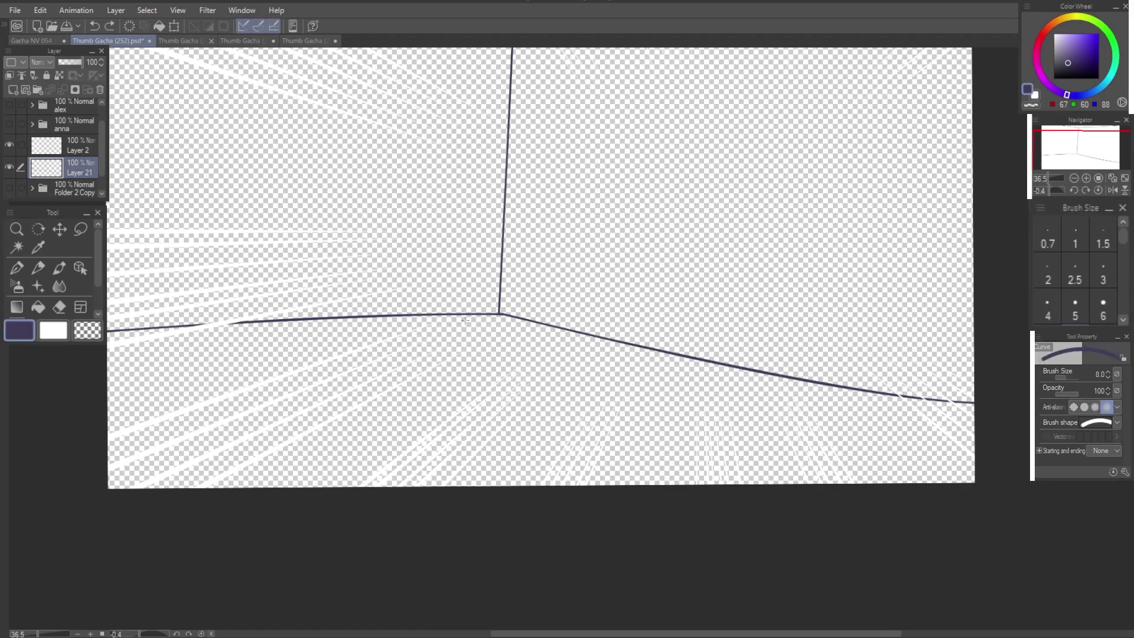
pyautogui.moveTo(461, 314); pyautogui.dragTo(973, 461)
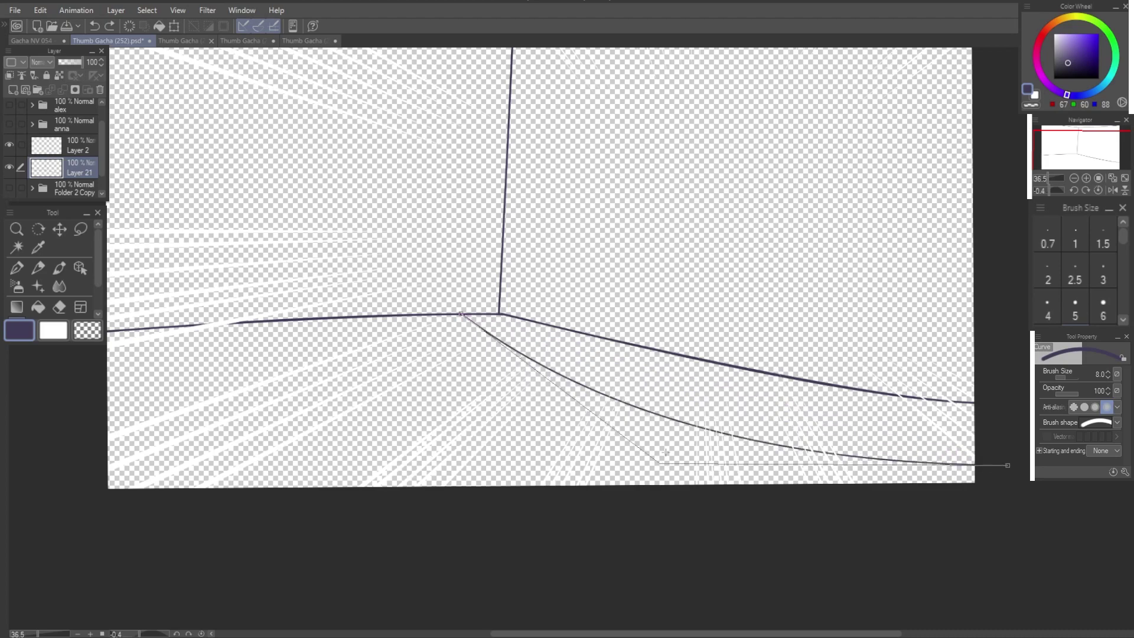
pyautogui.click(728, 446)
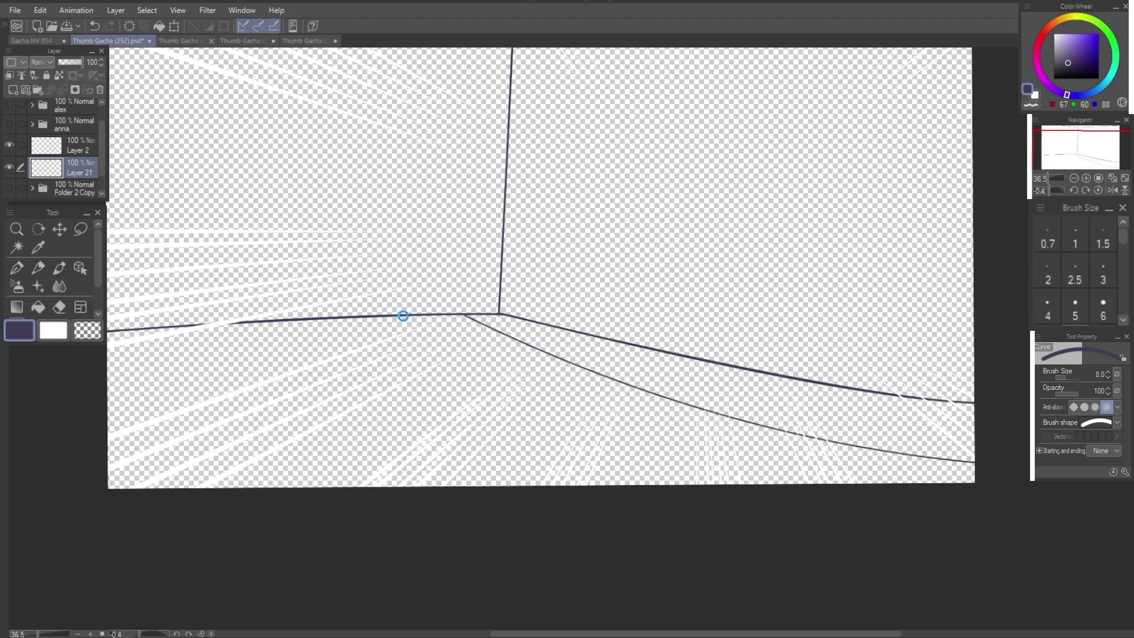
# Step: Draw the first curved floorboard lines from the back corner toward the right edge
pyautogui.hotkey('ctrl', 'z')
pyautogui.moveTo(438, 315); pyautogui.dragTo(821, 494)
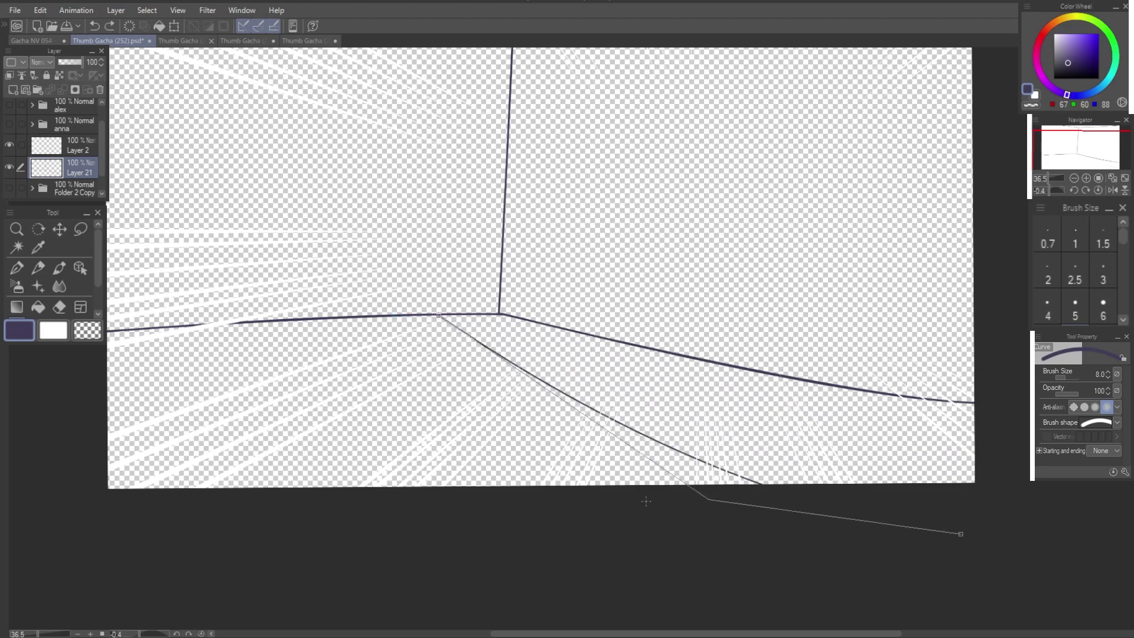
pyautogui.moveTo(384, 316); pyautogui.dragTo(564, 484)
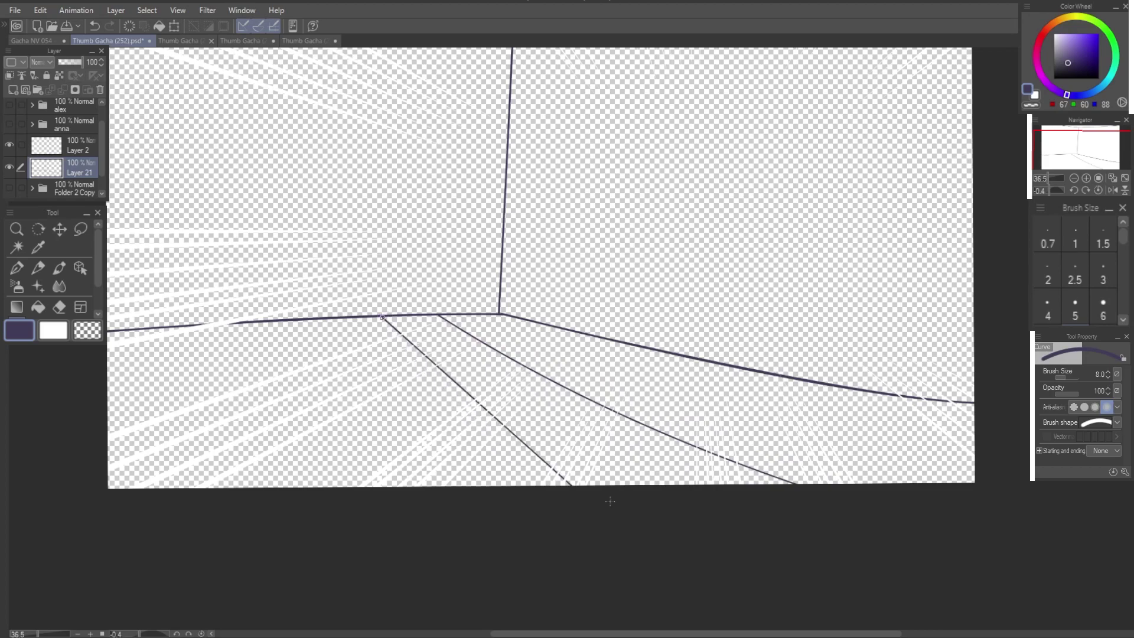
pyautogui.click(463, 408)
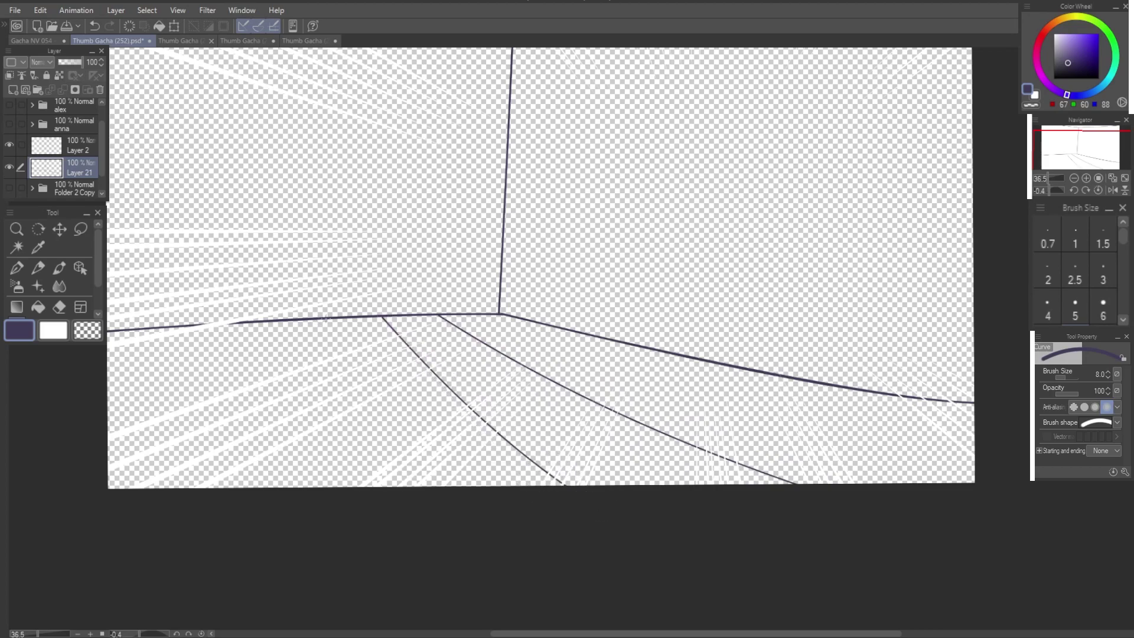
pyautogui.moveTo(326, 319); pyautogui.dragTo(440, 528)
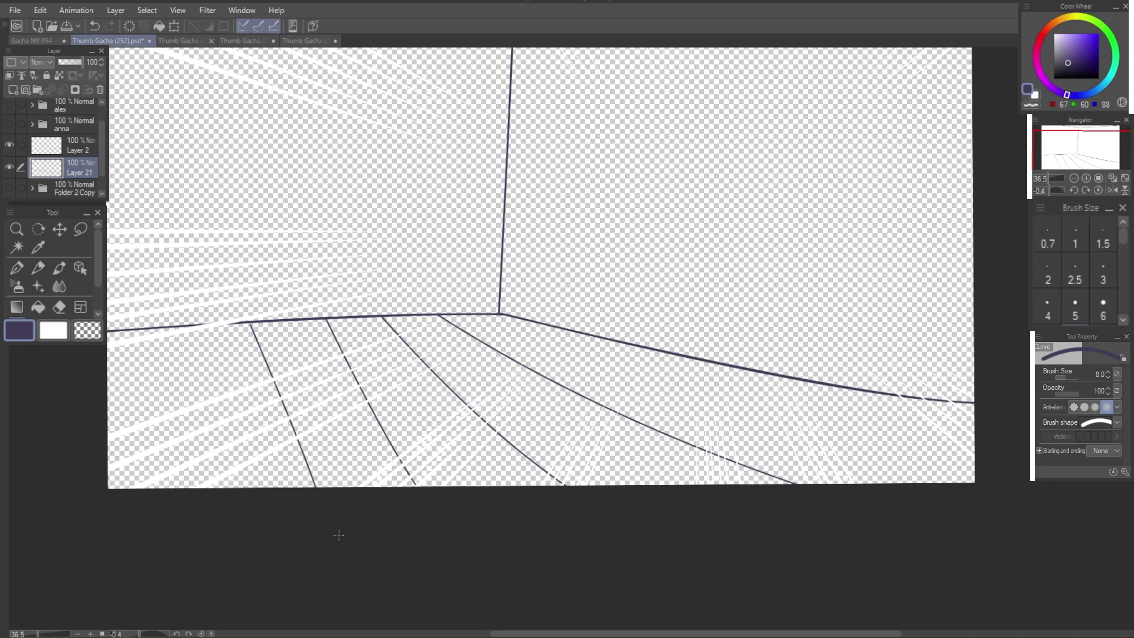
pyautogui.hotkey('ctrl', 'z')
pyautogui.hotkey('ctrl', 'z')
pyautogui.hotkey('ctrl', 'z')
pyautogui.moveTo(446, 317); pyautogui.dragTo(969, 491)
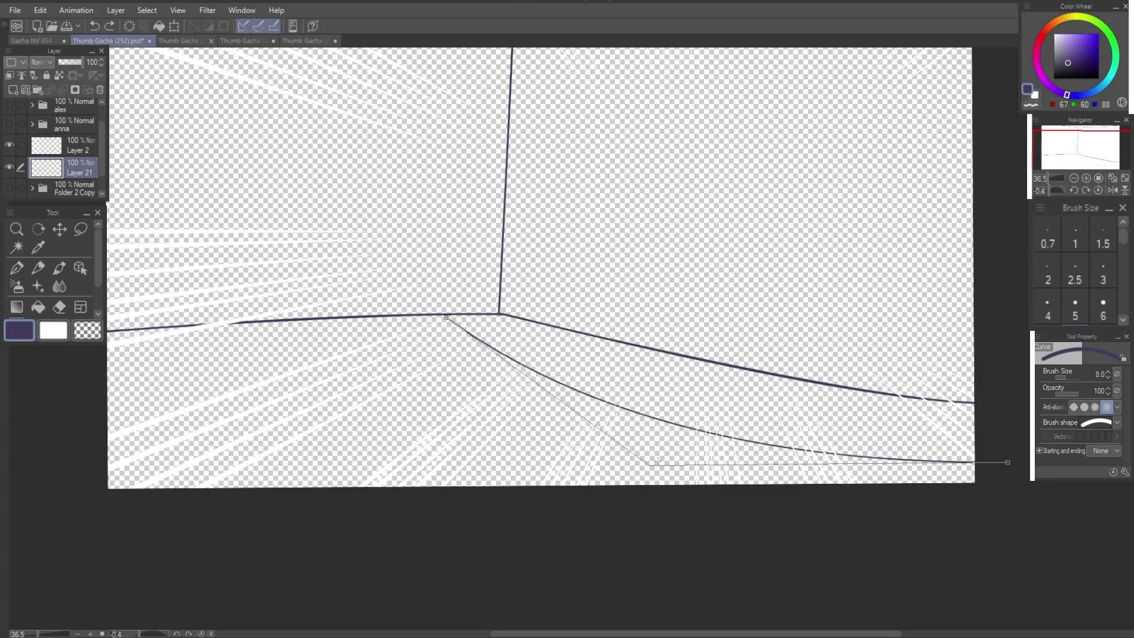
pyautogui.click(983, 462)
pyautogui.hotkey('ctrl', 'z')
pyautogui.moveTo(449, 314)
pyautogui.mouseDown()
pyautogui.moveTo(723, 385)
pyautogui.moveTo(1004, 425)
pyautogui.mouseUp()
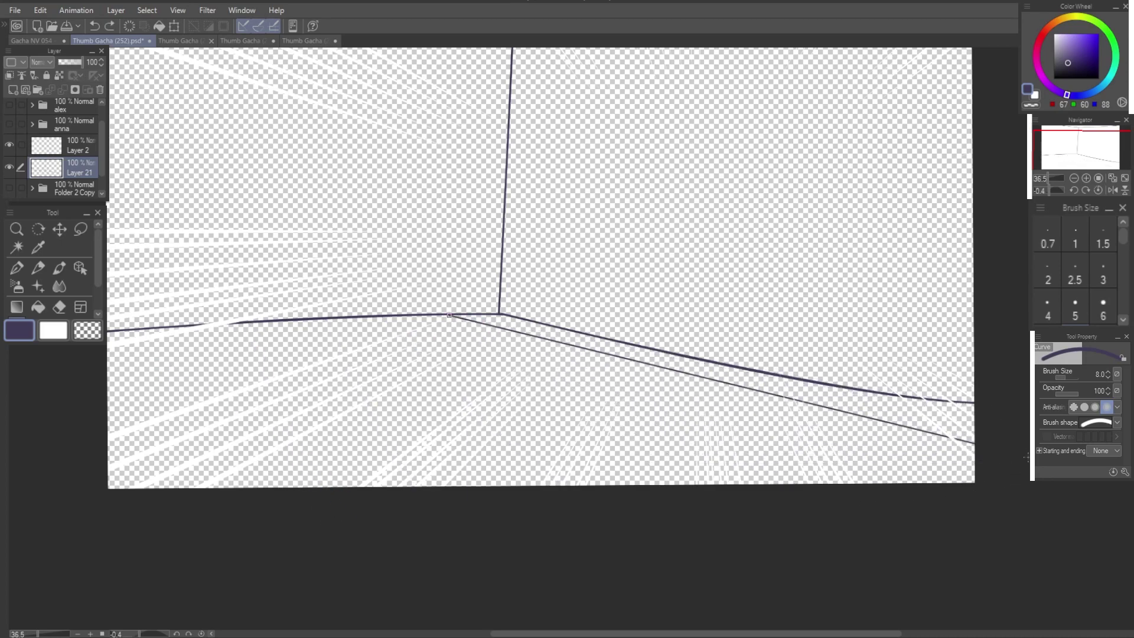
pyautogui.click(1013, 457)
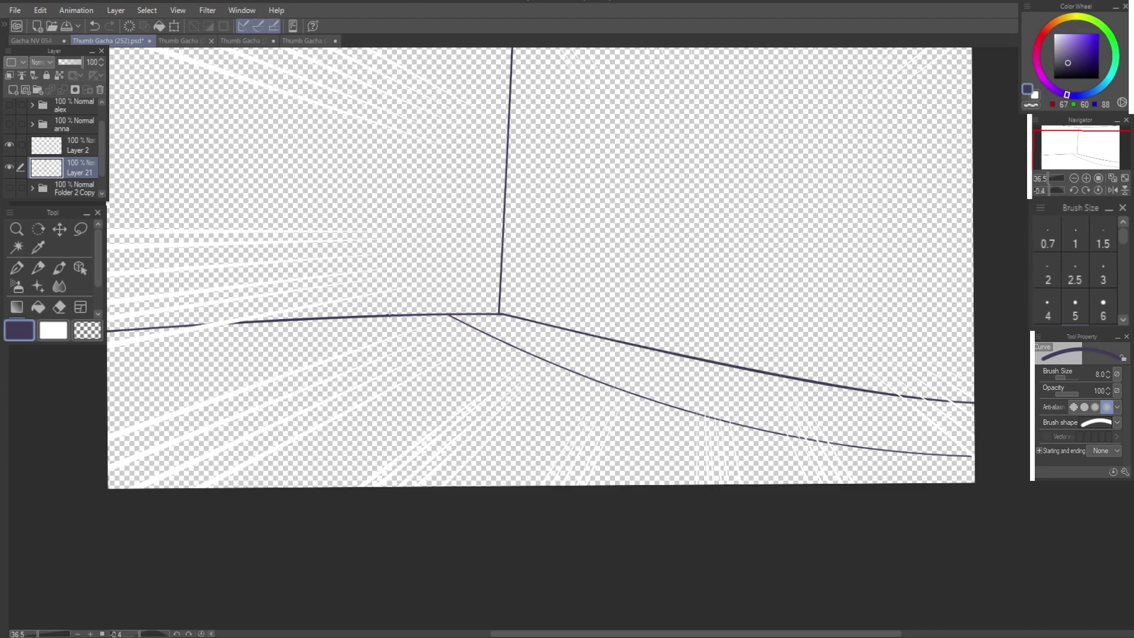
# Step: Add more floorboard lines fanning leftward from the floor edge down to the canvas bottom
pyautogui.moveTo(388, 317); pyautogui.dragTo(932, 504)
pyautogui.click(645, 524)
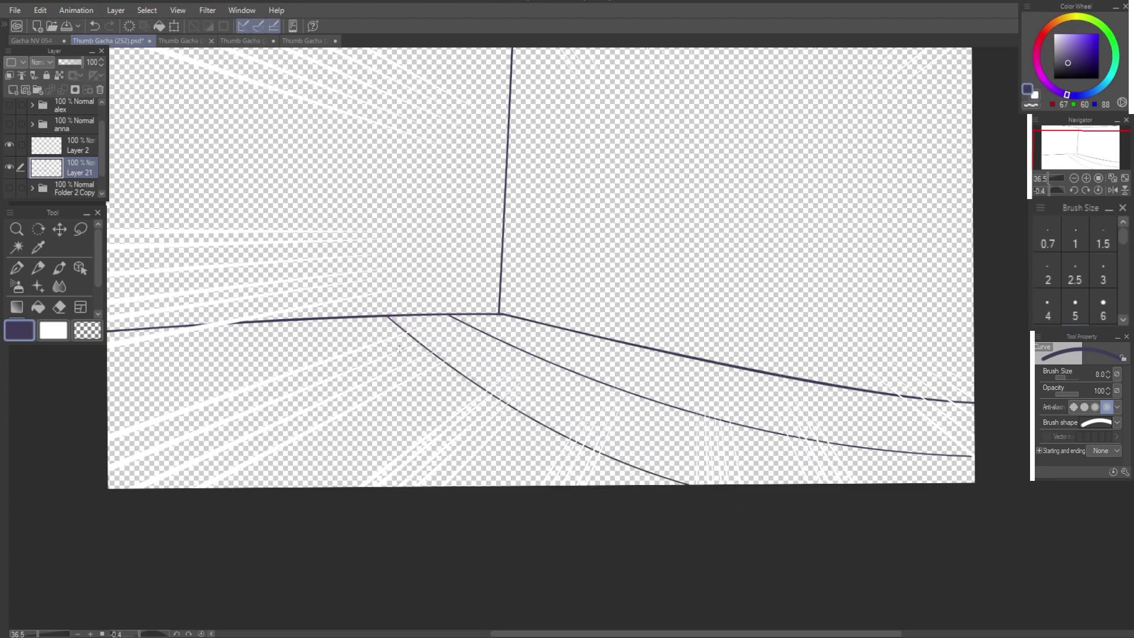
pyautogui.moveTo(330, 318); pyautogui.dragTo(531, 535)
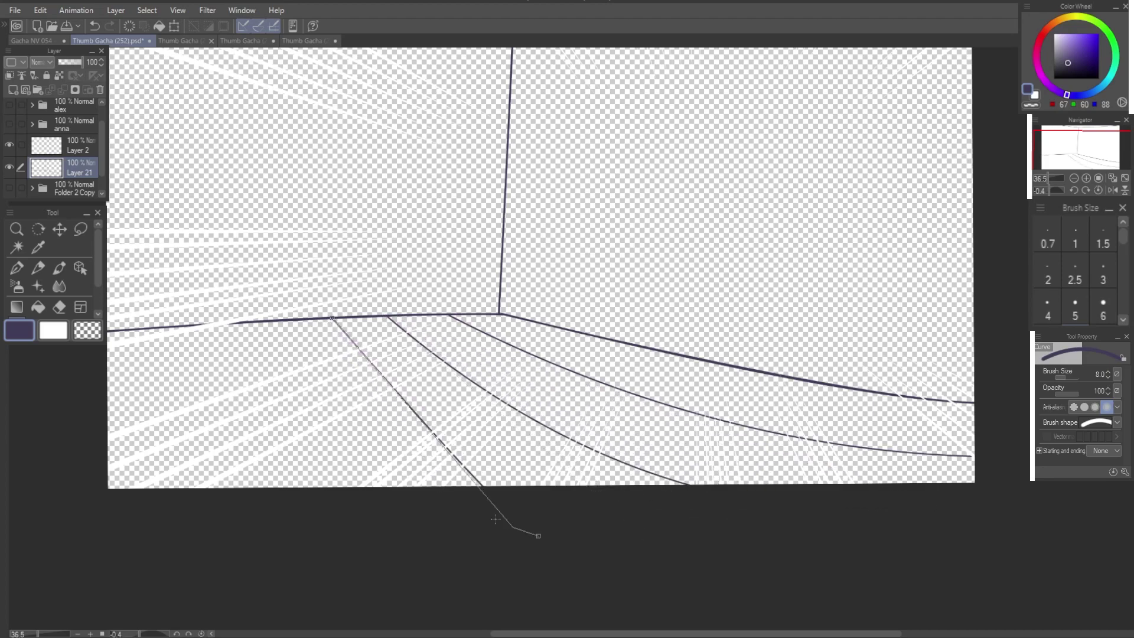
pyautogui.click(536, 536)
pyautogui.moveTo(248, 323); pyautogui.dragTo(372, 548)
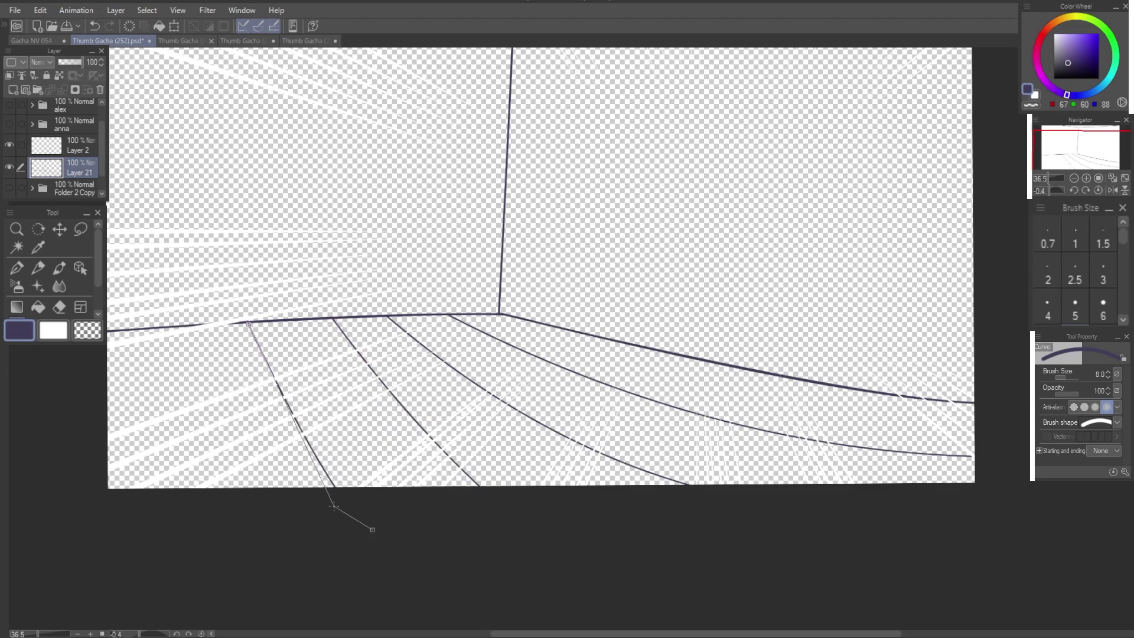
pyautogui.click(168, 328)
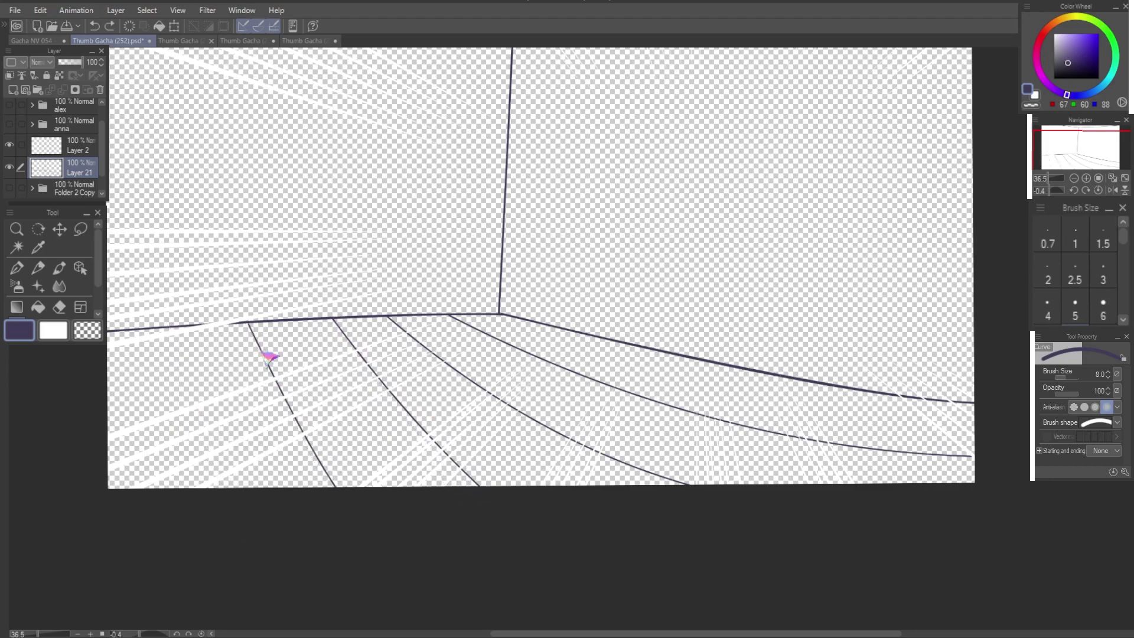
pyautogui.hotkey('ctrl', 'z')
pyautogui.moveTo(264, 322); pyautogui.dragTo(447, 540)
pyautogui.click(437, 567)
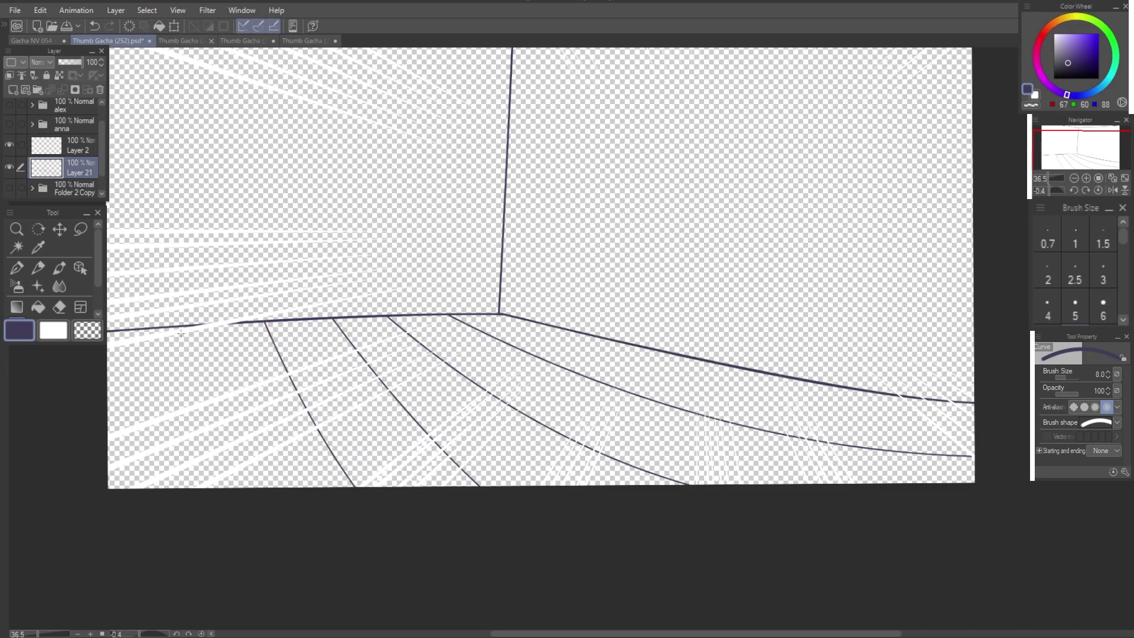
pyautogui.moveTo(190, 328); pyautogui.dragTo(223, 490)
pyautogui.click(264, 502)
pyautogui.moveTo(131, 328); pyautogui.dragTo(121, 466)
pyautogui.scroll(-3, 137, 490)
pyautogui.scroll(2, 137, 490)
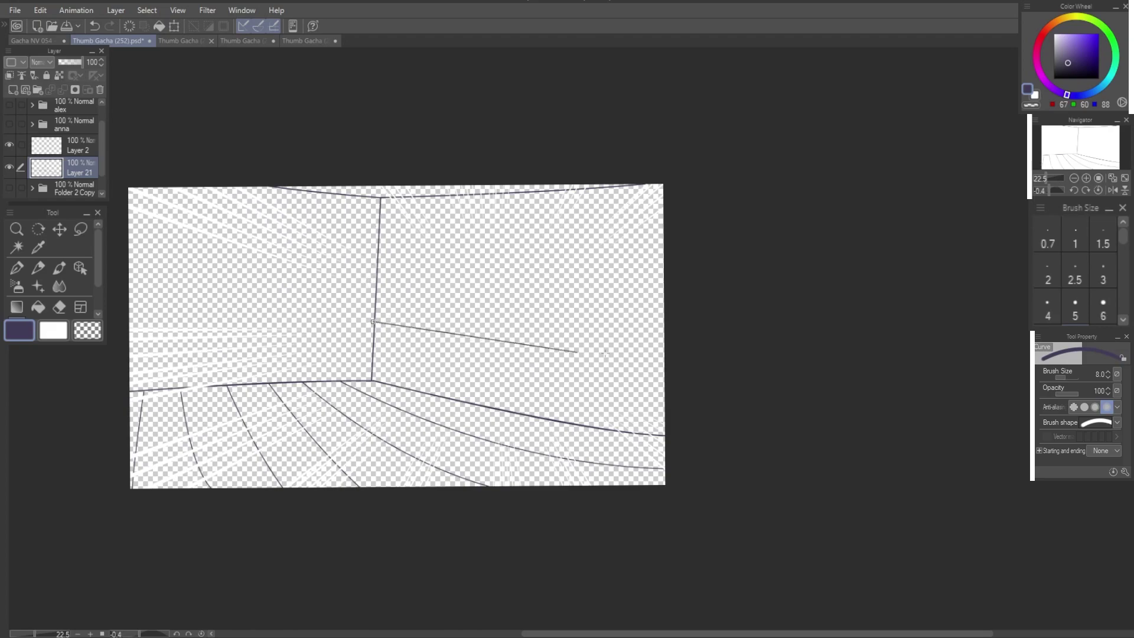
# Step: Draw a horizontal line across the right and left walls
pyautogui.moveTo(374, 321); pyautogui.dragTo(679, 349)
pyautogui.click(679, 350)
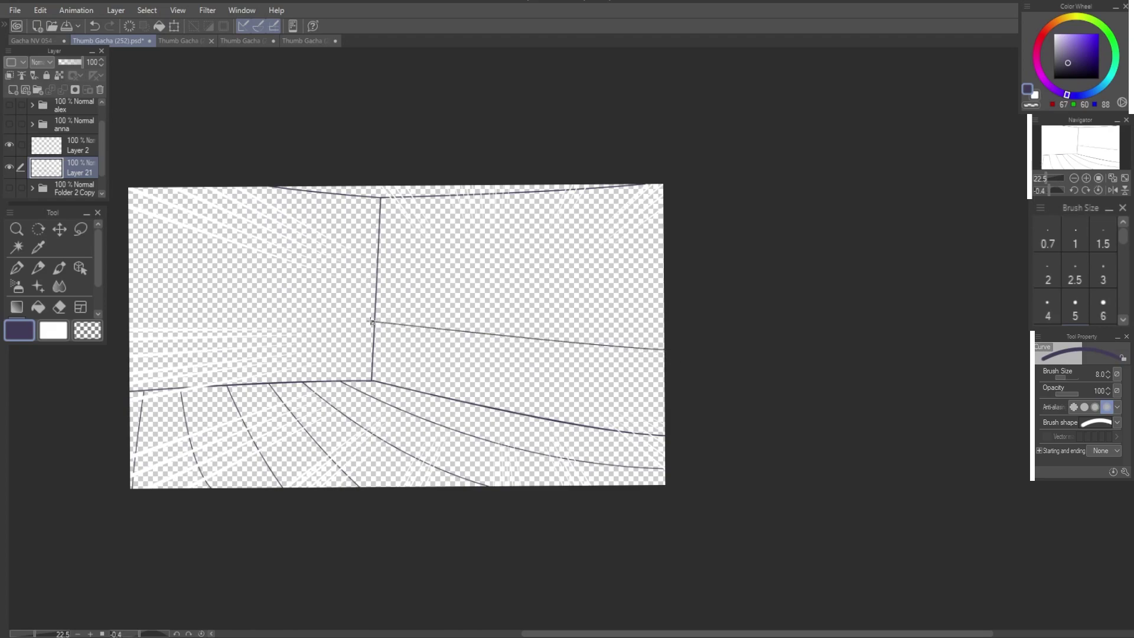
pyautogui.moveTo(371, 322); pyautogui.dragTo(128, 327)
pyautogui.click(127, 326)
pyautogui.scroll(-3, 366, 270)
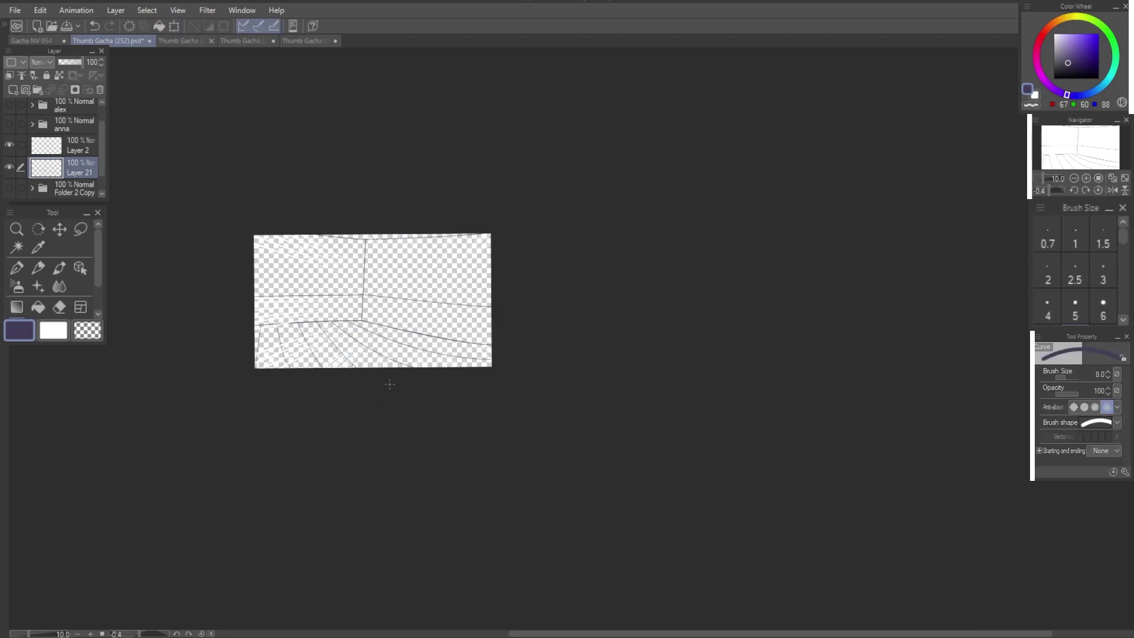
# Step: Scale the room's perspective lines to 190%, nudge them left, and hide the character folders
pyautogui.moveTo(9, 124); pyautogui.dragTo(9, 105)
pyautogui.hotkey('ctrl', 't')
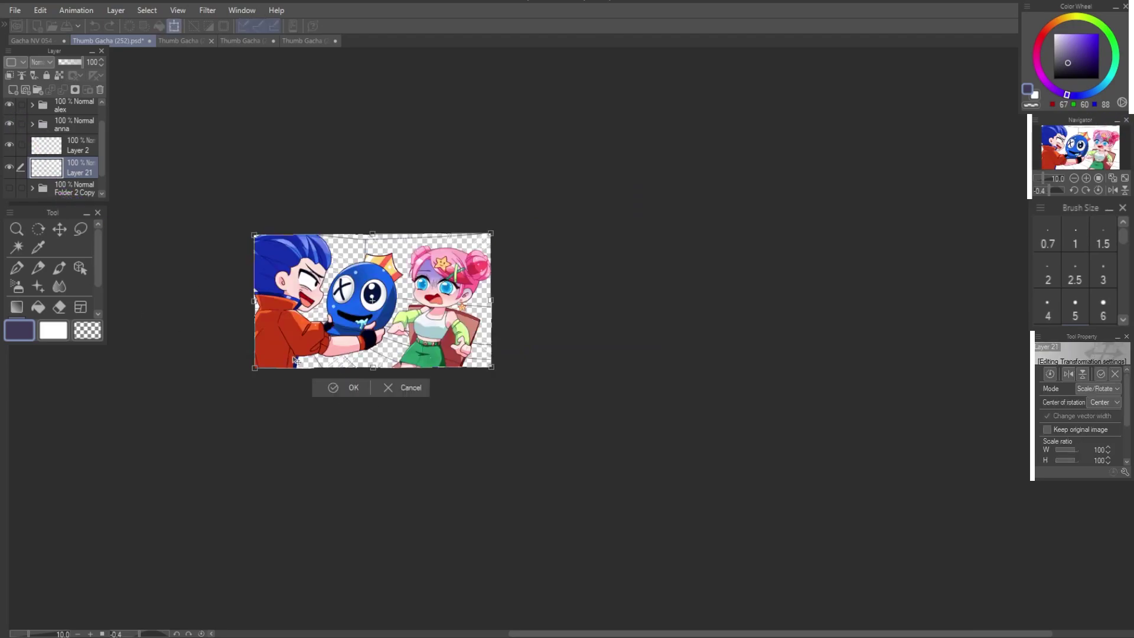
pyautogui.moveTo(373, 368)
pyautogui.mouseDown()
pyautogui.moveTo(391, 384)
pyautogui.moveTo(388, 346)
pyautogui.mouseUp()
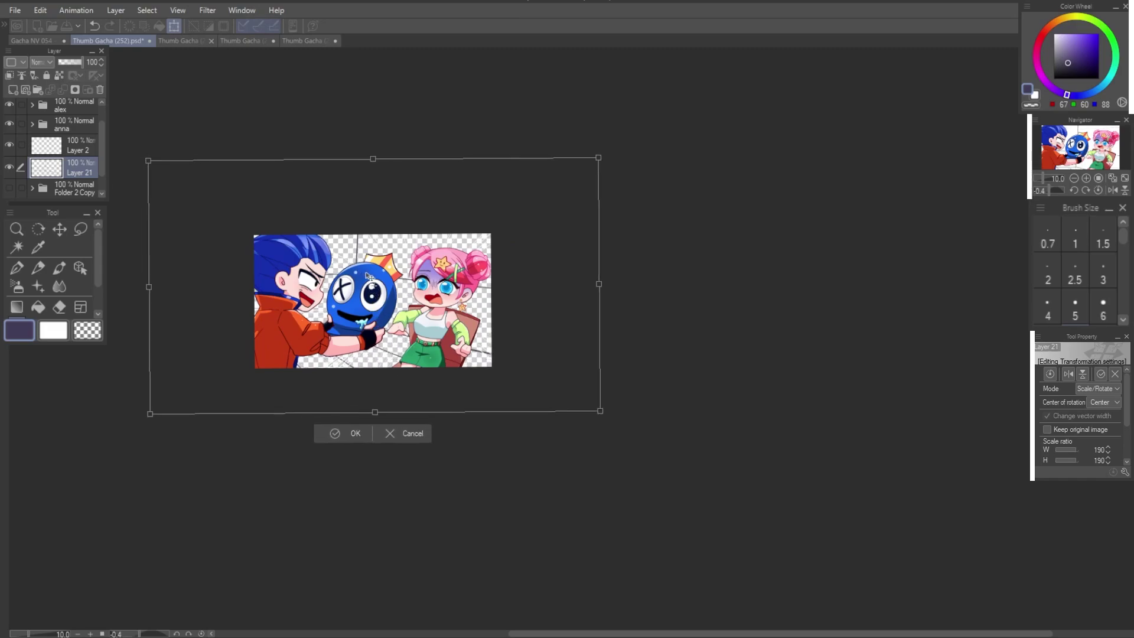
pyautogui.moveTo(369, 276); pyautogui.dragTo(344, 328)
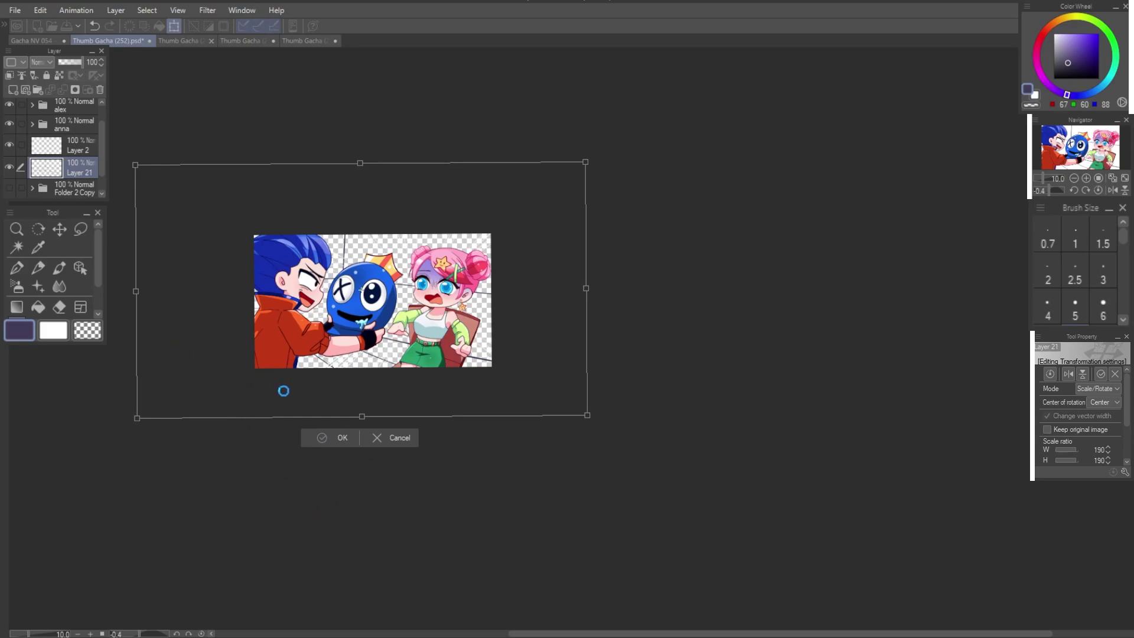
pyautogui.press('Return')
pyautogui.moveTo(9, 105); pyautogui.dragTo(9, 124)
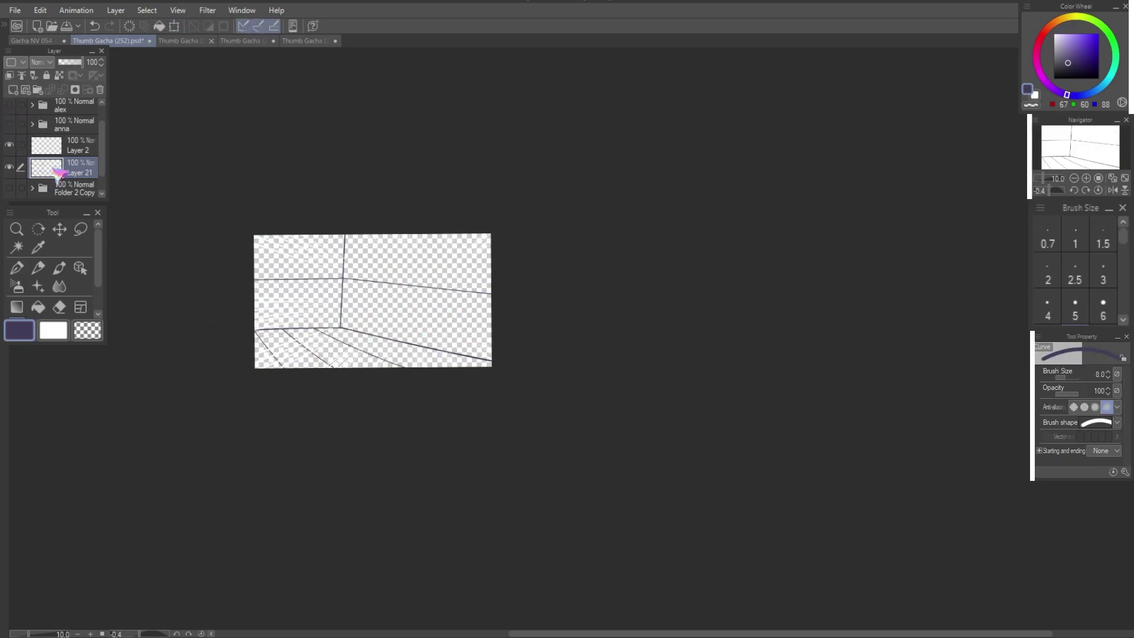
# Step: Group Layer 21 into Folder 9 with a new Layer 22, then undo the last layer changes
pyautogui.hotkey('ctrl', 'g')
pyautogui.hotkey('ctrl', 'shift', 'n')
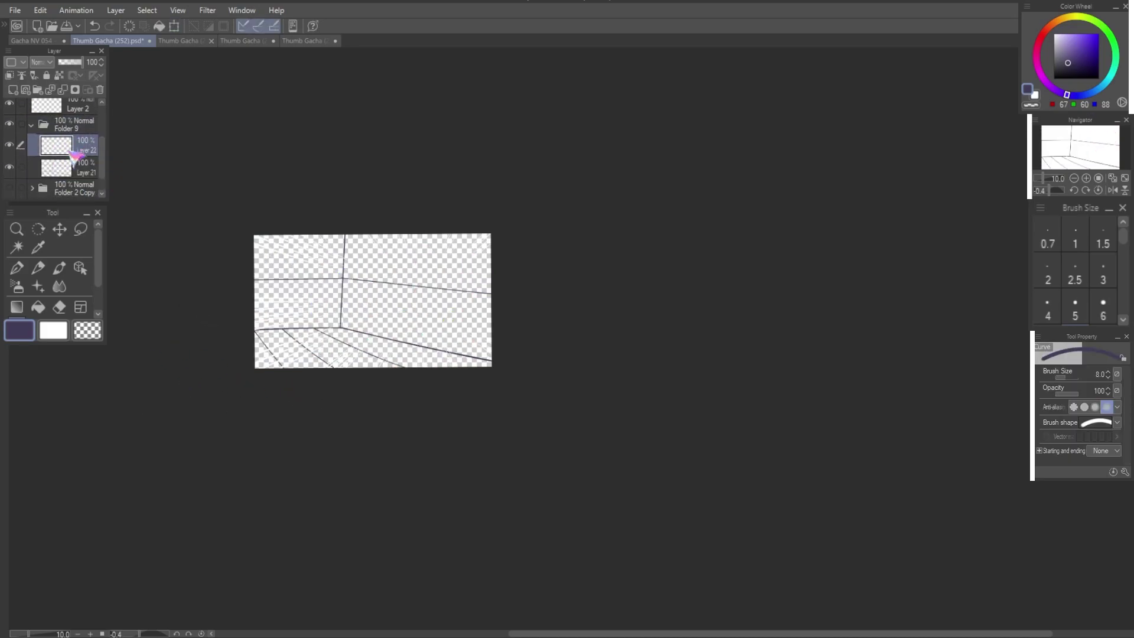
pyautogui.moveTo(74, 172); pyautogui.dragTo(54, 158)
pyautogui.click(9, 188)
pyautogui.keyDown('alt'); pyautogui.click(396, 319); pyautogui.keyUp('alt')
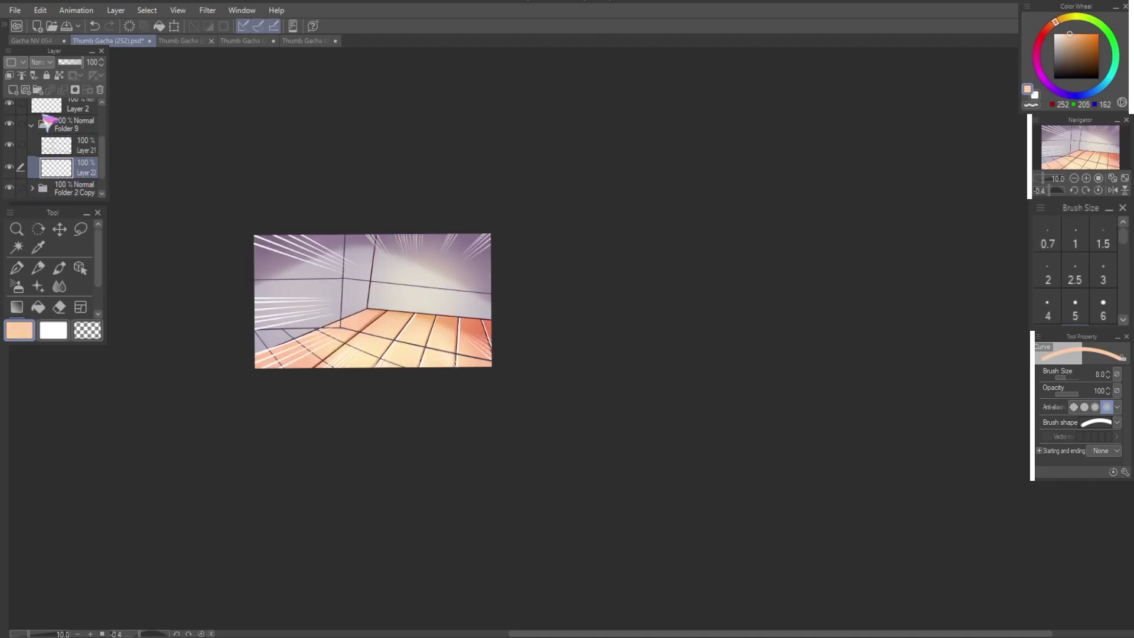
pyautogui.click(9, 187)
pyautogui.click(71, 125)
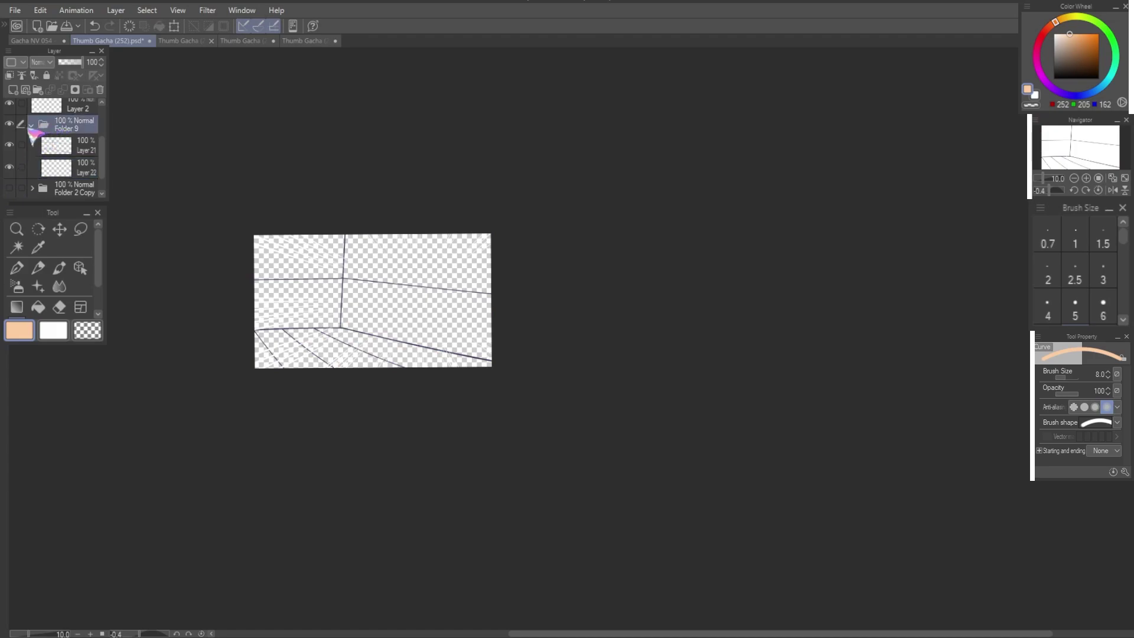
pyautogui.click(31, 124)
pyautogui.scroll(-2, 365, 335)
pyautogui.hotkey('ctrl', 'z')
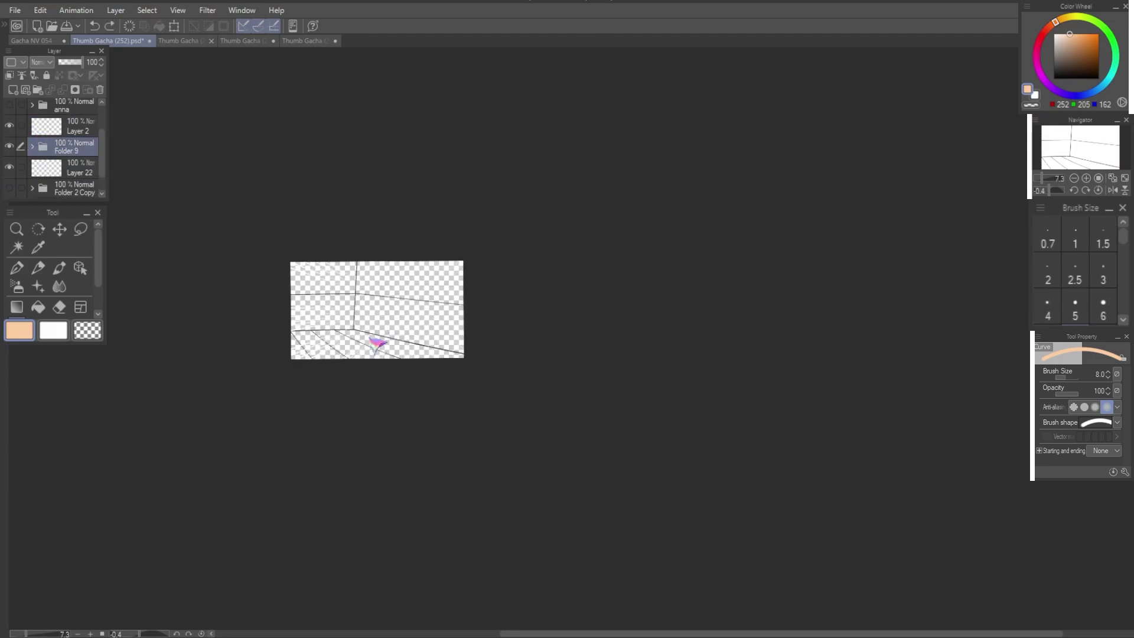
pyautogui.hotkey('ctrl', 'z')
pyautogui.hotkey('ctrl', 'z')
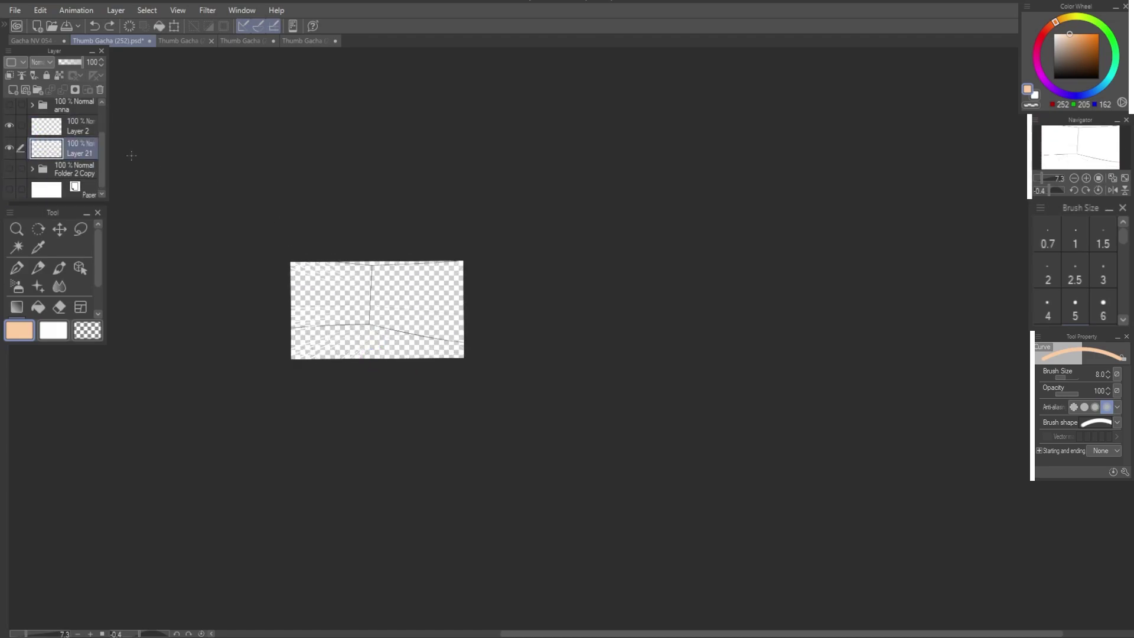
pyautogui.scroll(2, 88, 148)
# Step: Scale the room lines on Layer 21 to about 179% with a slight tilt
pyautogui.click(8, 130)
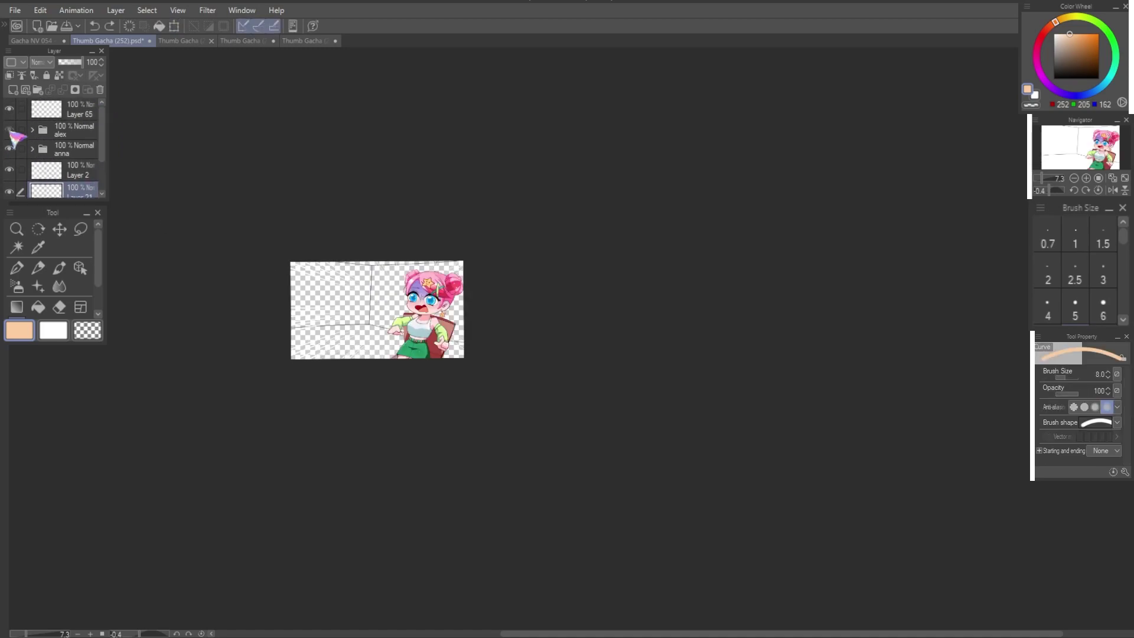
pyautogui.scroll(-2, 59, 147)
pyautogui.hotkey('ctrl', 't')
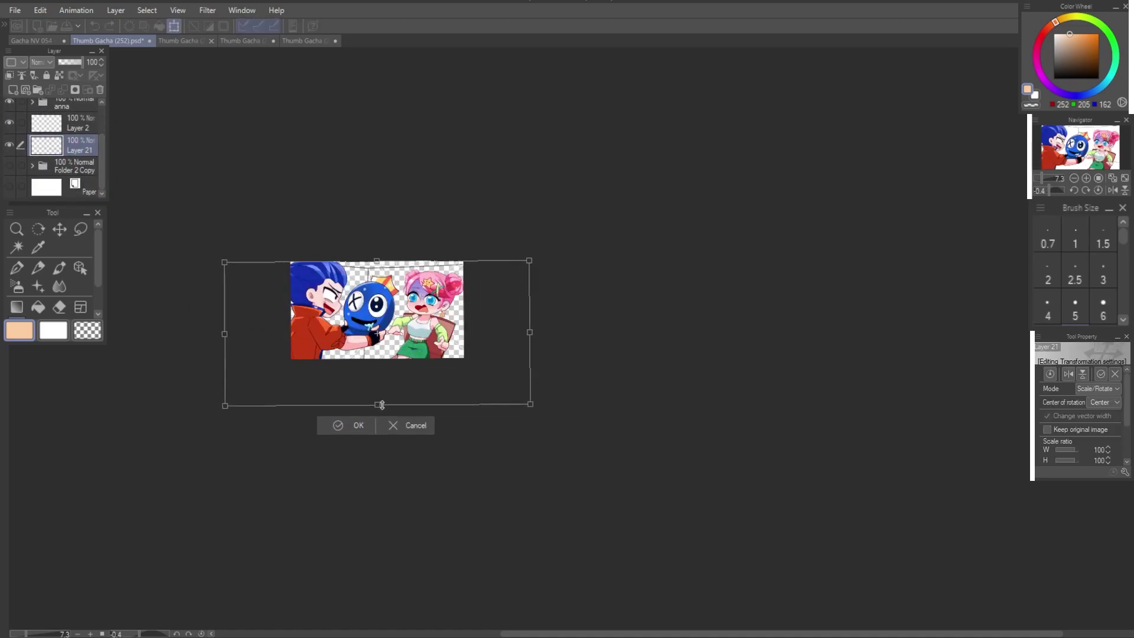
pyautogui.moveTo(381, 405)
pyautogui.mouseDown()
pyautogui.moveTo(612, 251)
pyautogui.moveTo(506, 316)
pyautogui.moveTo(614, 278)
pyautogui.moveTo(617, 288)
pyautogui.mouseUp()
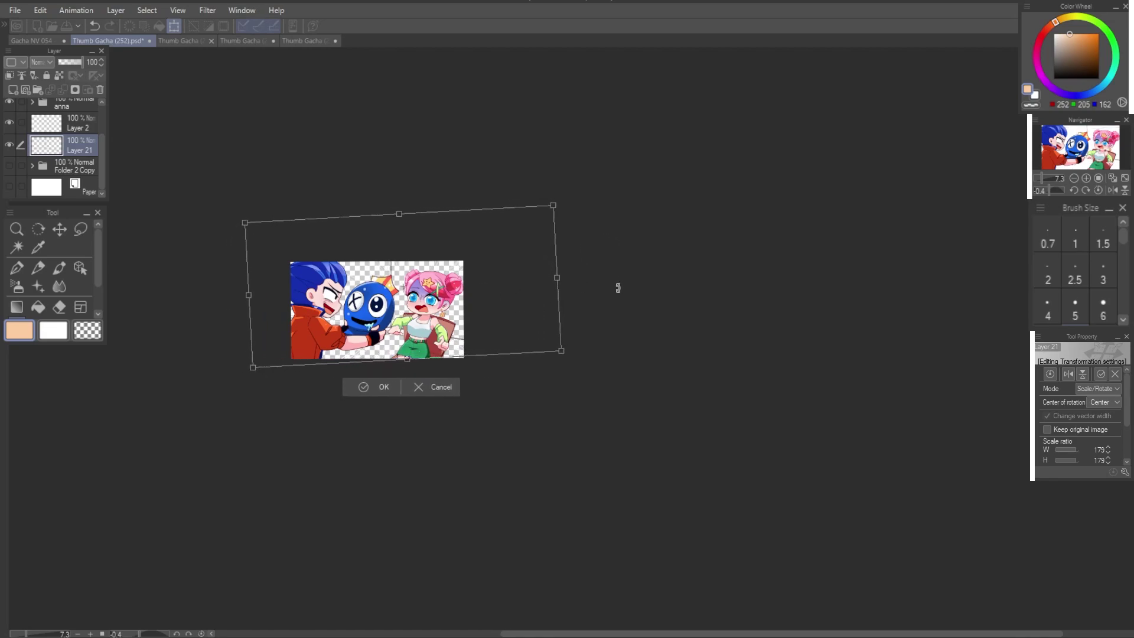
pyautogui.click(381, 389)
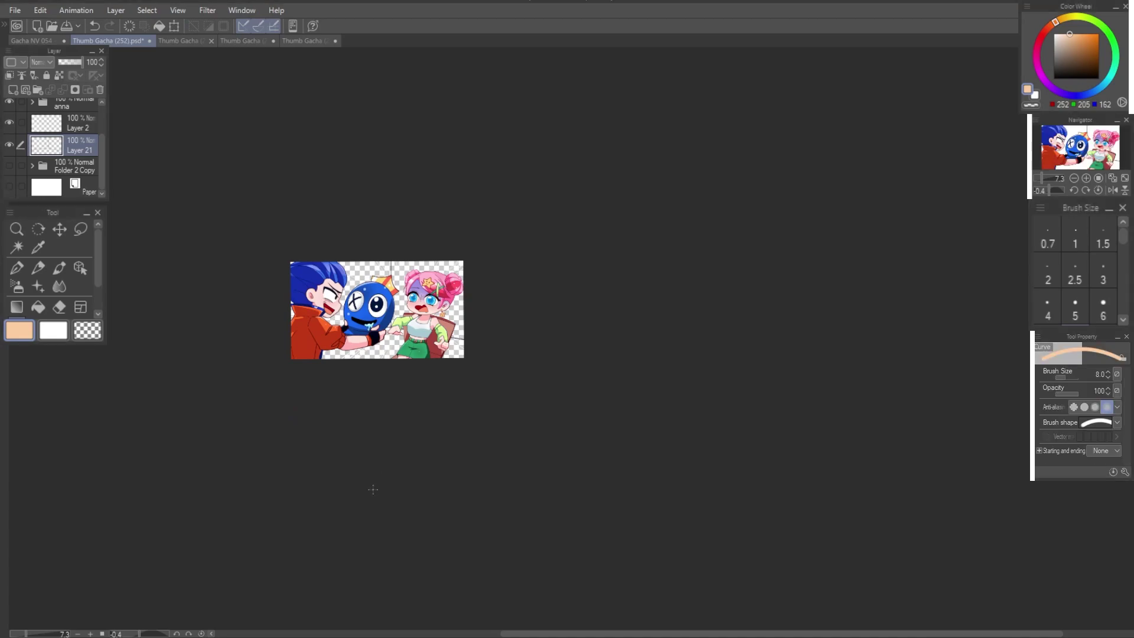
# Step: Hide the anna character folder
pyautogui.scroll(2, 101, 150)
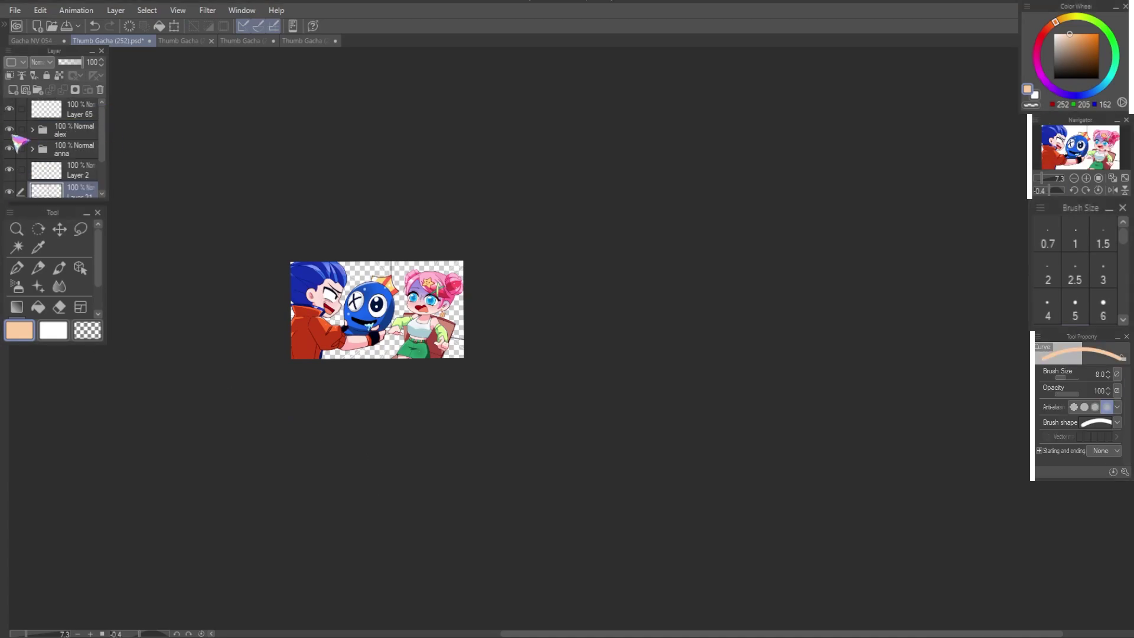
pyautogui.click(9, 144)
pyautogui.scroll(-2, 112, 150)
pyautogui.scroll(5, 418, 319)
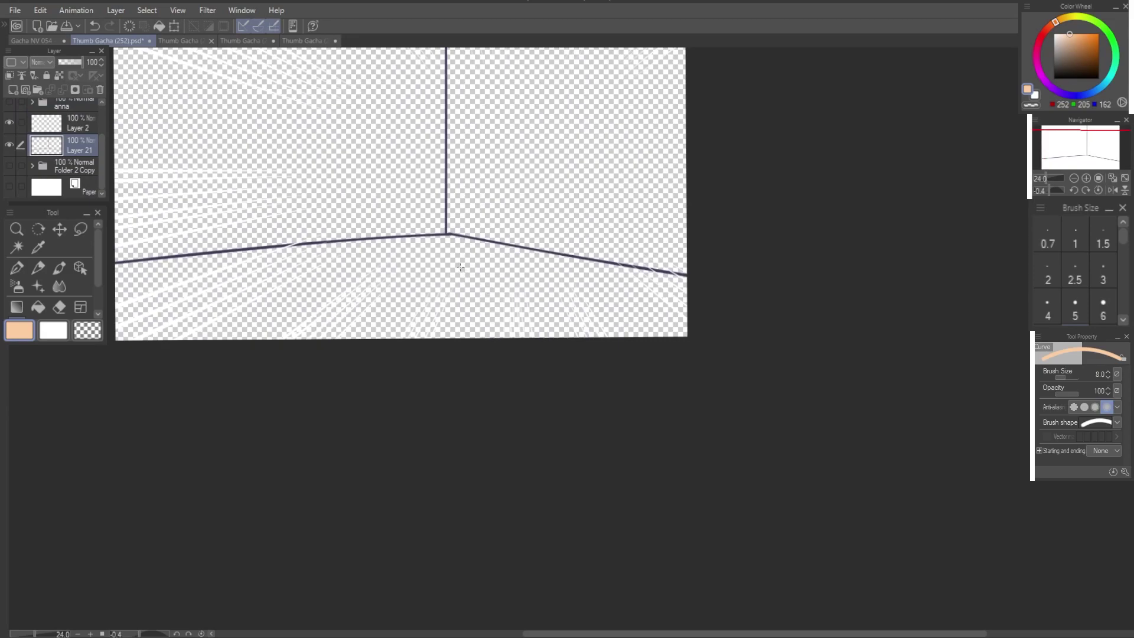
# Step: Draw three straight dark-purple floorboard lines running down-left across the floor on Layer 21
pyautogui.press('u')
pyautogui.moveTo(627, 287); pyautogui.dragTo(303, 379)
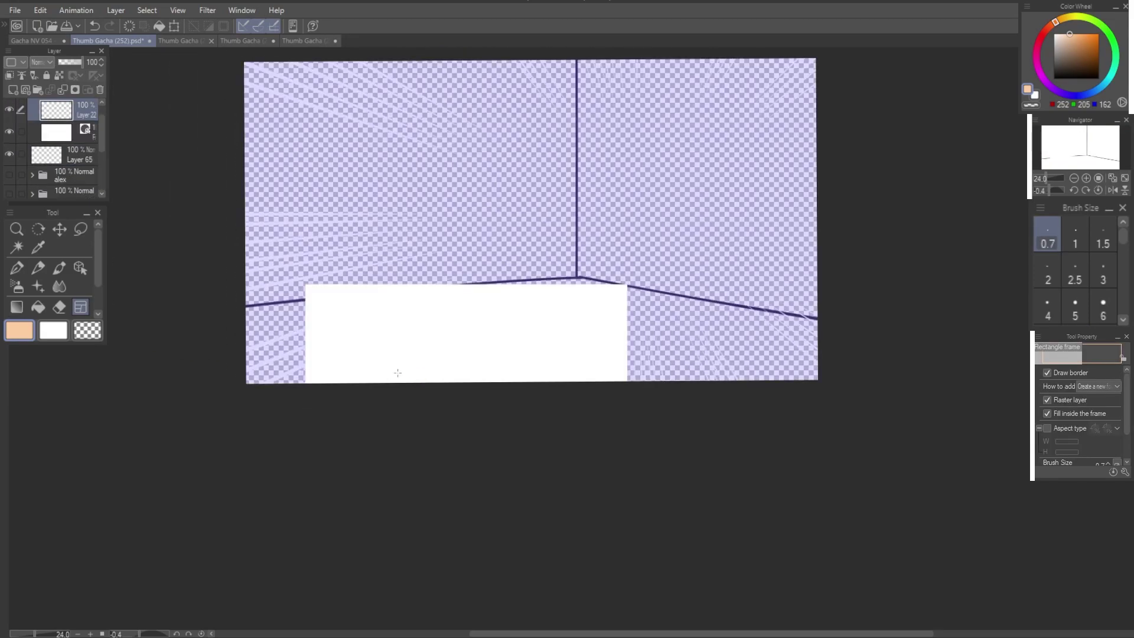
pyautogui.hotkey('ctrl', 'z')
pyautogui.keyDown('alt'); pyautogui.click(577, 275); pyautogui.keyUp('alt')
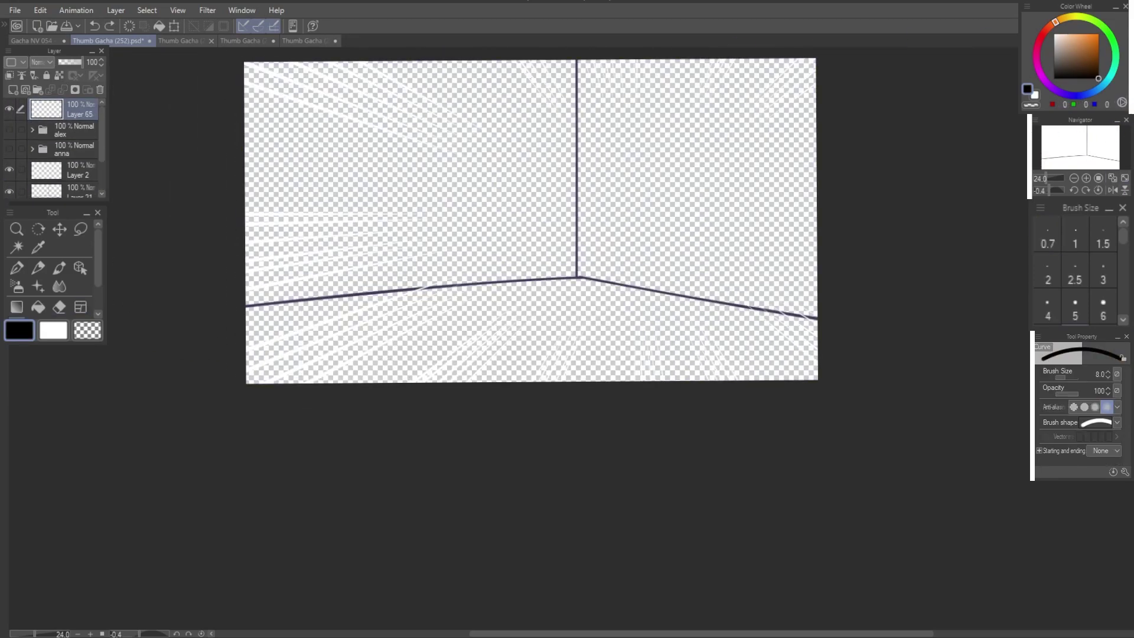
pyautogui.click(49, 200)
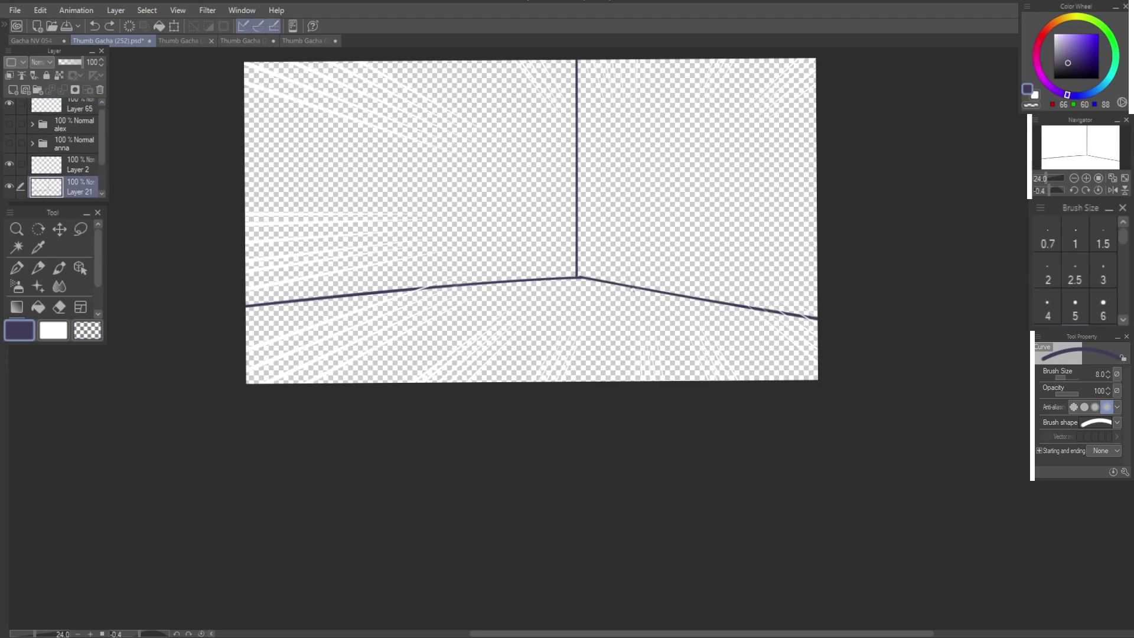
pyautogui.moveTo(632, 287); pyautogui.dragTo(255, 408)
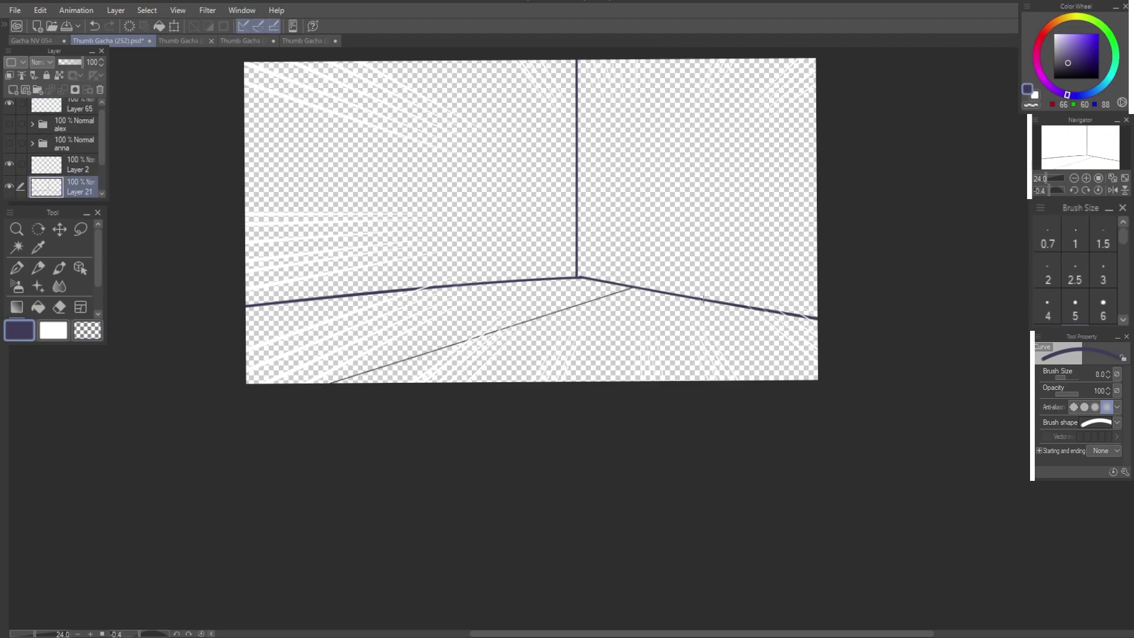
pyautogui.moveTo(703, 299); pyautogui.dragTo(544, 440)
pyautogui.moveTo(773, 311); pyautogui.dragTo(726, 441)
# Step: Show the characters and sample the salmon floor colour from the old background copy
pyautogui.click(9, 143)
pyautogui.click(9, 124)
pyautogui.scroll(-1, 59, 148)
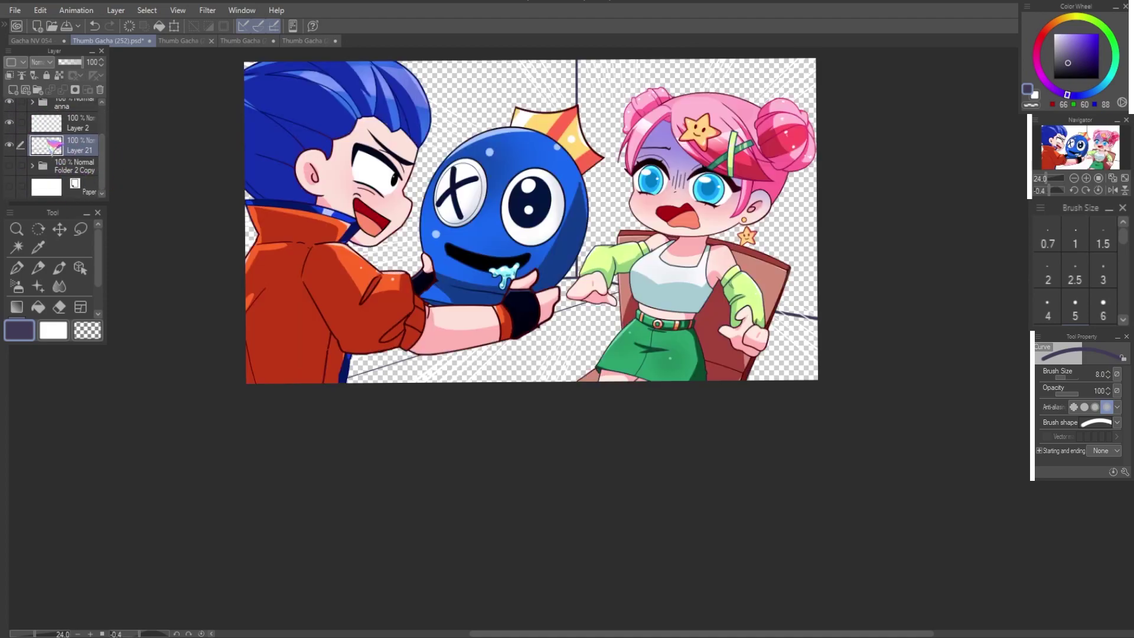
pyautogui.click(9, 185)
pyautogui.keyDown('alt'); pyautogui.click(807, 266); pyautogui.keyUp('alt')
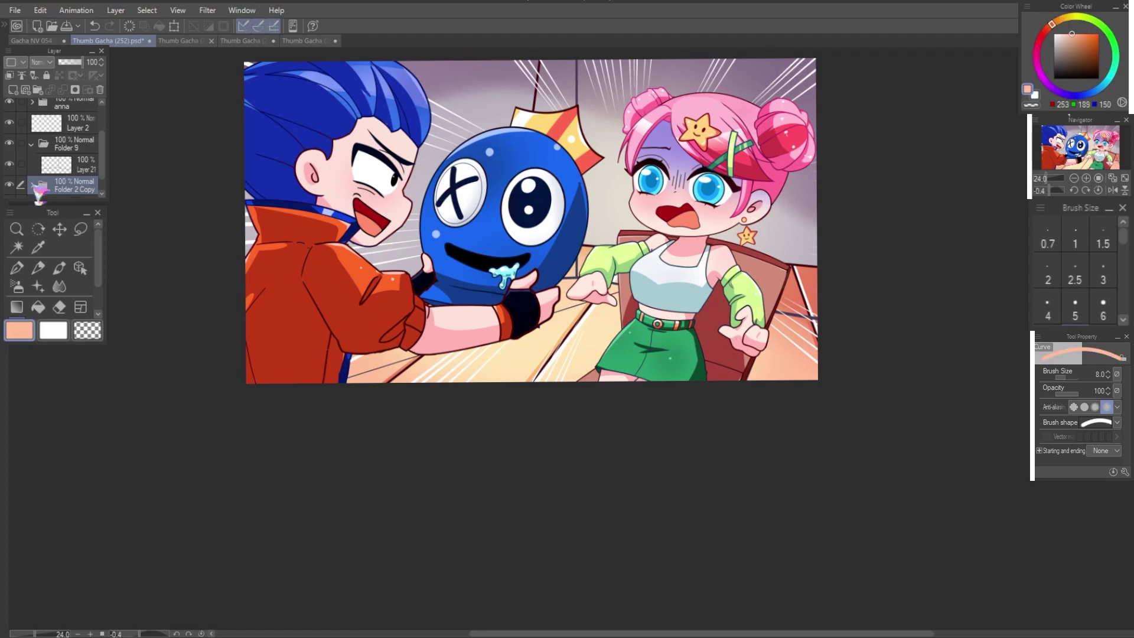
pyautogui.click(10, 184)
# Step: Hide both characters and test a peach floor fill on the room lines layer, then undo it
pyautogui.click(71, 168)
pyautogui.scroll(2, 59, 148)
pyautogui.click(9, 130)
pyautogui.click(9, 148)
pyautogui.click(38, 307)
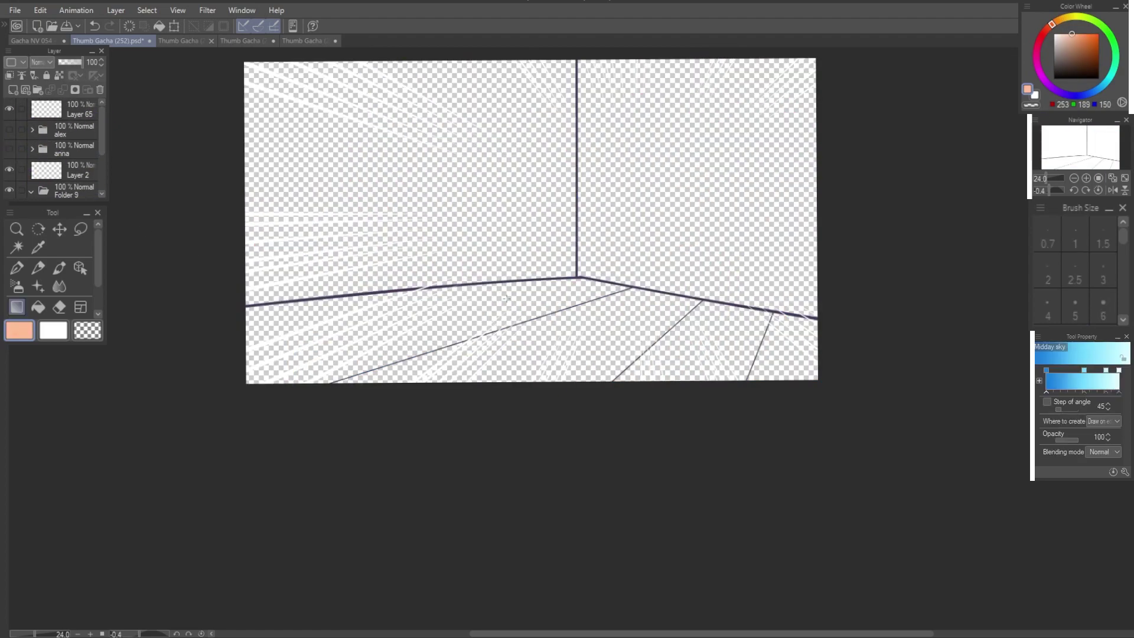
pyautogui.click(502, 312)
pyautogui.hotkey('ctrl', 'z')
# Step: Move Layer 22 below Layer 21 and bucket-fill the floor areas peach
pyautogui.scroll(-2, 83, 165)
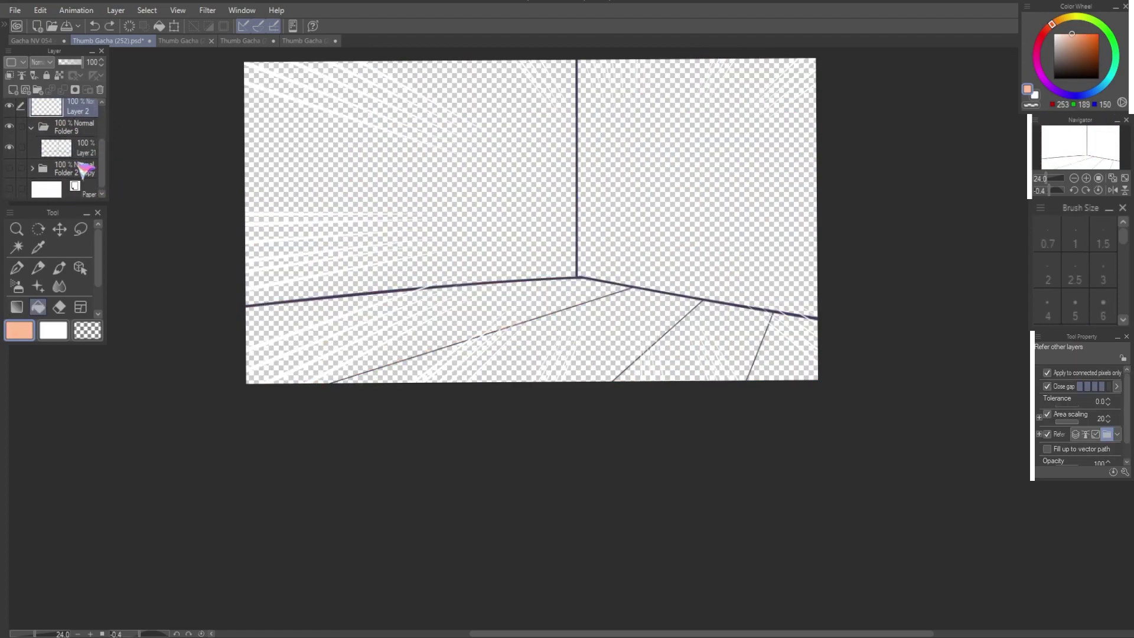
pyautogui.click(70, 154)
pyautogui.moveTo(70, 154); pyautogui.dragTo(62, 178)
pyautogui.moveTo(464, 311); pyautogui.dragTo(759, 382)
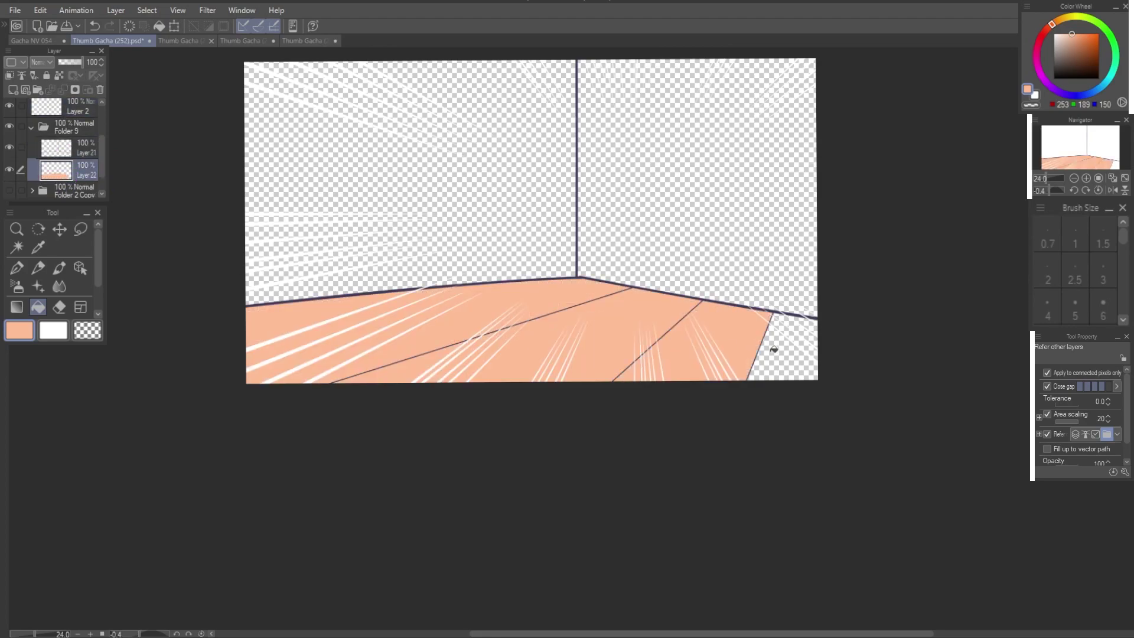
# Step: On a new clipped layer, draw a shadow boundary and fill the right floor strip dark red
pyautogui.click(13, 90)
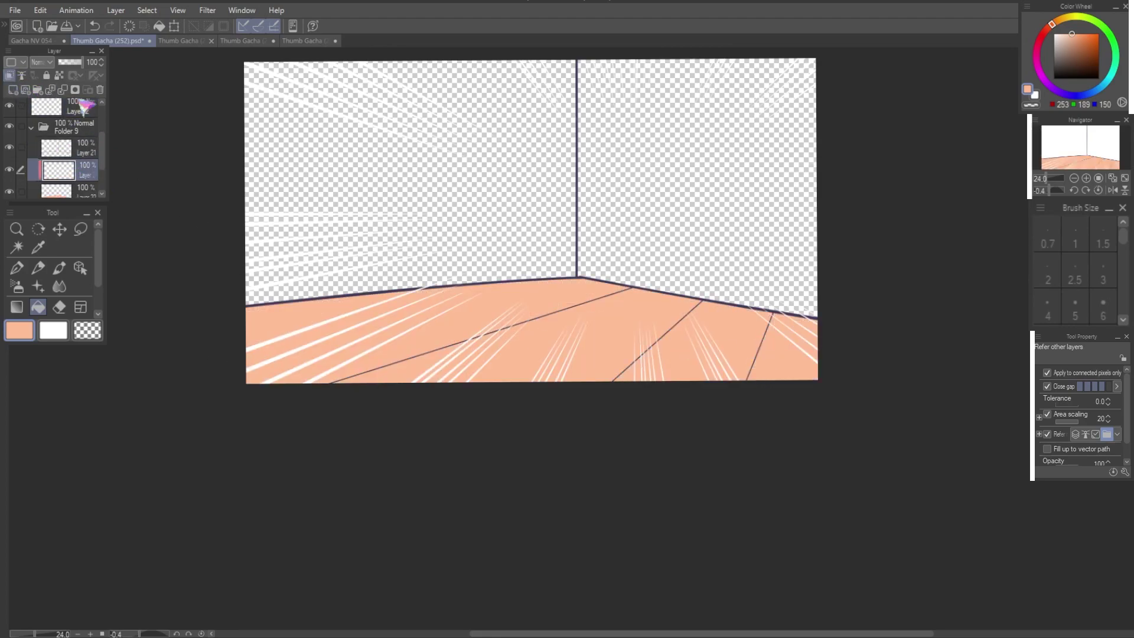
pyautogui.click(1079, 49)
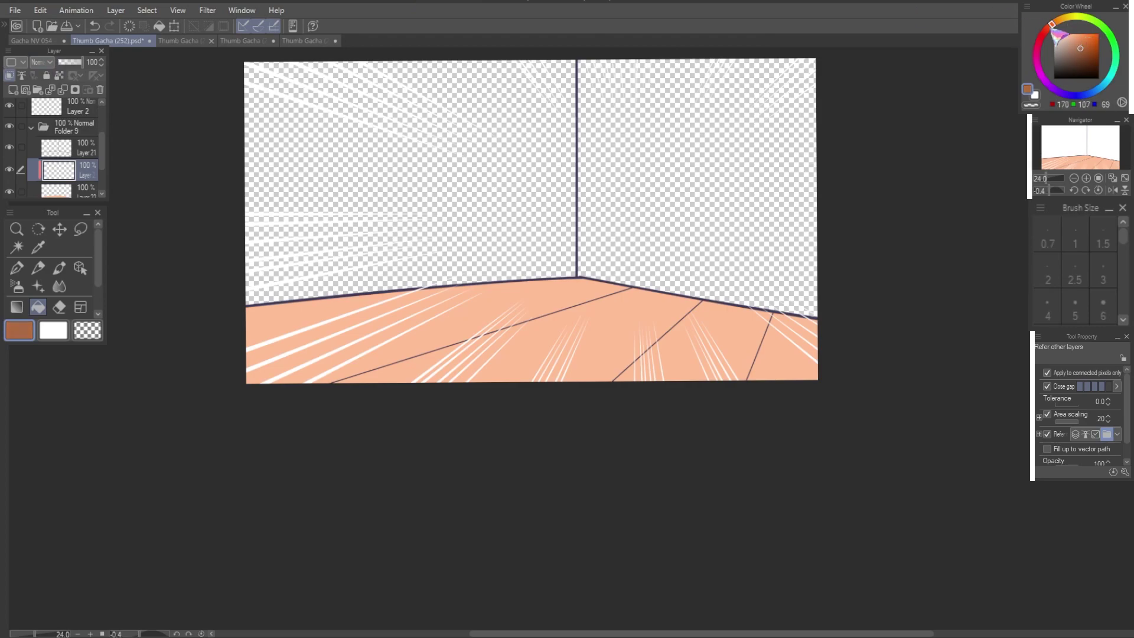
pyautogui.click(1045, 31)
pyautogui.press('p')
pyautogui.moveTo(569, 278); pyautogui.dragTo(762, 380)
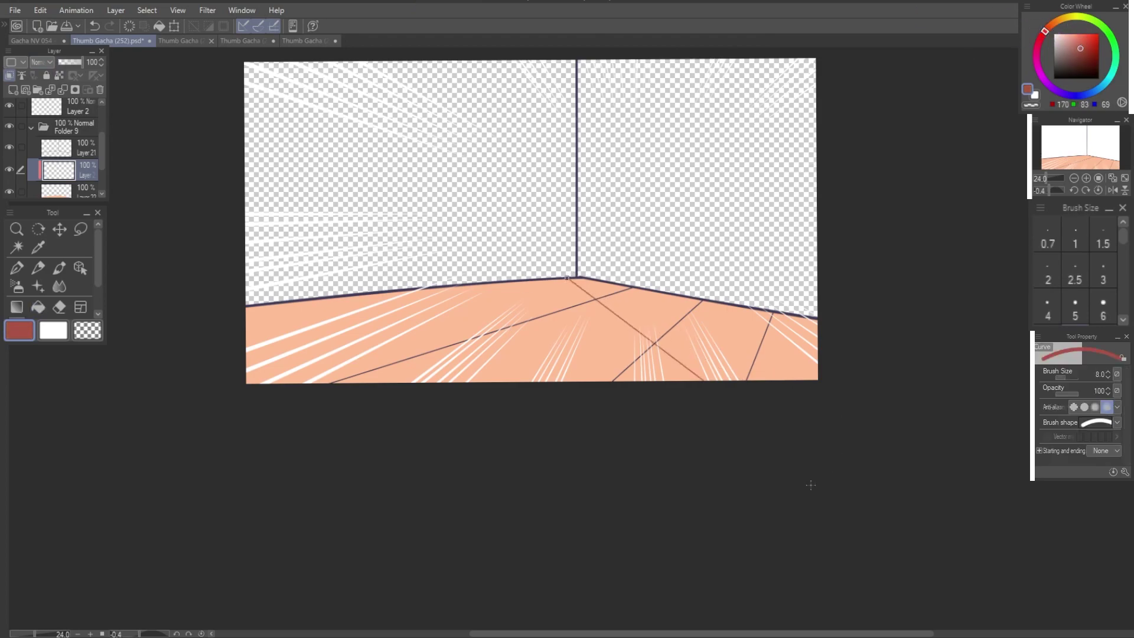
pyautogui.press('g')
pyautogui.click(780, 349)
# Step: Try brighter red, then pale pink, as the fill for the floor shadow areas
pyautogui.click(1084, 39)
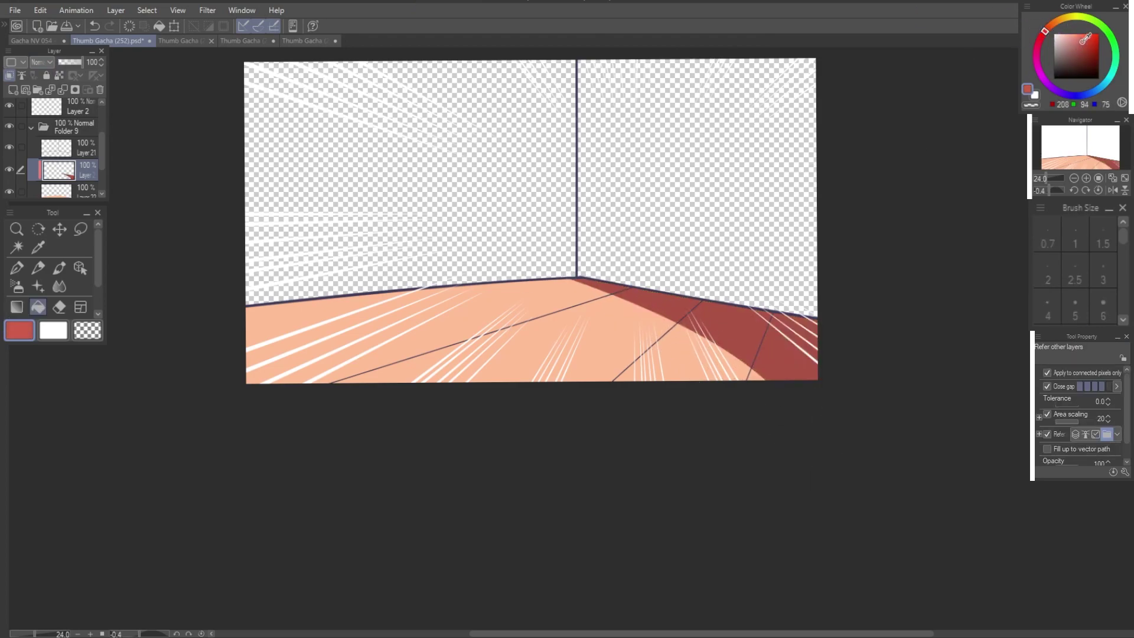
pyautogui.click(771, 357)
pyautogui.click(683, 304)
pyautogui.click(1073, 37)
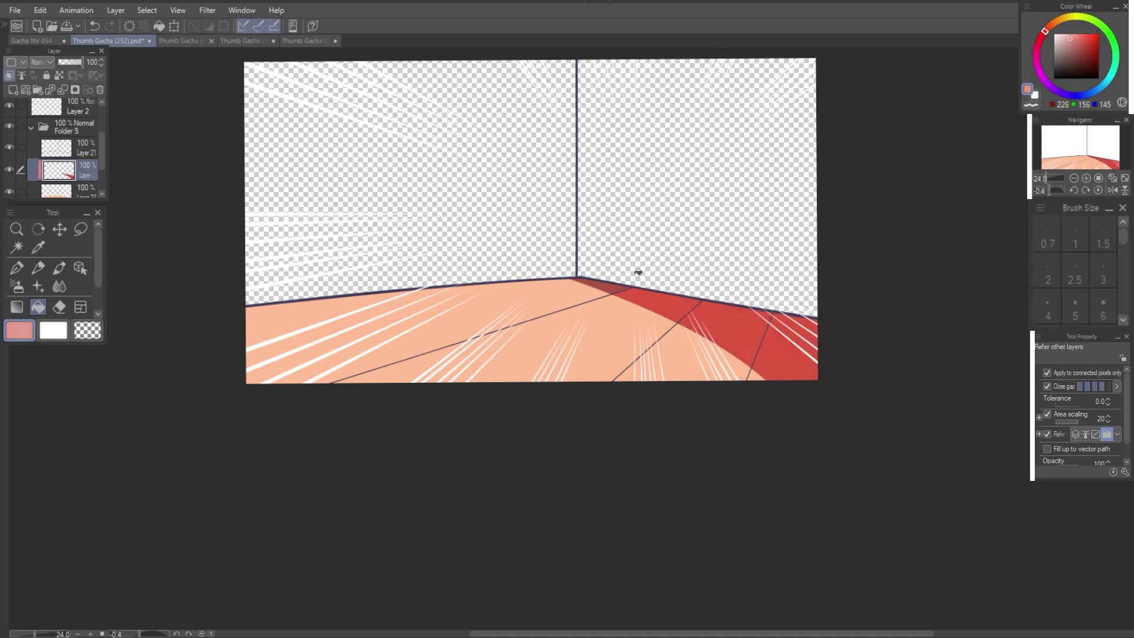
pyautogui.click(614, 284)
pyautogui.click(727, 315)
pyautogui.click(794, 344)
# Step: Refill the shadow areas muted red (204,120,106) and add short shadow edge lines
pyautogui.click(1074, 42)
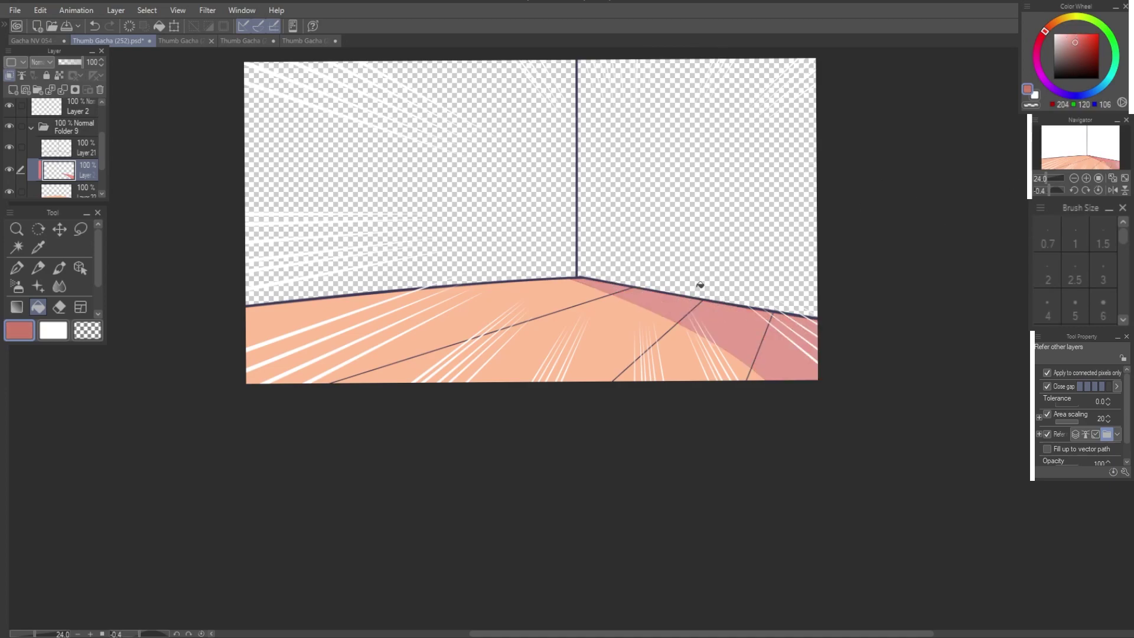
pyautogui.click(617, 283)
pyautogui.click(727, 316)
pyautogui.click(784, 355)
pyautogui.press('p')
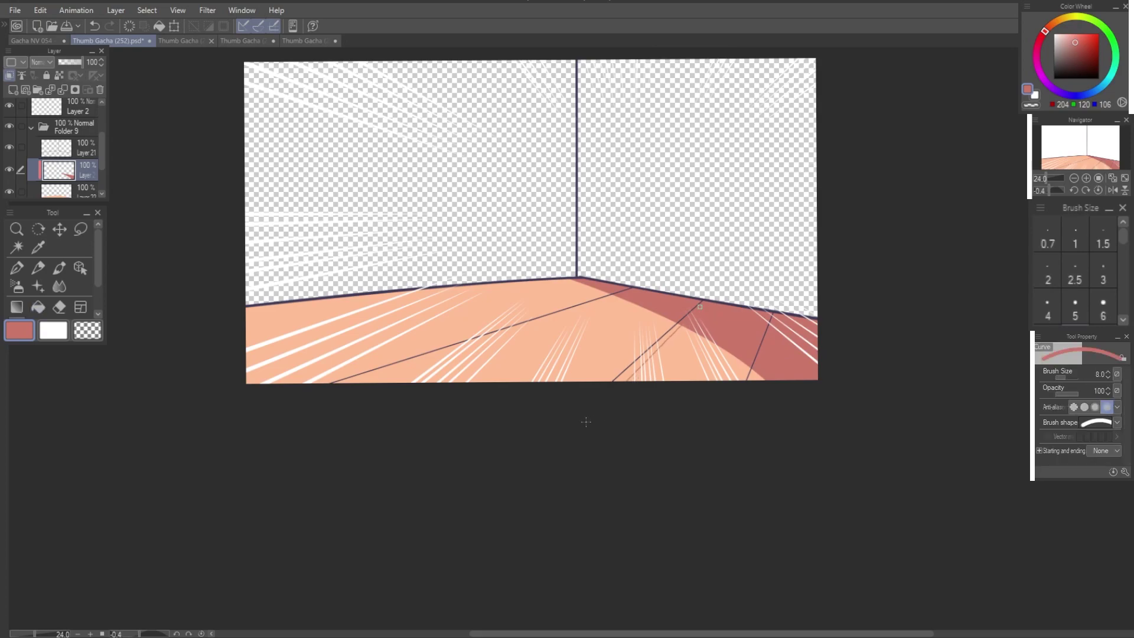
pyautogui.moveTo(699, 307); pyautogui.dragTo(703, 300)
pyautogui.moveTo(619, 294)
pyautogui.mouseDown()
pyautogui.moveTo(330, 390)
pyautogui.moveTo(624, 294)
pyautogui.mouseUp()
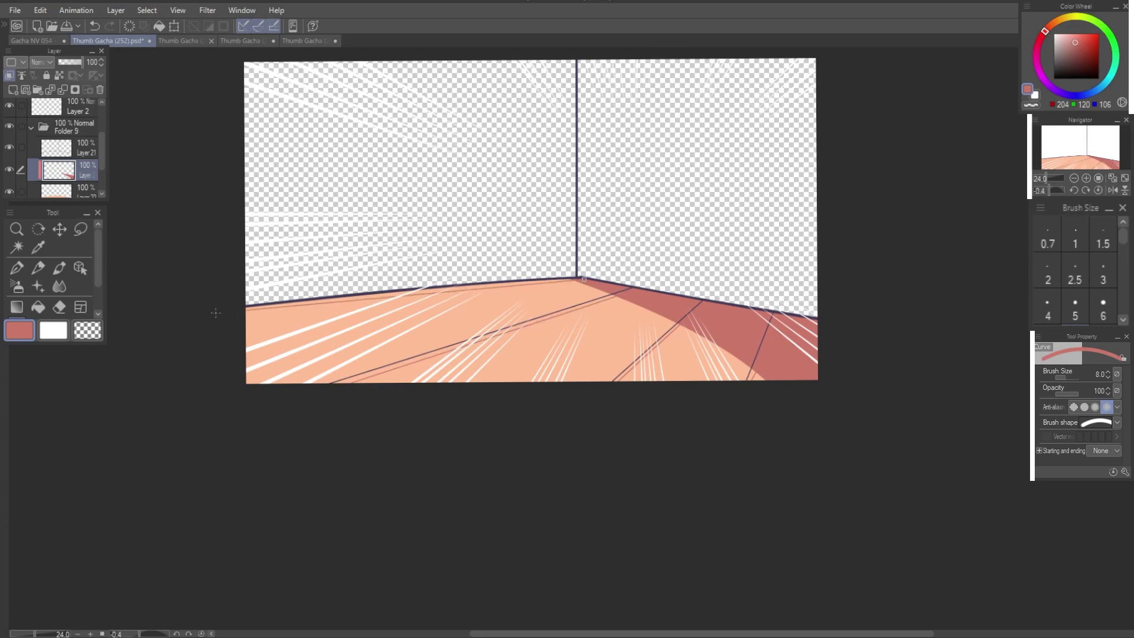
# Step: Fill three floor shadow strips darker and airbrush a soft tint over the right floor
pyautogui.press('g')
pyautogui.click(344, 298)
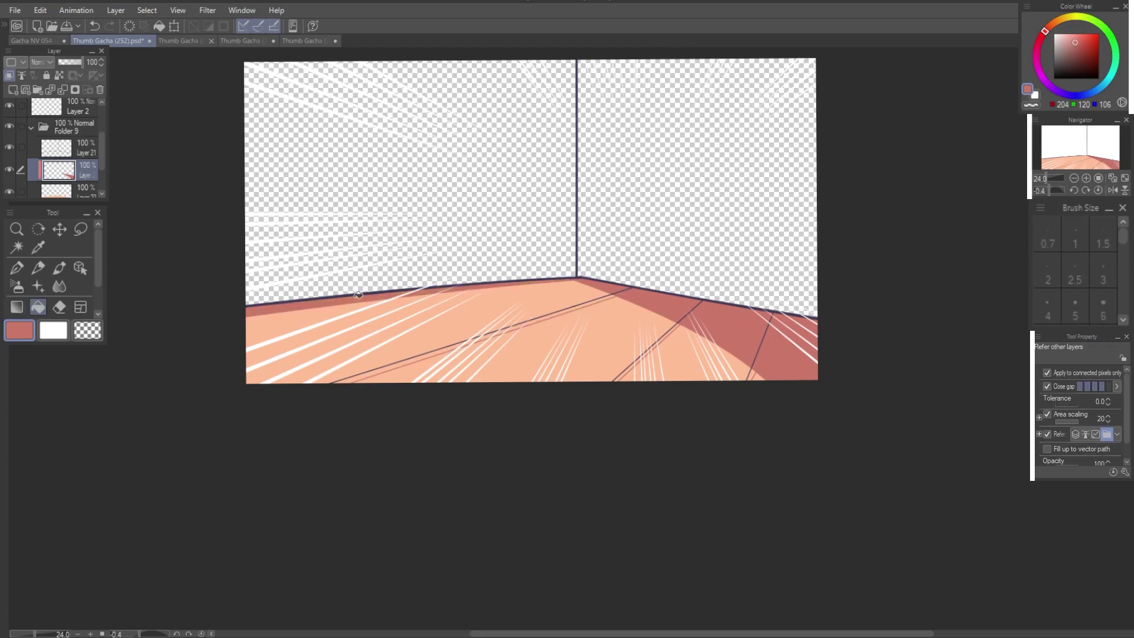
pyautogui.scroll(2, 456, 332)
pyautogui.click(505, 348)
pyautogui.click(678, 319)
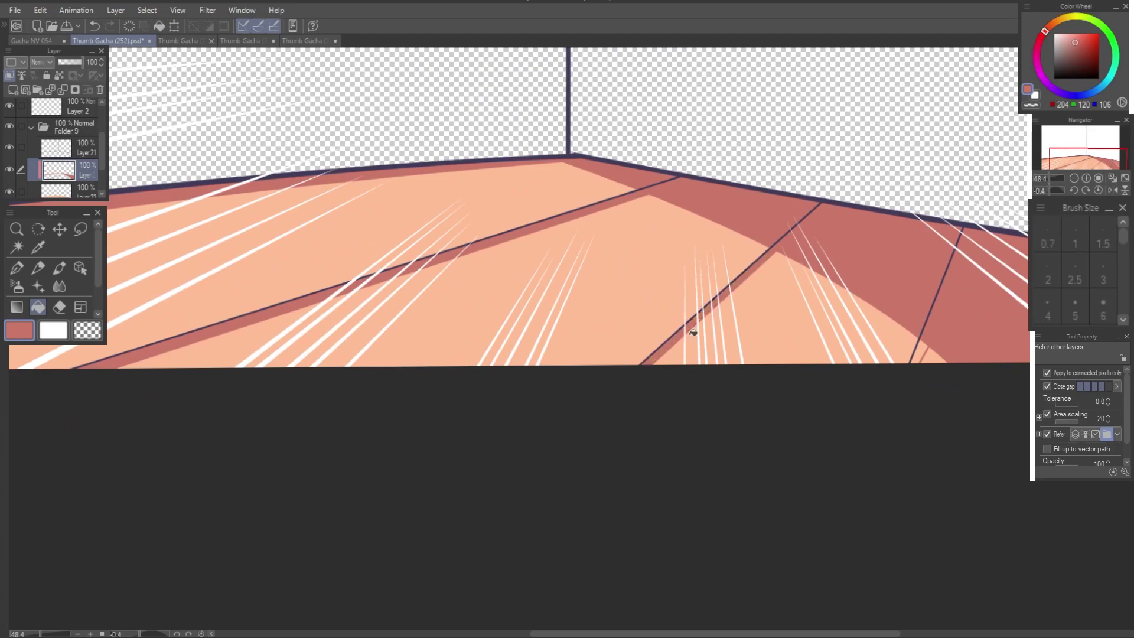
pyautogui.scroll(-3, 919, 345)
pyautogui.press('b')
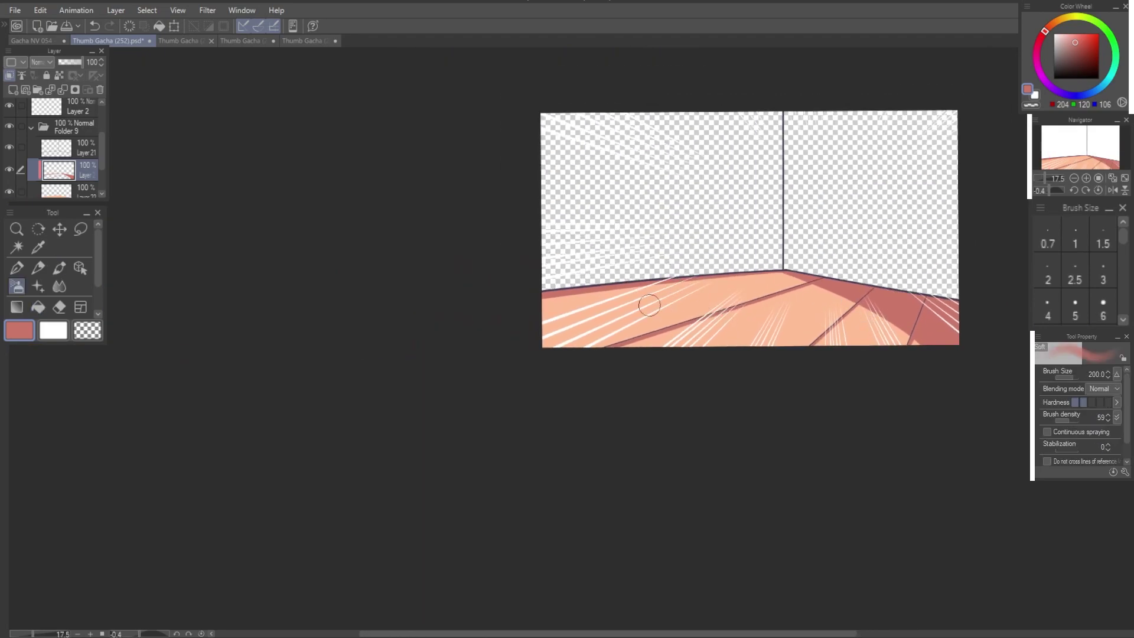
pyautogui.moveTo(838, 322); pyautogui.dragTo(926, 347)
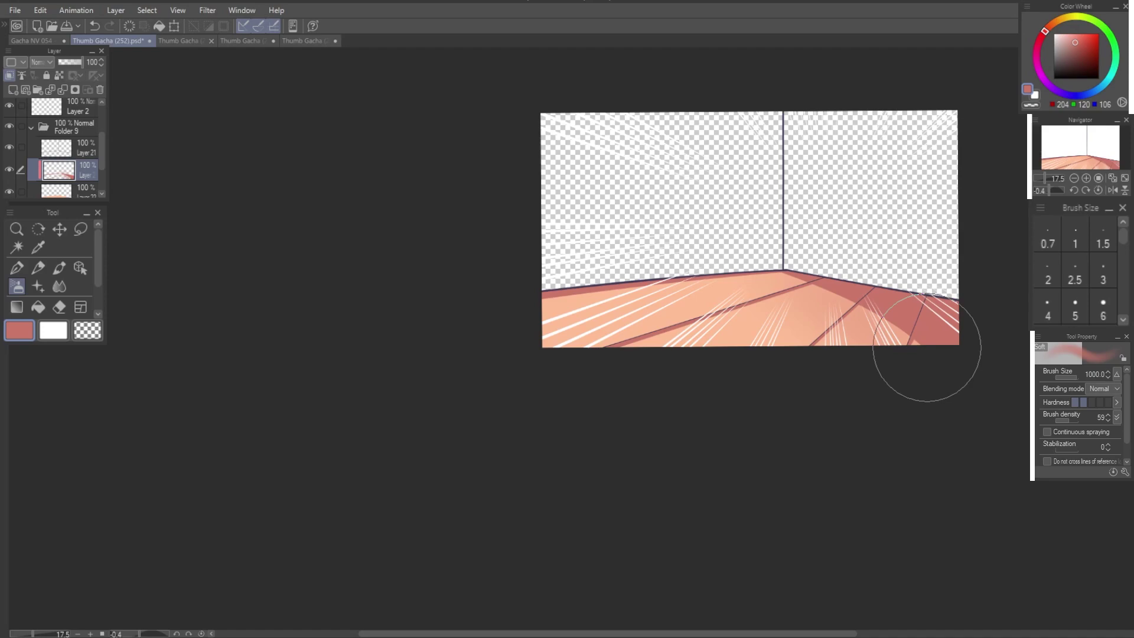
# Step: Add a clipped Overlay layer and airbrush a soft light-pink glow across the floor
pyautogui.keyDown('alt'); pyautogui.click(714, 295); pyautogui.keyUp('alt')
pyautogui.hotkey('ctrl', 'shift', 'n')
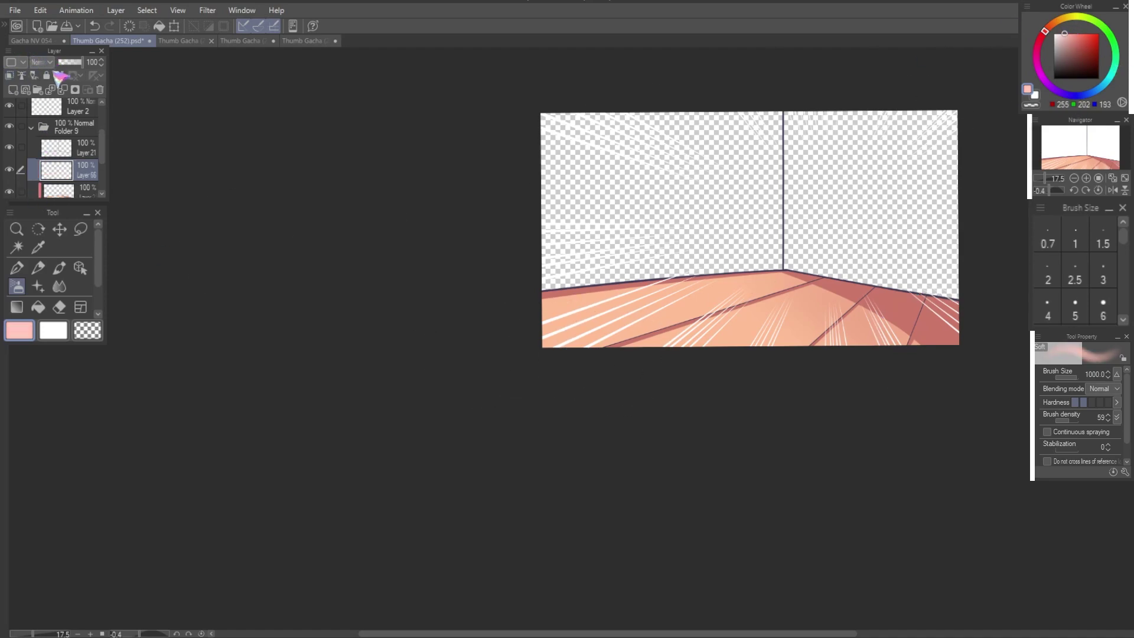
pyautogui.click(9, 75)
pyautogui.click(41, 62)
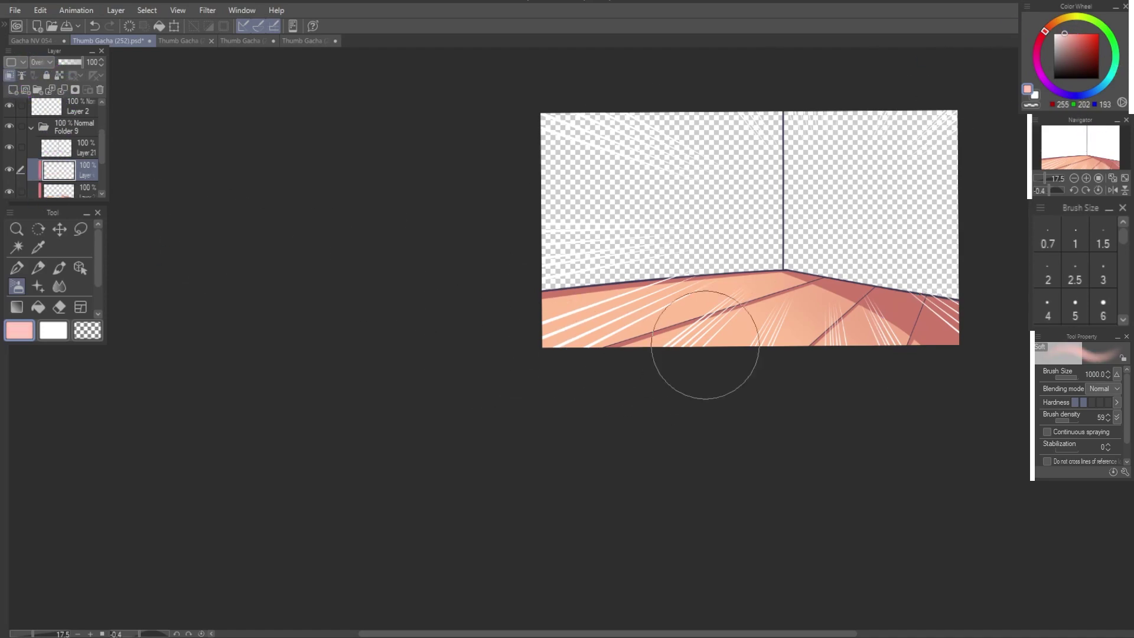
pyautogui.scroll(2, 42, 62)
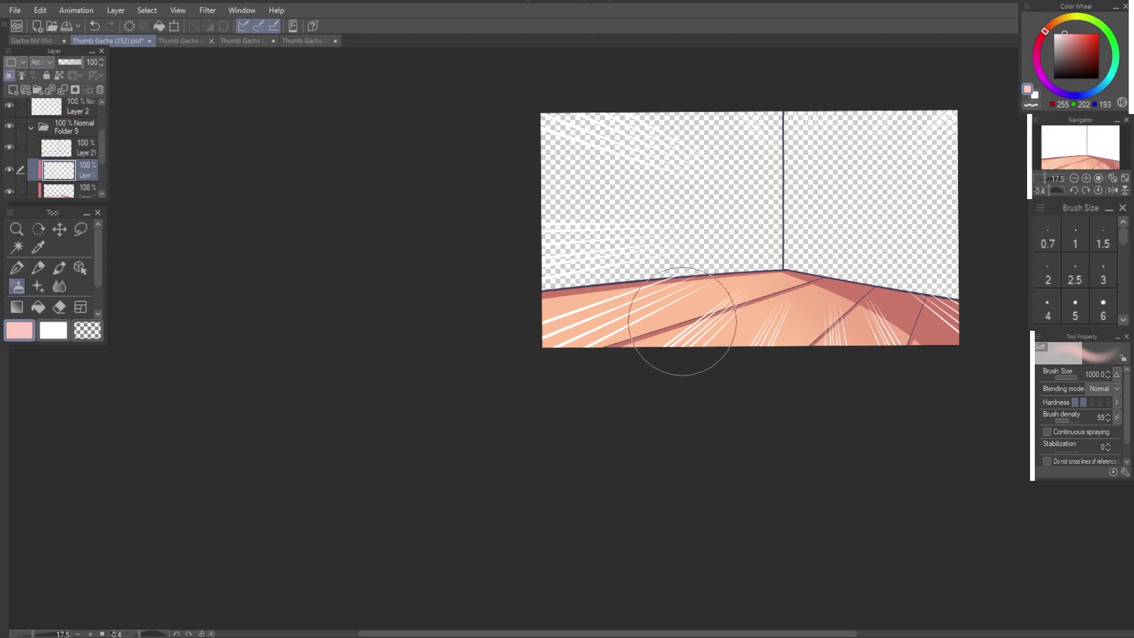
pyautogui.moveTo(682, 322); pyautogui.dragTo(759, 324)
pyautogui.hotkey('ctrl', 'z')
pyautogui.moveTo(688, 342)
pyautogui.mouseDown()
pyautogui.moveTo(757, 366)
pyautogui.moveTo(824, 362)
pyautogui.moveTo(776, 375)
pyautogui.mouseUp()
# Step: Confirm the speed-line layer move, lower its opacity to 69%, and add a new layer
pyautogui.hotkey('ctrl', 't')
pyautogui.press('Return')
pyautogui.moveTo(83, 62); pyautogui.dragTo(80, 72)
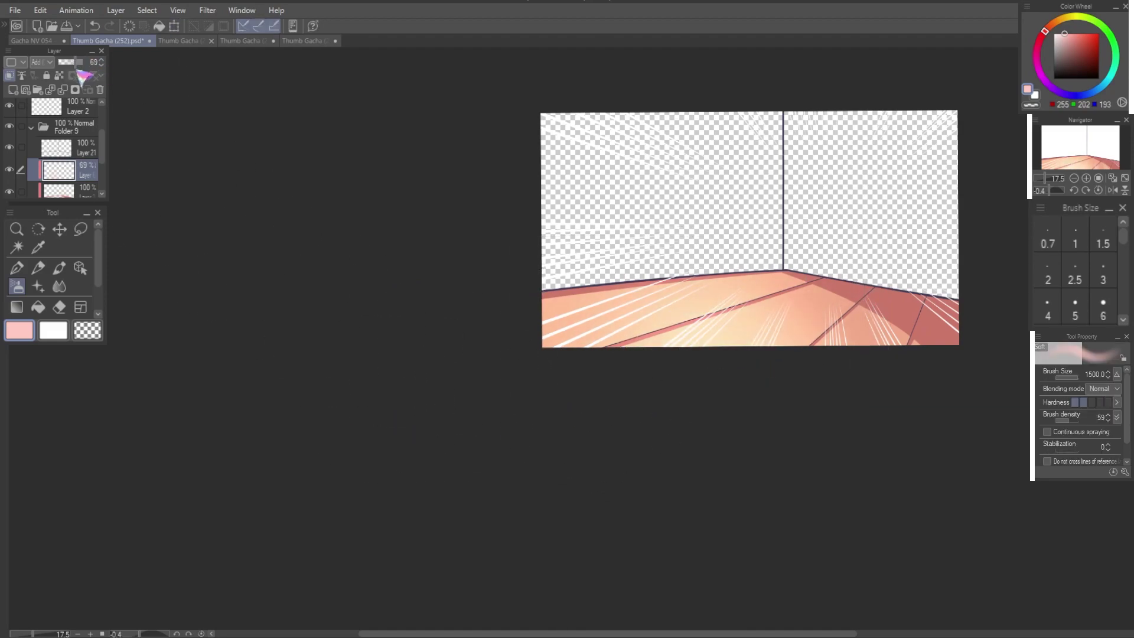
pyautogui.click(13, 90)
pyautogui.press('g')
pyautogui.press('g')
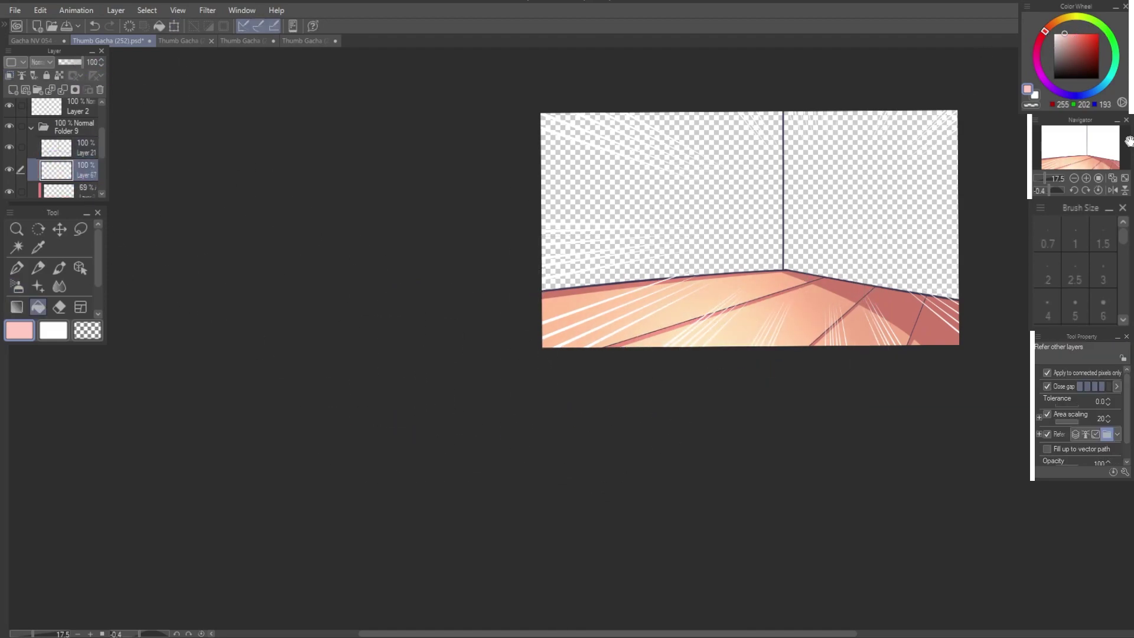
pyautogui.click(1109, 79)
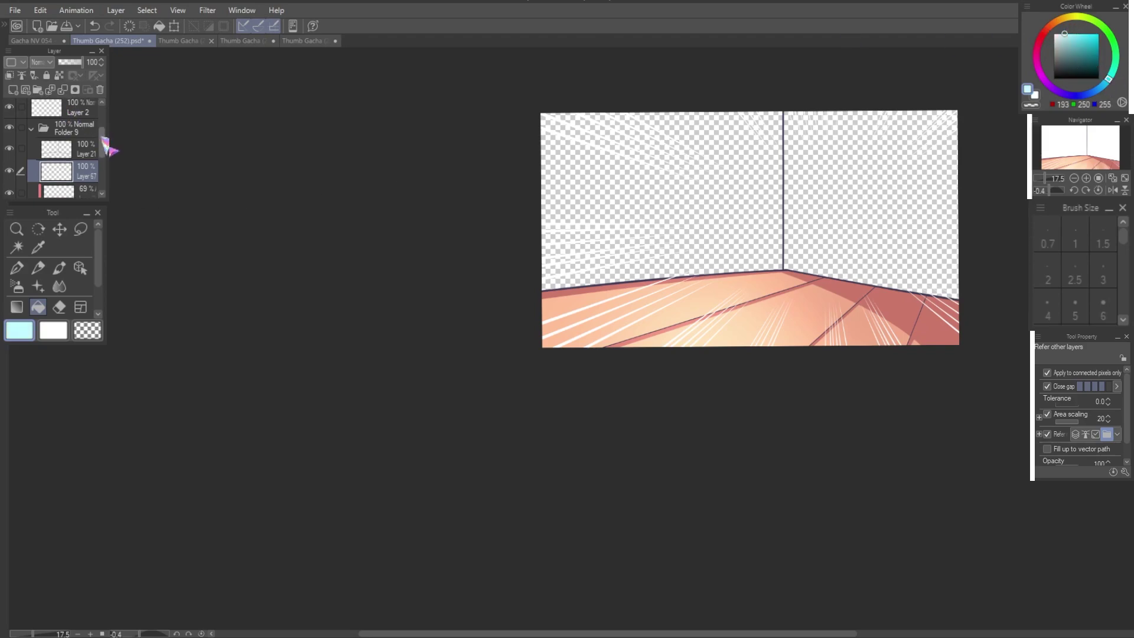
pyautogui.scroll(3, 102, 144)
pyautogui.scroll(-3, 104, 141)
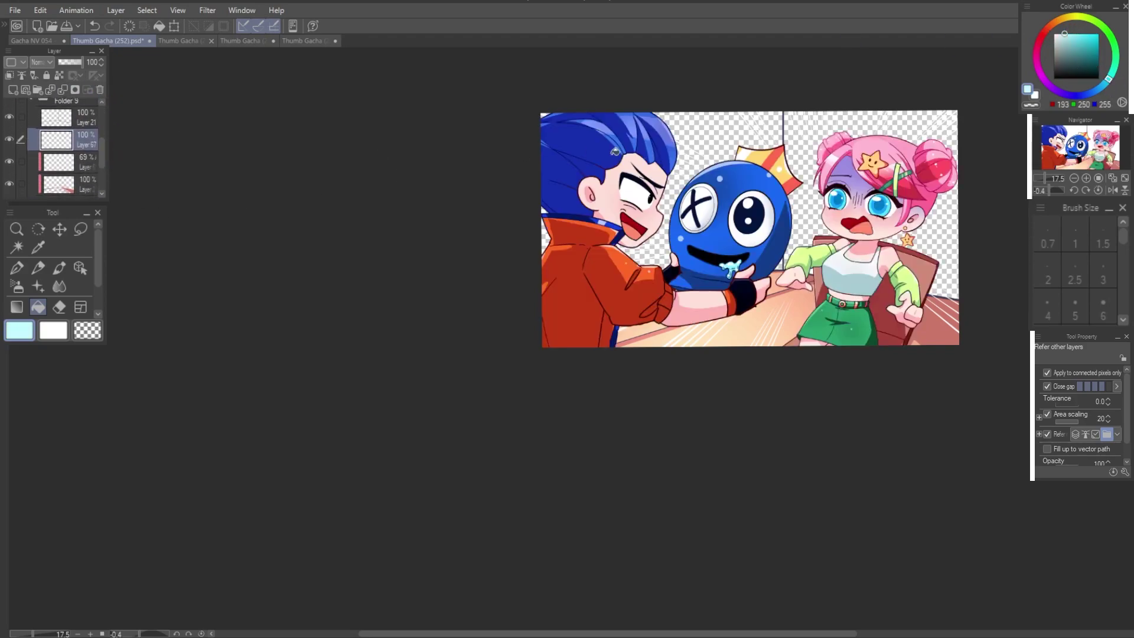
pyautogui.click(1072, 17)
pyautogui.click(762, 139)
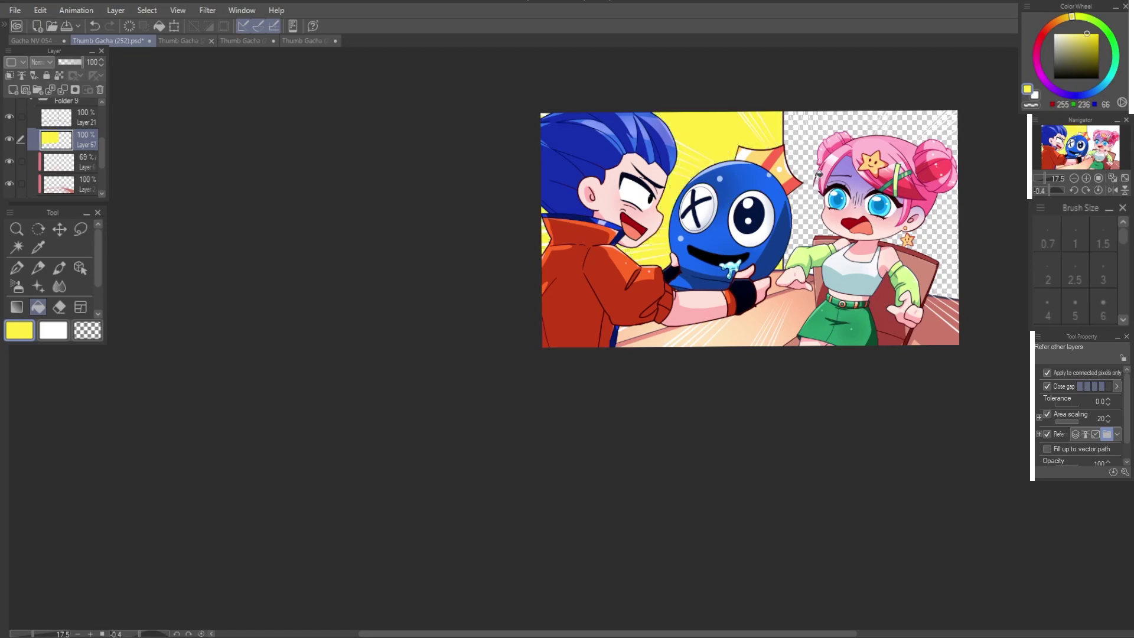
pyautogui.click(813, 218)
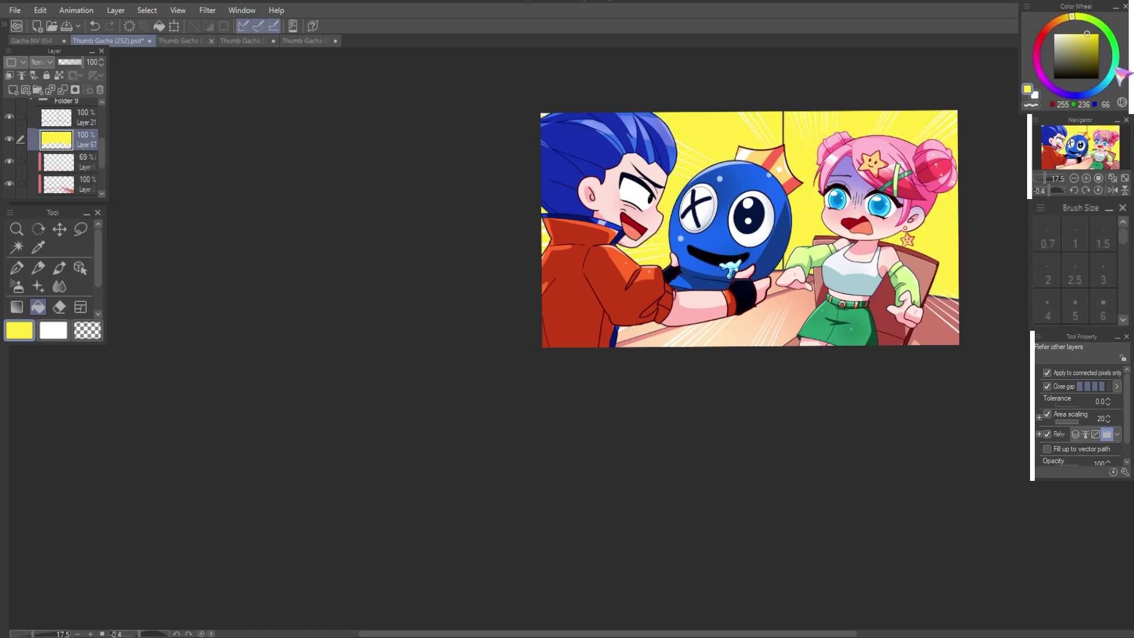
pyautogui.click(1093, 24)
pyautogui.click(745, 160)
pyautogui.hotkey('ctrl', 'z')
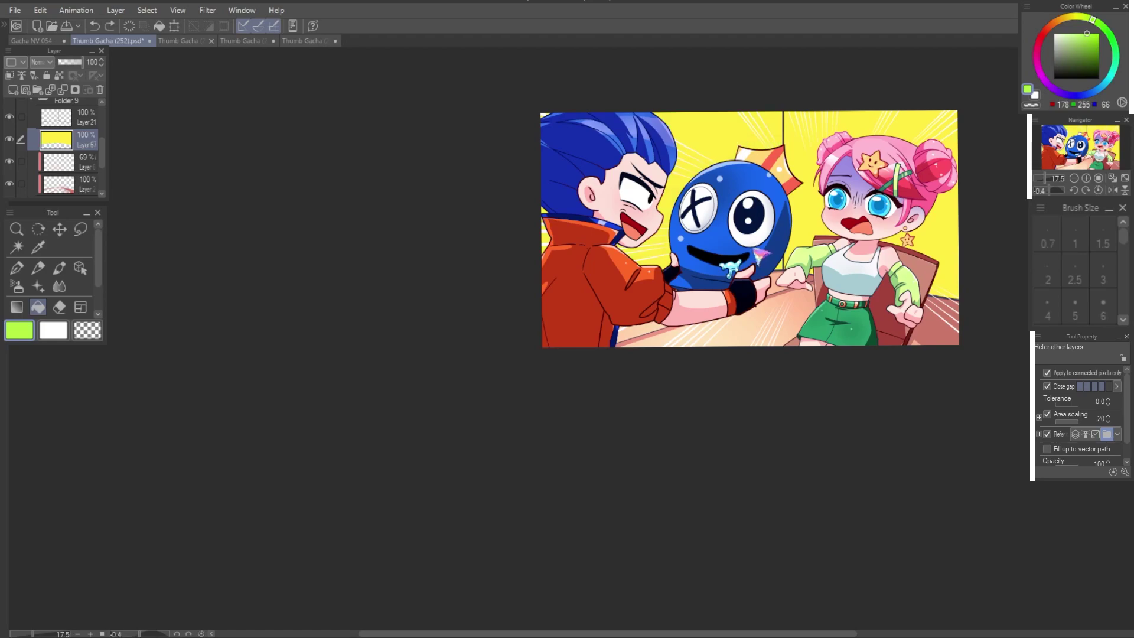
pyautogui.hotkey('ctrl', 'z')
pyautogui.hotkey('ctrl', 'z')
pyautogui.hotkey('ctrl', 'z')
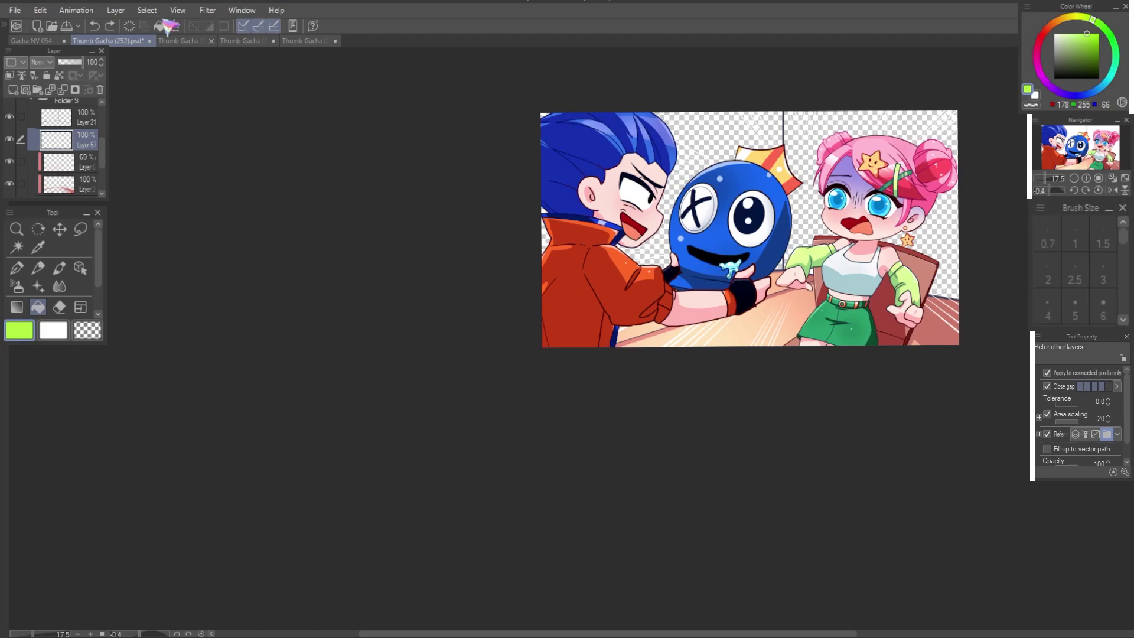
# Step: Fill both background wall areas behind the characters pale grey
pyautogui.click(1057, 47)
pyautogui.click(837, 122)
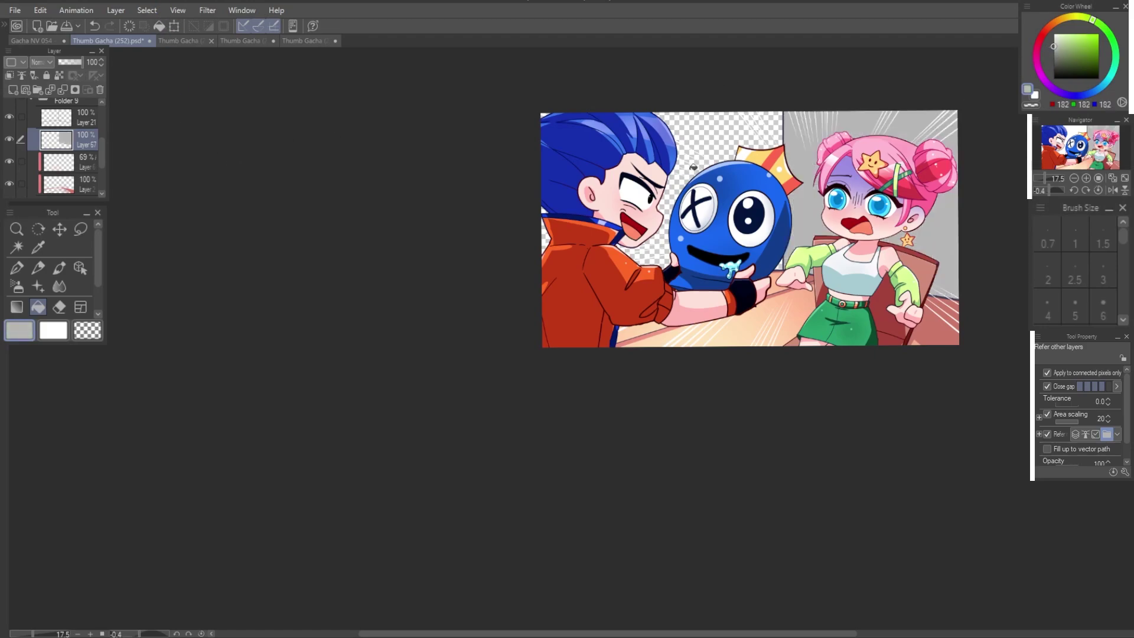
pyautogui.click(691, 152)
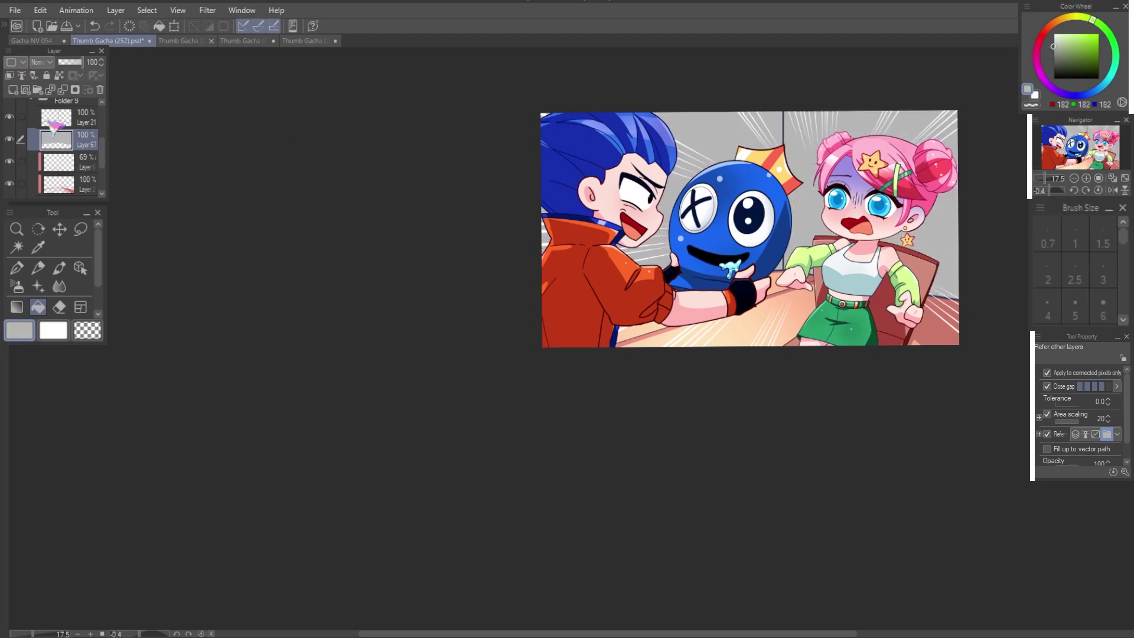
# Step: Try darker grey wall sections on a clipped layer split by a curve line, then undo them
pyautogui.click(13, 90)
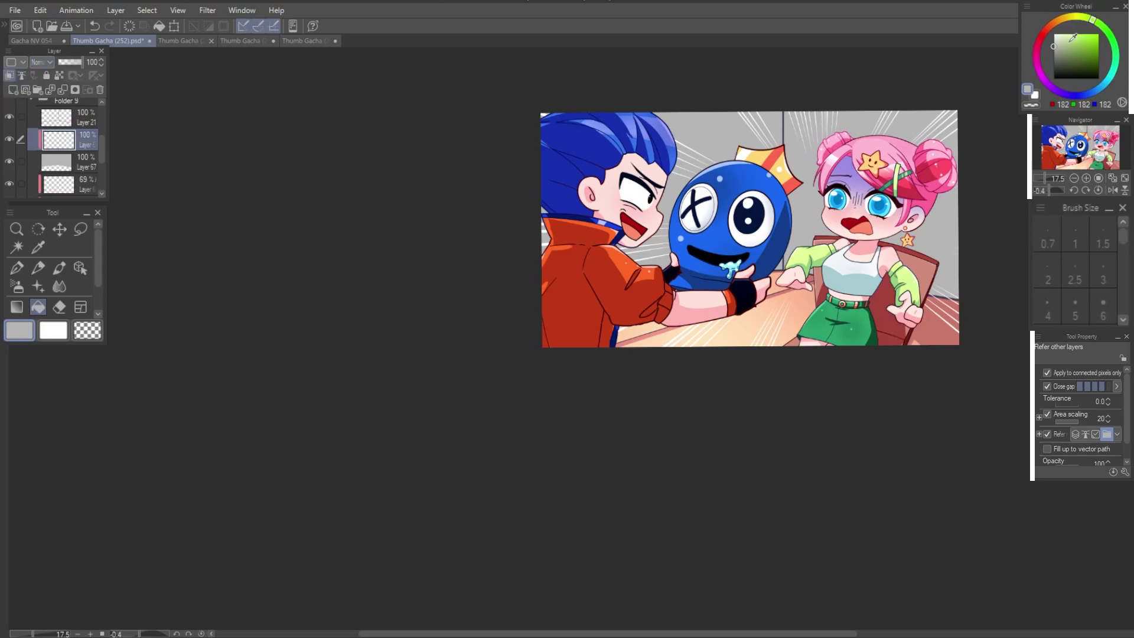
pyautogui.click(1052, 60)
pyautogui.press('u')
pyautogui.moveTo(963, 310); pyautogui.dragTo(506, 172)
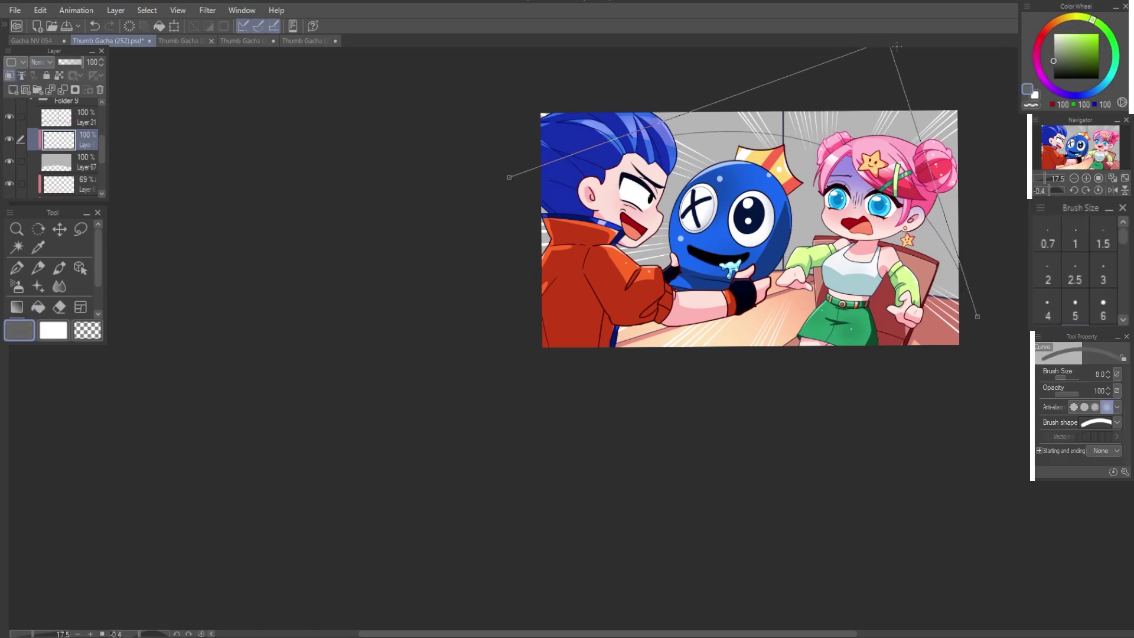
pyautogui.click(898, 46)
pyautogui.press('g')
pyautogui.click(908, 123)
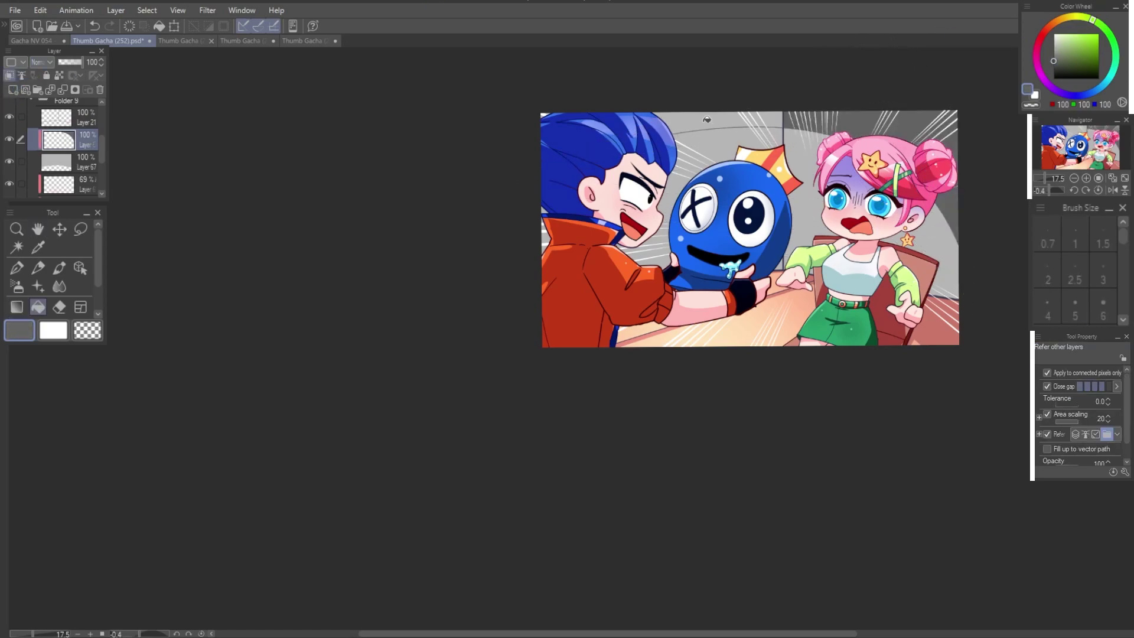
pyautogui.click(709, 119)
pyautogui.hotkey('ctrl', 'z')
pyautogui.hotkey('ctrl', 'z')
pyautogui.hotkey('ctrl', 'z')
pyautogui.hotkey('ctrl', 'z')
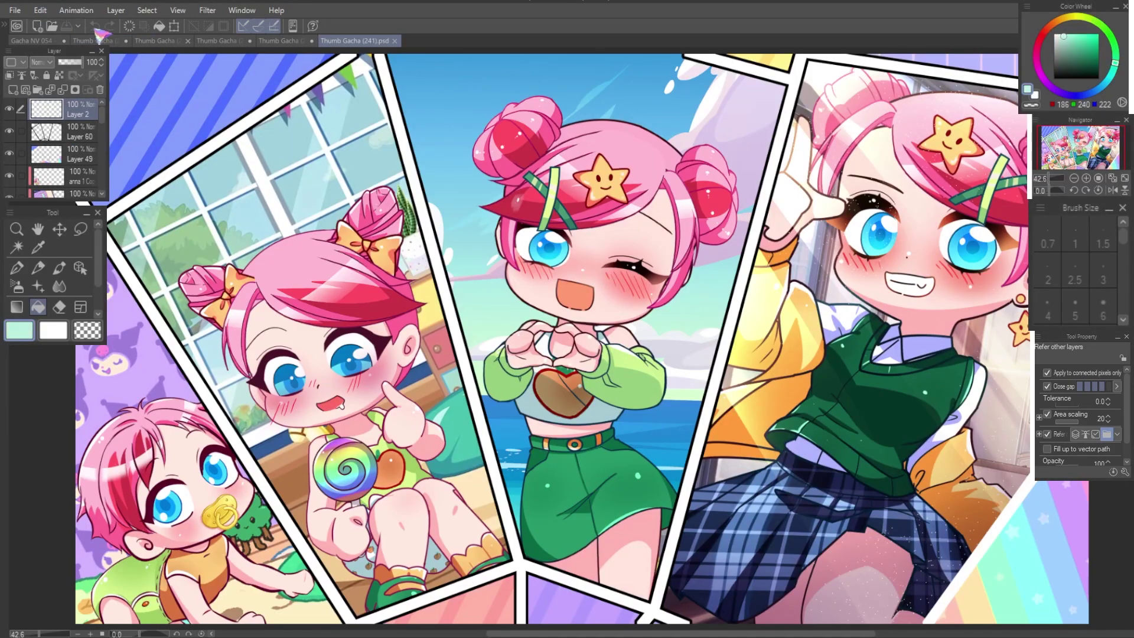
# Step: In Thumb Gacha (252), fill the left and right background areas mint
pyautogui.click(97, 40)
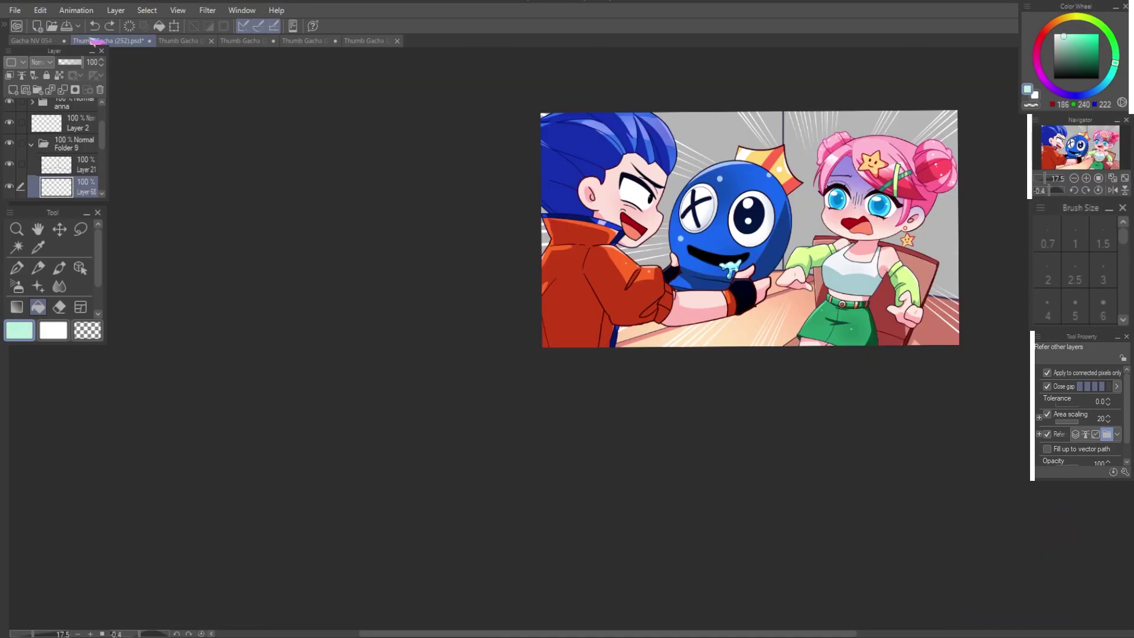
pyautogui.click(813, 116)
pyautogui.click(649, 127)
# Step: In Thumb Gacha (241), hide the baby layer, select room background Layer 55 and shift it
pyautogui.click(357, 42)
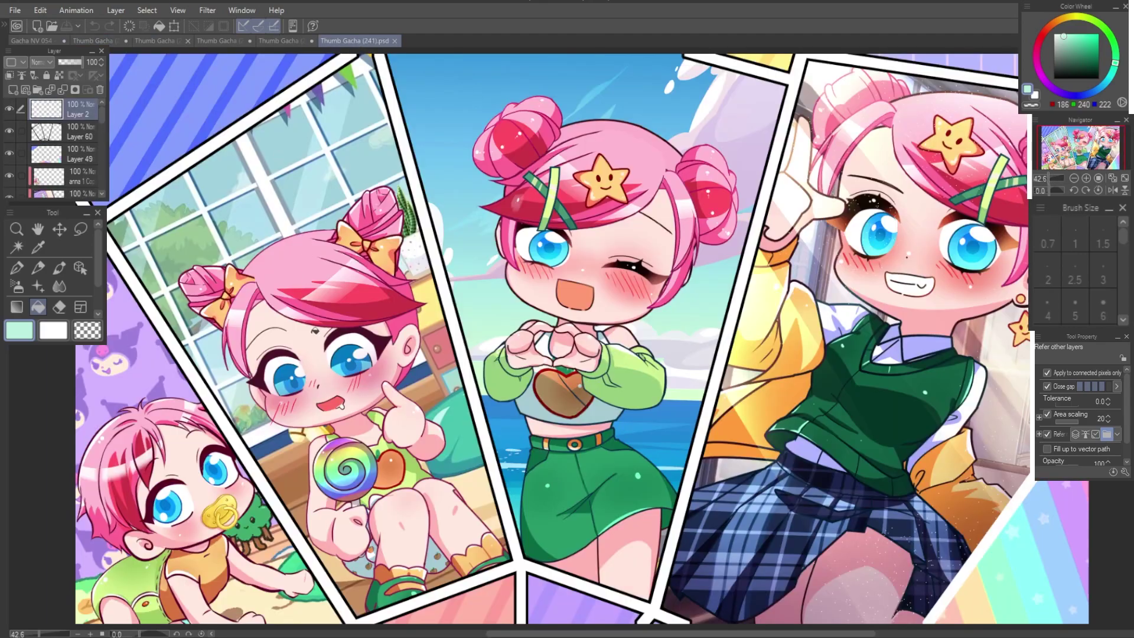
pyautogui.press('o')
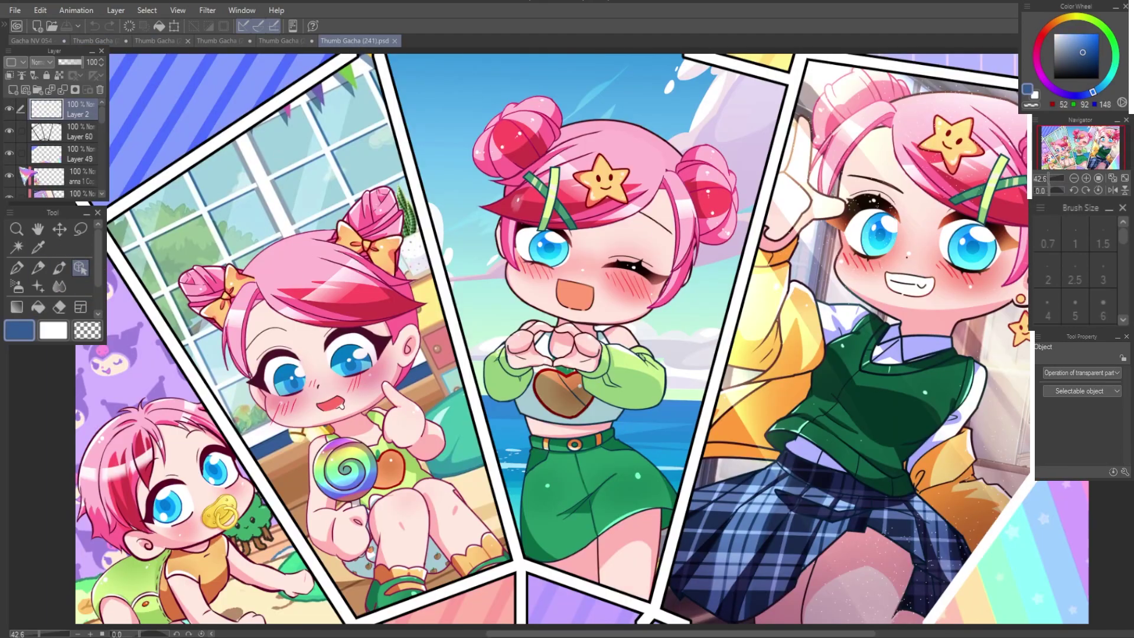
pyautogui.scroll(-3, 53, 148)
pyautogui.click(9, 120)
pyautogui.click(65, 186)
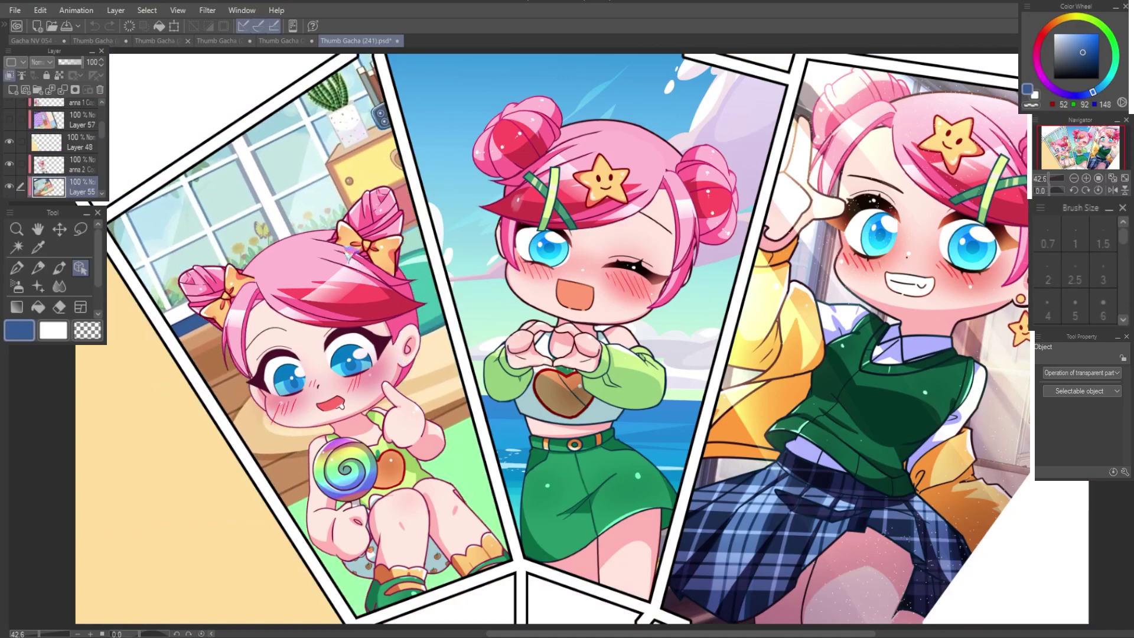
pyautogui.moveTo(348, 253); pyautogui.dragTo(309, 206)
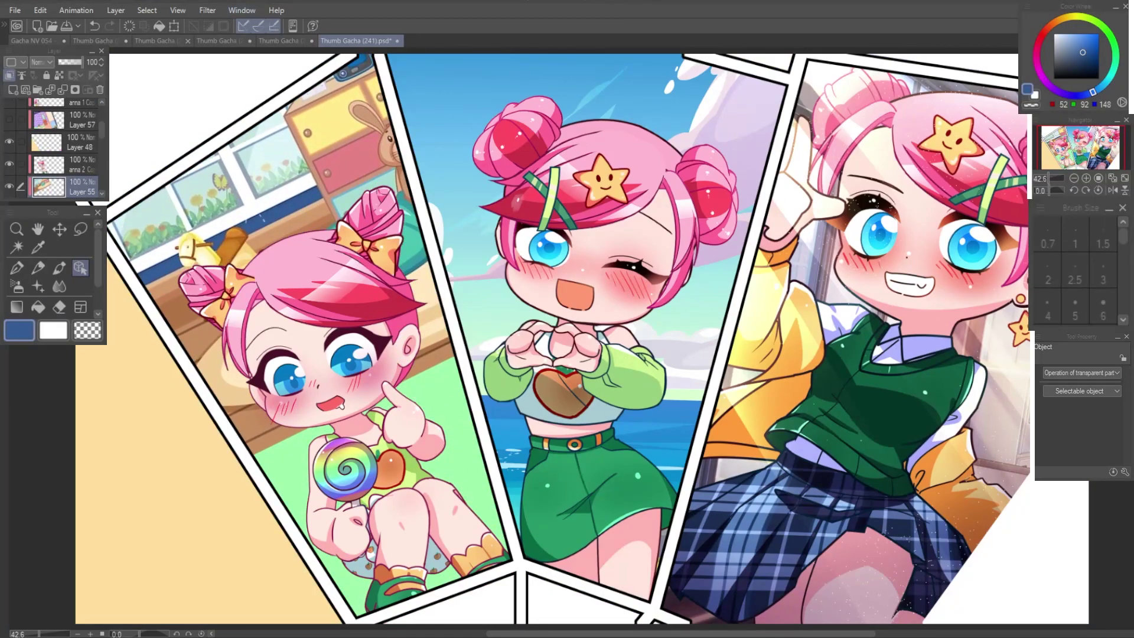
# Step: Back in Thumb Gacha (252), undo two changes and paste the room background as a new layer
pyautogui.click(104, 40)
pyautogui.hotkey('ctrl', 'z')
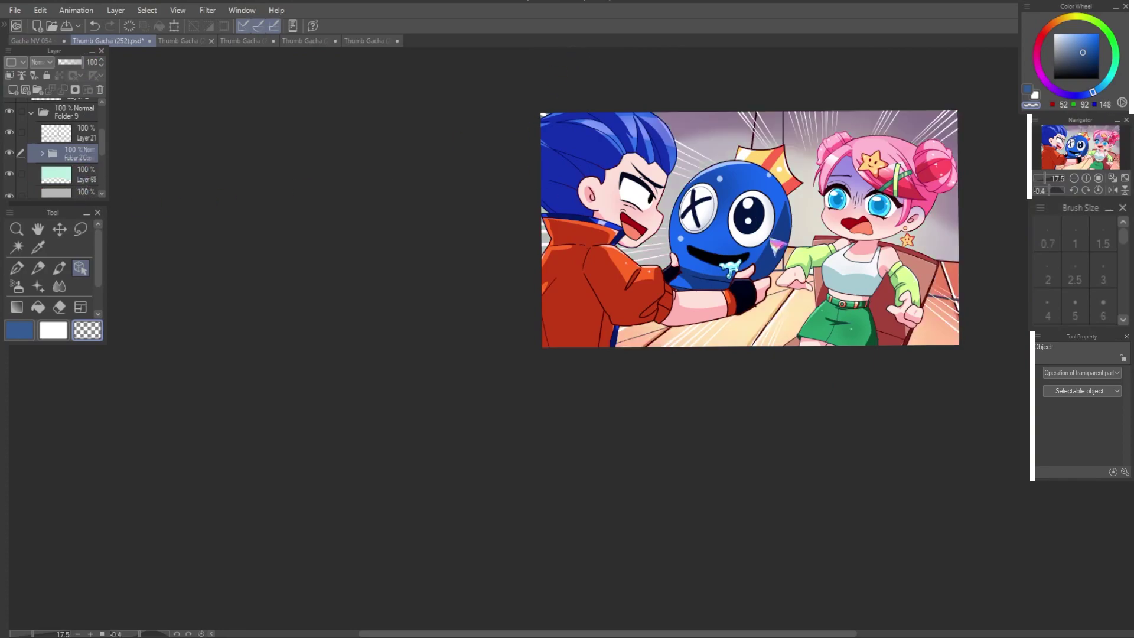
pyautogui.hotkey('ctrl', 'z')
pyautogui.click(180, 41)
pyautogui.click(360, 41)
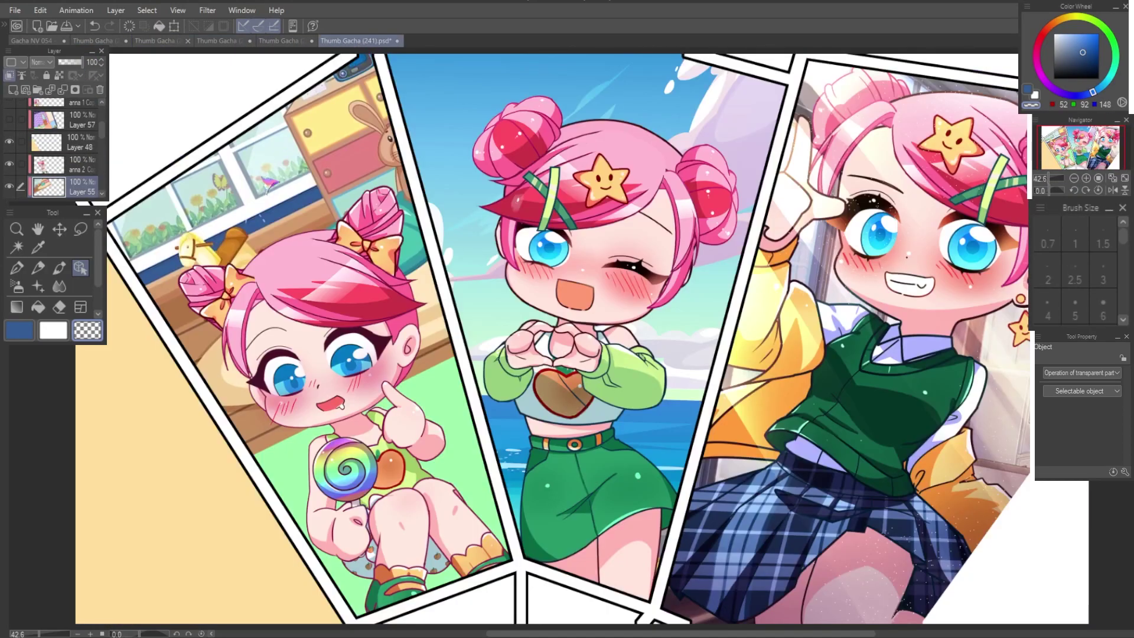
pyautogui.click(83, 41)
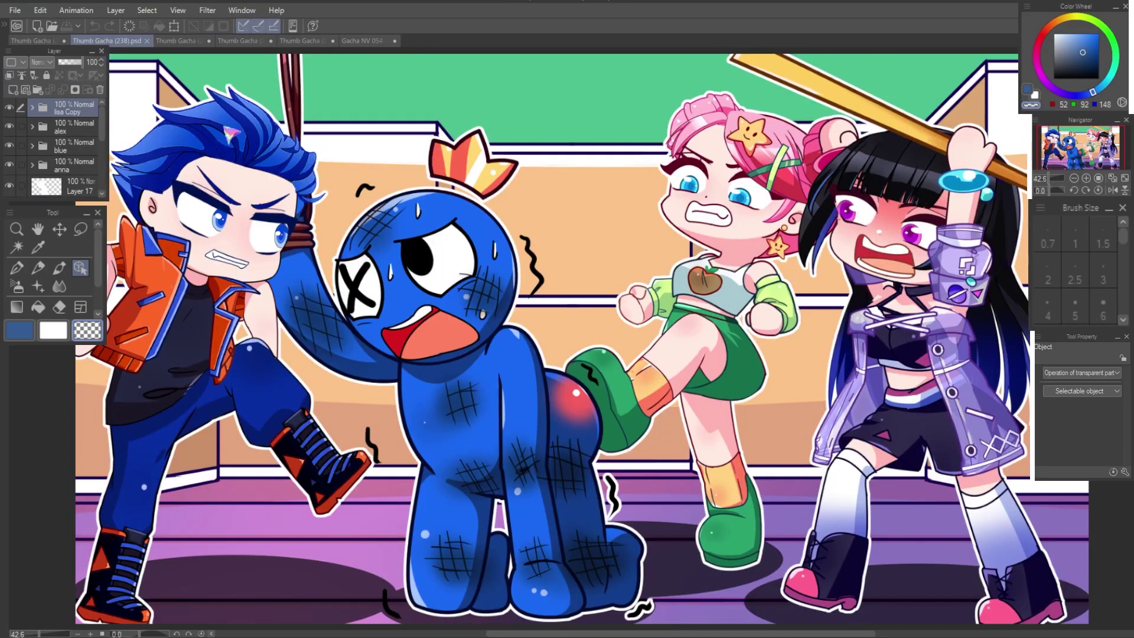
pyautogui.click(180, 40)
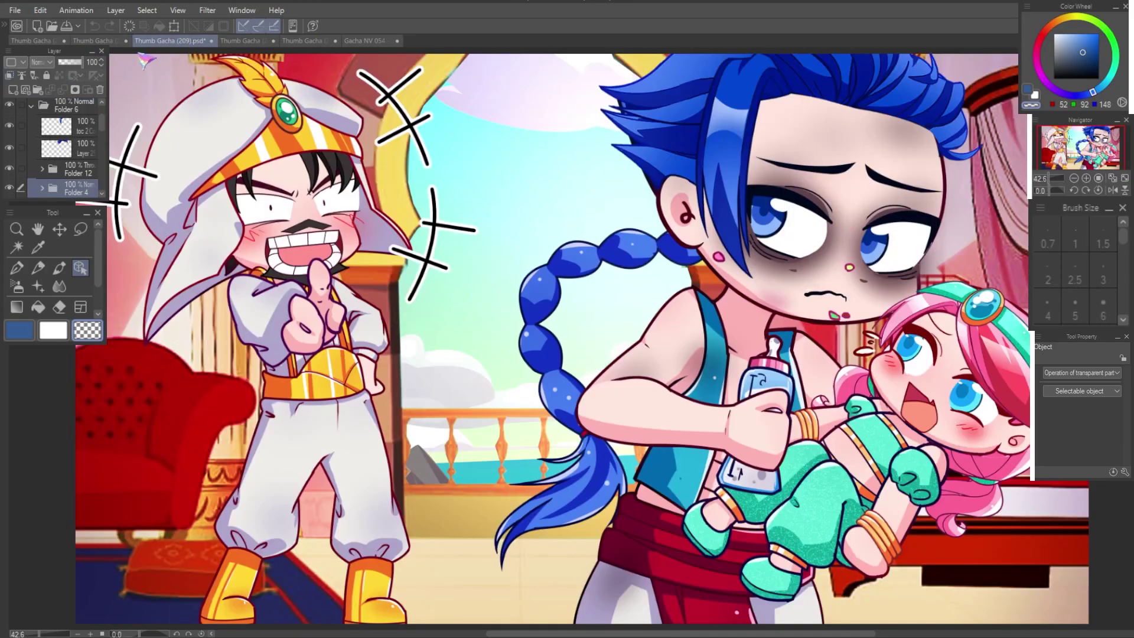
pyautogui.click(51, 41)
pyautogui.hotkey('ctrl', 'v')
# Step: Rotate, reposition and horizontally flip the pasted room background
pyautogui.hotkey('ctrl', 't')
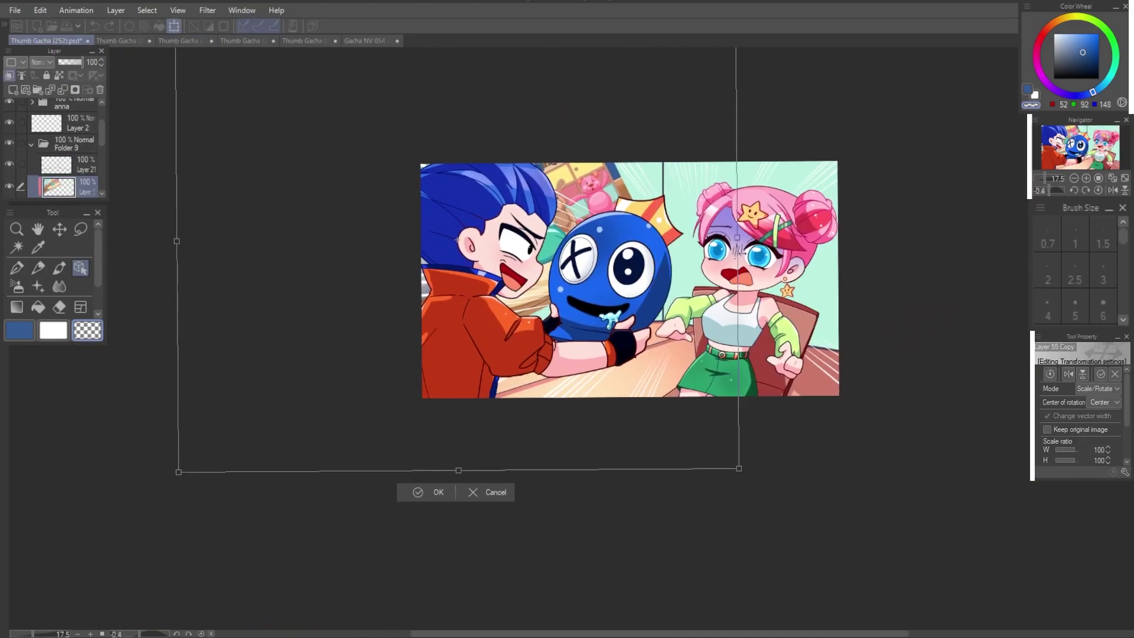
pyautogui.moveTo(868, 269); pyautogui.dragTo(857, 437)
pyautogui.moveTo(583, 340); pyautogui.dragTo(725, 378)
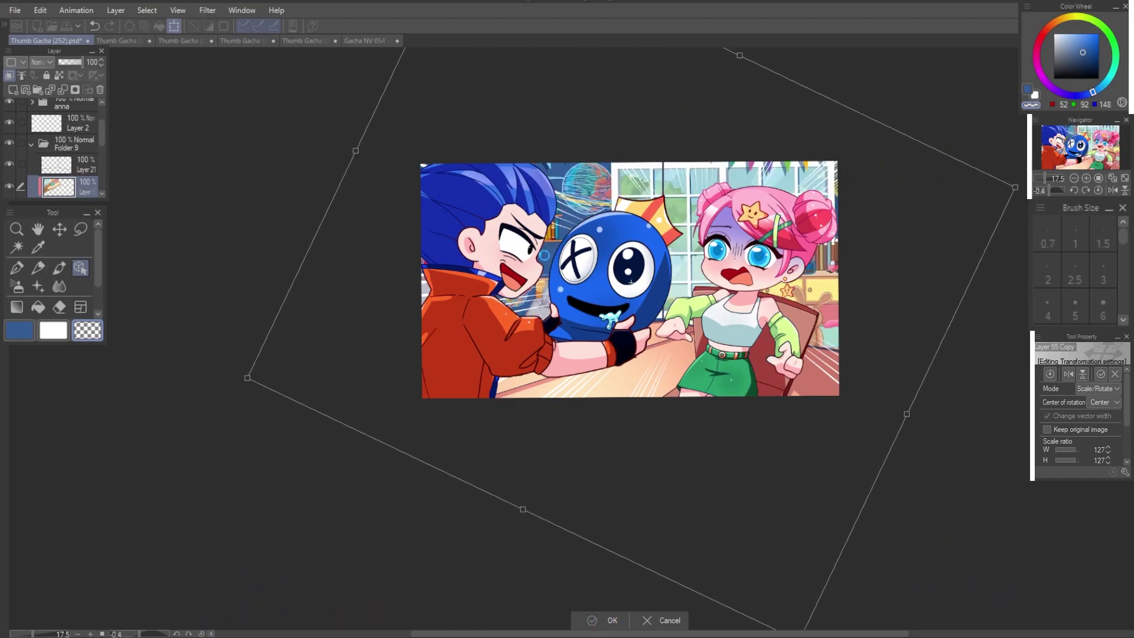
pyautogui.press('Return')
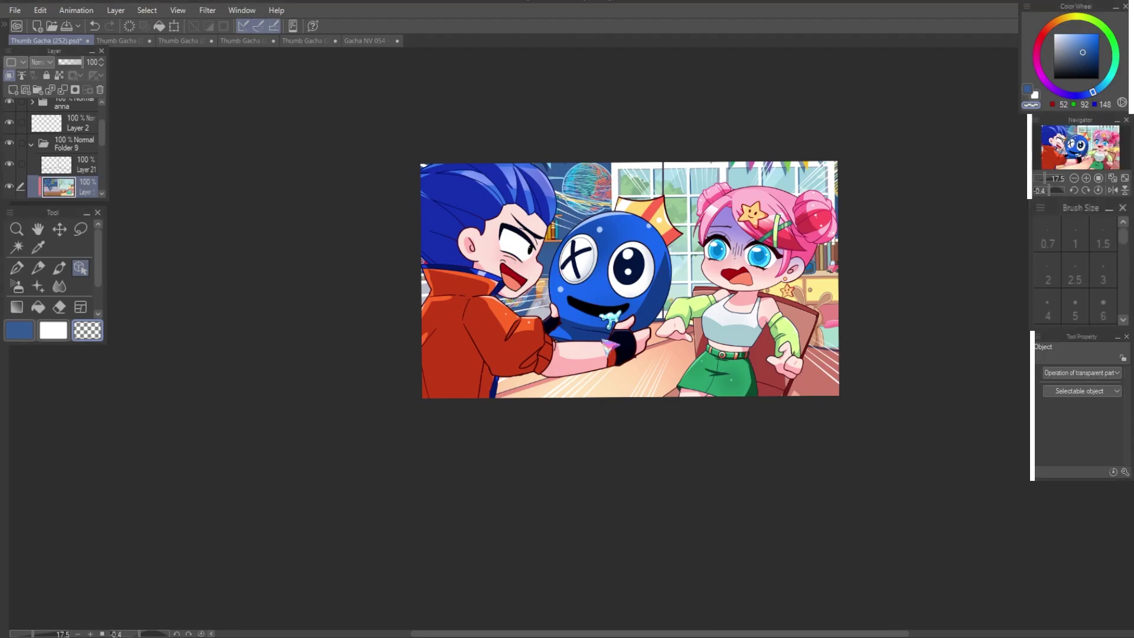
pyautogui.hotkey('ctrl', 't')
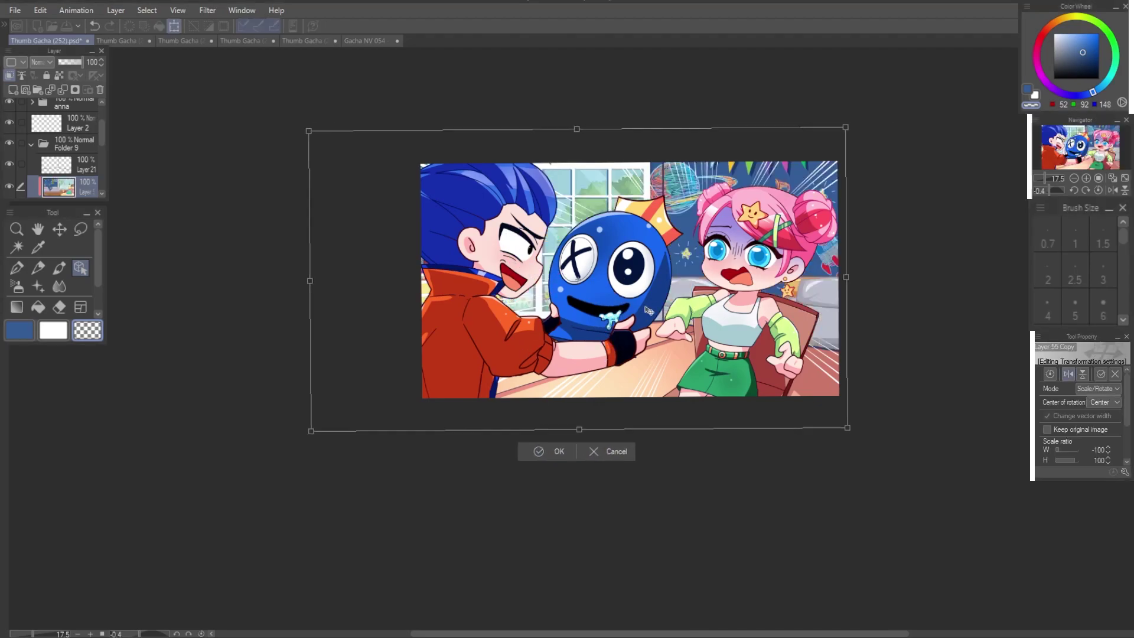
pyautogui.click(570, 447)
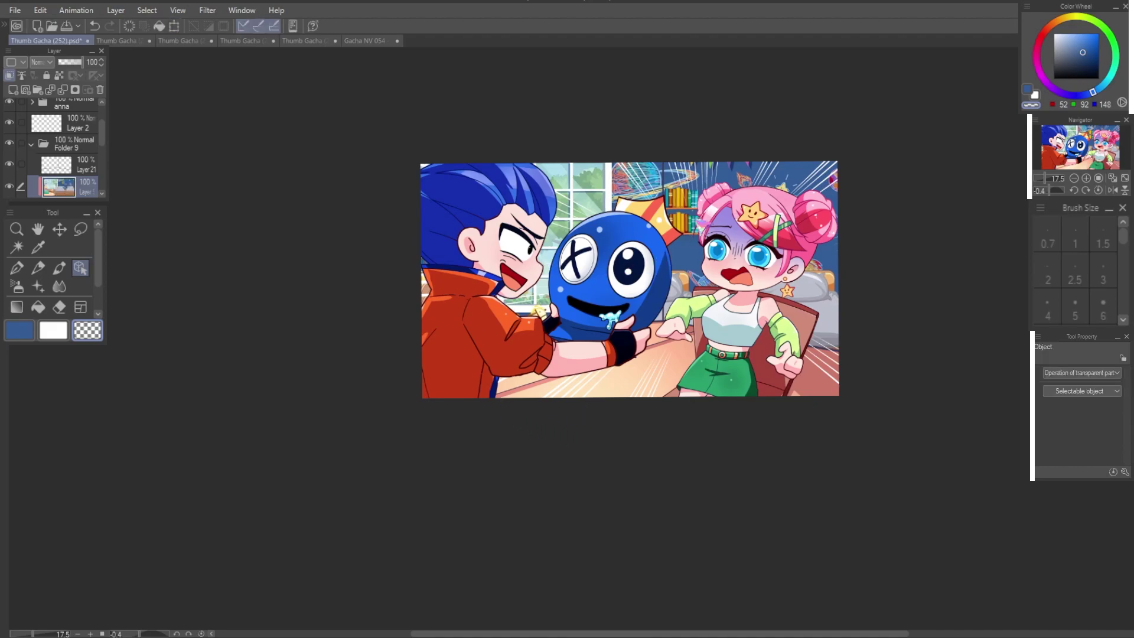
# Step: Hide the room background layer and delete the grey wall Layer 57
pyautogui.click(81, 229)
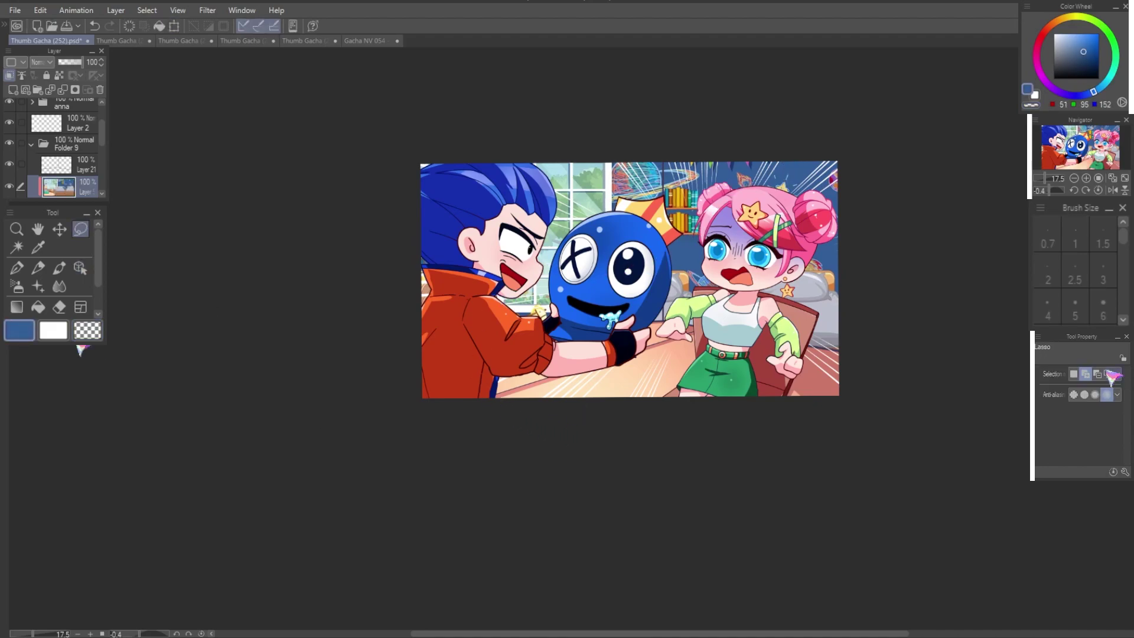
pyautogui.click(9, 186)
pyautogui.scroll(-3, 65, 153)
pyautogui.click(60, 133)
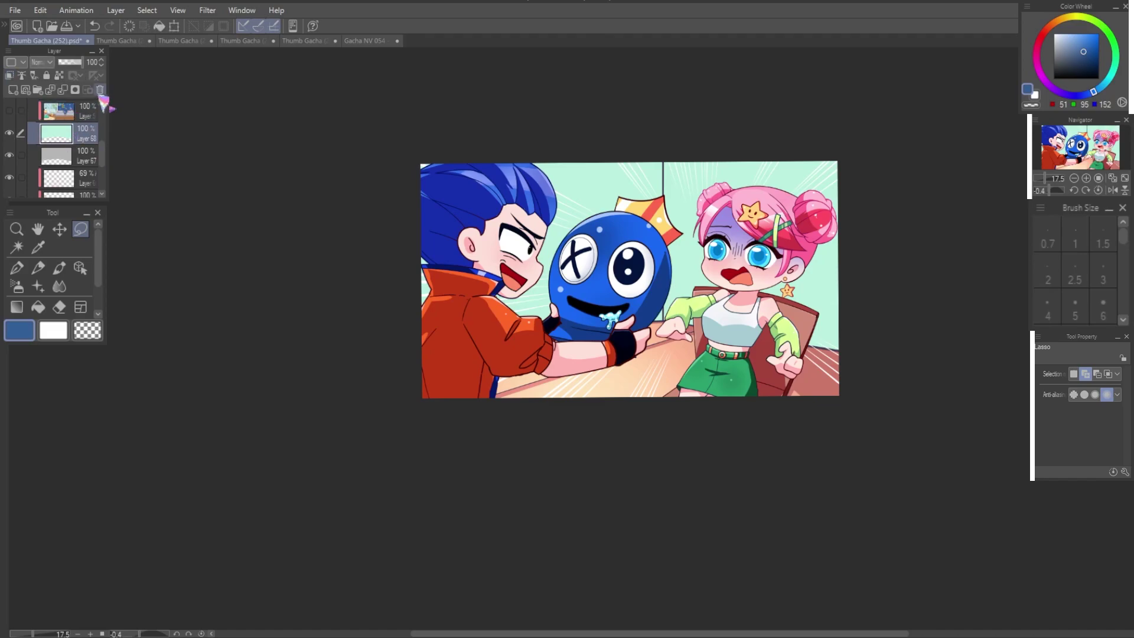
pyautogui.click(100, 90)
# Step: Undo the old wall fills and fill the wall behind the girl blue on a new layer
pyautogui.press('g')
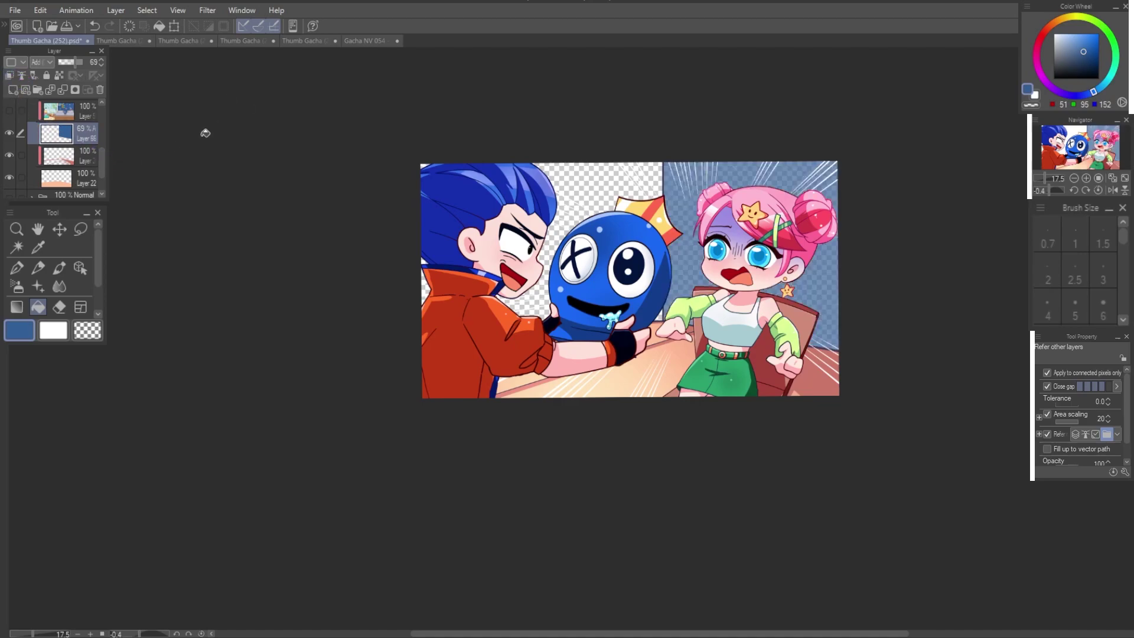
pyautogui.hotkey('ctrl', 'z')
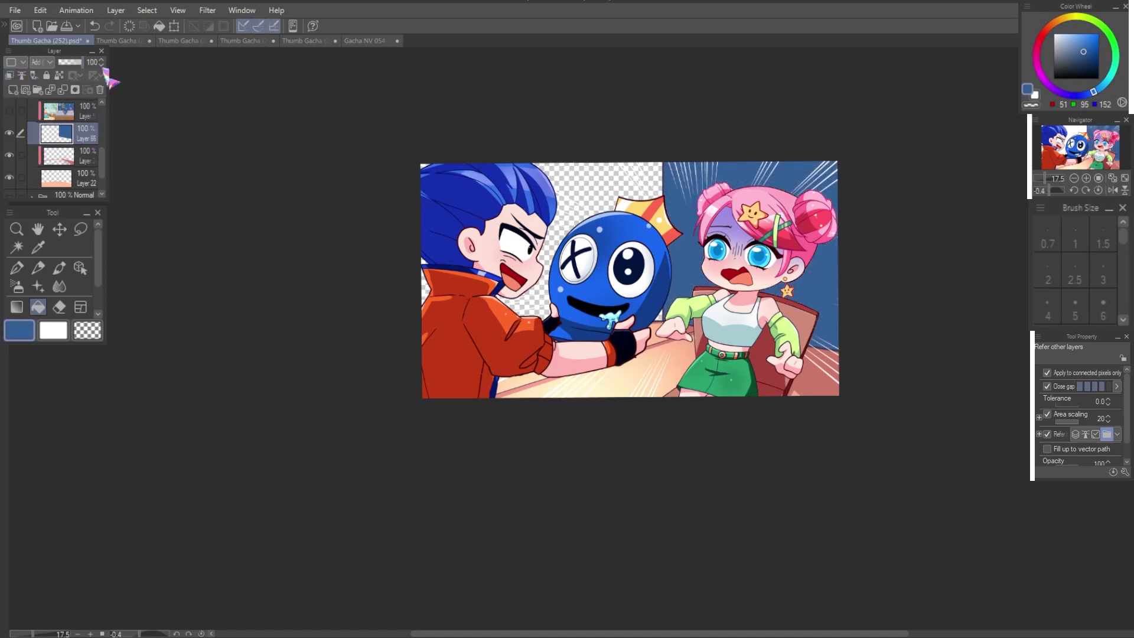
pyautogui.hotkey('ctrl', 'z')
pyautogui.hotkey('ctrl', 'z')
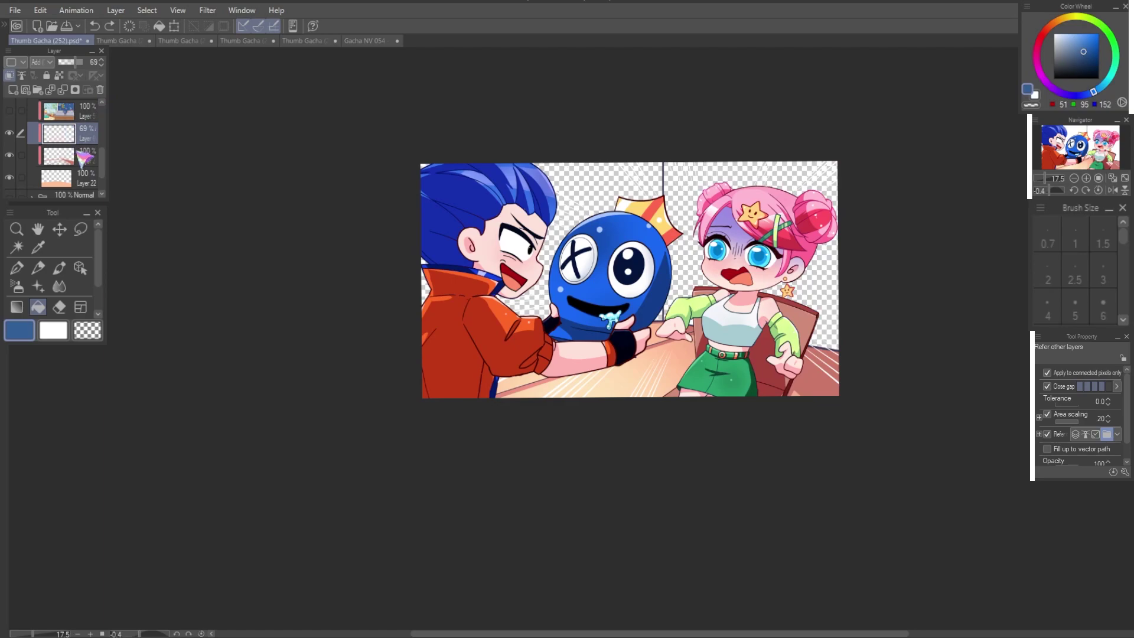
pyautogui.hotkey('ctrl', 'shift', 'n')
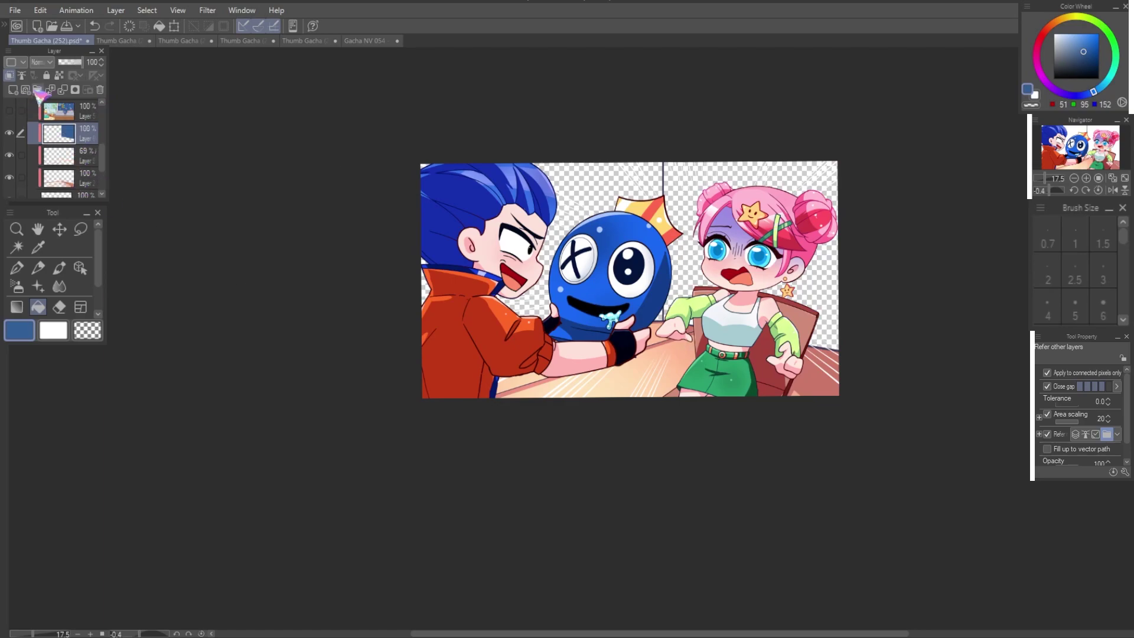
pyautogui.click(684, 177)
# Step: Reveal the bedroom background layer, shrink it to 95% and nudge it right and down into place
pyautogui.click(59, 111)
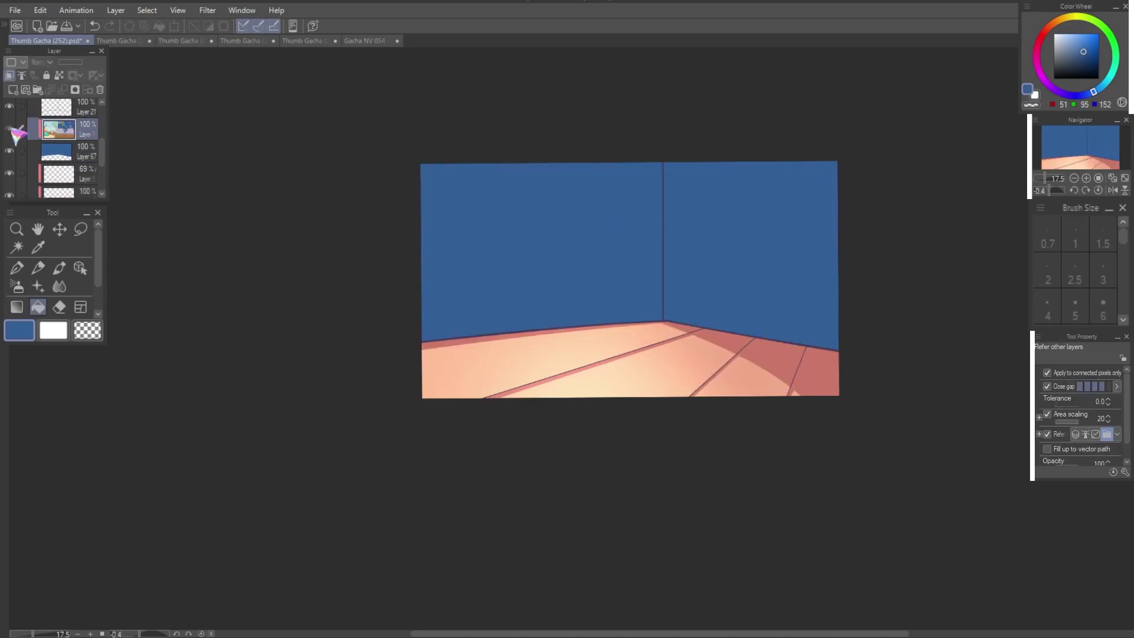
pyautogui.click(10, 128)
pyautogui.press('m')
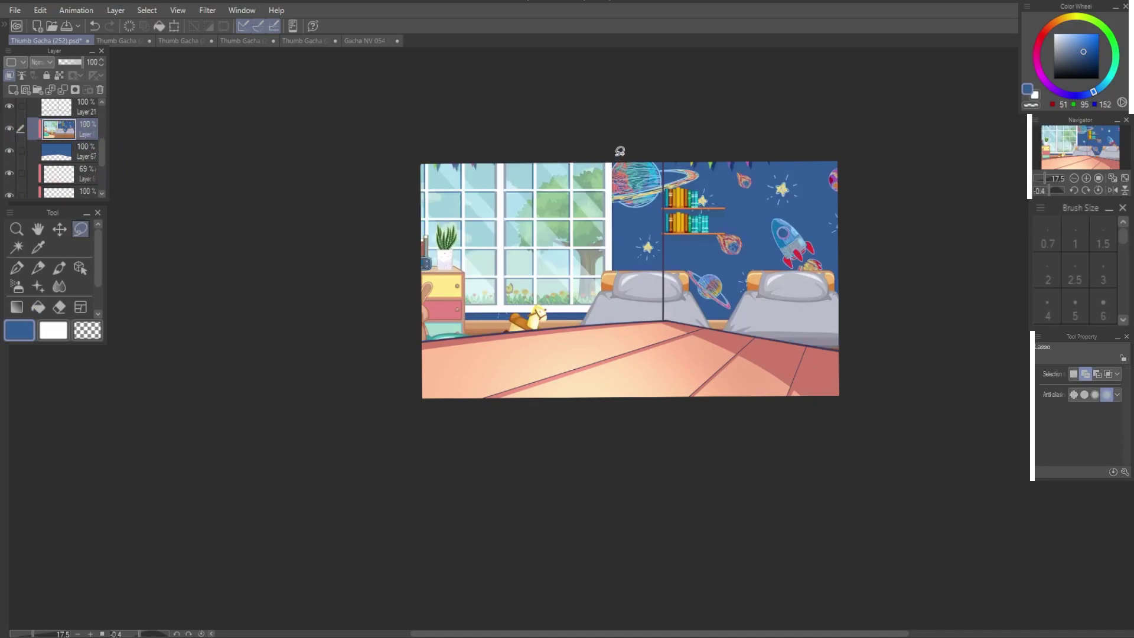
pyautogui.hotkey('ctrl', 't')
pyautogui.moveTo(747, 277); pyautogui.dragTo(771, 288)
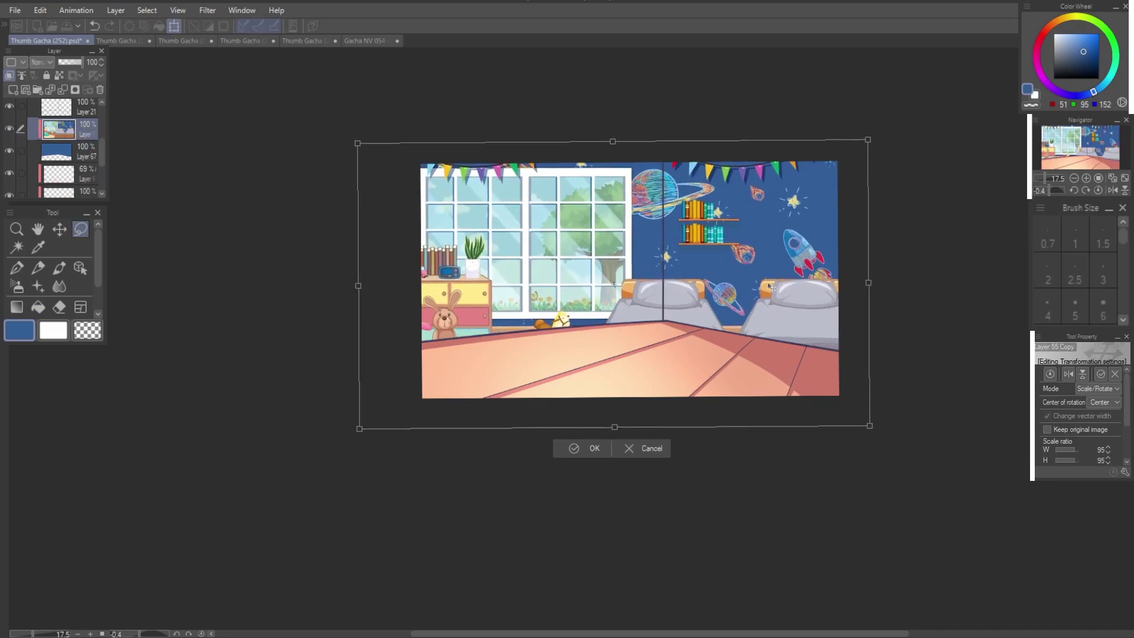
pyautogui.press('Return')
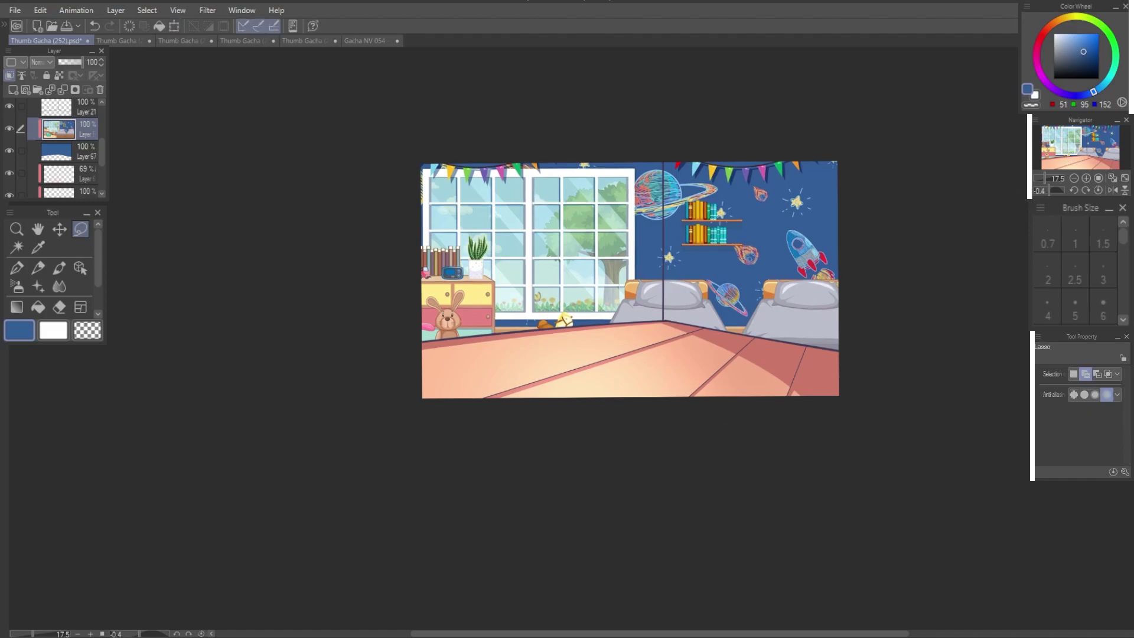
pyautogui.press('m')
pyautogui.click(635, 168)
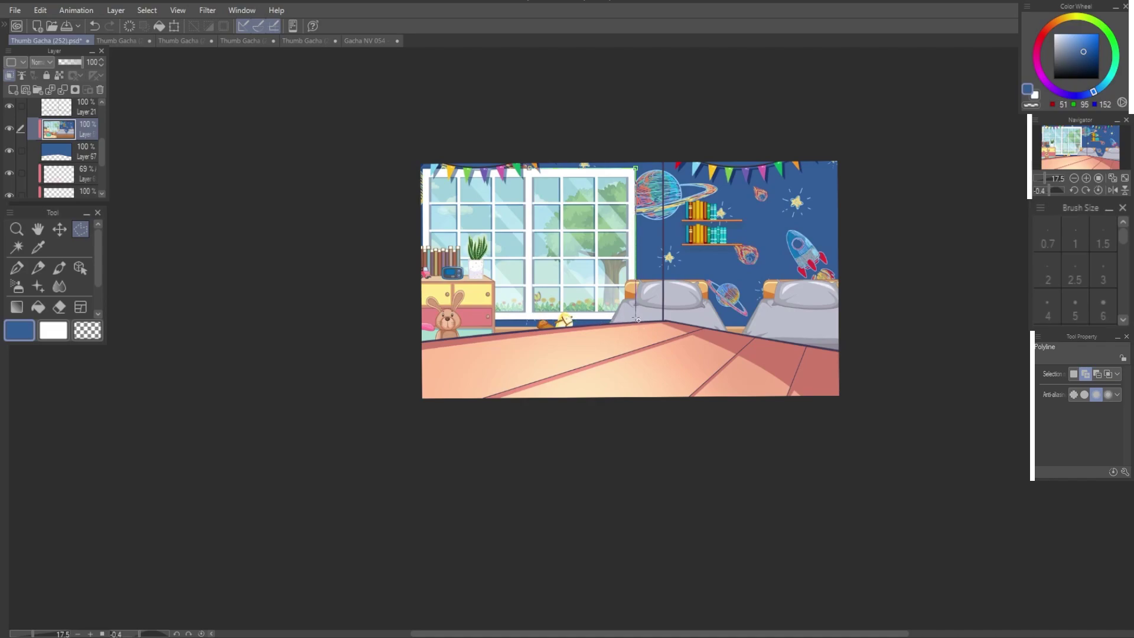
# Step: Polyline-select the window, paste it onto its own layer, and flip it horizontally
pyautogui.click(530, 319)
pyautogui.click(529, 169)
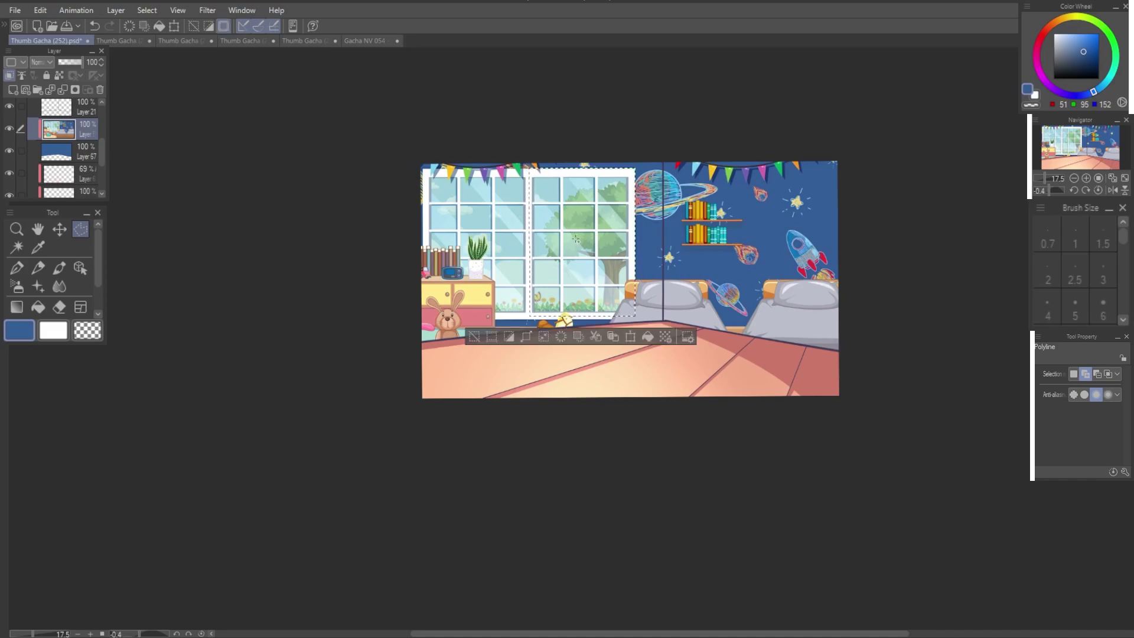
pyautogui.click(581, 338)
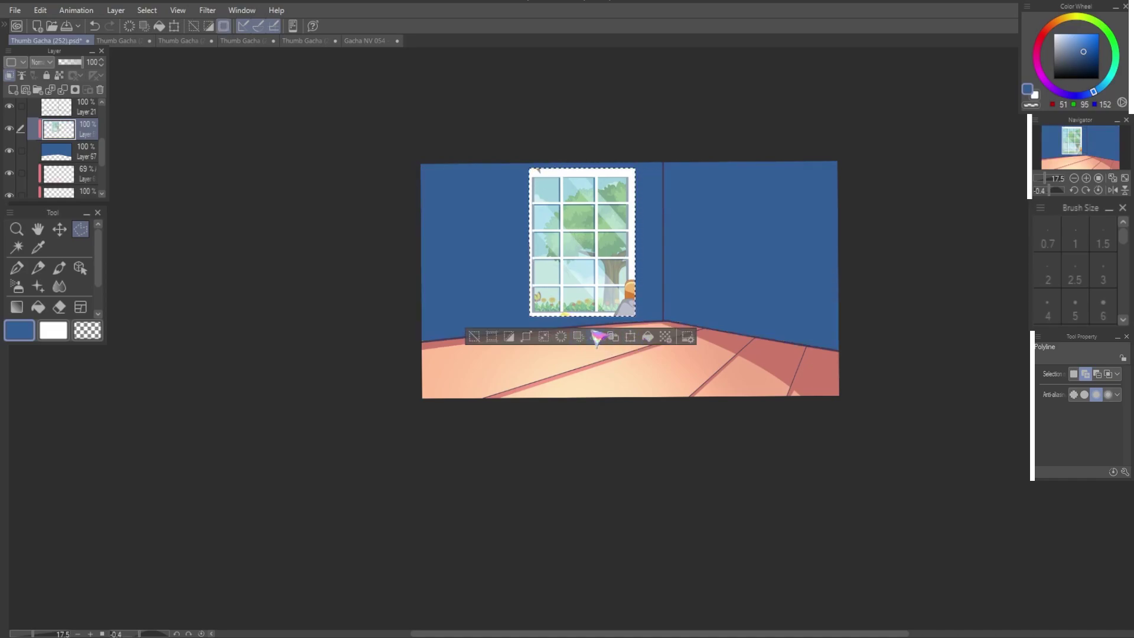
pyautogui.click(630, 337)
pyautogui.press('h')
pyautogui.press('Return')
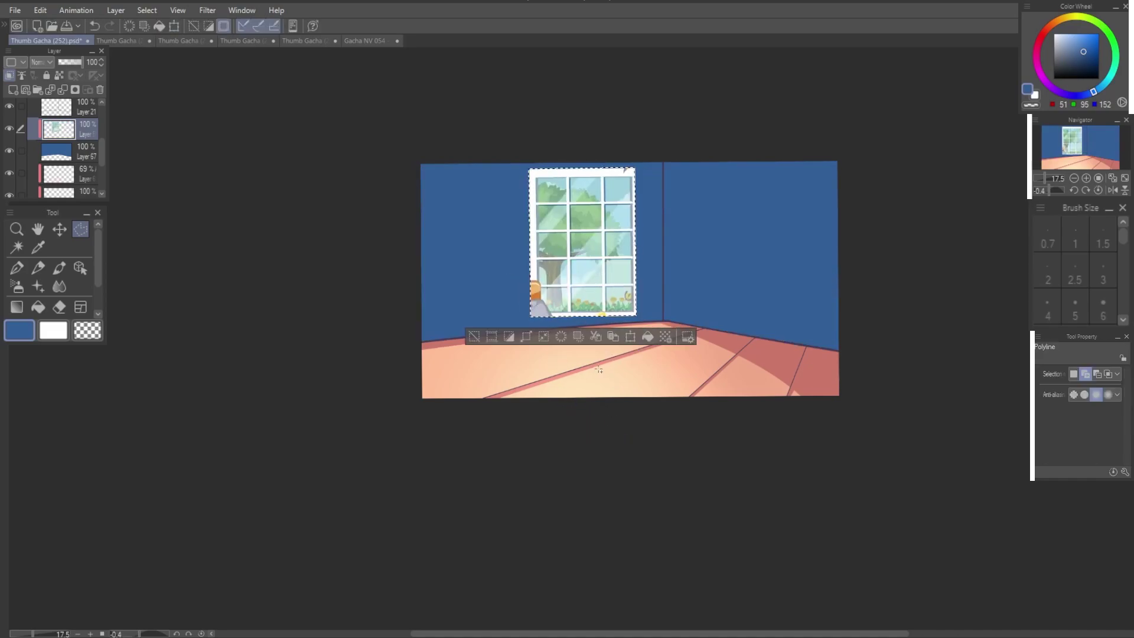
# Step: Duplicate the window, mirror it beside the original, and merge both into a double window
pyautogui.hotkey('ctrl', 'c')
pyautogui.hotkey('ctrl', 'v')
pyautogui.hotkey('ctrl', 't')
pyautogui.press('h')
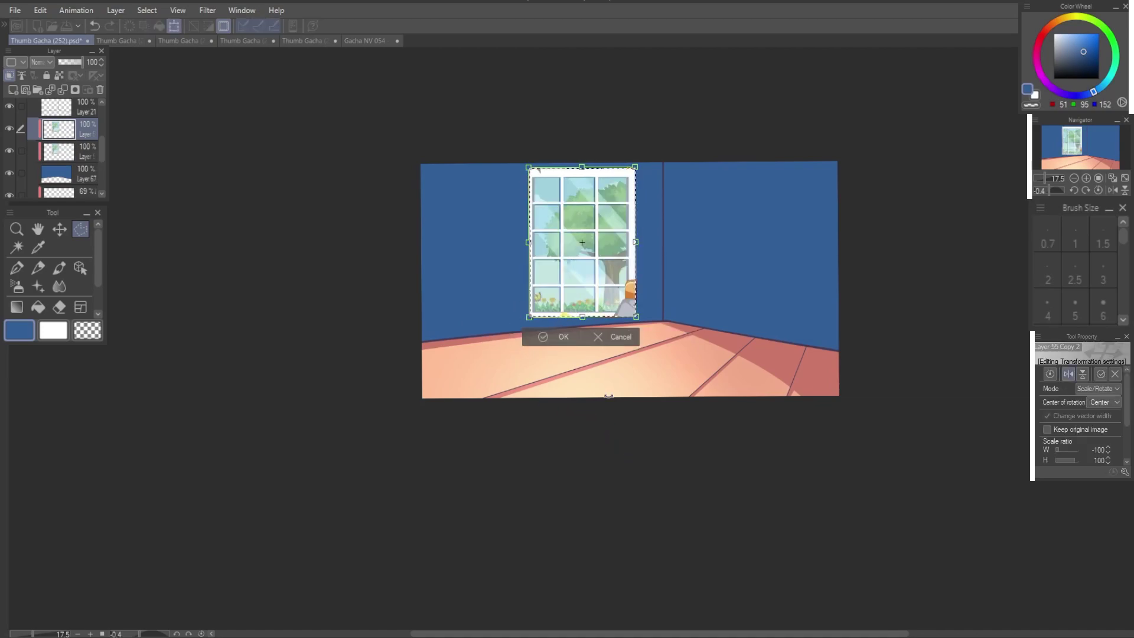
pyautogui.moveTo(596, 298); pyautogui.dragTo(699, 298)
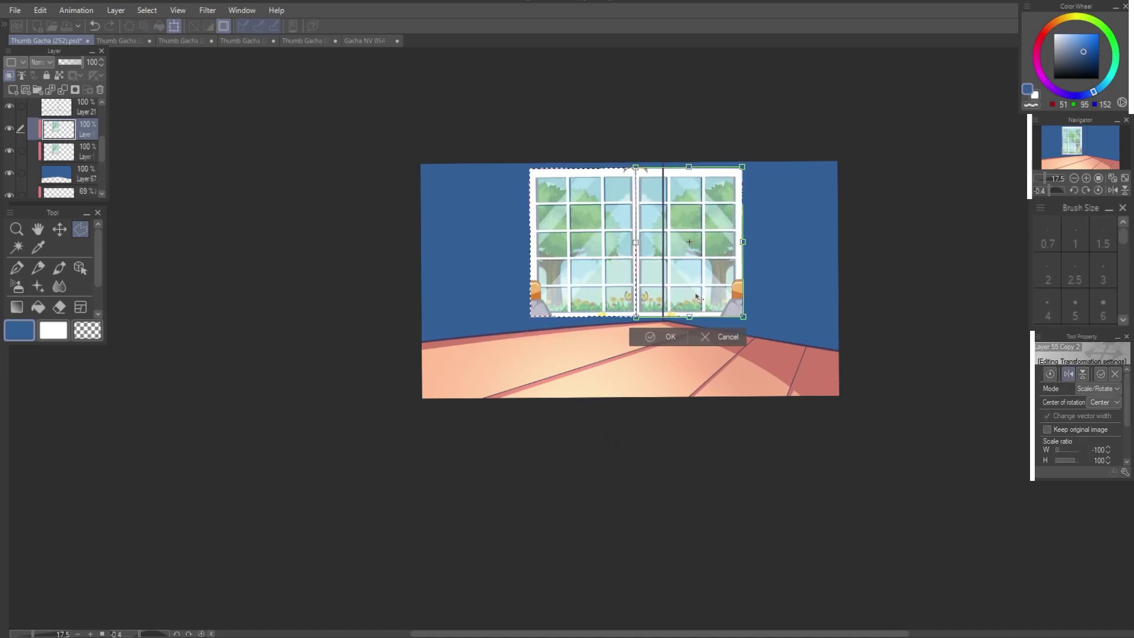
pyautogui.press('Return')
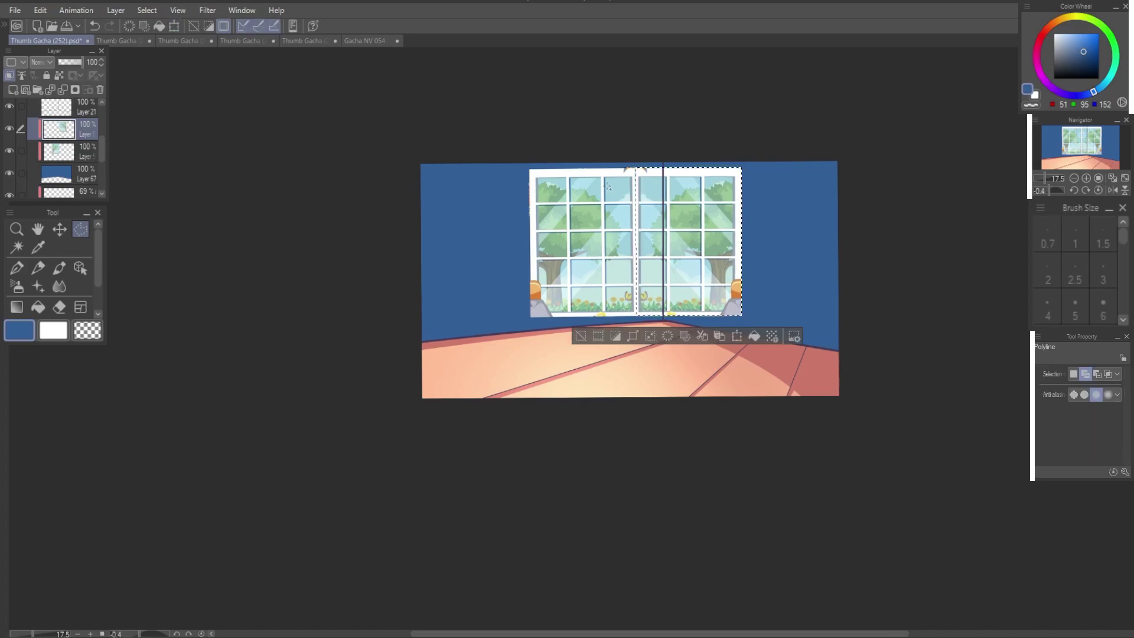
pyautogui.hotkey('ctrl', 'd')
pyautogui.hotkey('ctrl', 'e')
# Step: Move the double window onto the left wall and distort its corners down to the floor line
pyautogui.hotkey('ctrl', 't')
pyautogui.moveTo(638, 248); pyautogui.dragTo(528, 248)
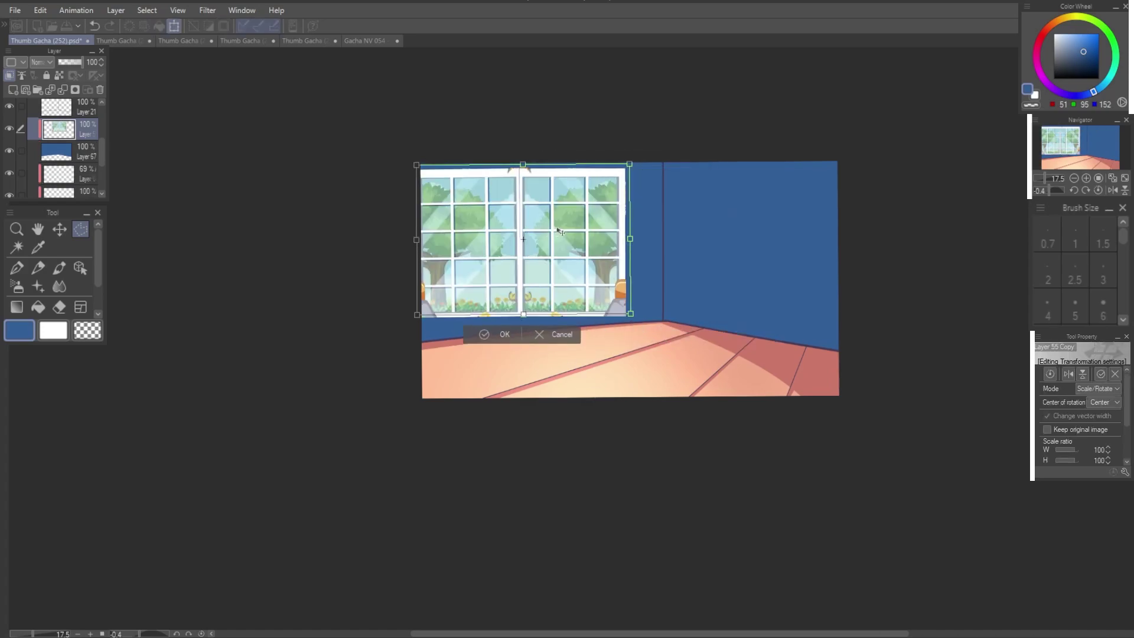
pyautogui.moveTo(420, 313); pyautogui.dragTo(419, 343)
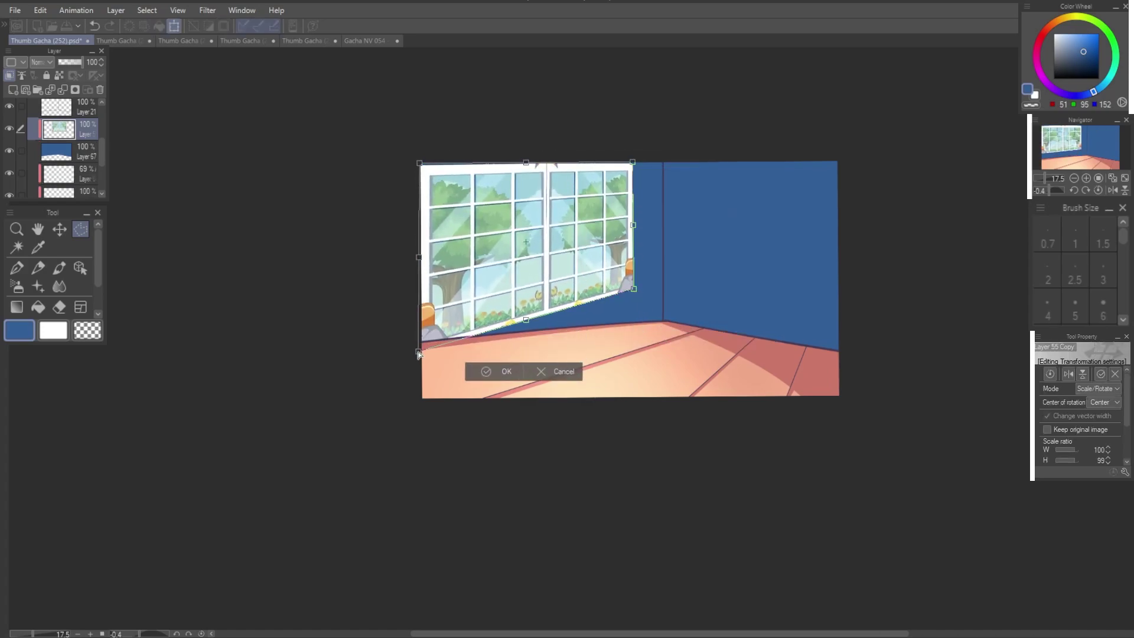
pyautogui.moveTo(633, 312)
pyautogui.mouseDown()
pyautogui.moveTo(634, 288)
pyautogui.moveTo(634, 318)
pyautogui.mouseUp()
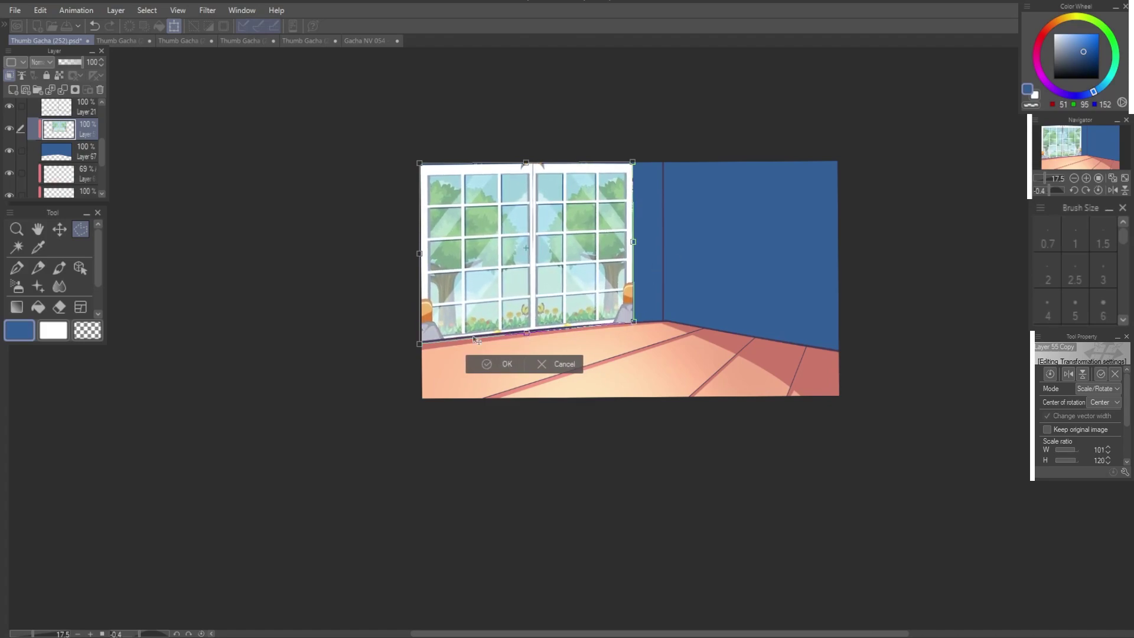
pyautogui.moveTo(419, 344); pyautogui.dragTo(418, 346)
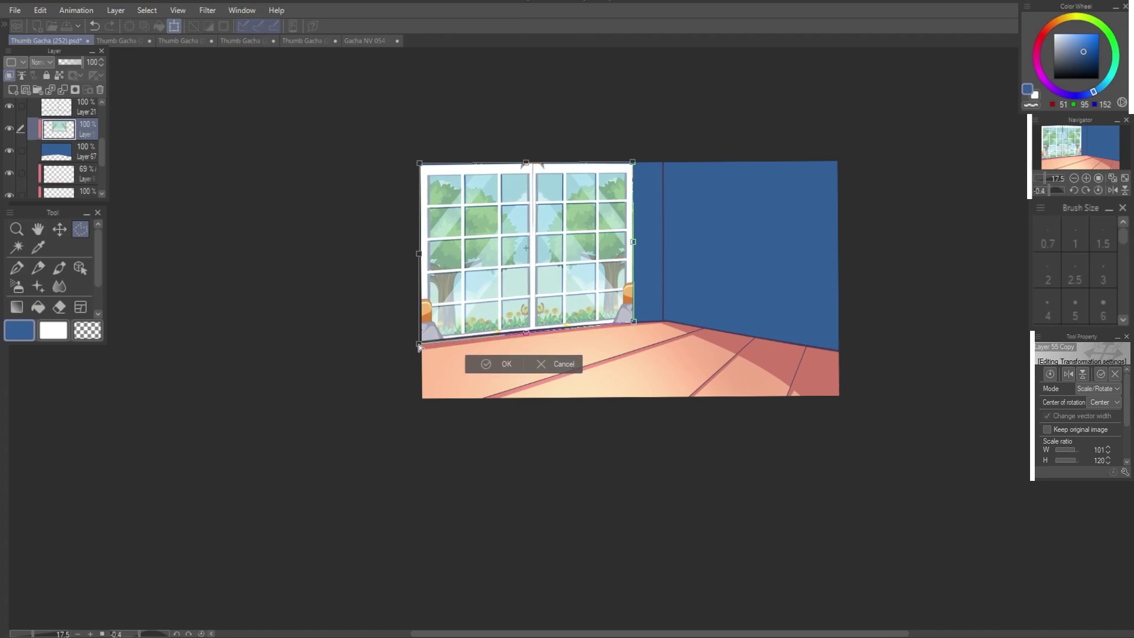
pyautogui.click(489, 362)
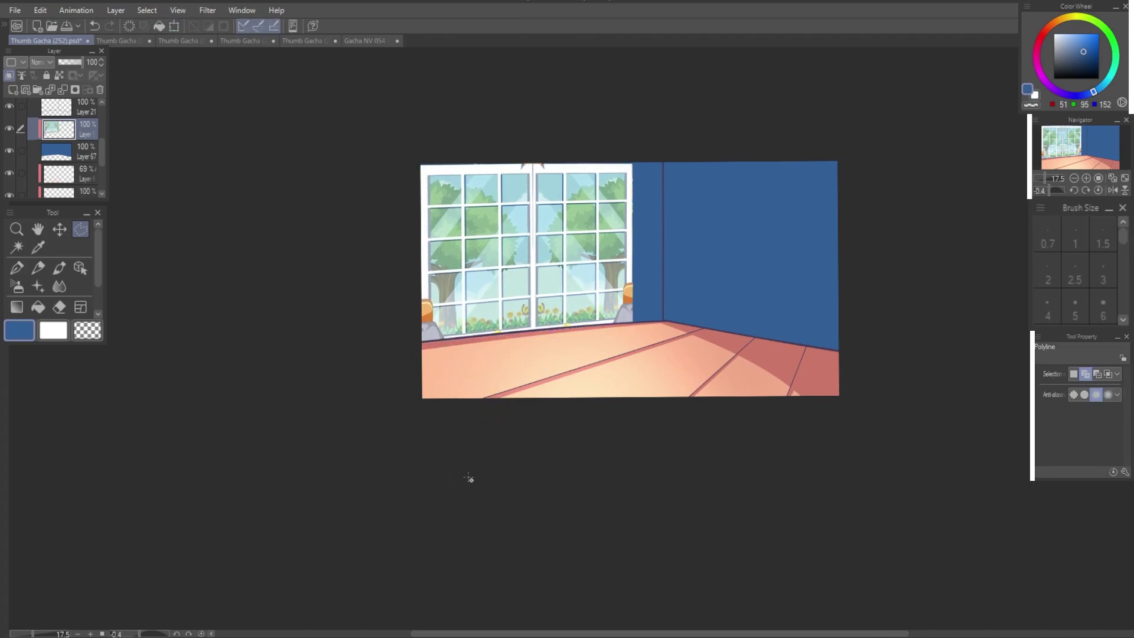
# Step: Add a new layer above the window and draw a light grey curve across the upper wall
pyautogui.click(70, 155)
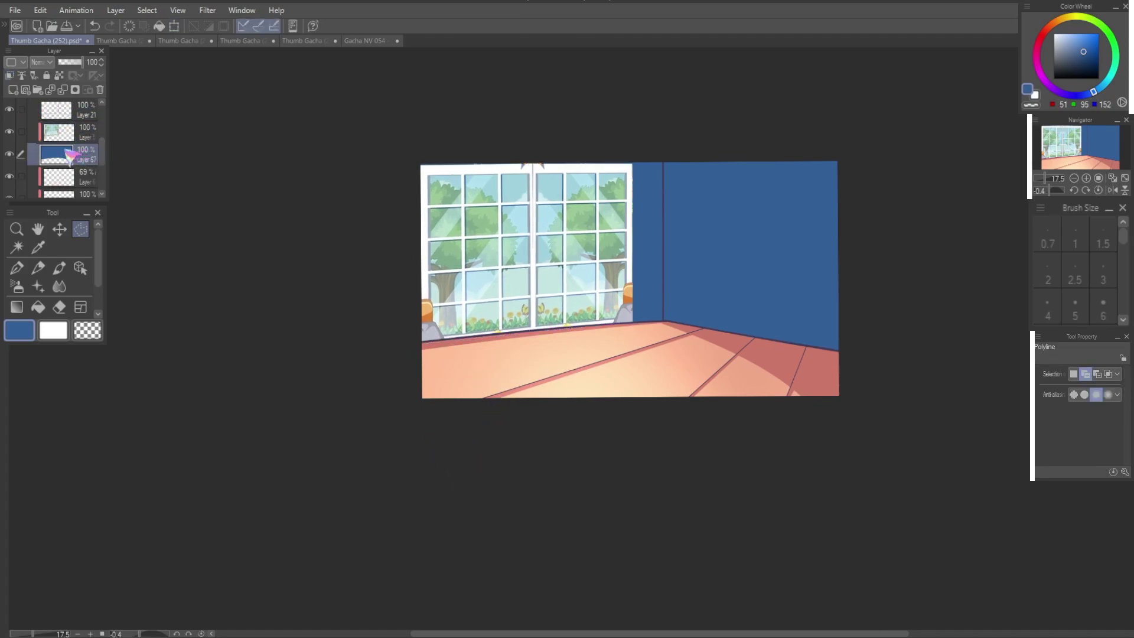
pyautogui.hotkey('ctrl', 'shift', 'n')
pyautogui.moveTo(61, 142); pyautogui.dragTo(62, 123)
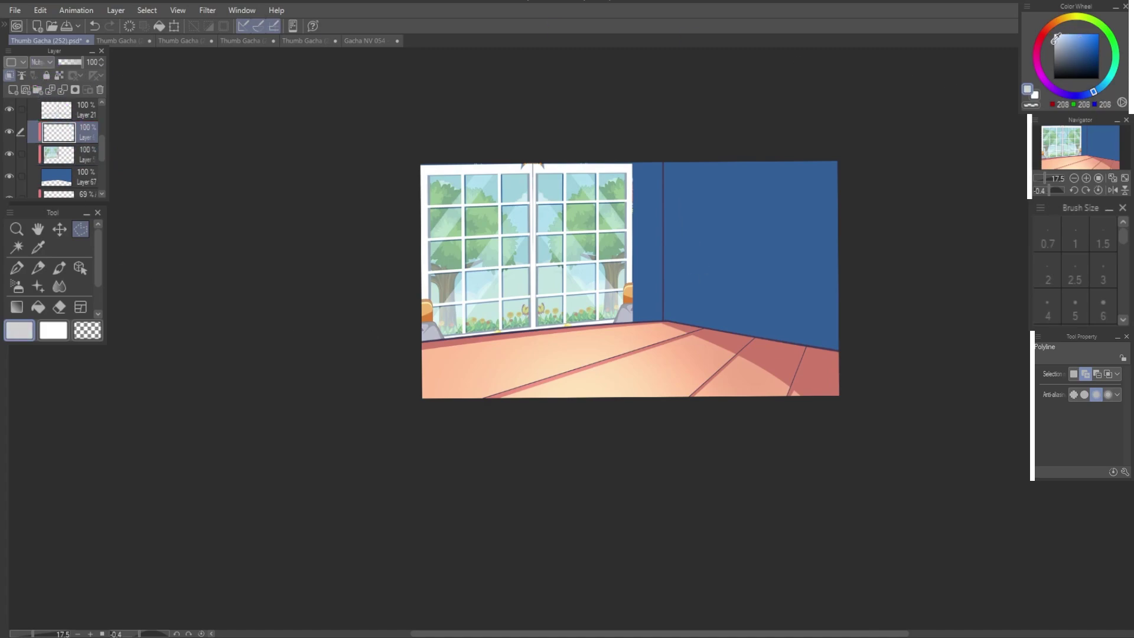
pyautogui.moveTo(1060, 37); pyautogui.dragTo(1058, 45)
pyautogui.press('u')
pyautogui.moveTo(476, 151); pyautogui.dragTo(906, 356)
pyautogui.click(679, 200)
# Step: Fill the wall and window area above the curve with grey shadow
pyautogui.press('g')
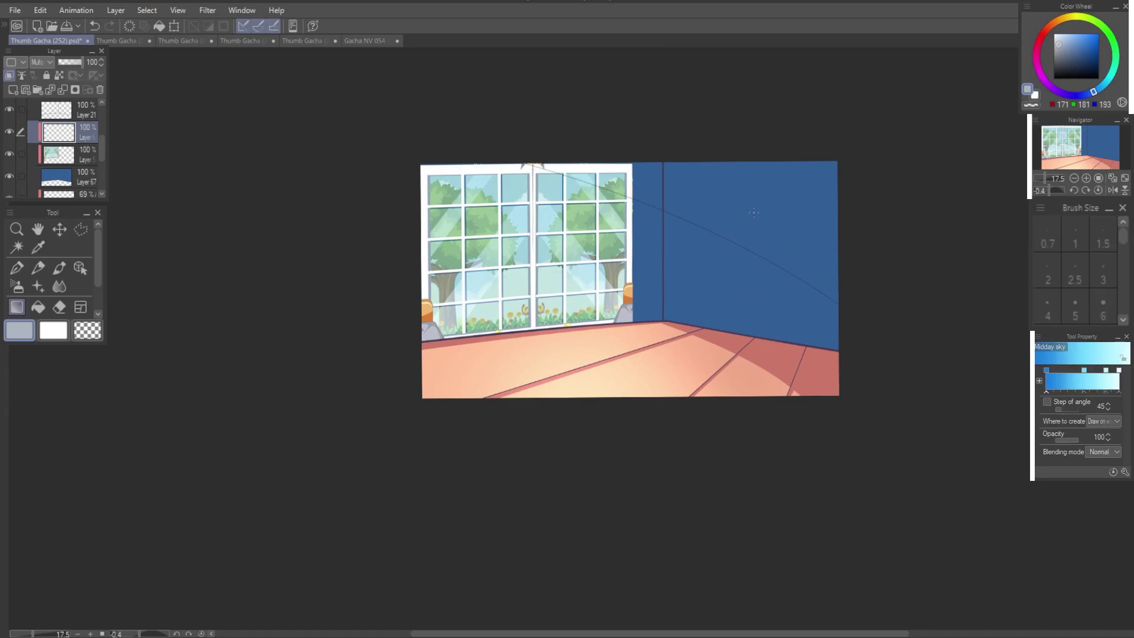
pyautogui.click(738, 195)
pyautogui.click(649, 177)
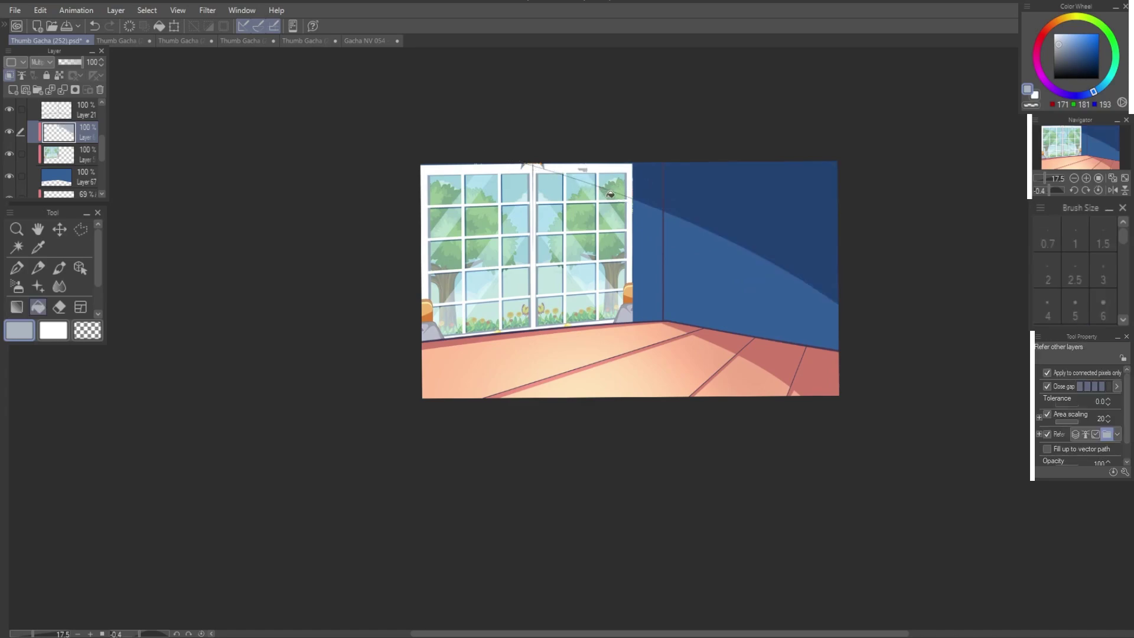
pyautogui.click(8, 155)
pyautogui.click(589, 177)
pyautogui.click(9, 155)
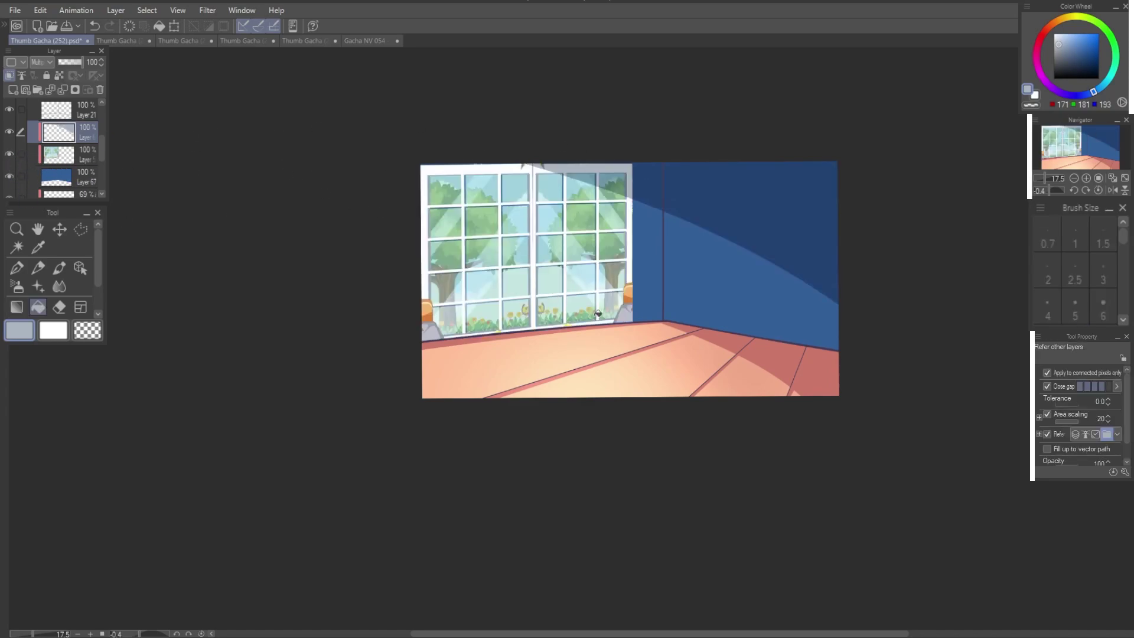
pyautogui.press('u')
pyautogui.press('g')
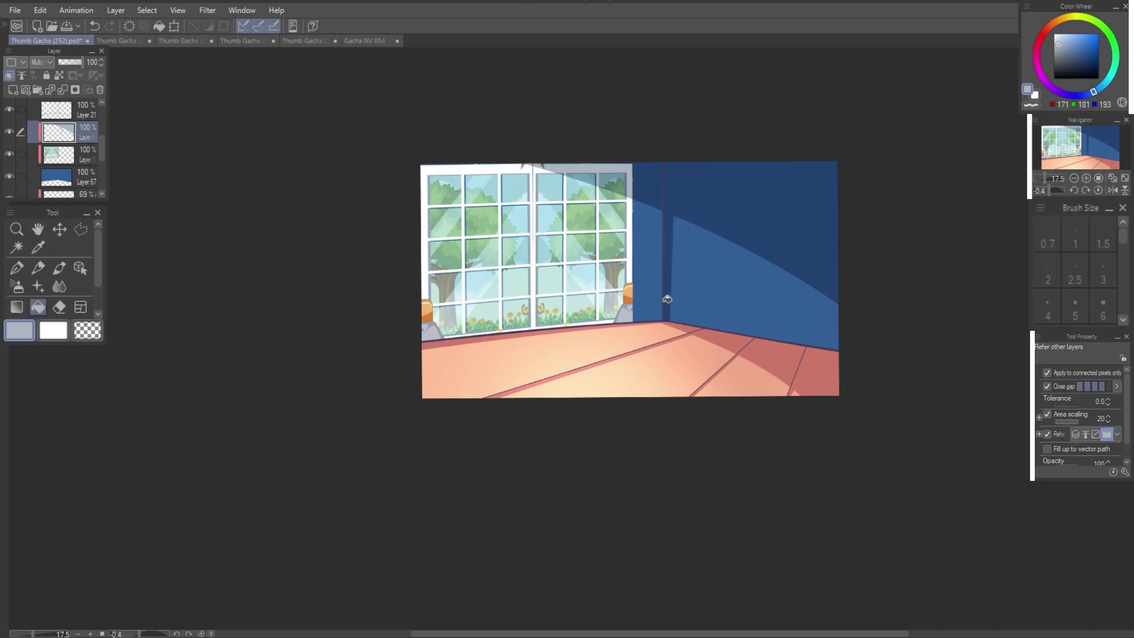
# Step: Make both character folders visible again and expand Folder 9
pyautogui.press('b')
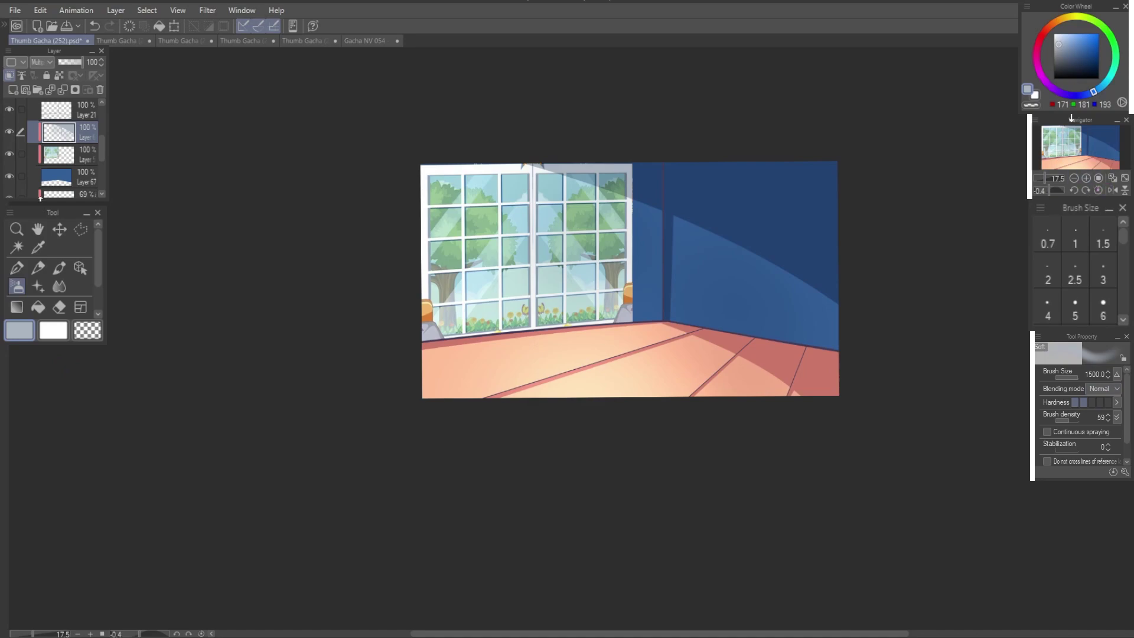
pyautogui.scroll(5, 103, 141)
pyautogui.click(32, 174)
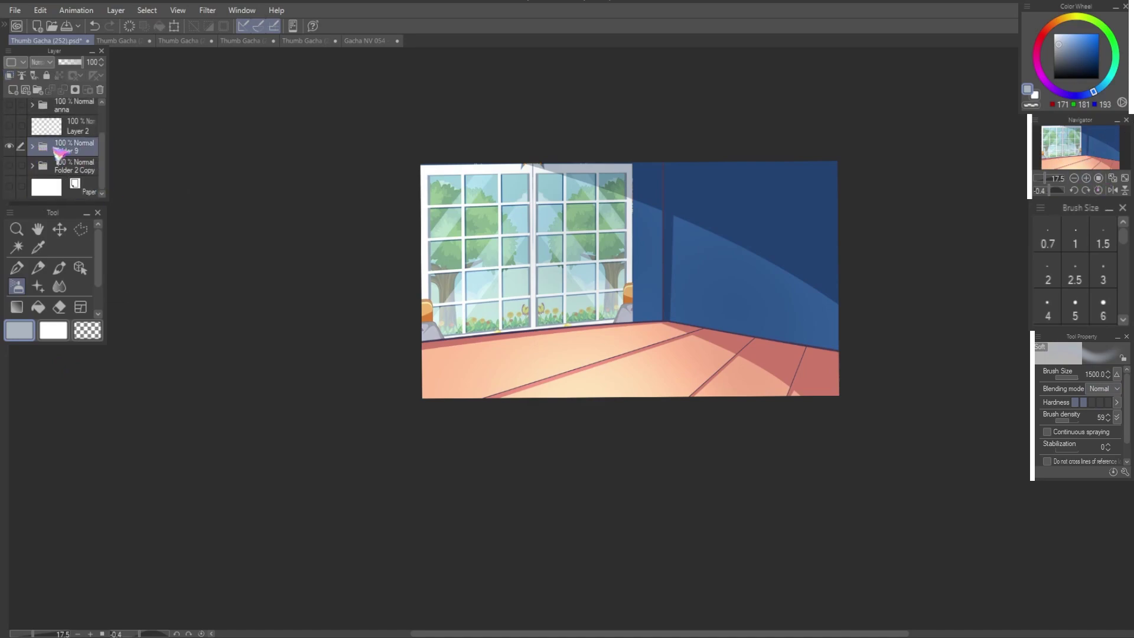
pyautogui.scroll(1, 104, 141)
pyautogui.click(9, 128)
pyautogui.click(9, 148)
pyautogui.click(71, 129)
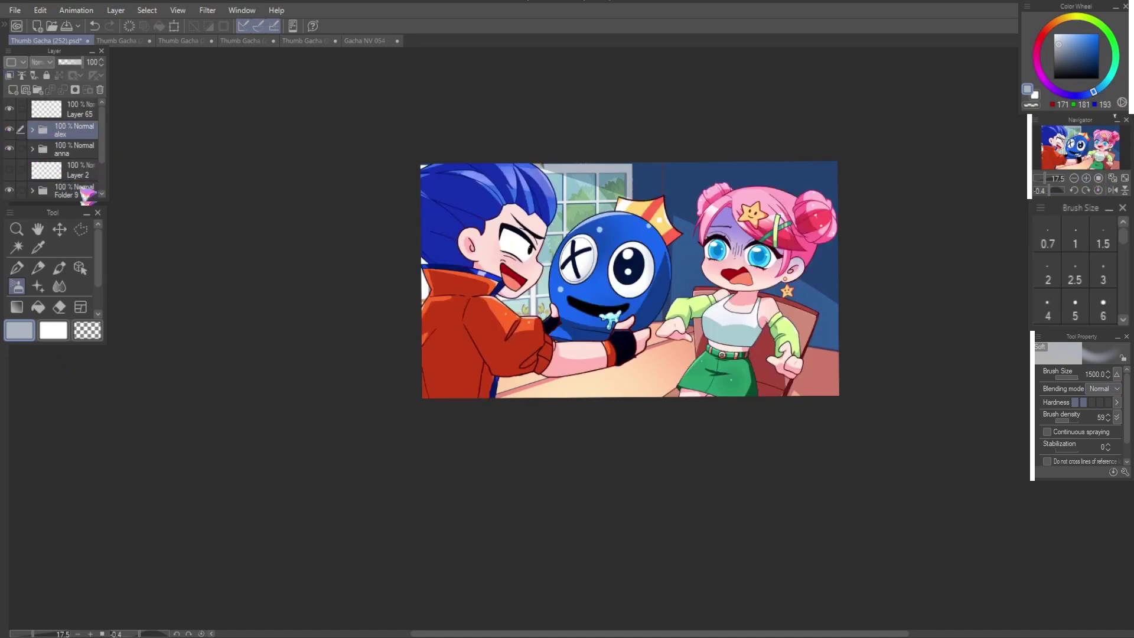
pyautogui.scroll(-2, 104, 147)
pyautogui.click(31, 147)
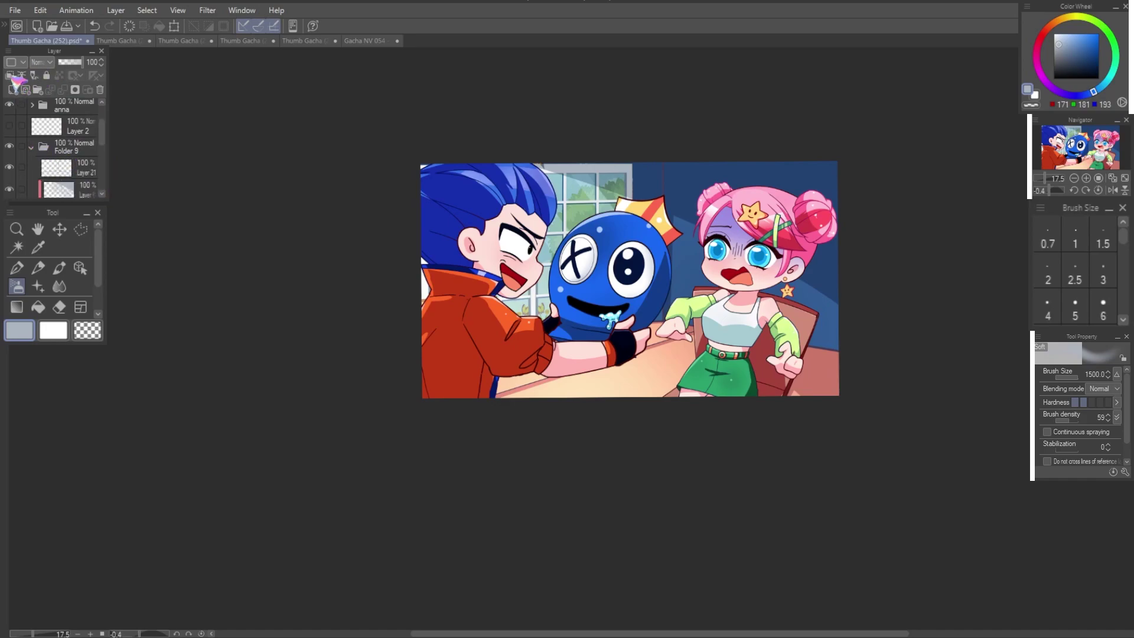
# Step: Move a layer above Layer 21, fill it dark navy, then select the blue background Layer 57
pyautogui.moveTo(74, 186); pyautogui.dragTo(59, 166)
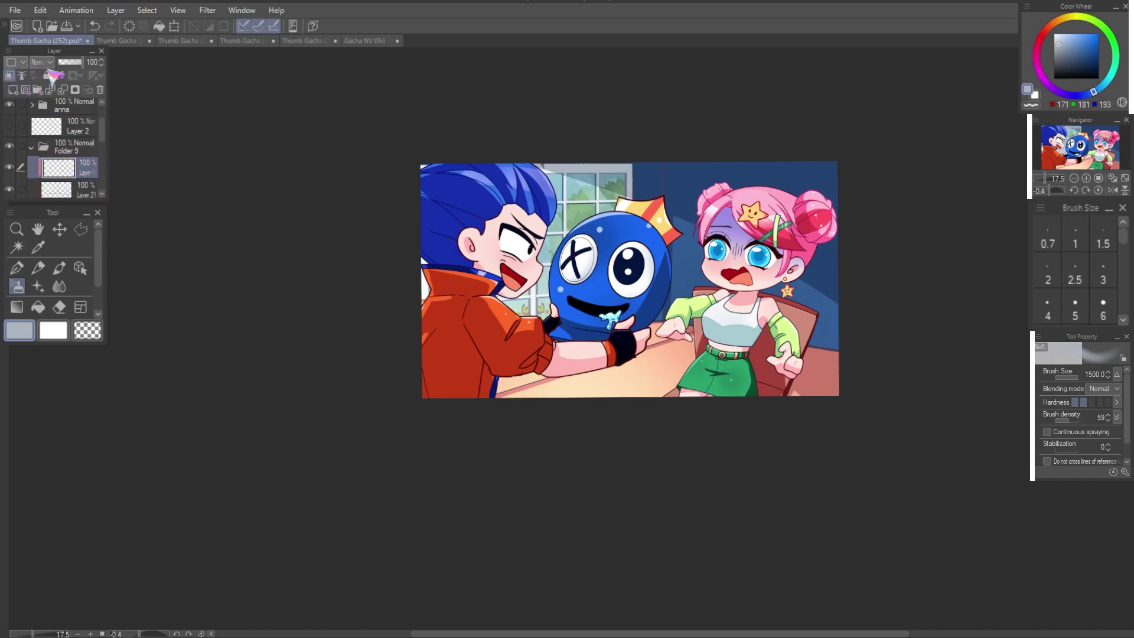
pyautogui.press('g')
pyautogui.click(1095, 71)
pyautogui.press('g')
pyautogui.click(829, 223)
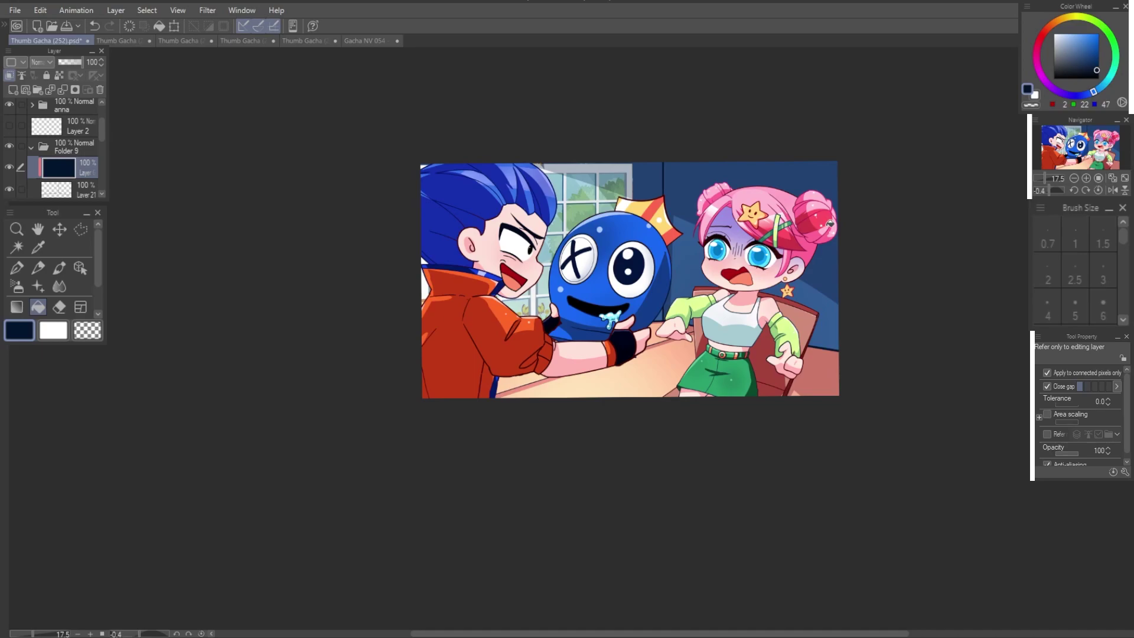
pyautogui.scroll(-5, 75, 171)
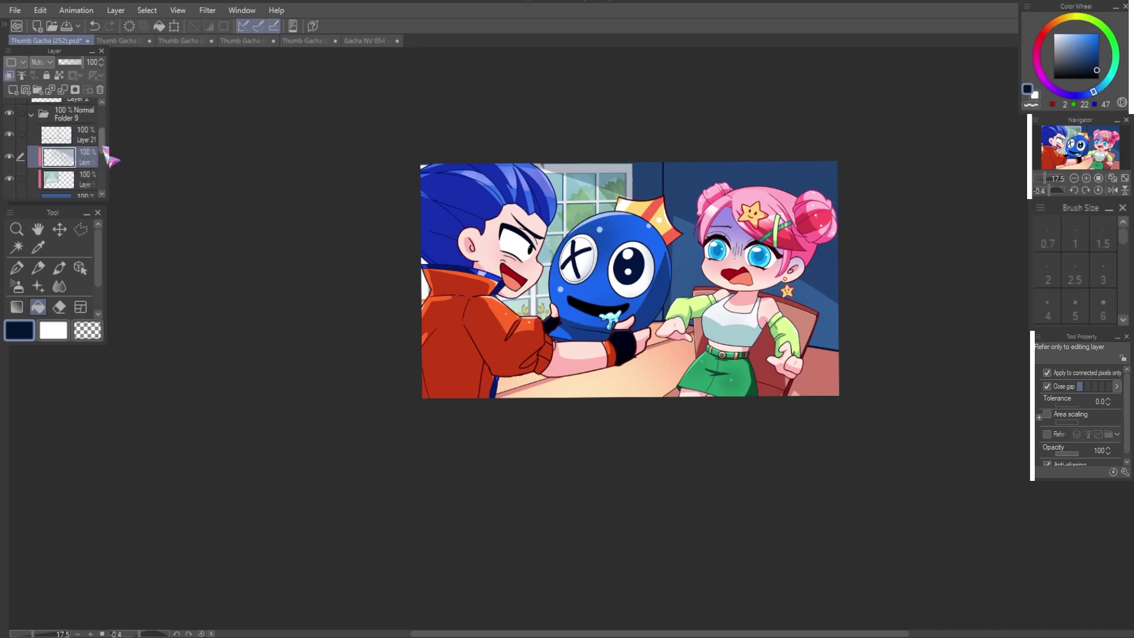
pyautogui.click(68, 151)
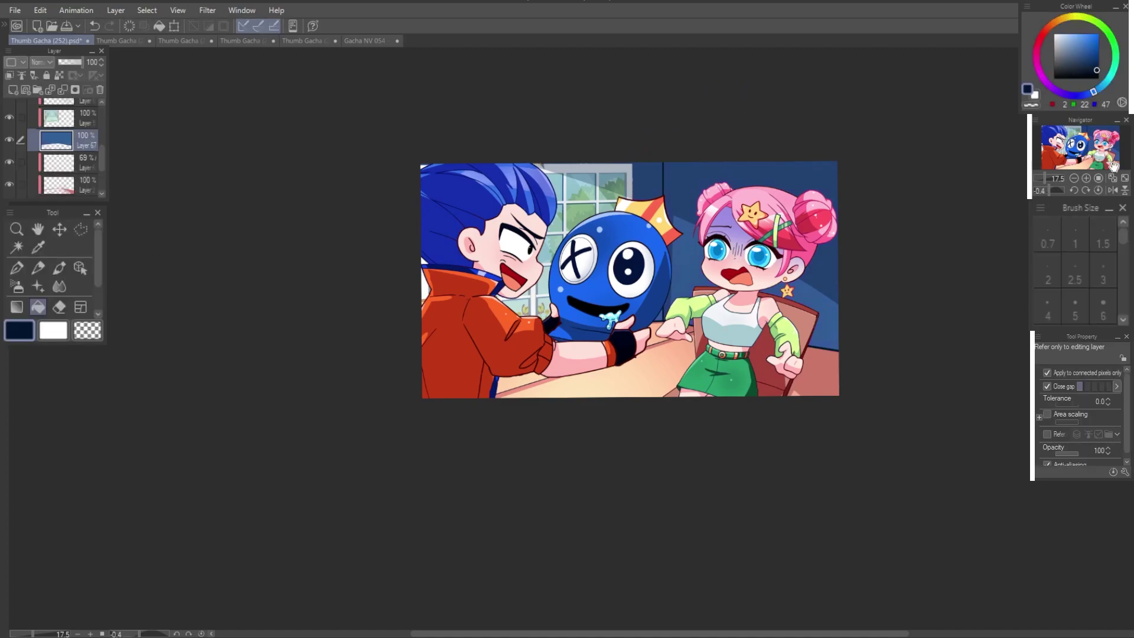
# Step: Select the alex folder's area and fill it white on a new layer as an outline
pyautogui.moveTo(102, 165); pyautogui.dragTo(109, 85)
pyautogui.click(65, 131)
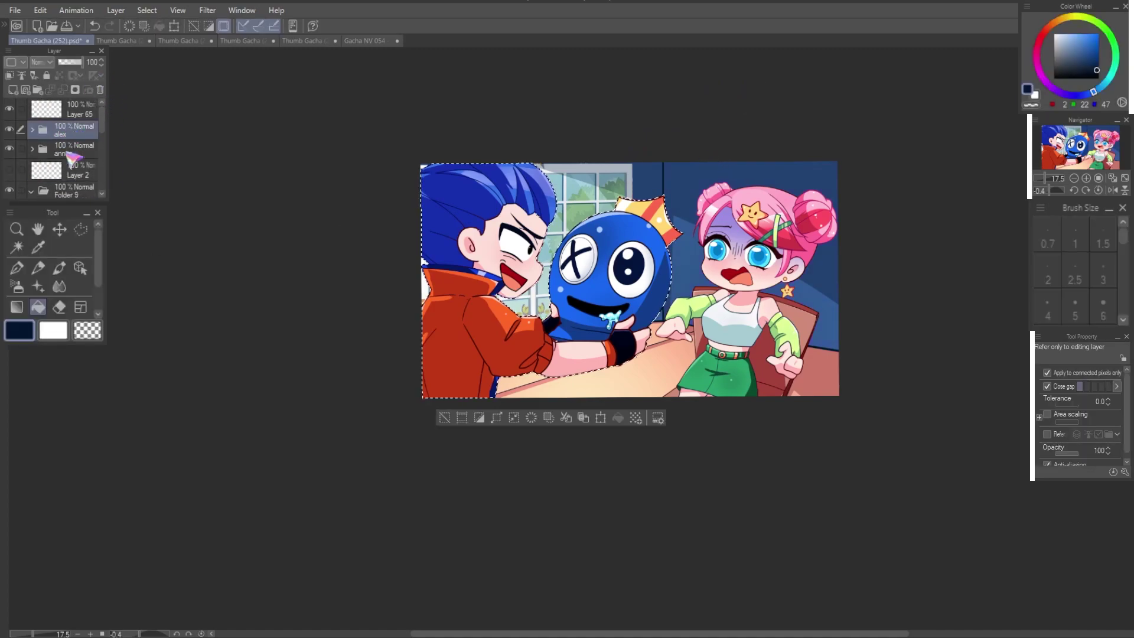
pyautogui.click(70, 155)
pyautogui.hotkey('ctrl', 'shift', 'n')
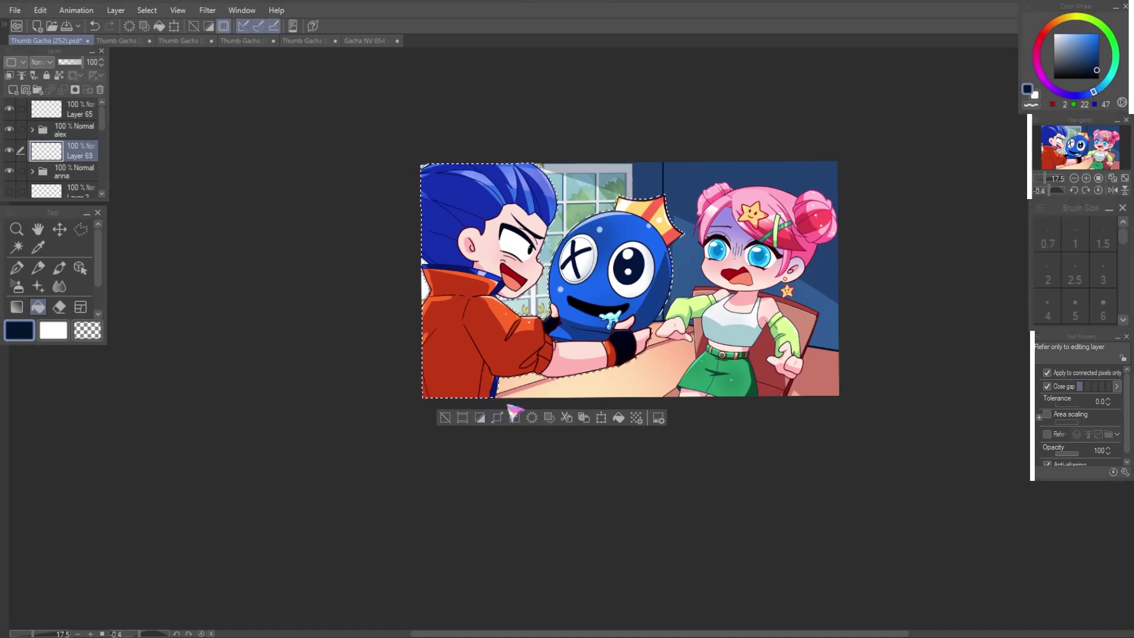
pyautogui.keyDown('alt'); pyautogui.click(425, 278); pyautogui.keyUp('alt')
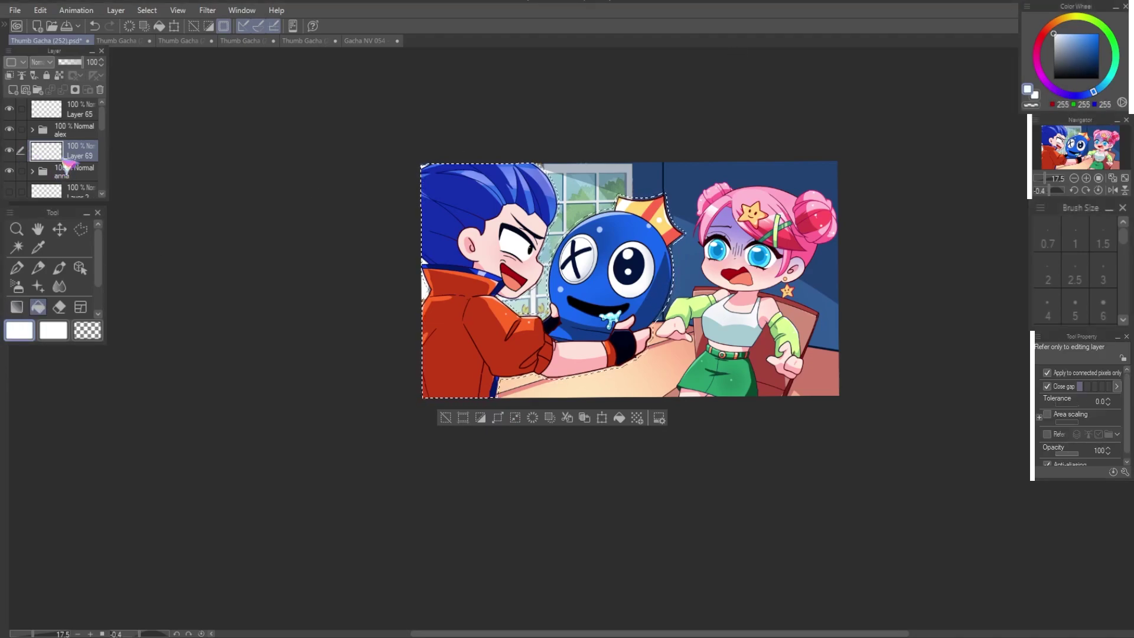
pyautogui.hotkey('alt', 'BackSpace')
pyautogui.click(445, 417)
# Step: Try selecting the girl's group area, then undo those three steps
pyautogui.click(52, 177)
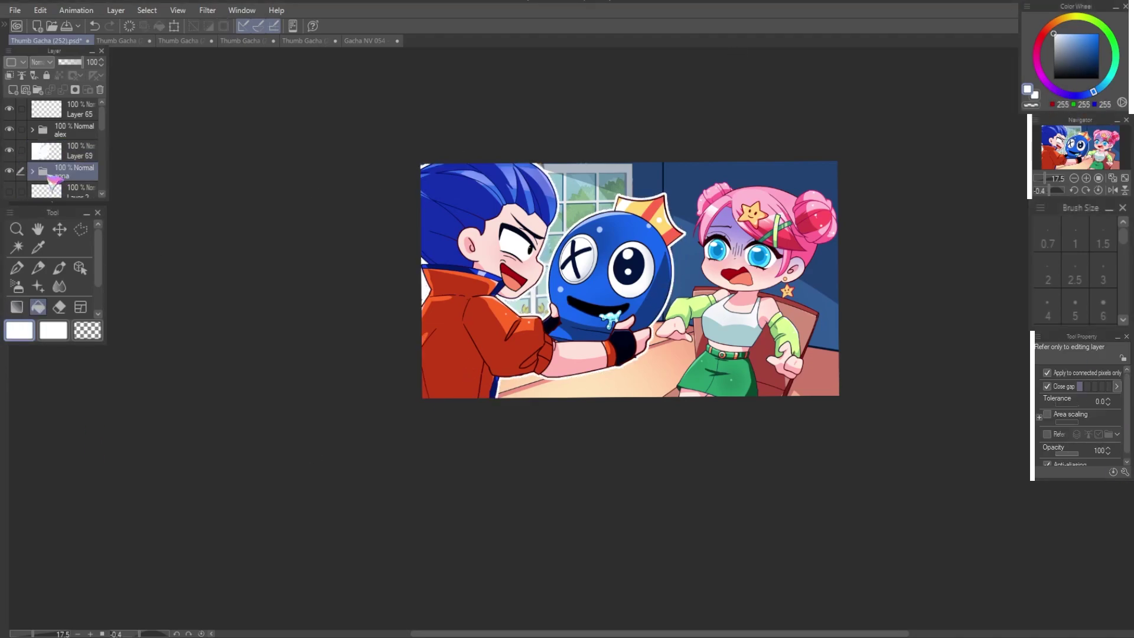
pyautogui.keyDown('ctrl'); pyautogui.click(52, 177); pyautogui.keyUp('ctrl')
pyautogui.click(52, 190)
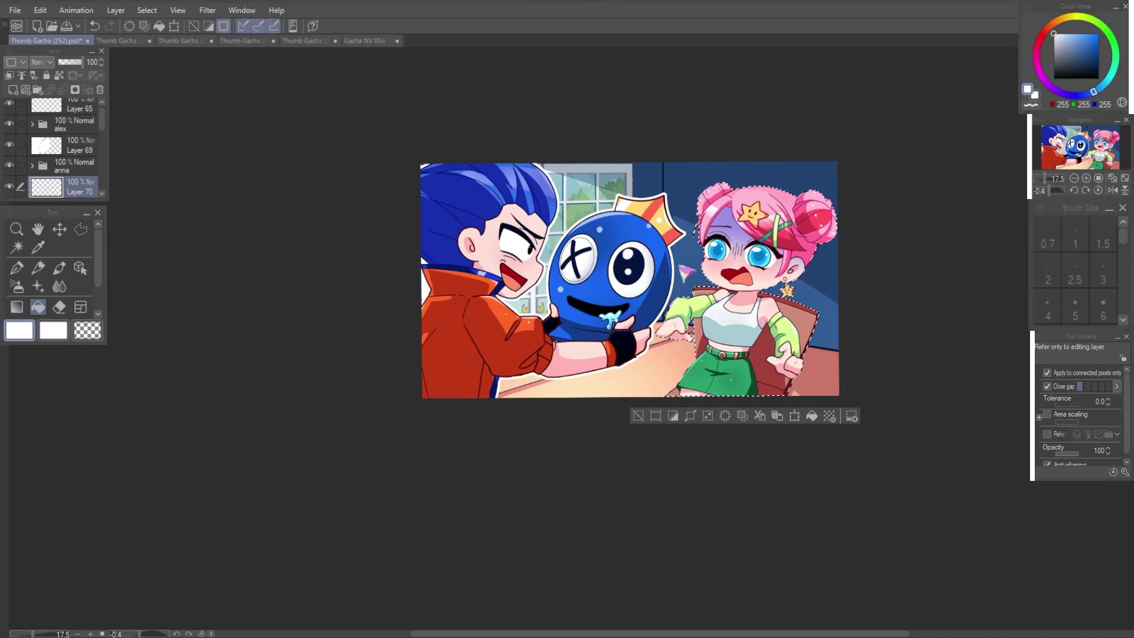
pyautogui.hotkey('ctrl', 'z')
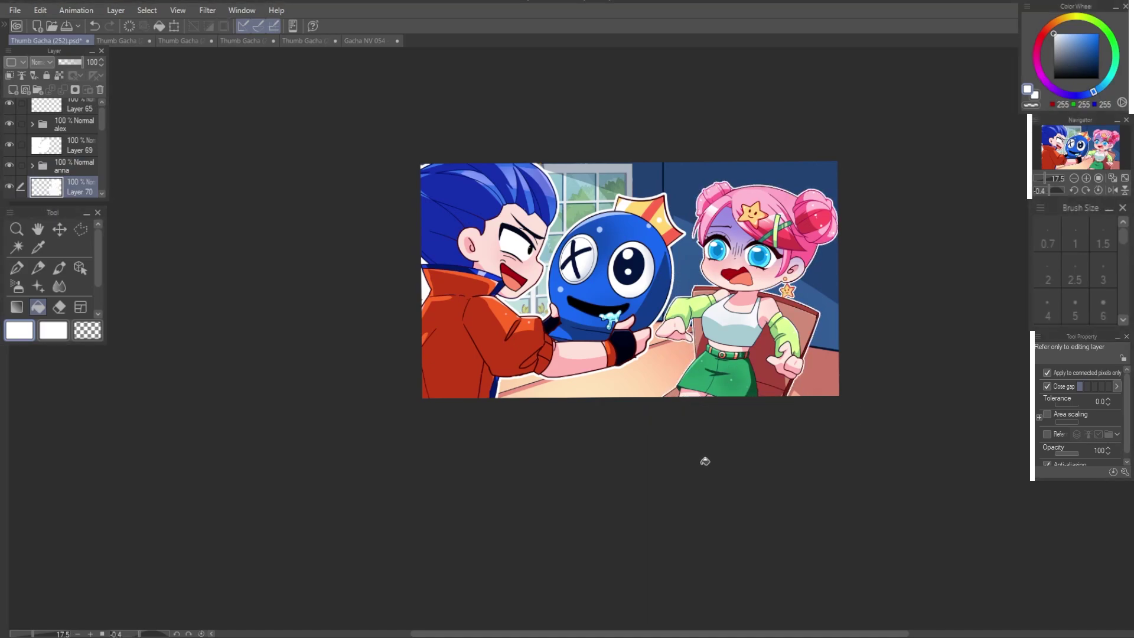
pyautogui.hotkey('ctrl', 'z')
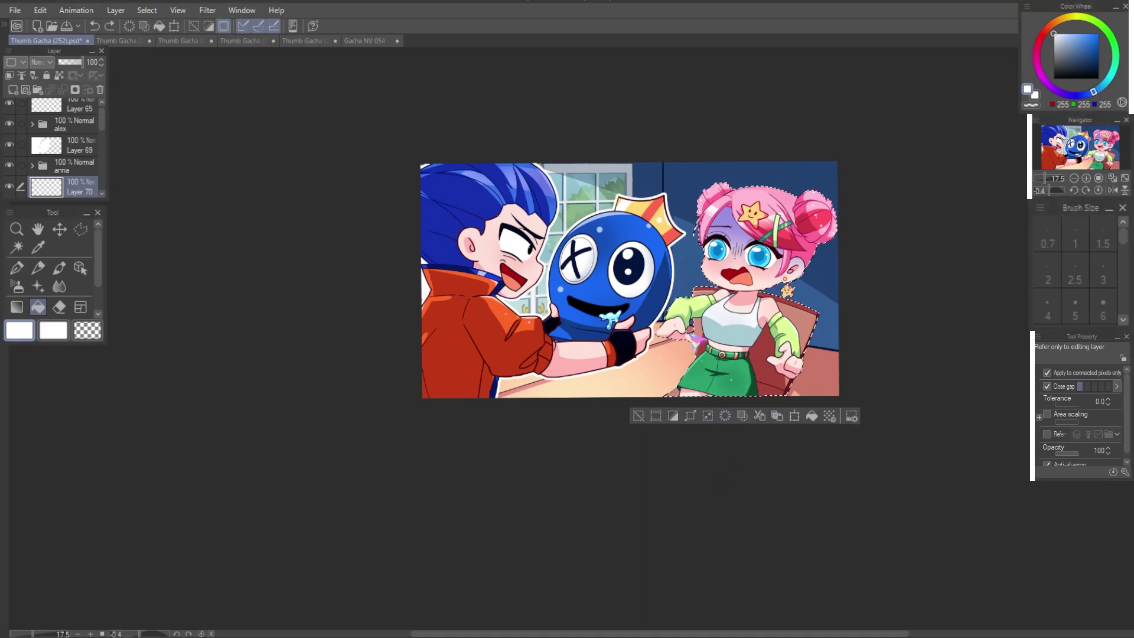
pyautogui.hotkey('ctrl', 'z')
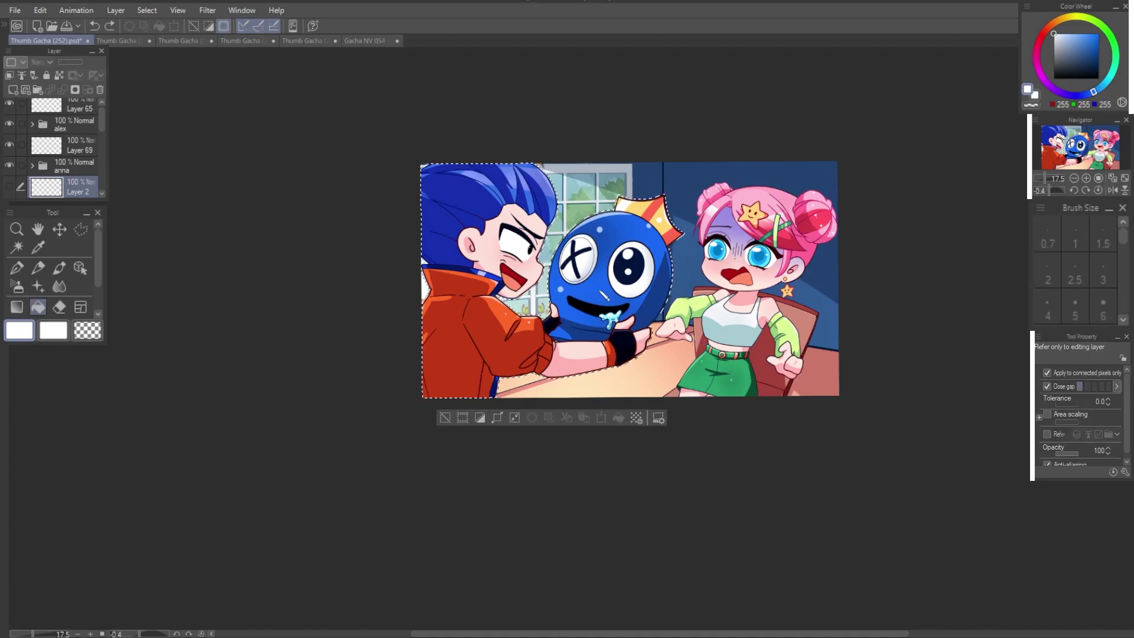
# Step: Add a new layer beneath the anna group and show the speed lines in Layer 2
pyautogui.click(35, 144)
pyautogui.click(65, 166)
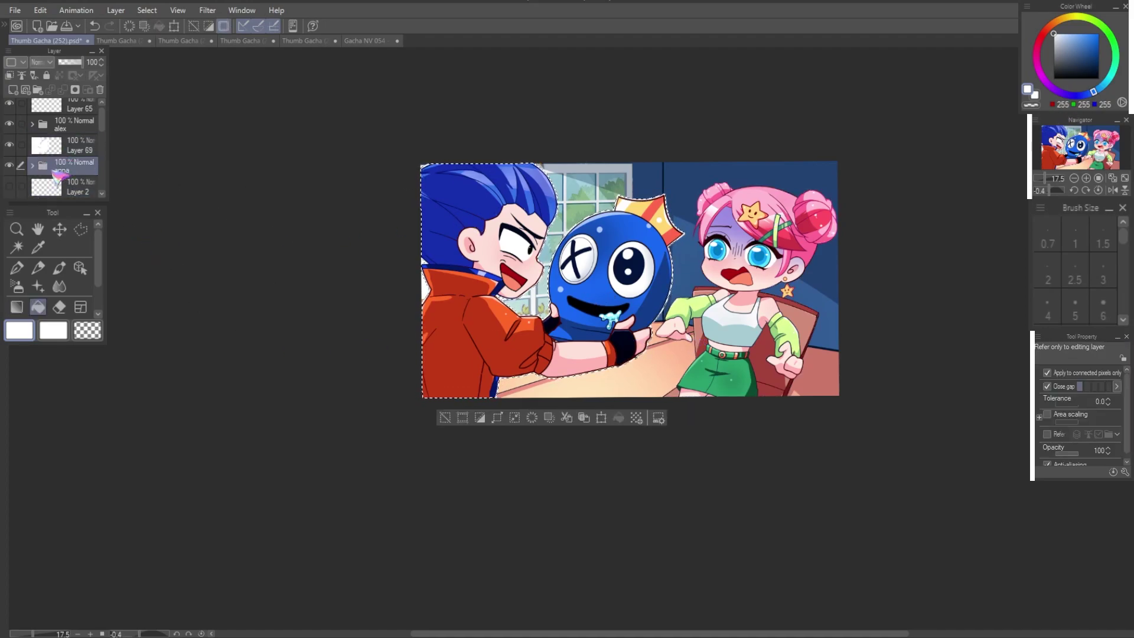
pyautogui.click(698, 417)
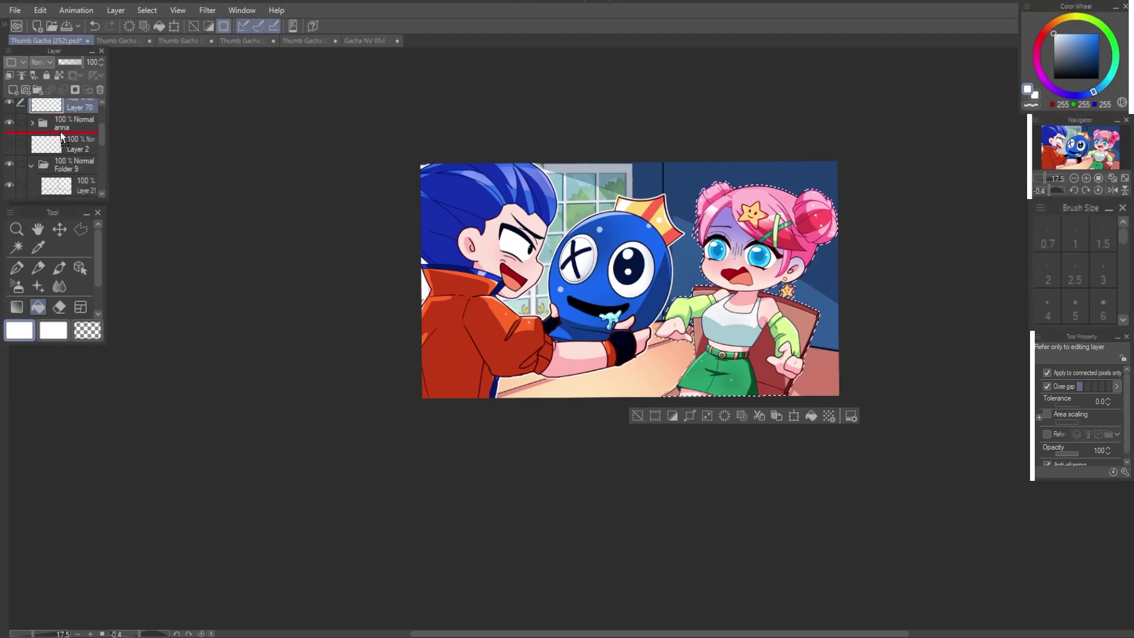
pyautogui.moveTo(48, 106); pyautogui.dragTo(47, 135)
pyautogui.click(637, 416)
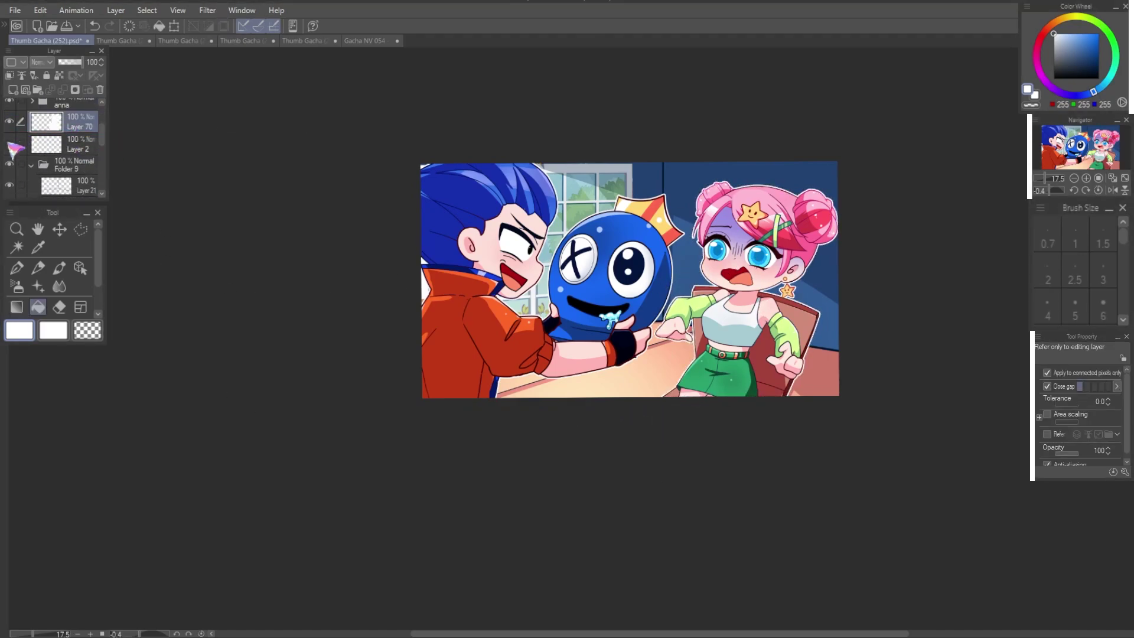
pyautogui.click(65, 144)
pyautogui.click(8, 143)
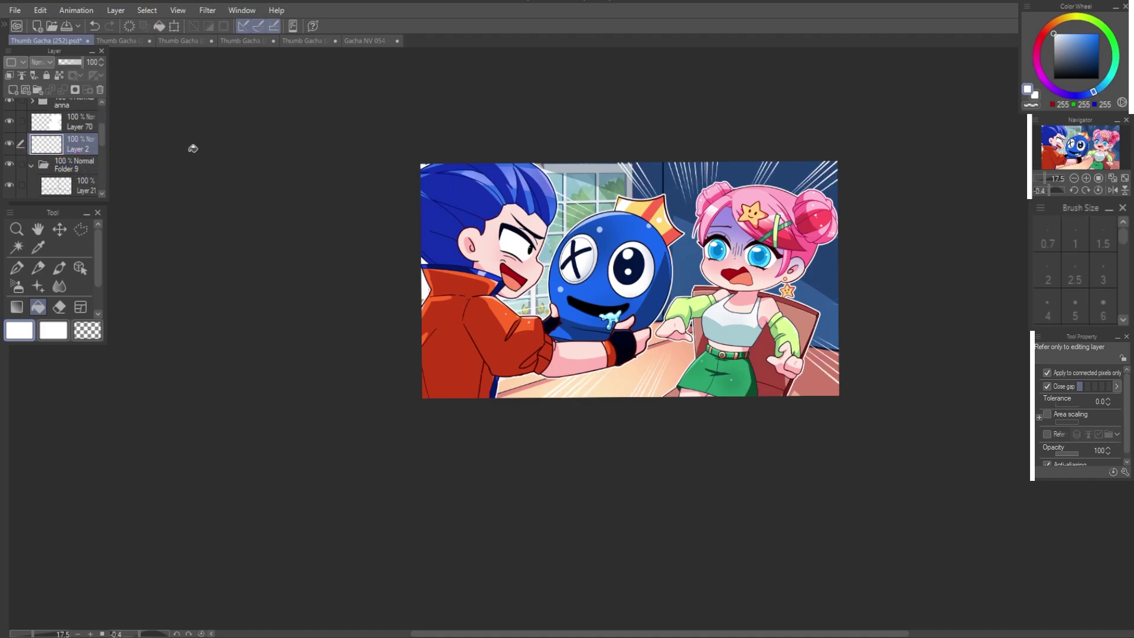
pyautogui.scroll(3, 596, 204)
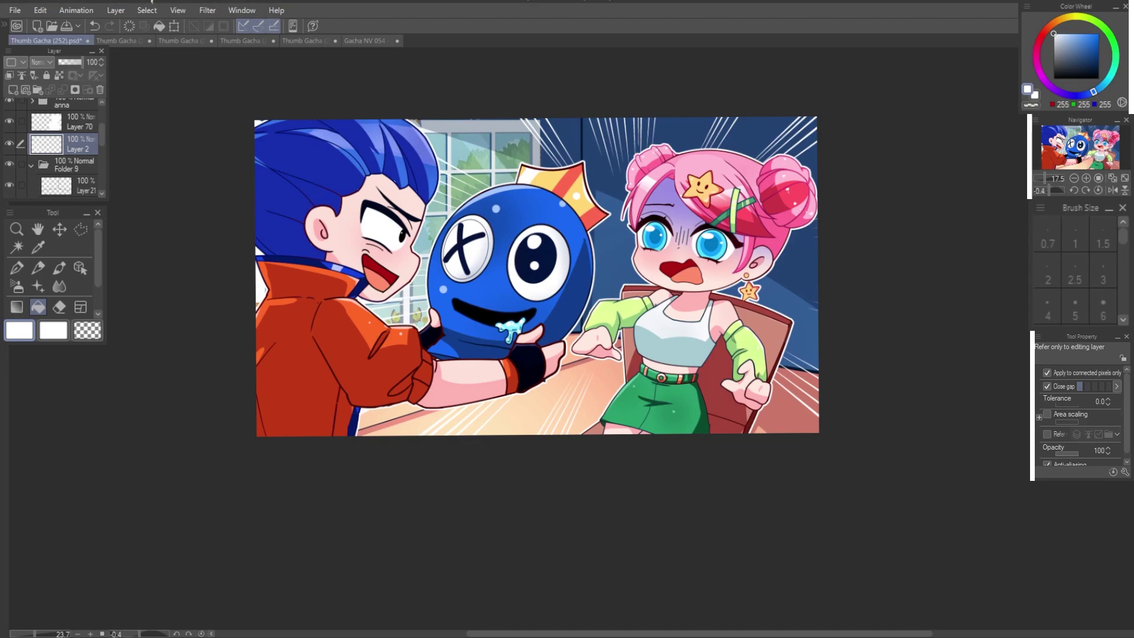
pyautogui.scroll(3, 427, 234)
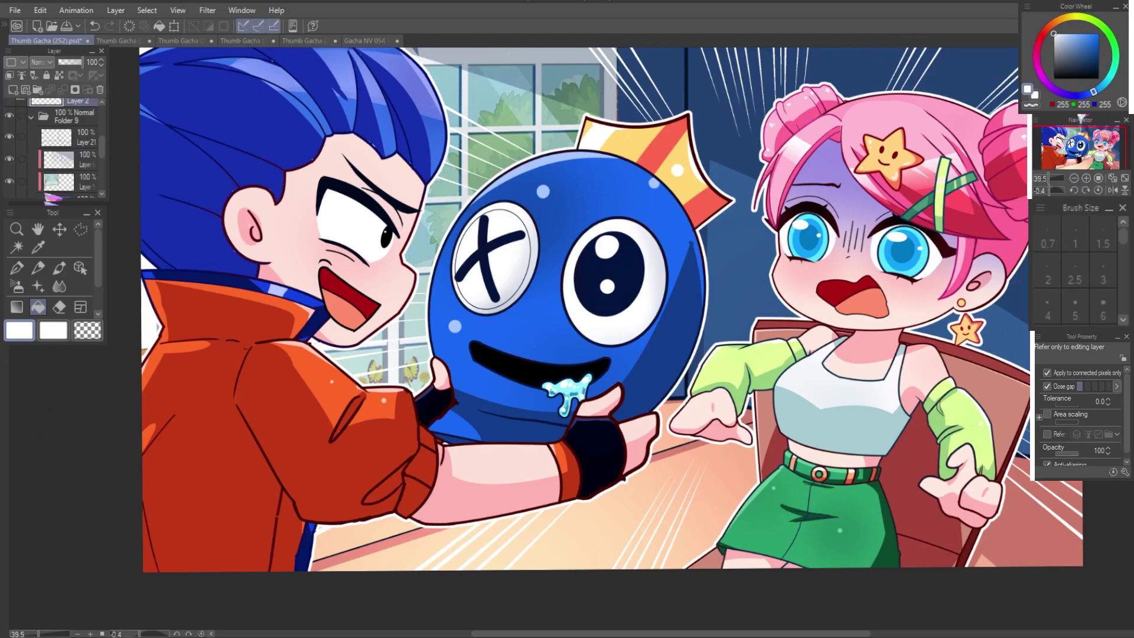
pyautogui.scroll(2, 70, 135)
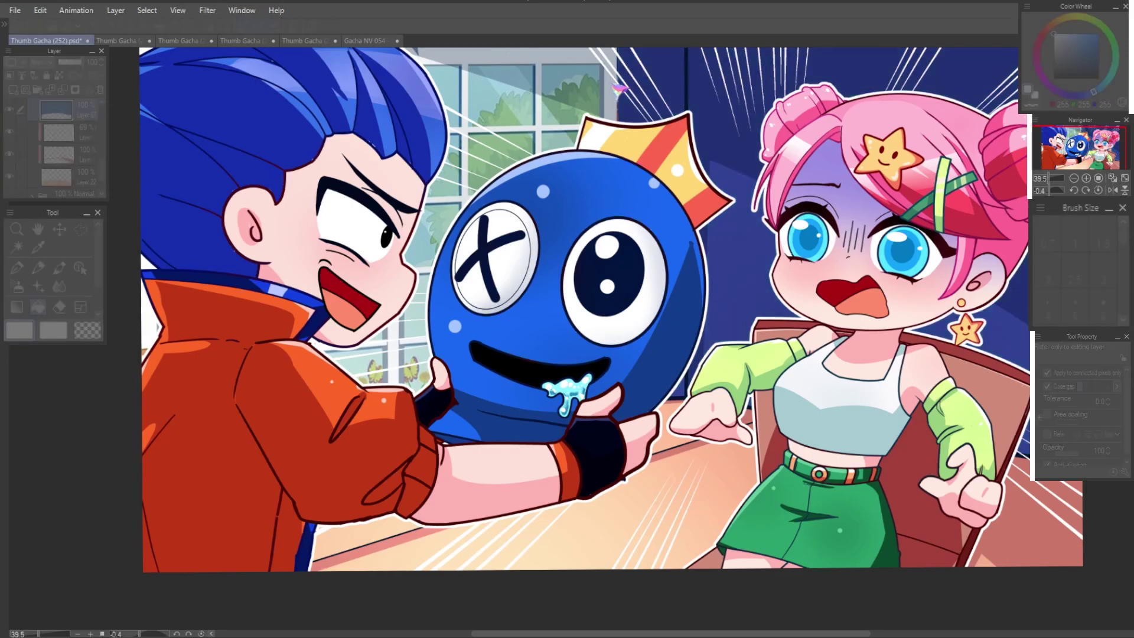
pyautogui.click(579, 96)
pyautogui.click(650, 99)
pyautogui.click(648, 163)
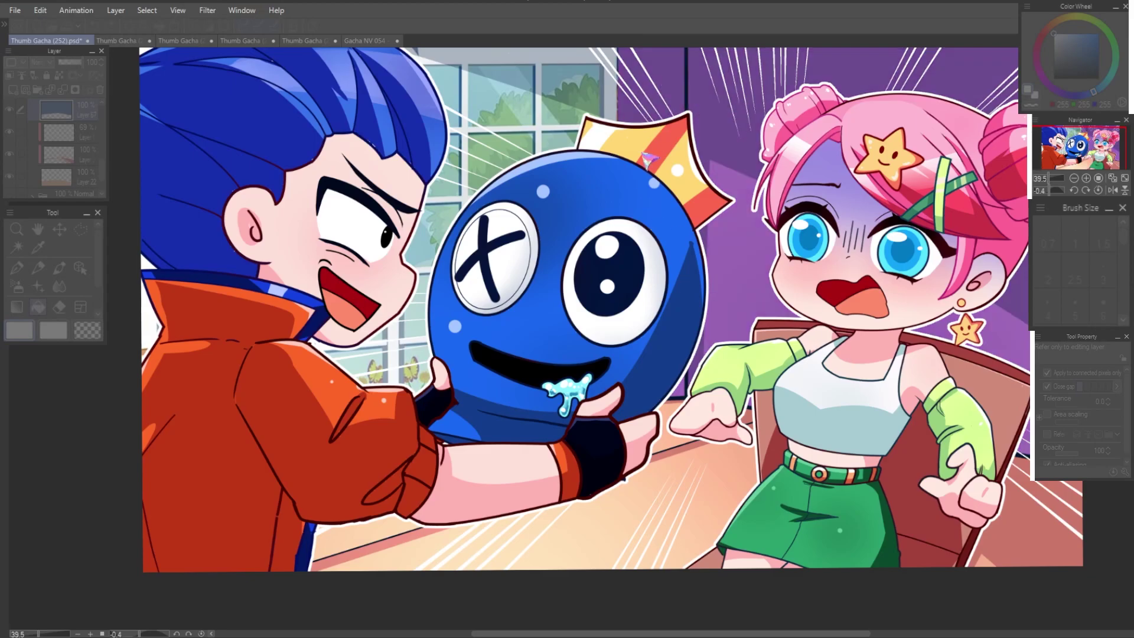
pyautogui.click(579, 93)
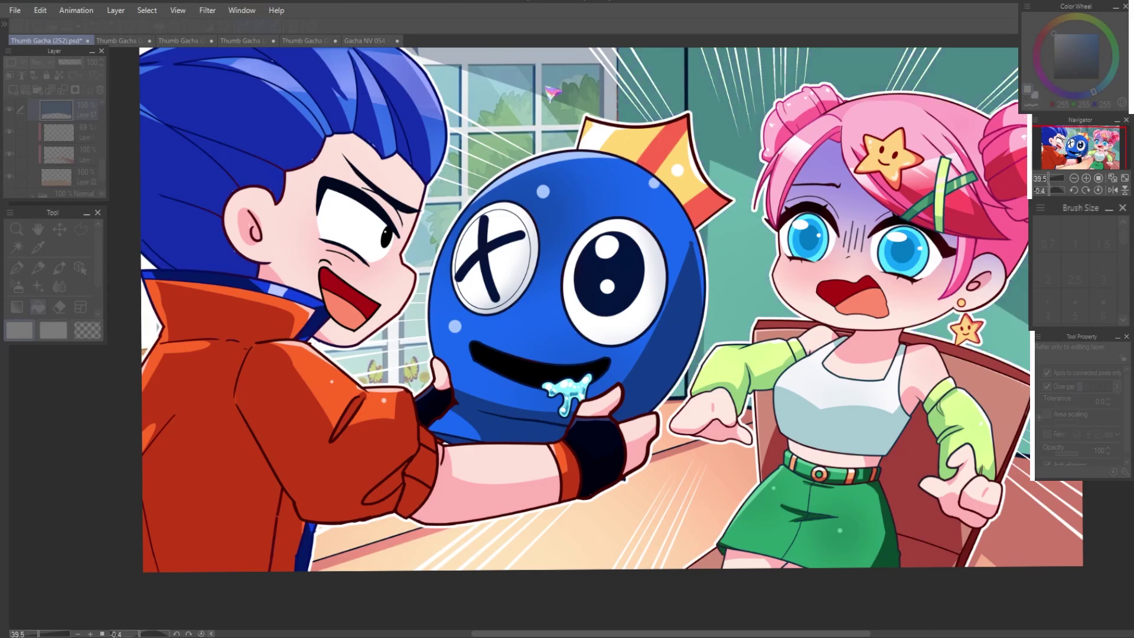
pyautogui.click(627, 121)
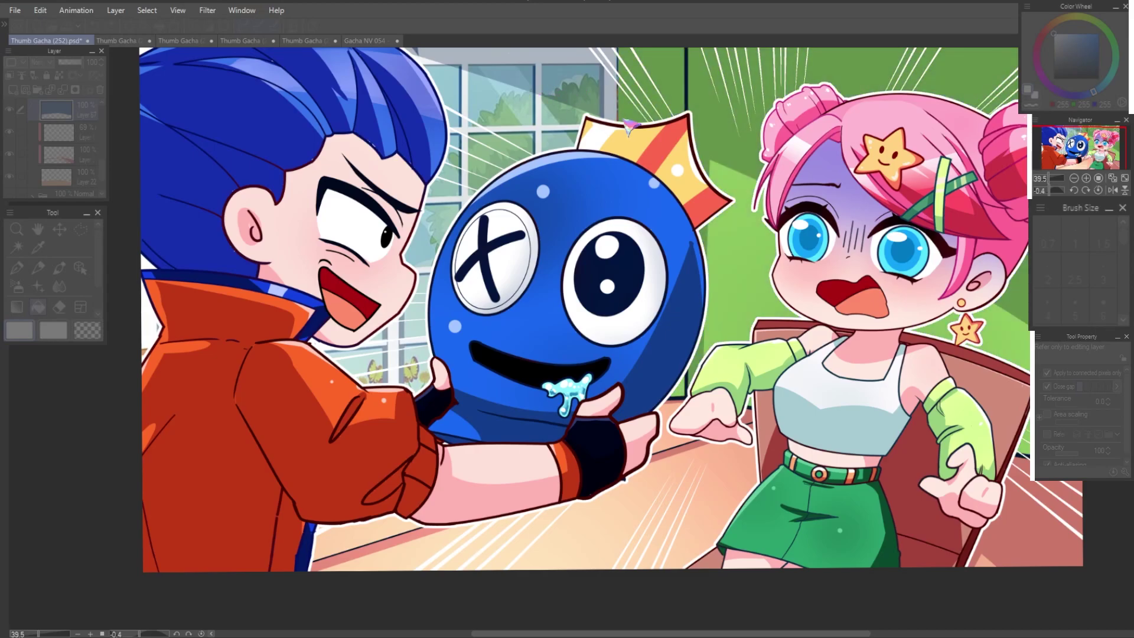
pyautogui.click(623, 87)
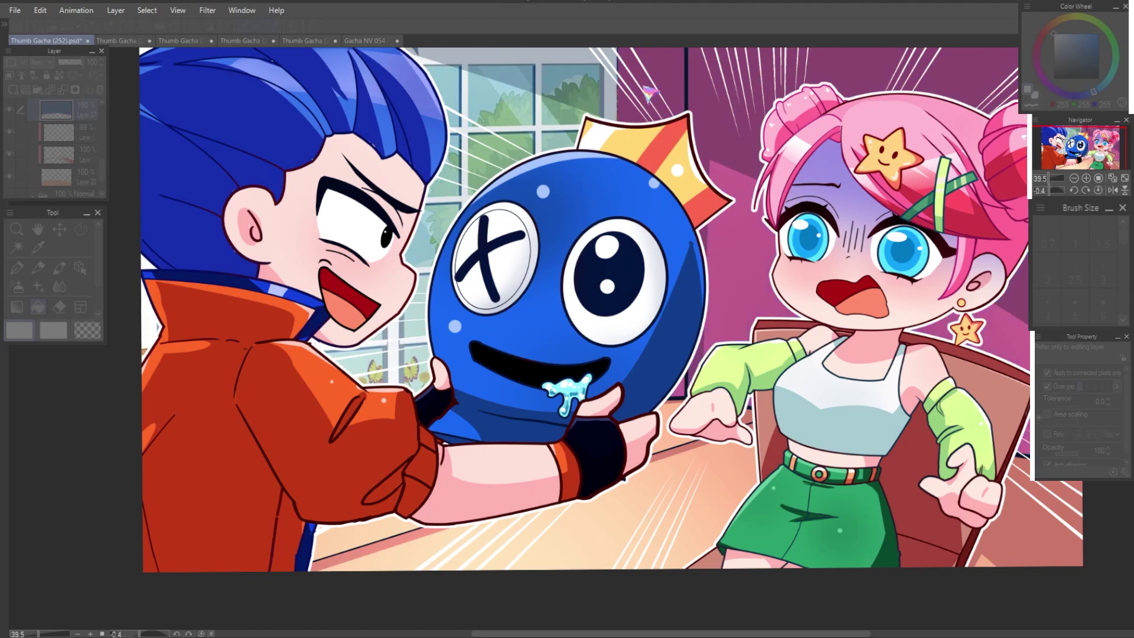
pyautogui.click(712, 96)
pyautogui.click(511, 89)
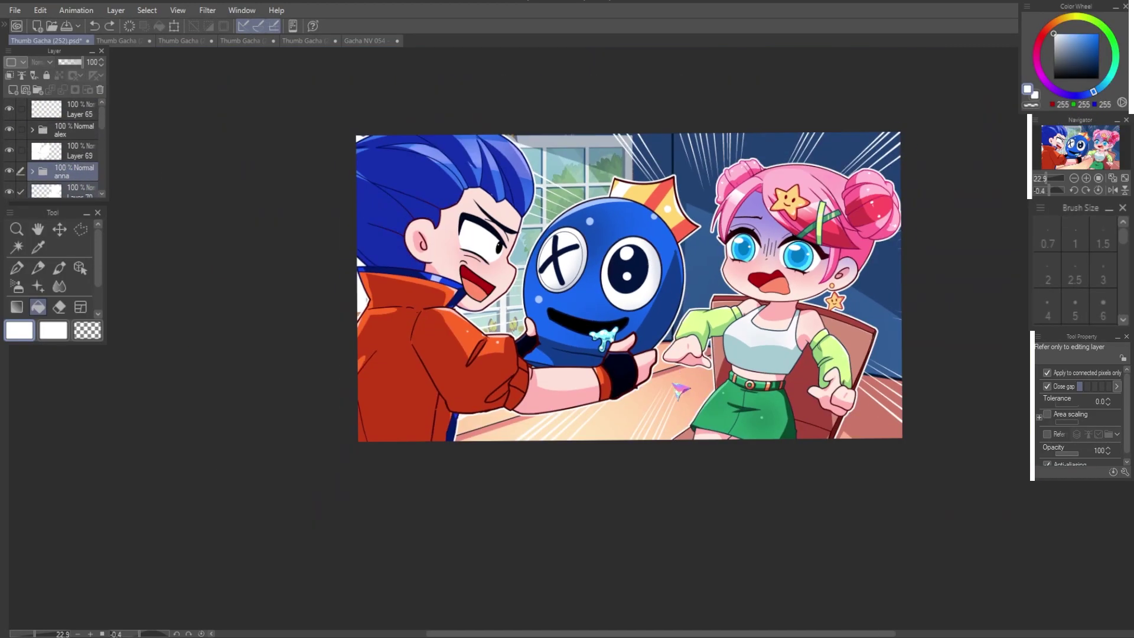
# Step: Scale the anna folder to 115% and shift it up and left
pyautogui.hotkey('ctrl', 't')
pyautogui.moveTo(761, 473); pyautogui.dragTo(756, 532)
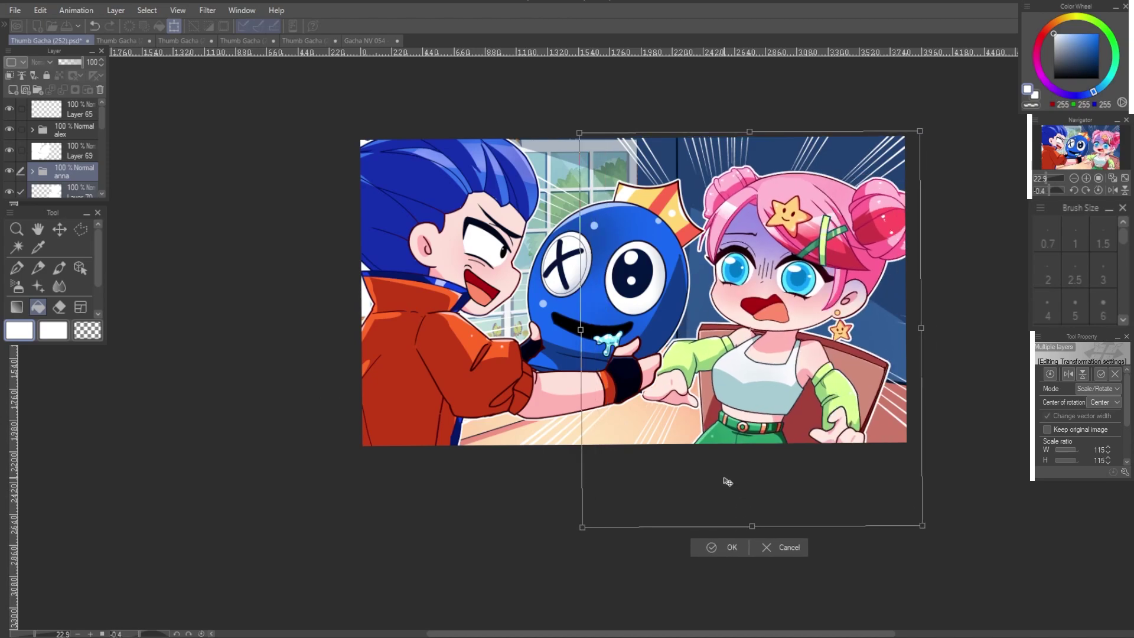
pyautogui.moveTo(735, 481); pyautogui.dragTo(726, 473)
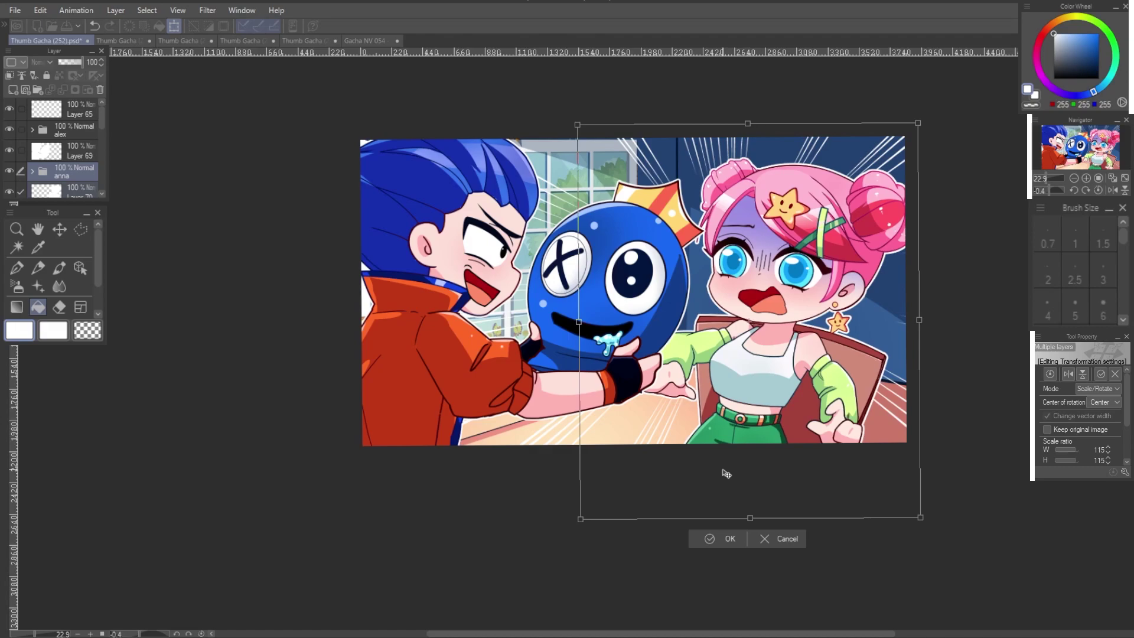
pyautogui.click(709, 539)
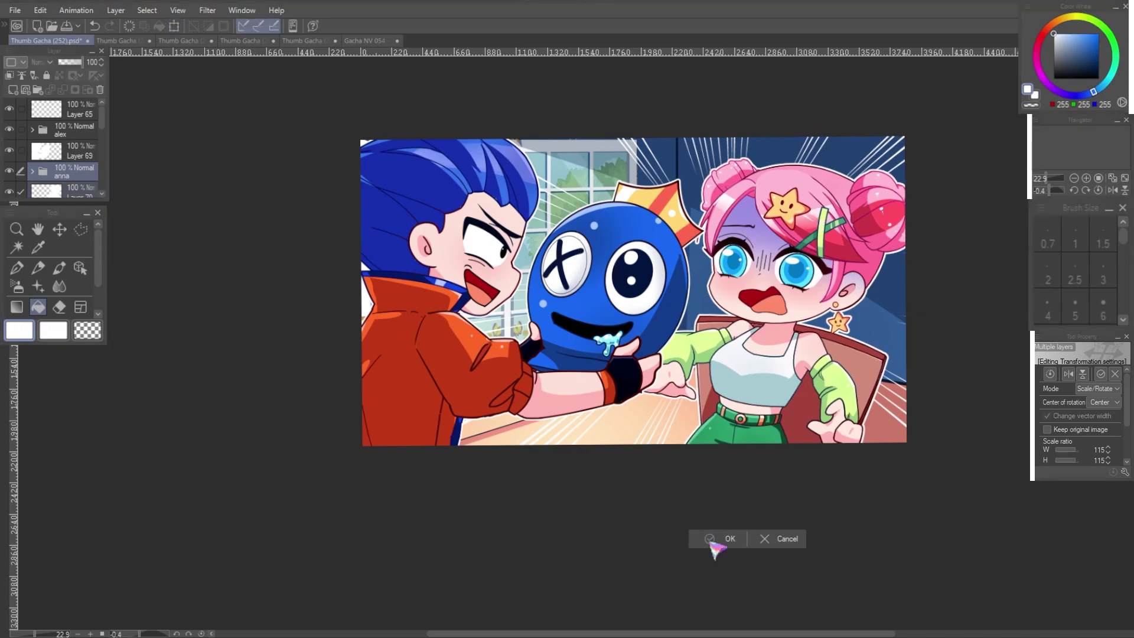
pyautogui.scroll(2, 672, 458)
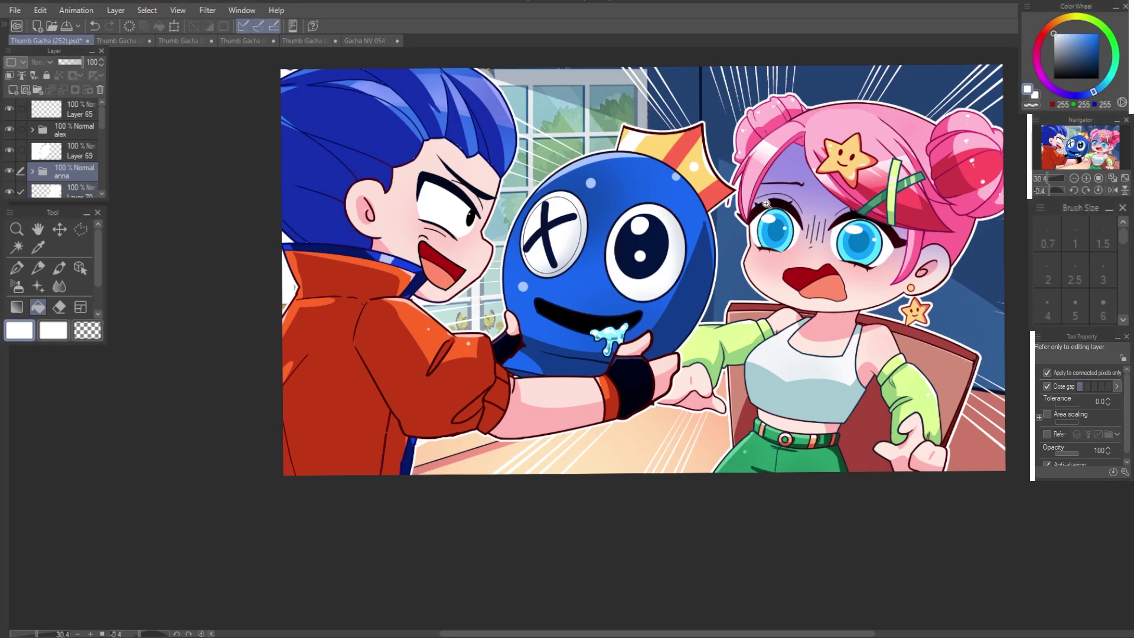
pyautogui.scroll(-3, 258, 144)
# Step: Nudge the girl slightly further up and to the left
pyautogui.hotkey('ctrl', 't')
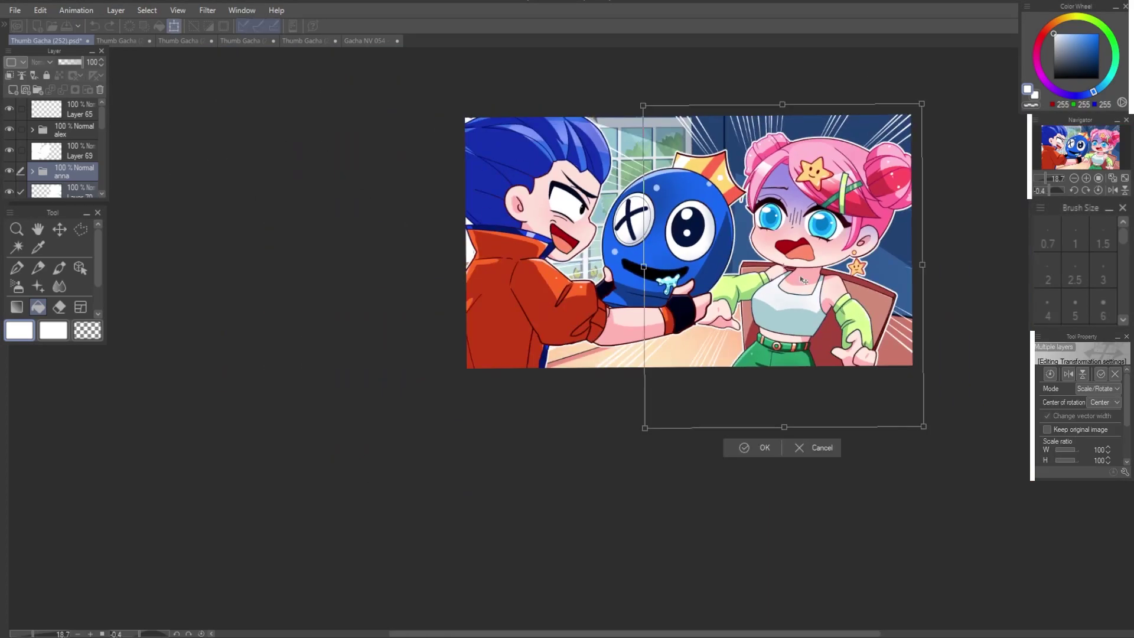
pyautogui.moveTo(827, 248); pyautogui.dragTo(820, 240)
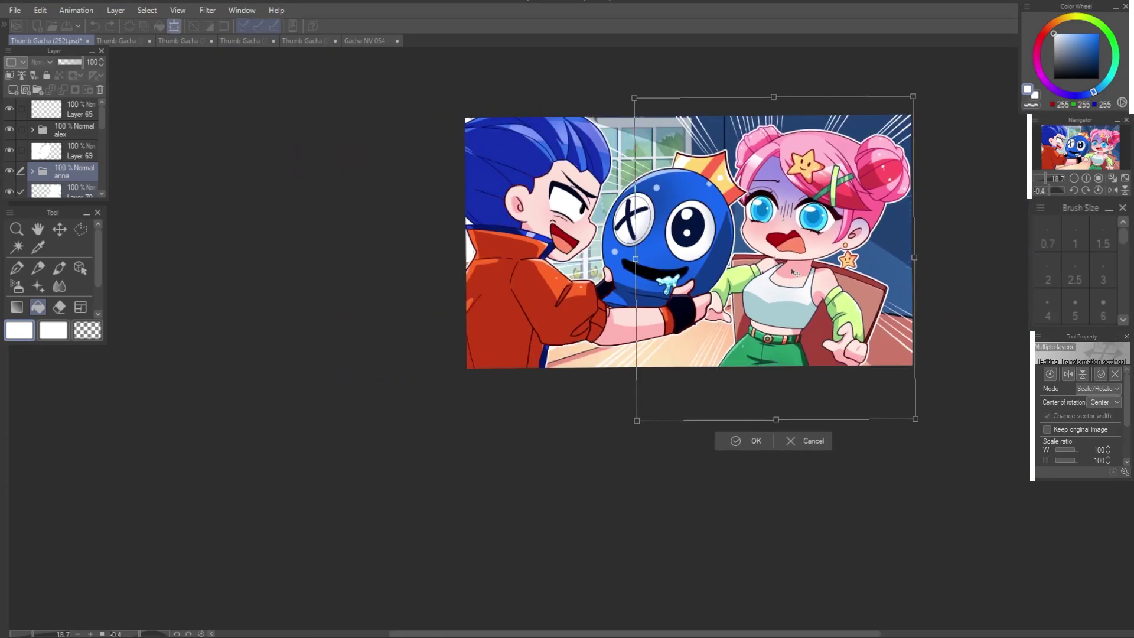
pyautogui.click(752, 438)
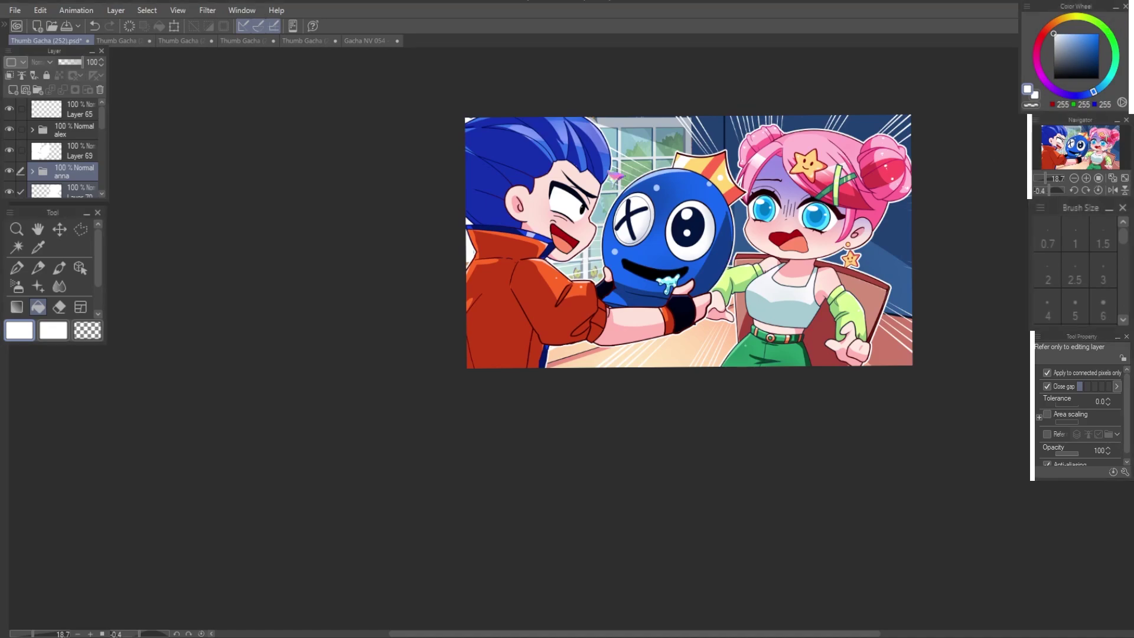
pyautogui.scroll(3, 309, 393)
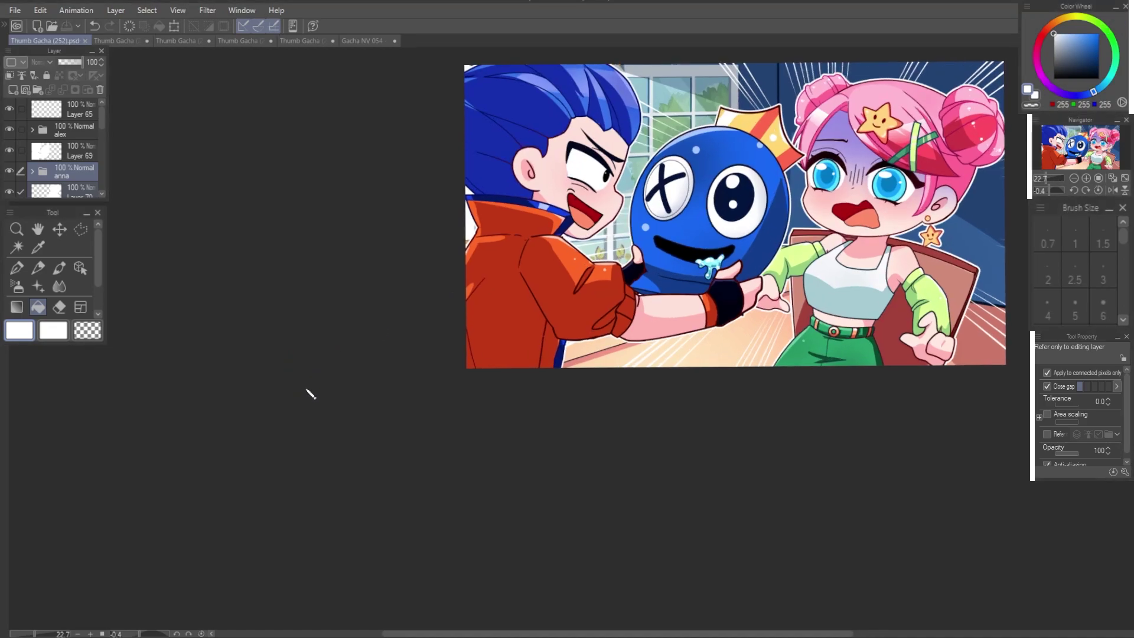
pyautogui.scroll(-1, 241, 574)
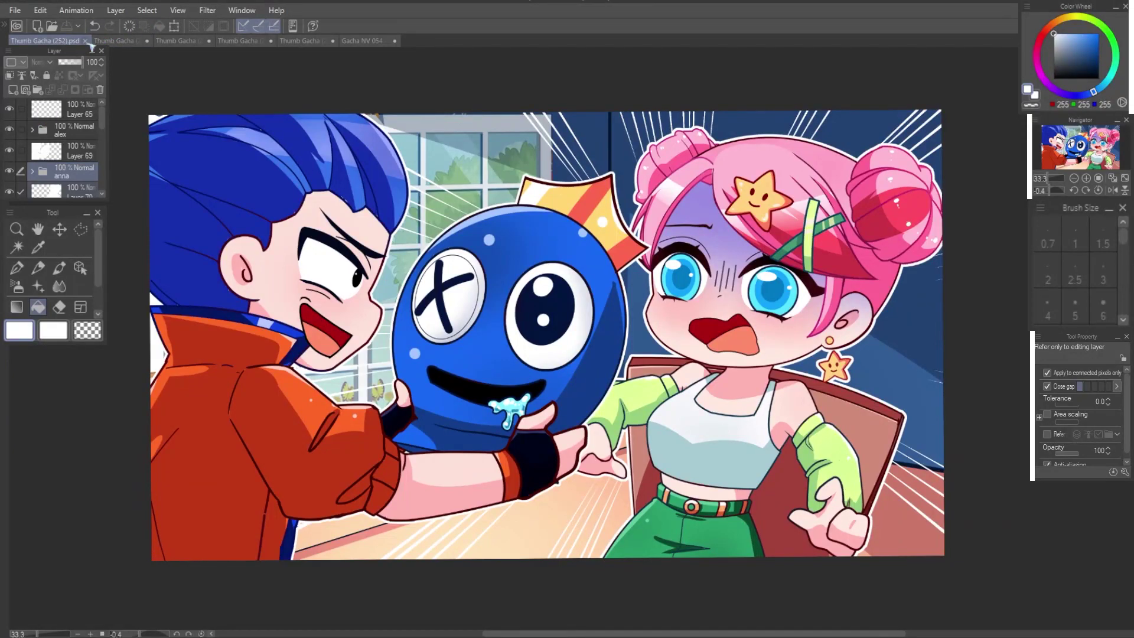